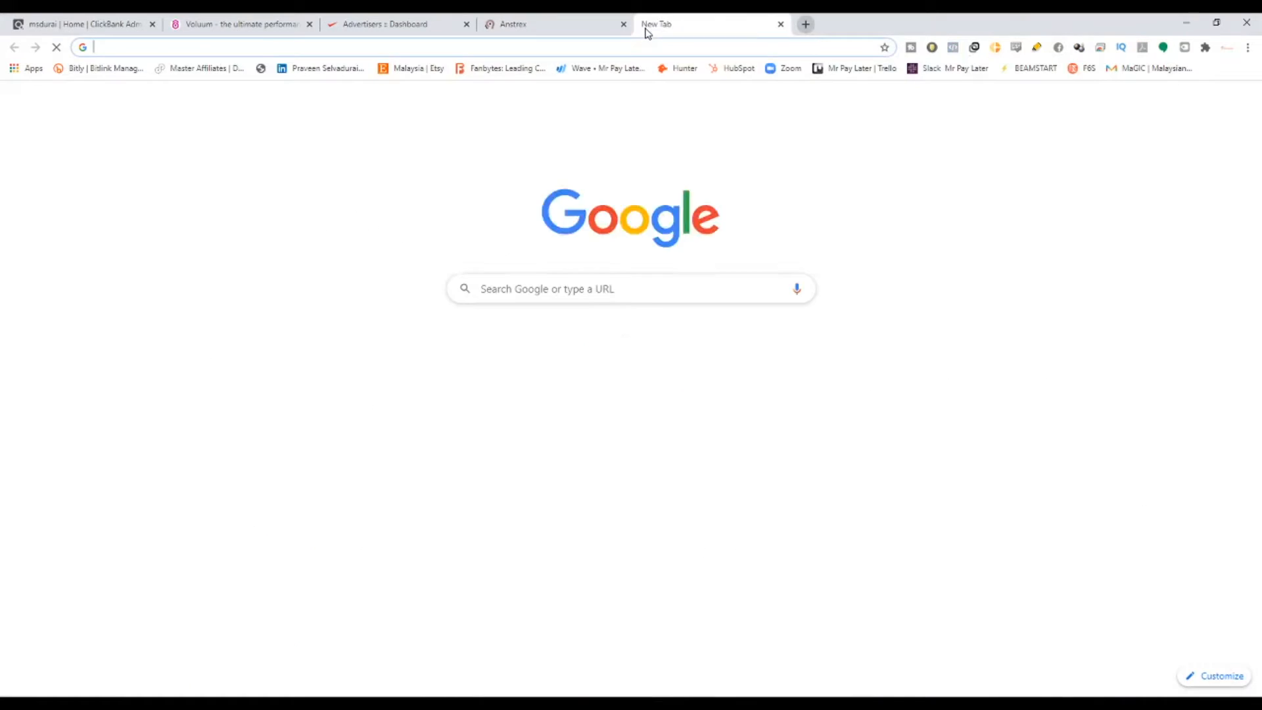
Step: Open landerize.com, place its browser tab directly after Voluum, and log in with the prefilled account credentials
{"action": "type", "text": "landeri"}
{"action": "key", "text": "Return"}
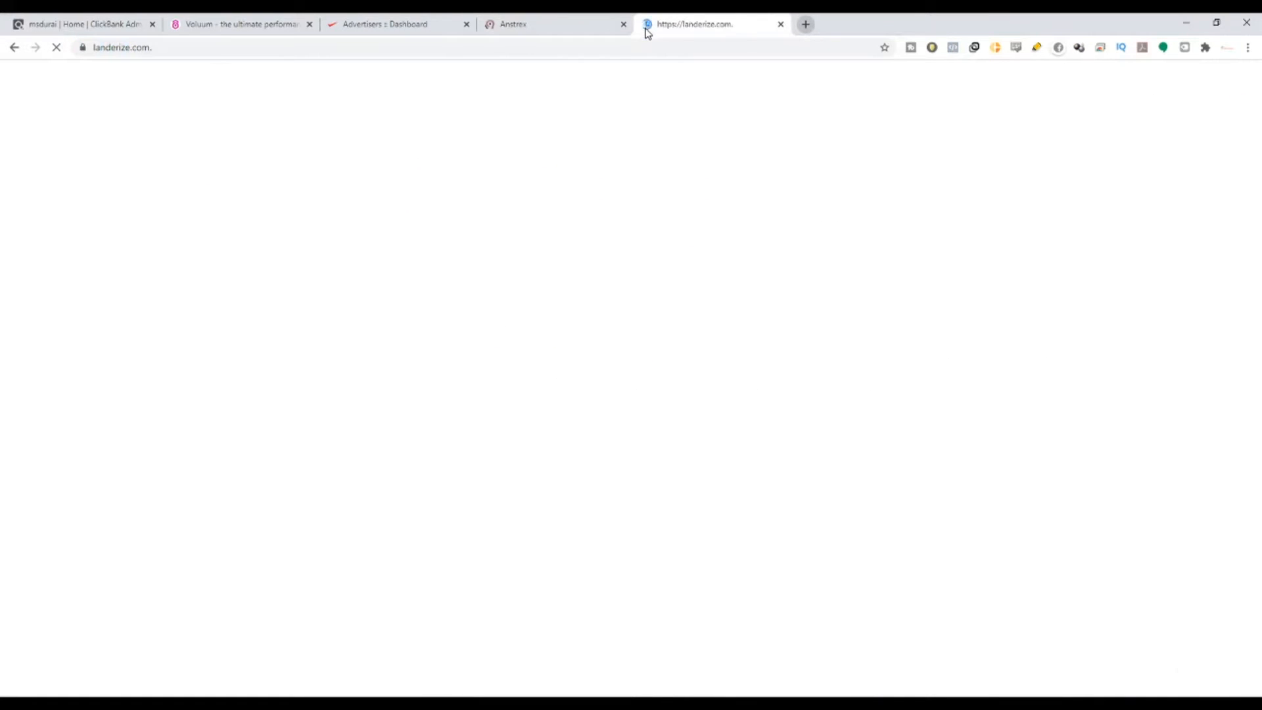
{"action": "left_click_drag", "start_coordinate": [722, 18], "coordinate": [424, 18]}
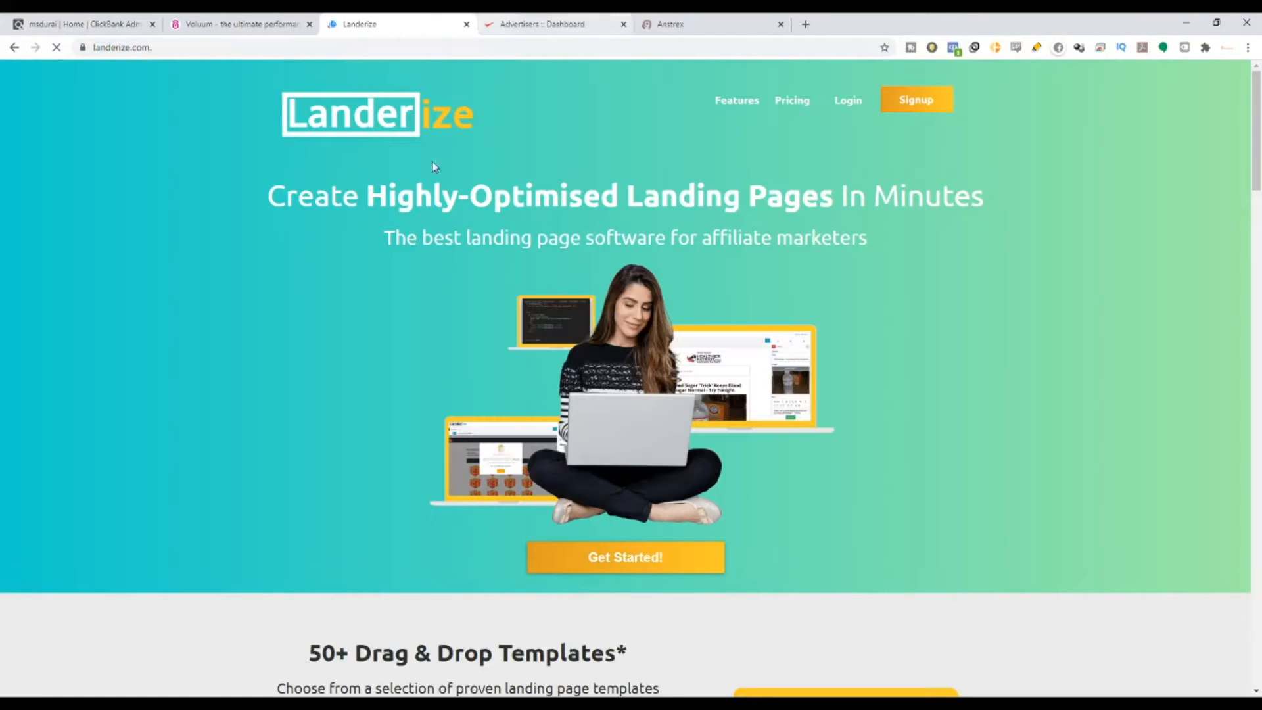
{"action": "left_click", "coordinate": [846, 102]}
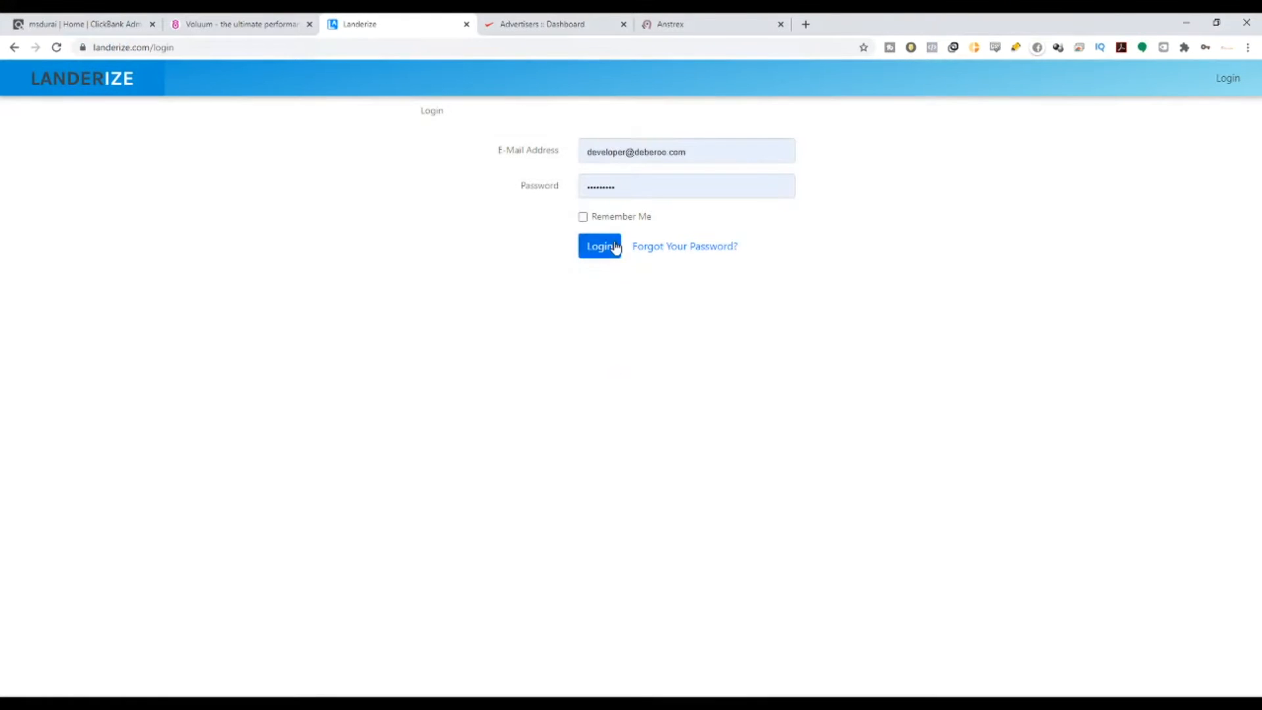
{"action": "left_click", "coordinate": [616, 247]}
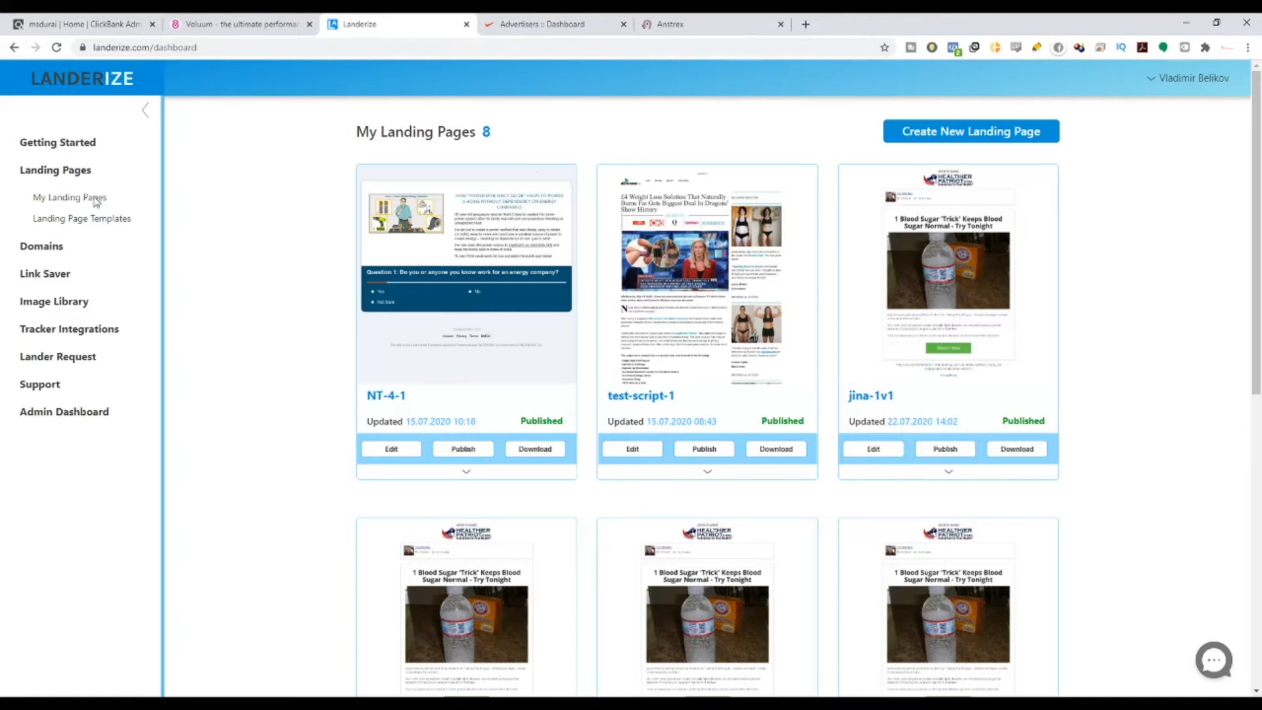
Step: Review the ClickBank account home, the Voluum and MGID dashboards, and the Landerize landing page list
{"action": "left_click", "coordinate": [59, 19]}
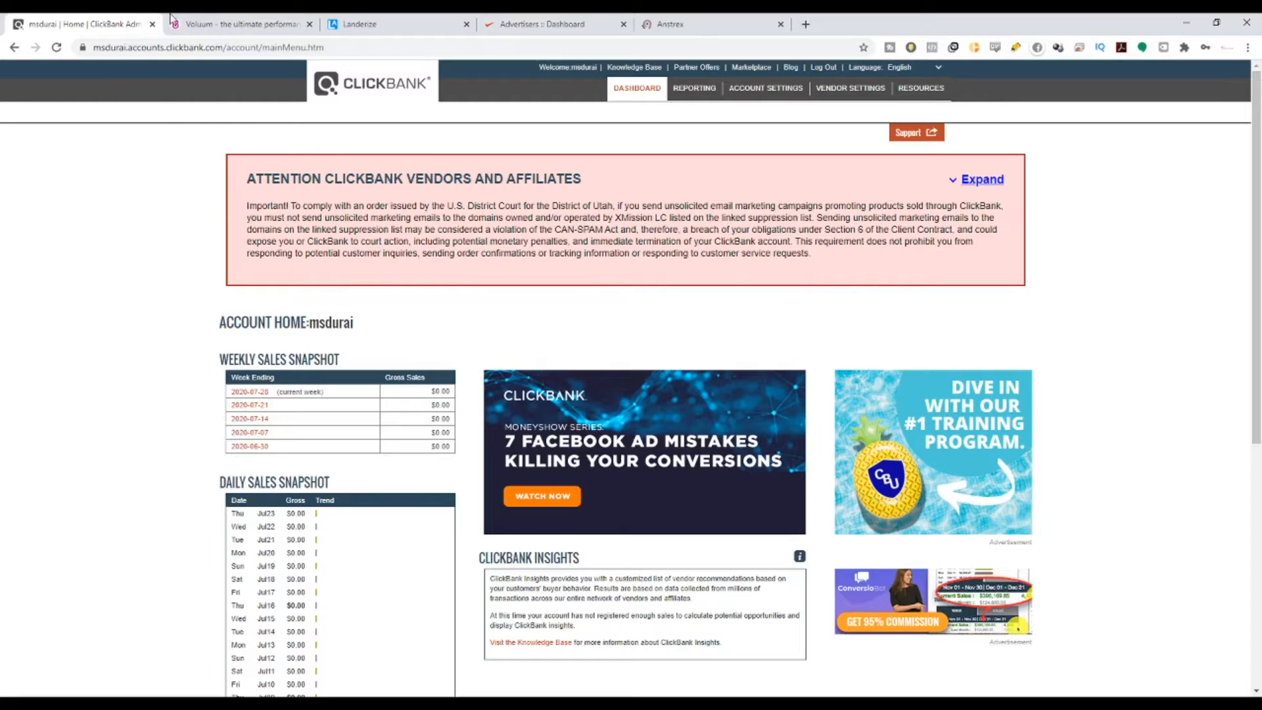
{"action": "left_click", "coordinate": [203, 20]}
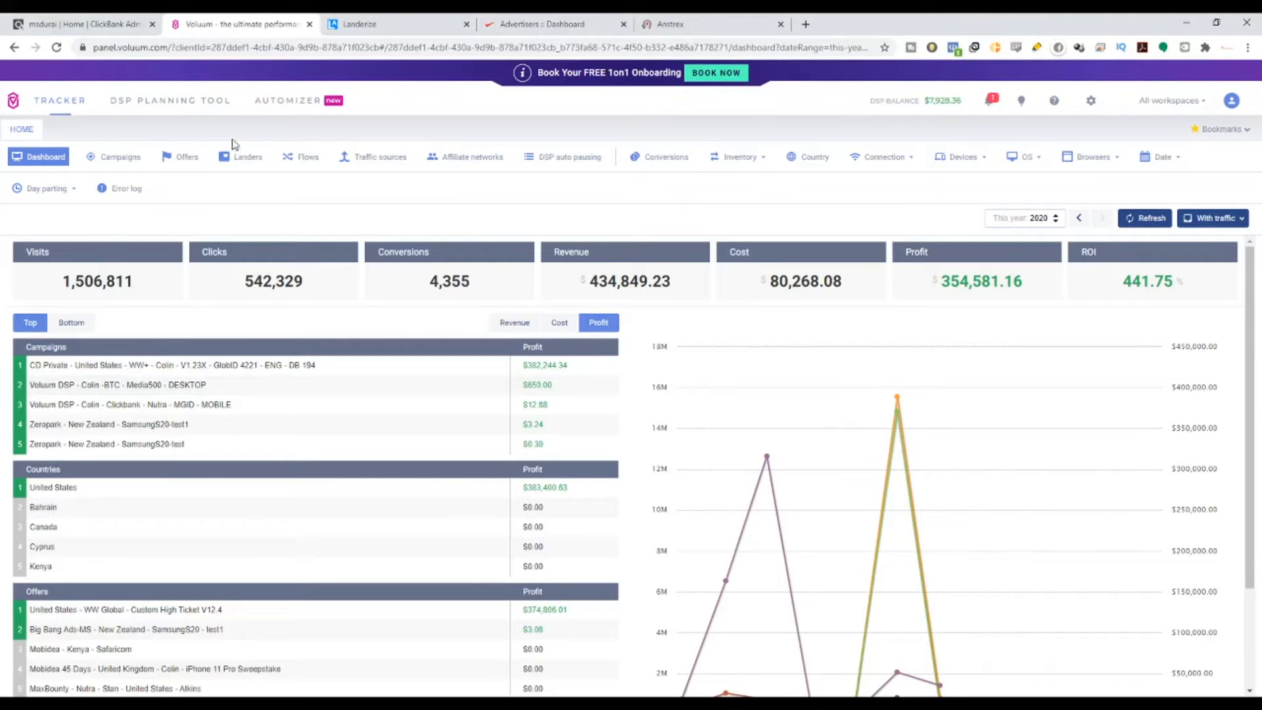
{"action": "left_click", "coordinate": [394, 18]}
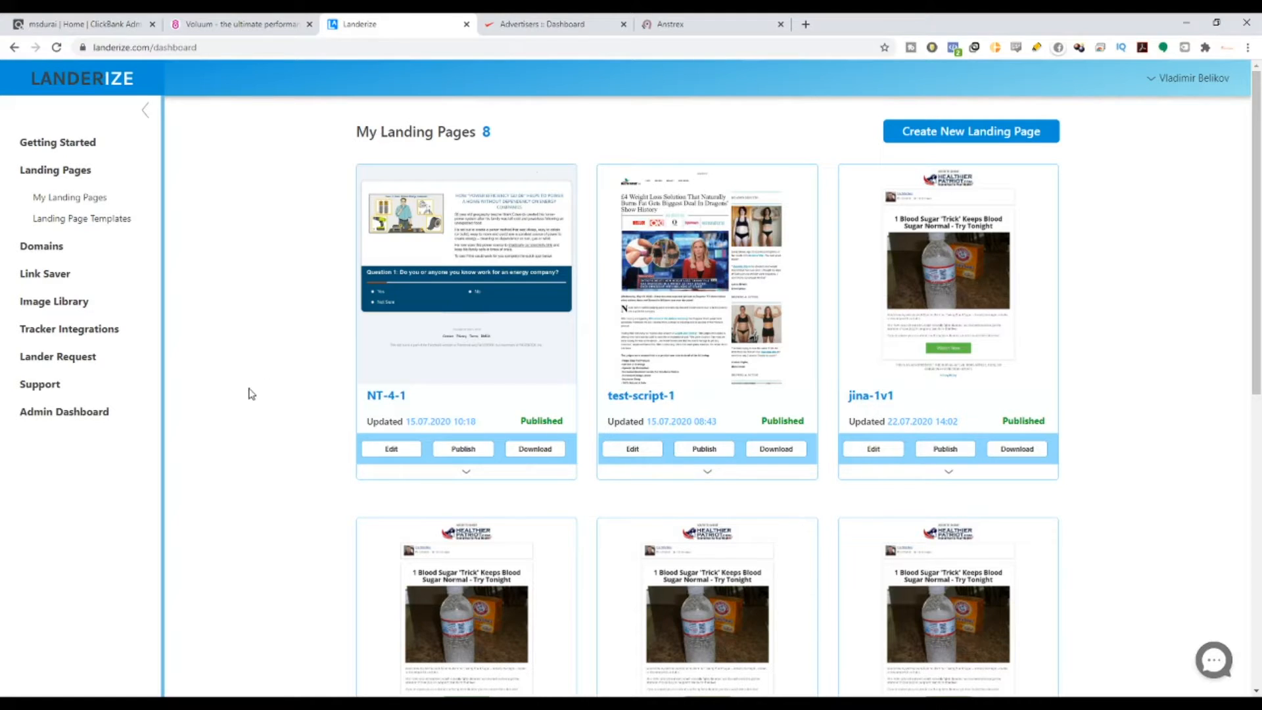
{"action": "left_click", "coordinate": [224, 24]}
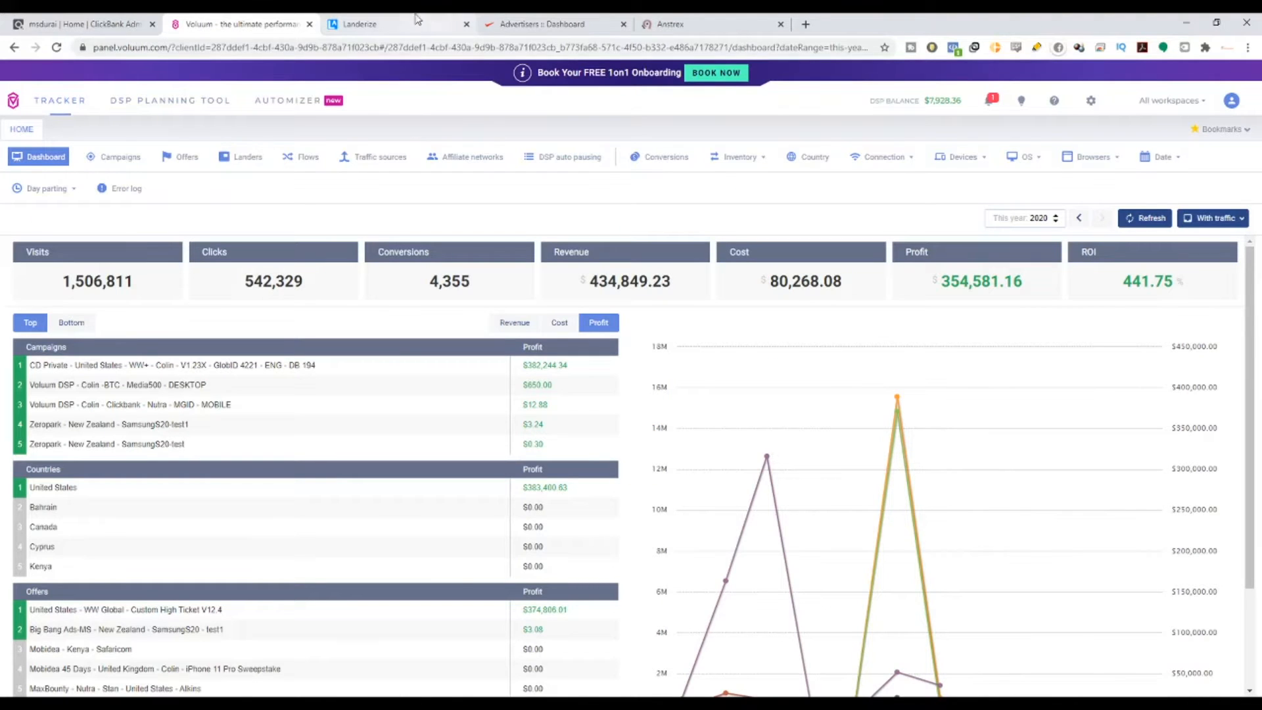
{"action": "left_click", "coordinate": [533, 24]}
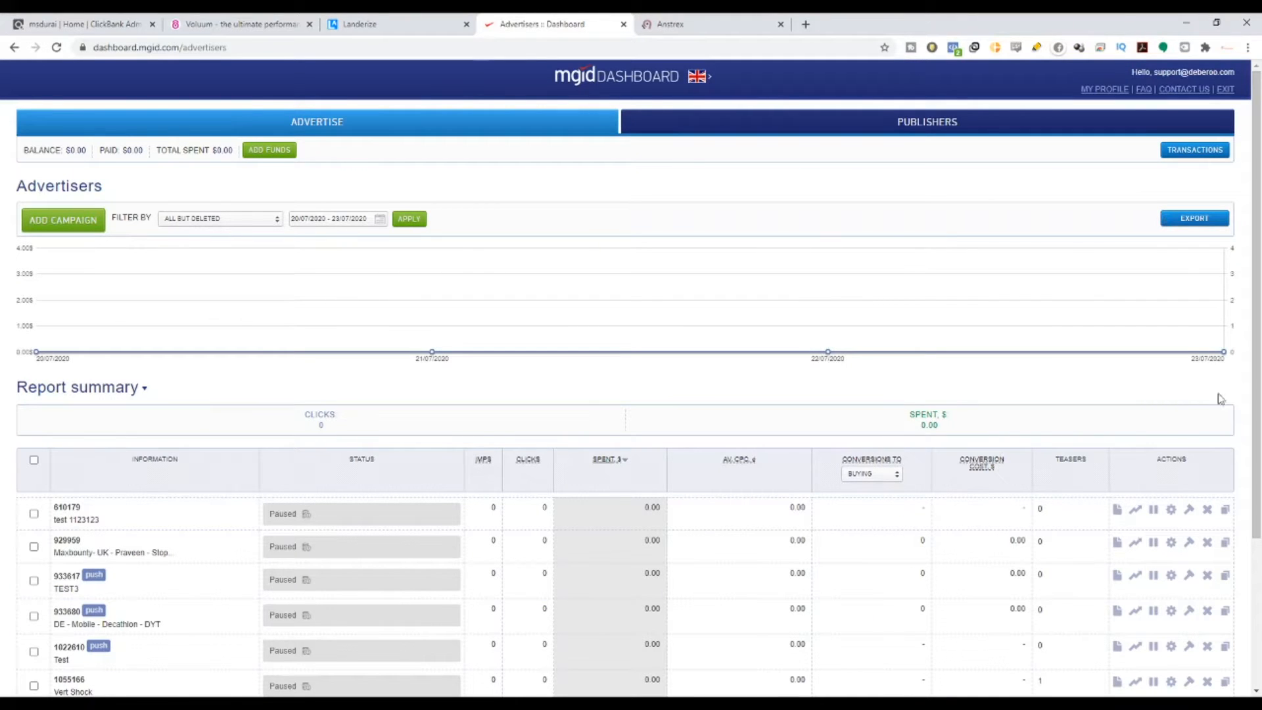
{"action": "left_click", "coordinate": [220, 24]}
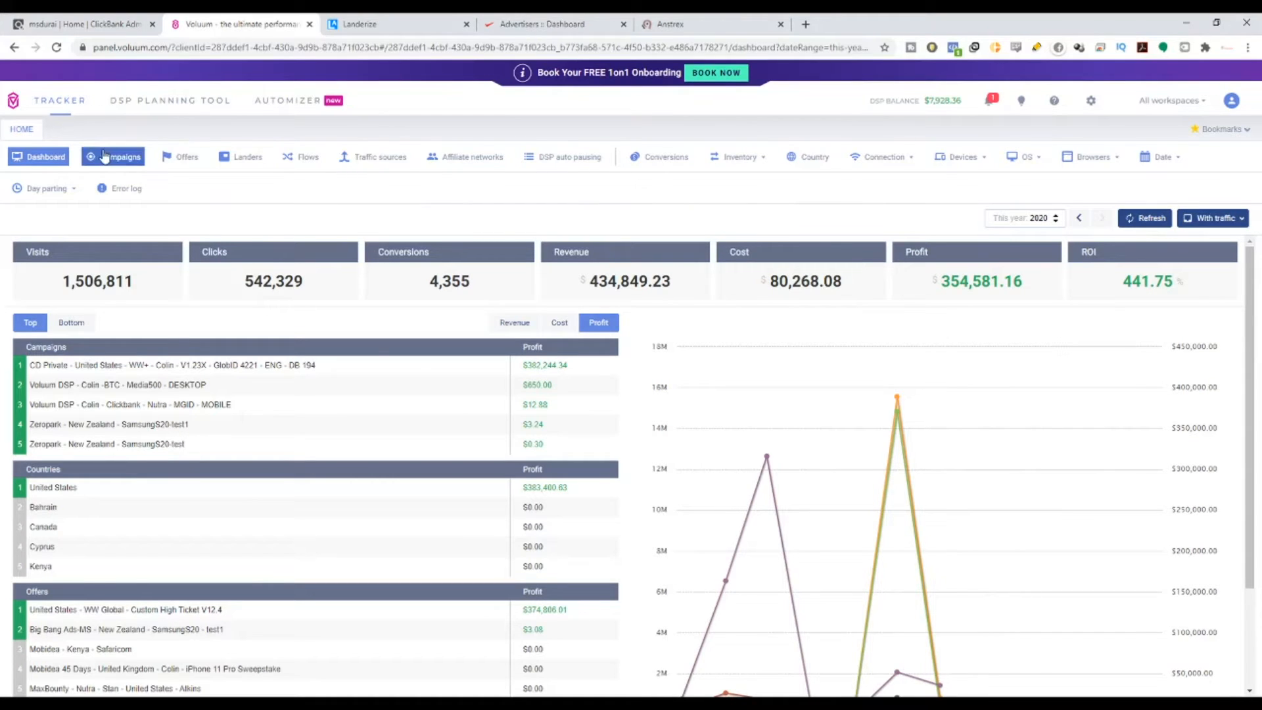
{"action": "left_click", "coordinate": [541, 26]}
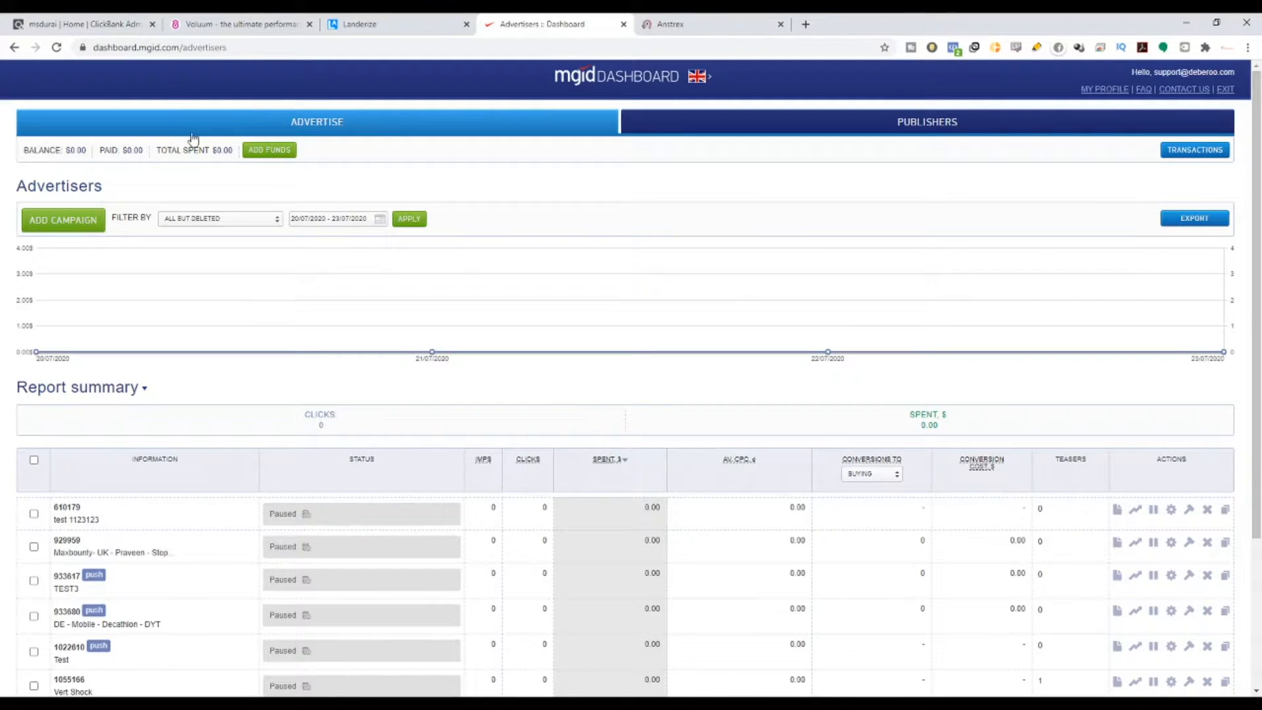
{"action": "left_click", "coordinate": [22, 22]}
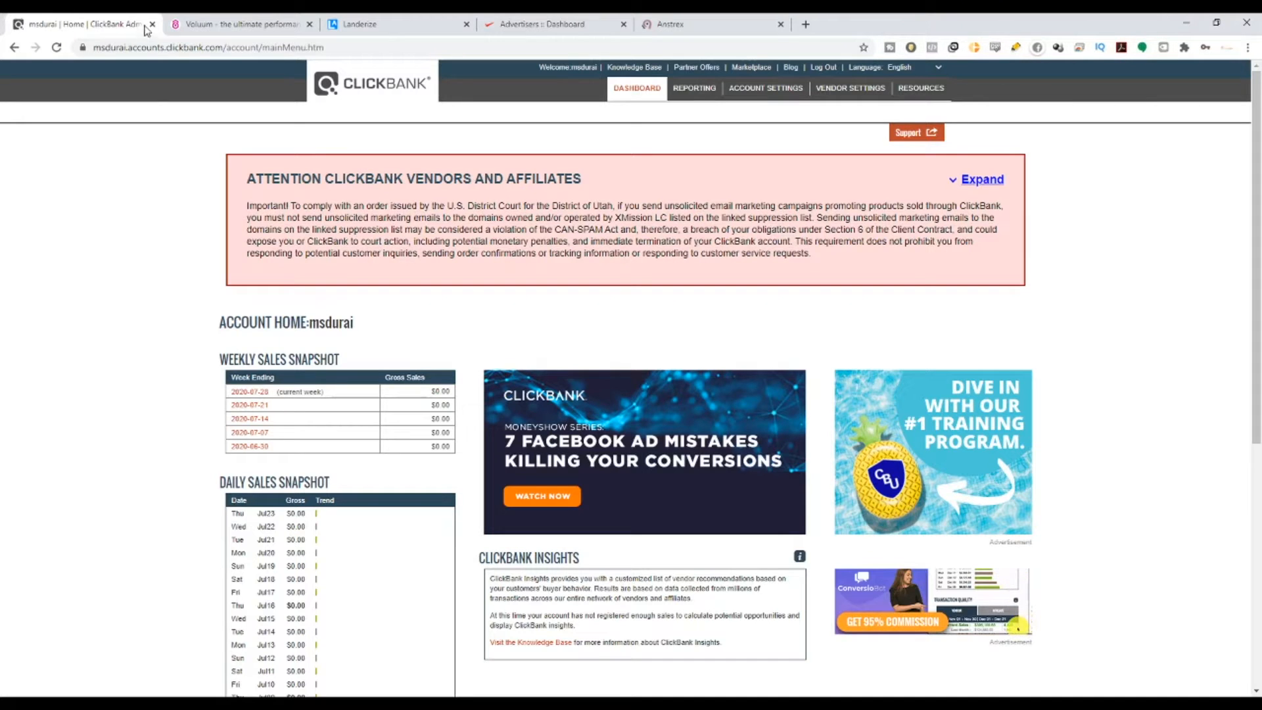
{"action": "left_click", "coordinate": [217, 20]}
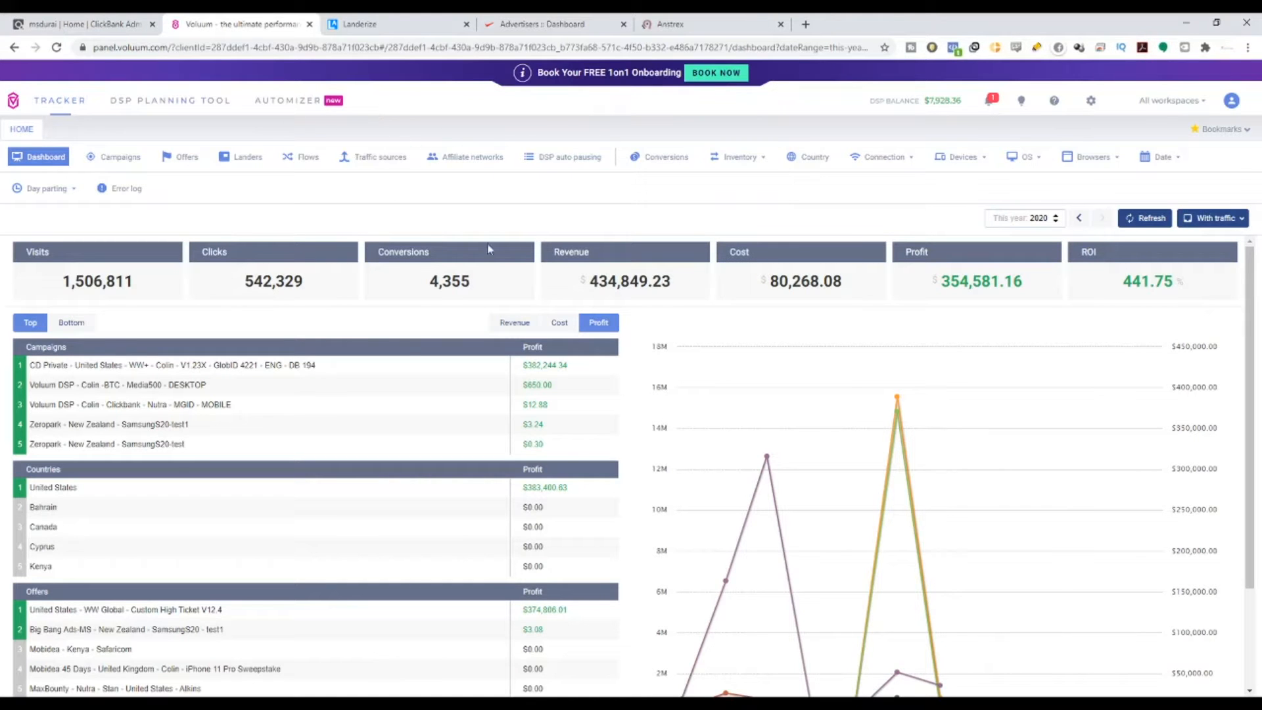
{"action": "left_click", "coordinate": [72, 18]}
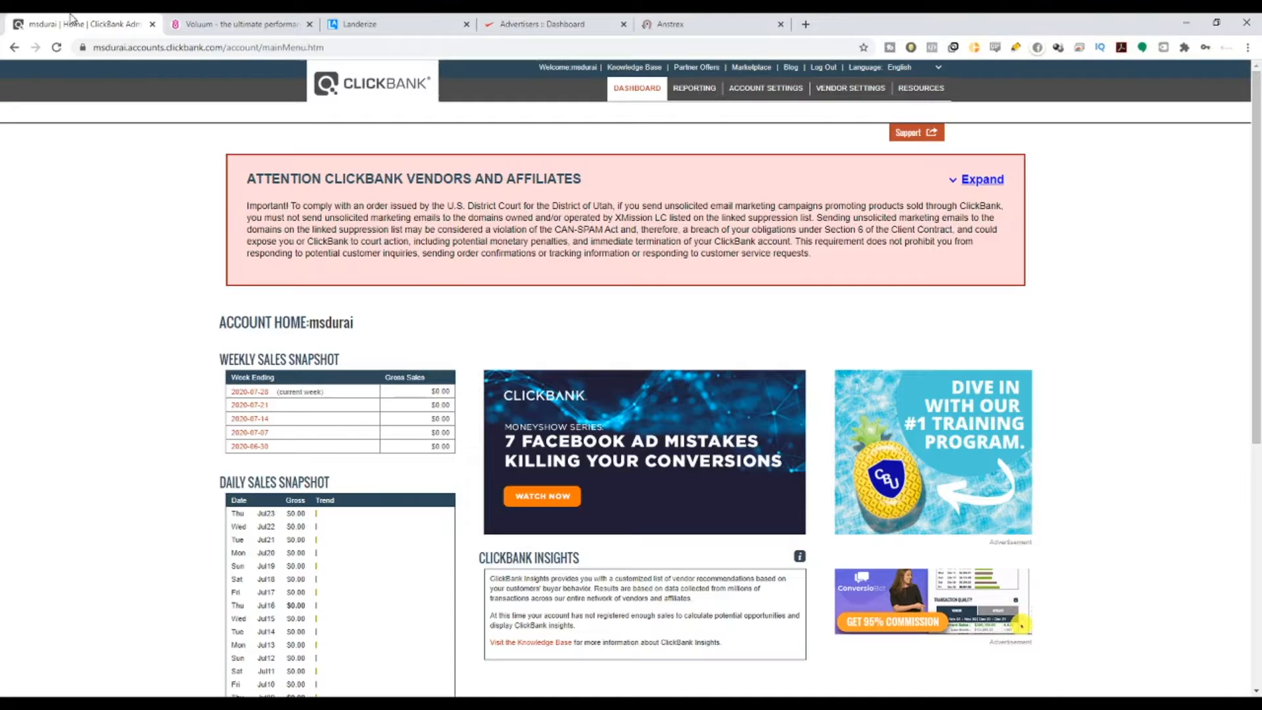
{"action": "left_click", "coordinate": [543, 24]}
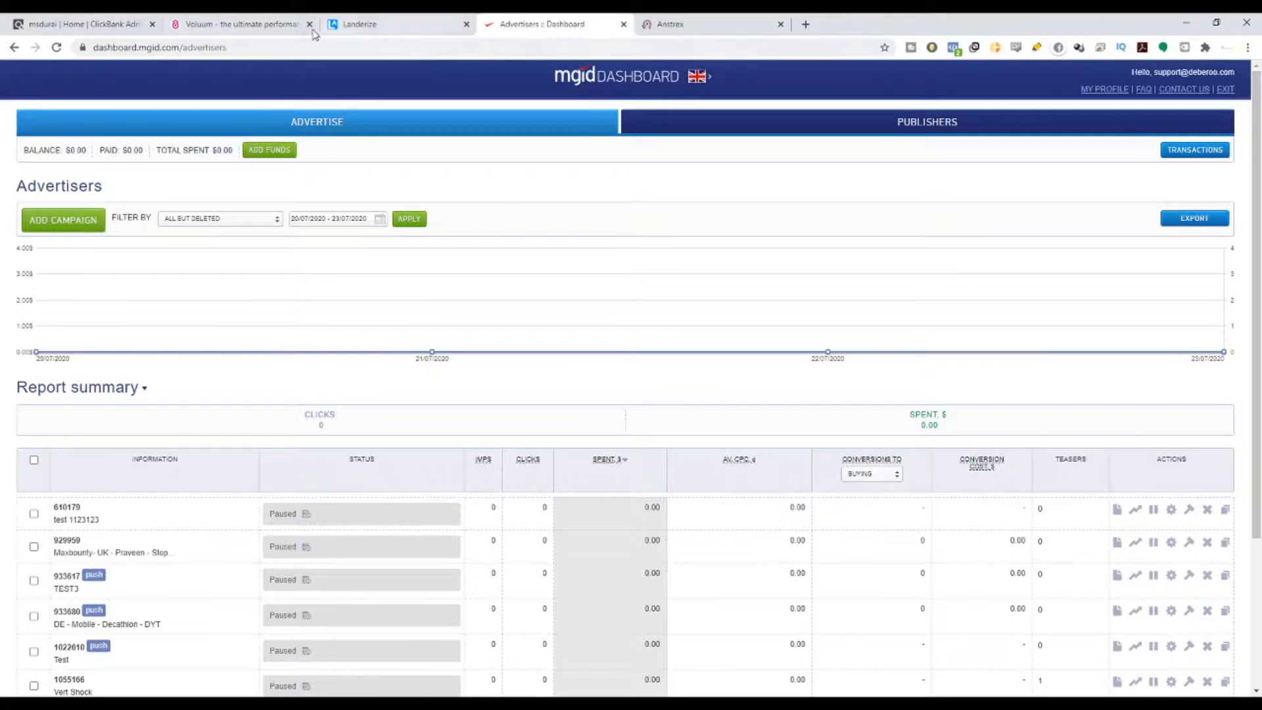
Step: Examine Voluum's new affiliate network form with the ClickBank template and close it without saving
{"action": "left_click", "coordinate": [267, 24]}
{"action": "left_click", "coordinate": [483, 161]}
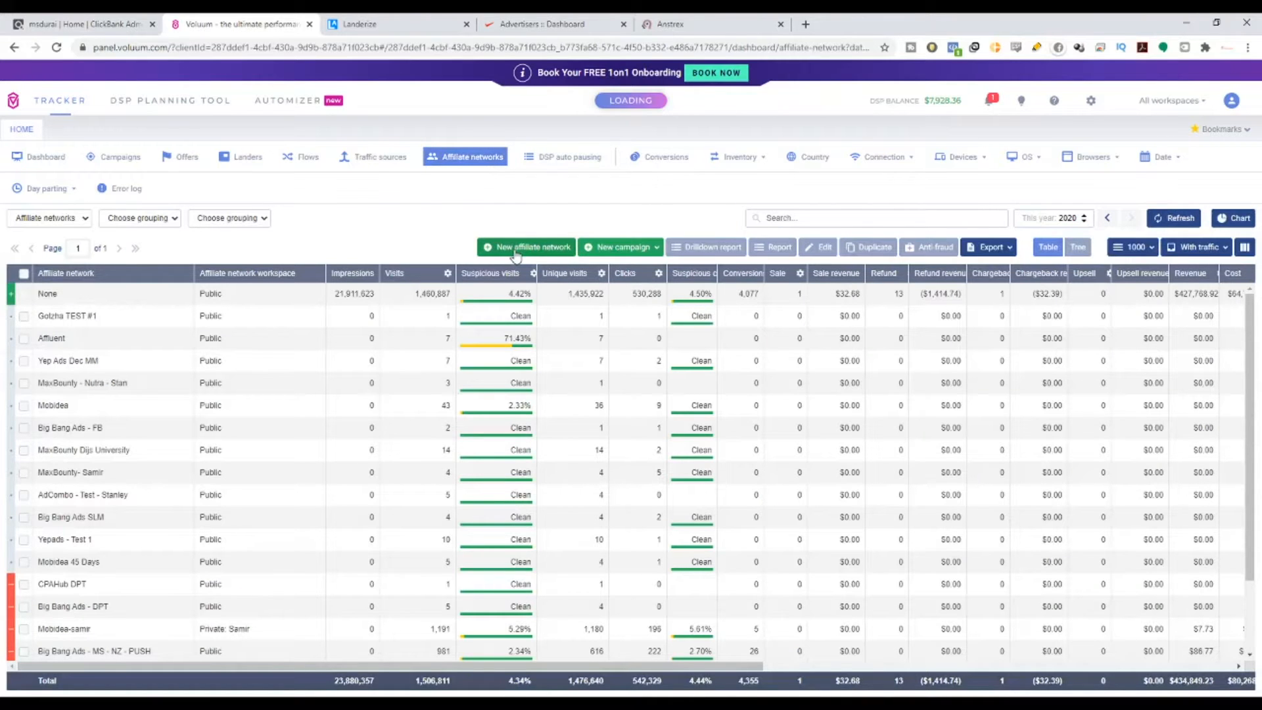
{"action": "left_click", "coordinate": [516, 248]}
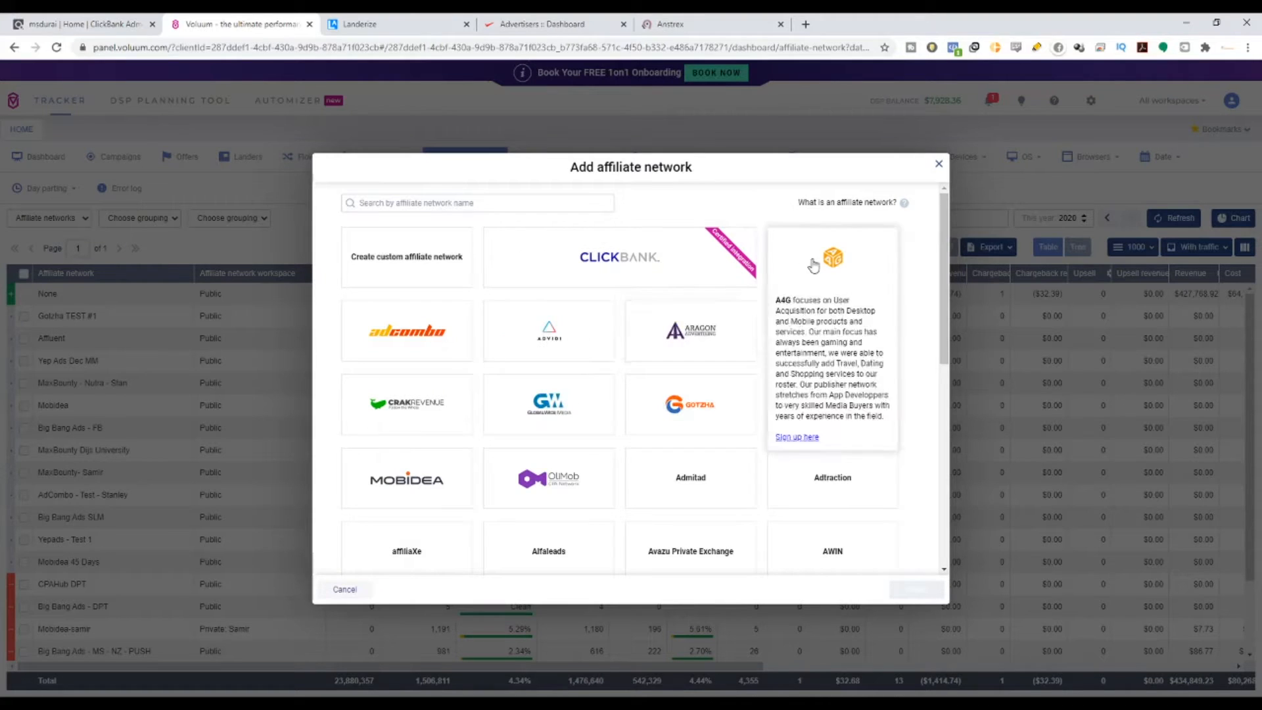
{"action": "left_click", "coordinate": [620, 259]}
{"action": "left_click", "coordinate": [930, 591]}
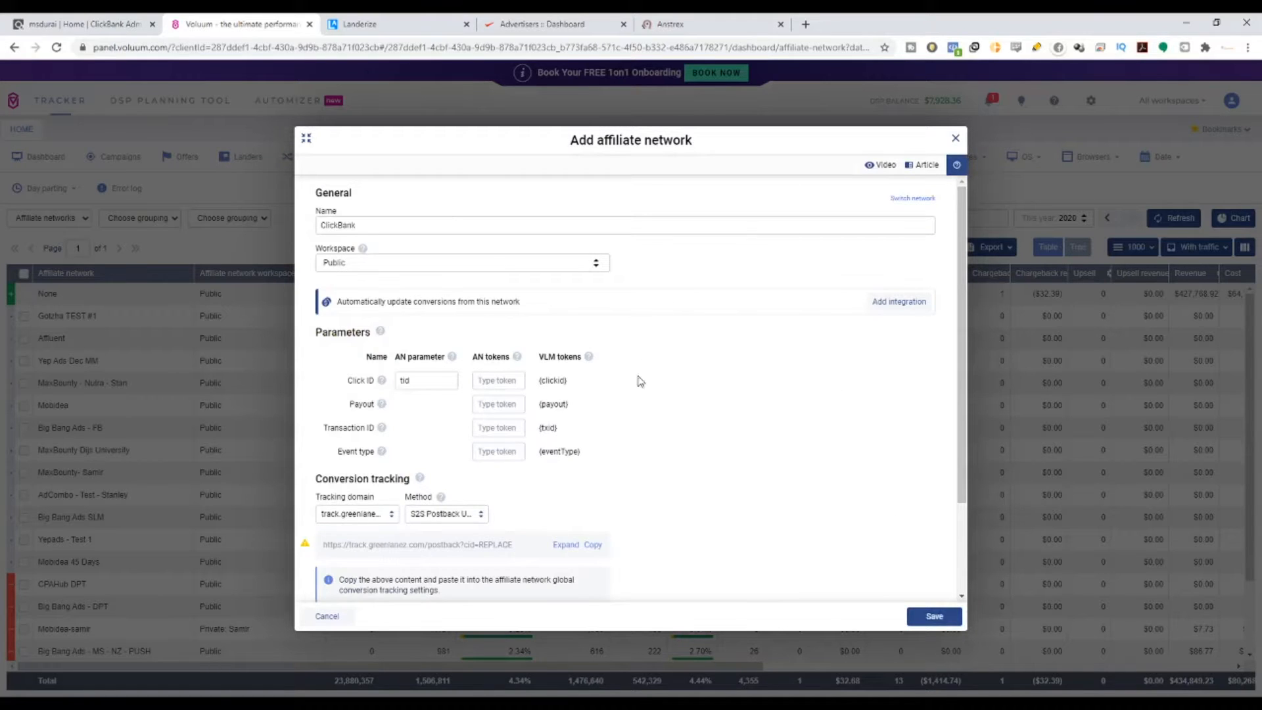
{"action": "scroll", "coordinate": [630, 421], "scroll_direction": "down", "scroll_amount": 2}
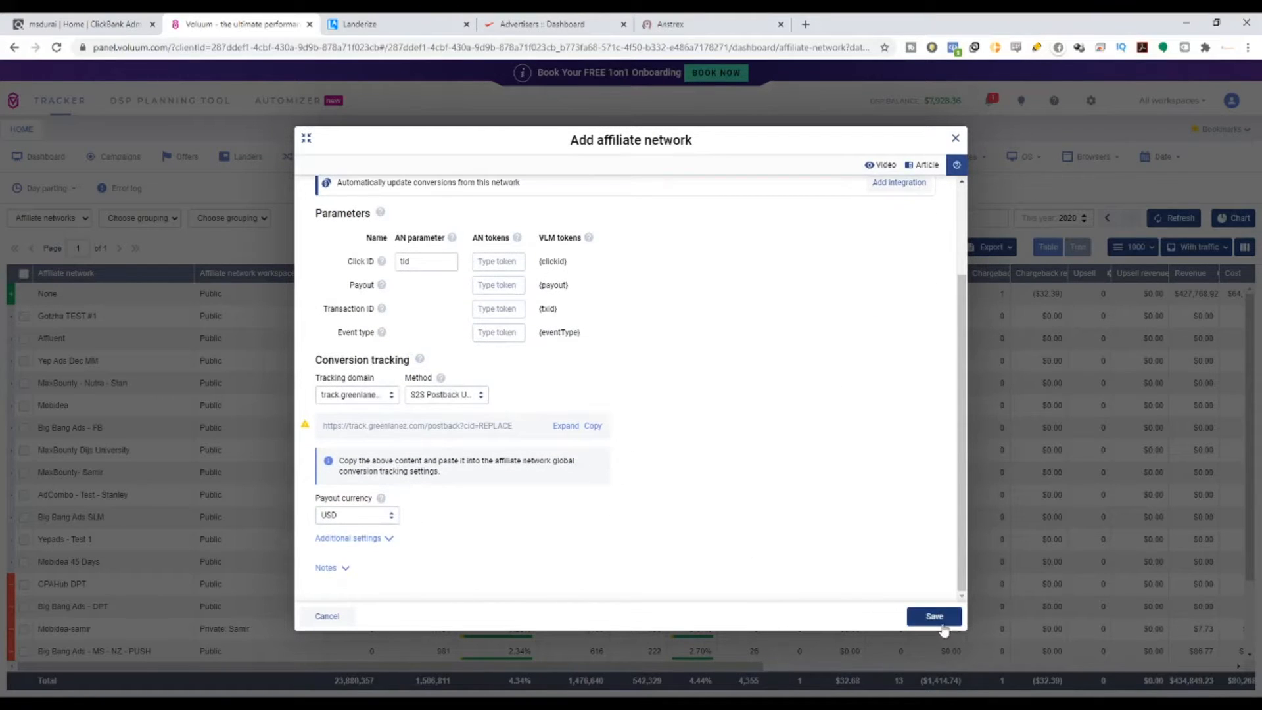
{"action": "left_click", "coordinate": [957, 141]}
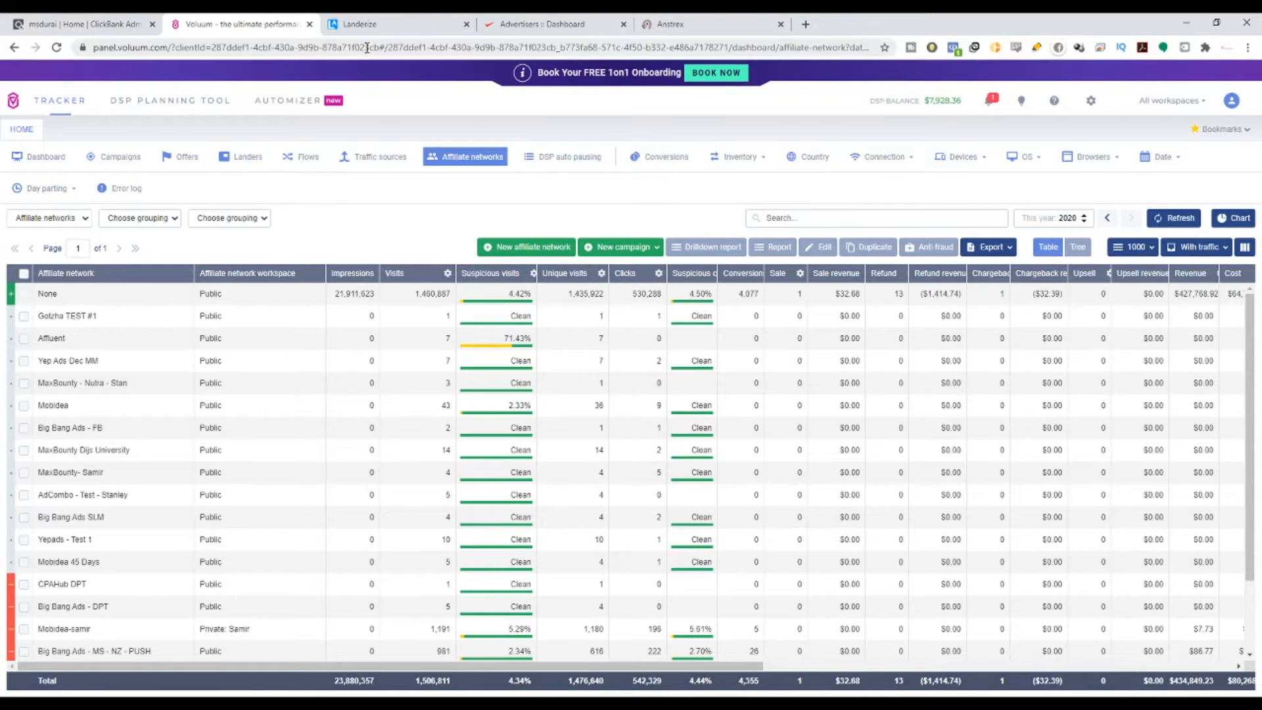
Step: Examine Voluum's new traffic source form with the MGID template and close it without saving
{"action": "left_click", "coordinate": [382, 170]}
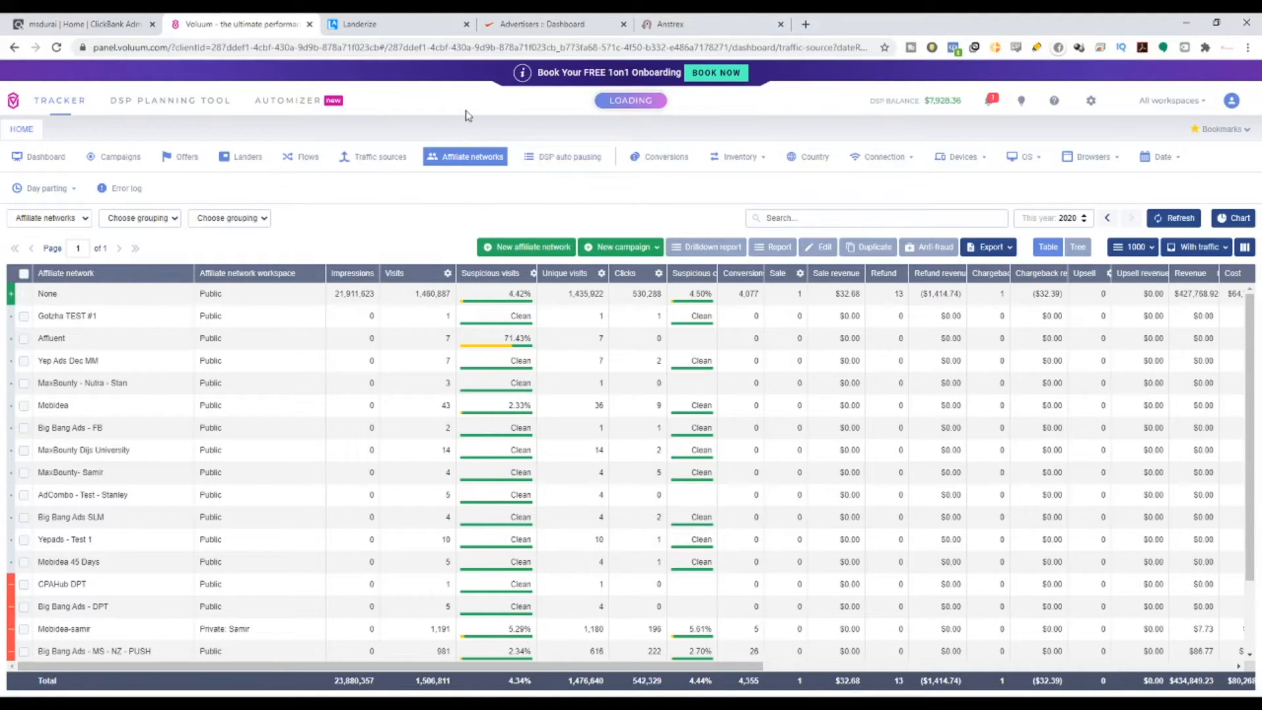
{"action": "left_click", "coordinate": [539, 253]}
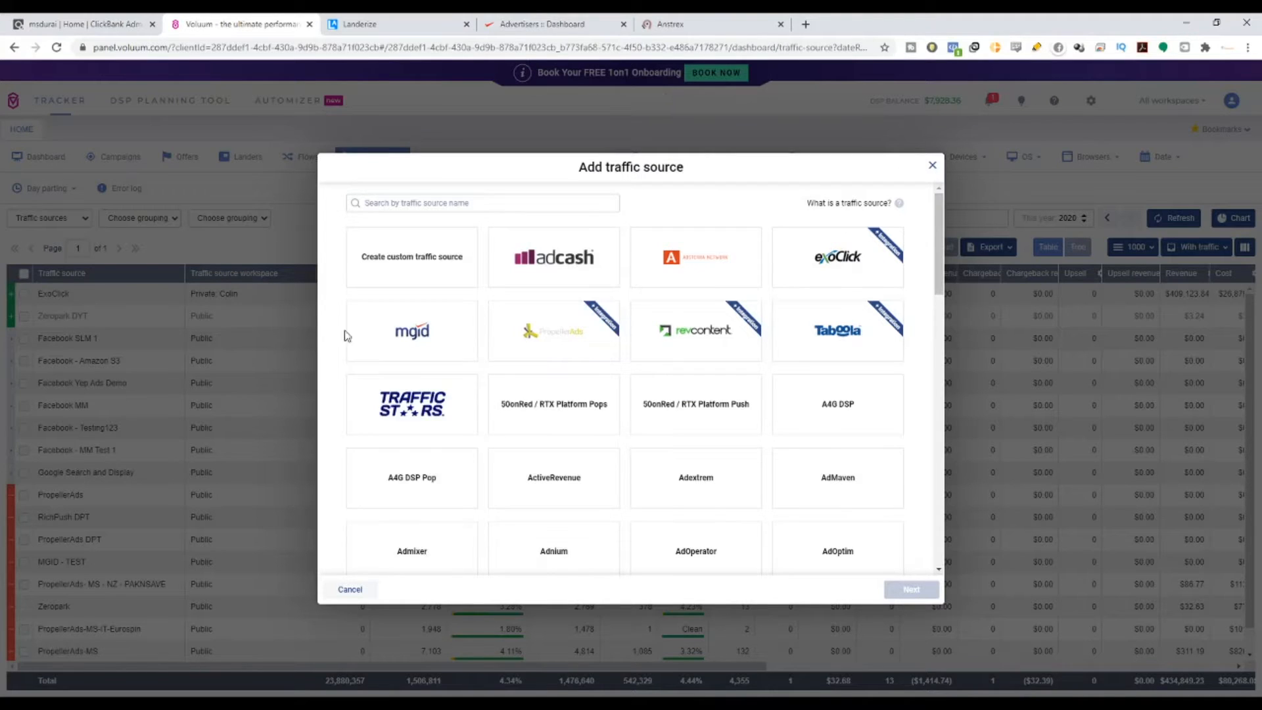
{"action": "left_click", "coordinate": [437, 355]}
{"action": "left_click", "coordinate": [937, 592]}
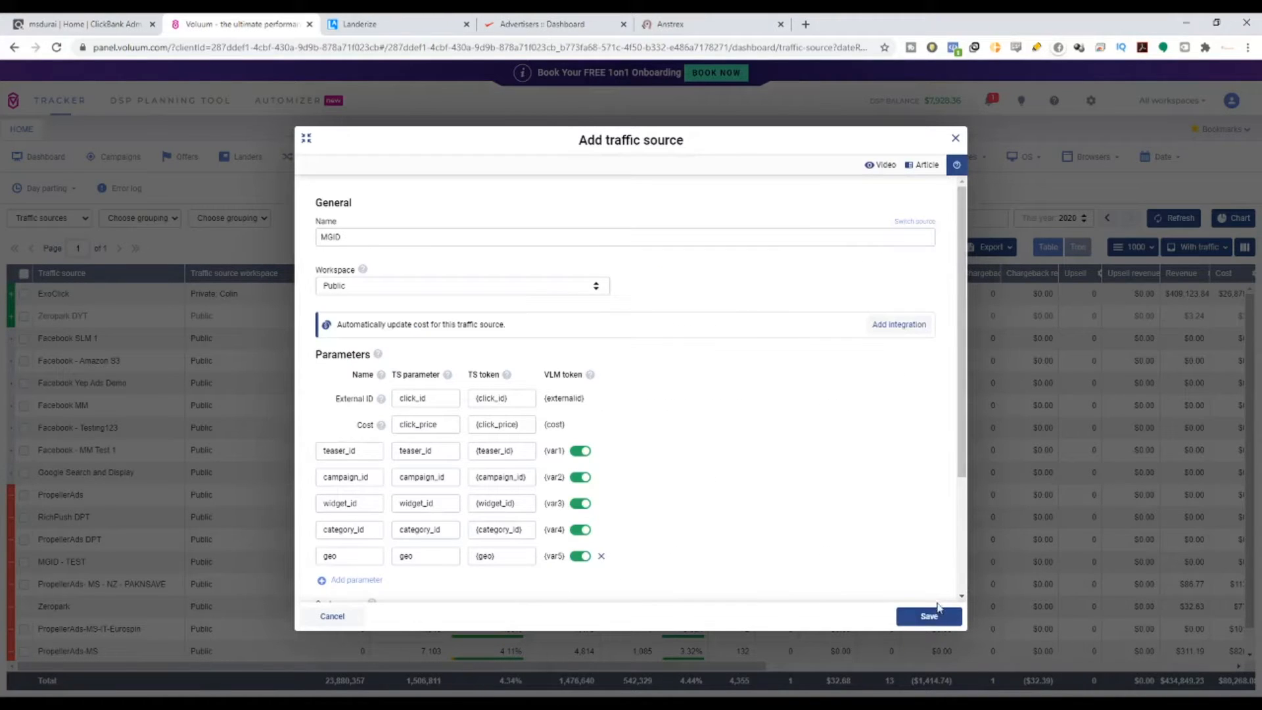
{"action": "left_click", "coordinate": [955, 138]}
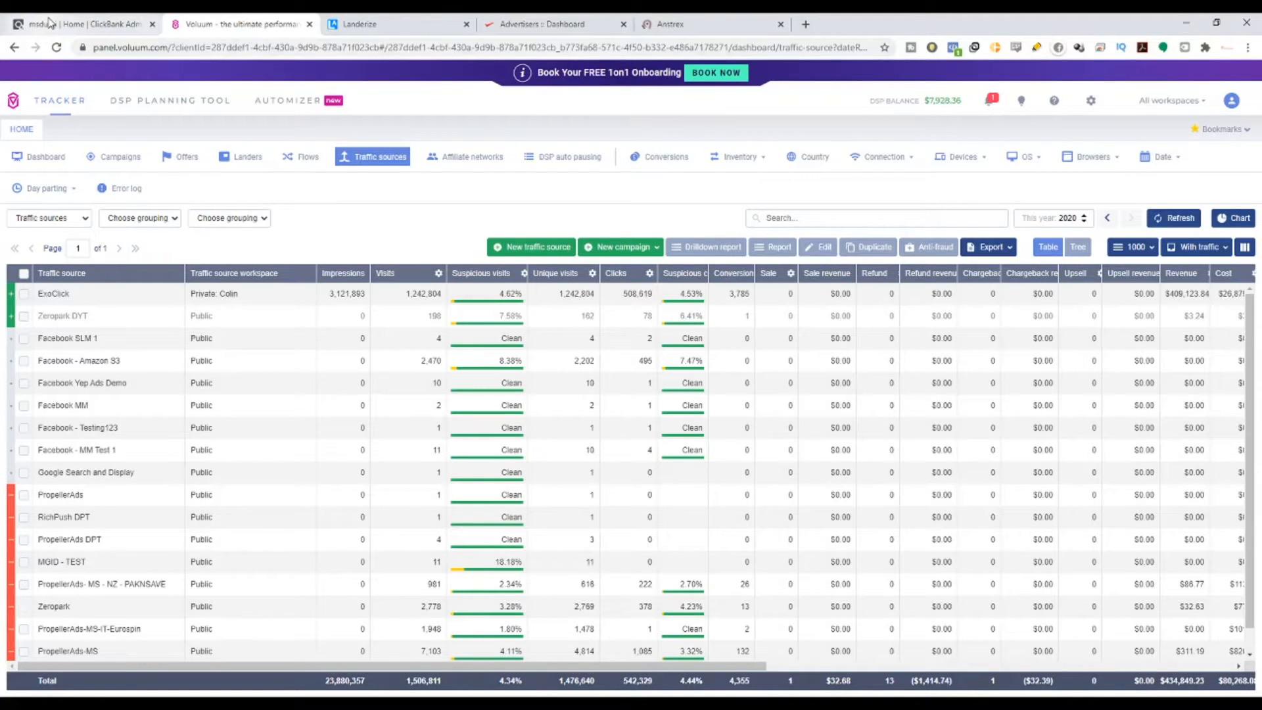
Step: Revisit the MGID advertiser dashboard and Voluum's traffic source list, and return to the Landerize dashboard
{"action": "left_click", "coordinate": [514, 20]}
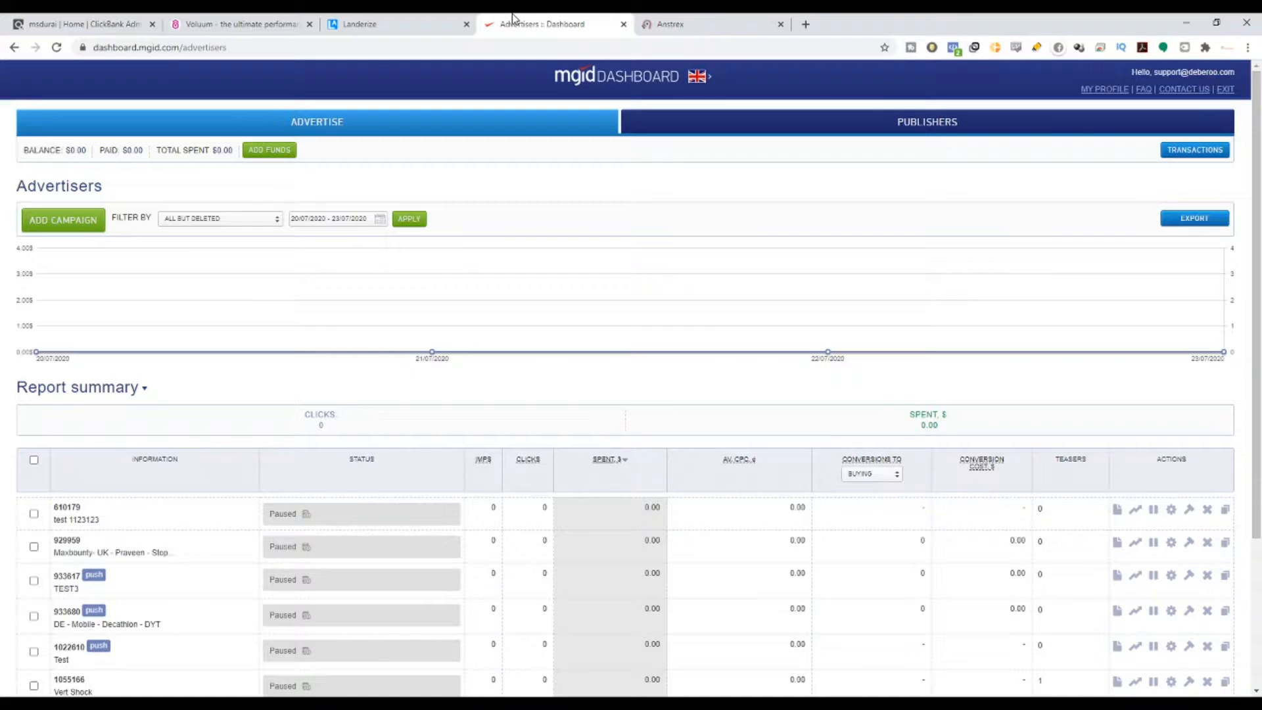
{"action": "left_click", "coordinate": [257, 23]}
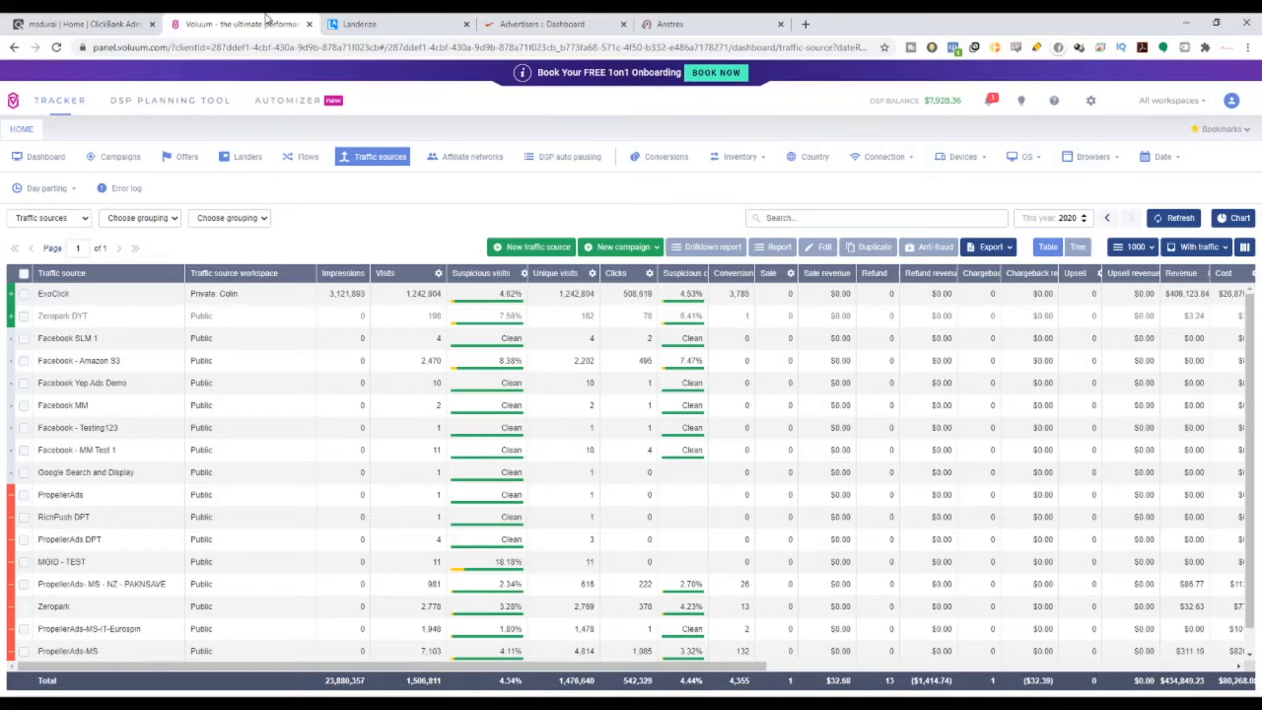
{"action": "left_click", "coordinate": [359, 24]}
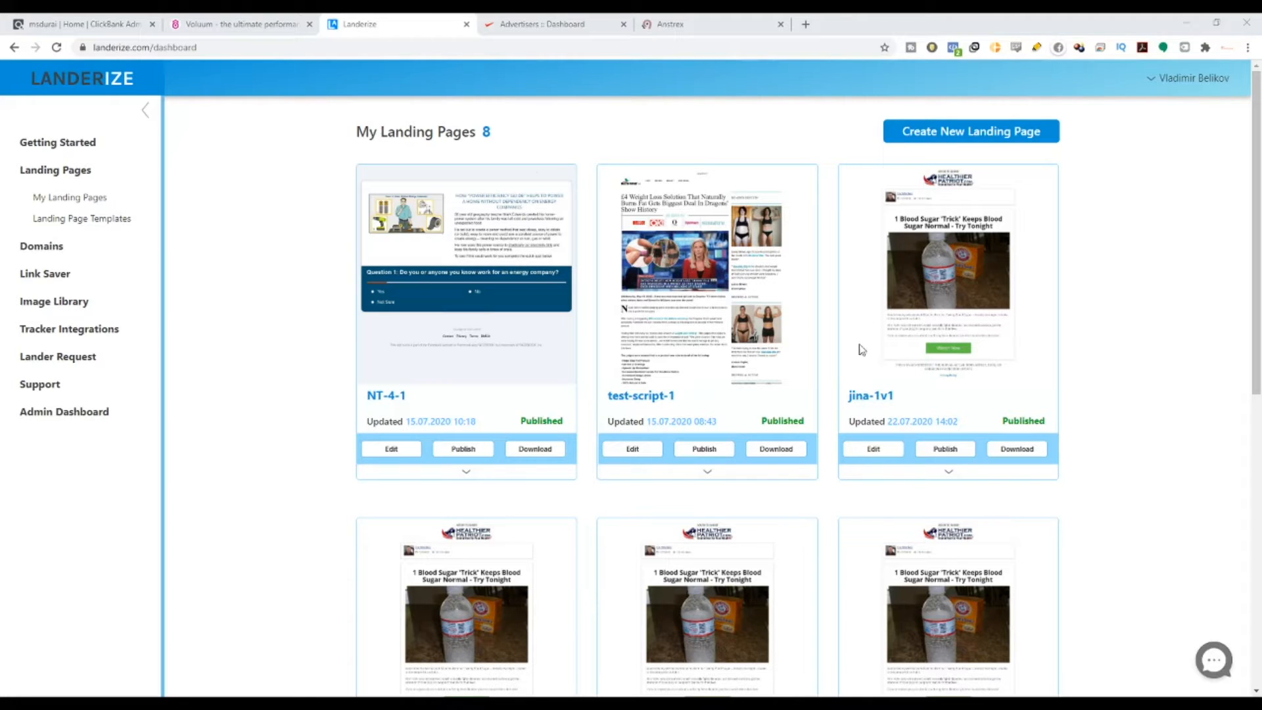
{"action": "left_click", "coordinate": [964, 77]}
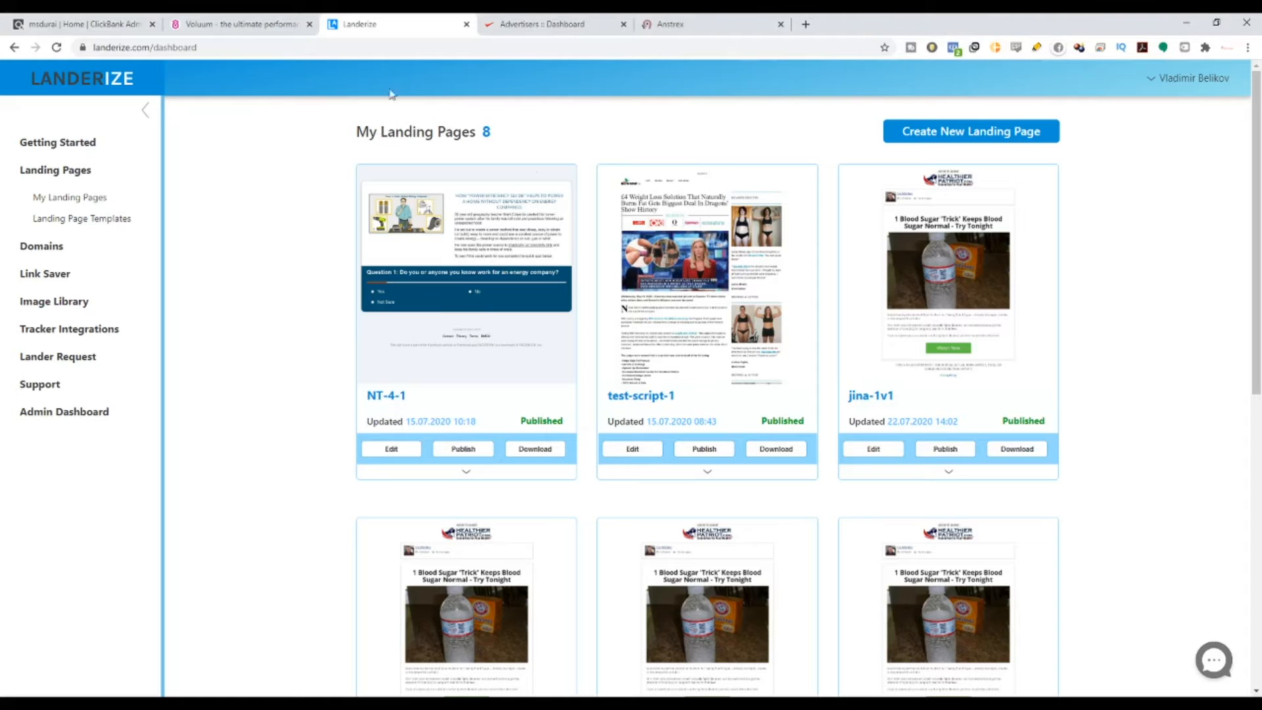
Step: Open Landerize's Getting Started guide and read through its sections on basic features, Amazon Web Services setup and connection instructions
{"action": "left_click", "coordinate": [63, 148]}
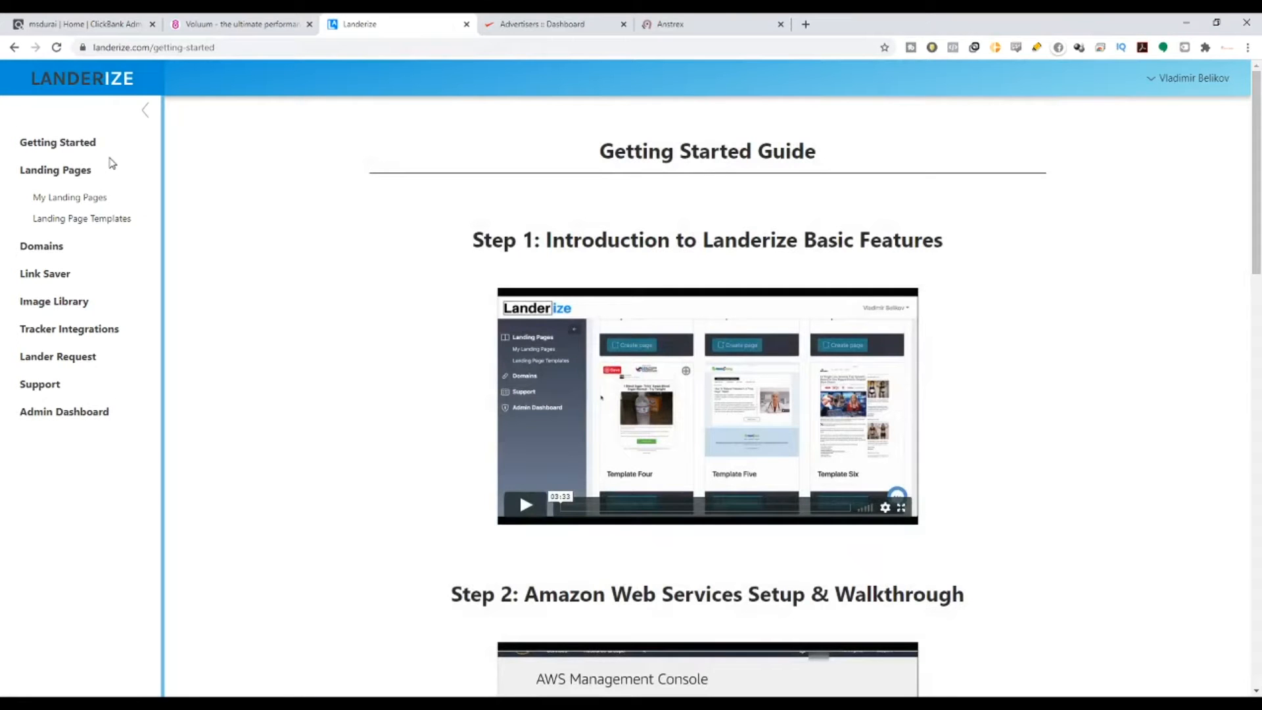
{"action": "scroll", "coordinate": [550, 226], "scroll_direction": "down", "scroll_amount": 7}
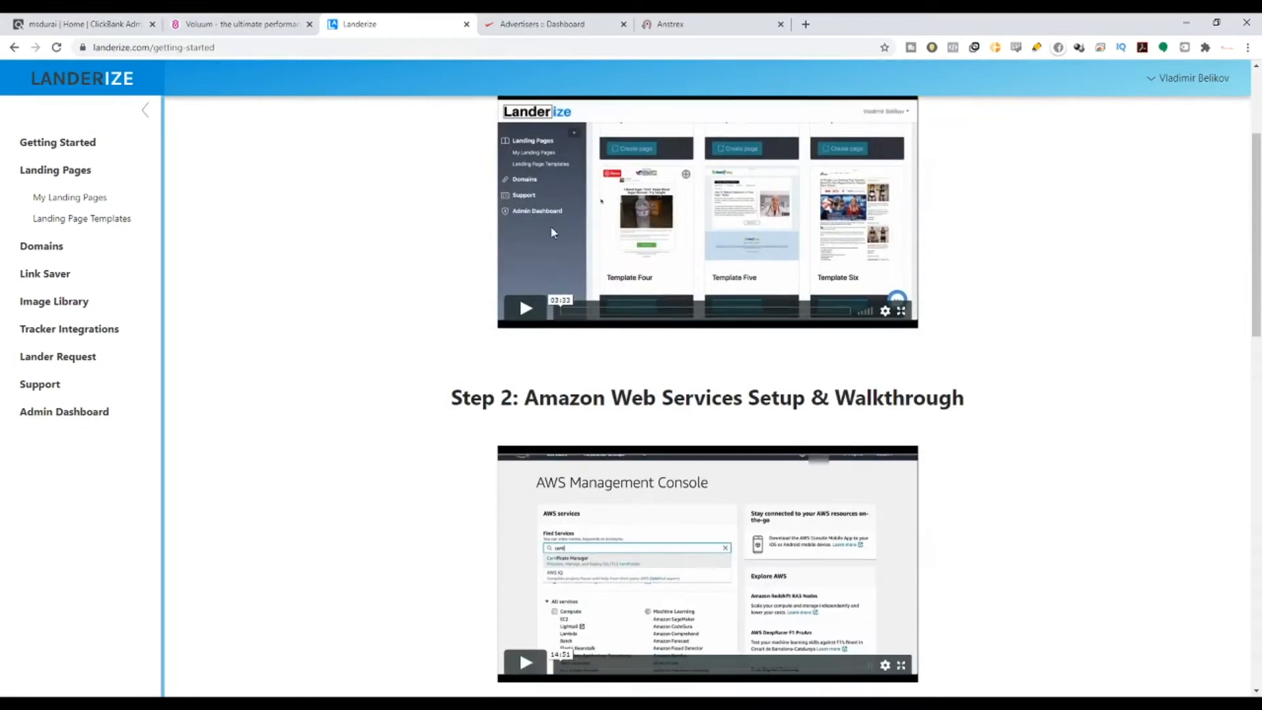
{"action": "scroll", "coordinate": [535, 368], "scroll_direction": "up", "scroll_amount": 7}
{"action": "left_click_drag", "start_coordinate": [443, 290], "coordinate": [1054, 251]}
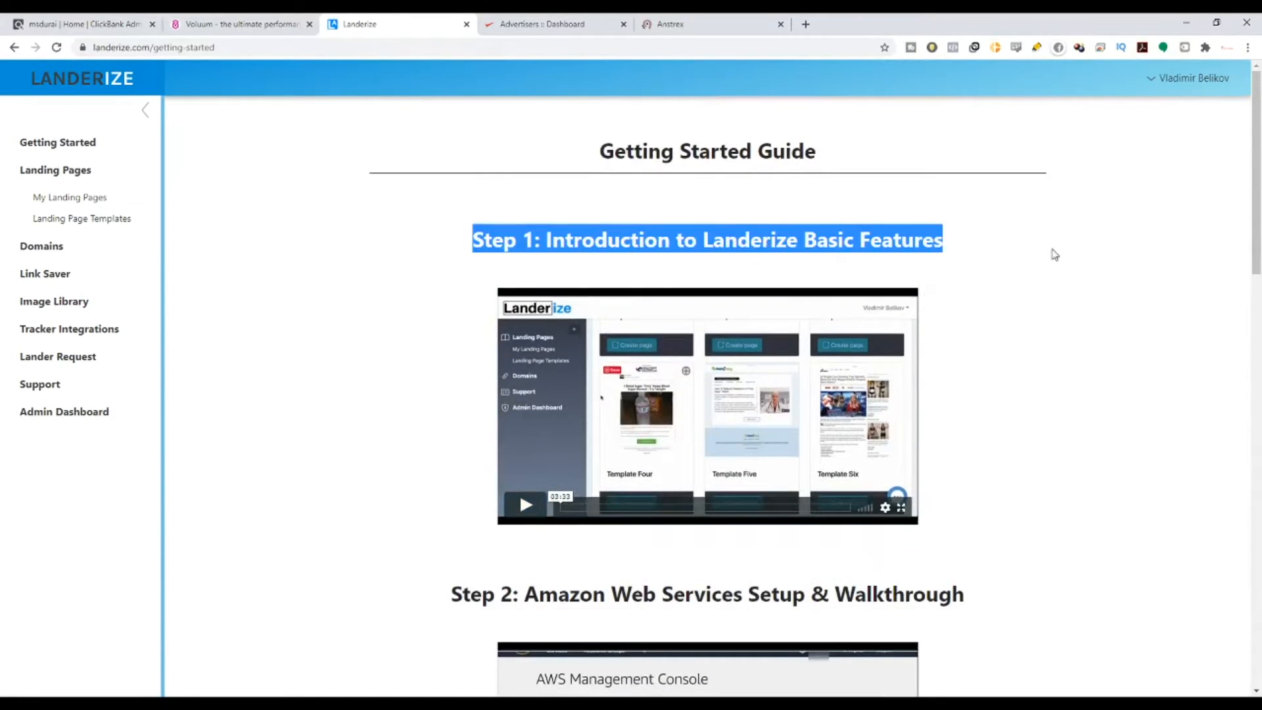
{"action": "scroll", "coordinate": [562, 376], "scroll_direction": "down", "scroll_amount": 4}
{"action": "left_click_drag", "start_coordinate": [460, 330], "coordinate": [994, 341]}
{"action": "scroll", "coordinate": [460, 516], "scroll_direction": "down", "scroll_amount": 6}
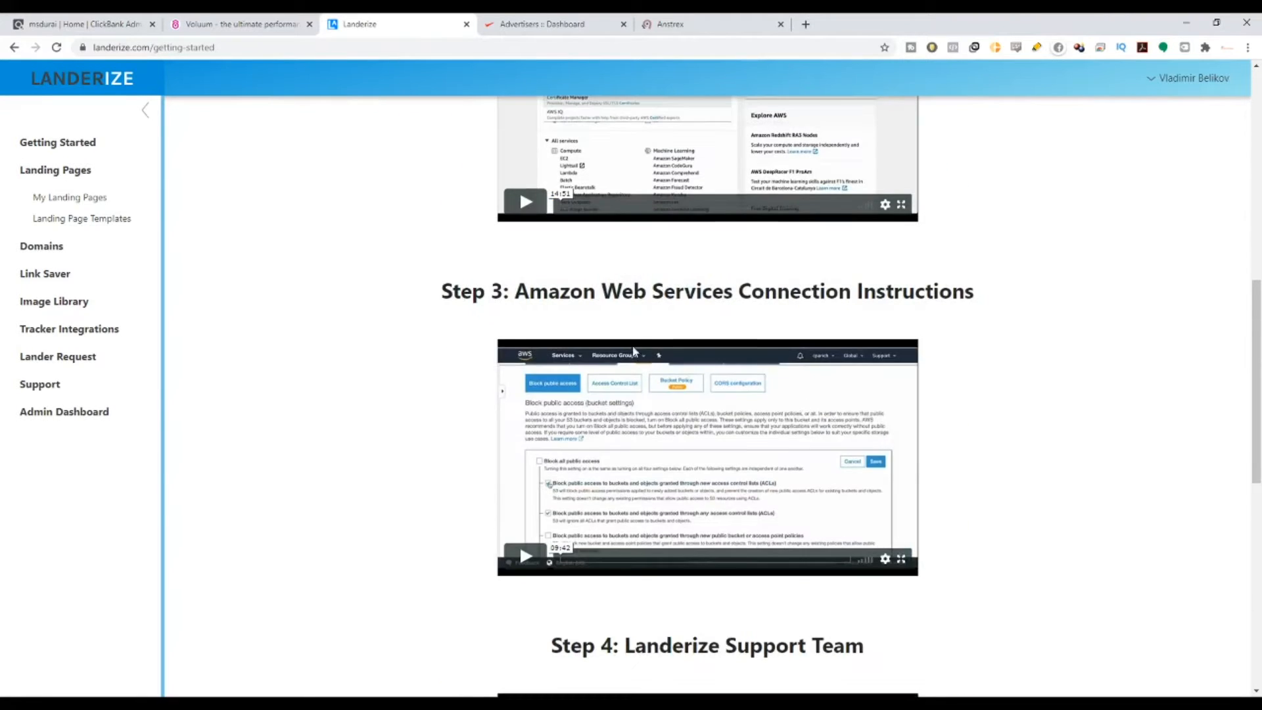
{"action": "scroll", "coordinate": [461, 517], "scroll_direction": "up", "scroll_amount": 3}
{"action": "left_click_drag", "start_coordinate": [442, 488], "coordinate": [1215, 501]}
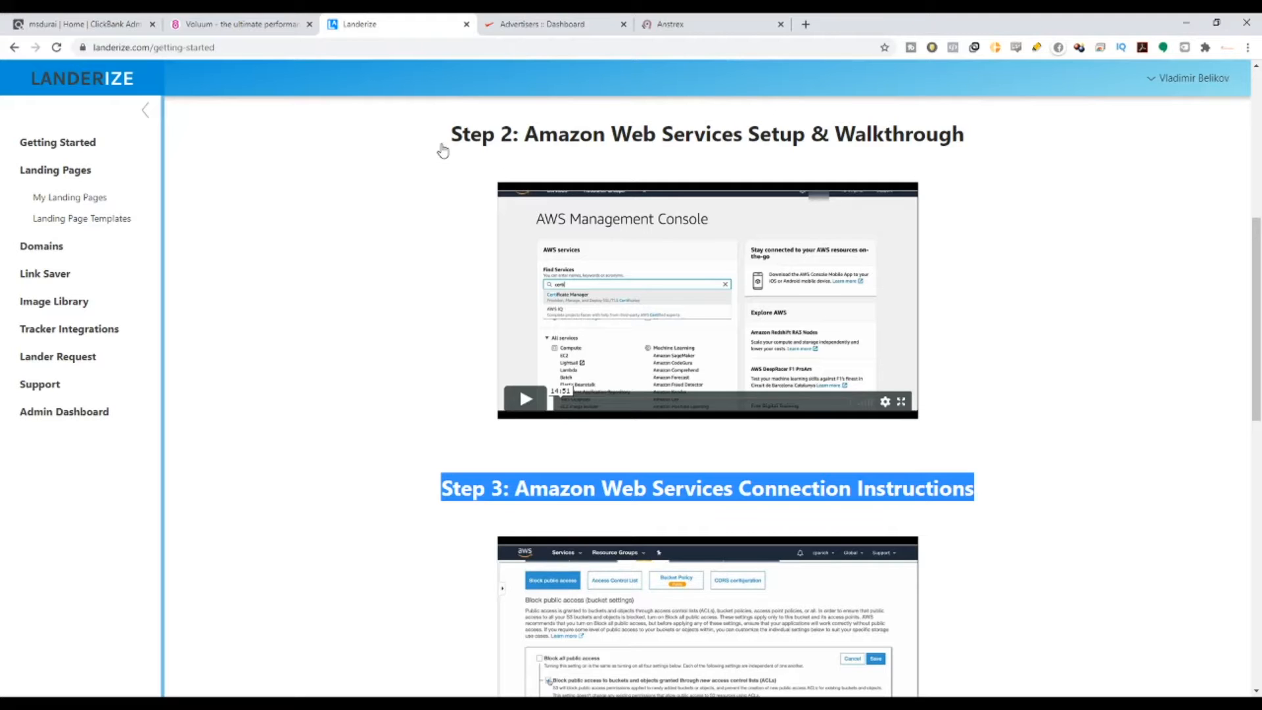
{"action": "left_click_drag", "start_coordinate": [443, 151], "coordinate": [953, 150]}
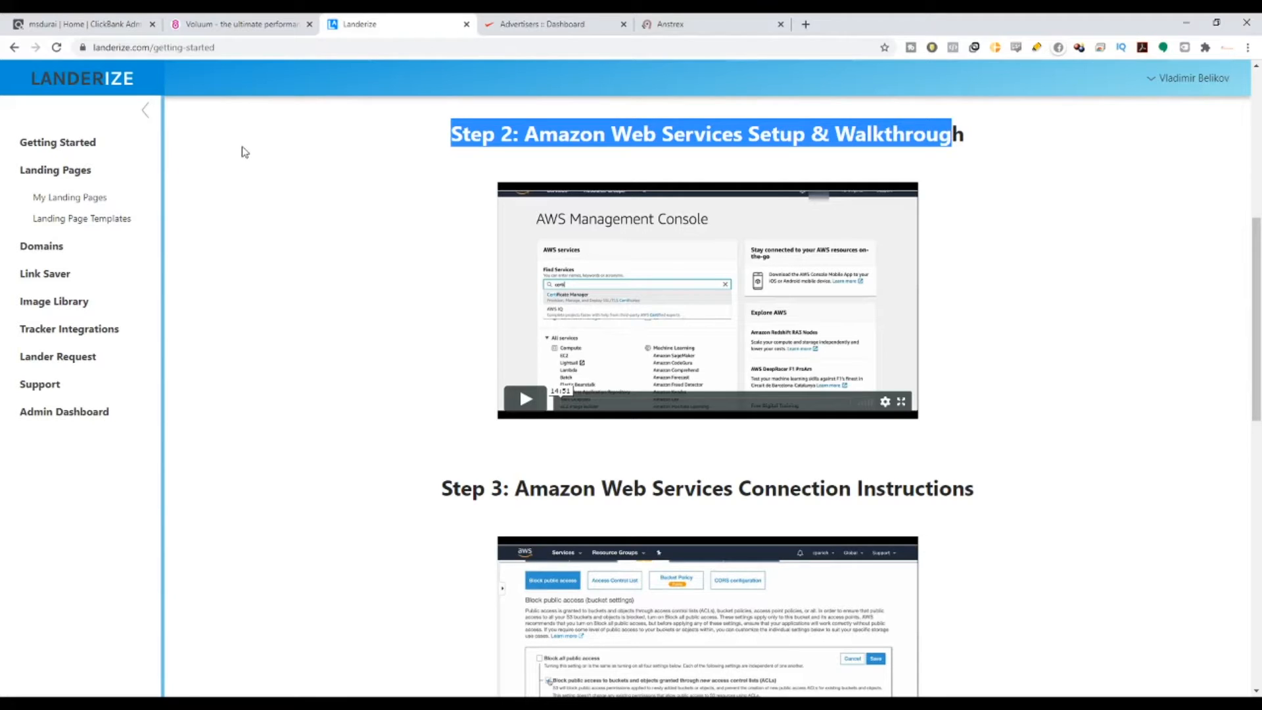
{"action": "left_click_drag", "start_coordinate": [966, 135], "coordinate": [462, 144]}
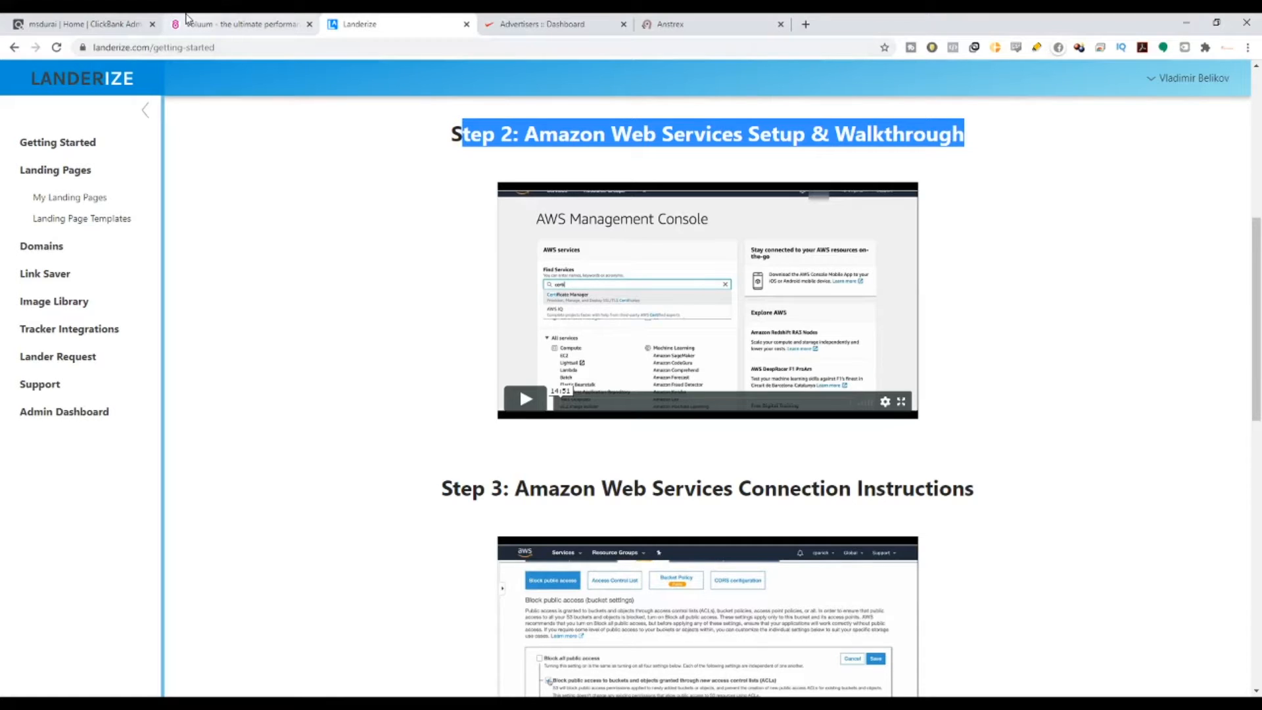
Step: Open the ClickBank marketplace, browse its category list and look through the General products under Arts & Entertainment
{"action": "left_click", "coordinate": [80, 20]}
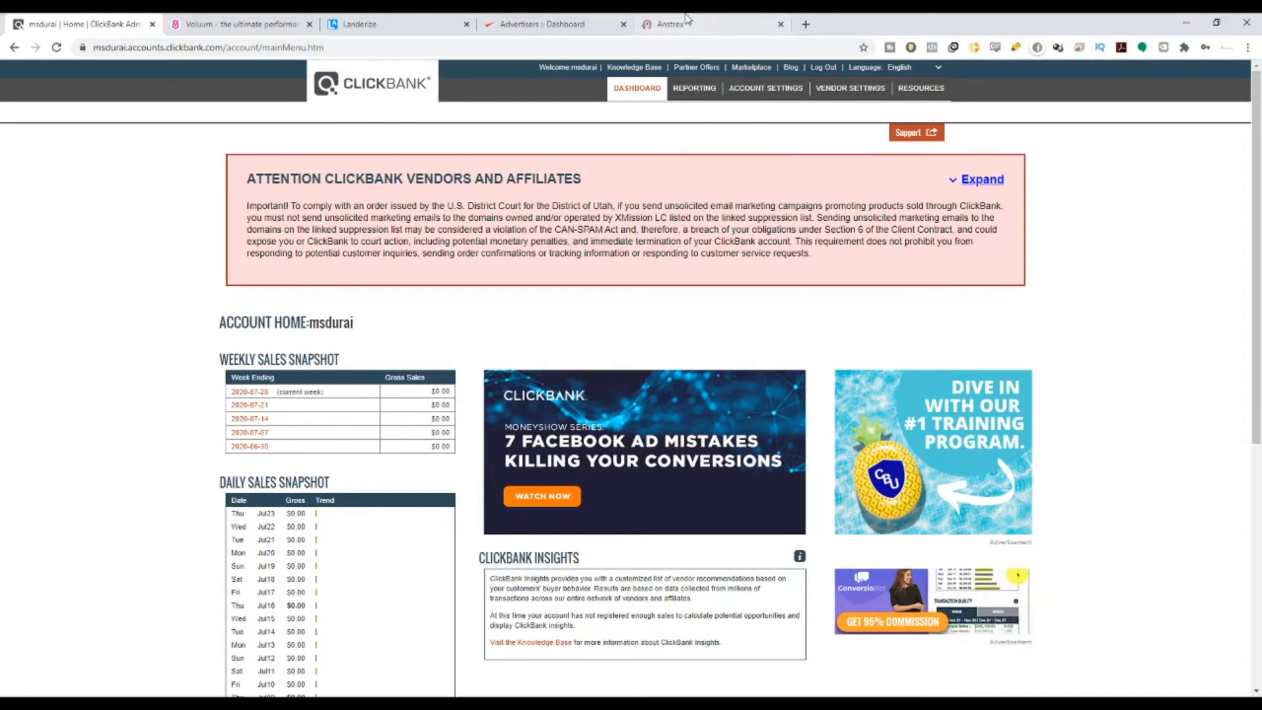
{"action": "left_click", "coordinate": [753, 68]}
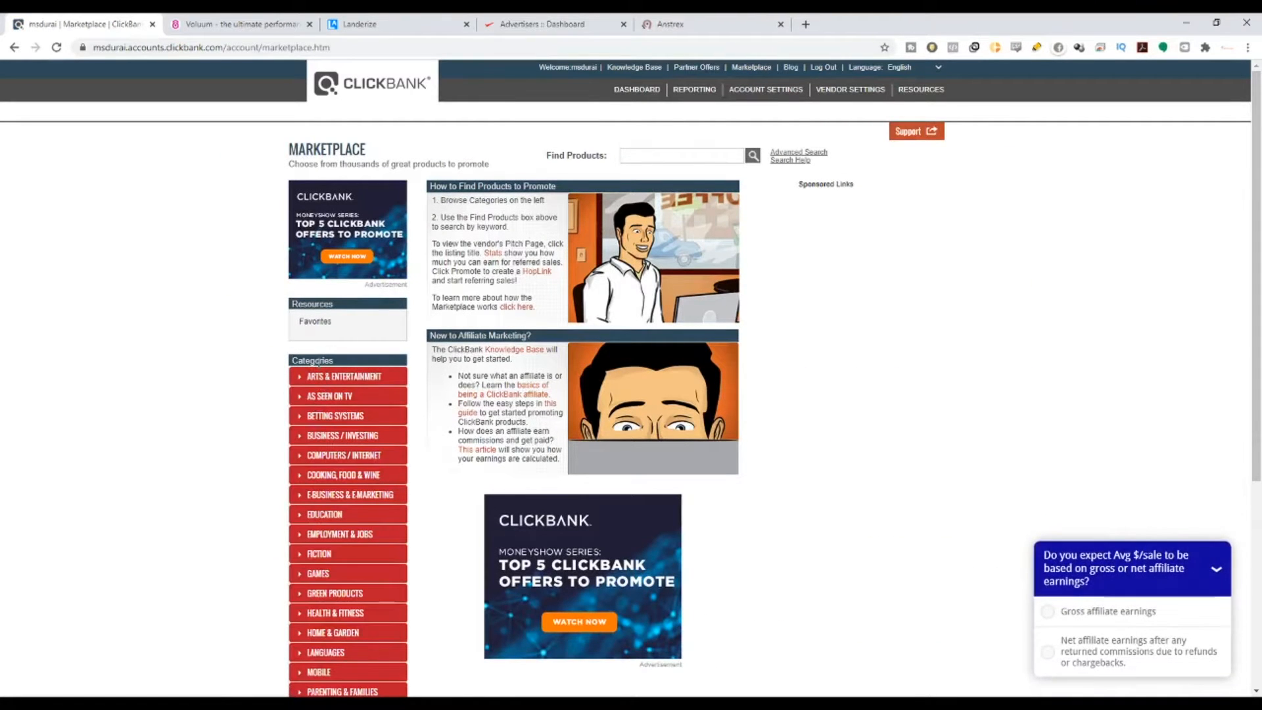
{"action": "scroll", "coordinate": [318, 361], "scroll_direction": "down", "scroll_amount": 3}
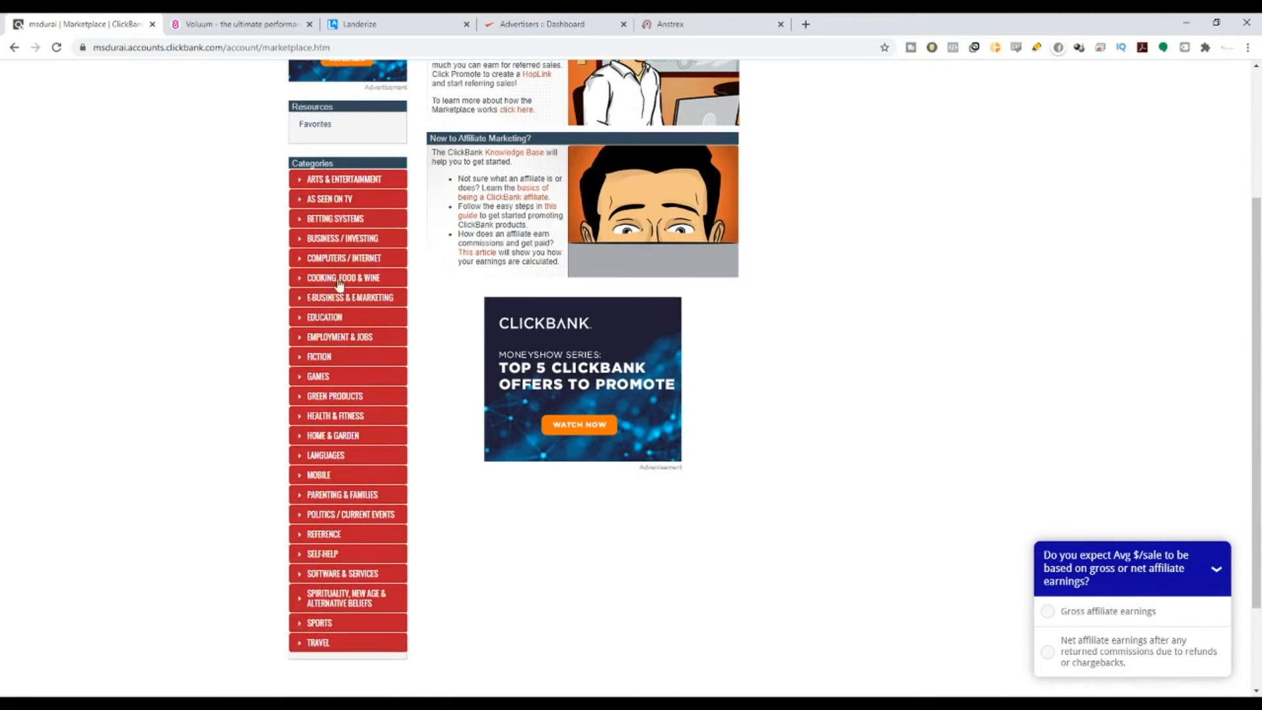
{"action": "left_click", "coordinate": [296, 184]}
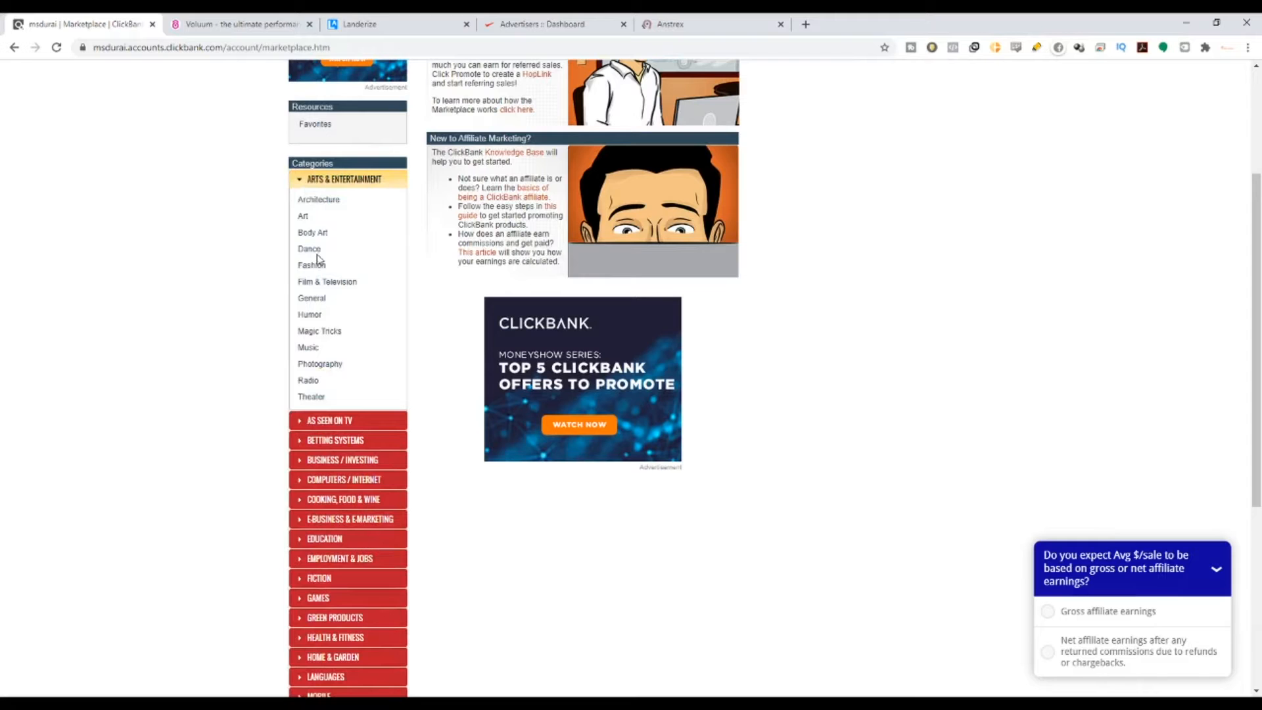
{"action": "scroll", "coordinate": [303, 268], "scroll_direction": "down", "scroll_amount": 3}
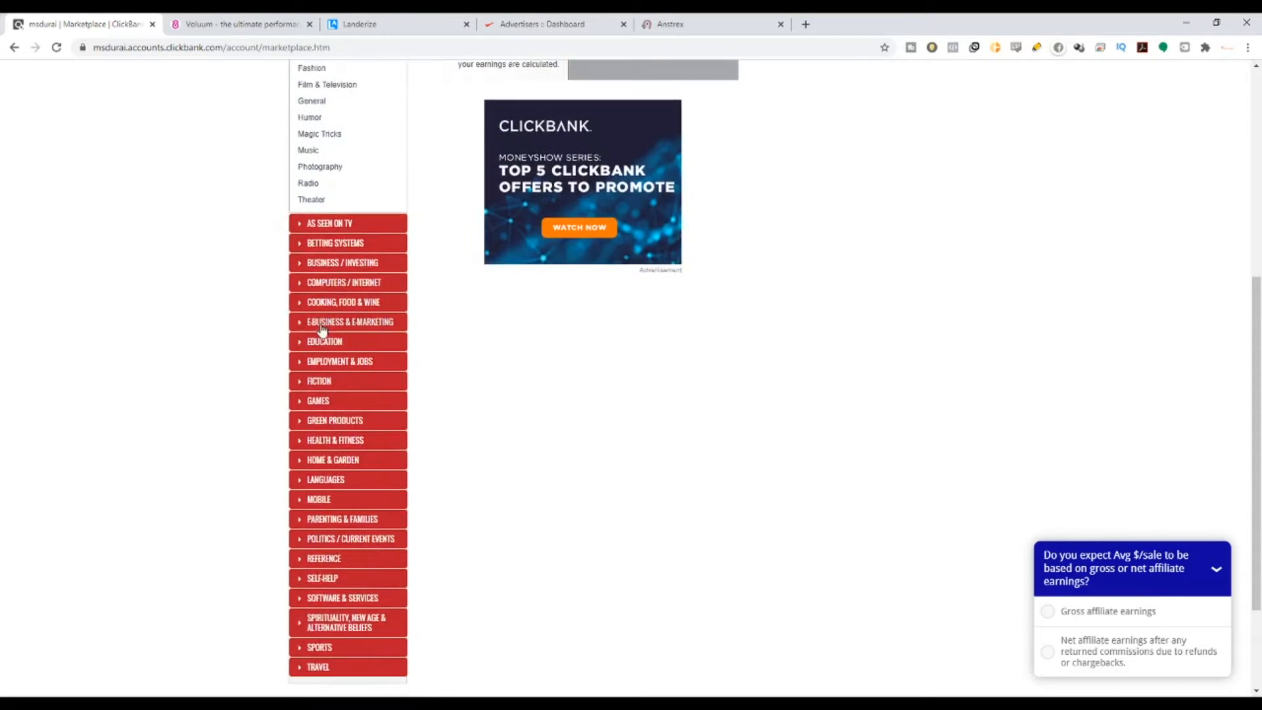
{"action": "scroll", "coordinate": [309, 289], "scroll_direction": "up", "scroll_amount": 2}
{"action": "left_click", "coordinate": [311, 232]}
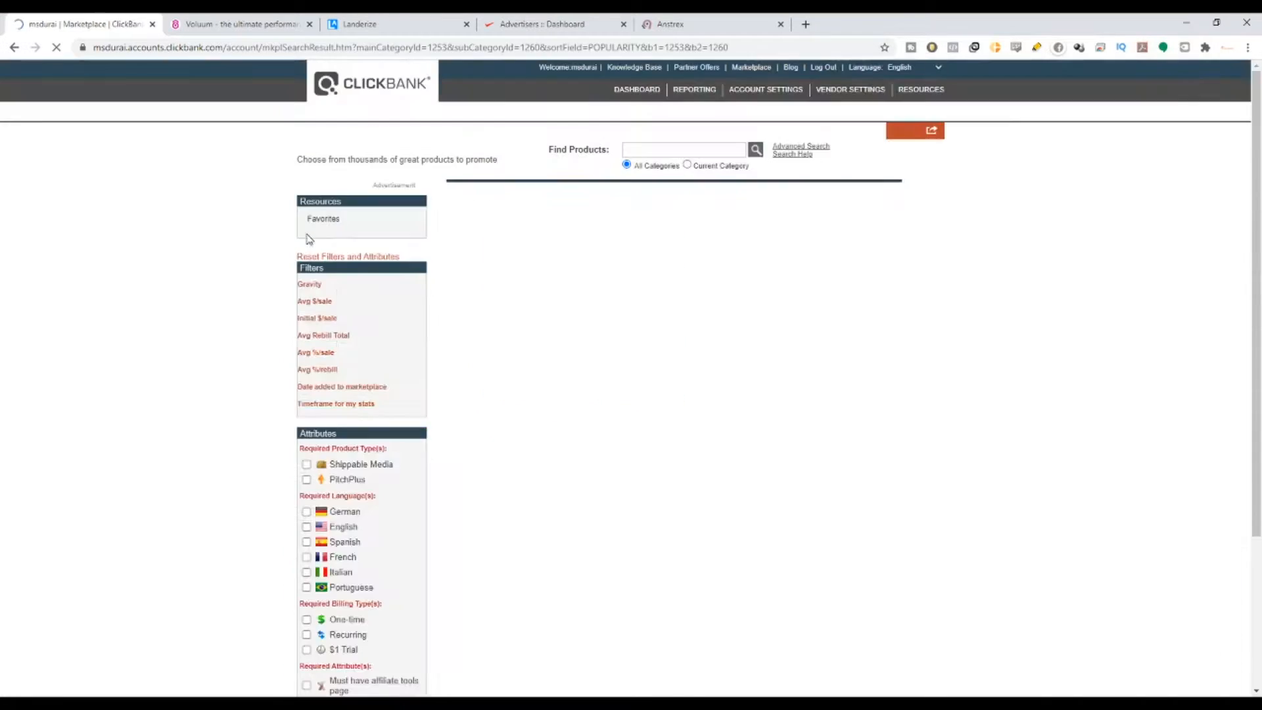
{"action": "scroll", "coordinate": [620, 324], "scroll_direction": "down", "scroll_amount": 4}
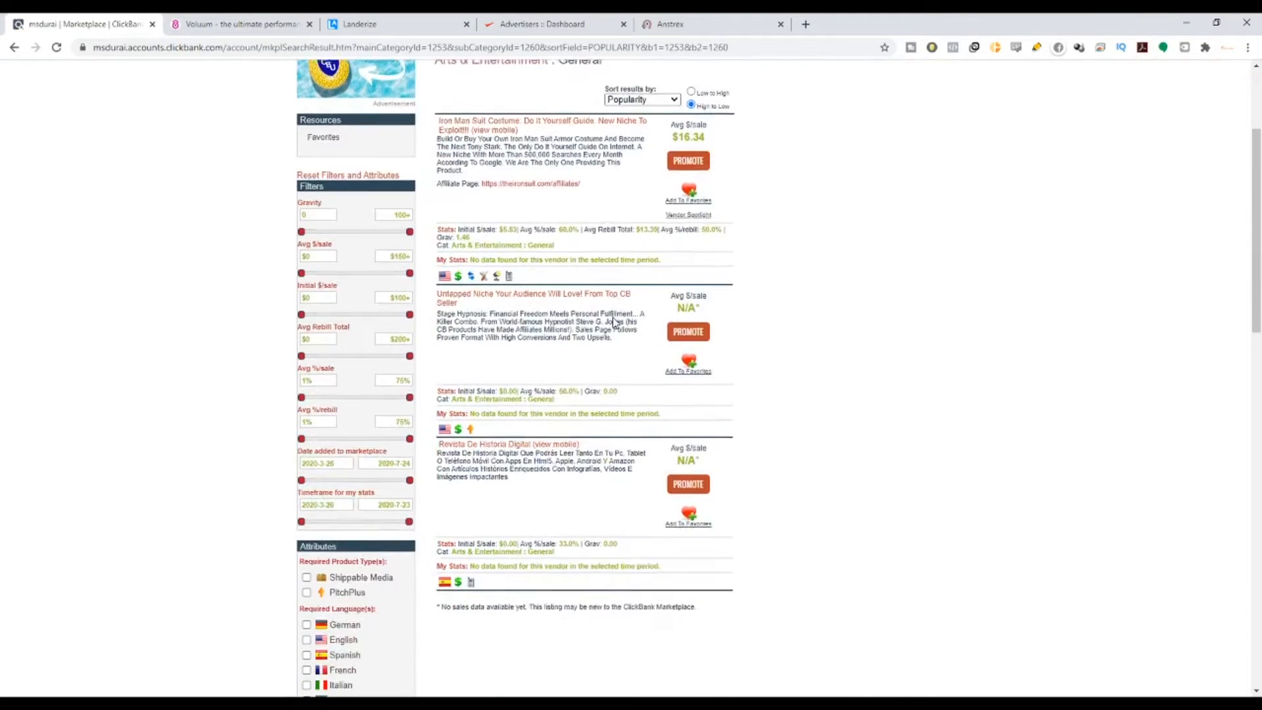
{"action": "scroll", "coordinate": [579, 466], "scroll_direction": "up", "scroll_amount": 3}
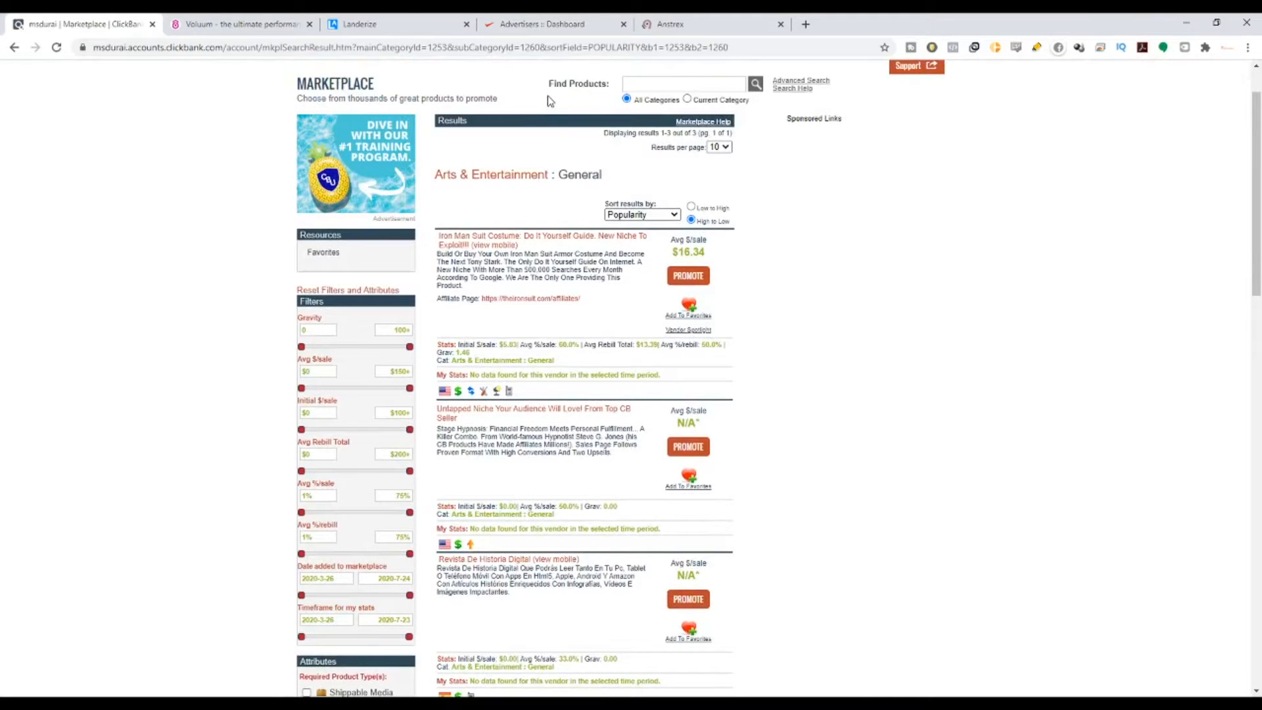
Step: Run an empty product search across all categories to list the whole marketplace, and check the number of results
{"action": "left_click_drag", "start_coordinate": [549, 92], "coordinate": [597, 96]}
{"action": "scroll", "coordinate": [595, 98], "scroll_direction": "up", "scroll_amount": 1}
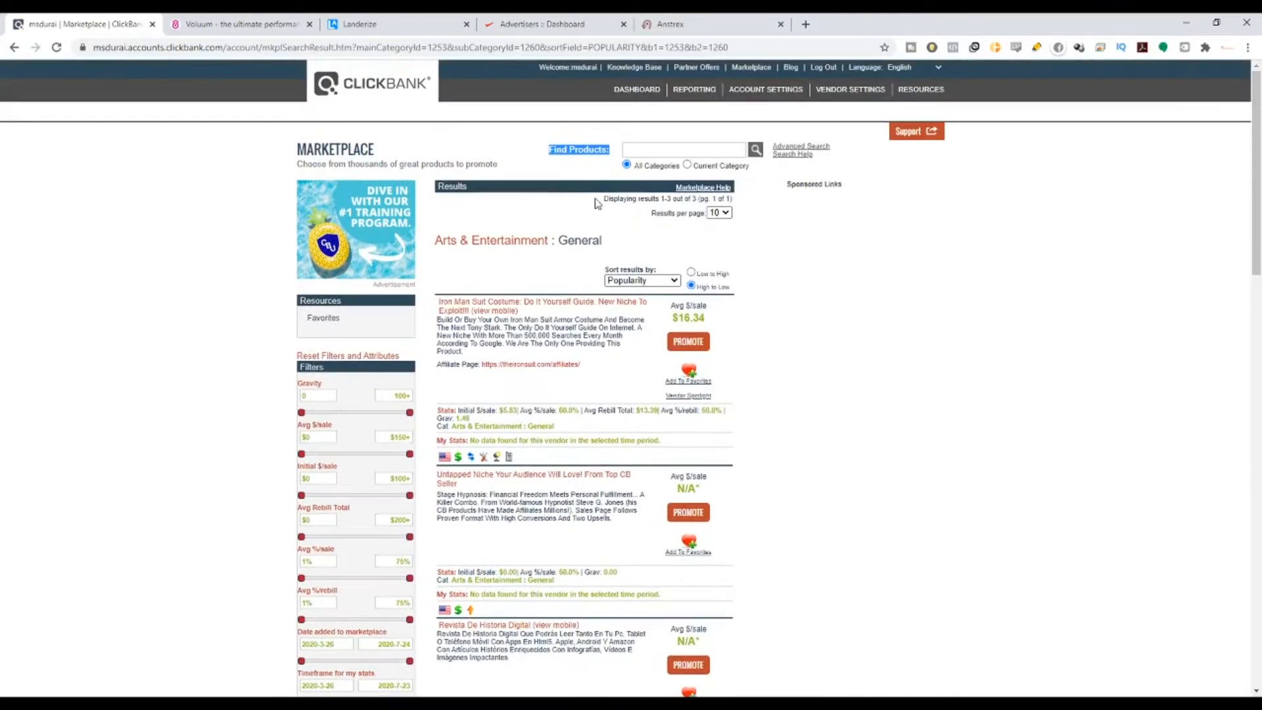
{"action": "left_click", "coordinate": [569, 168]}
{"action": "left_click_drag", "start_coordinate": [554, 152], "coordinate": [649, 146]}
{"action": "left_click", "coordinate": [755, 152]}
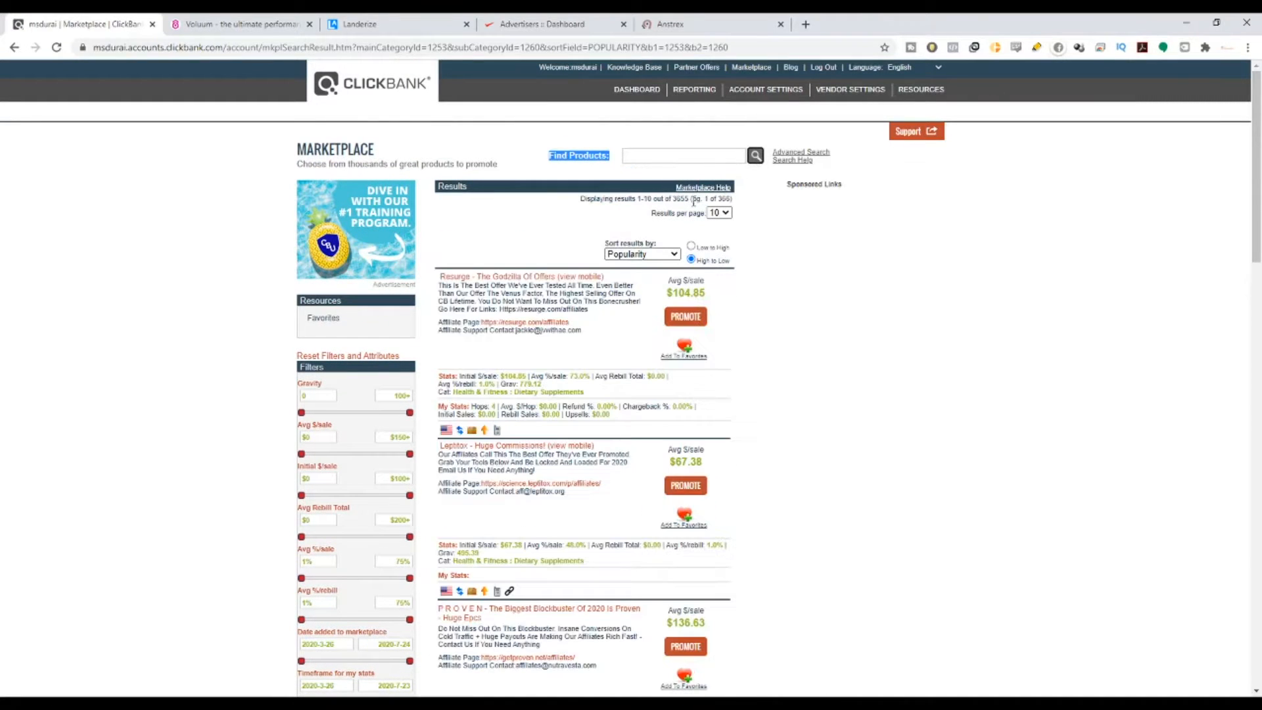
{"action": "left_click", "coordinate": [676, 199]}
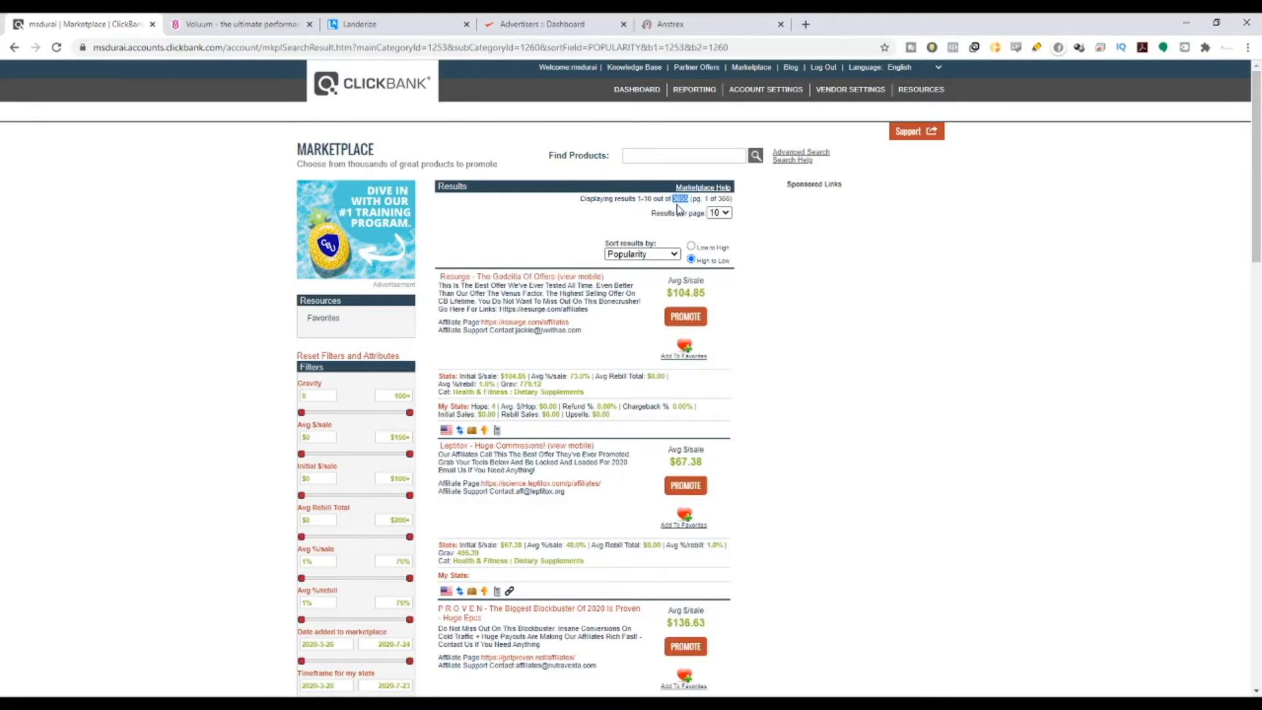
{"action": "left_click", "coordinate": [679, 203]}
{"action": "left_click_drag", "start_coordinate": [676, 199], "coordinate": [689, 201]}
Step: Sort the marketplace results by Gravity and examine the gravity score of the Resurge offer
{"action": "left_click", "coordinate": [676, 257]}
{"action": "left_click", "coordinate": [670, 334]}
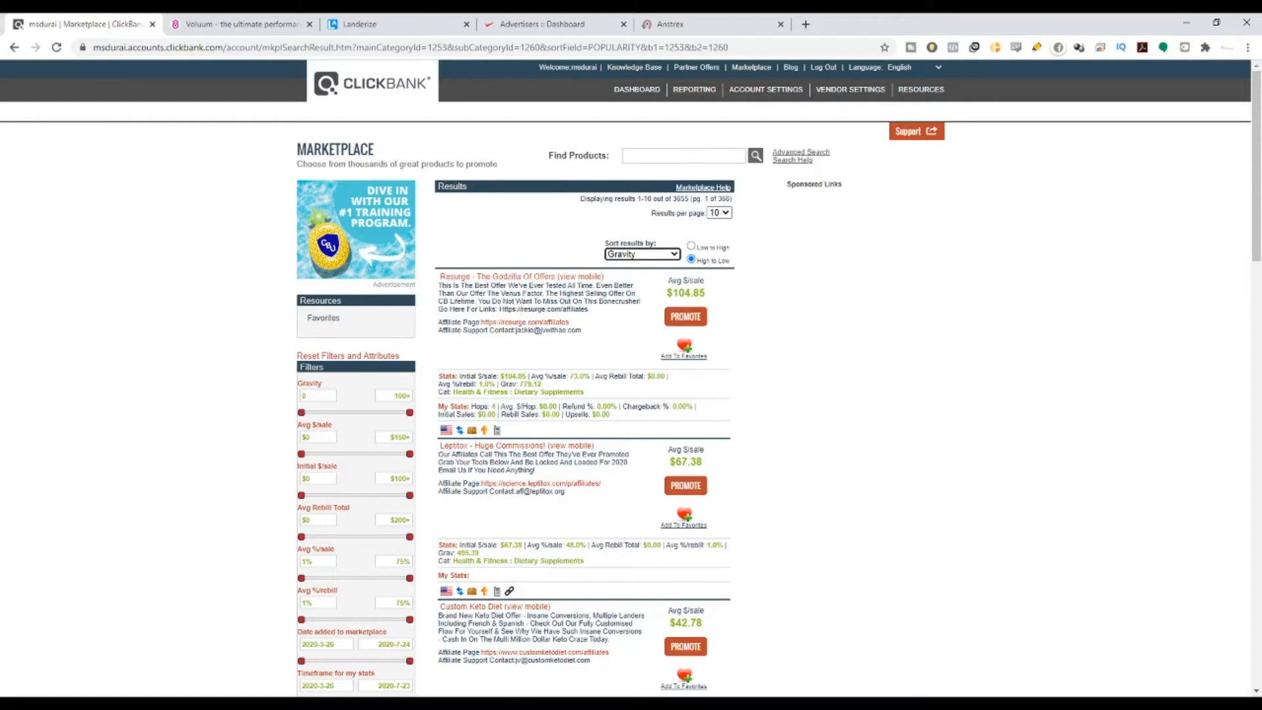
{"action": "left_click", "coordinate": [513, 701]}
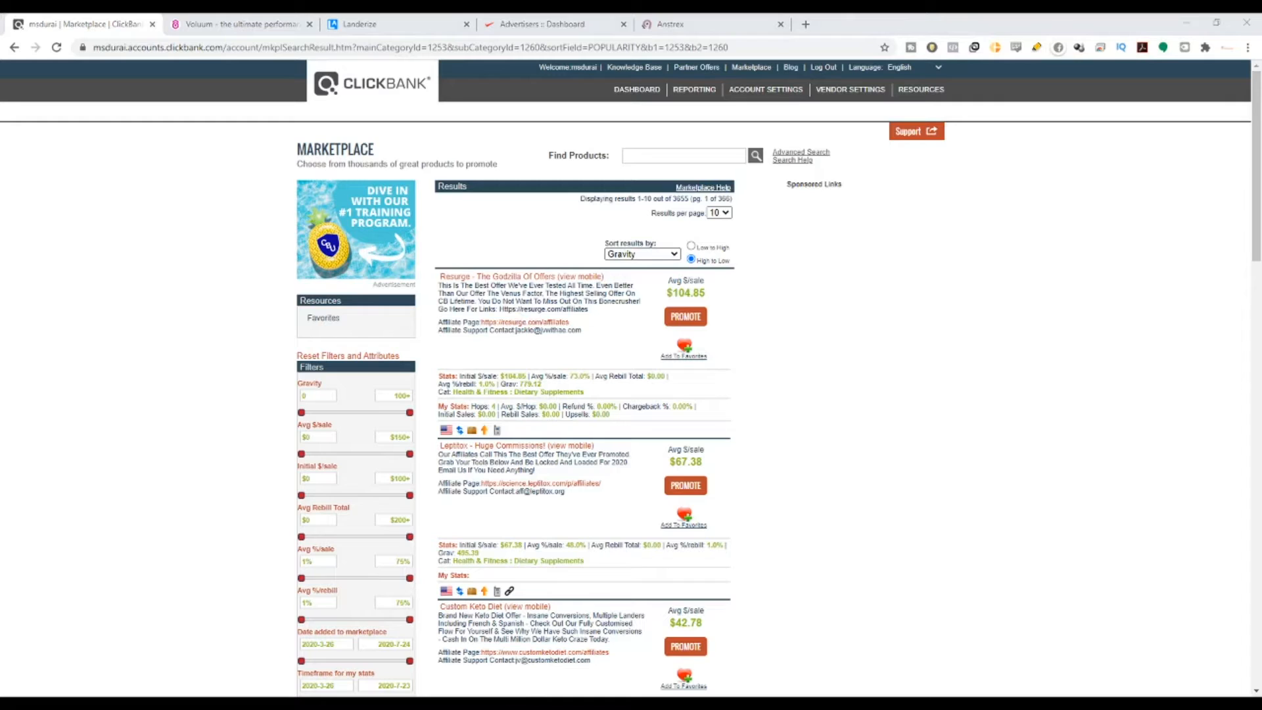
{"action": "key", "text": "alt+Tab"}
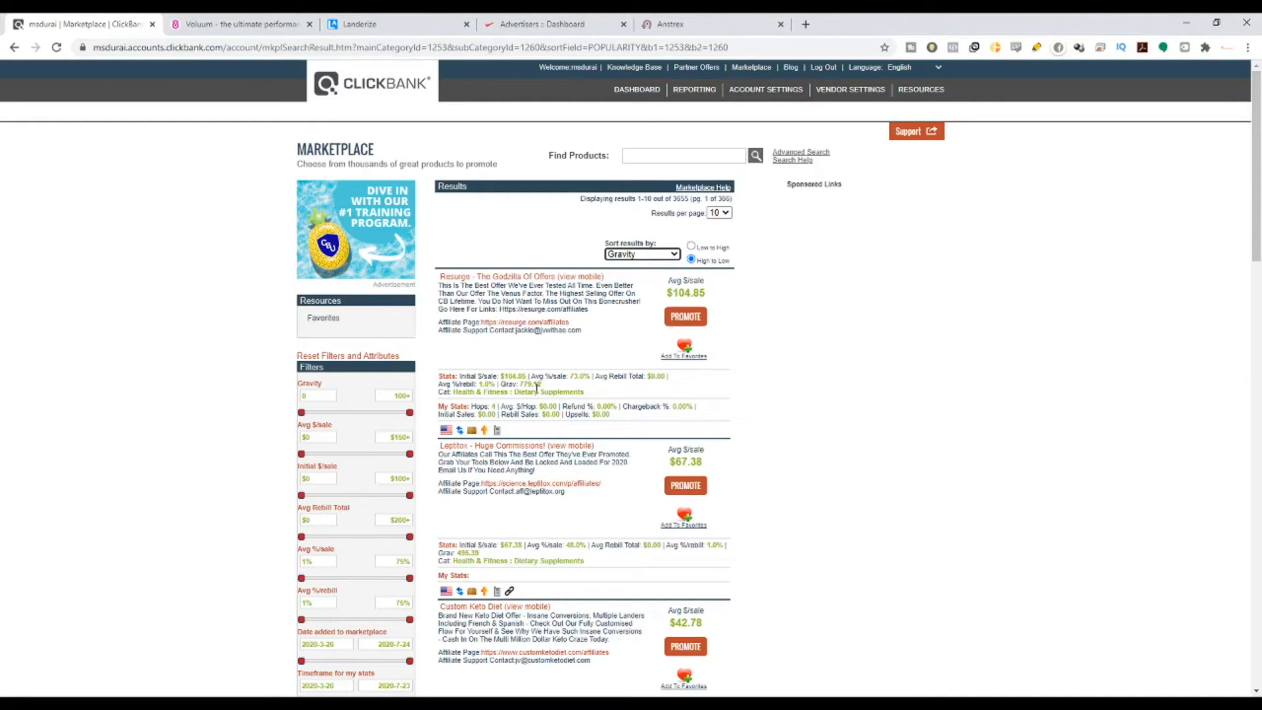
{"action": "left_click_drag", "start_coordinate": [501, 385], "coordinate": [546, 390]}
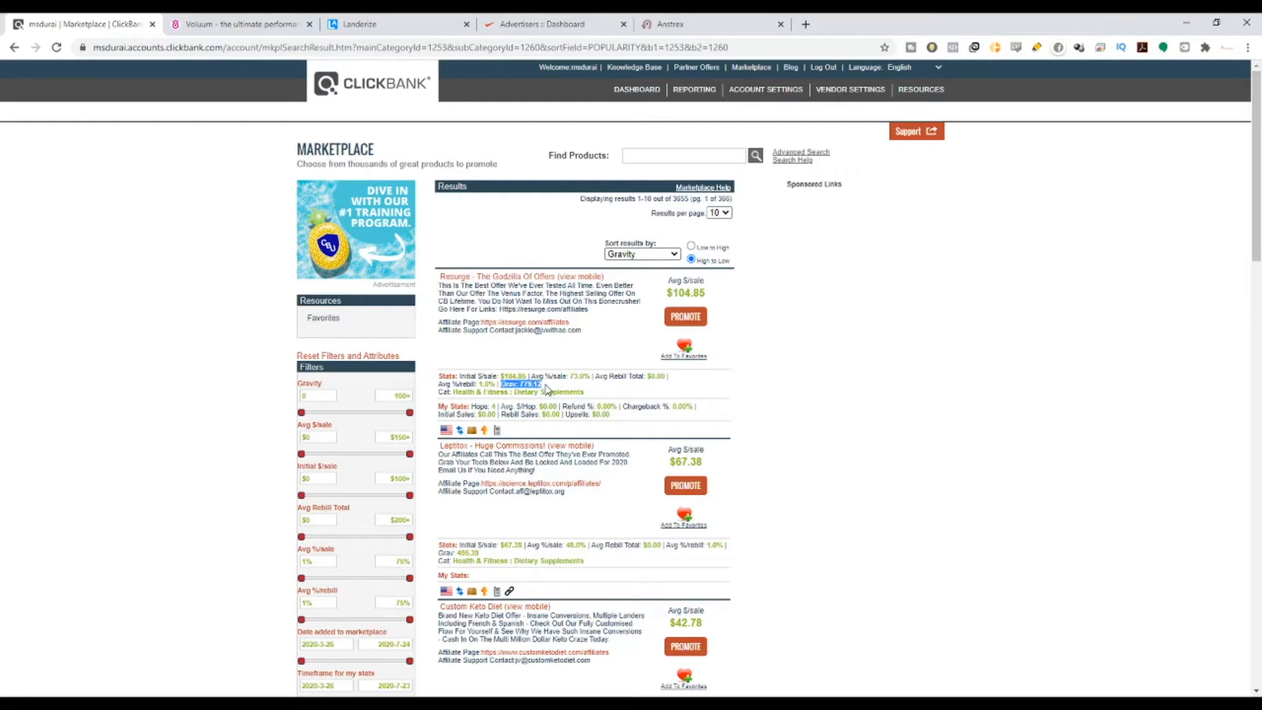
{"action": "left_click", "coordinate": [585, 393]}
{"action": "left_click_drag", "start_coordinate": [516, 384], "coordinate": [542, 387]}
Step: Open the Resurge offer's sales page and affiliate page in new tabs and examine the sales page's video and pricing sections
{"action": "middle_click", "coordinate": [528, 281]}
{"action": "middle_click", "coordinate": [548, 323]}
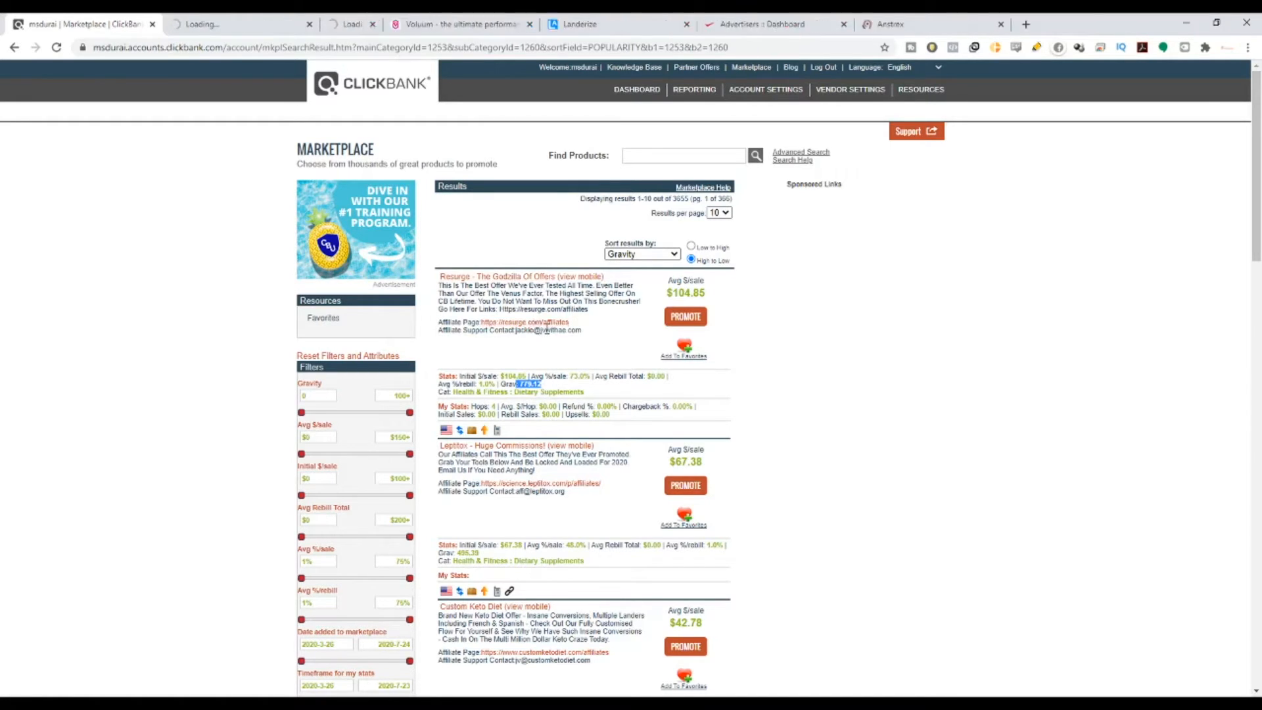
{"action": "left_click", "coordinate": [275, 20]}
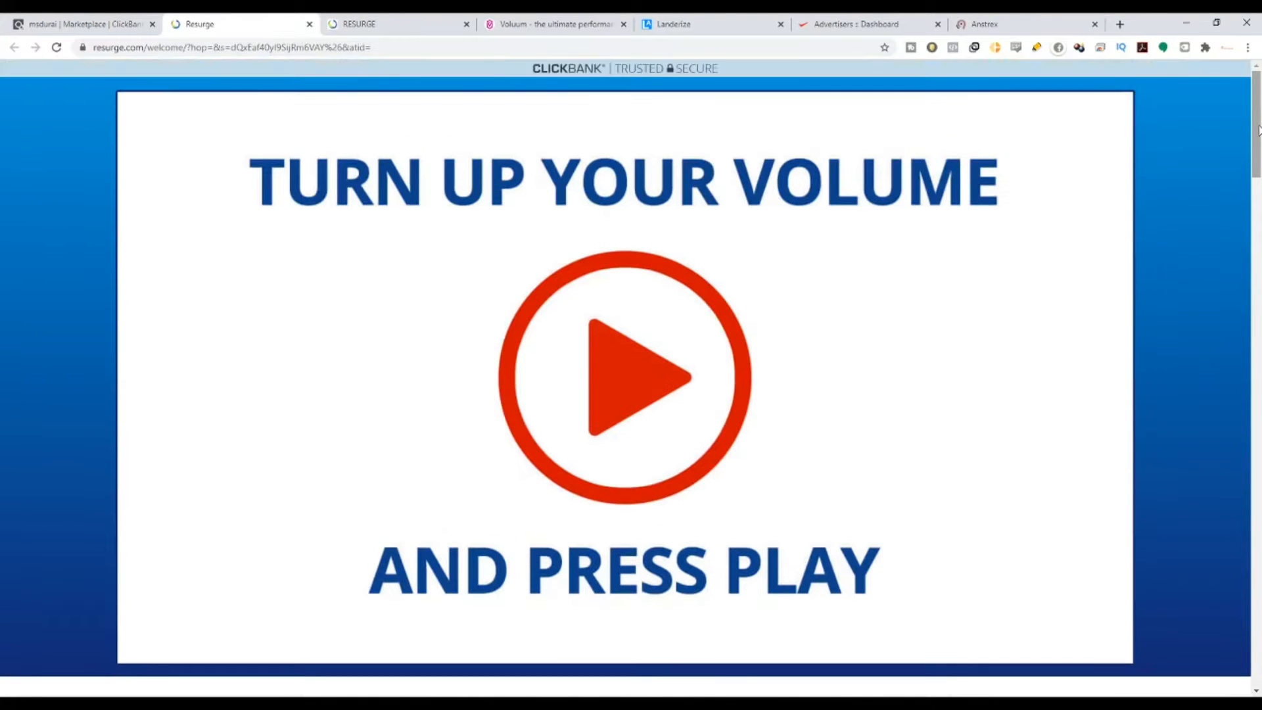
{"action": "left_click_drag", "start_coordinate": [1258, 130], "coordinate": [1258, 220]}
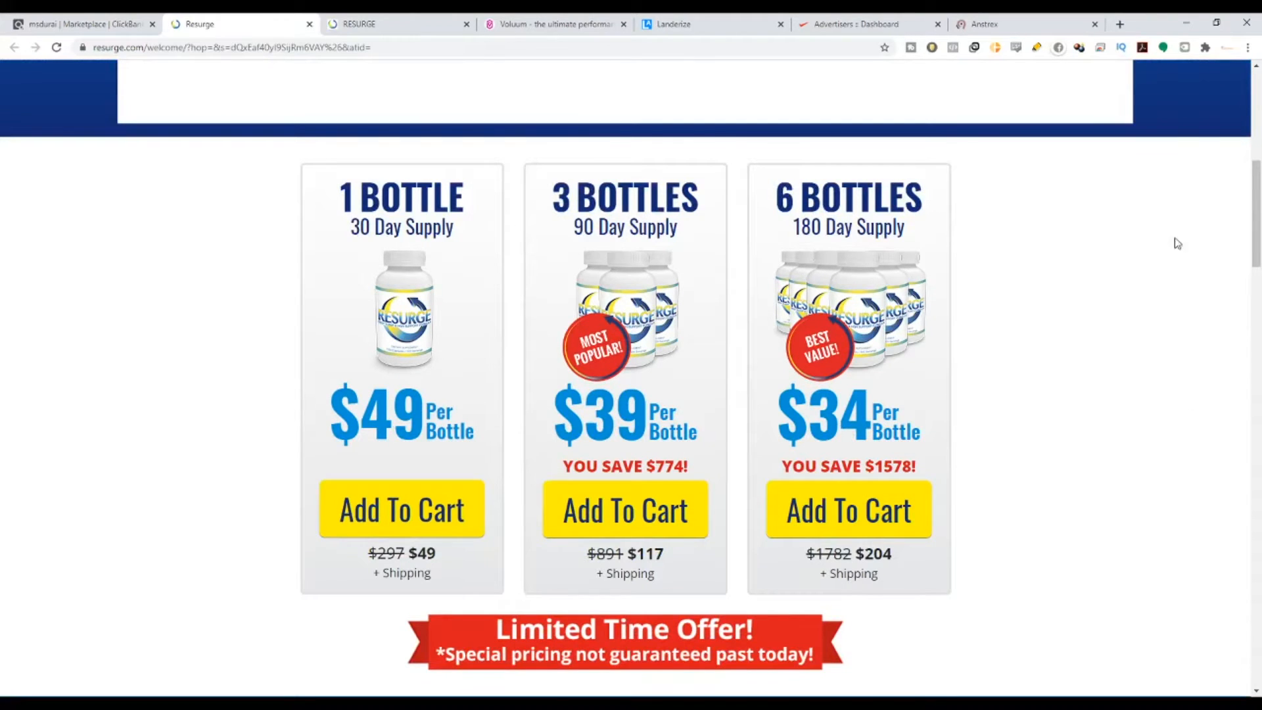
{"action": "left_click_drag", "start_coordinate": [1253, 253], "coordinate": [1253, 165]}
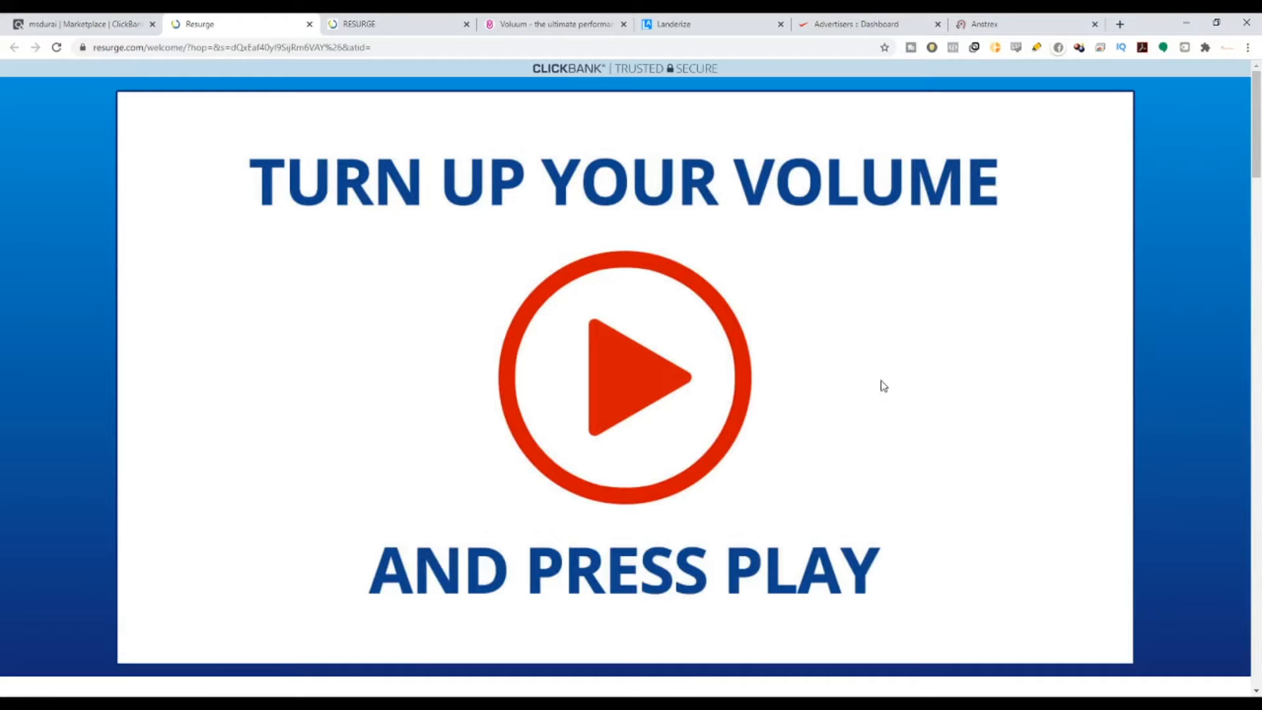
Step: Read through the Resurge affiliate page with its hoplink generator and terms of service, close it and return to the ClickBank marketplace
{"action": "left_click", "coordinate": [359, 20]}
{"action": "scroll", "coordinate": [764, 389], "scroll_direction": "down", "scroll_amount": 5}
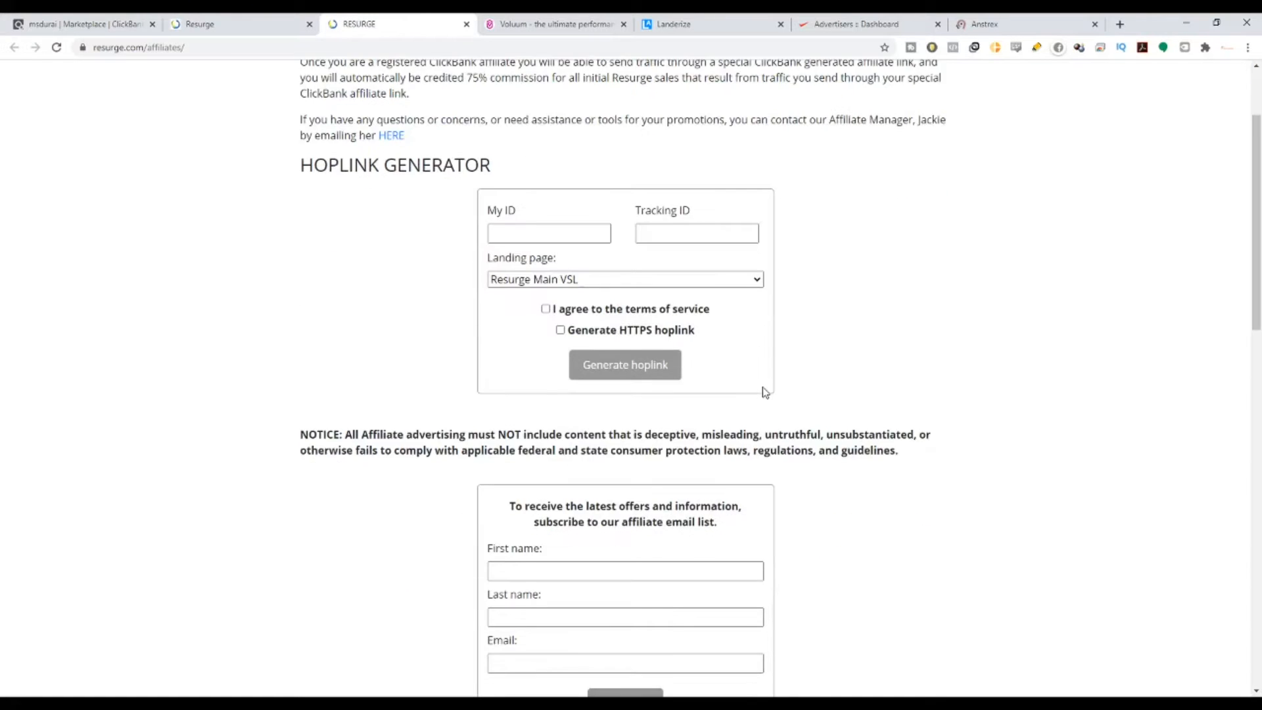
{"action": "scroll", "coordinate": [740, 418], "scroll_direction": "down", "scroll_amount": 5}
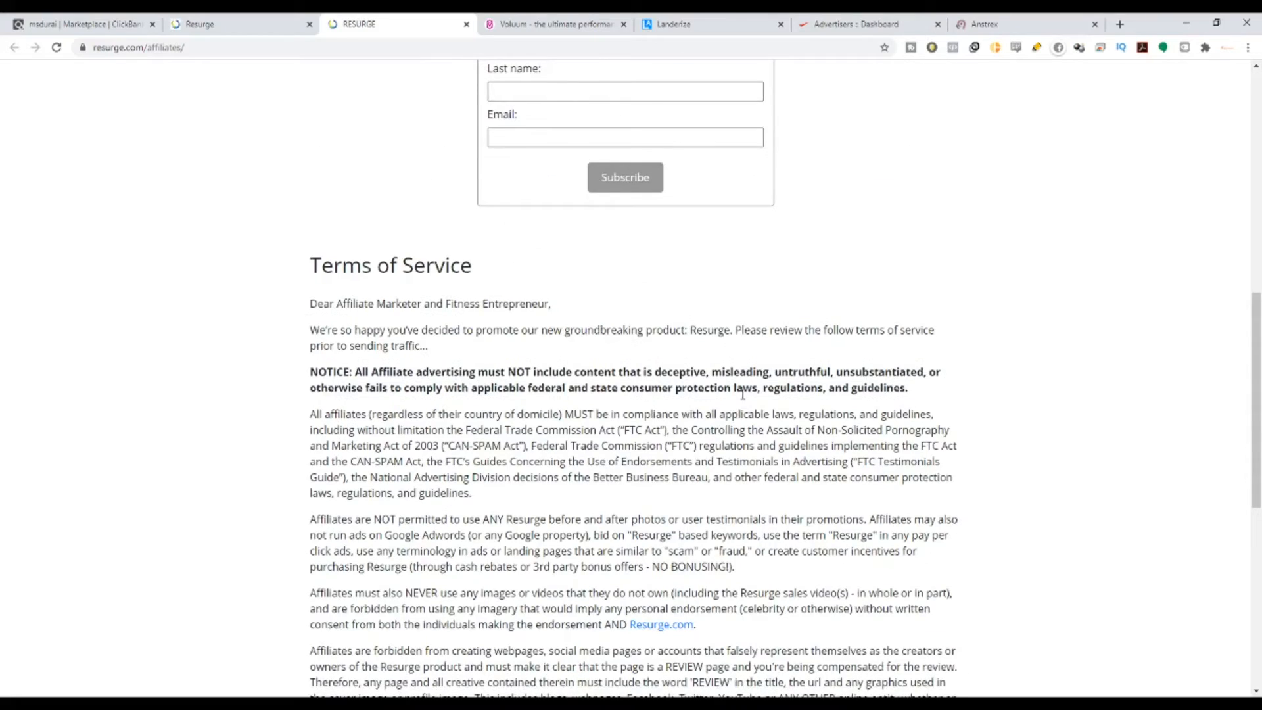
{"action": "scroll", "coordinate": [743, 394], "scroll_direction": "down", "scroll_amount": 3}
{"action": "scroll", "coordinate": [728, 419], "scroll_direction": "down", "scroll_amount": 5}
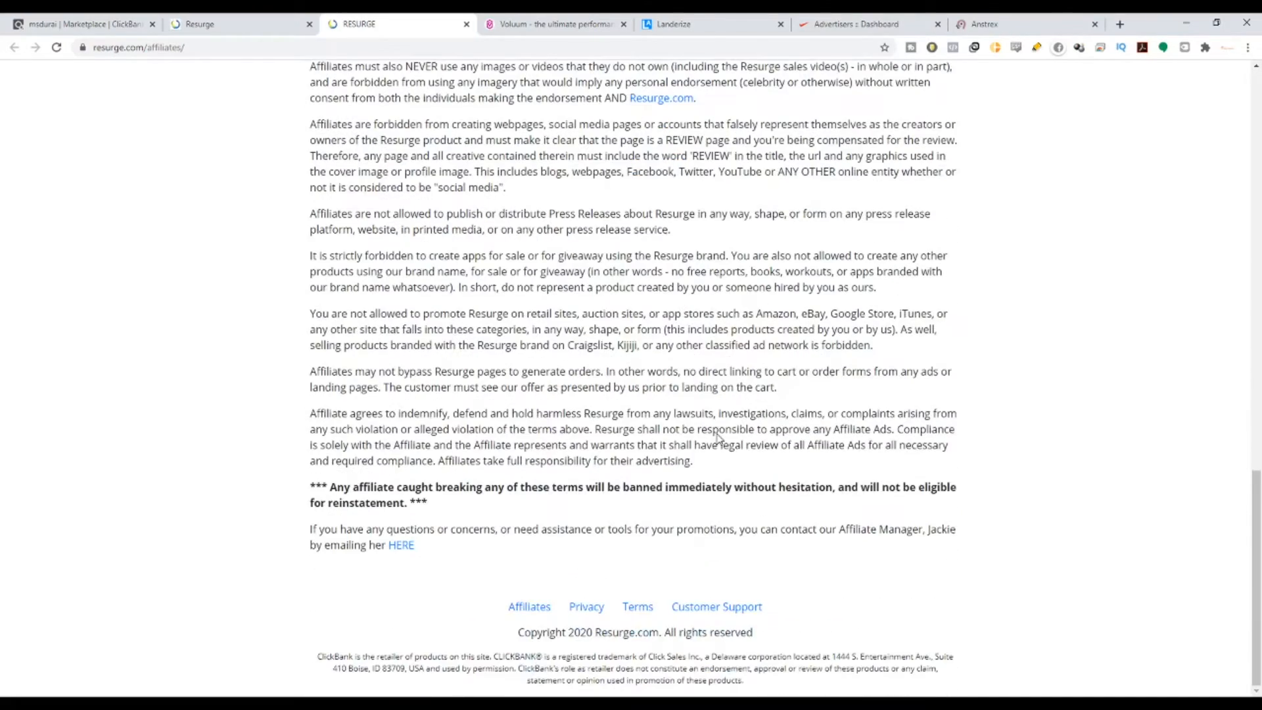
{"action": "left_click", "coordinate": [518, 606]}
{"action": "scroll", "coordinate": [535, 559], "scroll_direction": "down", "scroll_amount": 17}
{"action": "left_click", "coordinate": [467, 25]}
{"action": "left_click", "coordinate": [79, 24]}
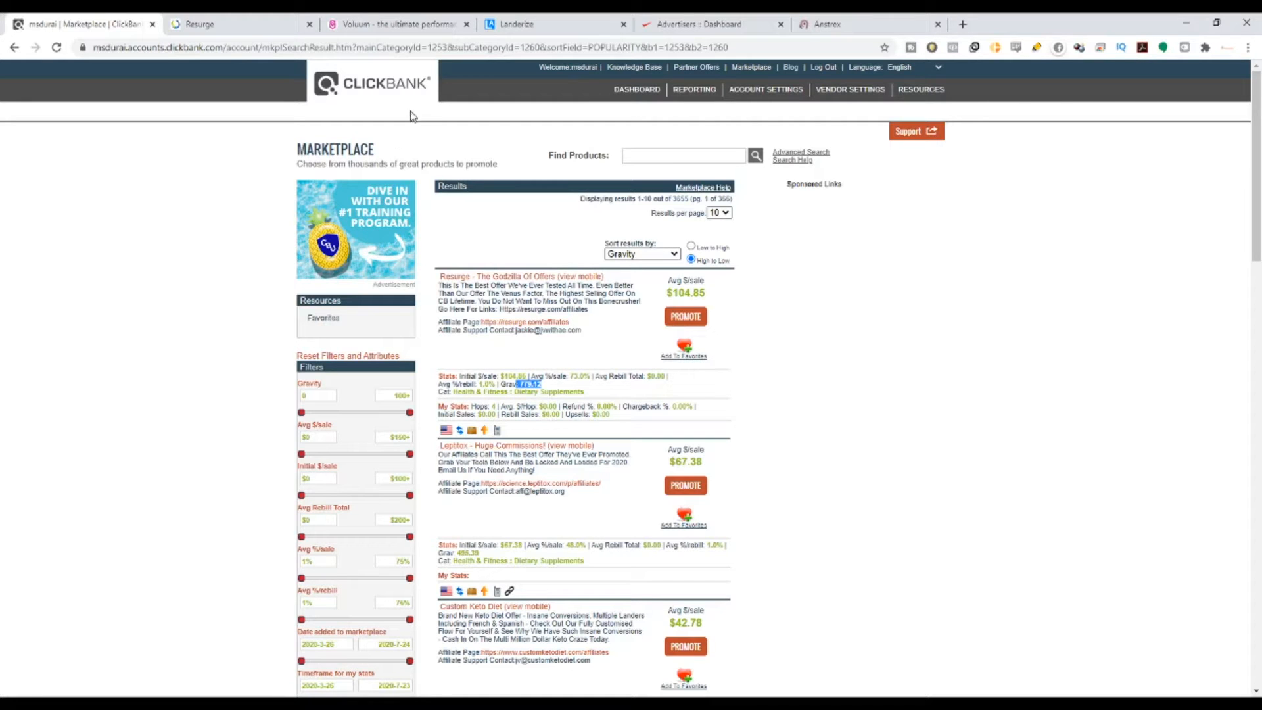
Step: Switch to Anstrex and filter the native ads by the Clickbank affiliate network
{"action": "left_click", "coordinate": [826, 22]}
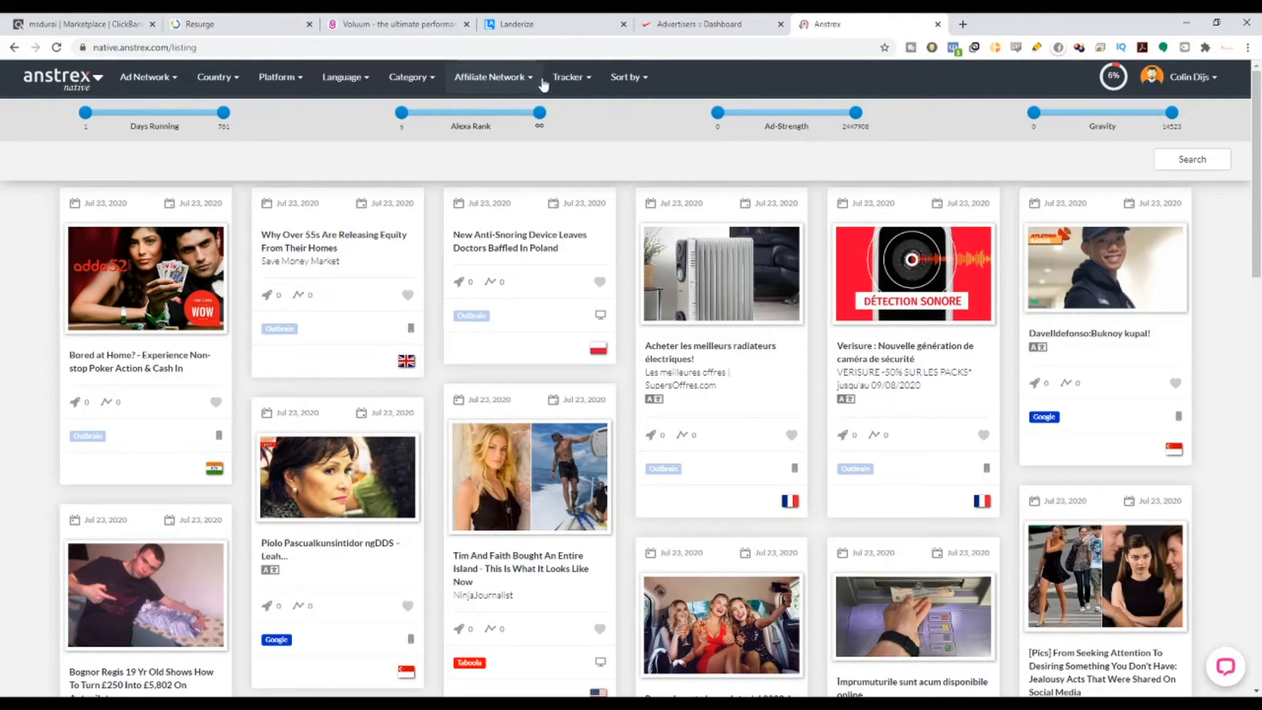
{"action": "left_click", "coordinate": [514, 83]}
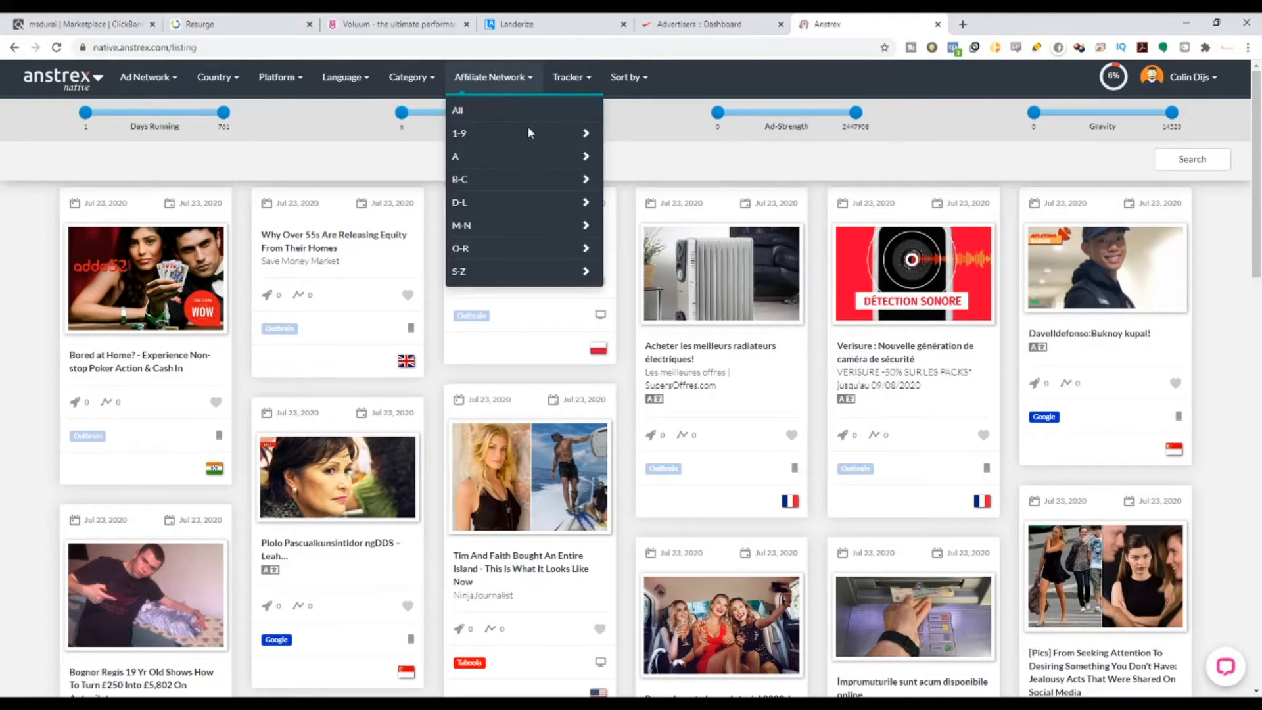
{"action": "mouse_move", "coordinate": [533, 182]}
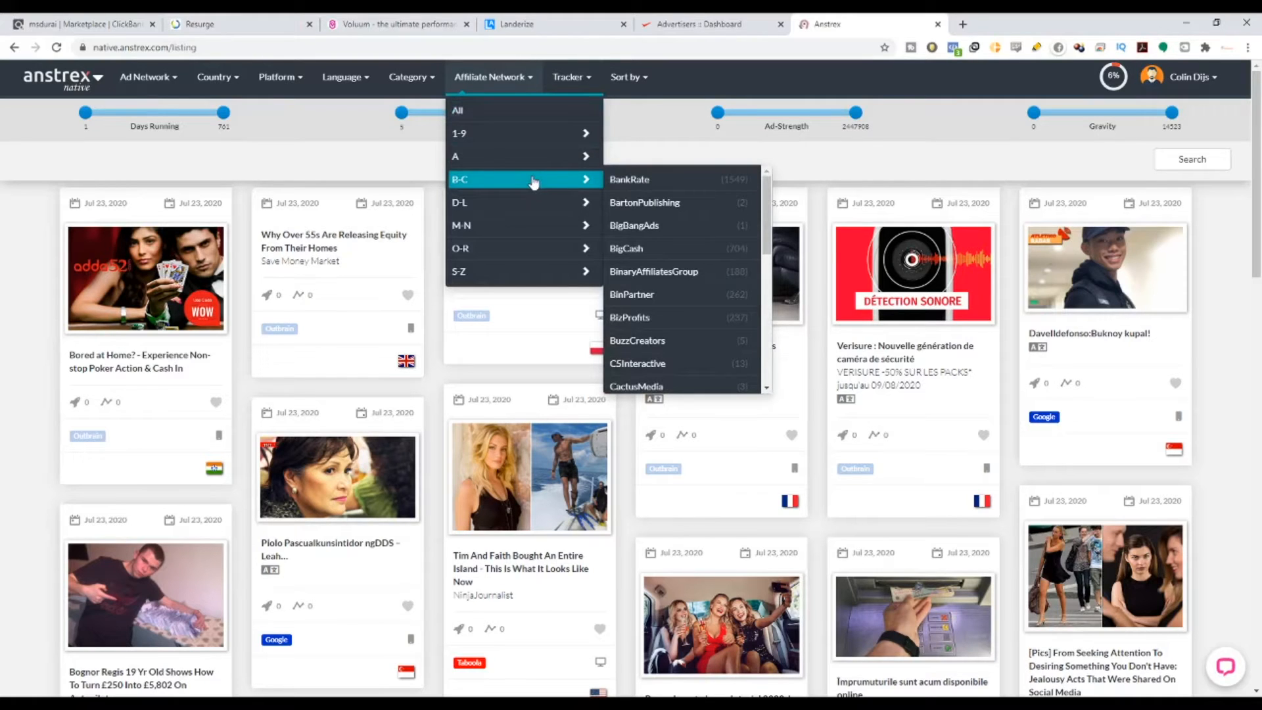
{"action": "scroll", "coordinate": [684, 249], "scroll_direction": "down", "scroll_amount": 5}
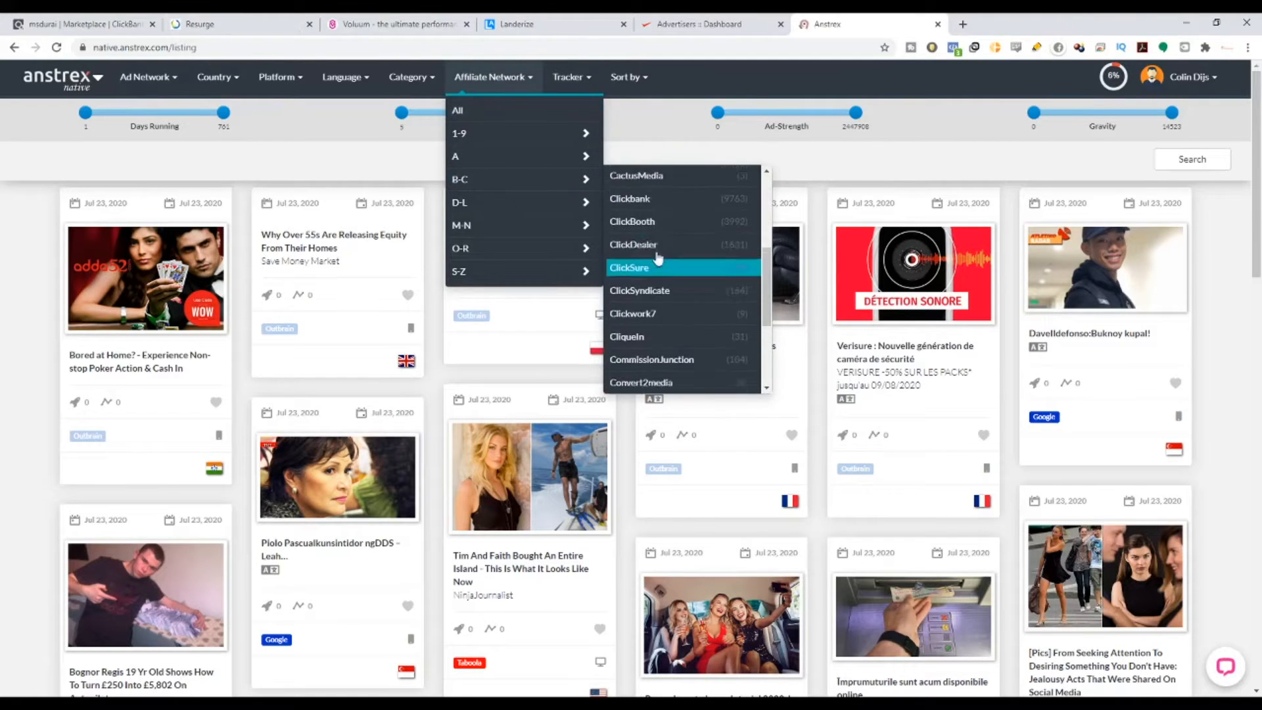
{"action": "left_click", "coordinate": [641, 201]}
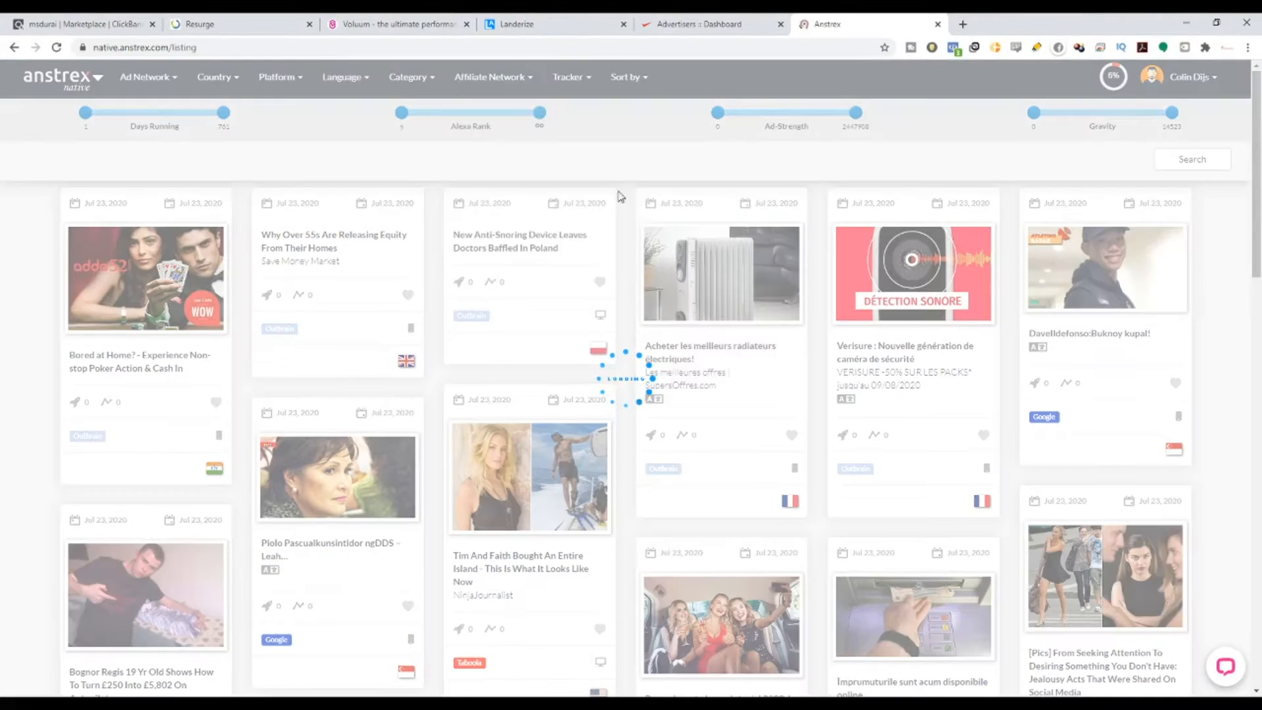
Step: Stay in Anstrex Native and sort the Clickbank ads by Ad-Gravity in descending order
{"action": "left_click", "coordinate": [68, 77]}
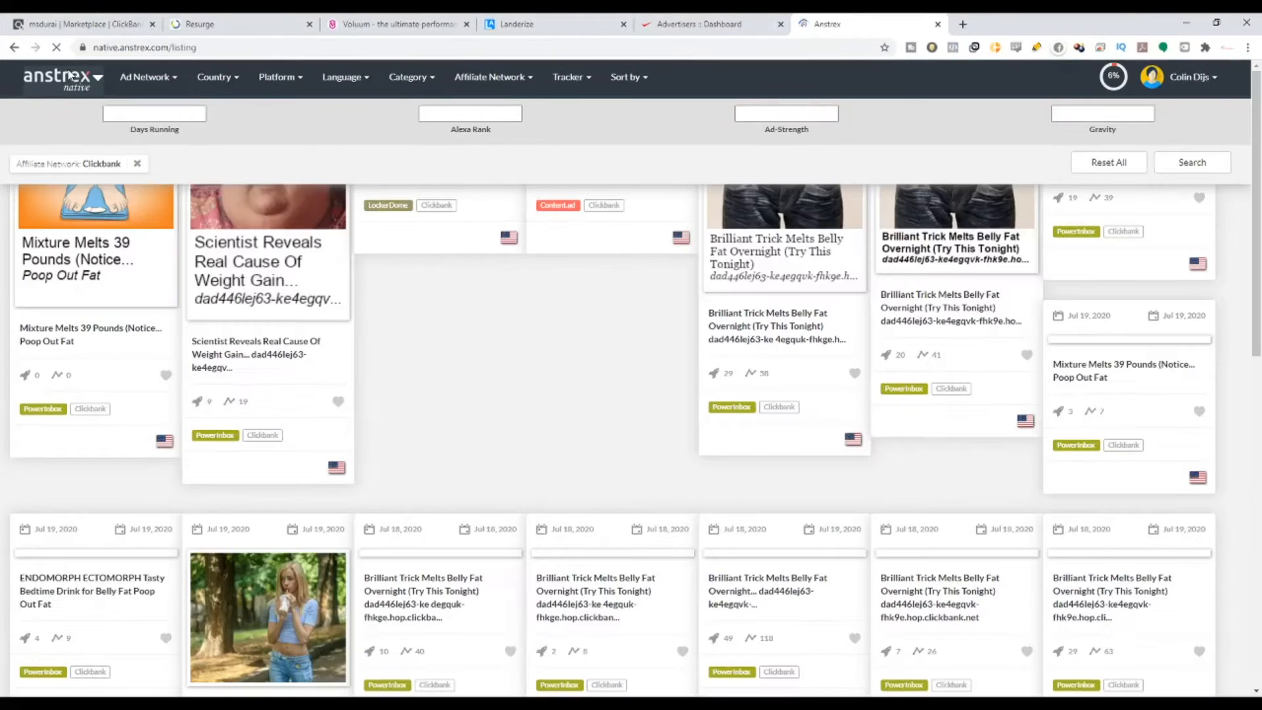
{"action": "mouse_move", "coordinate": [68, 77]}
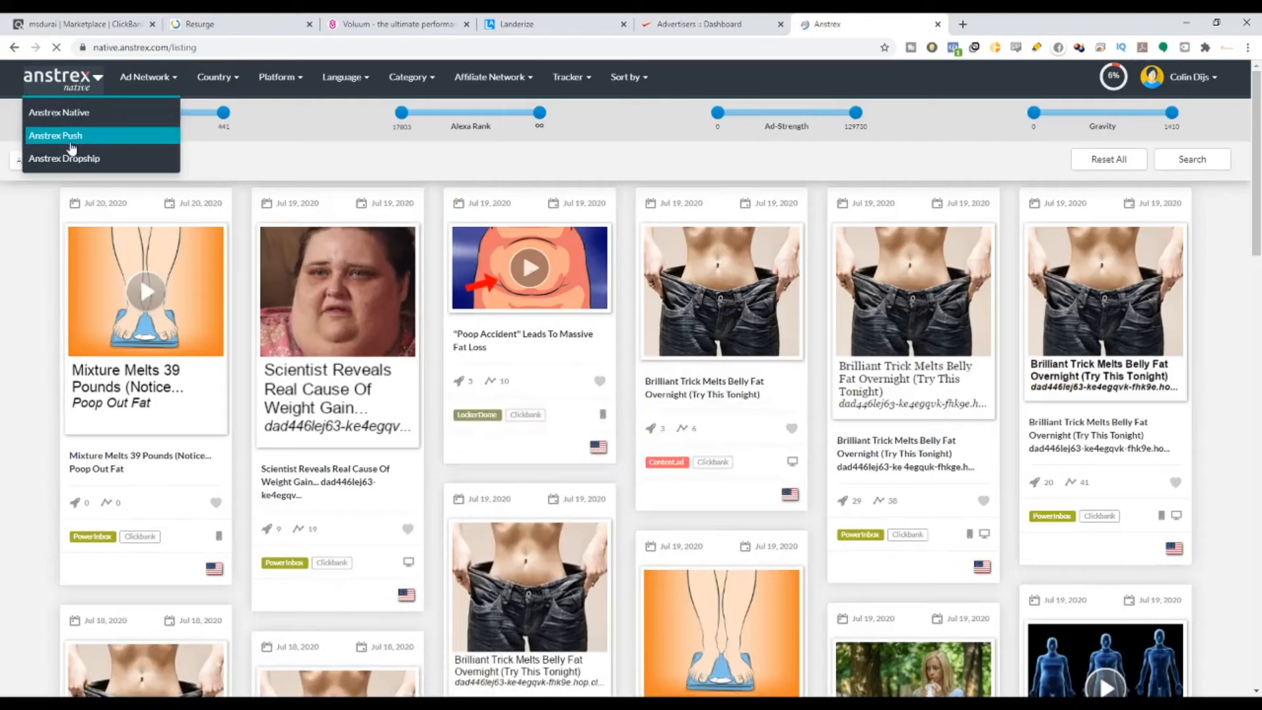
{"action": "left_click", "coordinate": [84, 113]}
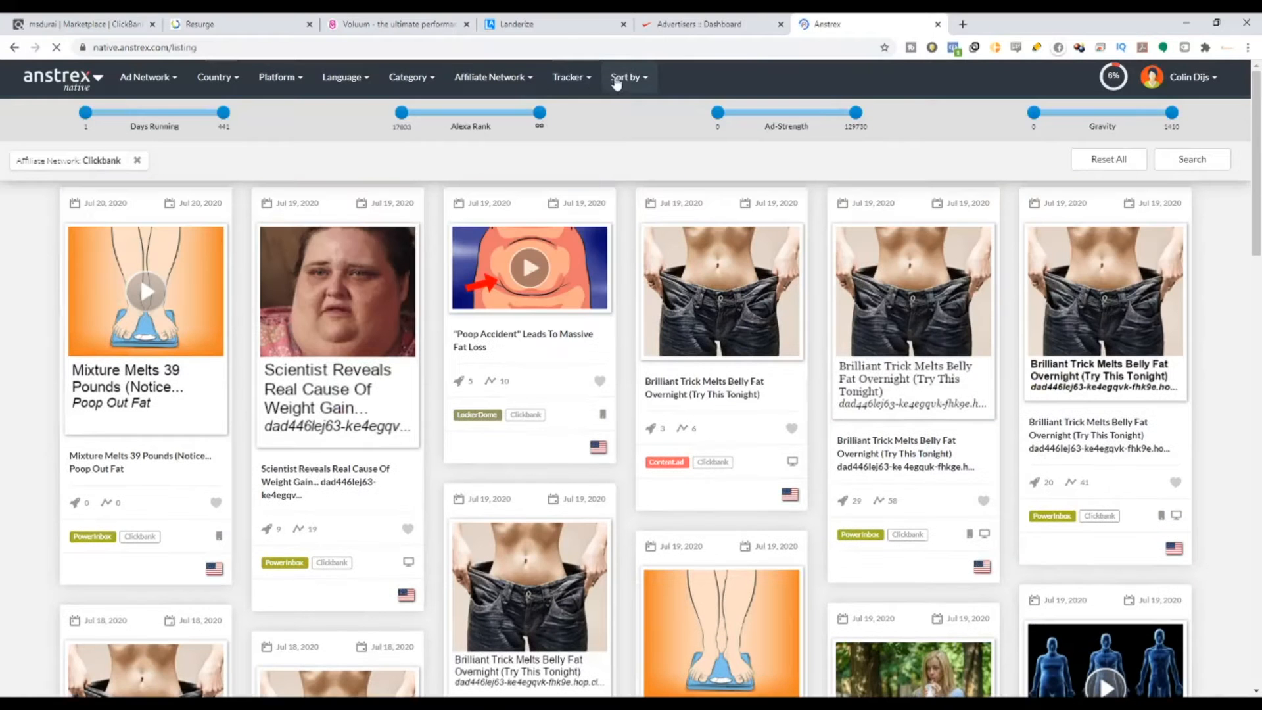
{"action": "left_click", "coordinate": [624, 78]}
{"action": "left_click", "coordinate": [644, 135]}
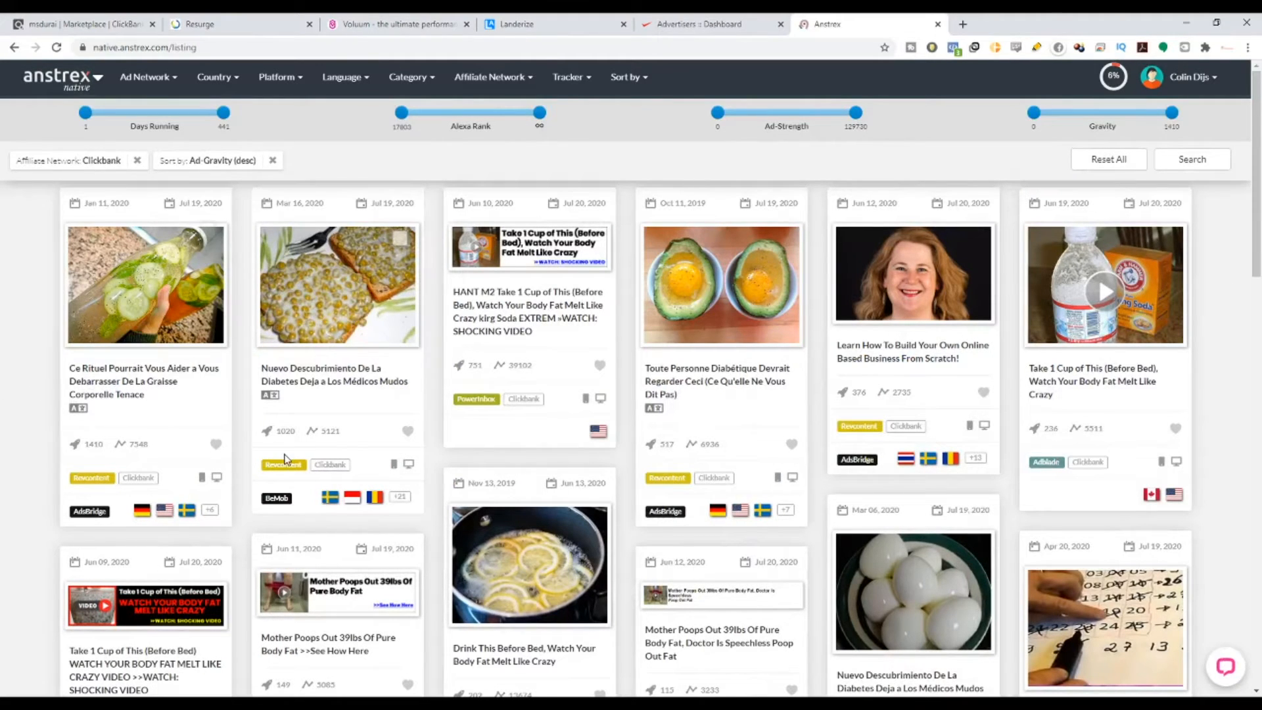
{"action": "scroll", "coordinate": [285, 443], "scroll_direction": "down", "scroll_amount": 1}
{"action": "scroll", "coordinate": [285, 442], "scroll_direction": "up", "scroll_amount": 1}
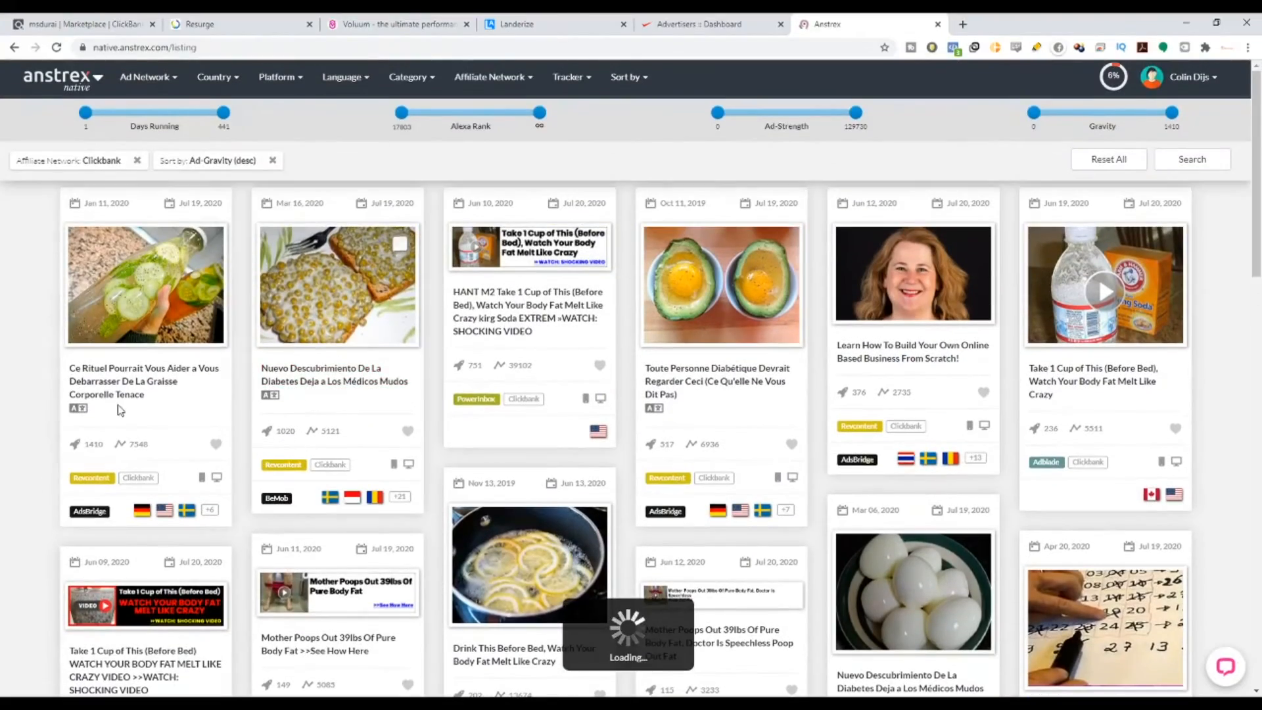
Step: Dismiss the image search popup and open the details of the French ad "Ce Rituel Pourrait Vous Aider a Vous Debarrasser De La Graisse Corporelle Tenace"
{"action": "left_click", "coordinate": [139, 379]}
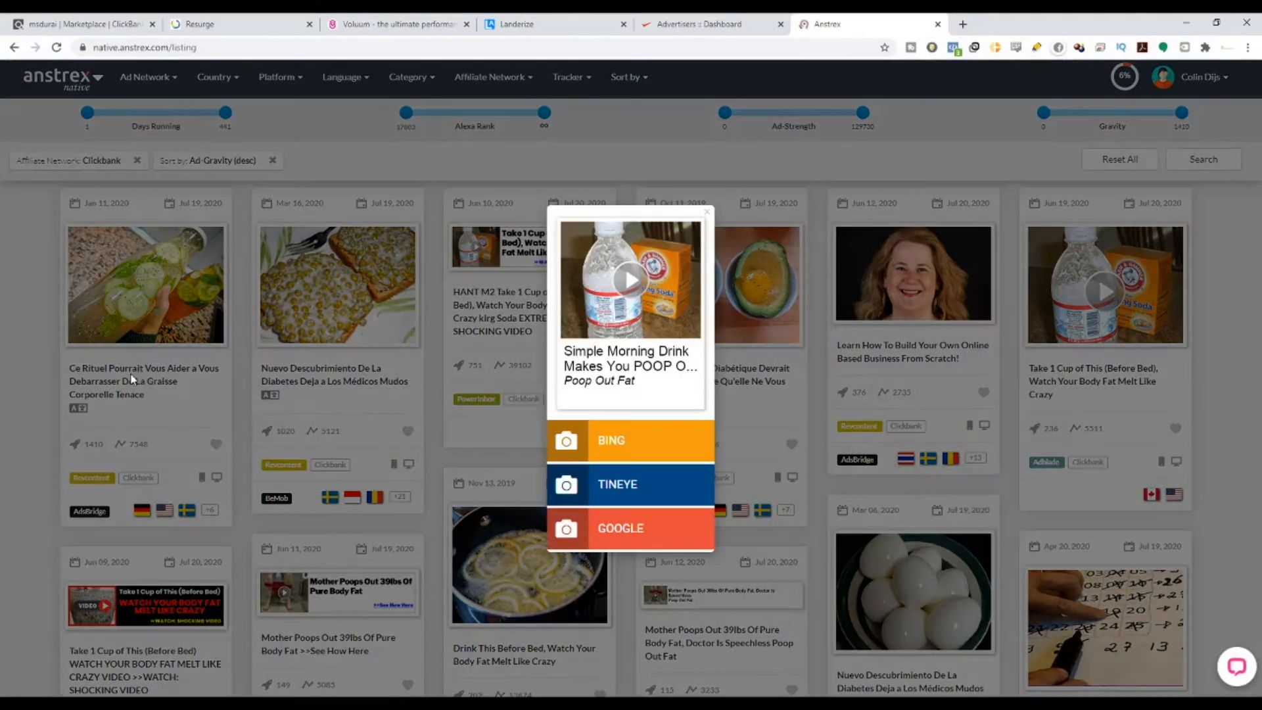
{"action": "left_click", "coordinate": [121, 393]}
{"action": "left_click", "coordinate": [121, 393]}
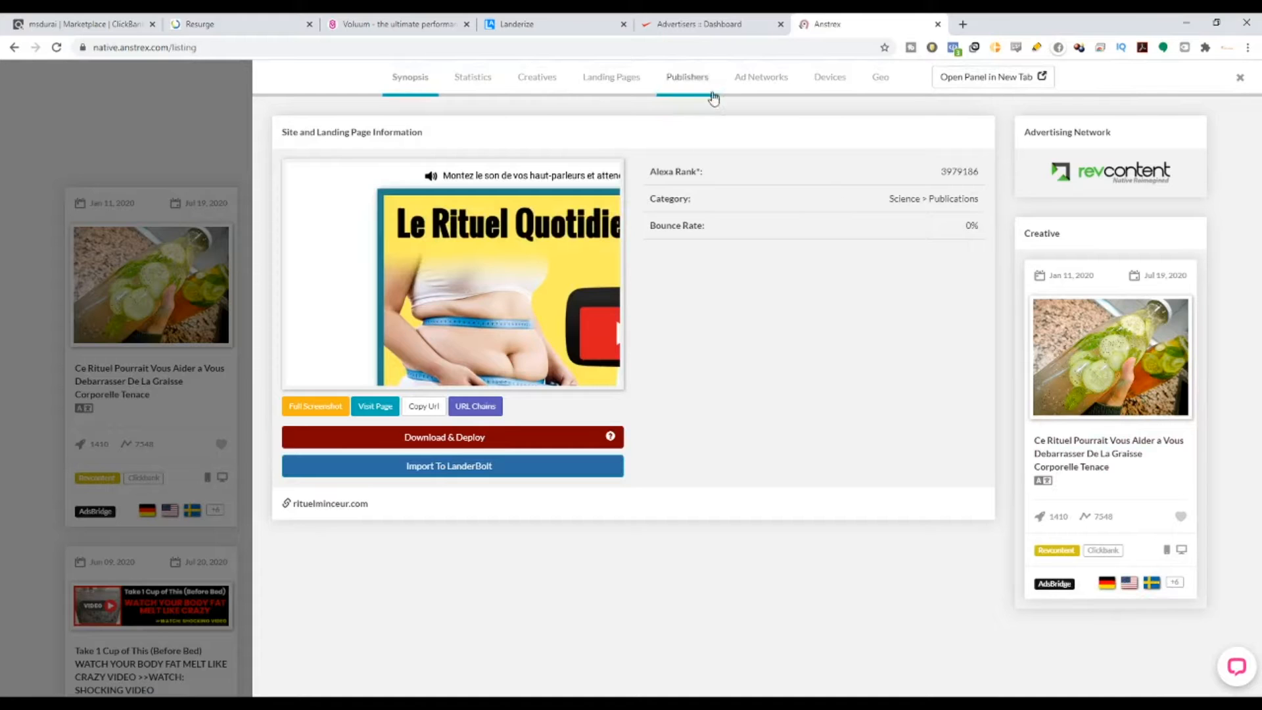
Step: Review the French weight-loss ad's daily statistics, other creatives, landing pages and publisher data
{"action": "left_click", "coordinate": [459, 78]}
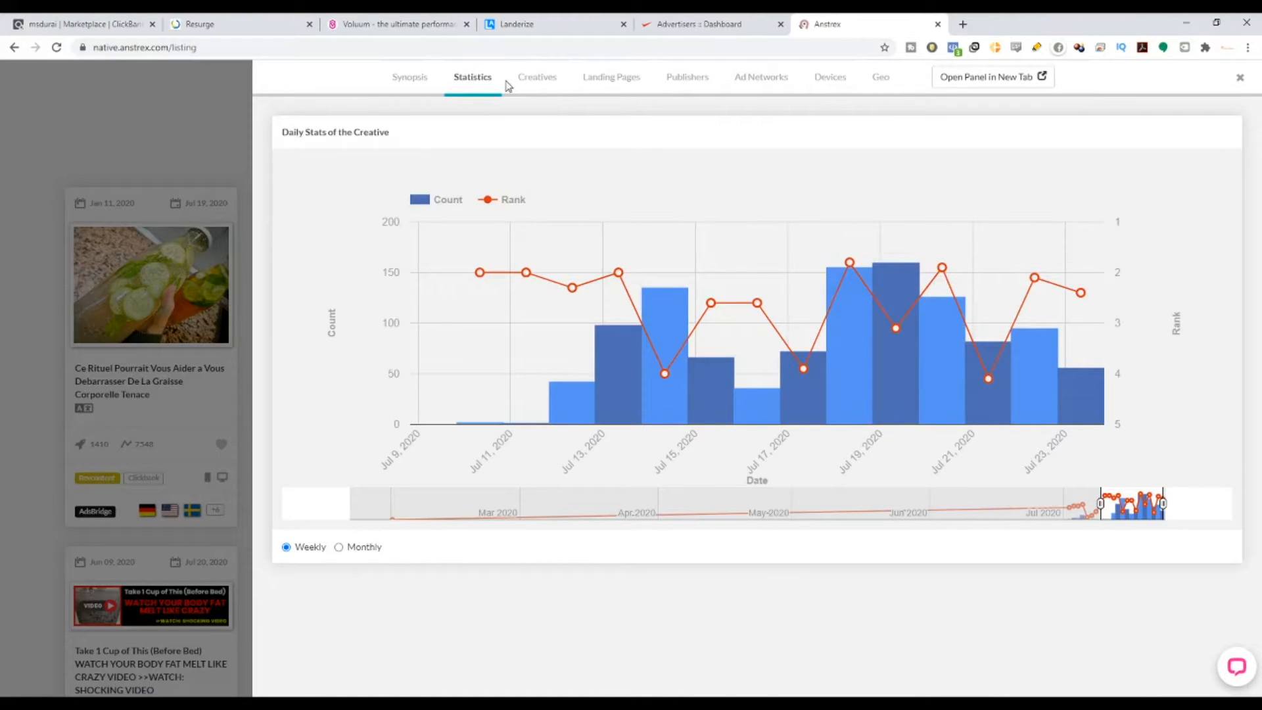
{"action": "left_click", "coordinate": [536, 83]}
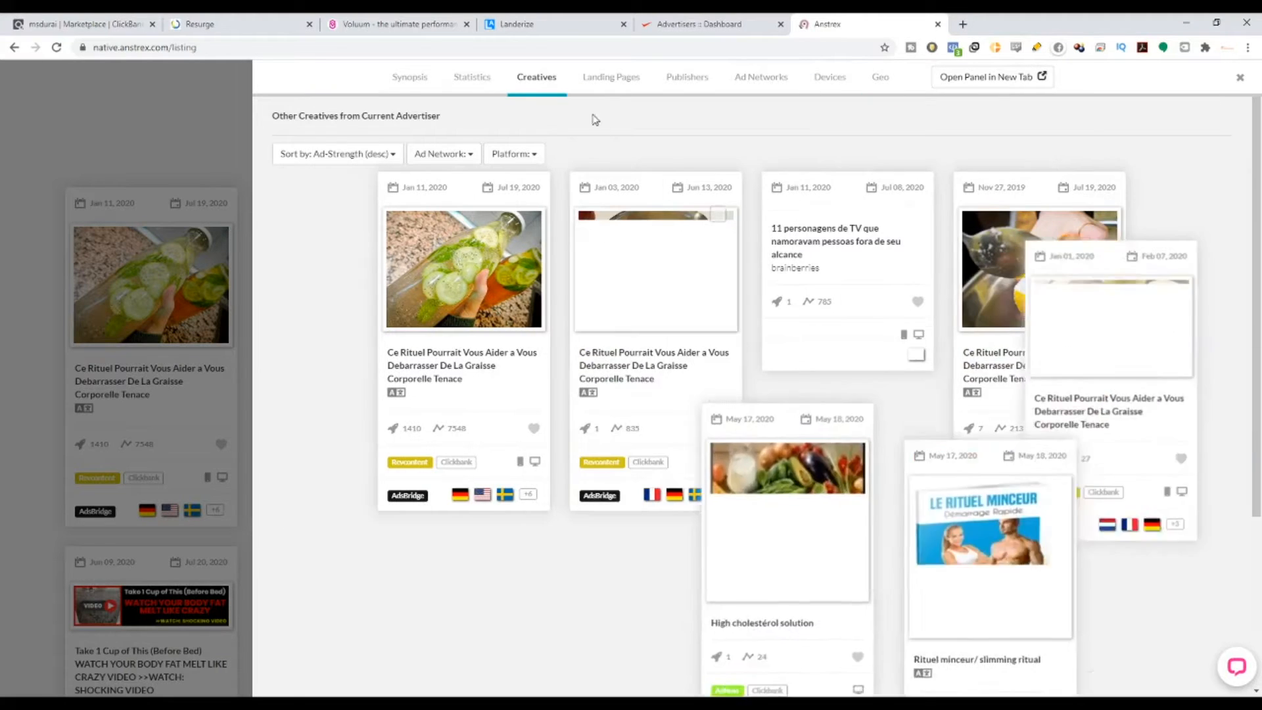
{"action": "left_click", "coordinate": [601, 84]}
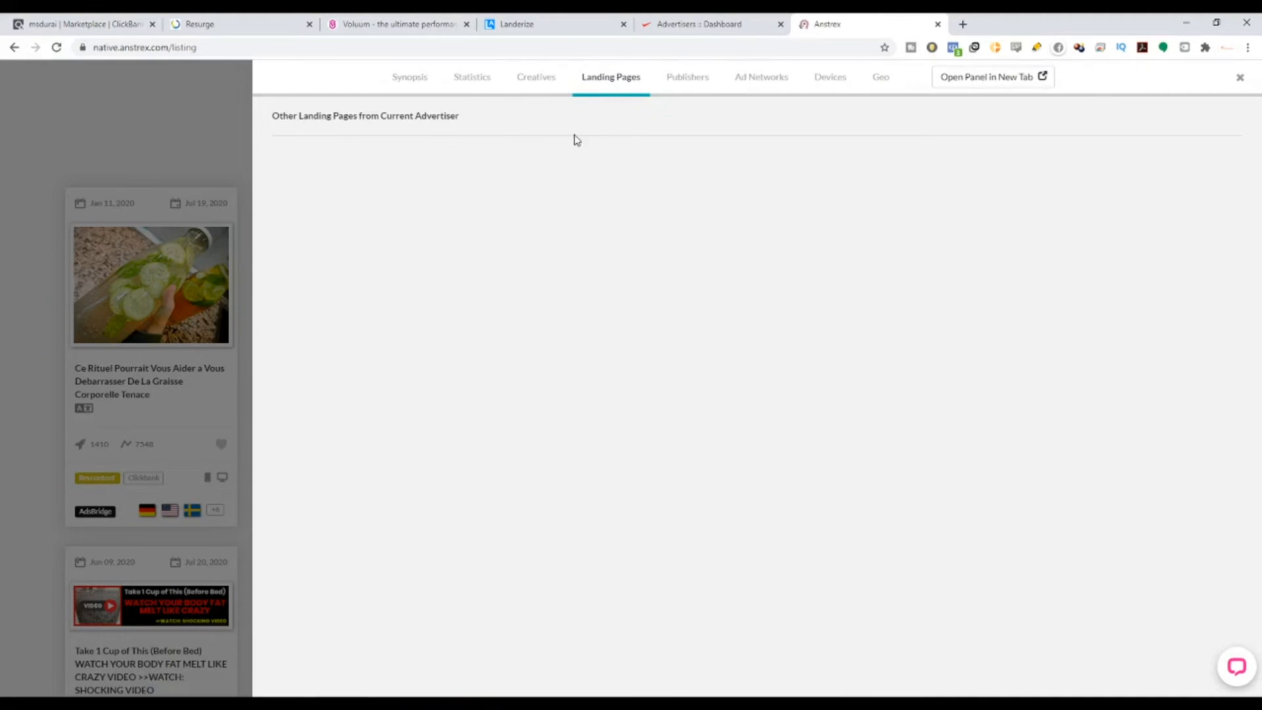
{"action": "left_click", "coordinate": [680, 74]}
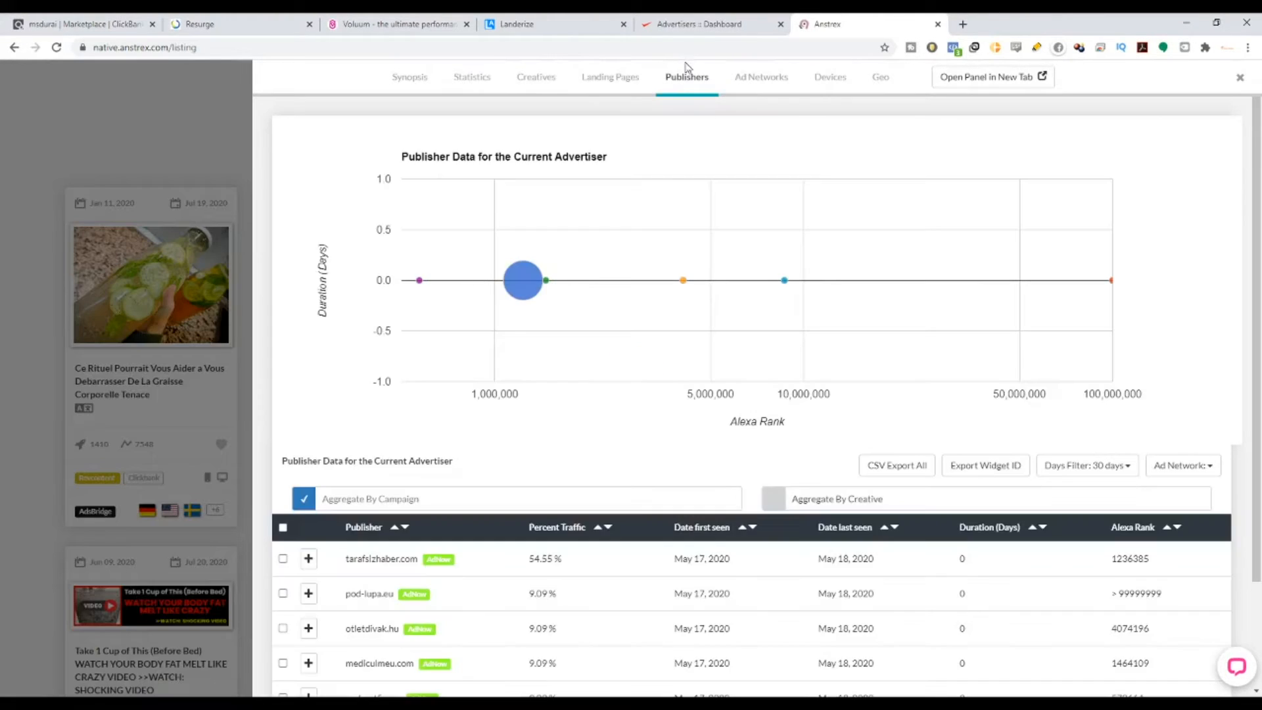
{"action": "scroll", "coordinate": [454, 501], "scroll_direction": "down", "scroll_amount": 2}
{"action": "scroll", "coordinate": [516, 399], "scroll_direction": "up", "scroll_amount": 2}
Step: Examine the ad's traffic share by ad network, device and country, and close its details
{"action": "left_click", "coordinate": [762, 79]}
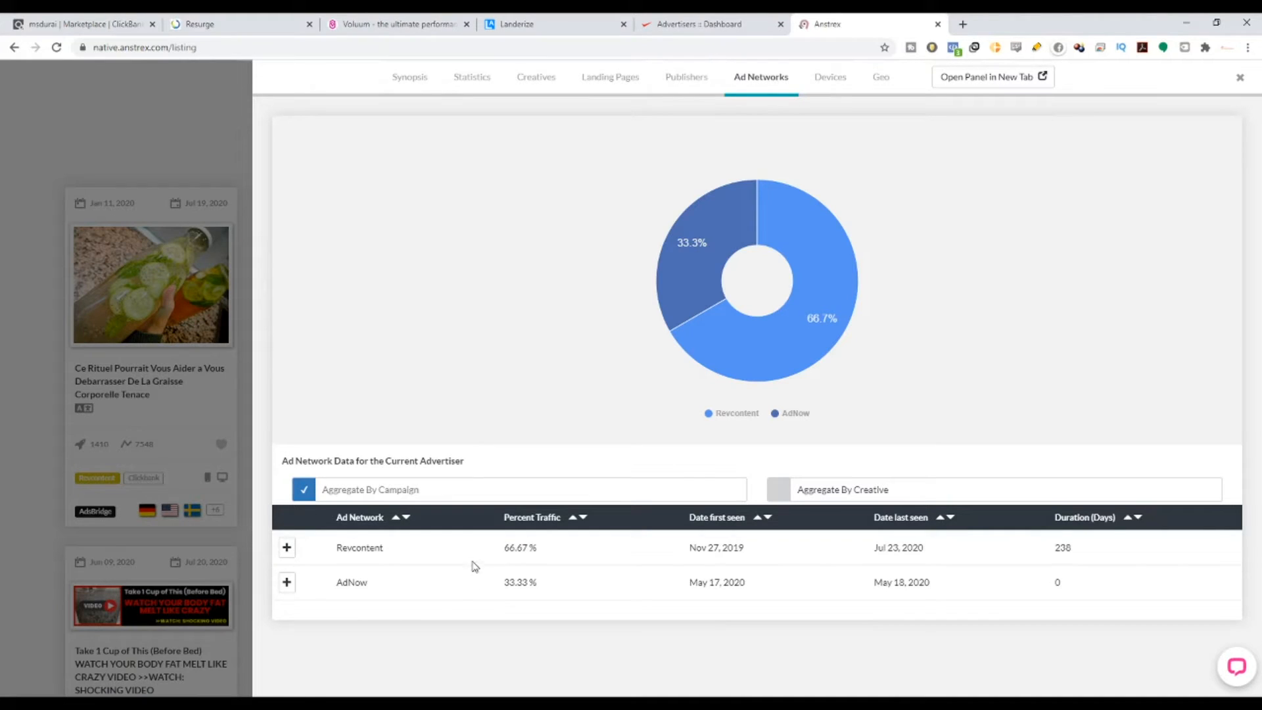
{"action": "left_click_drag", "start_coordinate": [501, 548], "coordinate": [536, 549]}
{"action": "left_click", "coordinate": [848, 78]}
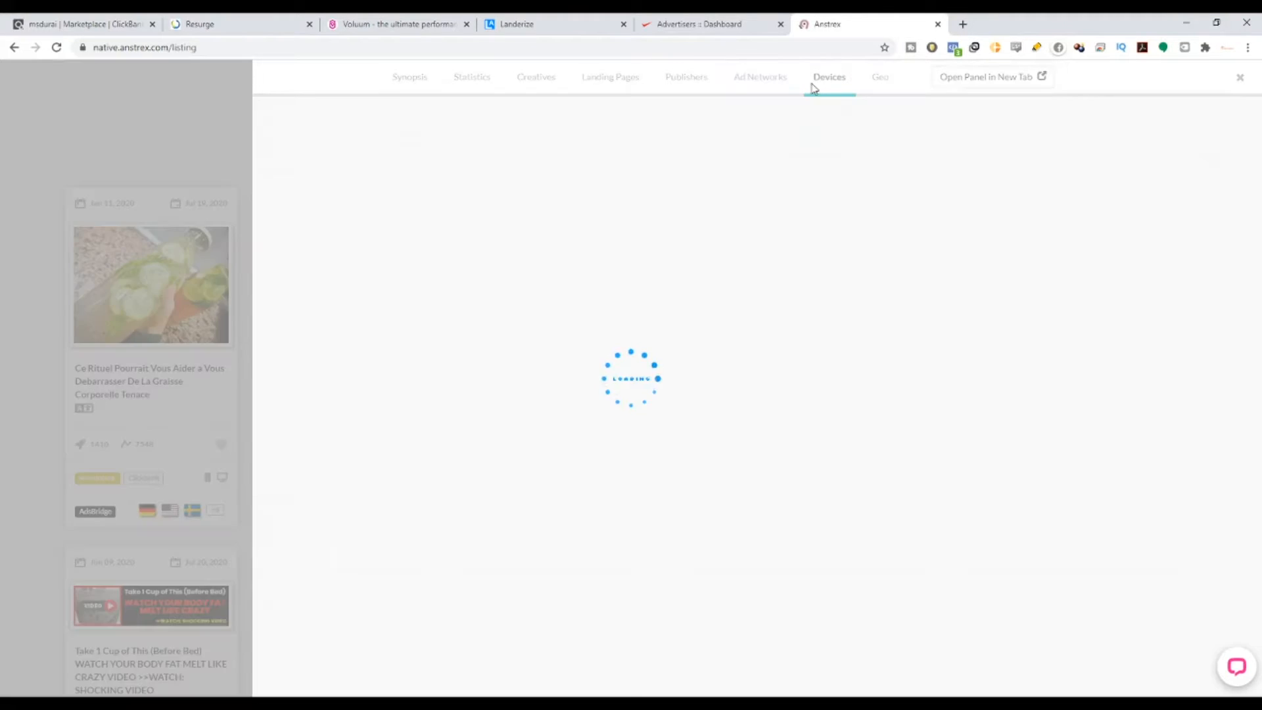
{"action": "left_click_drag", "start_coordinate": [421, 544], "coordinate": [442, 545]}
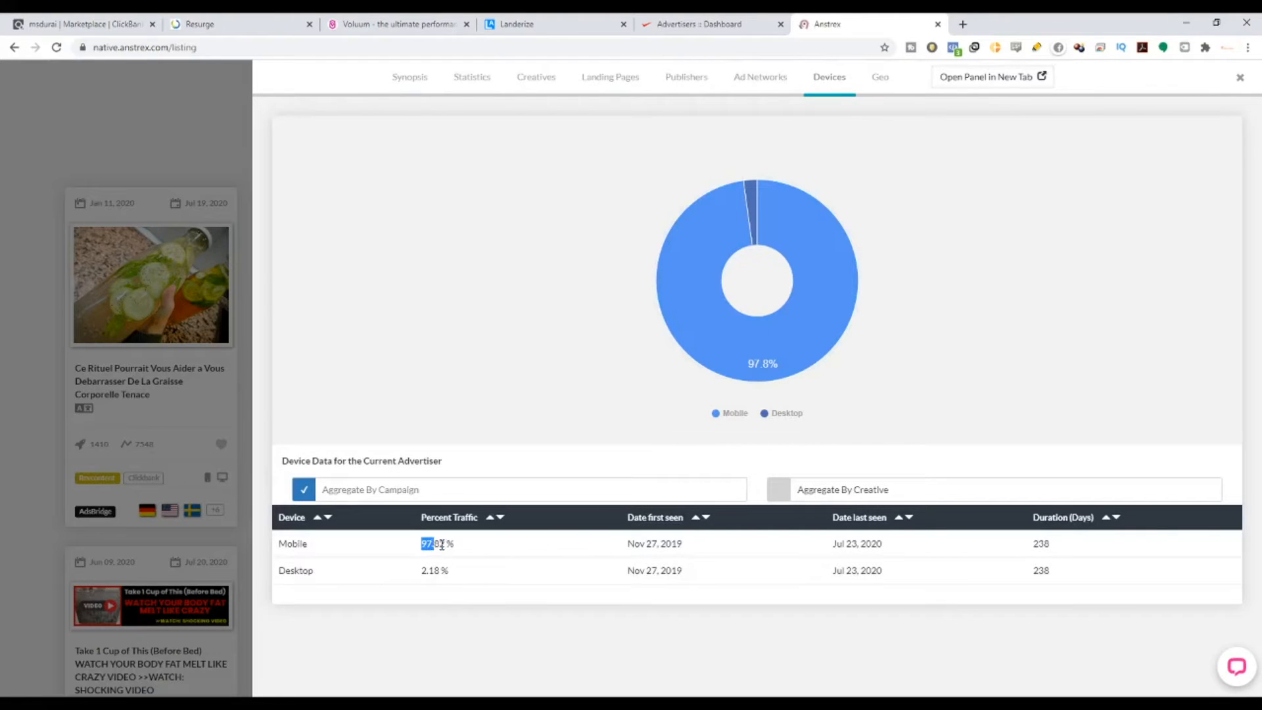
{"action": "left_click", "coordinate": [883, 77]}
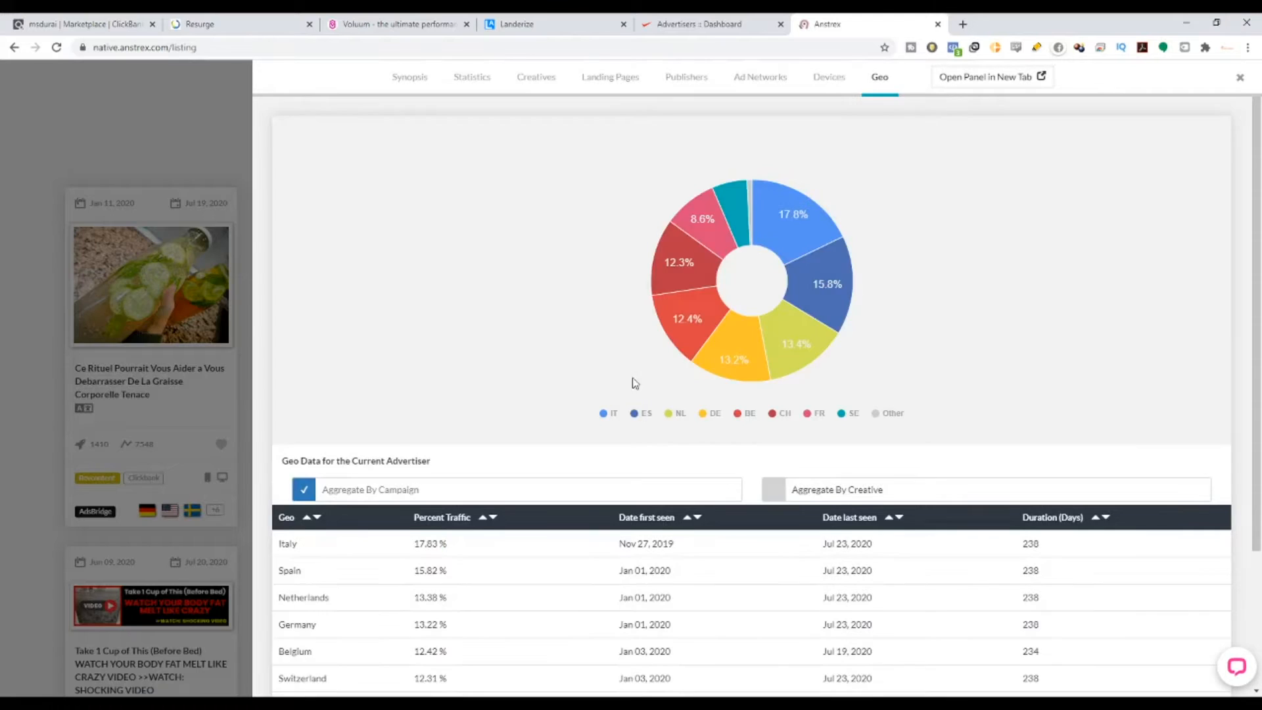
{"action": "scroll", "coordinate": [638, 394], "scroll_direction": "down", "scroll_amount": 3}
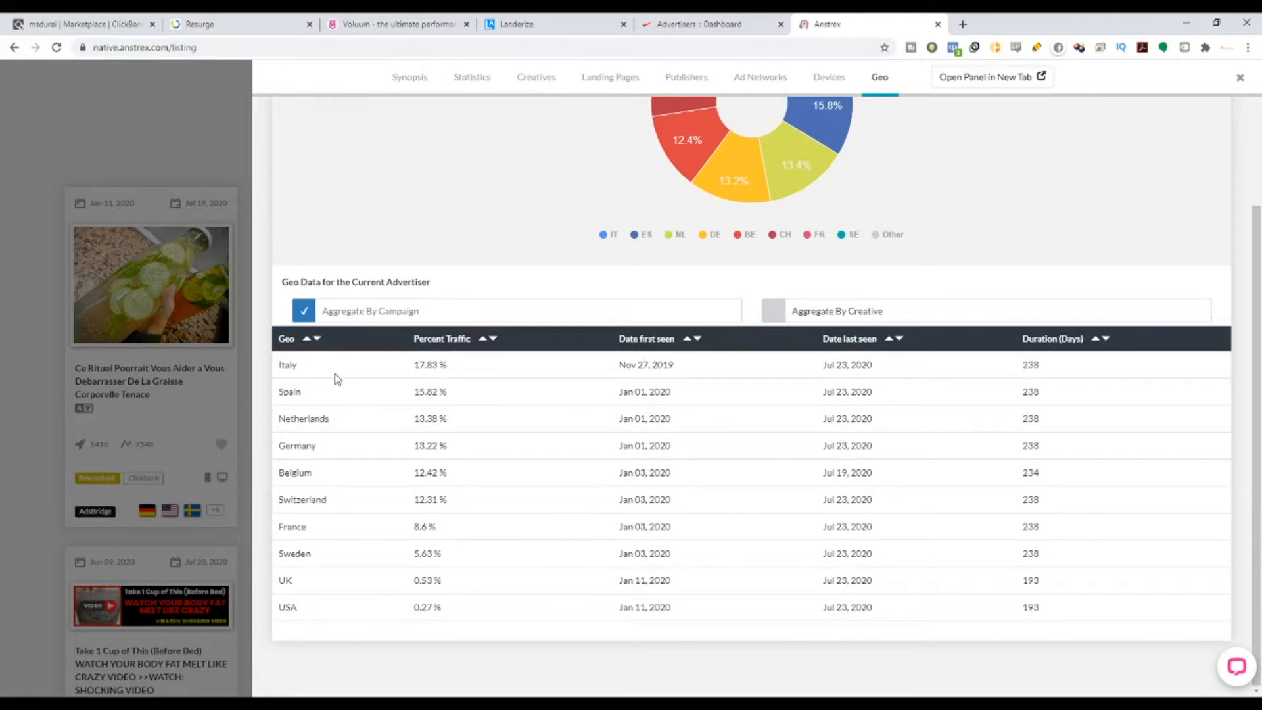
{"action": "left_click_drag", "start_coordinate": [413, 365], "coordinate": [488, 372]}
{"action": "left_click_drag", "start_coordinate": [409, 396], "coordinate": [452, 400]}
{"action": "left_click", "coordinate": [31, 419]}
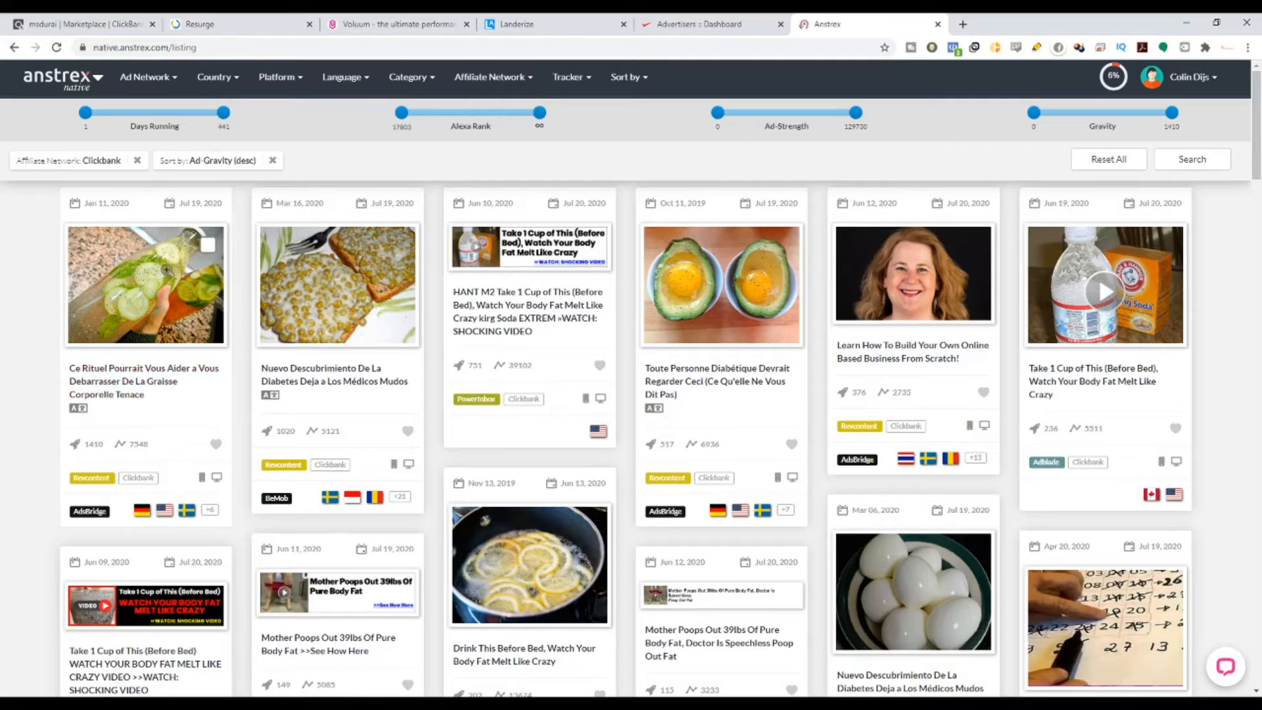
Step: Filter the Clickbank ads by the Mgid ad network and check the Diabetes Freedom ad's last-seen date and gravity
{"action": "left_click", "coordinate": [148, 77]}
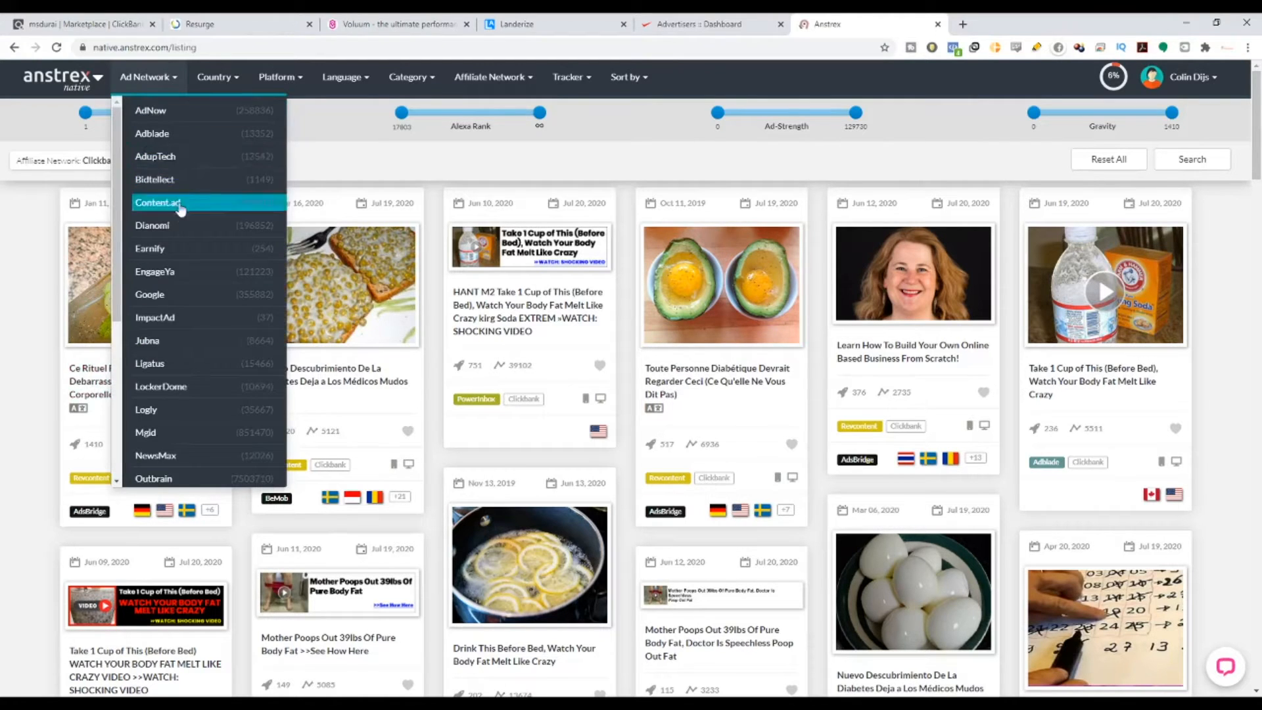
{"action": "scroll", "coordinate": [182, 276], "scroll_direction": "down", "scroll_amount": 1}
{"action": "left_click", "coordinate": [183, 368]}
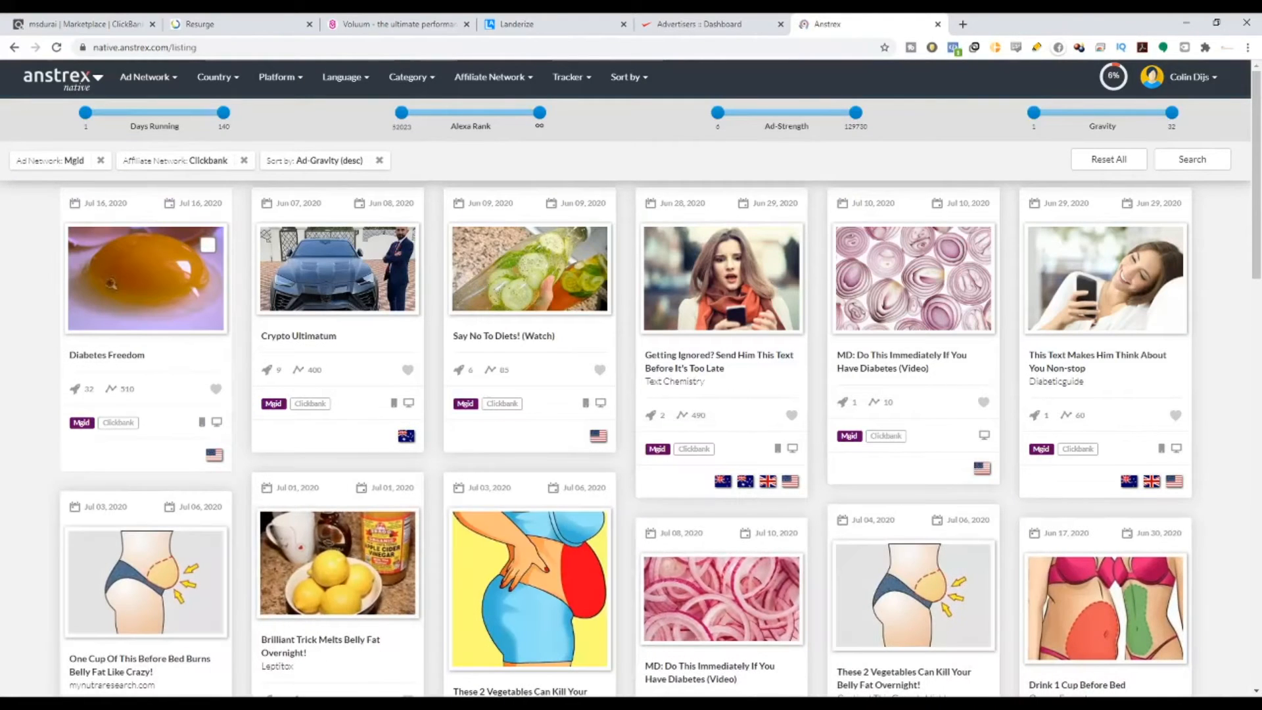
{"action": "mouse_move", "coordinate": [223, 204]}
{"action": "left_mouse_down"}
{"action": "mouse_move", "coordinate": [192, 204]}
{"action": "mouse_move", "coordinate": [218, 204]}
{"action": "left_mouse_up"}
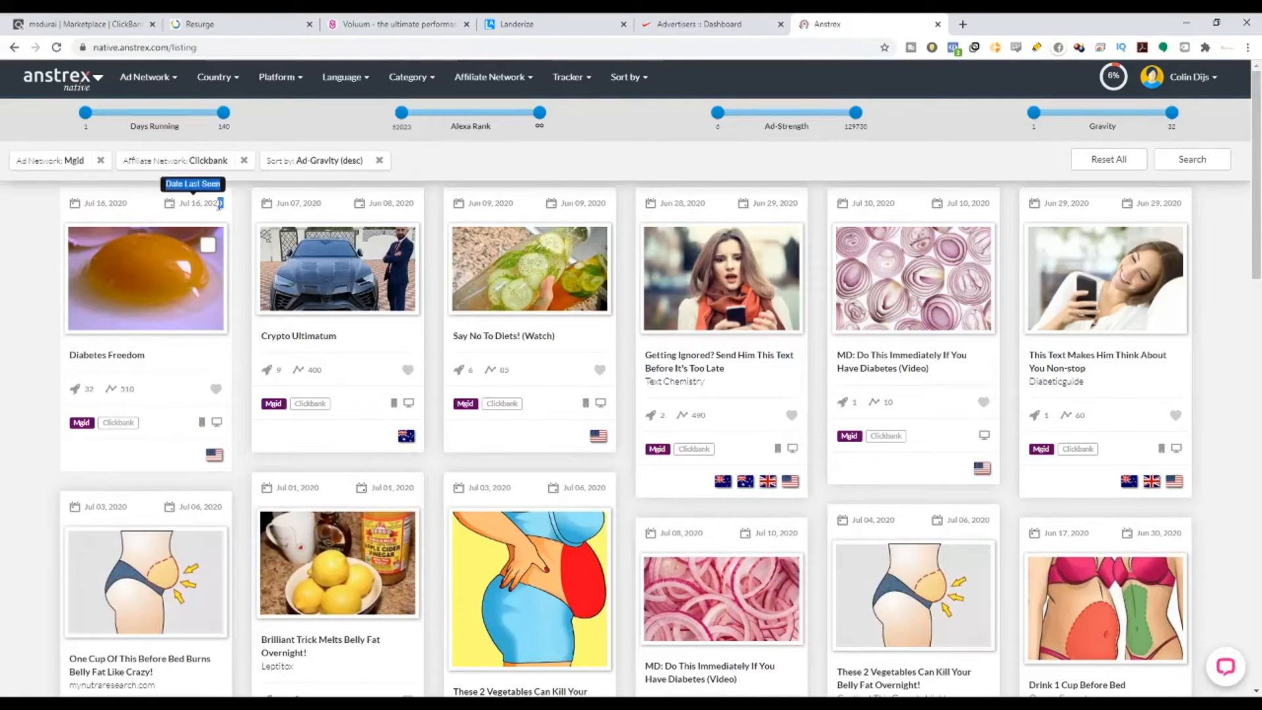
{"action": "double_click", "coordinate": [88, 390]}
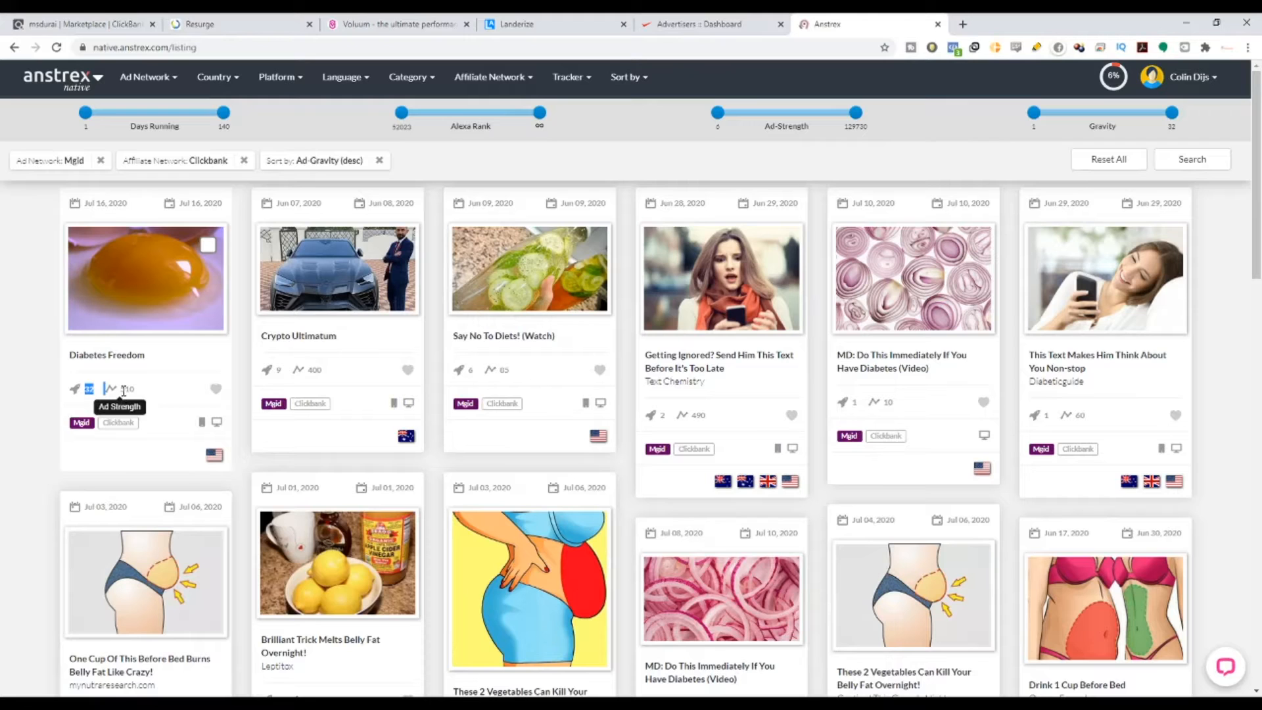
Step: Open the Crypto Ultimatum ad's details, view its enlarged landing page screenshot and return to the ad listing
{"action": "left_click", "coordinate": [295, 338]}
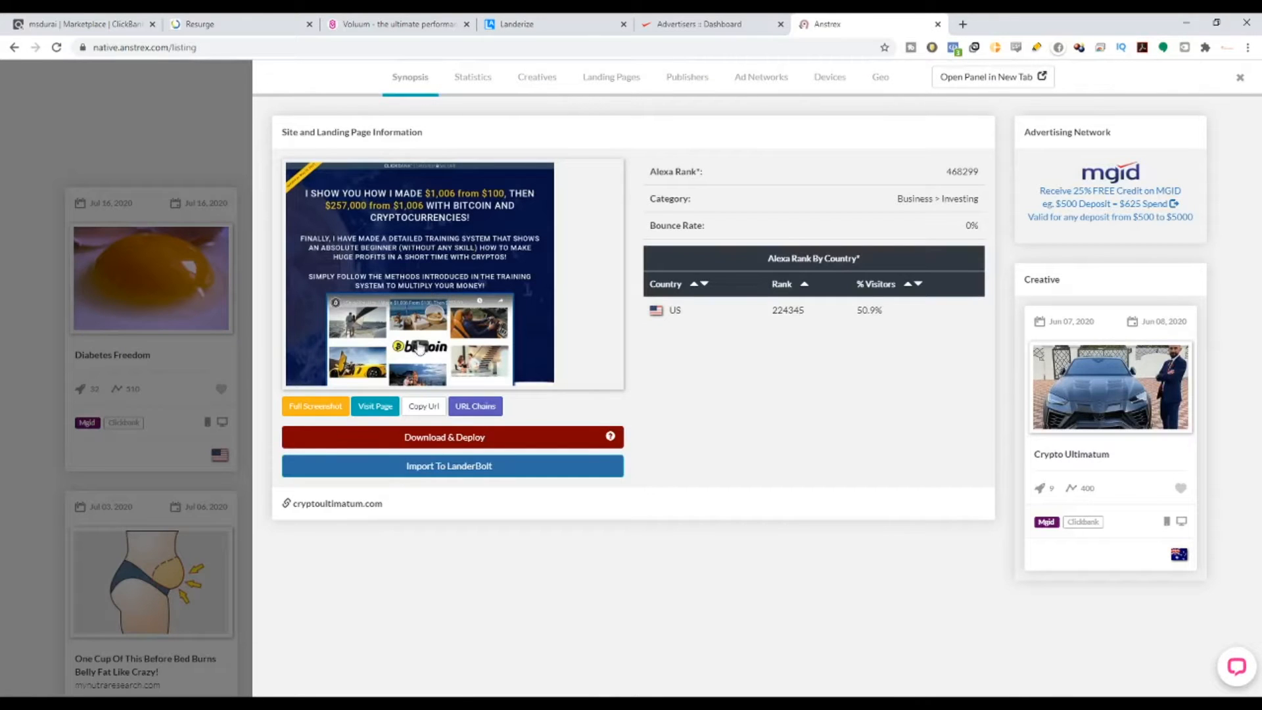
{"action": "left_click", "coordinate": [378, 406]}
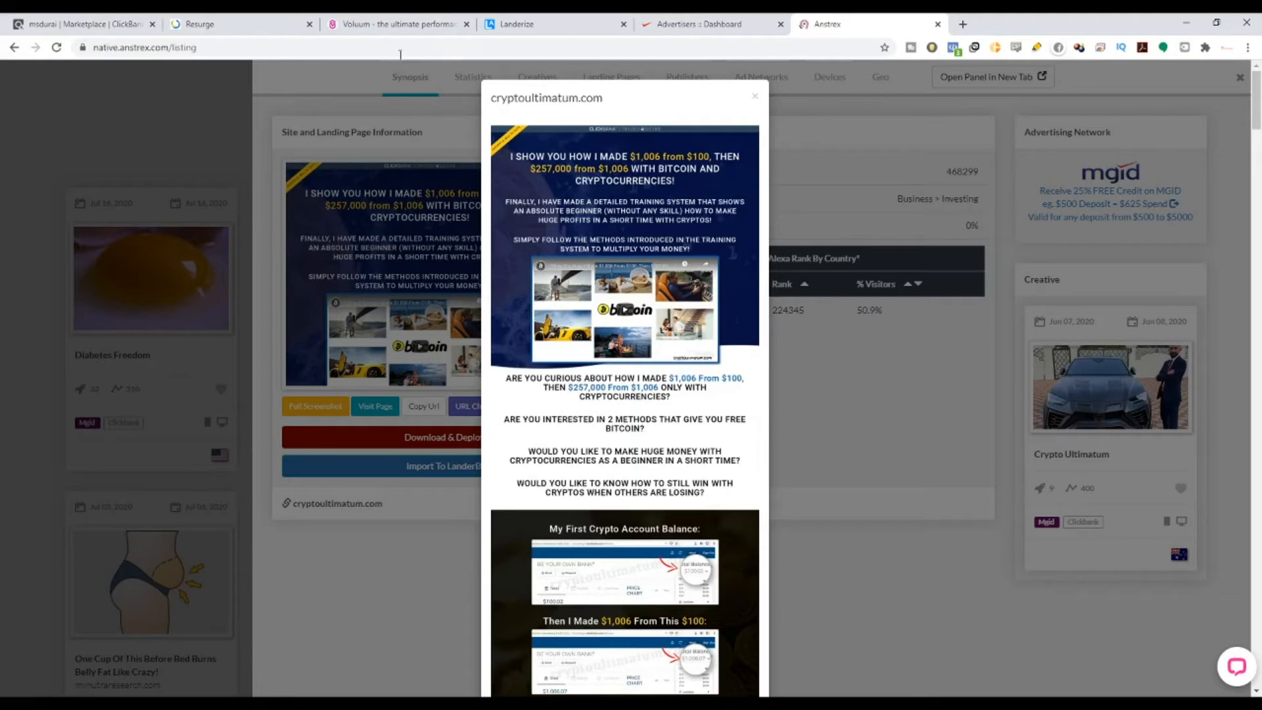
{"action": "left_click", "coordinate": [753, 96]}
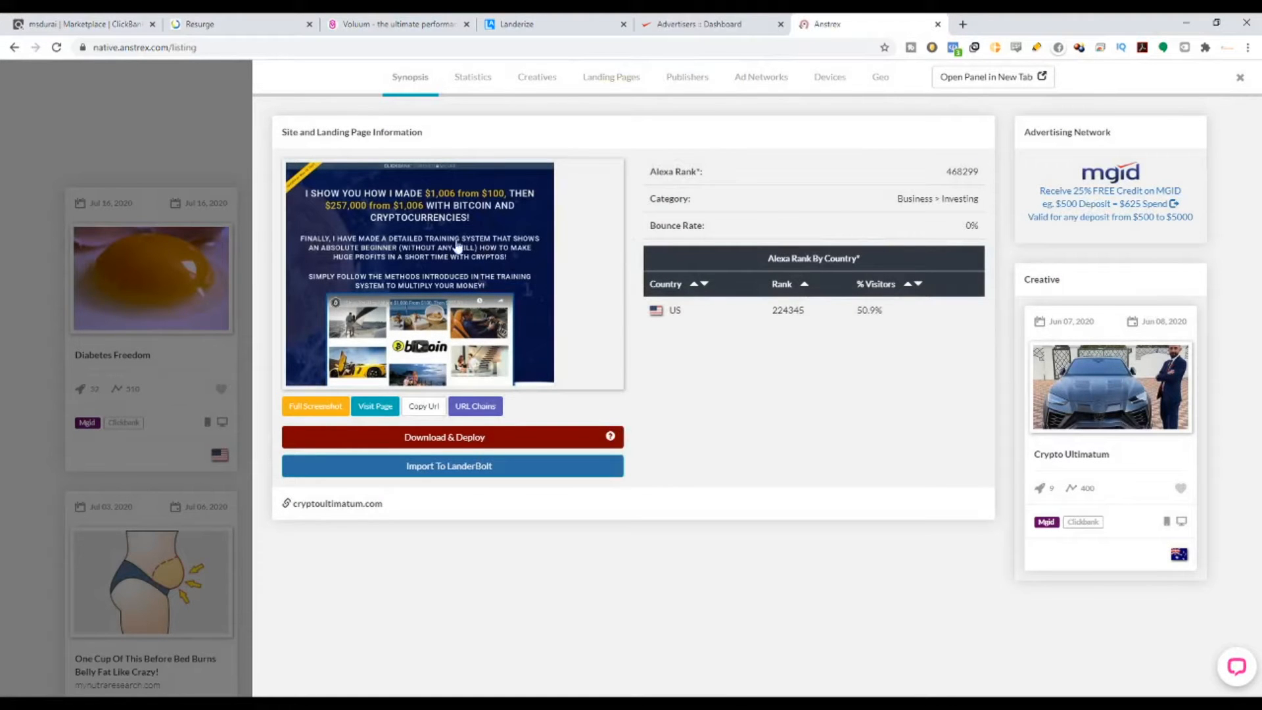
{"action": "left_click", "coordinate": [2, 291]}
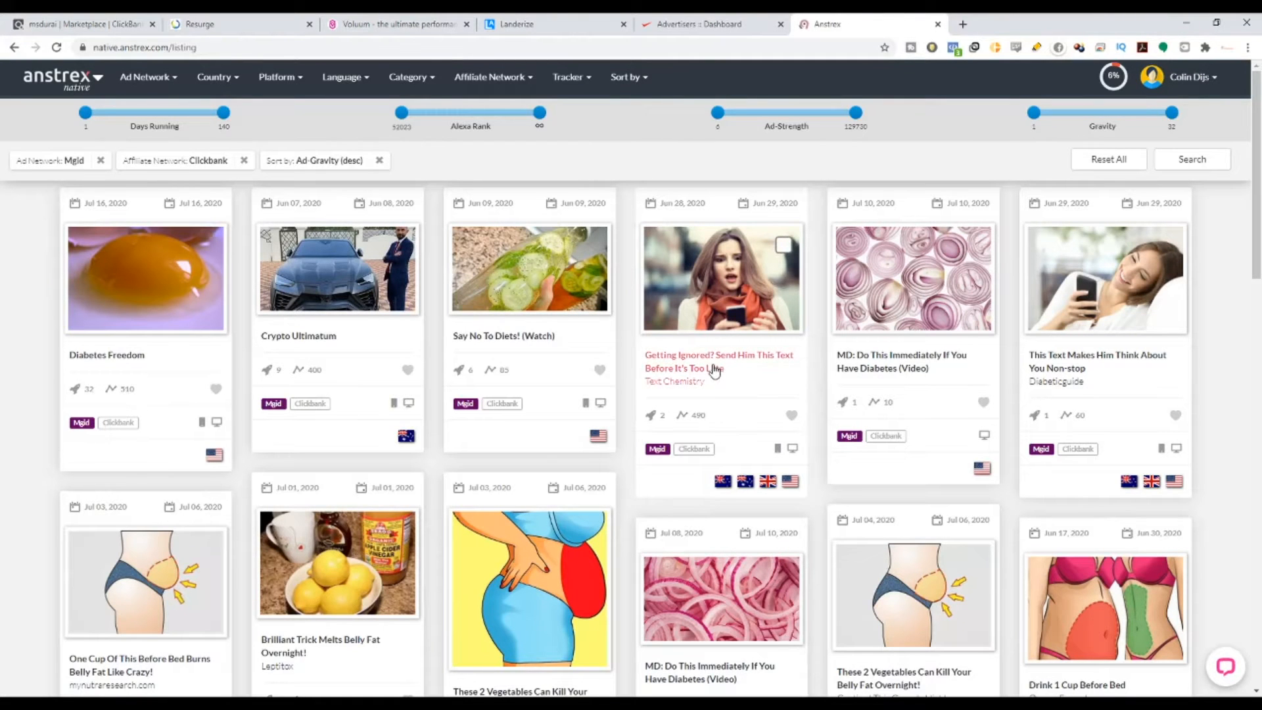
Step: Close the Resurge page, switch to the ClickBank marketplace and search its products for "cryptoultimate"
{"action": "left_click", "coordinate": [309, 24]}
{"action": "left_click", "coordinate": [7, 18]}
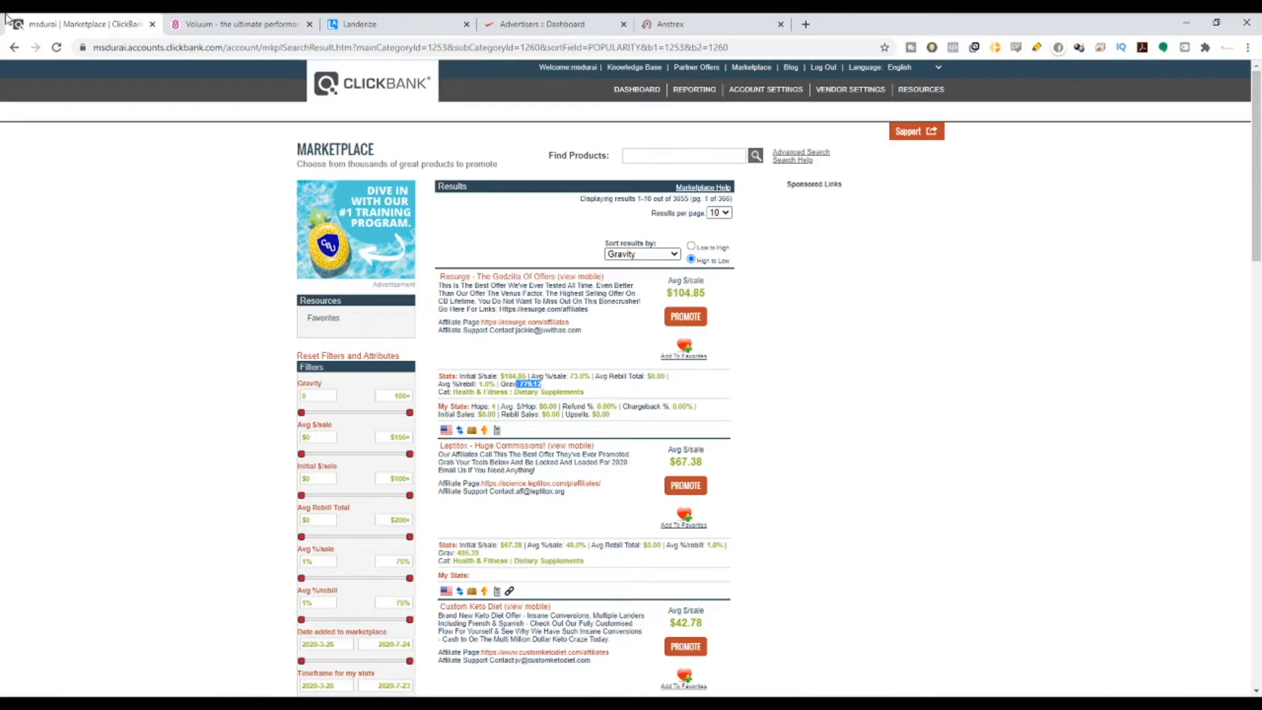
{"action": "left_click", "coordinate": [653, 156]}
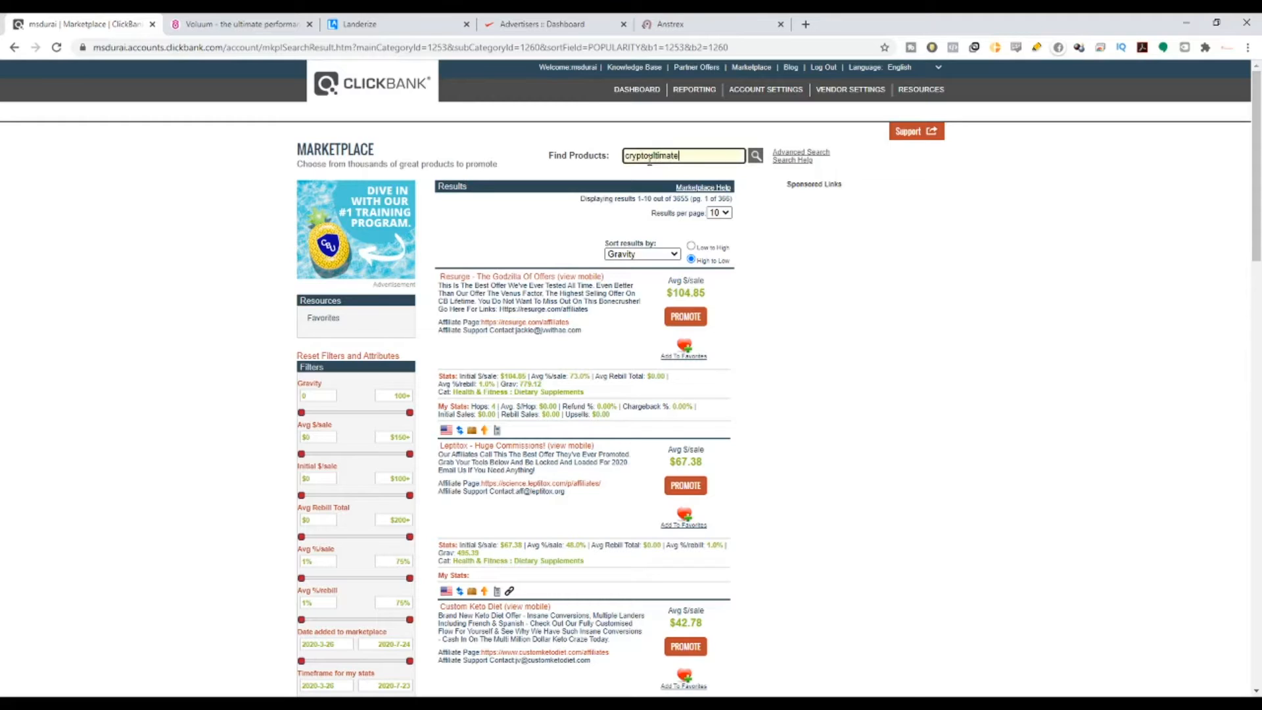
{"action": "type", "text": "cryptoultimate"}
{"action": "key", "text": "Return"}
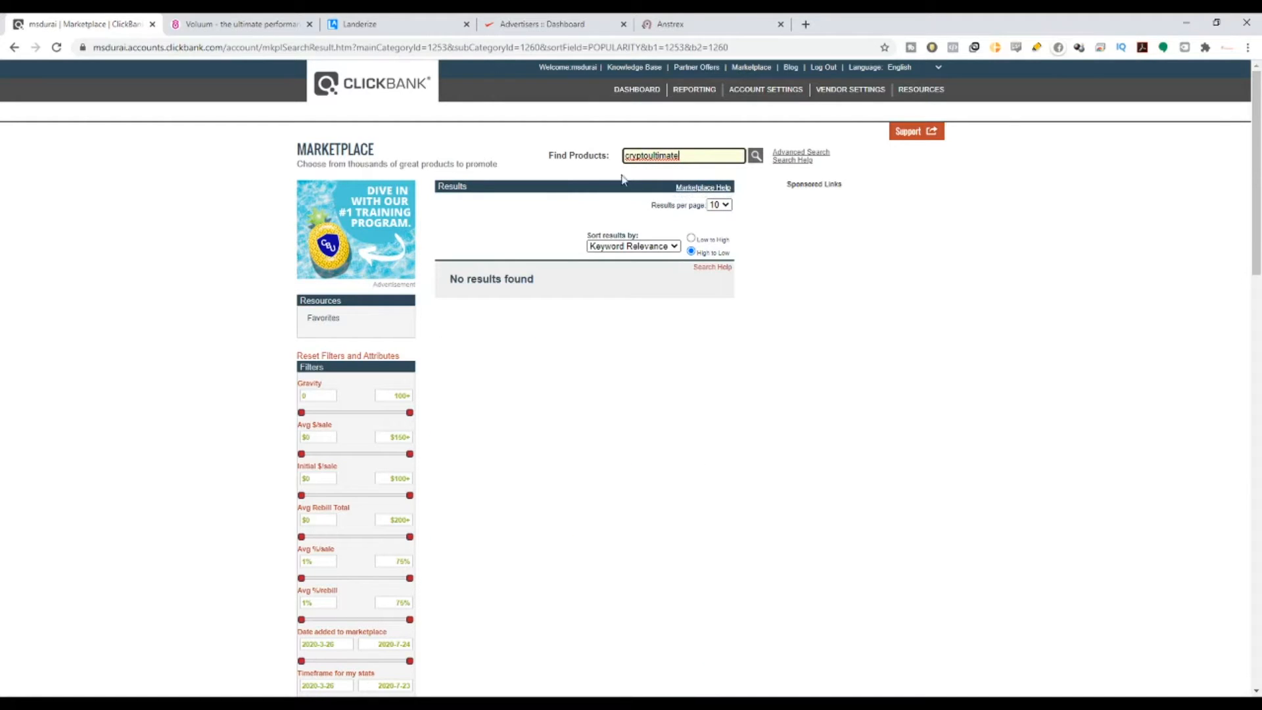
Step: Shorten the marketplace search to "crypto" and look through the offers for Crypto Ultimatum
{"action": "left_click_drag", "start_coordinate": [674, 156], "coordinate": [654, 158]}
{"action": "key", "text": "BackSpace"}
{"action": "key", "text": "Return"}
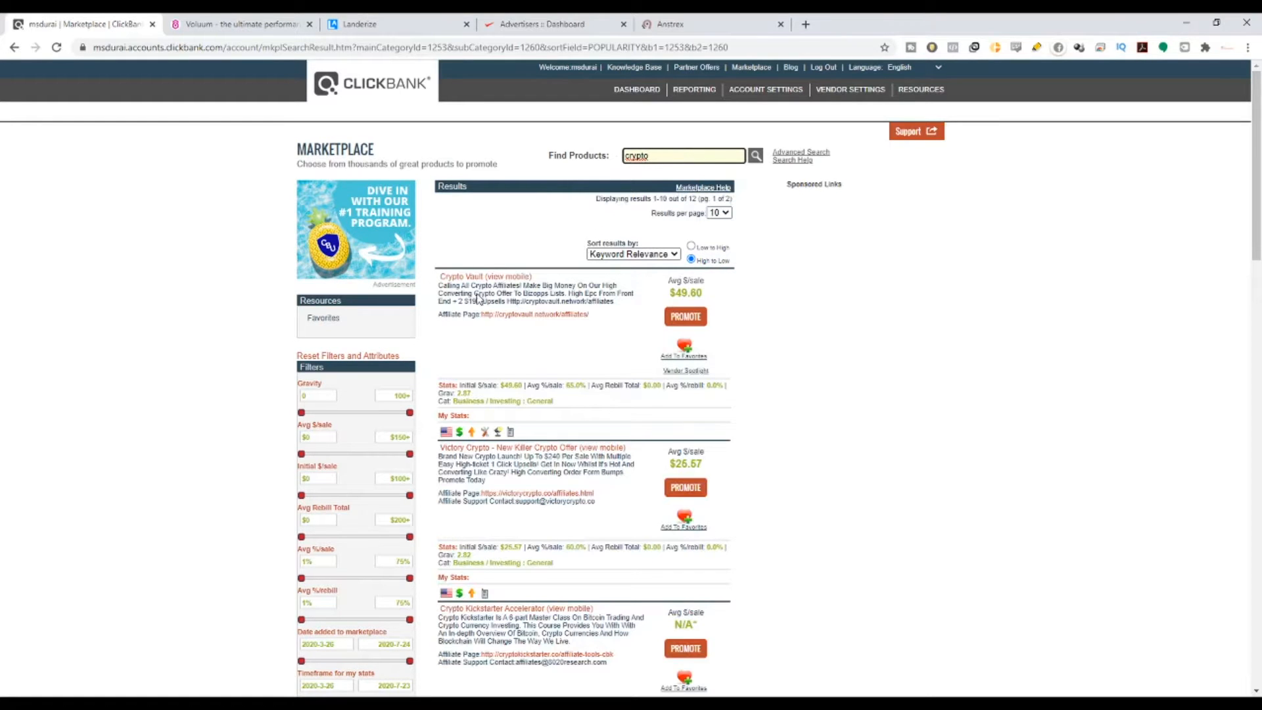
{"action": "scroll", "coordinate": [478, 366], "scroll_direction": "down", "scroll_amount": 6}
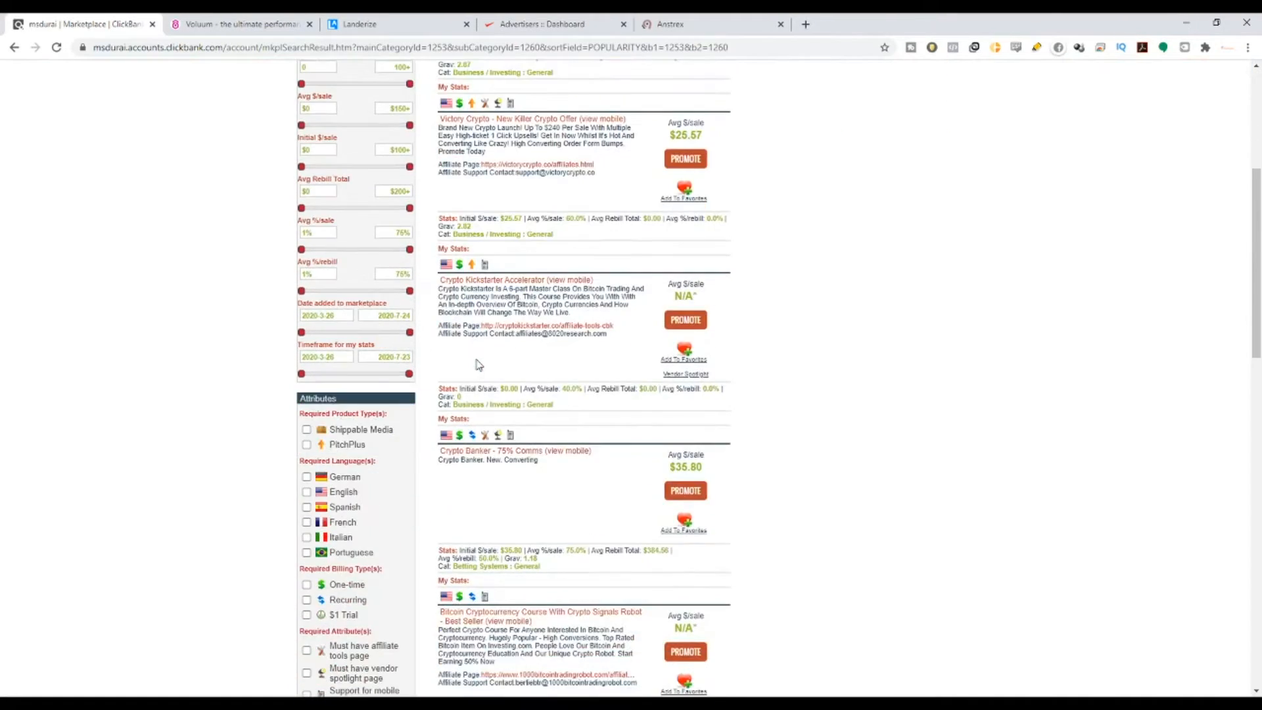
{"action": "scroll", "coordinate": [477, 366], "scroll_direction": "down", "scroll_amount": 1}
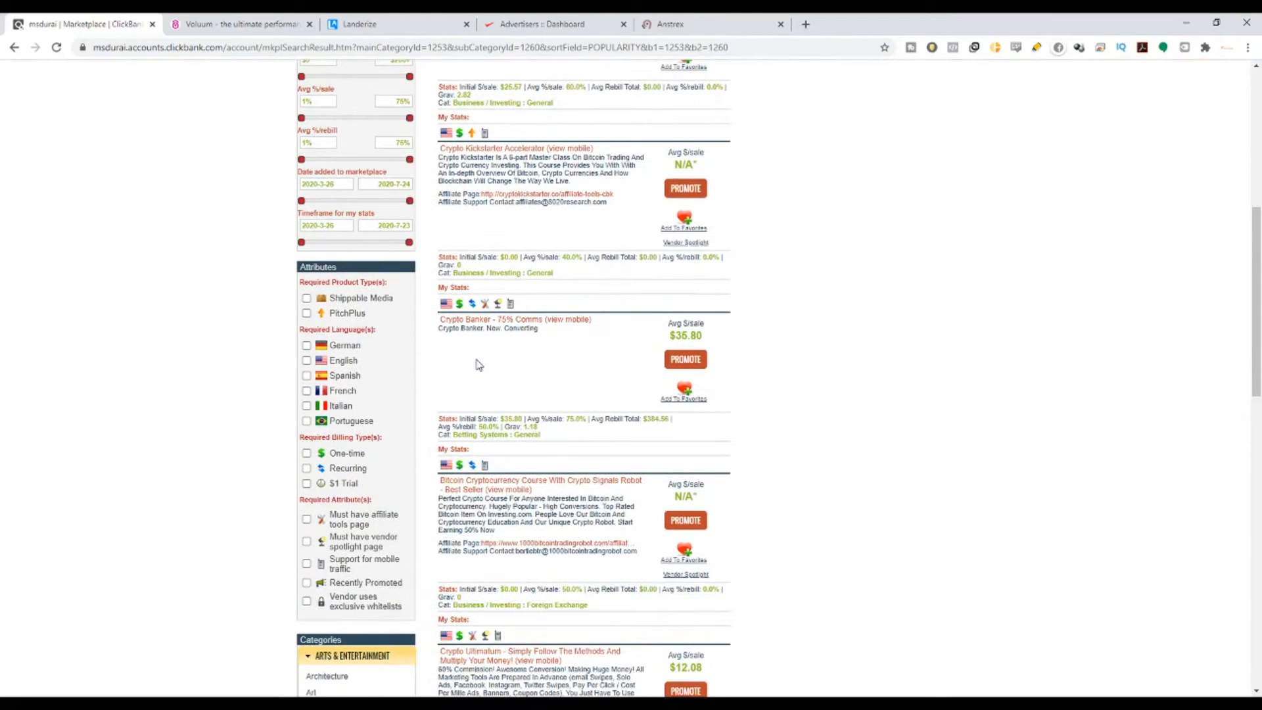
{"action": "scroll", "coordinate": [478, 366], "scroll_direction": "down", "scroll_amount": 3}
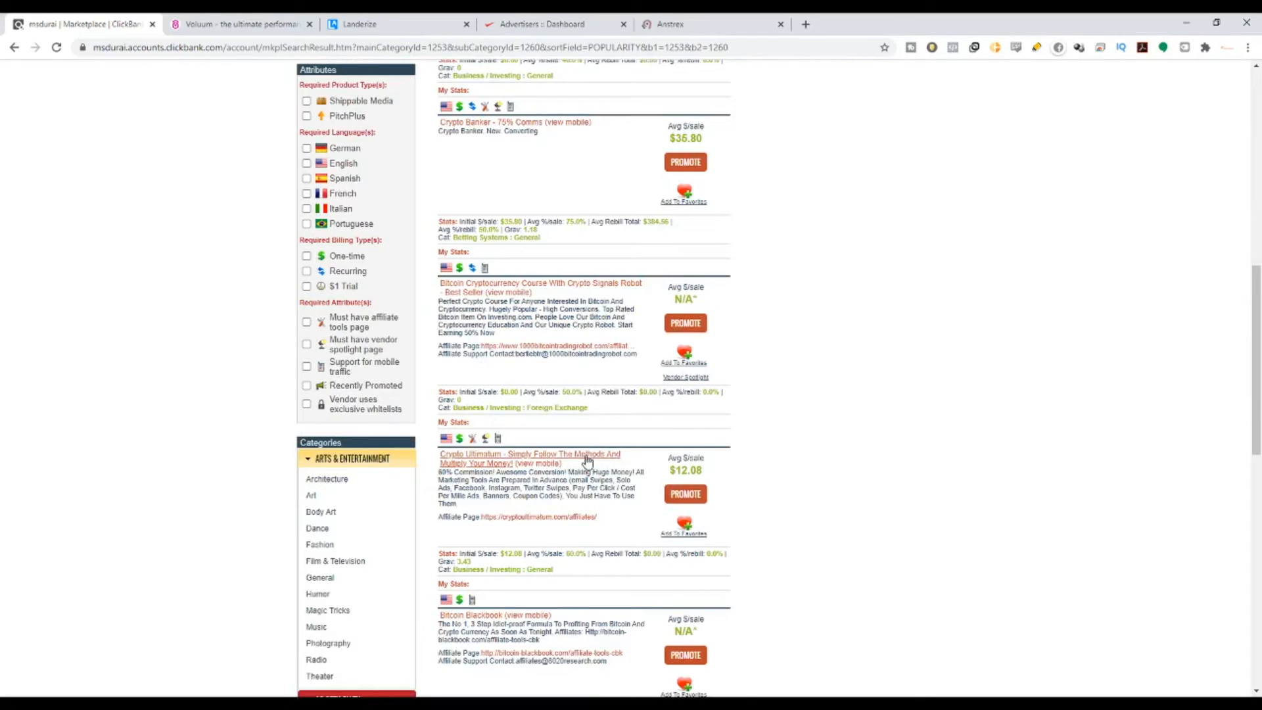
{"action": "scroll", "coordinate": [583, 462], "scroll_direction": "down", "scroll_amount": 1}
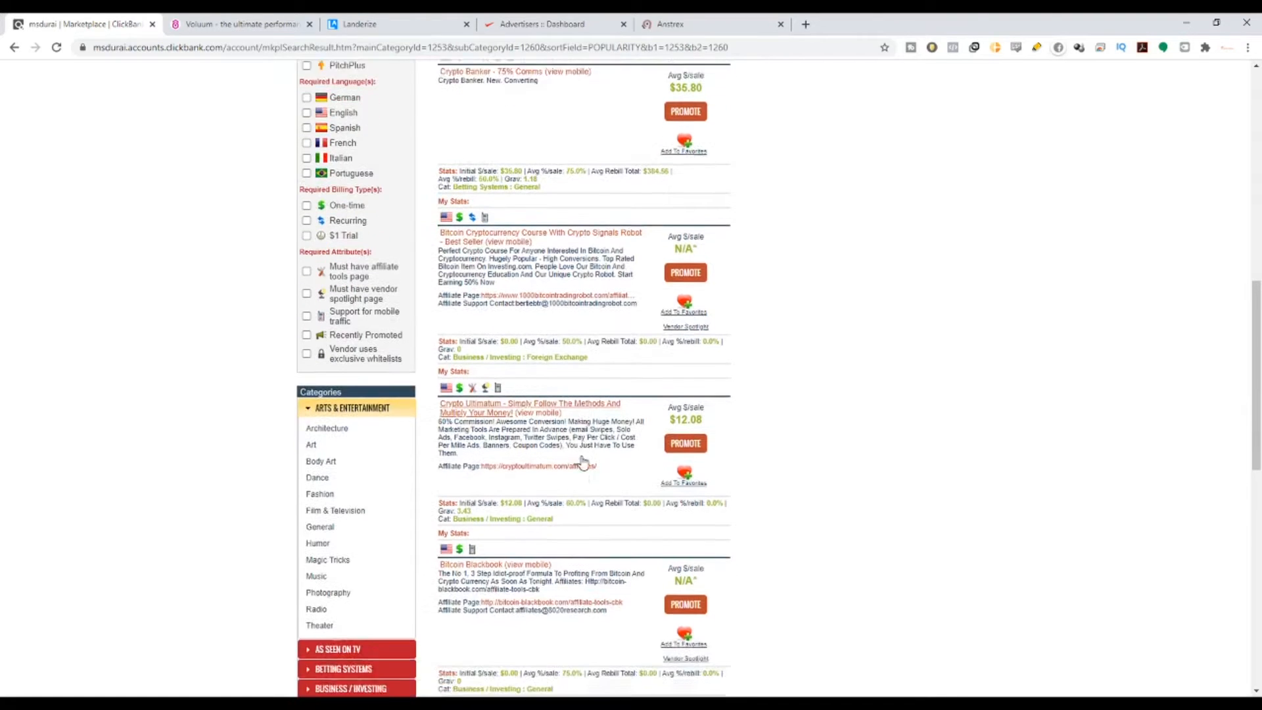
Step: Check the Crypto Ultimatum ad in Anstrex, return to ClickBank and open the offer's sales page and affiliate page in new tabs
{"action": "left_click", "coordinate": [744, 24]}
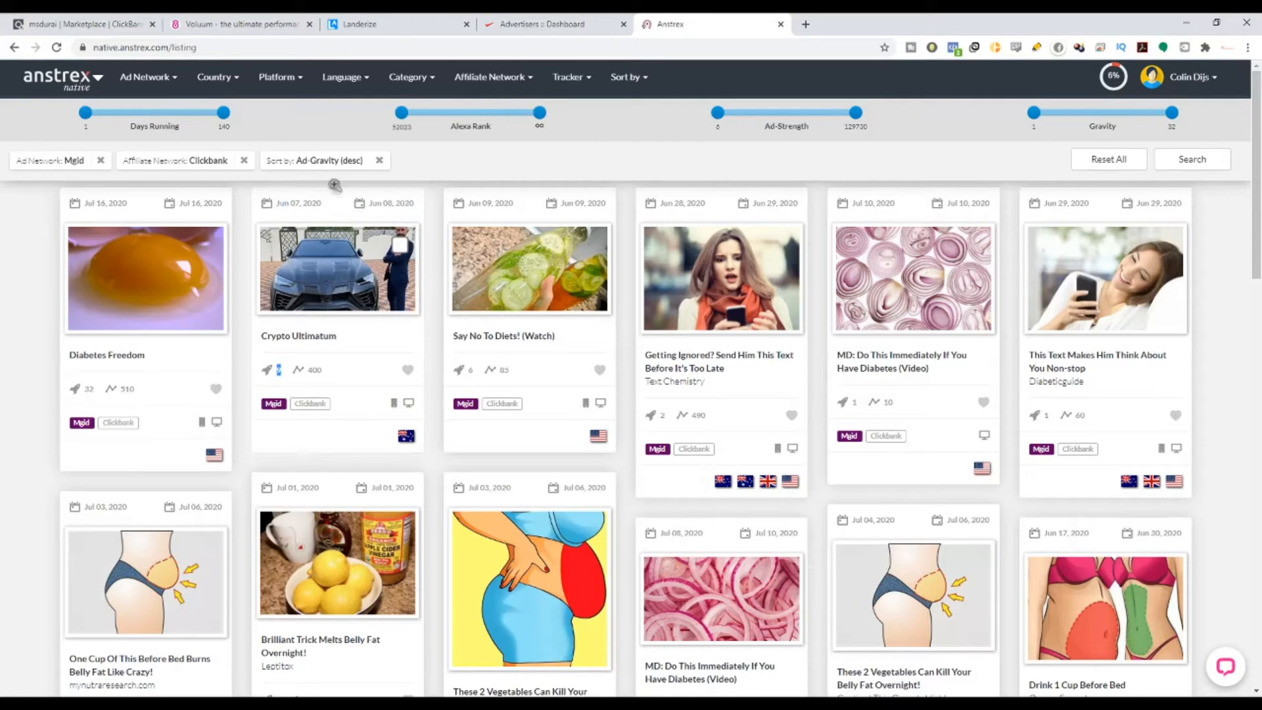
{"action": "left_click", "coordinate": [113, 20]}
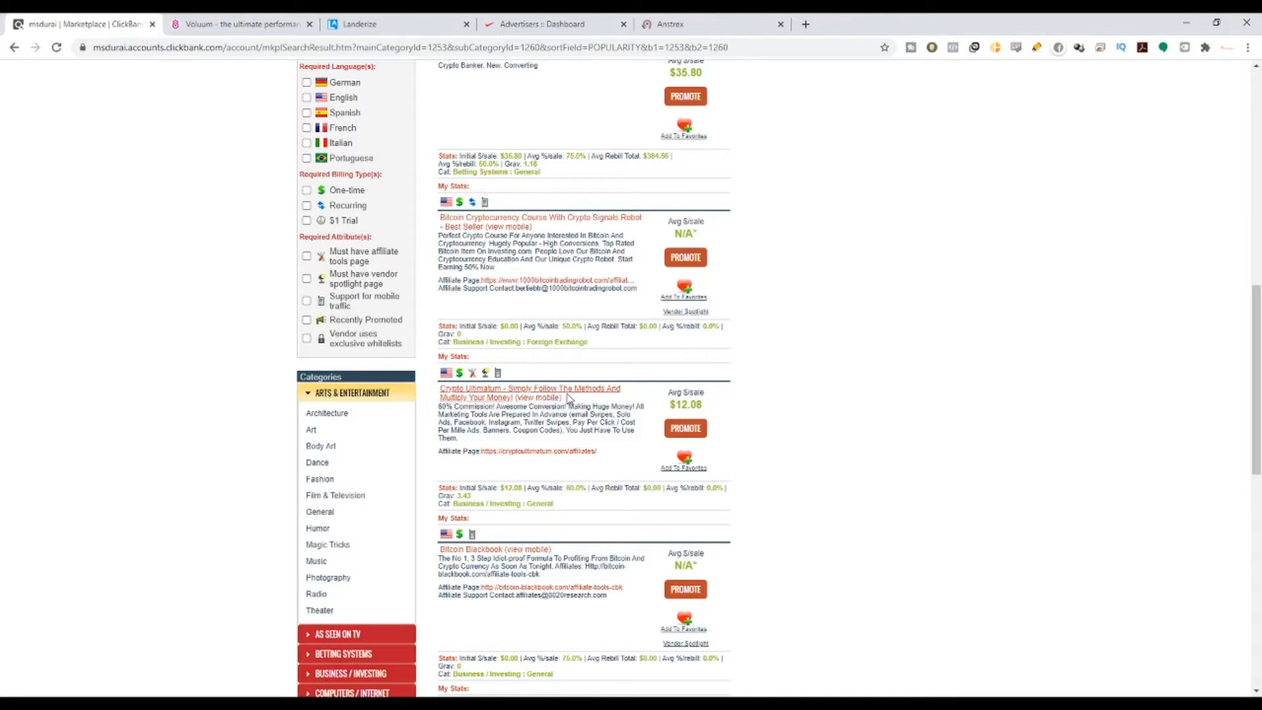
{"action": "middle_click", "coordinate": [567, 395]}
{"action": "middle_click", "coordinate": [591, 454]}
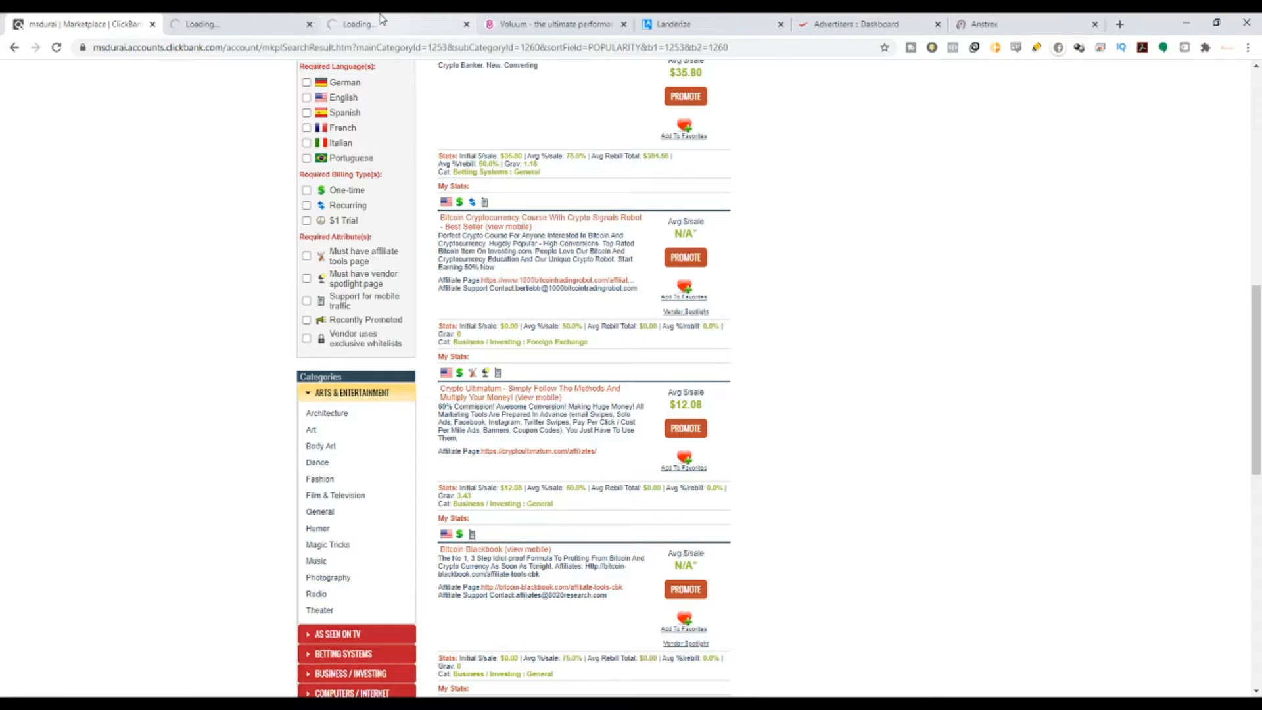
Step: Examine the Crypto Ultimatum opt-in page and its affiliate page for the commission terms and available marketing tools
{"action": "left_click", "coordinate": [381, 20]}
{"action": "left_click", "coordinate": [265, 20]}
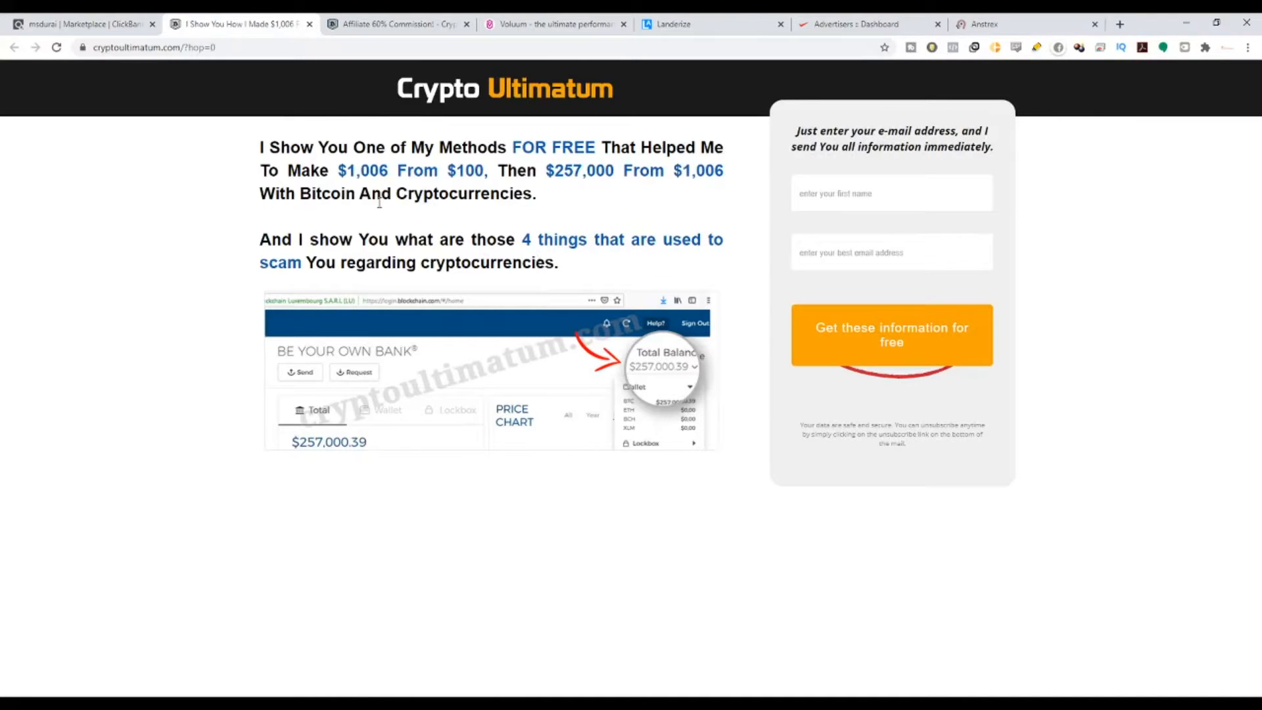
{"action": "left_click", "coordinate": [341, 18]}
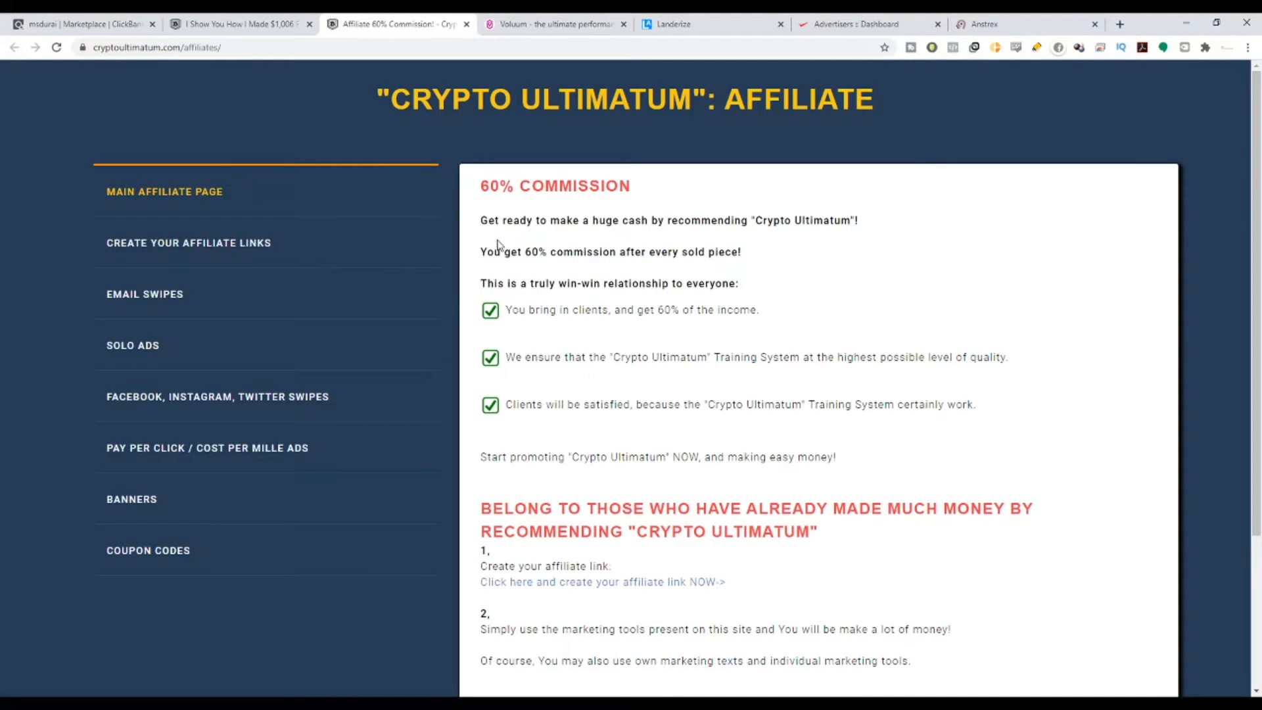
{"action": "left_click_drag", "start_coordinate": [589, 311], "coordinate": [760, 315]}
{"action": "scroll", "coordinate": [821, 473], "scroll_direction": "down", "scroll_amount": 3}
{"action": "scroll", "coordinate": [859, 507], "scroll_direction": "up", "scroll_amount": 5}
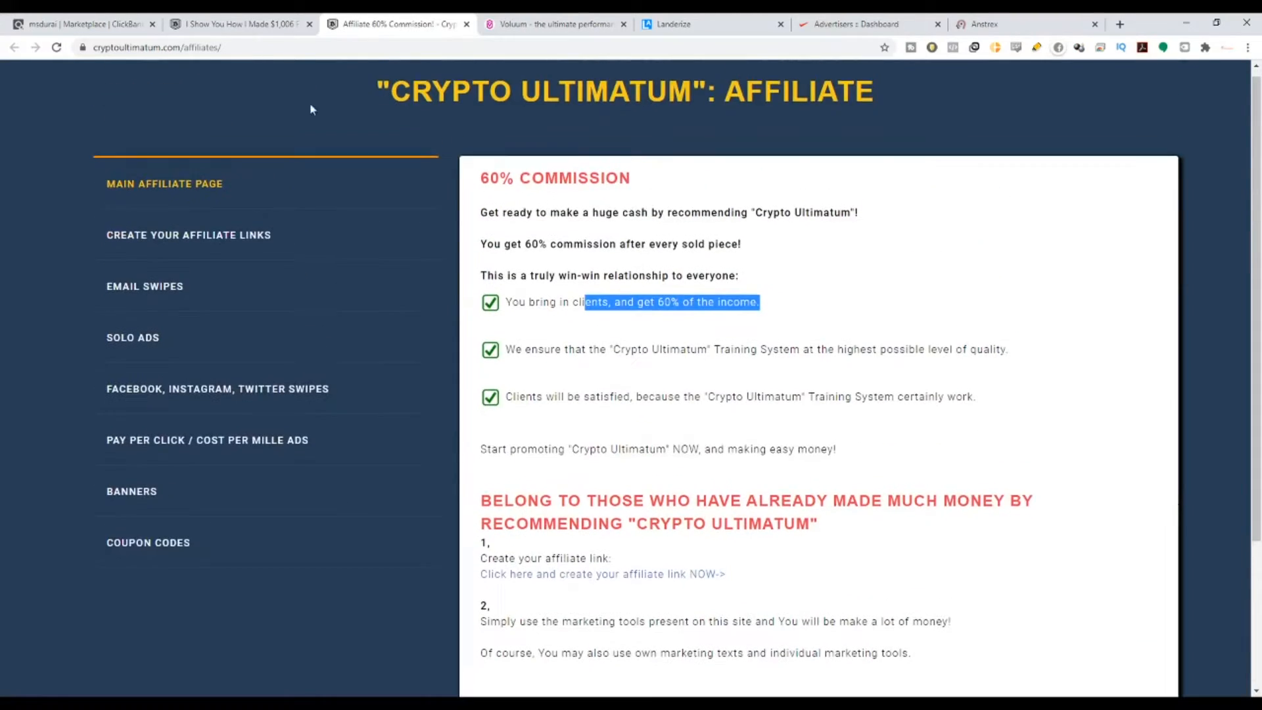
{"action": "left_click", "coordinate": [261, 19]}
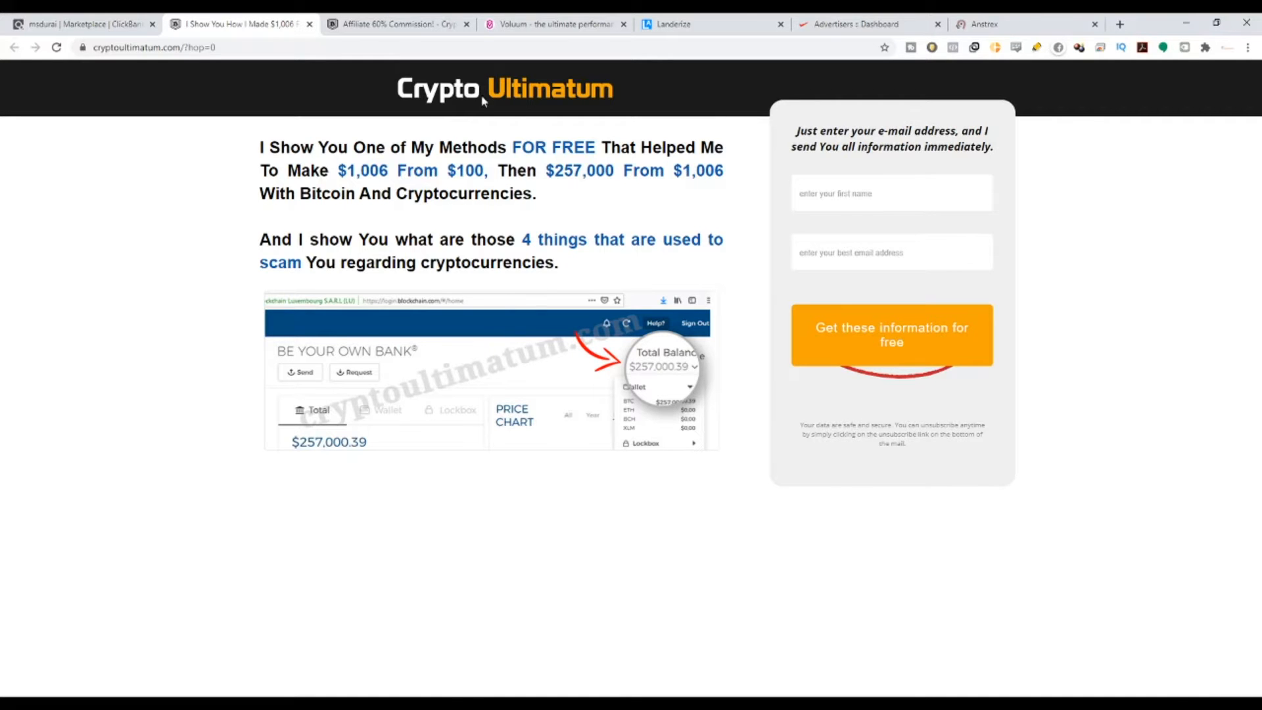
{"action": "left_click", "coordinate": [445, 21]}
{"action": "scroll", "coordinate": [685, 484], "scroll_direction": "down", "scroll_amount": 4}
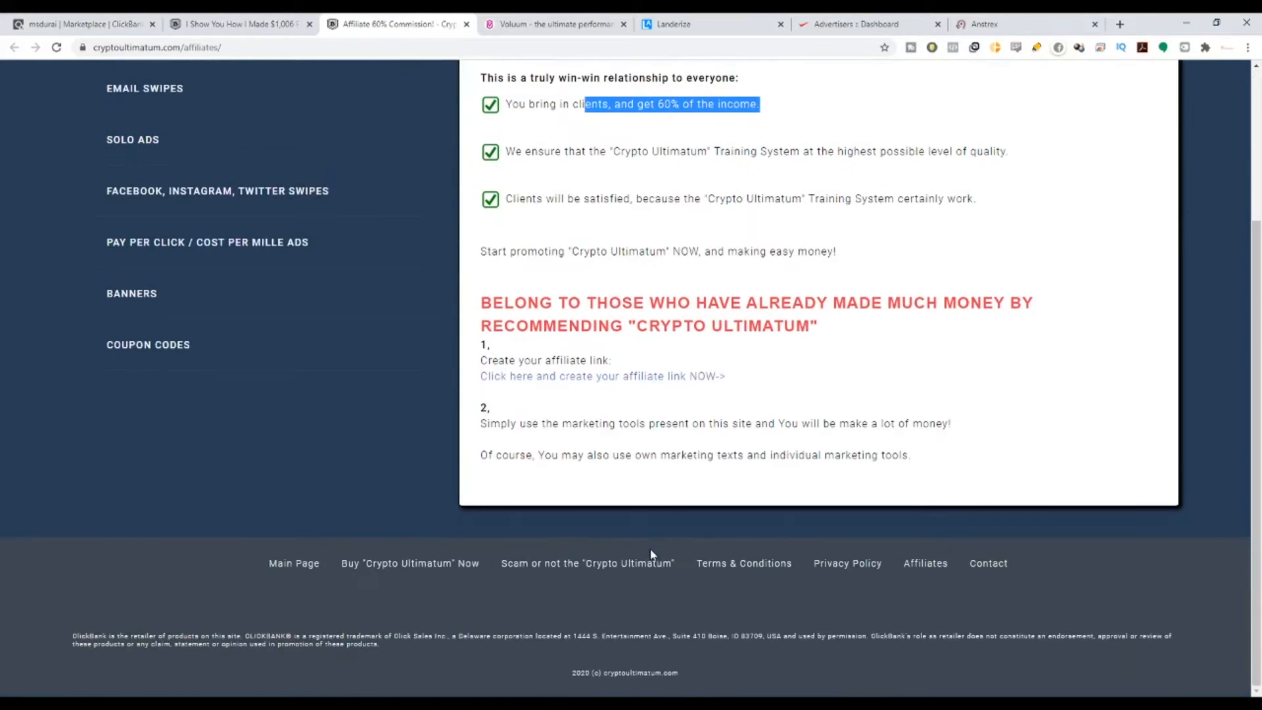
{"action": "scroll", "coordinate": [631, 526], "scroll_direction": "up", "scroll_amount": 4}
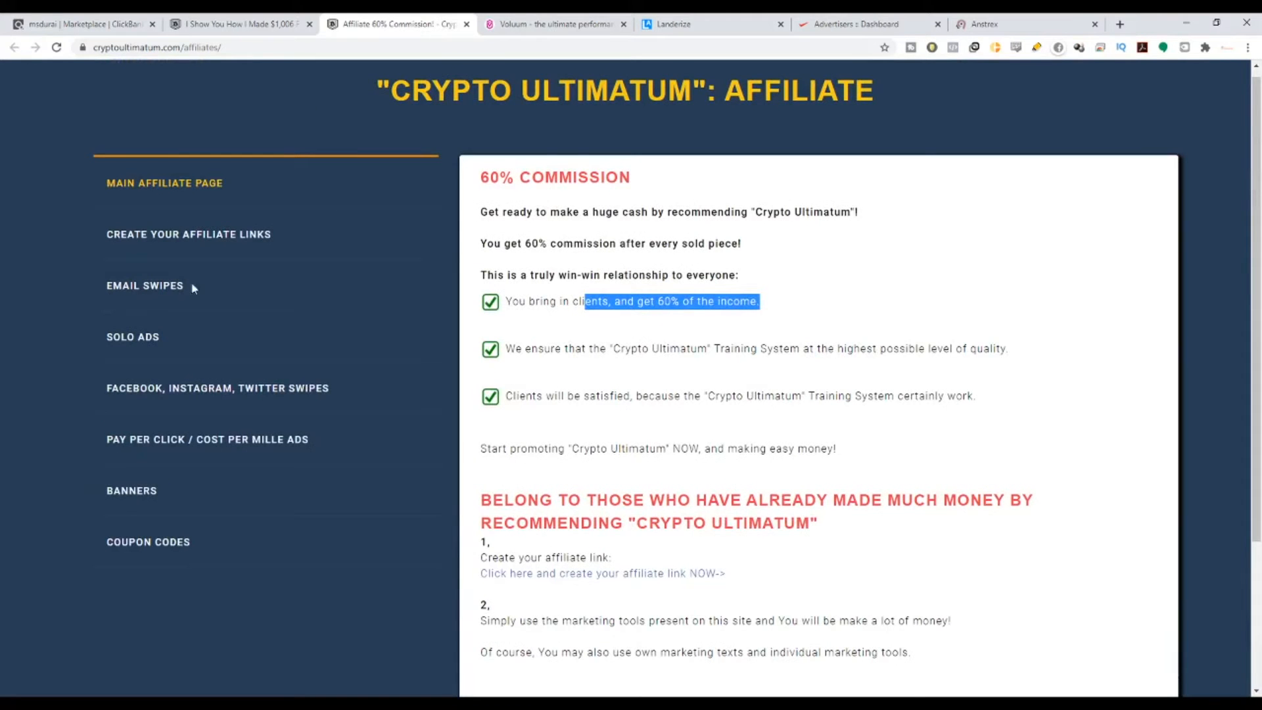
Step: Open the email swipes section of the Crypto Ultimatum affiliate site and skim the prepared emails
{"action": "left_click", "coordinate": [124, 295]}
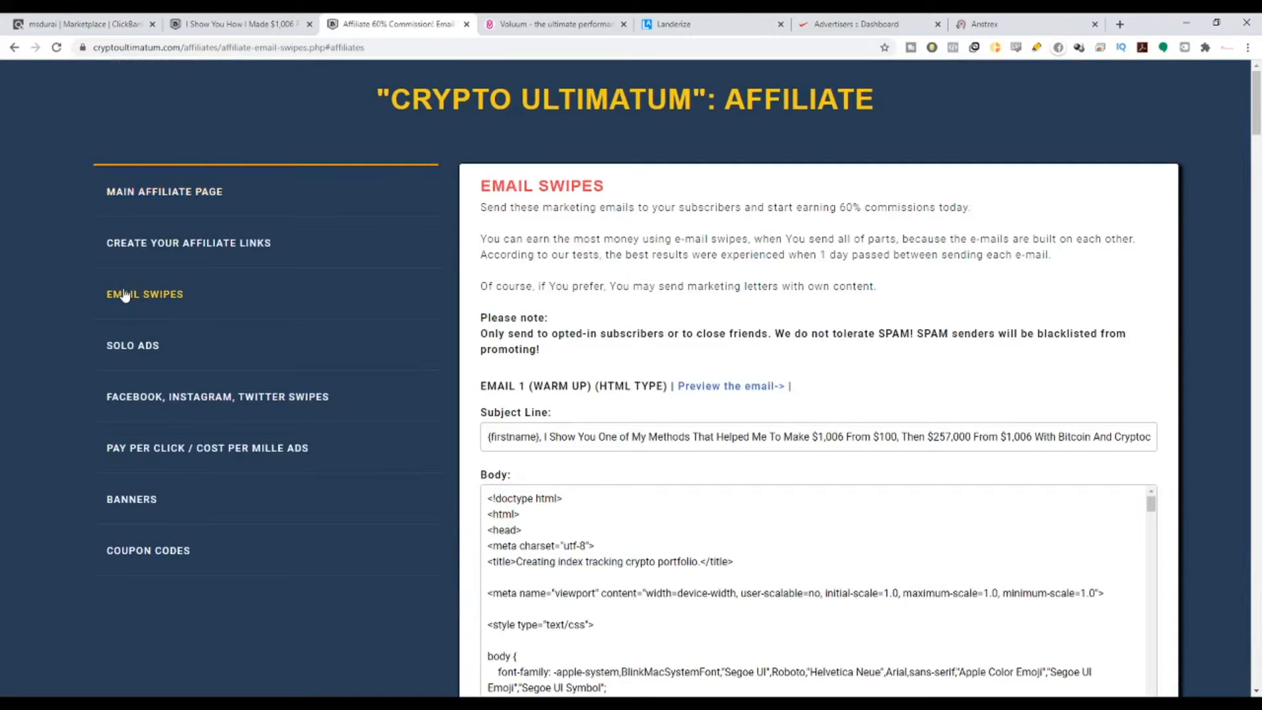
{"action": "scroll", "coordinate": [742, 480], "scroll_direction": "down", "scroll_amount": 1}
{"action": "scroll", "coordinate": [730, 480], "scroll_direction": "down", "scroll_amount": 5}
{"action": "scroll", "coordinate": [726, 479], "scroll_direction": "up", "scroll_amount": 6}
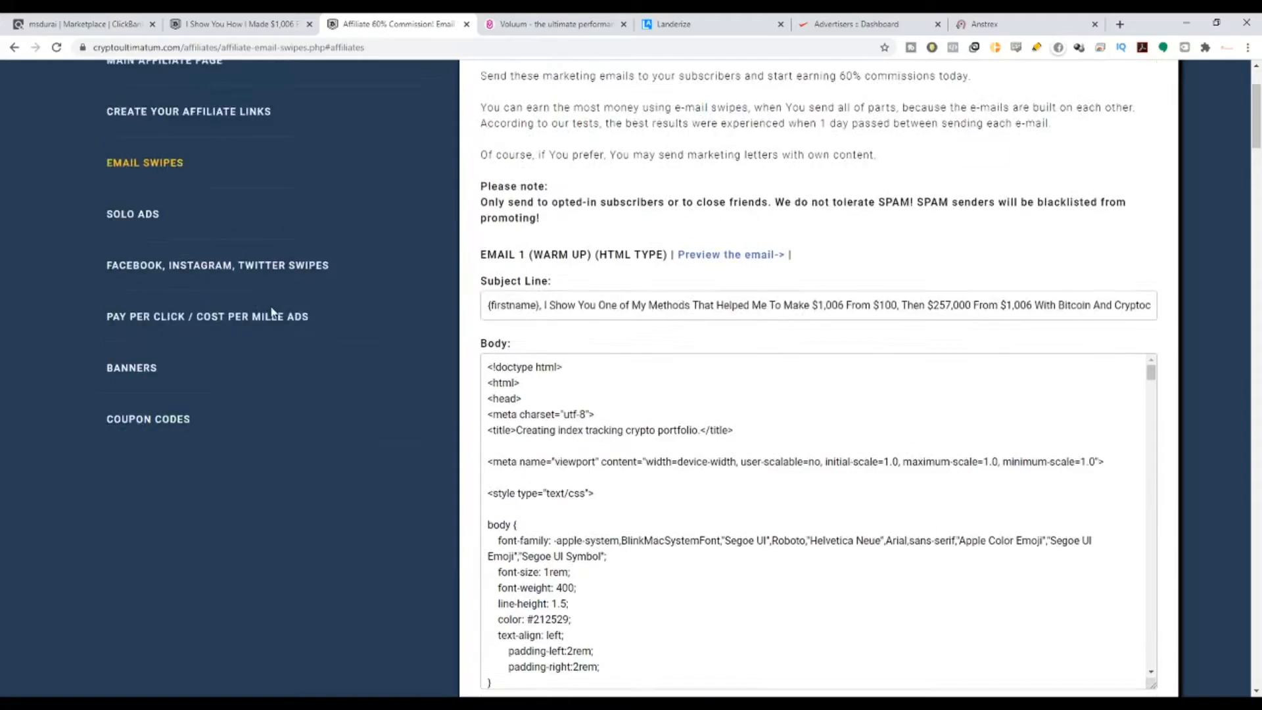
Step: Return to the ClickBank marketplace and check the gravity of the Crypto Ultimatum offer
{"action": "left_click", "coordinate": [221, 24]}
{"action": "left_click", "coordinate": [85, 19]}
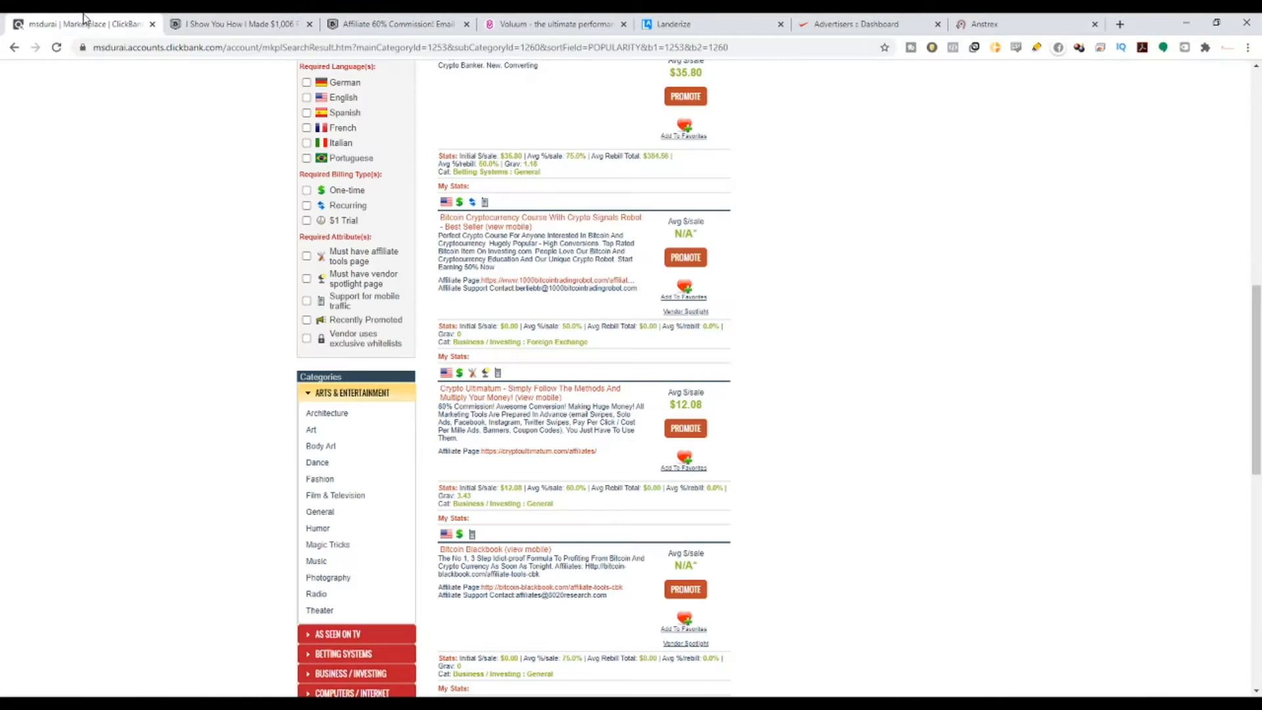
{"action": "scroll", "coordinate": [456, 327], "scroll_direction": "up", "scroll_amount": 2}
{"action": "scroll", "coordinate": [609, 295], "scroll_direction": "down", "scroll_amount": 3}
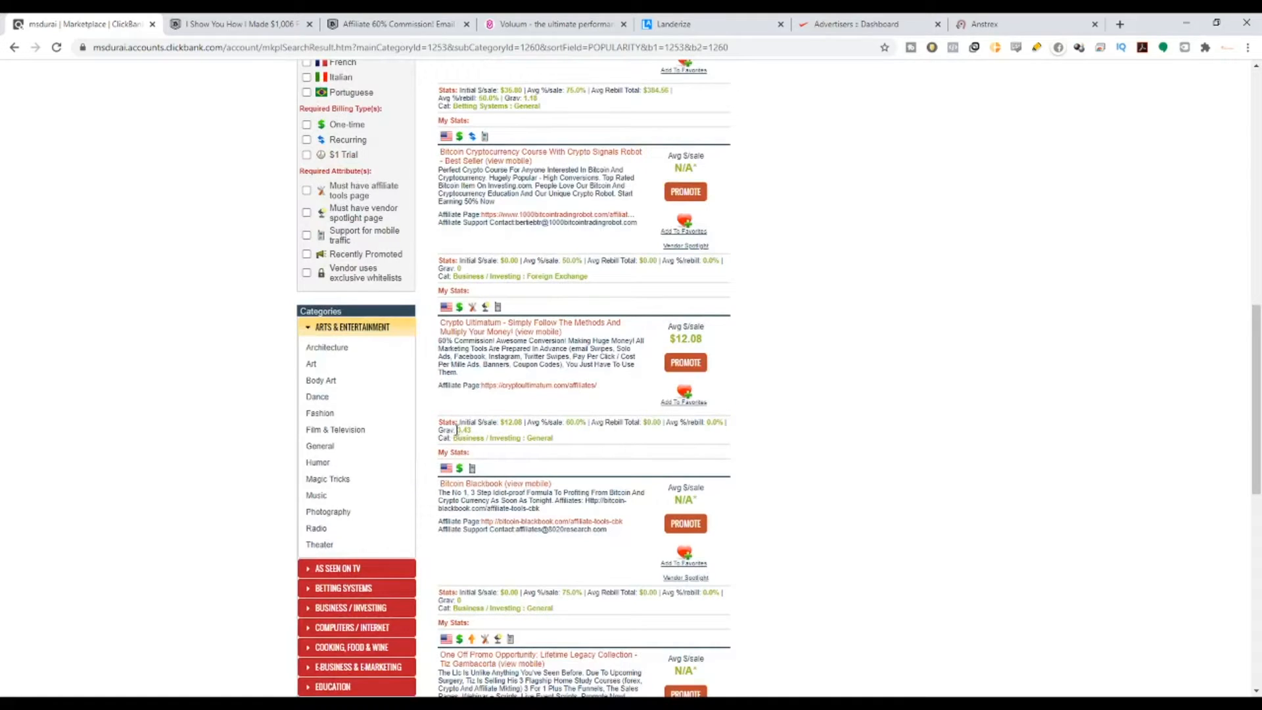
Step: Check the Diabetes Freedom ad in Anstrex and search the ClickBank marketplace for "Diabetes Freedom"
{"action": "left_click", "coordinate": [854, 24]}
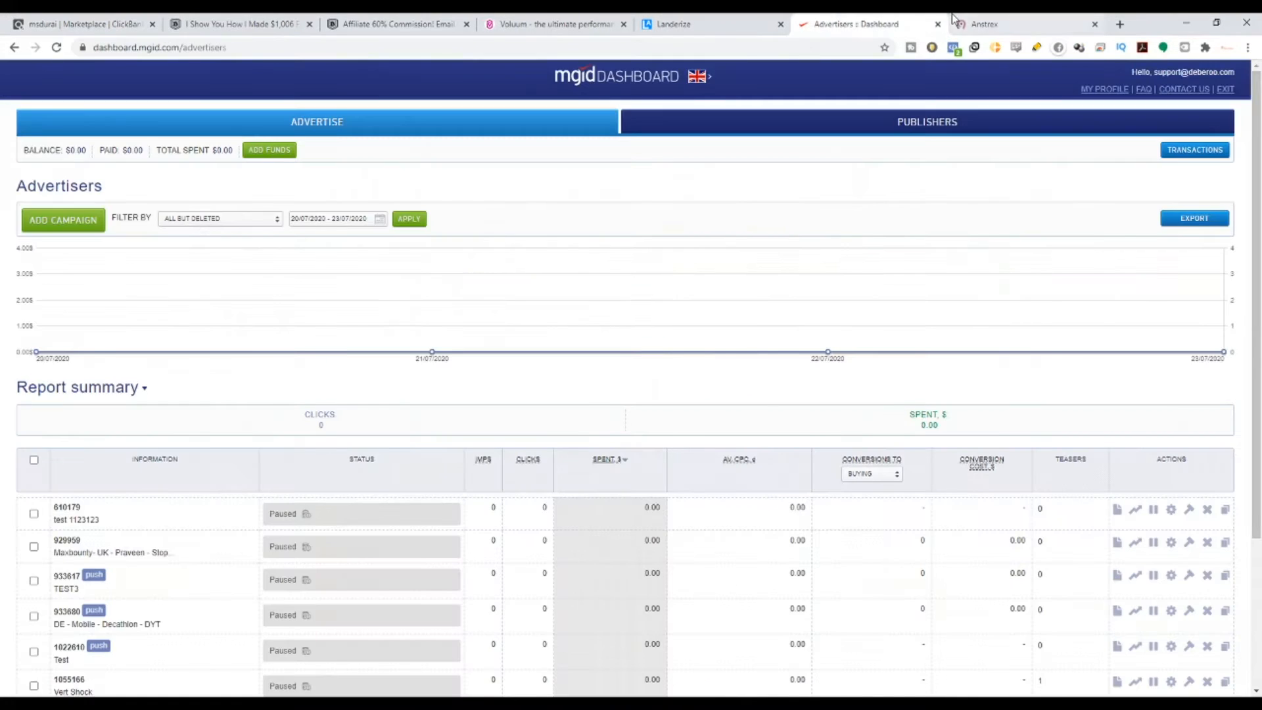
{"action": "left_click", "coordinate": [986, 24]}
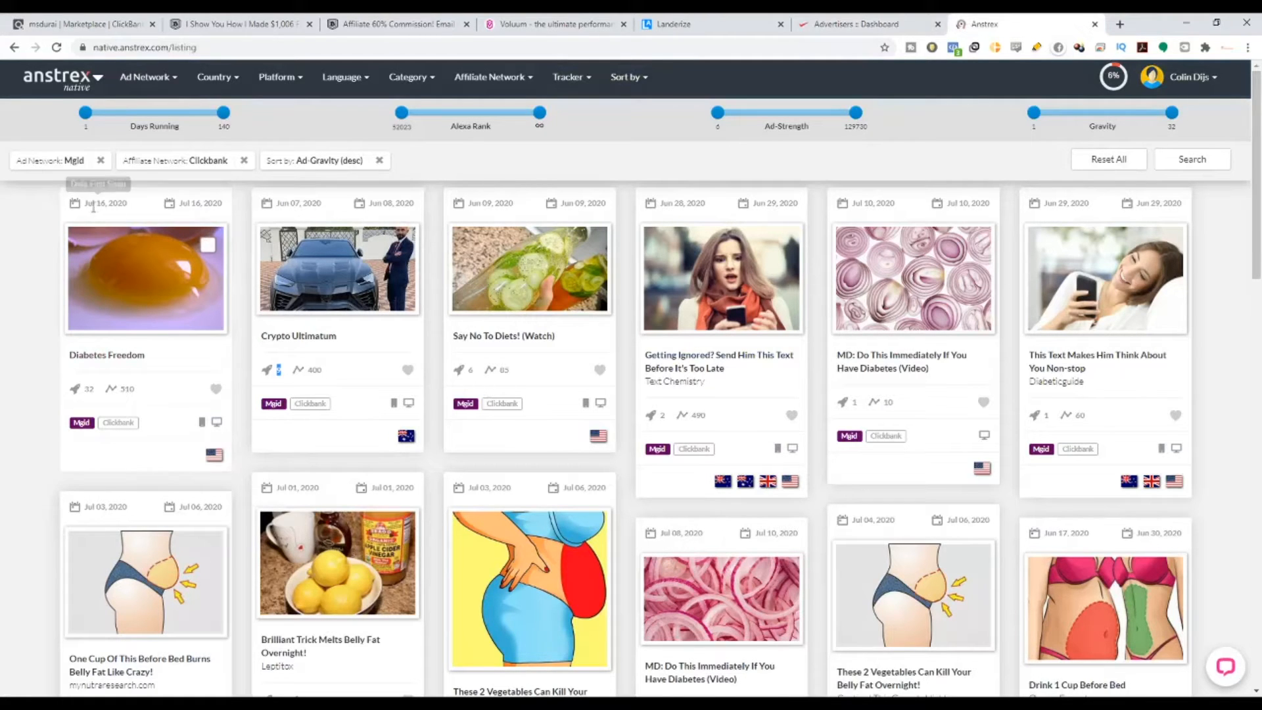
{"action": "left_click", "coordinate": [28, 20]}
{"action": "scroll", "coordinate": [444, 302], "scroll_direction": "up", "scroll_amount": 12}
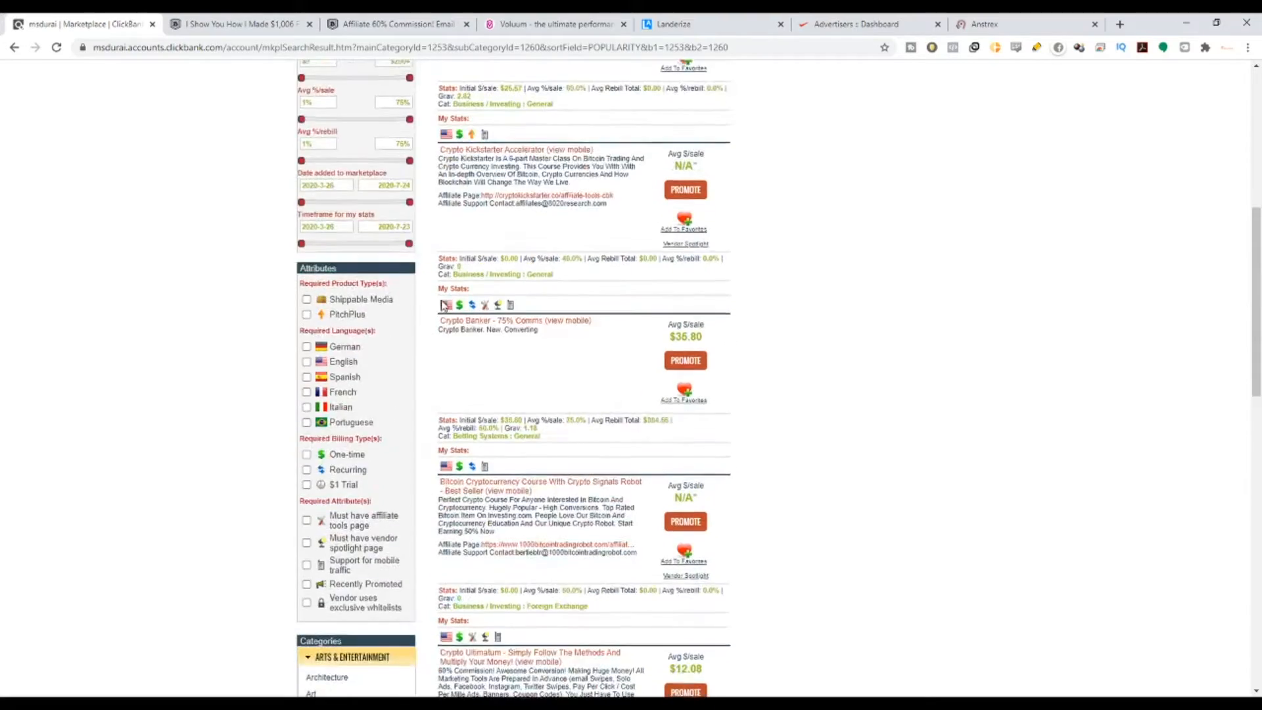
{"action": "left_click_drag", "start_coordinate": [717, 153], "coordinate": [590, 162]}
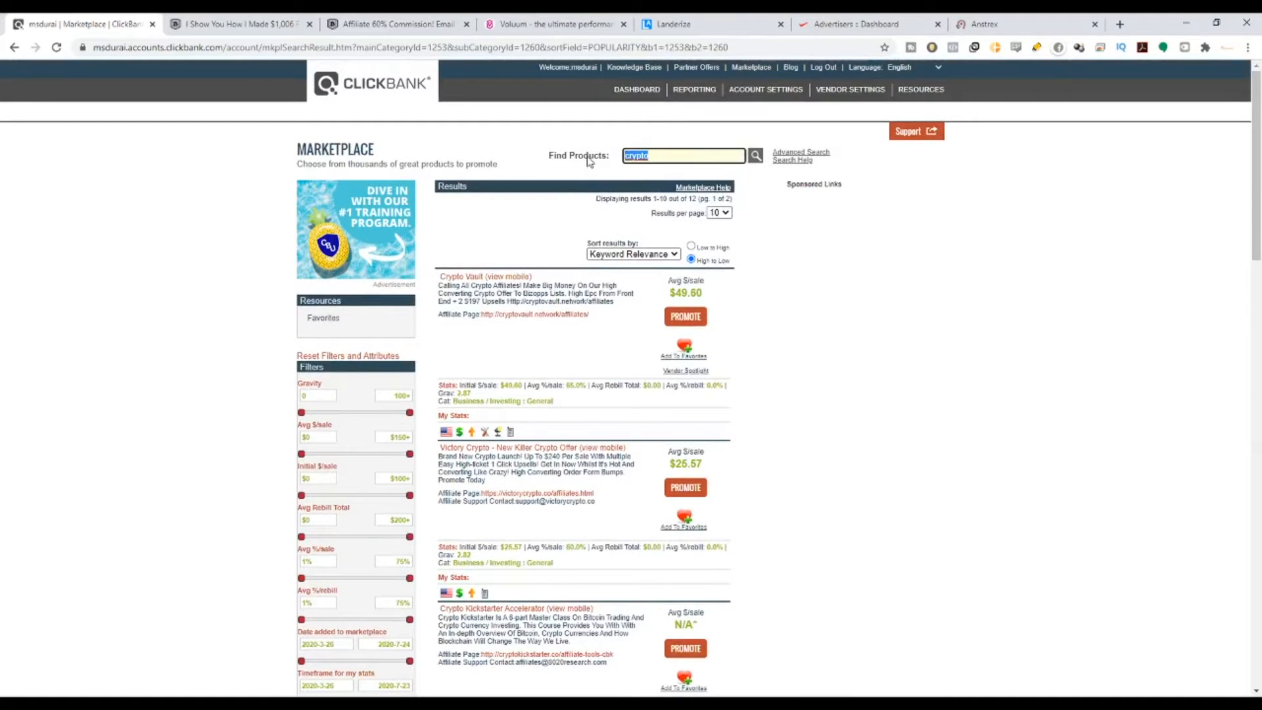
{"action": "type", "text": "Diabetes Freedom"}
{"action": "key", "text": "Return"}
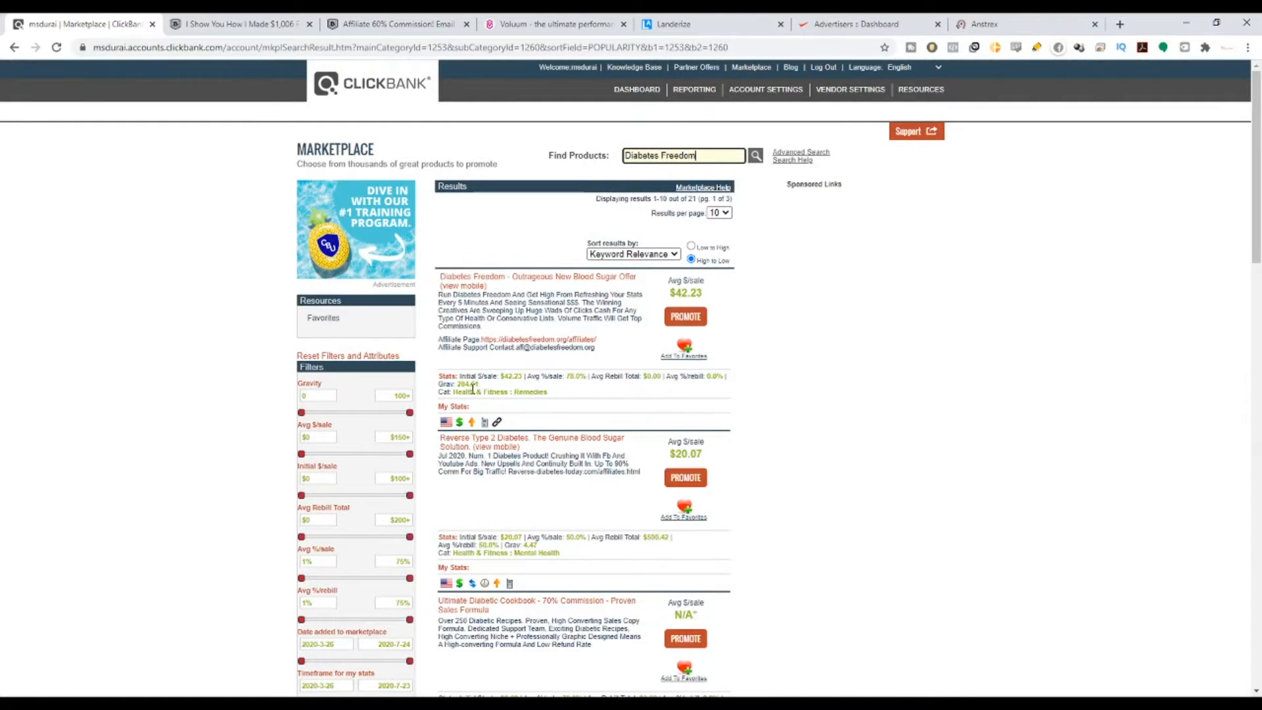
Step: Check the Diabetes Freedom offer's gravity and open its sales page and affiliate page in new tabs
{"action": "left_click_drag", "start_coordinate": [458, 385], "coordinate": [484, 391]}
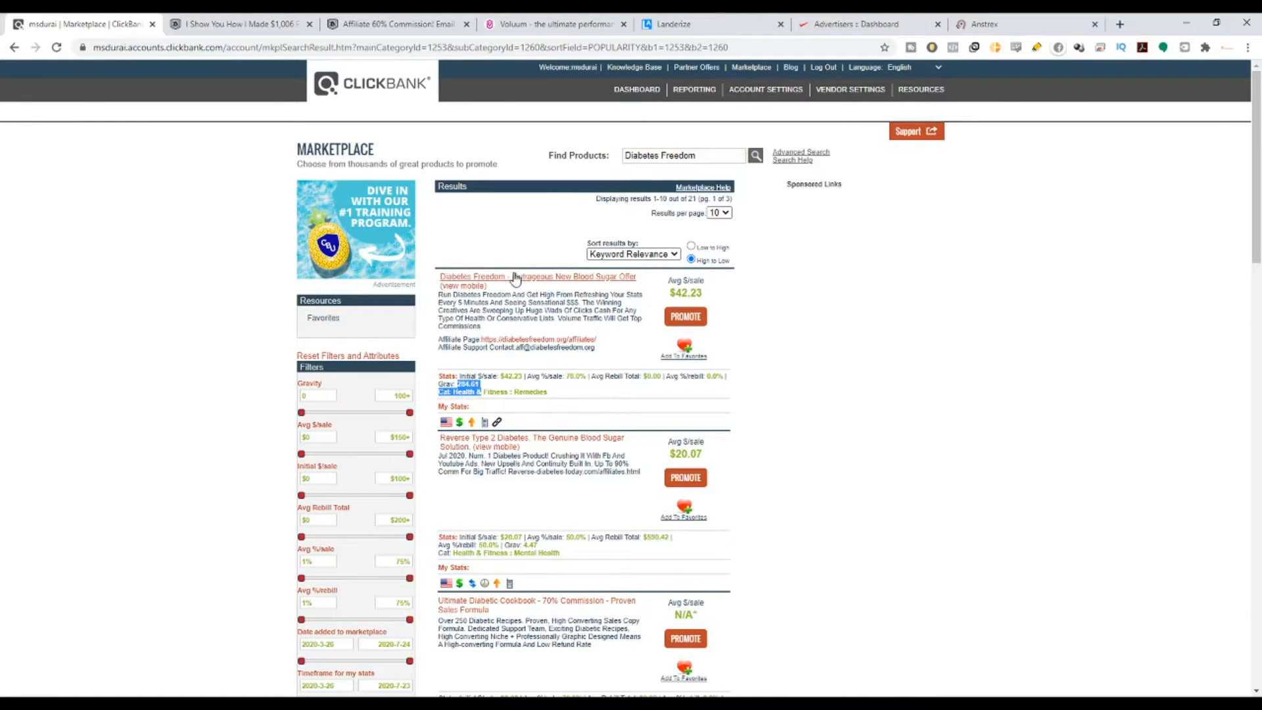
{"action": "middle_click", "coordinate": [537, 279]}
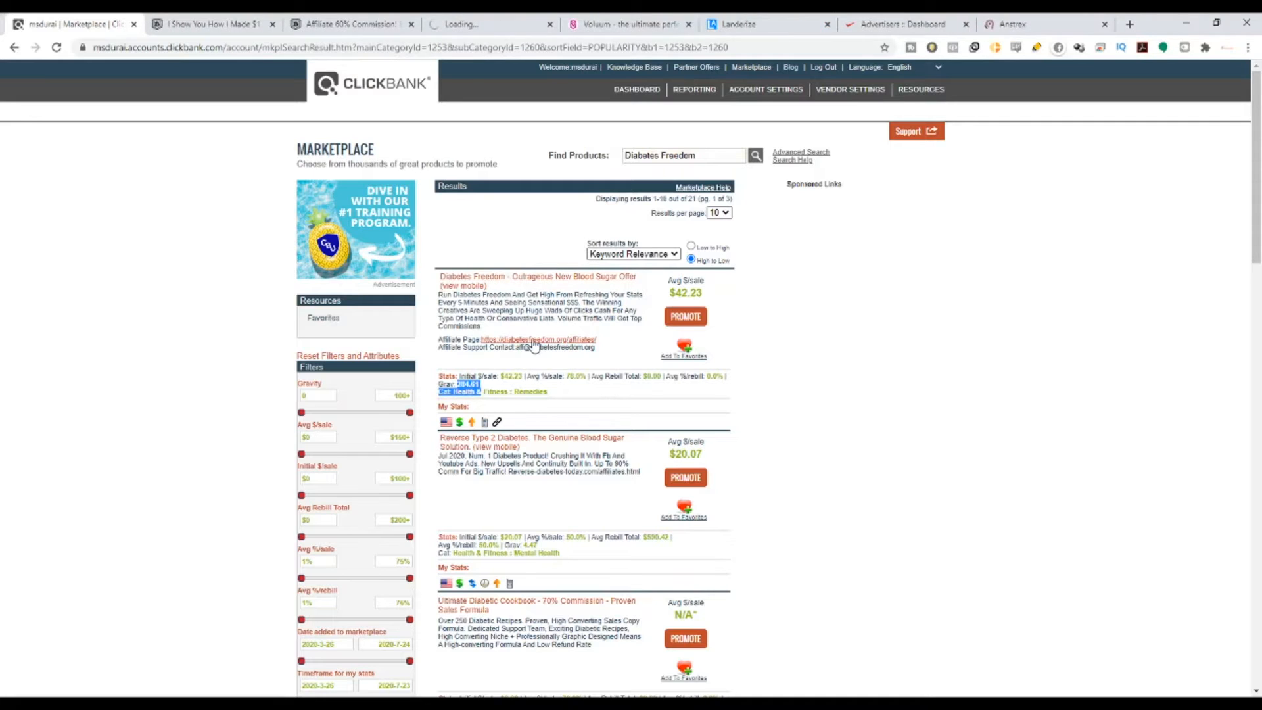
{"action": "middle_click", "coordinate": [529, 341]}
Step: Close the Crypto Ultimatum pages and look through the Diabetes Freedom sales page and its FAQs
{"action": "left_click", "coordinate": [366, 25]}
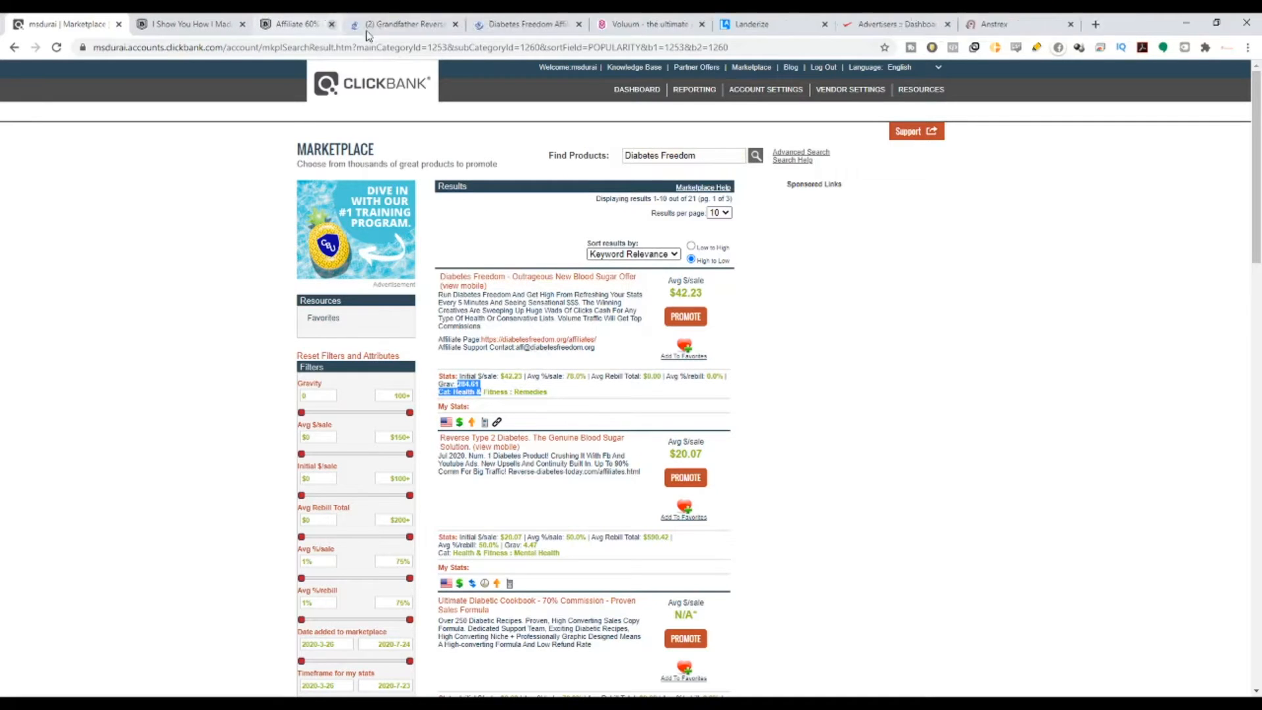
{"action": "left_click", "coordinate": [243, 24]}
{"action": "left_click", "coordinate": [217, 28]}
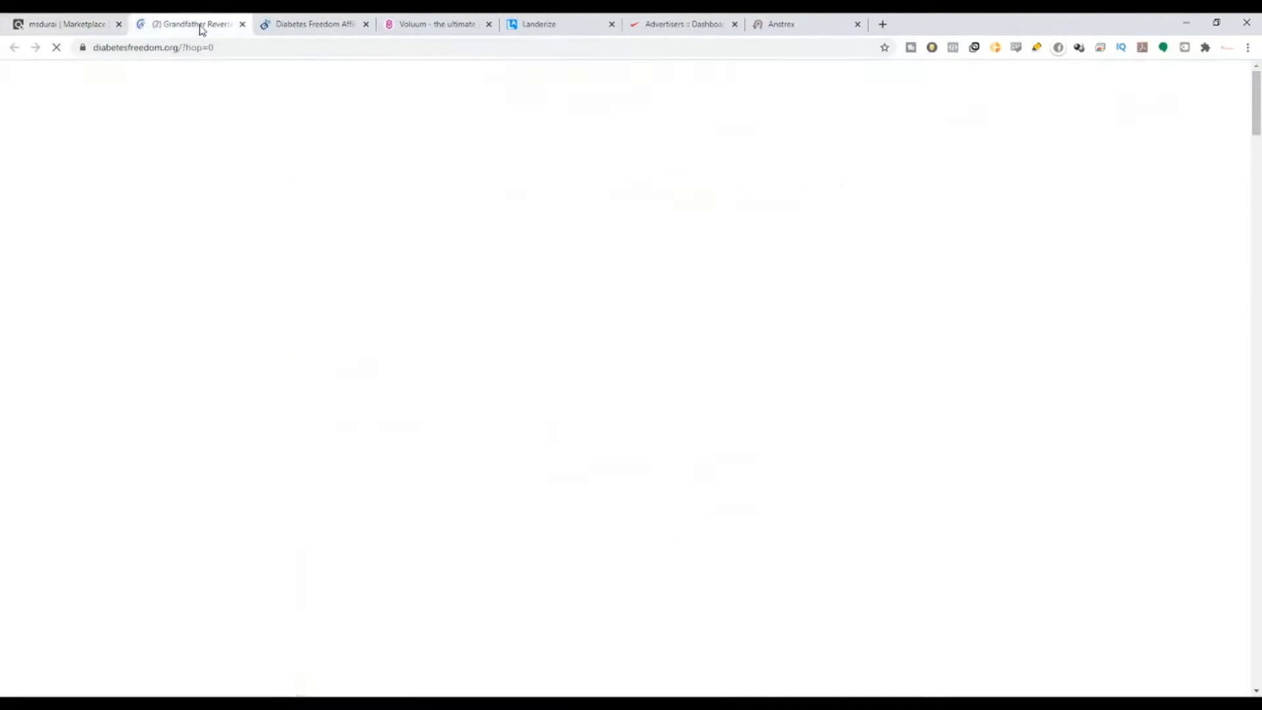
{"action": "scroll", "coordinate": [777, 301], "scroll_direction": "down", "scroll_amount": 5}
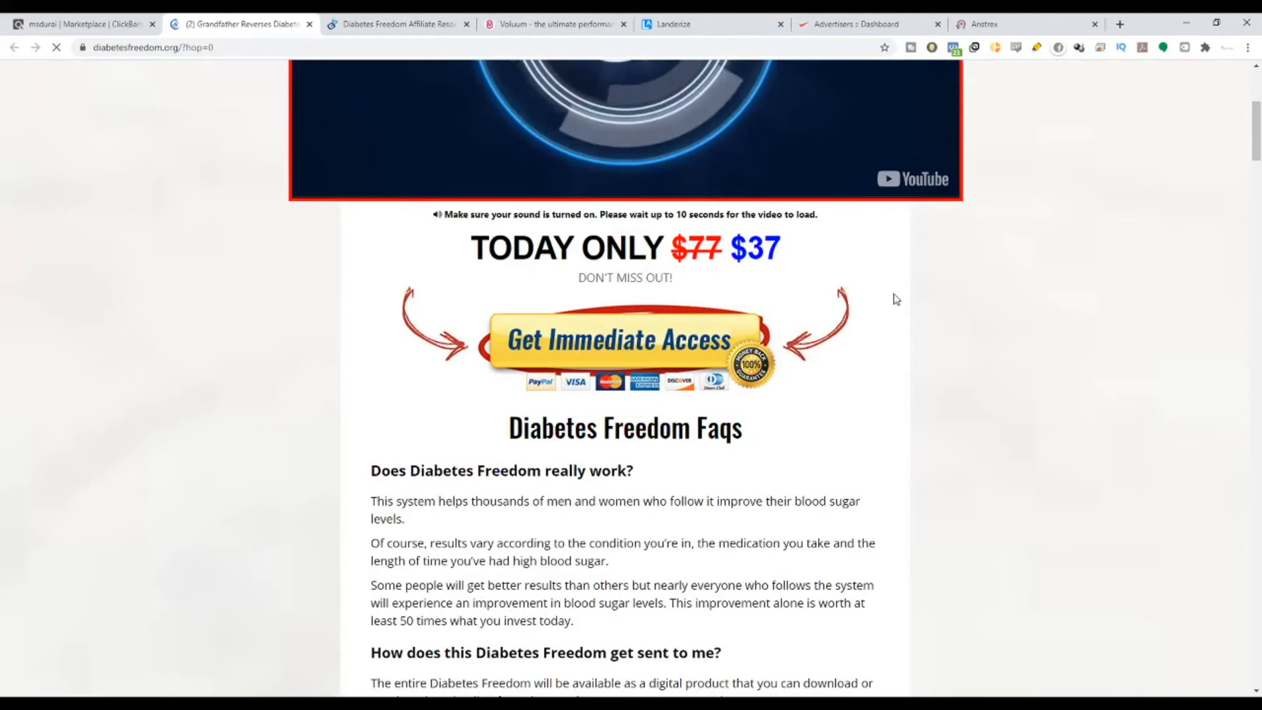
{"action": "left_click_drag", "start_coordinate": [1255, 125], "coordinate": [1232, 178]}
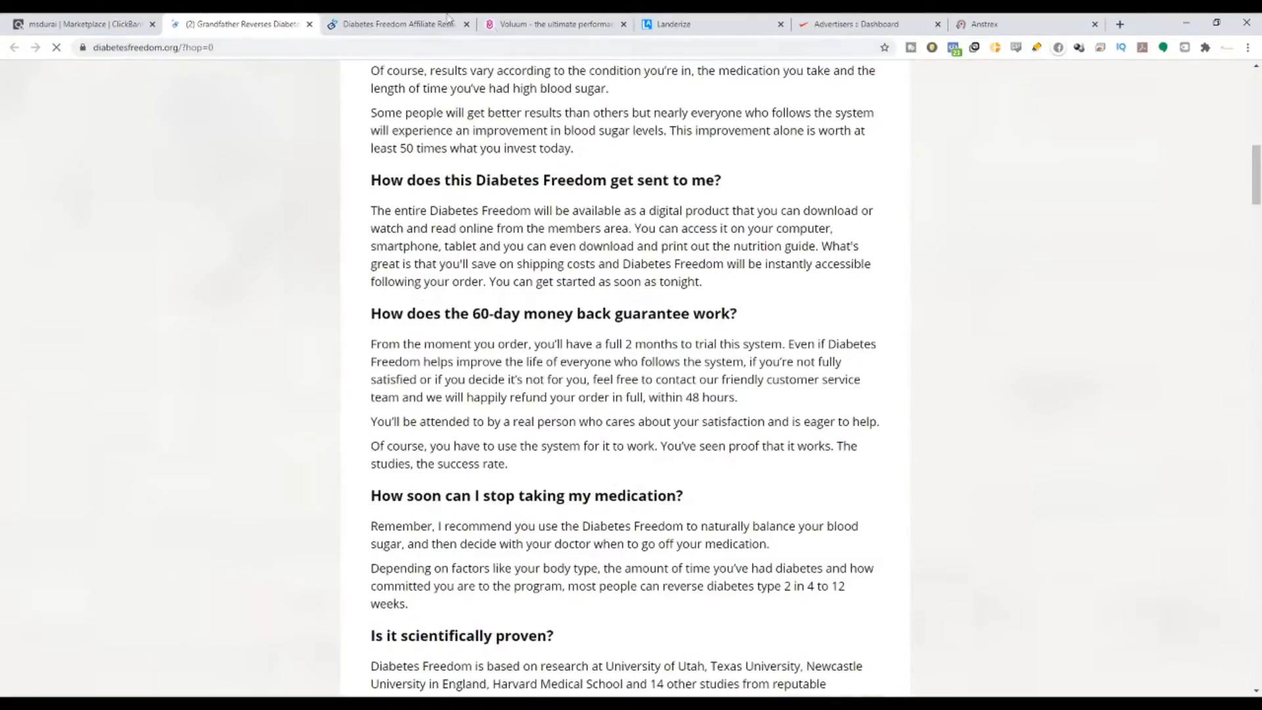
Step: Read the Diabetes Freedom affiliate page for the target demographics and the countries to avoid or target
{"action": "left_click", "coordinate": [398, 24]}
{"action": "scroll", "coordinate": [405, 383], "scroll_direction": "down", "scroll_amount": 7}
{"action": "scroll", "coordinate": [405, 383], "scroll_direction": "up", "scroll_amount": 7}
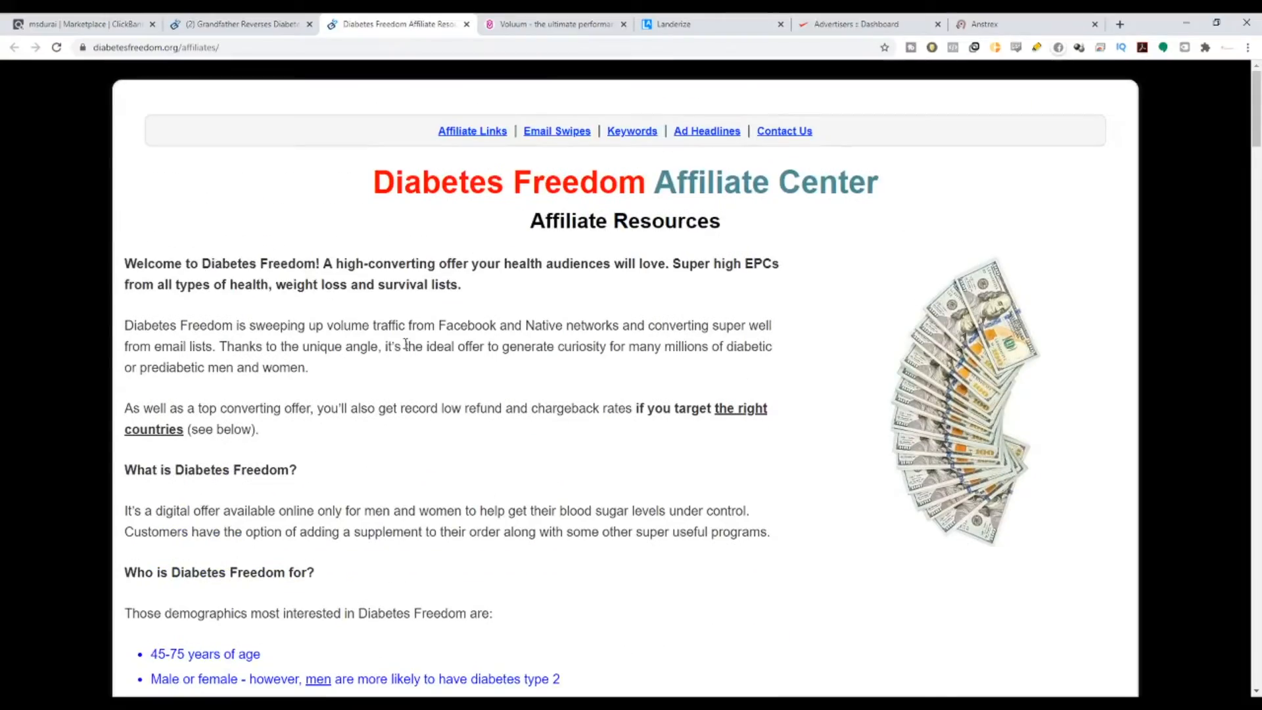
{"action": "scroll", "coordinate": [406, 383], "scroll_direction": "down", "scroll_amount": 5}
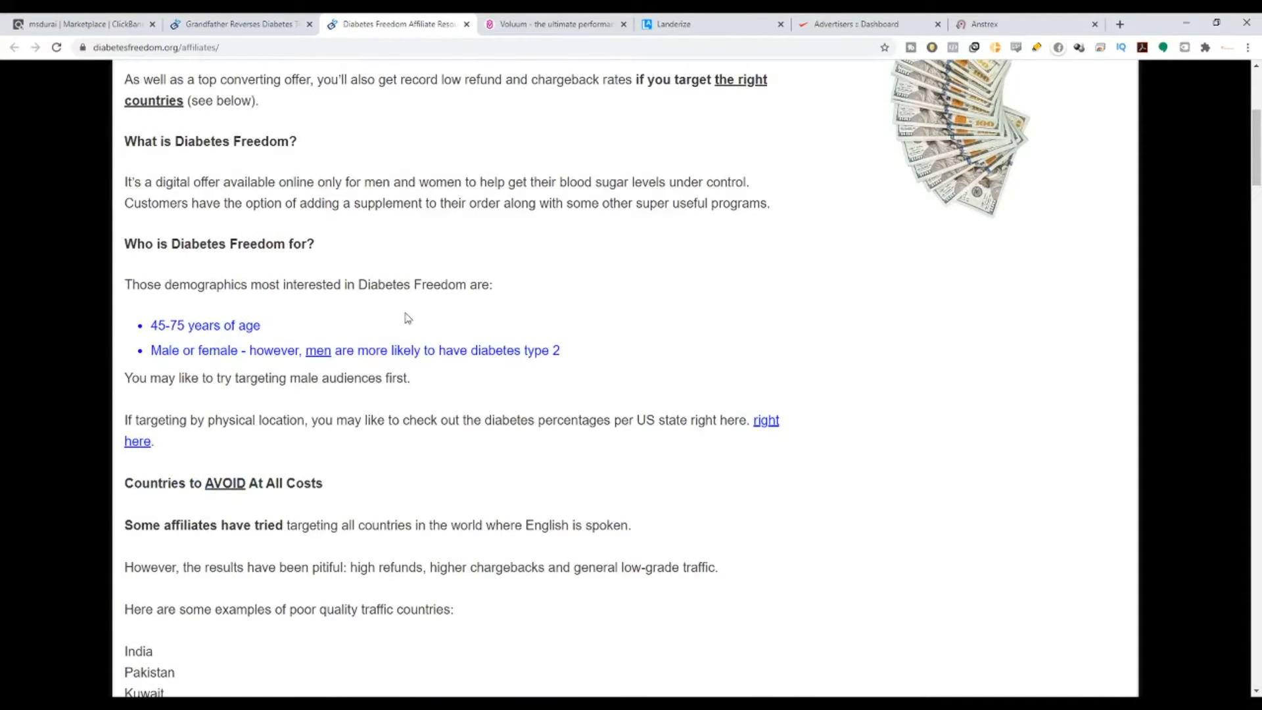
{"action": "scroll", "coordinate": [324, 414], "scroll_direction": "down", "scroll_amount": 1}
{"action": "left_click_drag", "start_coordinate": [633, 375], "coordinate": [693, 358]}
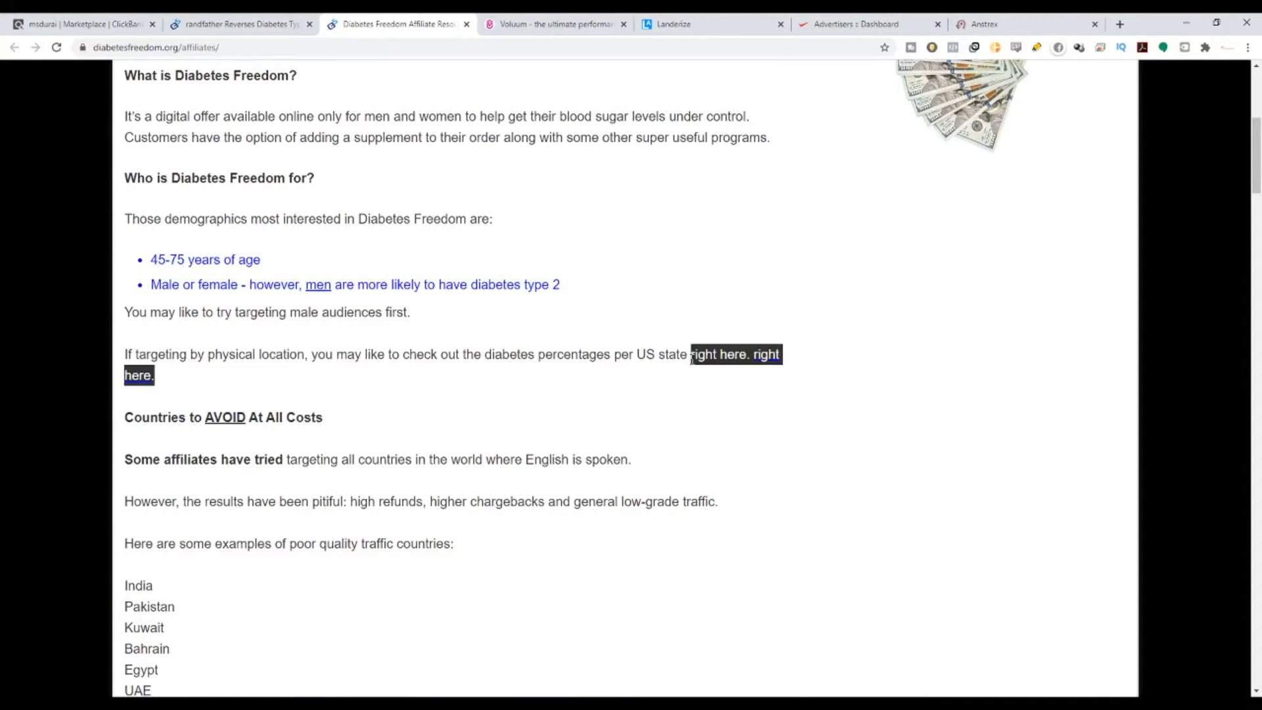
{"action": "scroll", "coordinate": [374, 417], "scroll_direction": "down", "scroll_amount": 2}
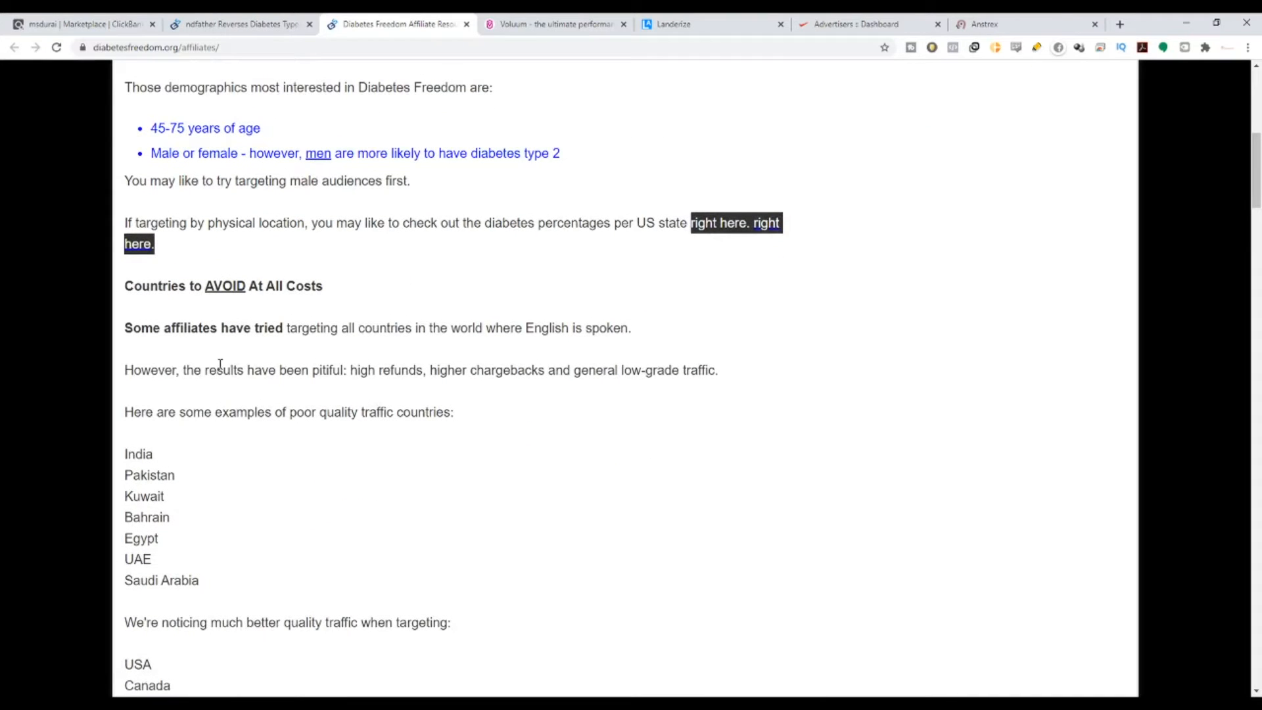
{"action": "left_click_drag", "start_coordinate": [185, 412], "coordinate": [446, 412]}
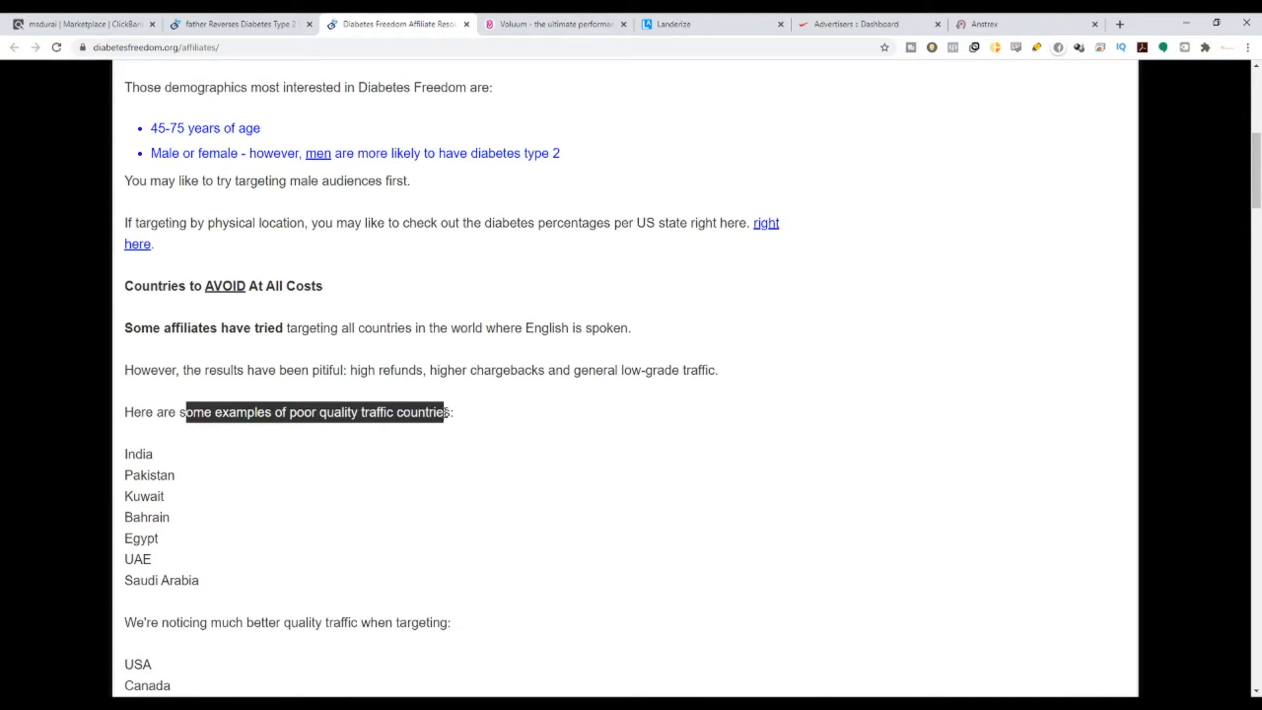
{"action": "scroll", "coordinate": [451, 460], "scroll_direction": "down", "scroll_amount": 4}
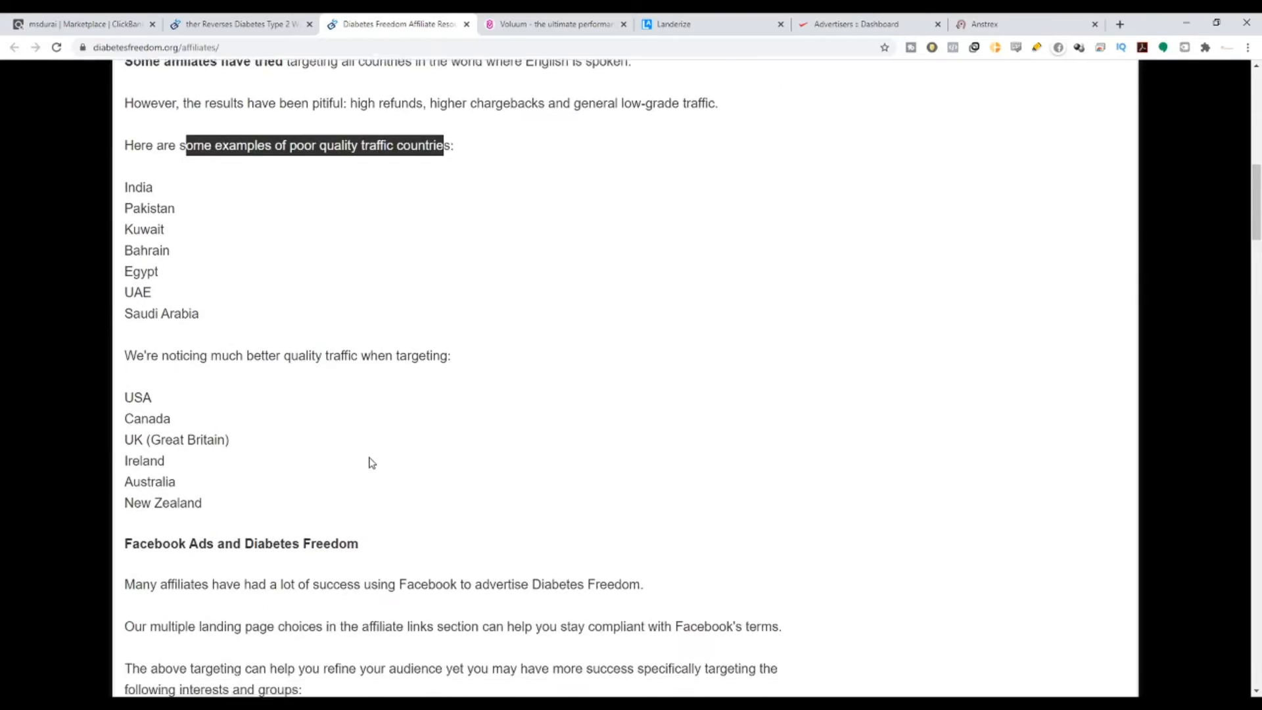
Step: Skim the rest of the affiliate page for commissions, affiliate links and email swipes, and return to the ClickBank marketplace
{"action": "scroll", "coordinate": [371, 462], "scroll_direction": "down", "scroll_amount": 13}
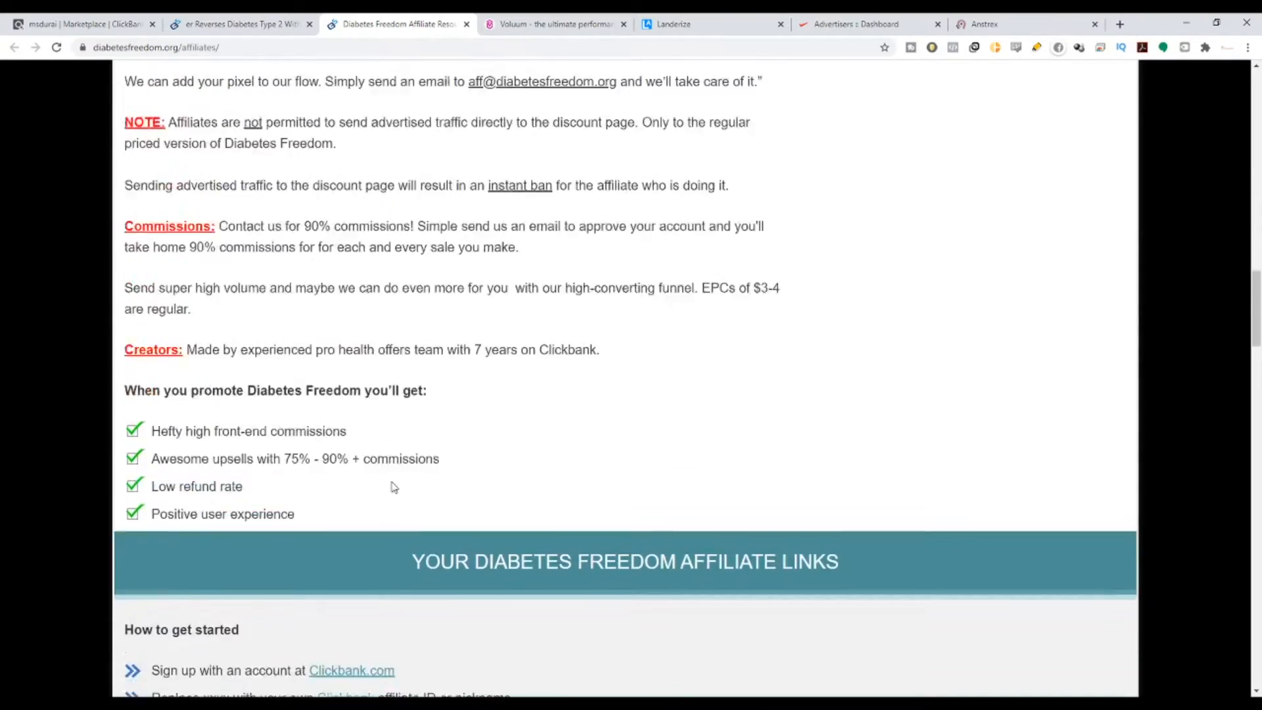
{"action": "scroll", "coordinate": [394, 487], "scroll_direction": "down", "scroll_amount": 10}
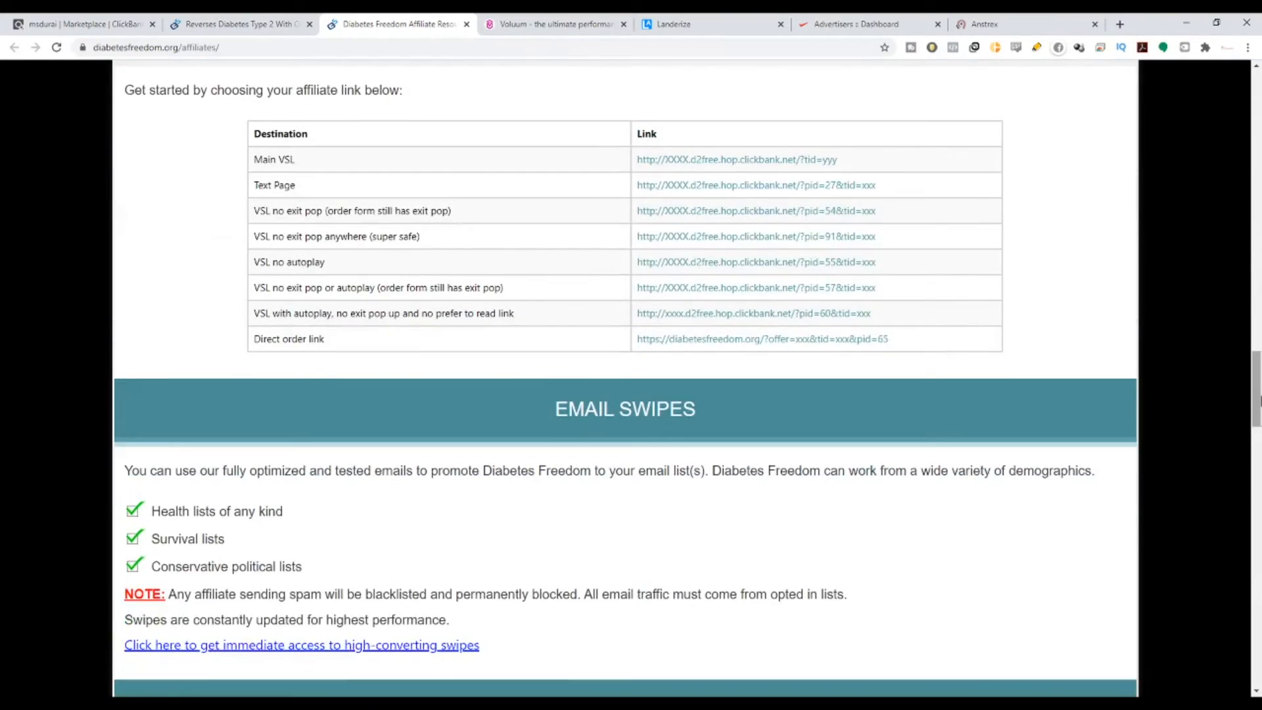
{"action": "left_click_drag", "start_coordinate": [1261, 401], "coordinate": [1260, 112]}
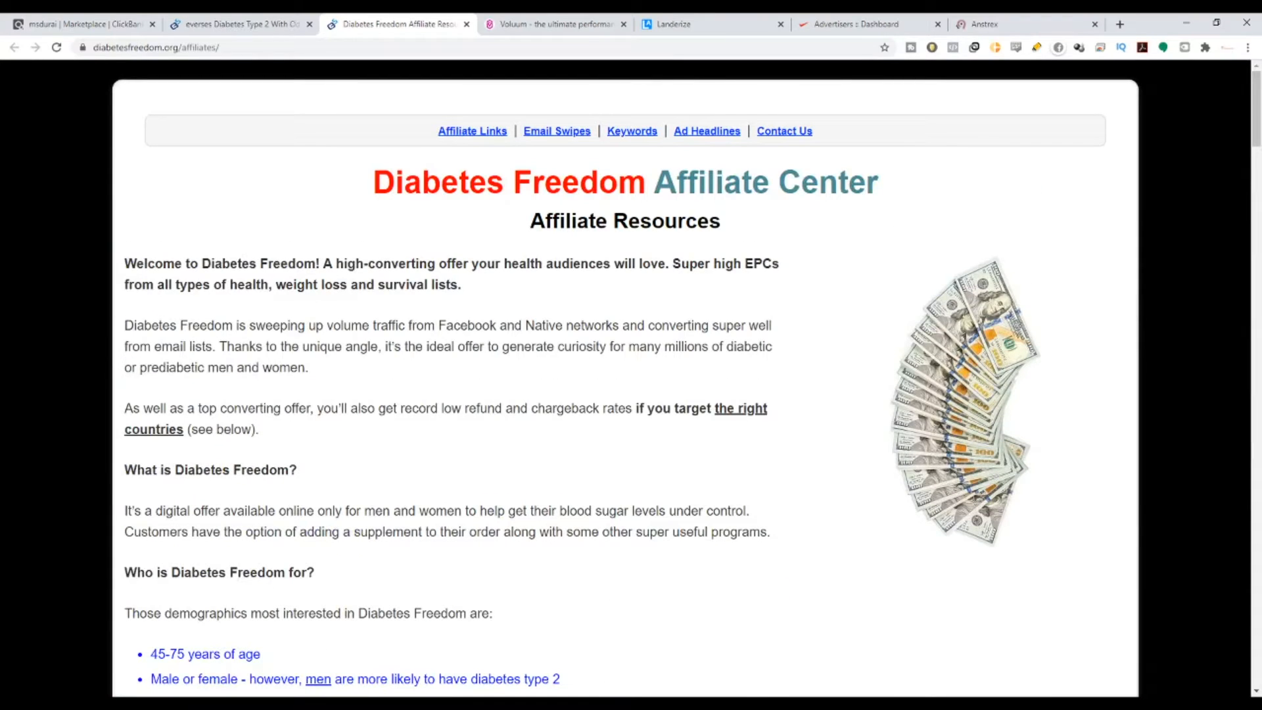
{"action": "left_click", "coordinate": [48, 22]}
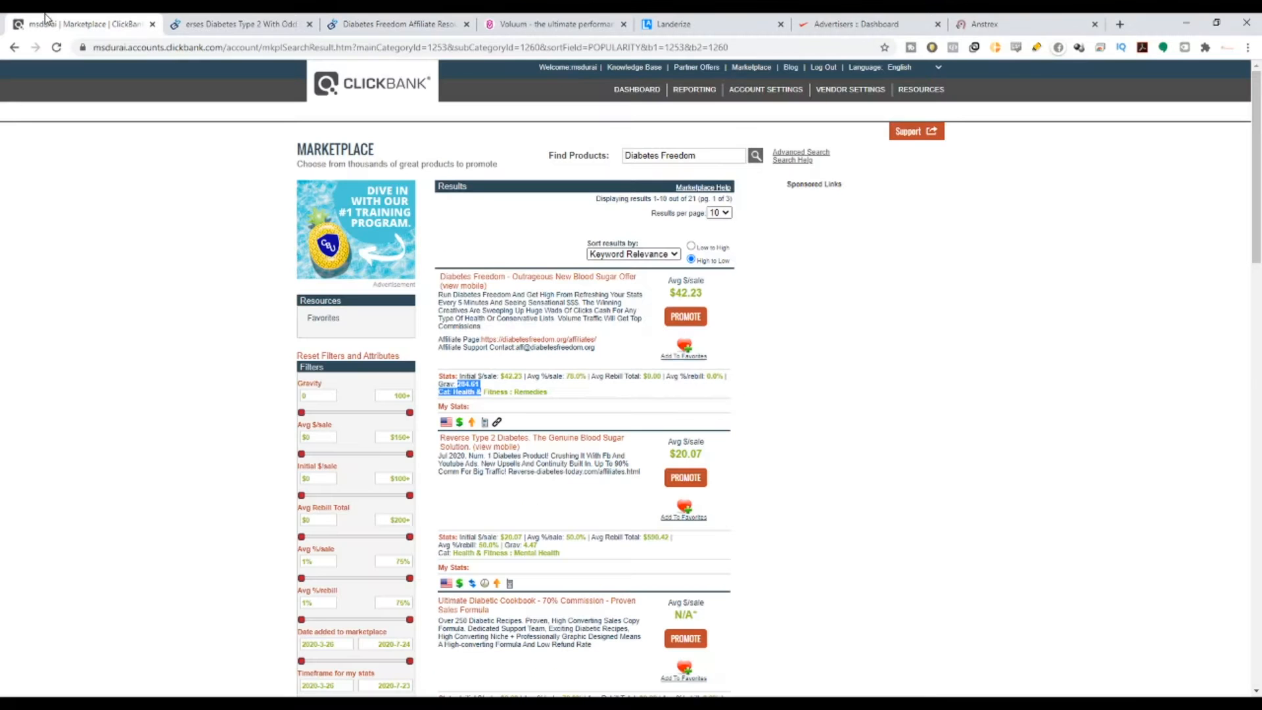
{"action": "left_click", "coordinate": [545, 298]}
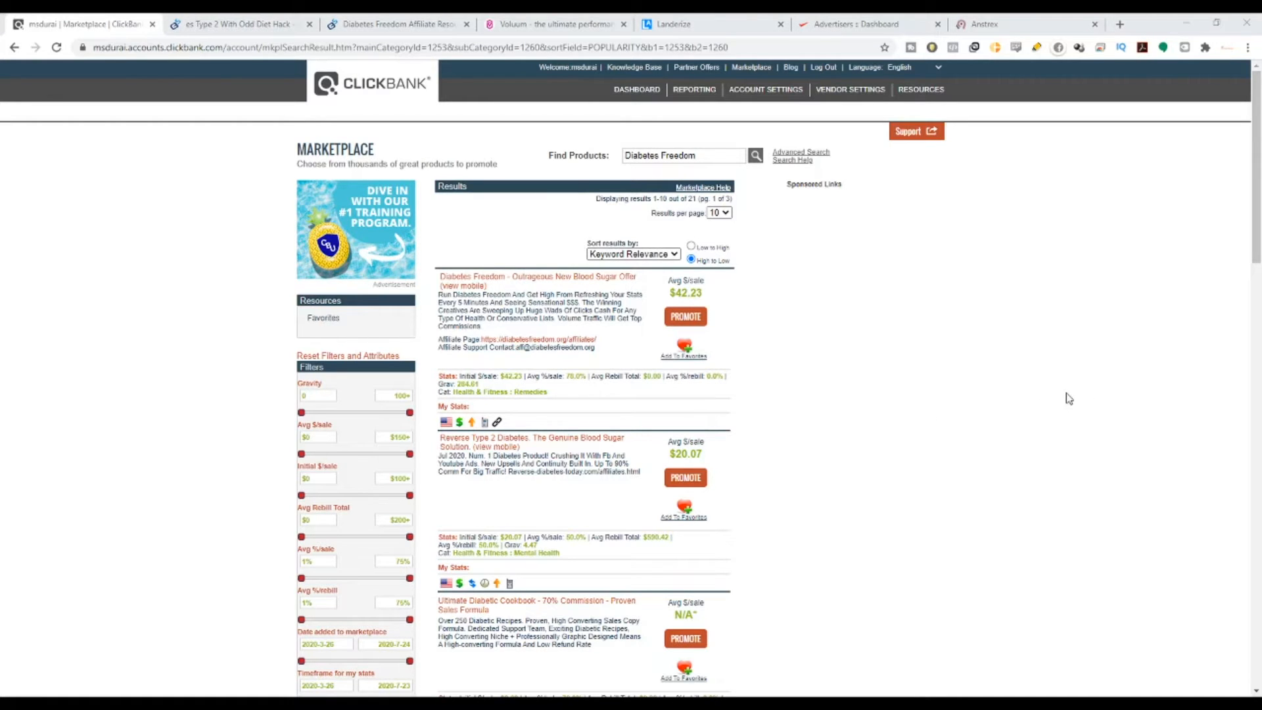
Step: Switch to Voluum, start a new offer and set its affiliate network to ClickBank
{"action": "left_click", "coordinate": [564, 19]}
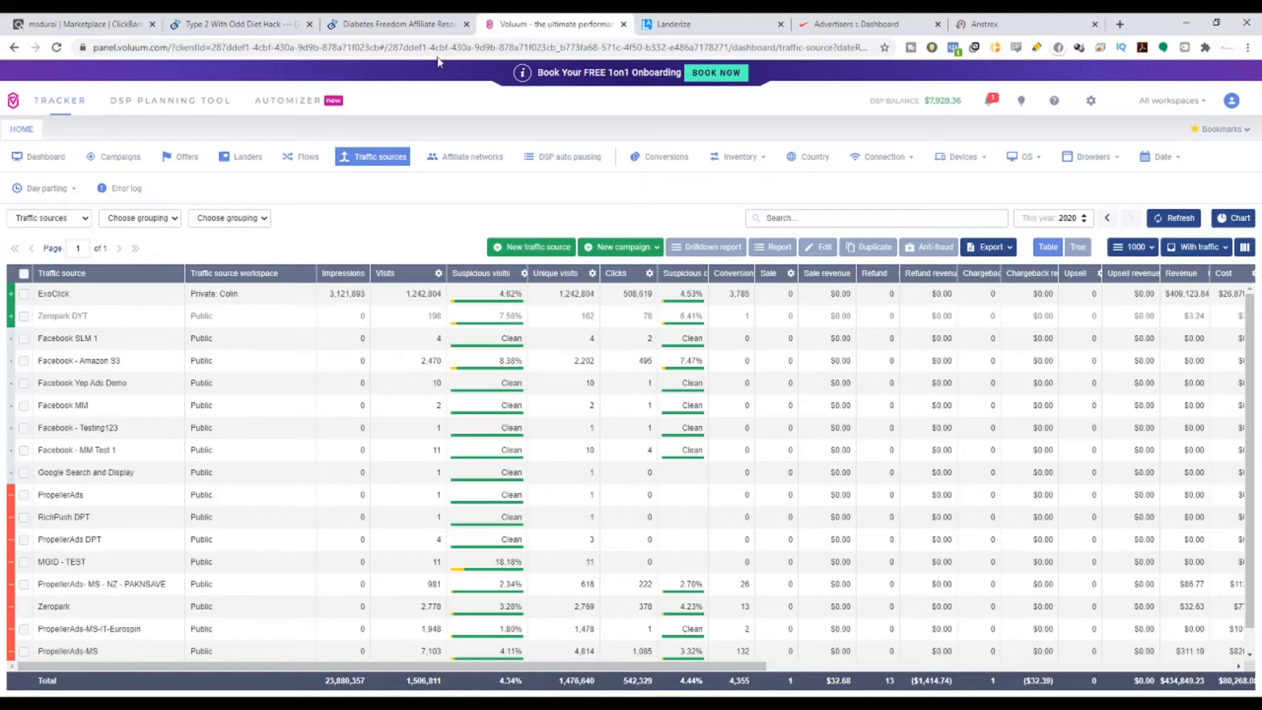
{"action": "left_click", "coordinate": [168, 157]}
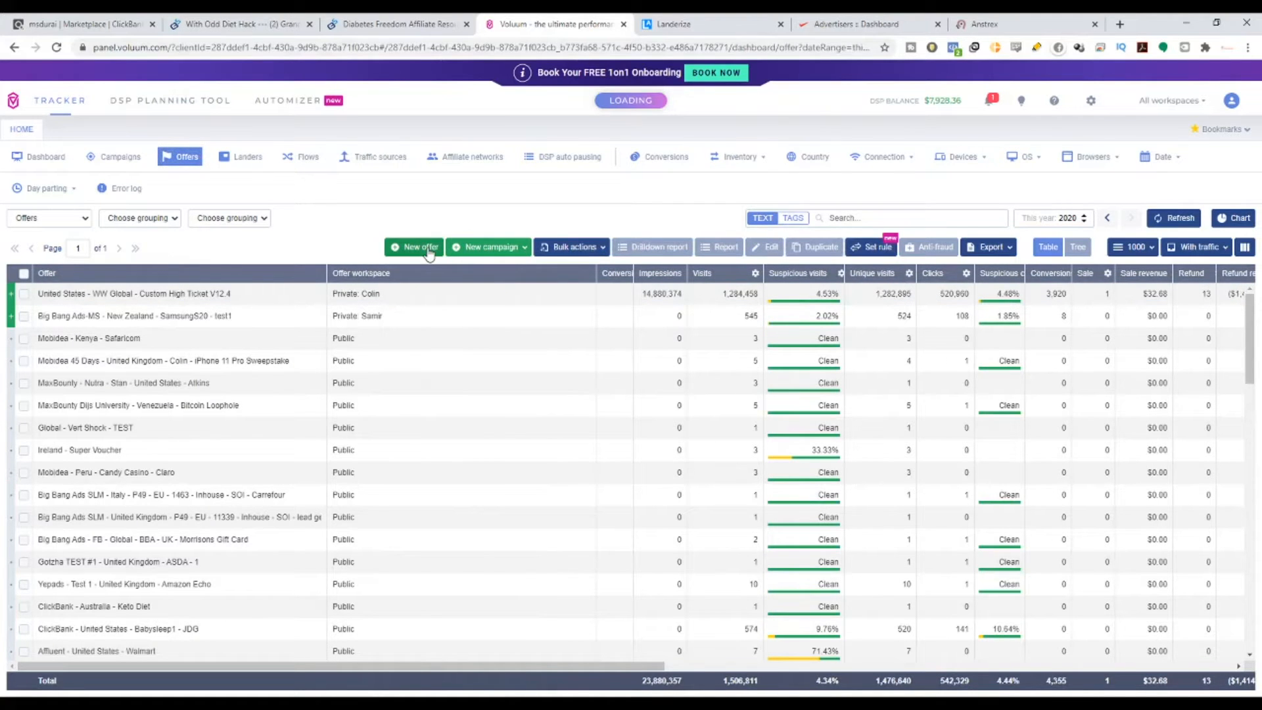
{"action": "left_click", "coordinate": [417, 247]}
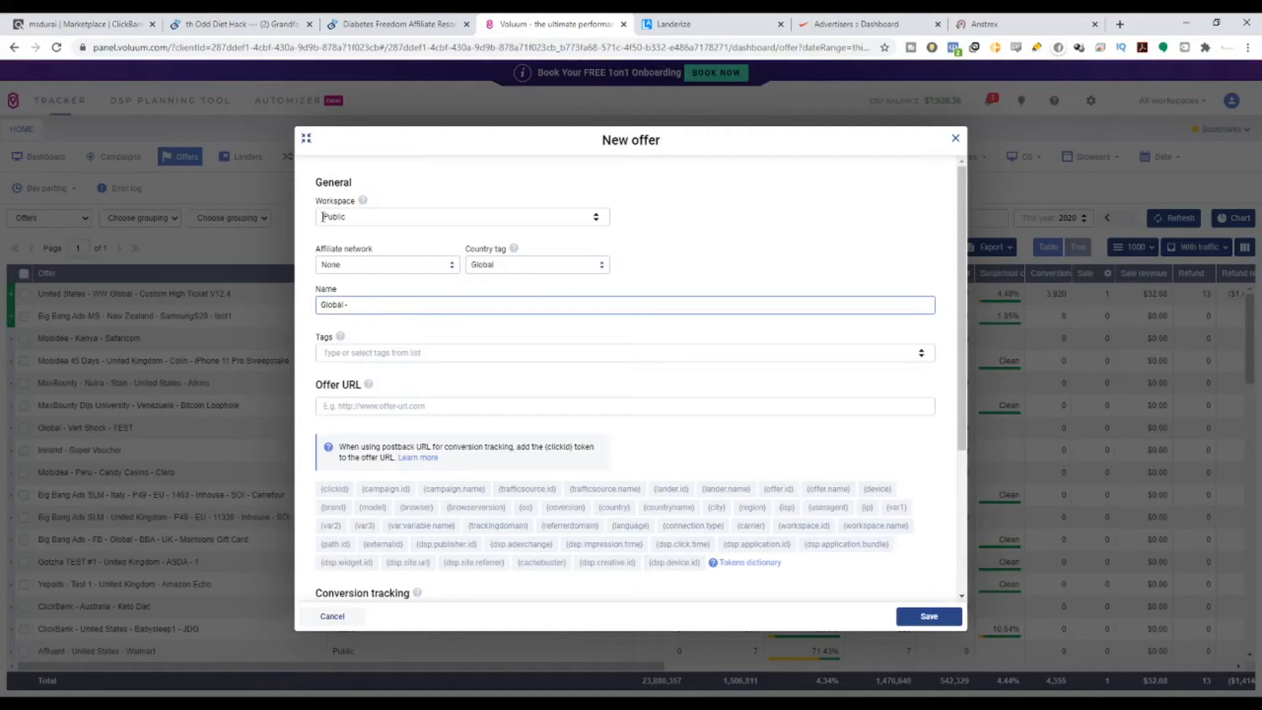
{"action": "left_click", "coordinate": [332, 264]}
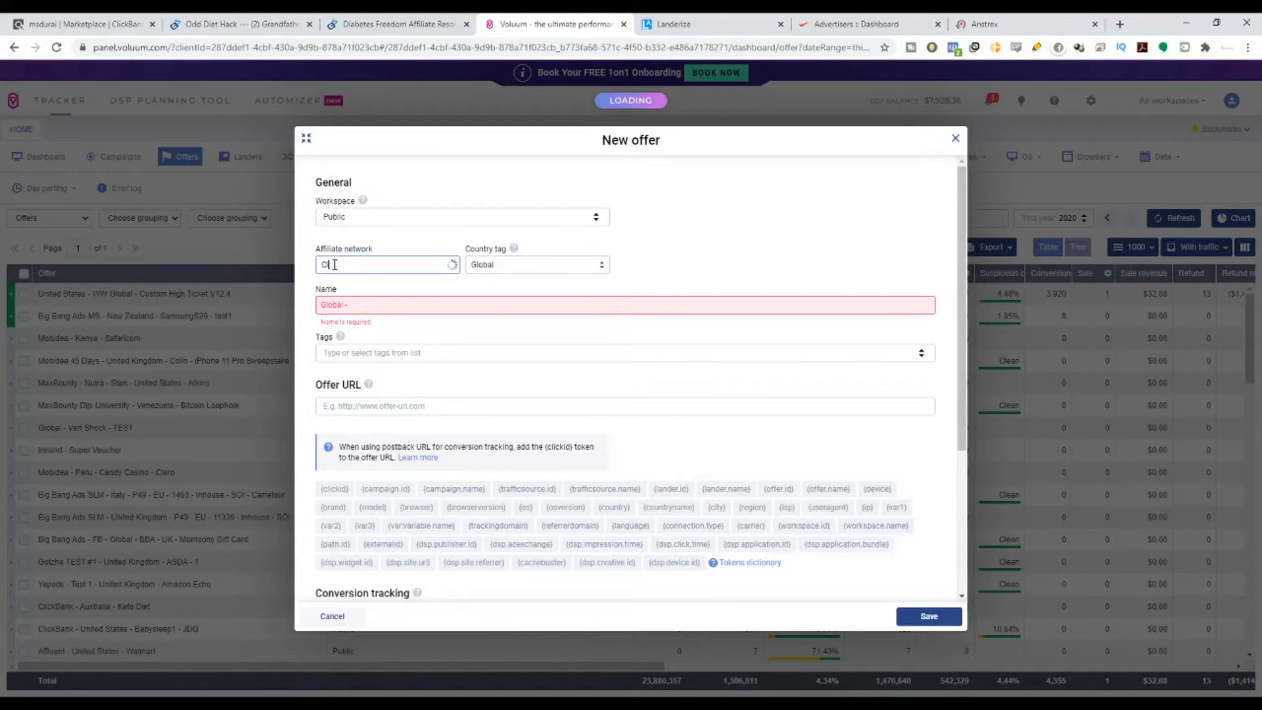
{"action": "type", "text": "Click"}
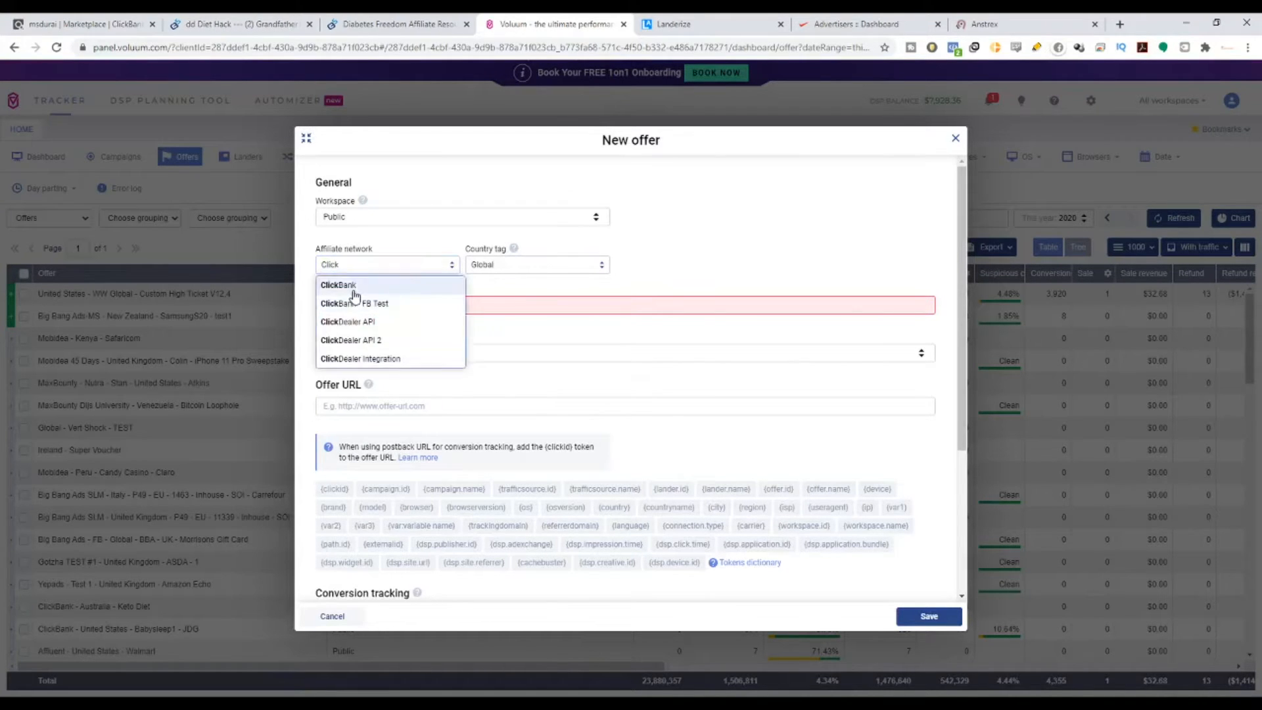
{"action": "left_click", "coordinate": [343, 281]}
Step: Check the Diabetes Freedom ad's target country in Anstrex and set the new Voluum offer's country tag to United States
{"action": "left_click", "coordinate": [501, 265]}
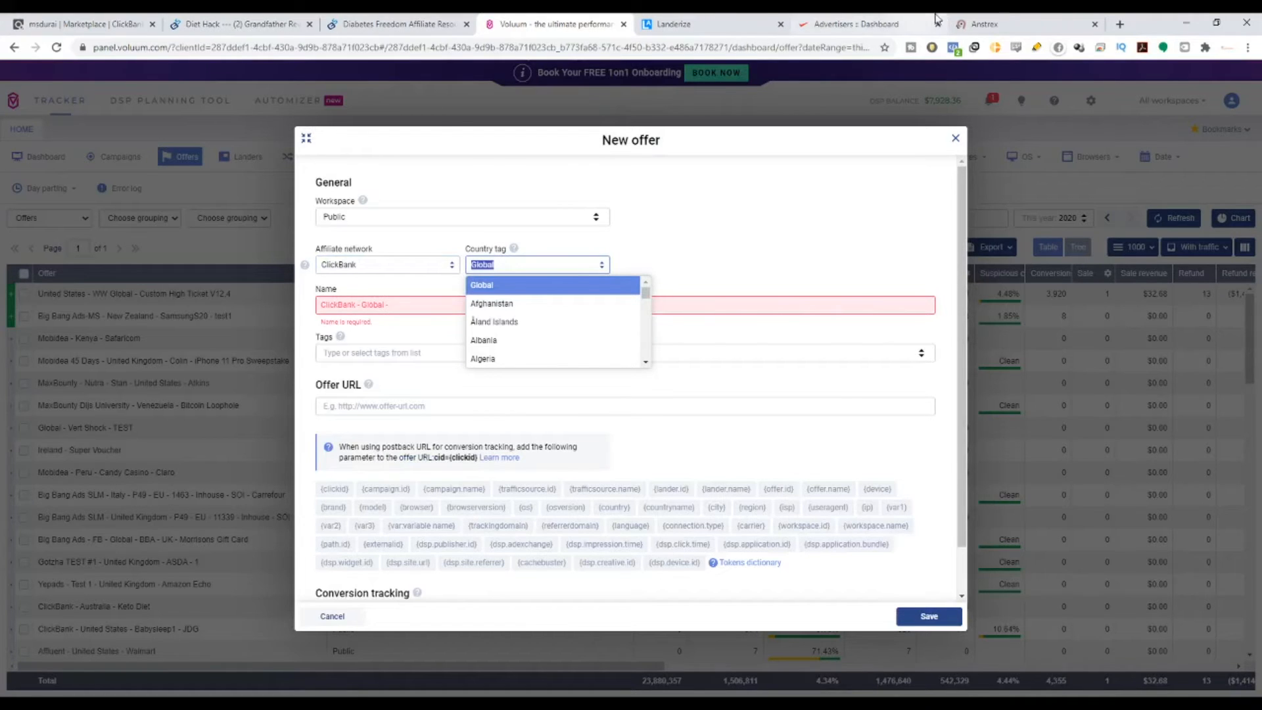
{"action": "left_click", "coordinate": [986, 24]}
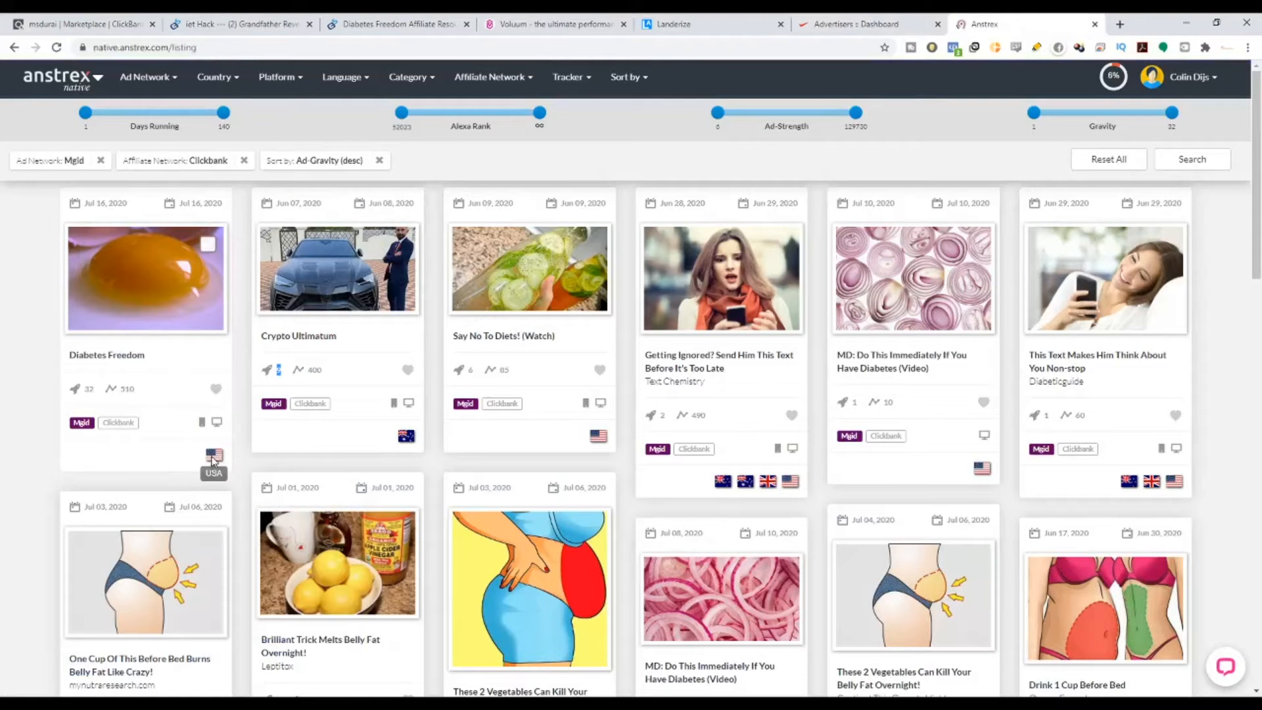
{"action": "left_click", "coordinate": [556, 24]}
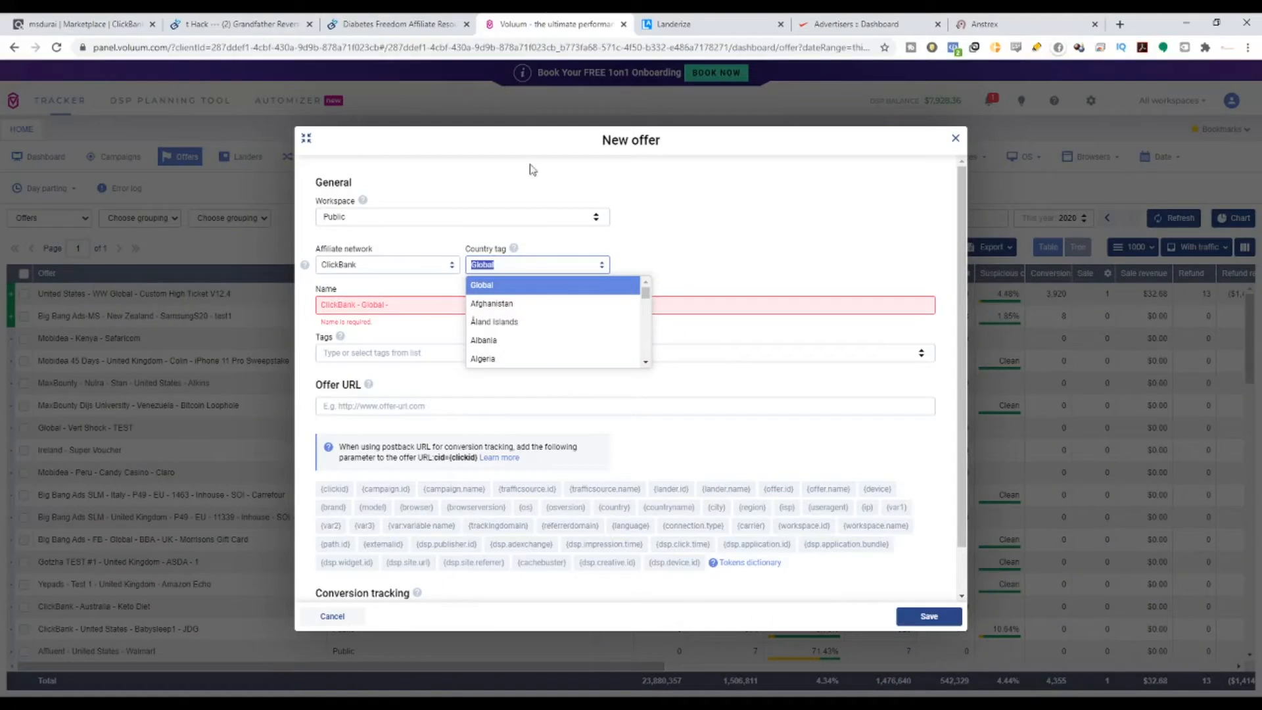
{"action": "type", "text": "united"}
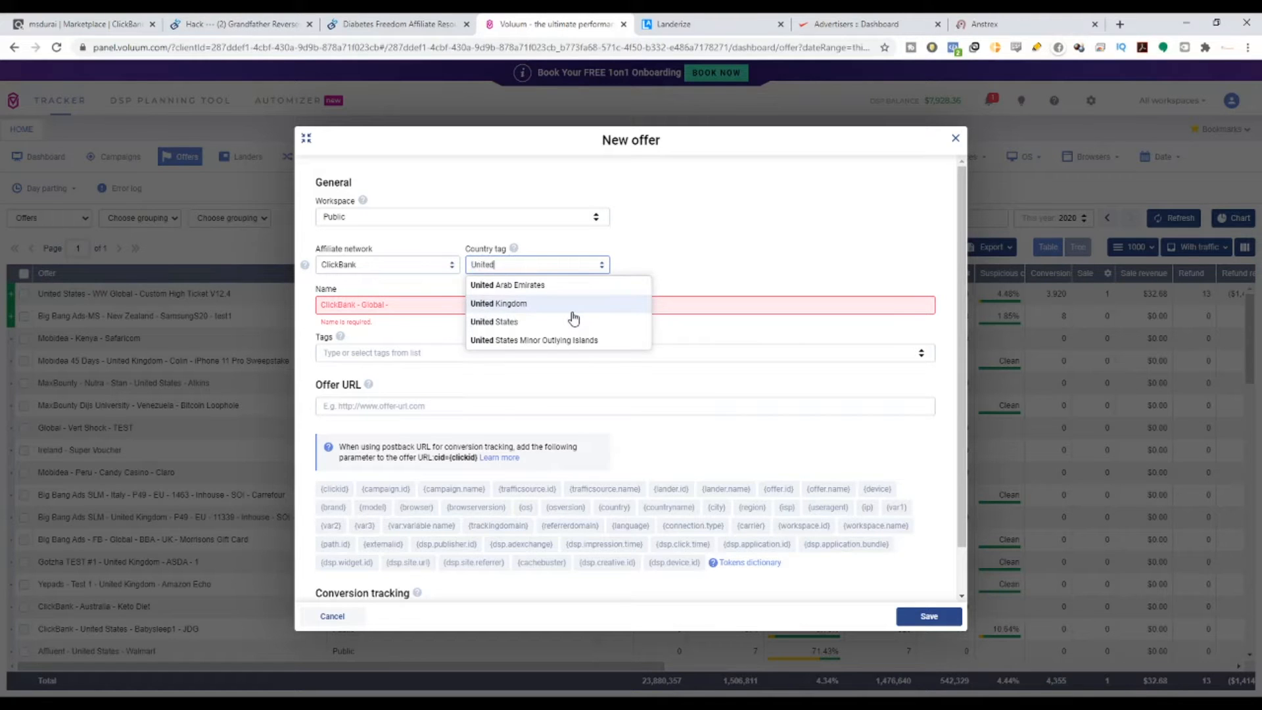
{"action": "left_click", "coordinate": [574, 332]}
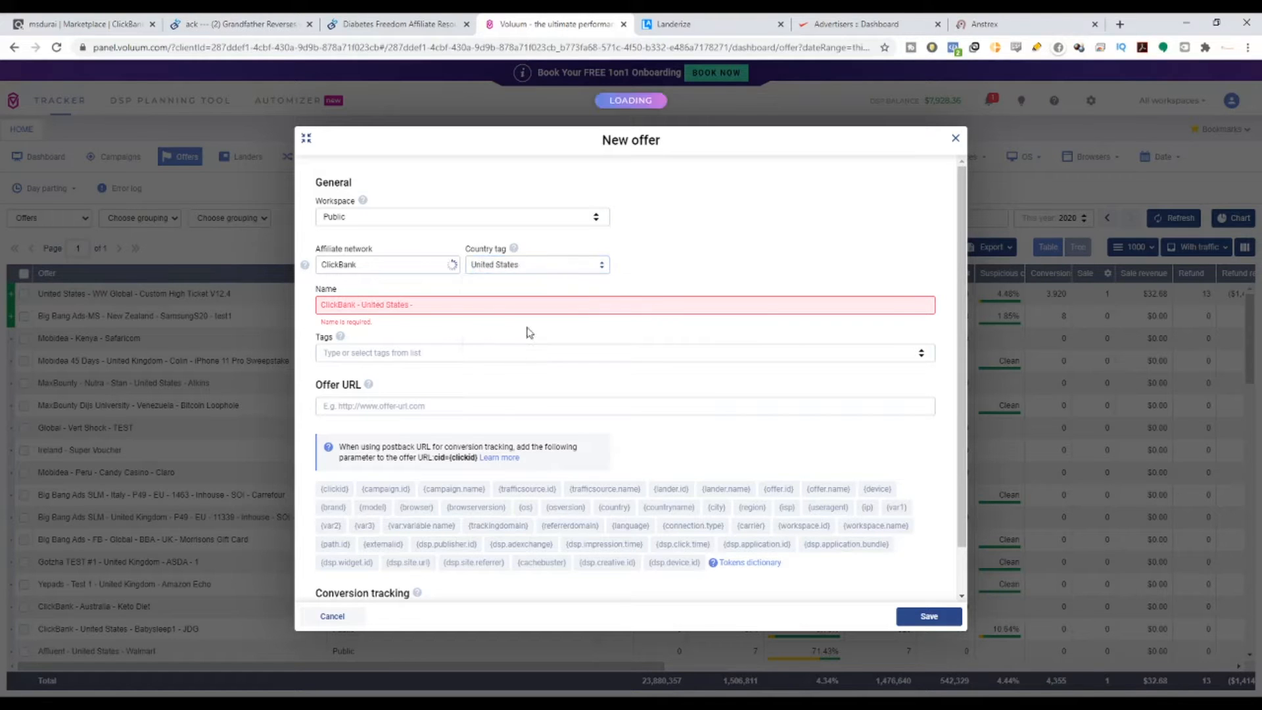
Step: Name the offer Diabetes Freedom, followed by a person's first name in parentheses
{"action": "left_click", "coordinate": [452, 299]}
{"action": "type", "text": "Diabetes "}
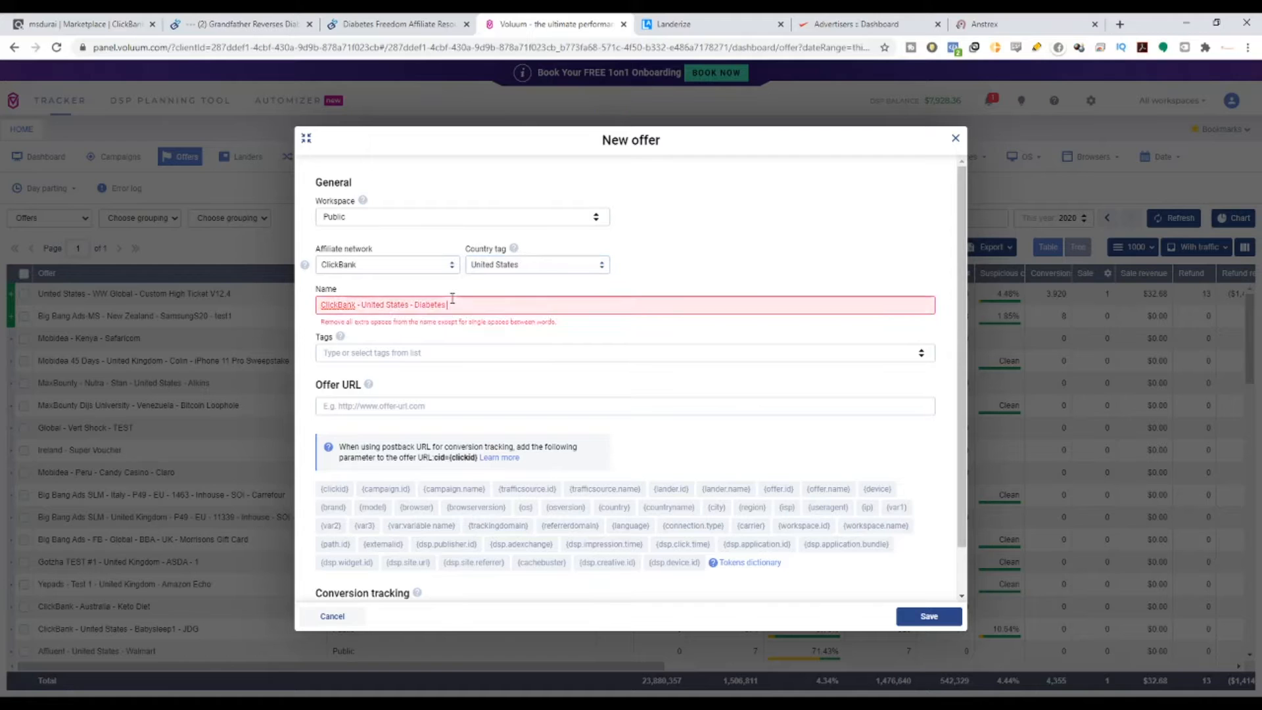
{"action": "type", "text": "F"}
{"action": "type", "text": "ree"}
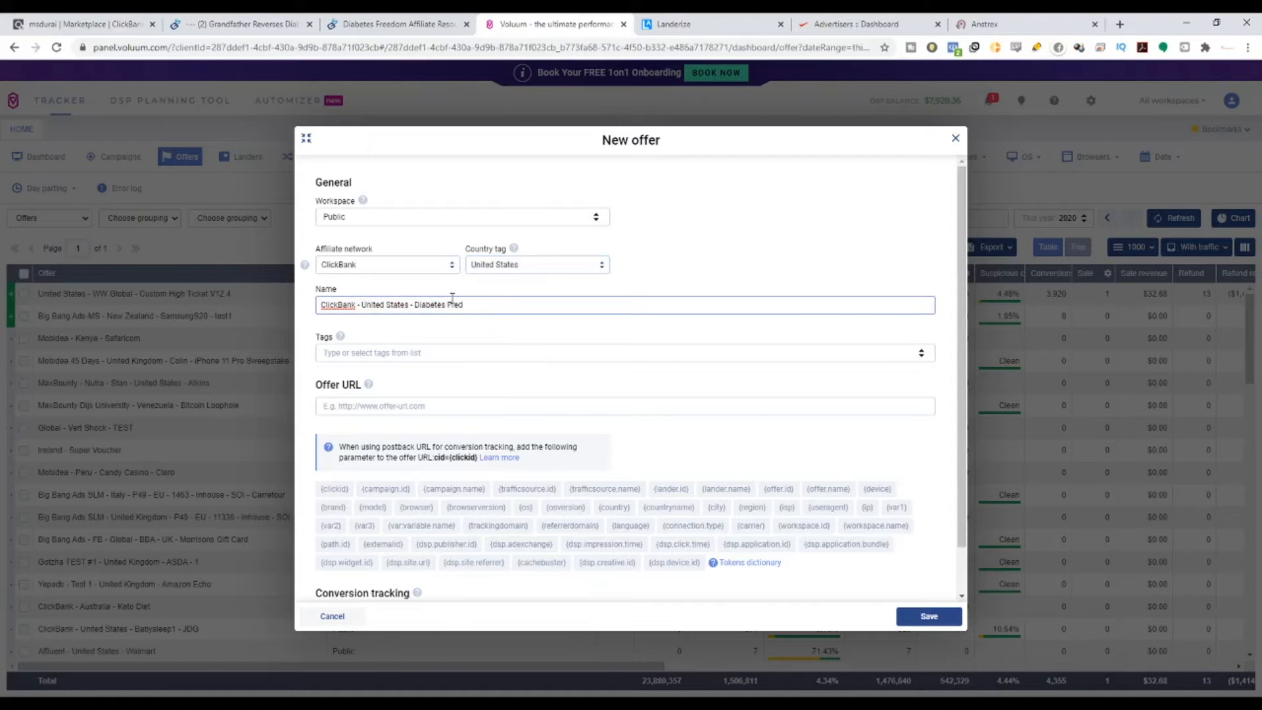
{"action": "type", "text": "d"}
{"action": "type", "text": "om(Pray"}
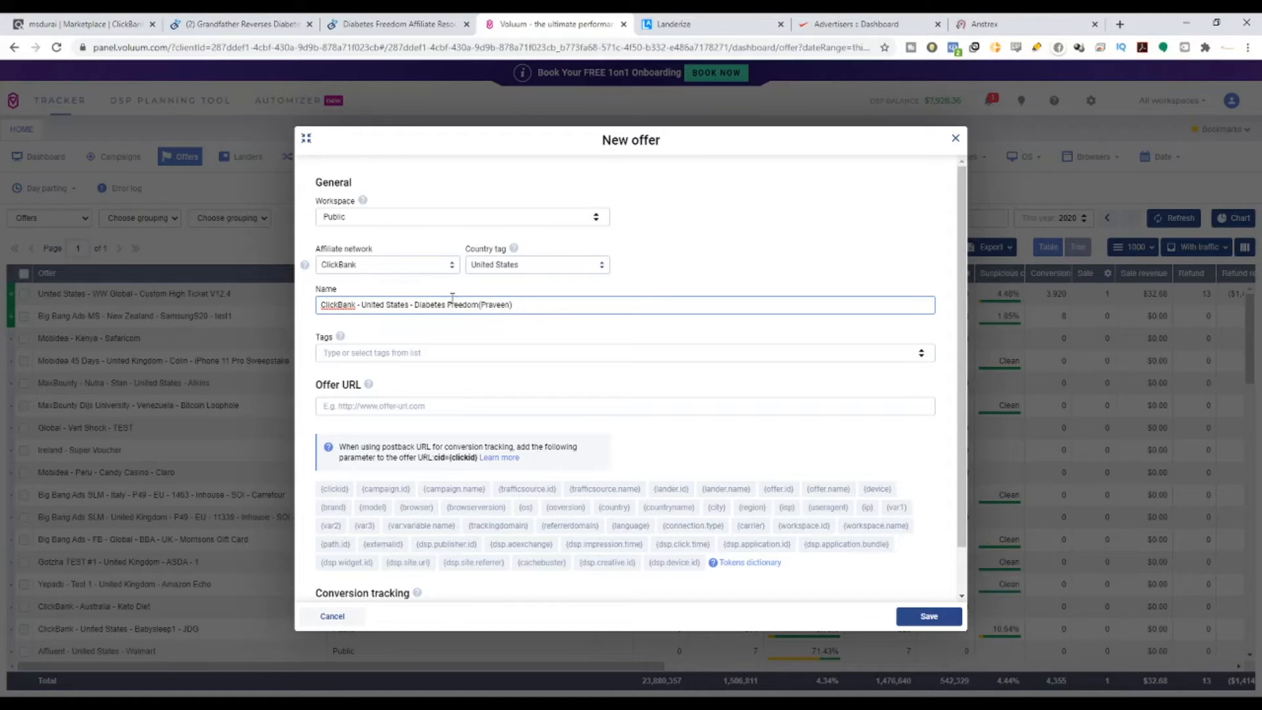
Step: Enter the ClickBank hoplink as the offer URL, append &cid={clickid} for conversion tracking, and save the offer
{"action": "left_click", "coordinate": [429, 413]}
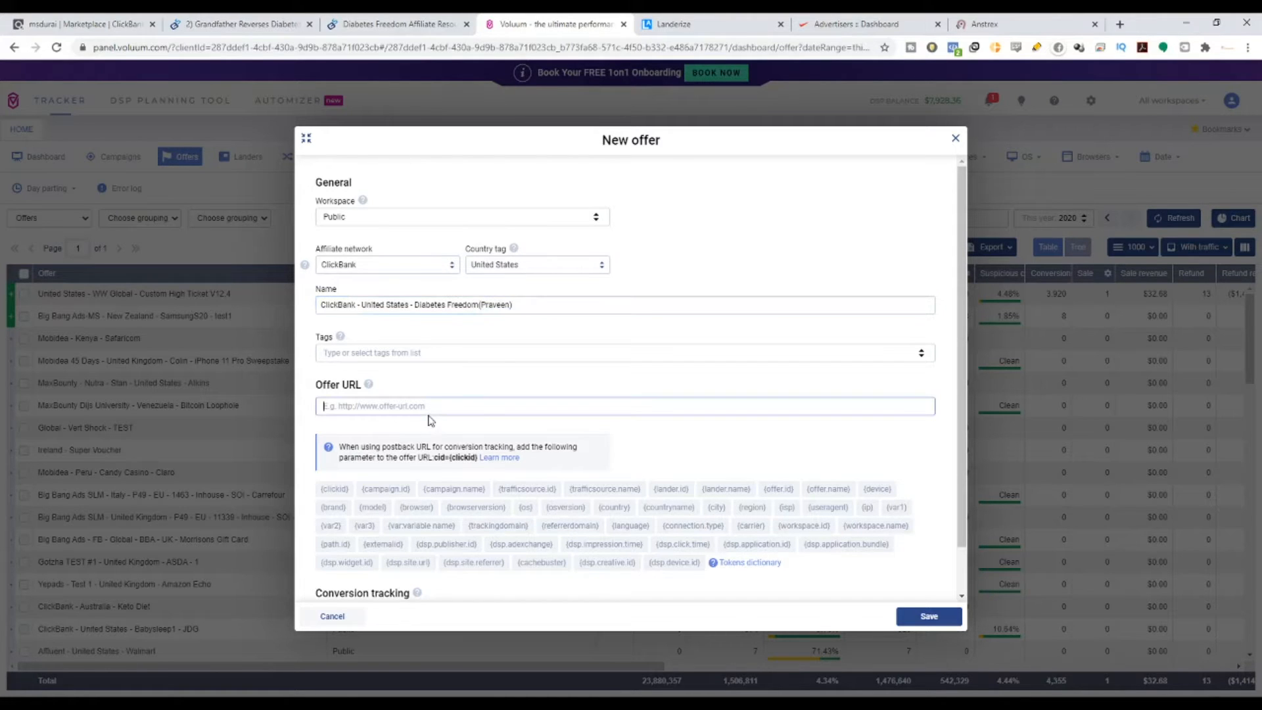
{"action": "type", "text": "https://4b62471-5mge8l61491bhubu4v.hop.clickbank.net/"}
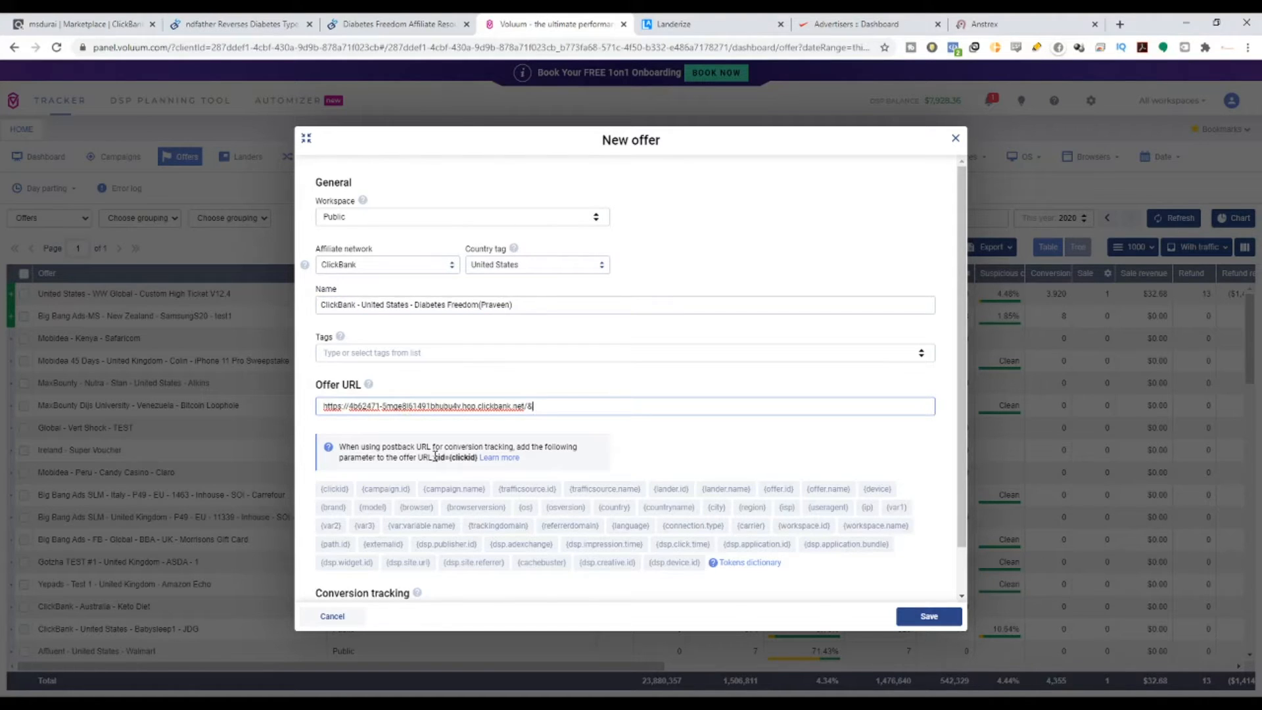
{"action": "left_click_drag", "start_coordinate": [434, 455], "coordinate": [481, 459]}
{"action": "key", "text": "ctrl+c"}
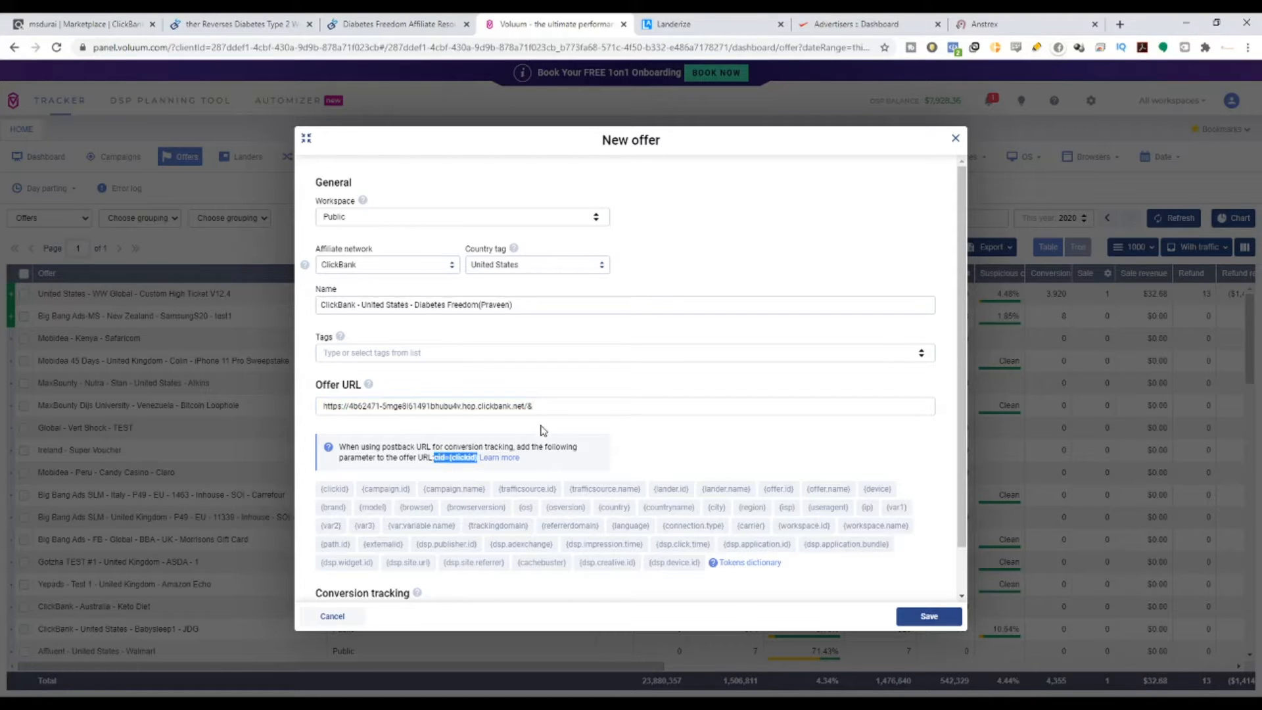
{"action": "left_click", "coordinate": [543, 406]}
{"action": "key", "text": "ctrl+v"}
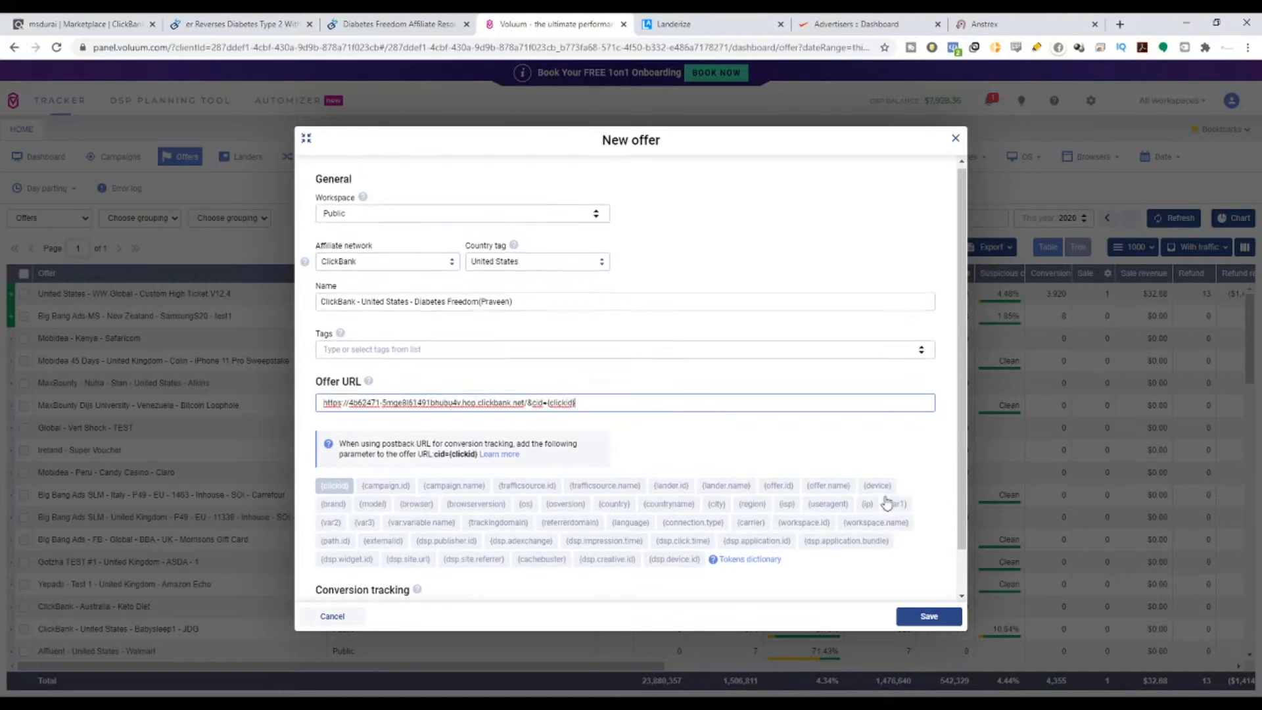
{"action": "scroll", "coordinate": [887, 504], "scroll_direction": "down", "scroll_amount": 1}
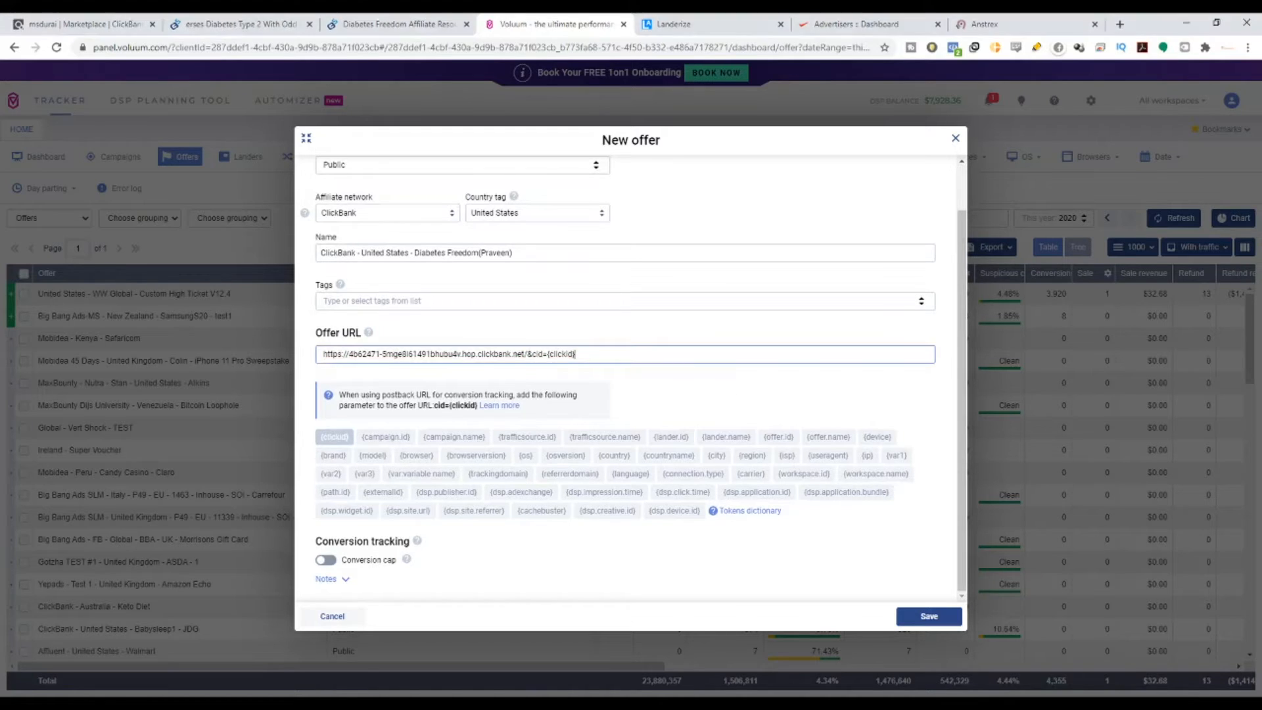
{"action": "left_click", "coordinate": [929, 618]}
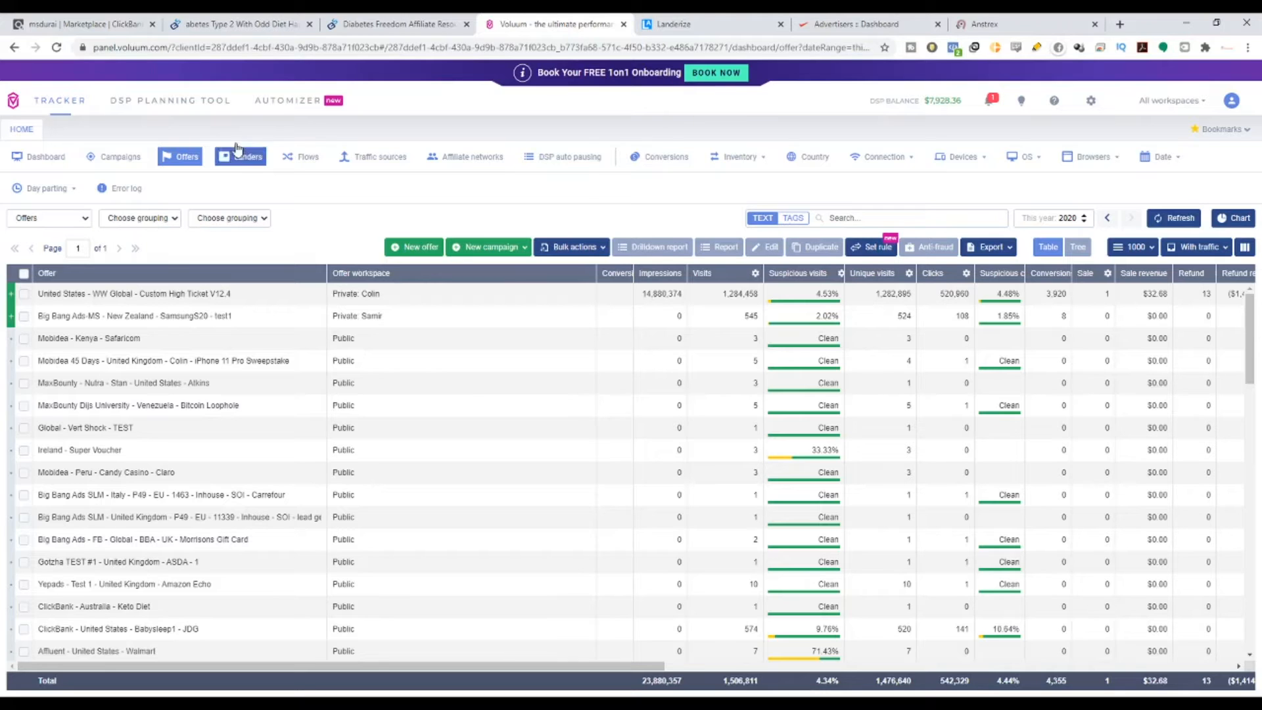
Step: View Landerize's Amazon Web Services setup section, inspect the Diabetes Freedom ad's landing page through Anstrex, and close Anstrex
{"action": "left_click", "coordinate": [658, 20]}
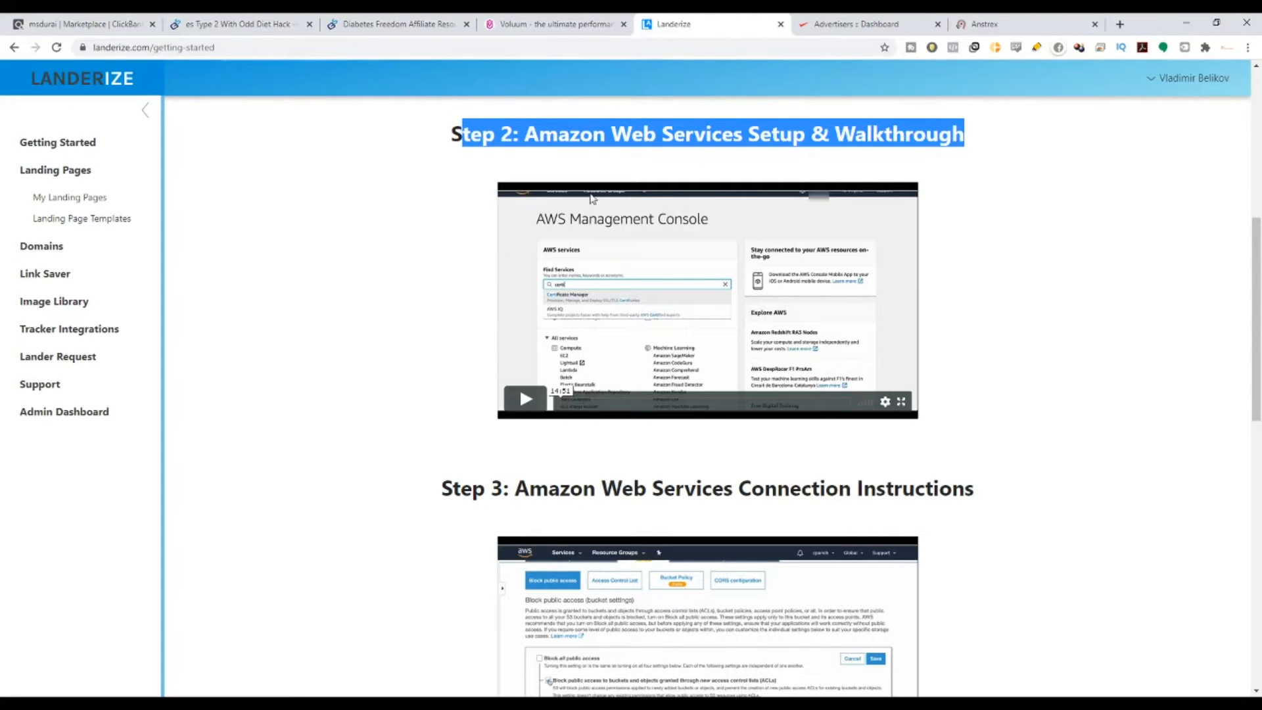
{"action": "left_click_drag", "start_coordinate": [440, 164], "coordinate": [1065, 159]}
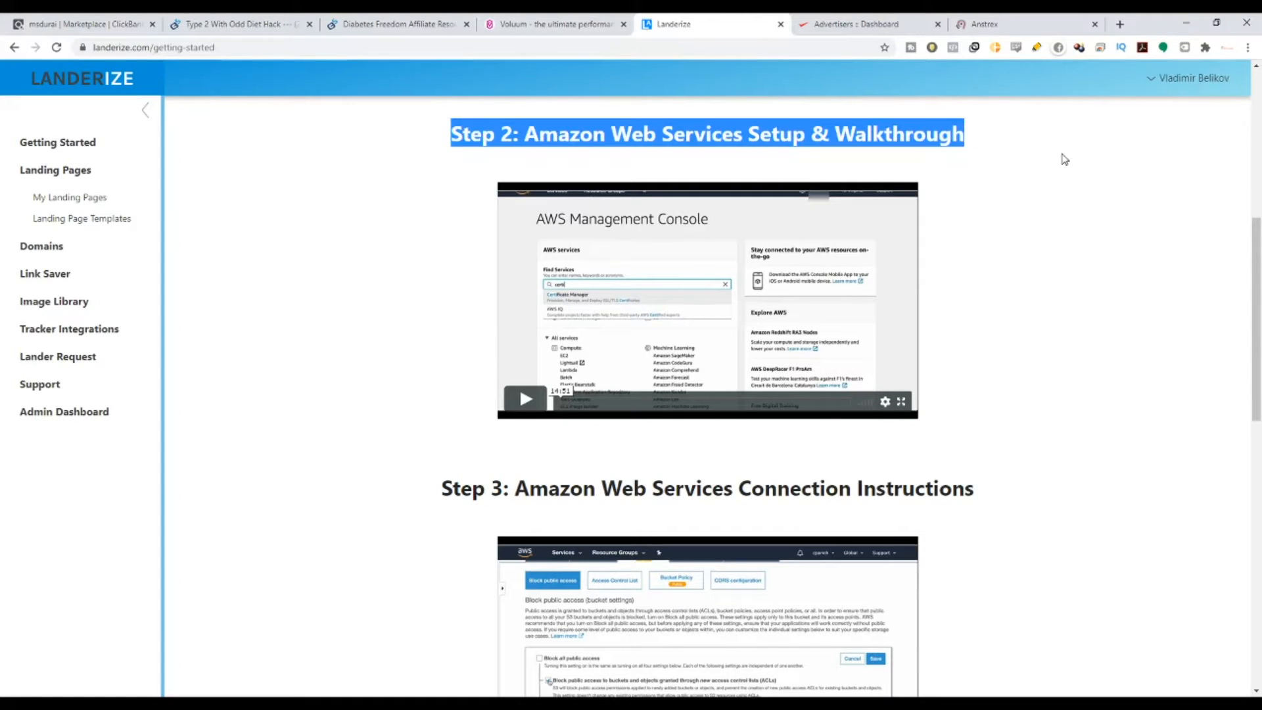
{"action": "left_click", "coordinate": [976, 22]}
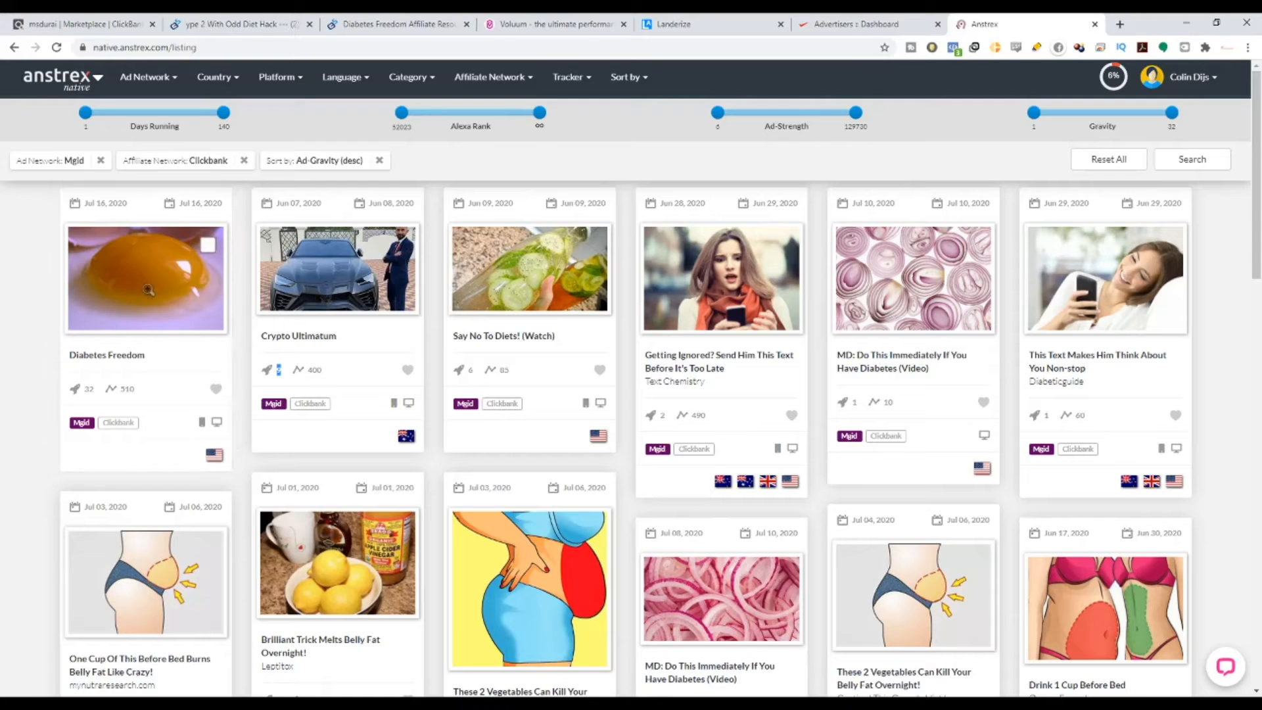
{"action": "left_click", "coordinate": [124, 357]}
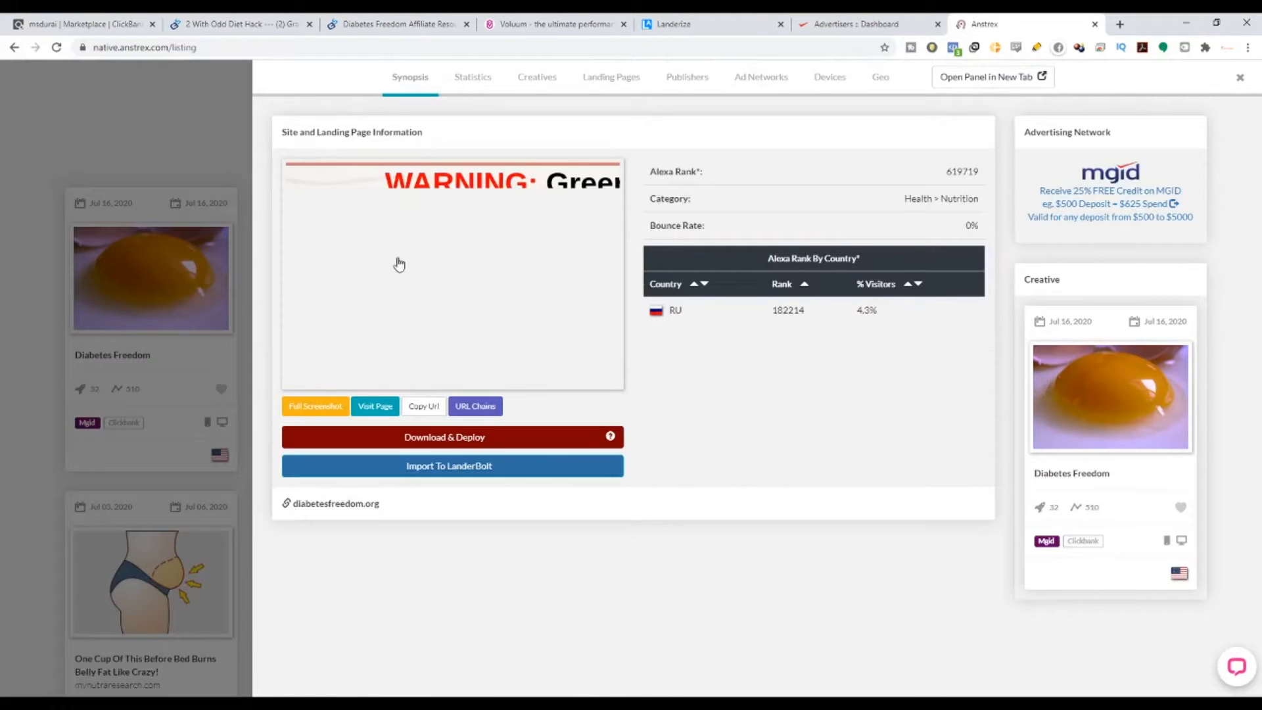
{"action": "left_click", "coordinate": [376, 406]}
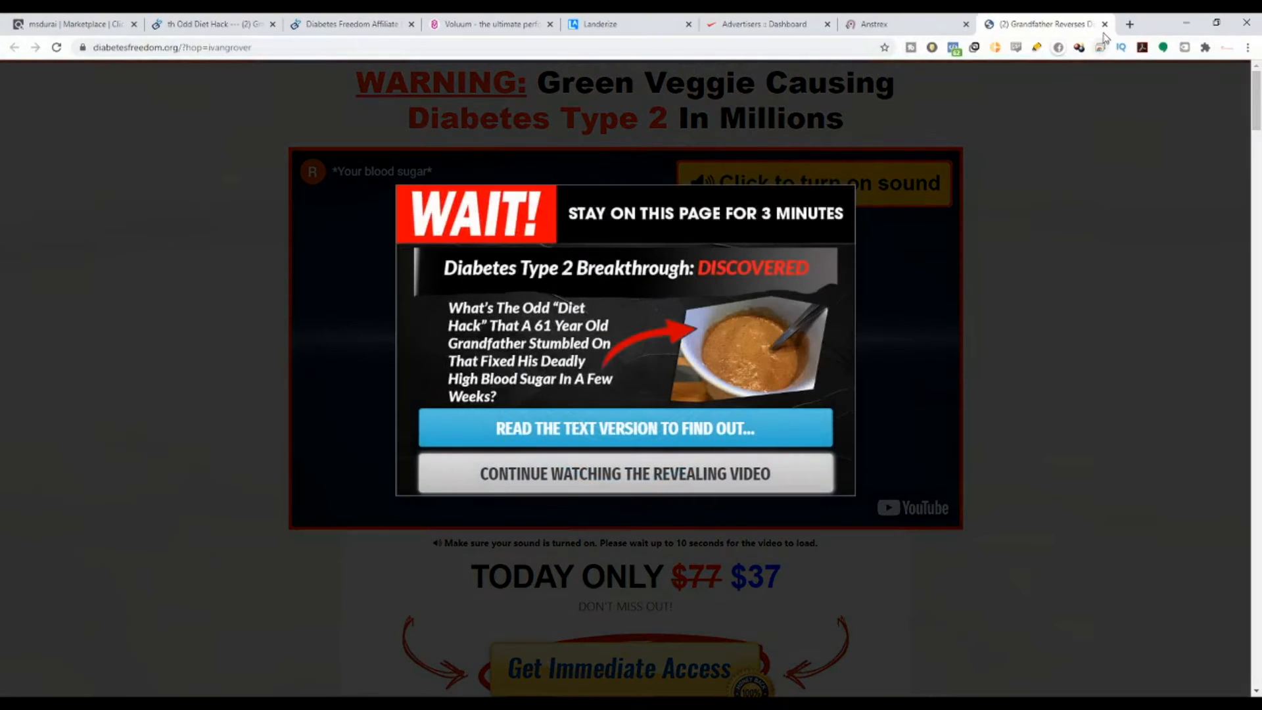
{"action": "left_click", "coordinate": [1105, 24]}
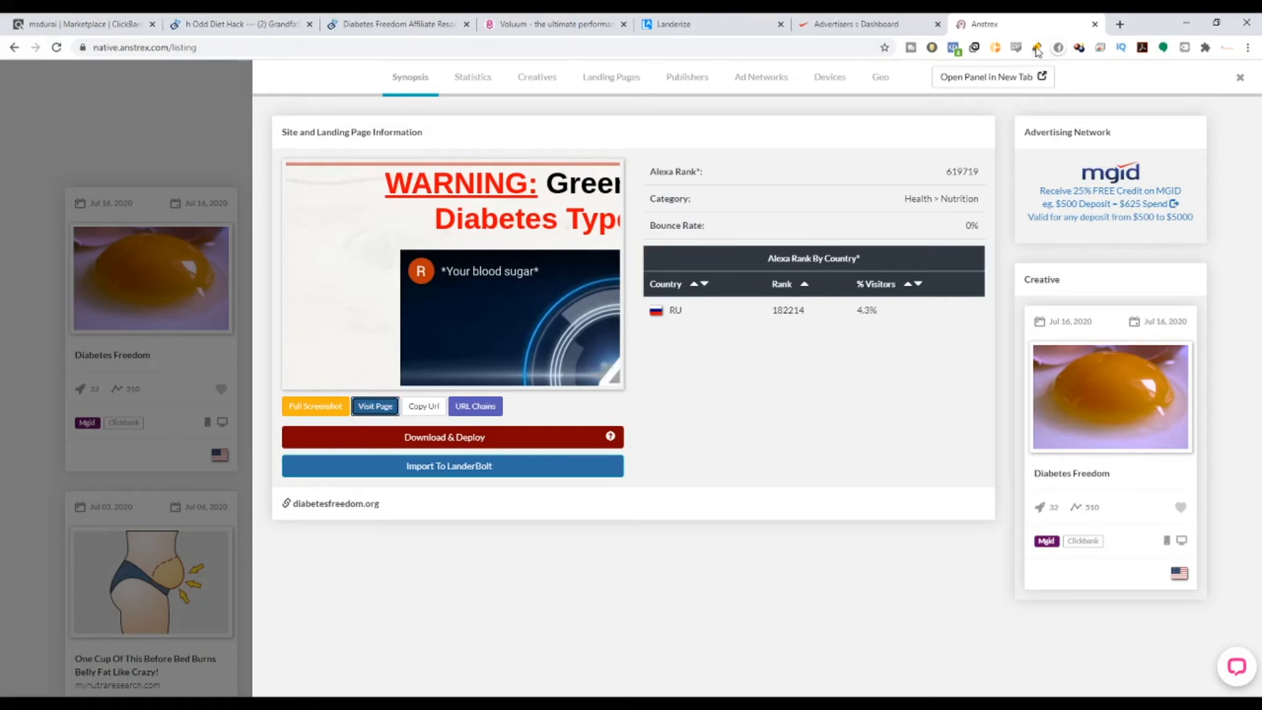
{"action": "left_click", "coordinate": [1095, 25]}
Step: Return to Landerize, go to the existing landing pages and start creating a new landing page
{"action": "left_click", "coordinate": [745, 21]}
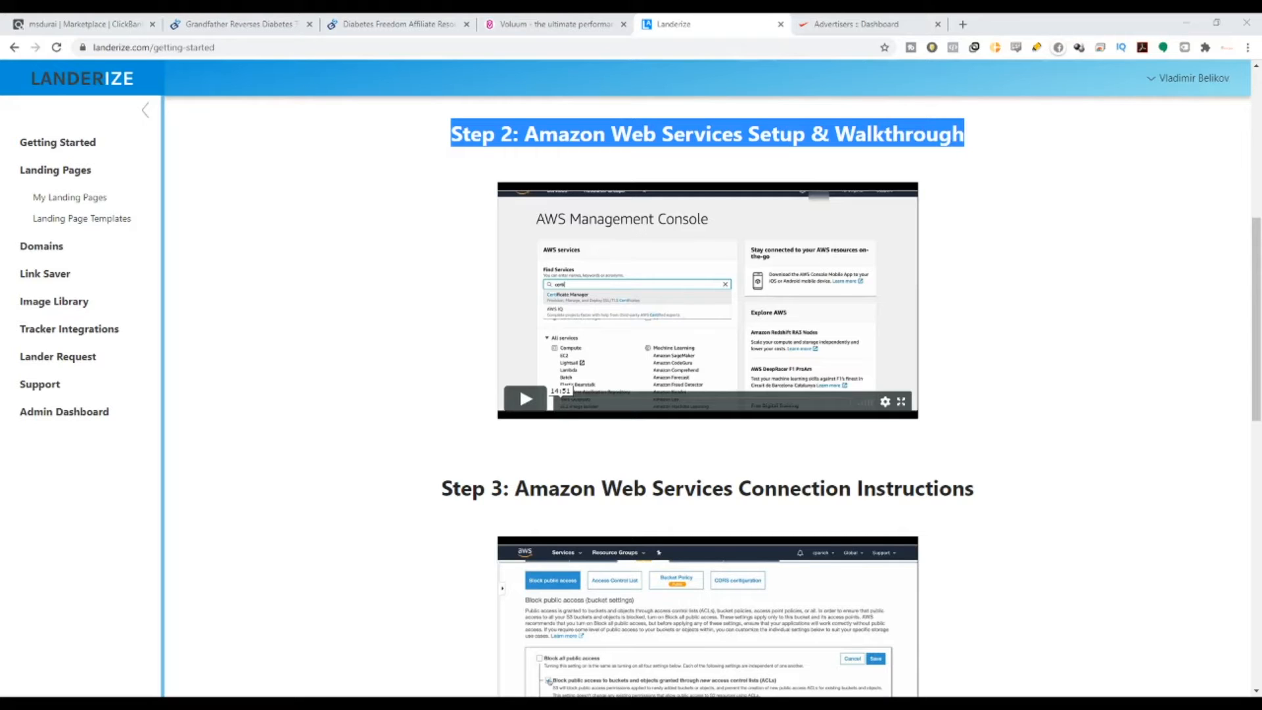
{"action": "left_click", "coordinate": [153, 262]}
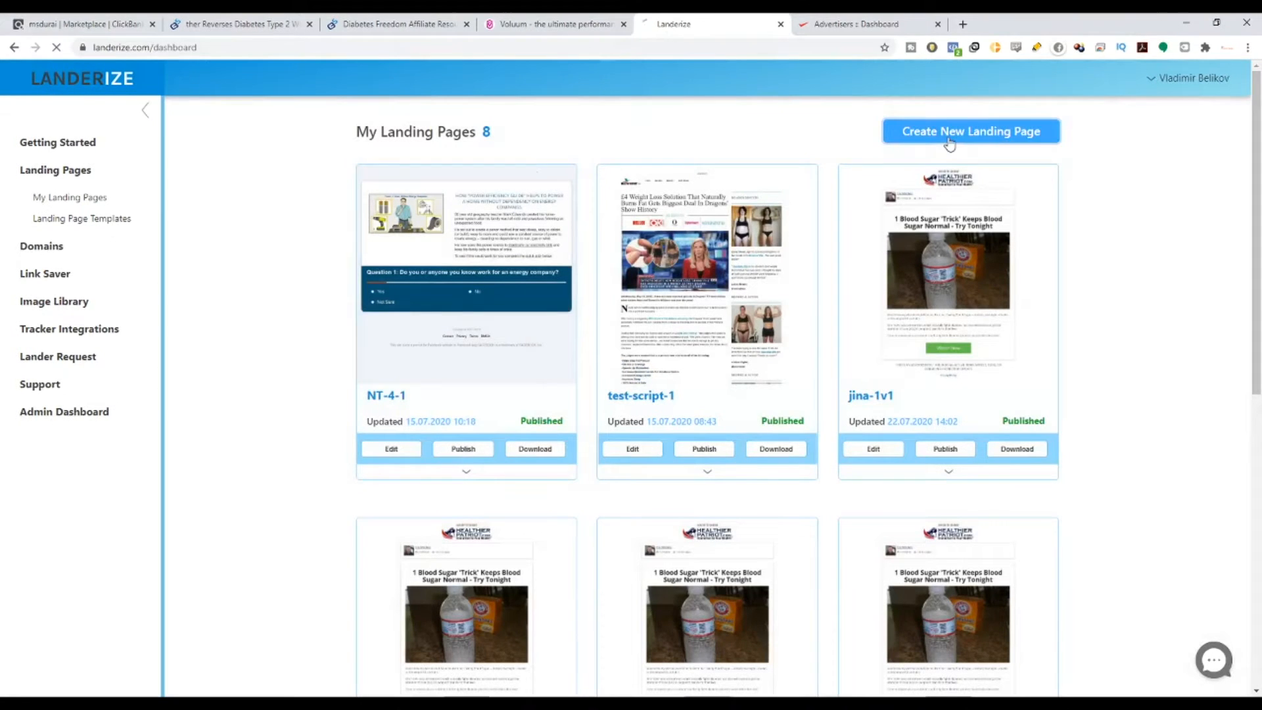
{"action": "left_click", "coordinate": [949, 138]}
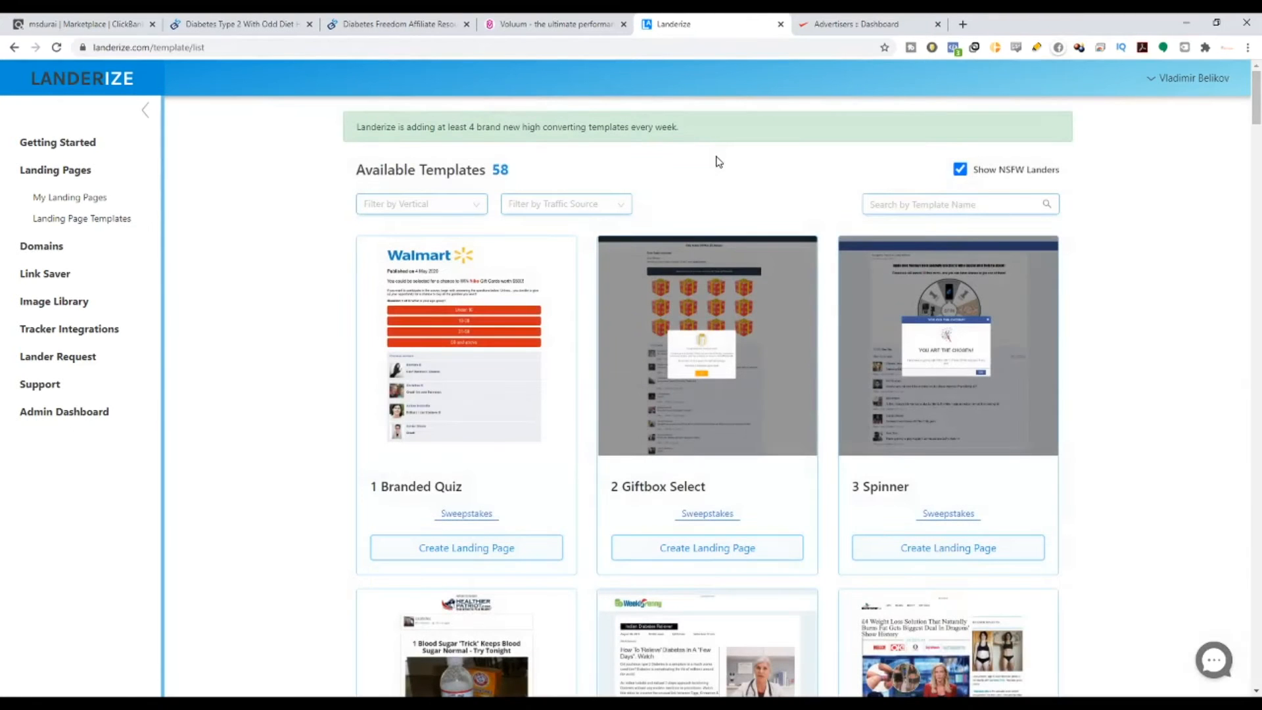
Step: Browse the available landing page templates, from the sweepstakes quizzes and spinners to the nutra and supplement advertorials
{"action": "mouse_move", "coordinate": [1256, 88]}
{"action": "left_mouse_down"}
{"action": "mouse_move", "coordinate": [1256, 106]}
{"action": "mouse_move", "coordinate": [1257, 92]}
{"action": "left_mouse_up"}
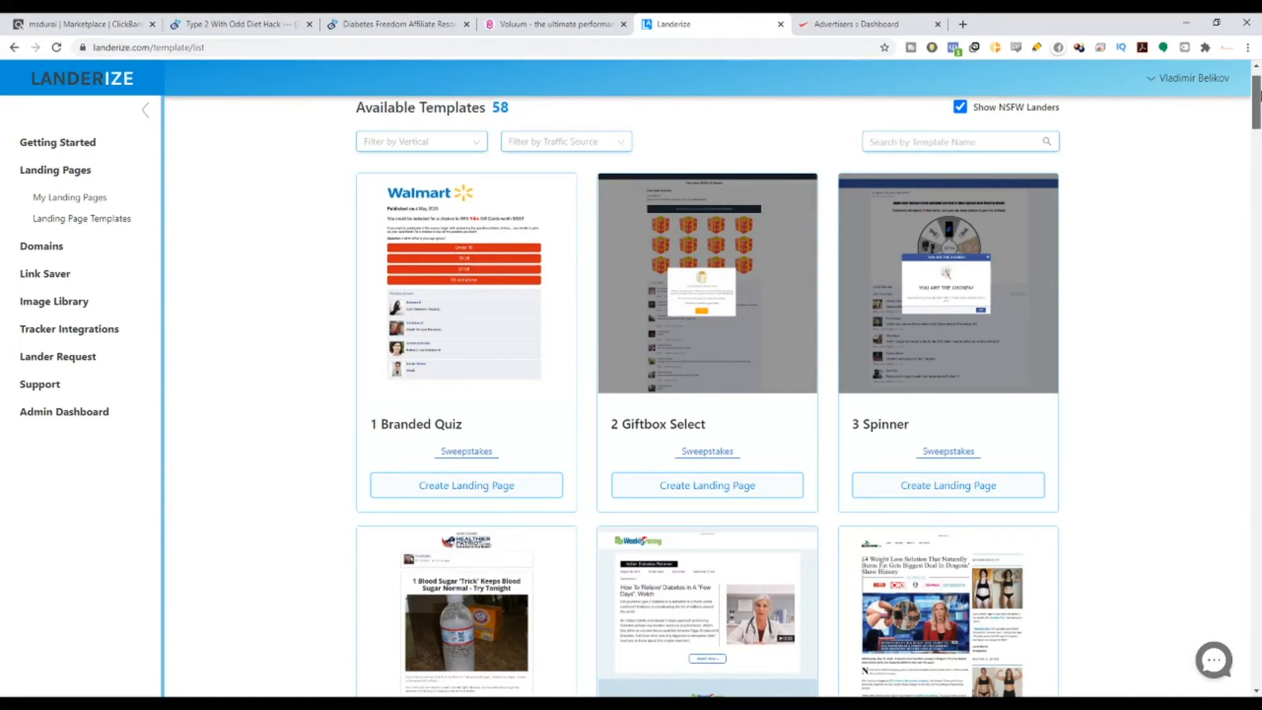
{"action": "scroll", "coordinate": [1258, 94], "scroll_direction": "up", "scroll_amount": 1}
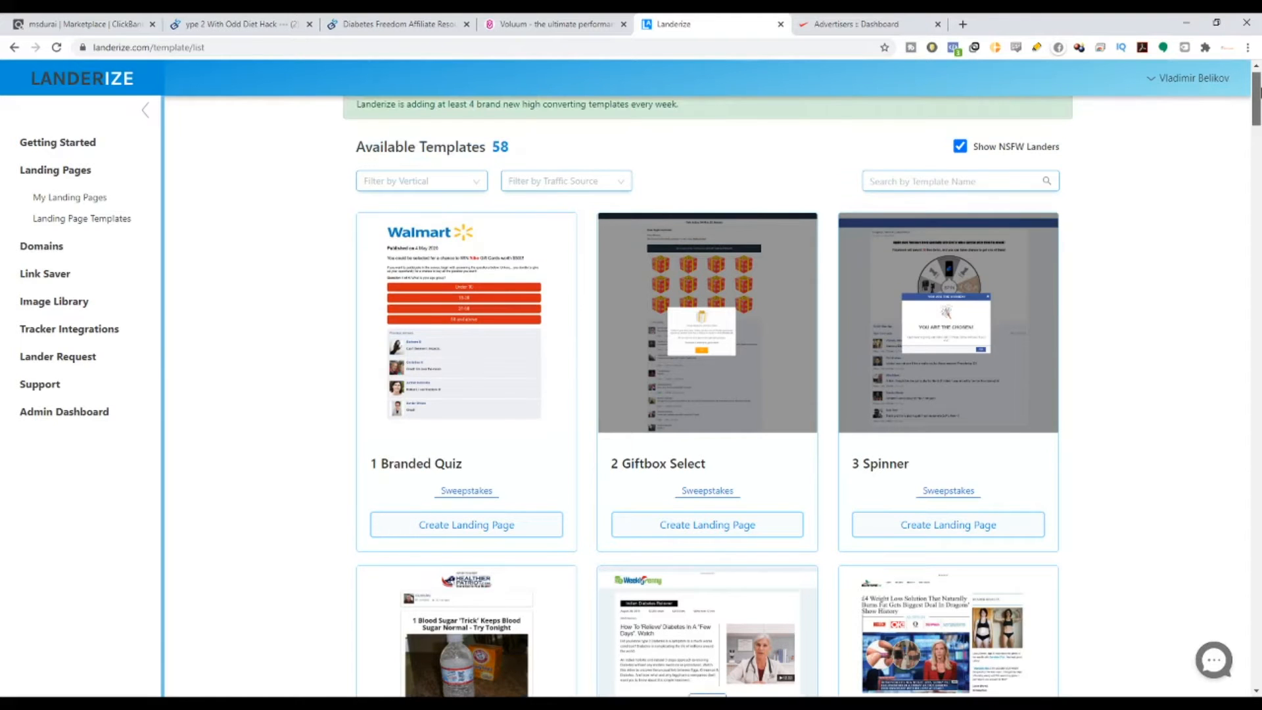
{"action": "scroll", "coordinate": [1258, 94], "scroll_direction": "up", "scroll_amount": 1}
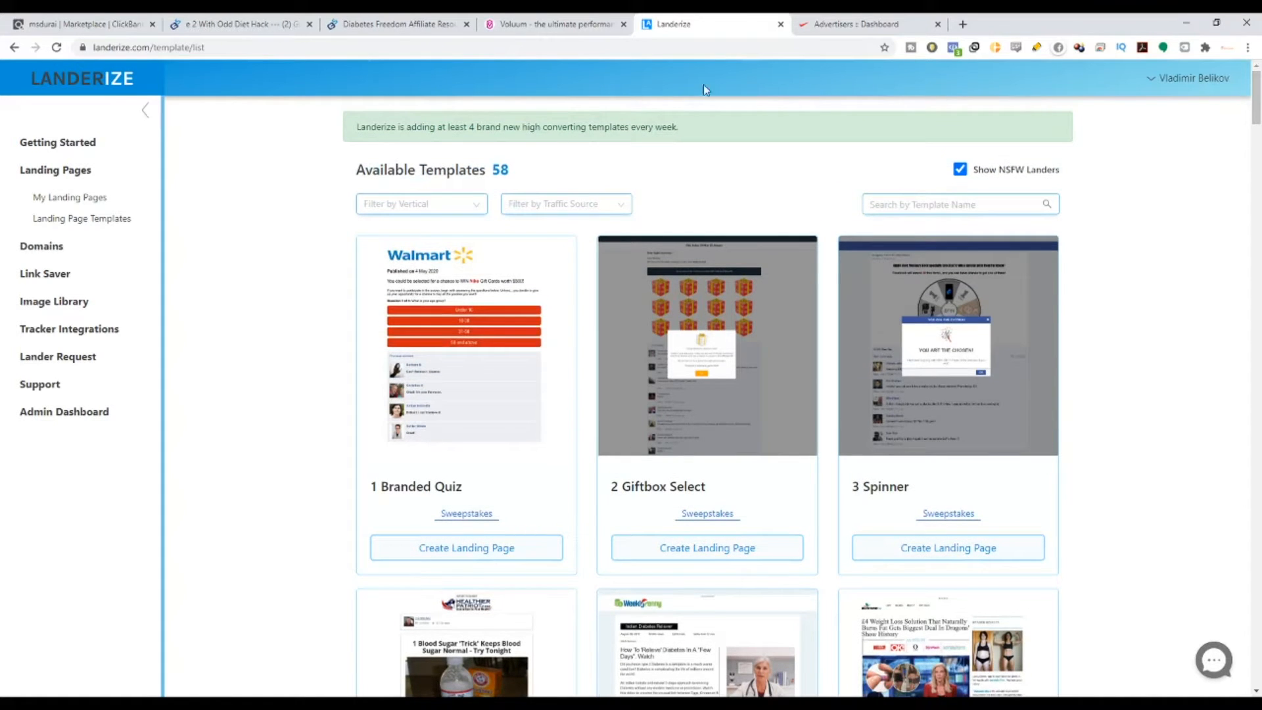
{"action": "scroll", "coordinate": [498, 369], "scroll_direction": "down", "scroll_amount": 2}
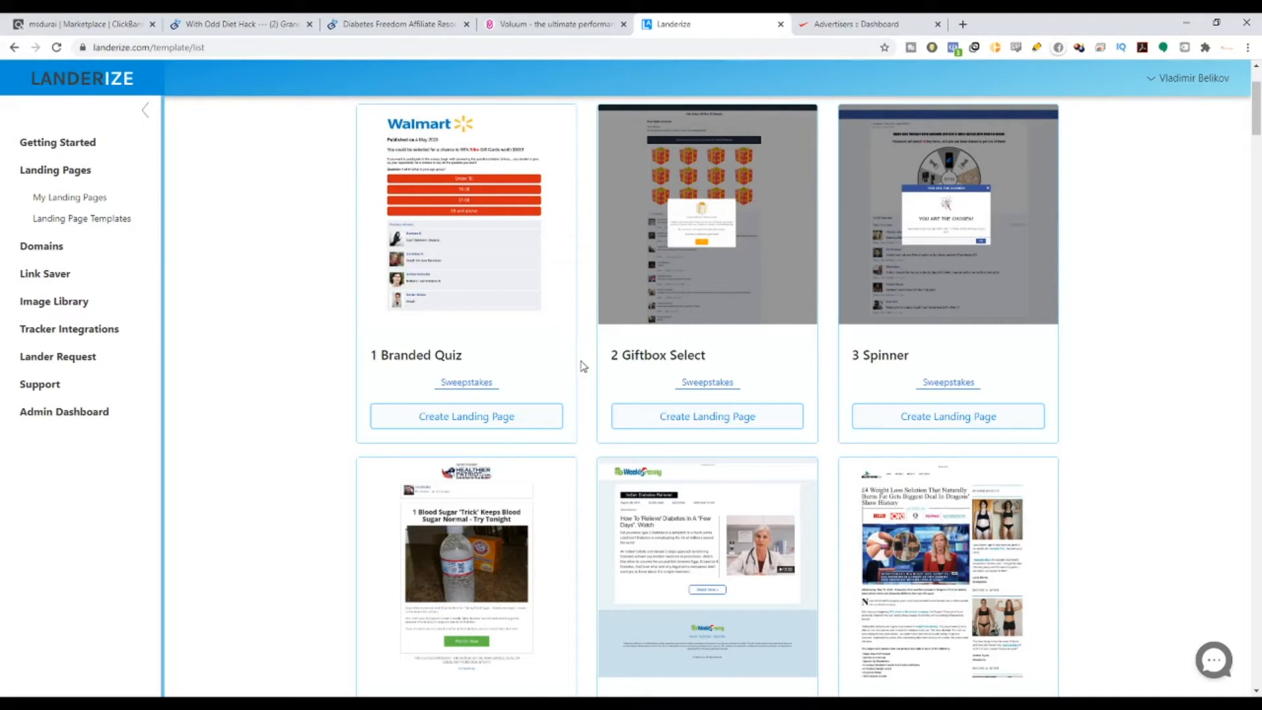
{"action": "left_click_drag", "start_coordinate": [660, 348], "coordinate": [848, 344]}
{"action": "scroll", "coordinate": [676, 360], "scroll_direction": "down", "scroll_amount": 2}
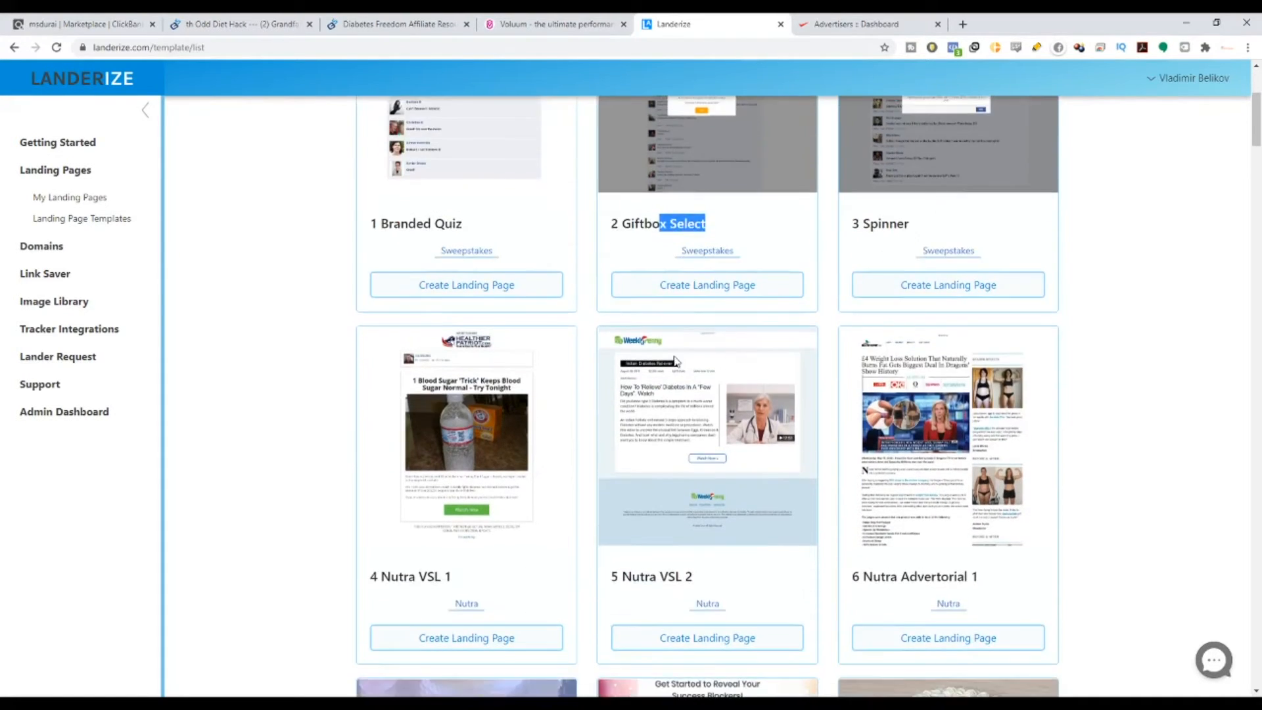
{"action": "scroll", "coordinate": [676, 360], "scroll_direction": "down", "scroll_amount": 18}
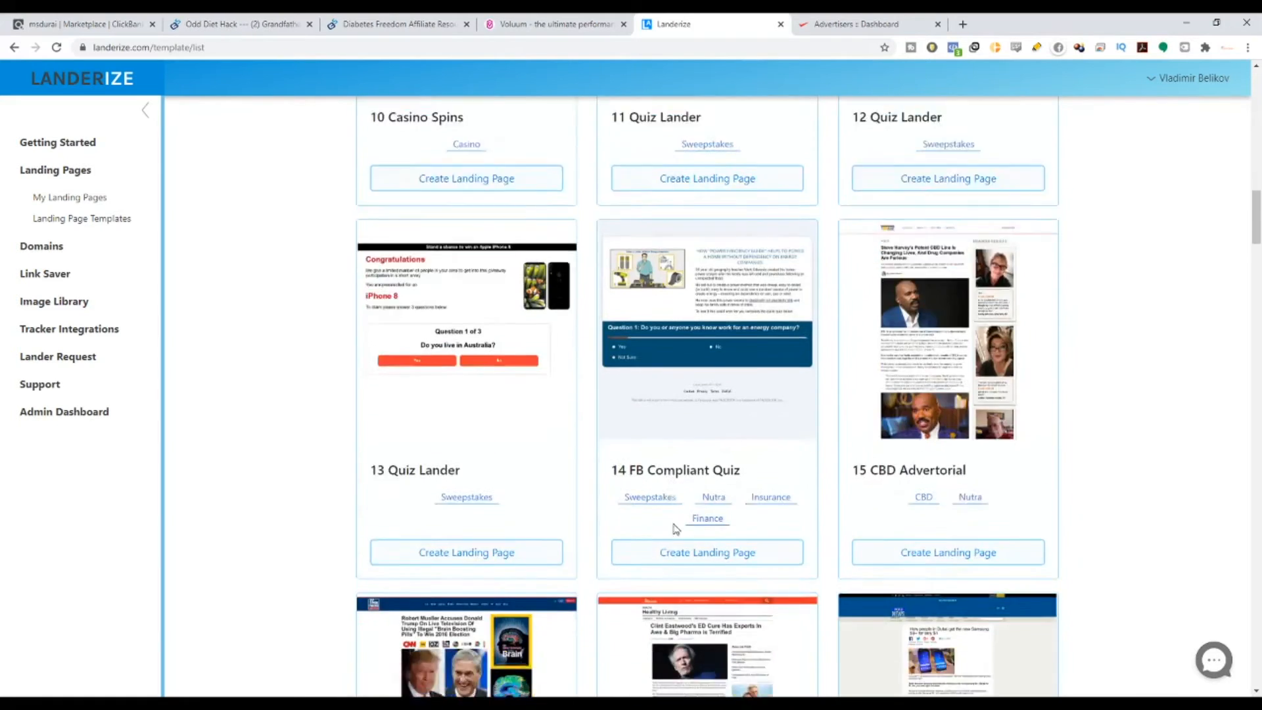
{"action": "scroll", "coordinate": [676, 528], "scroll_direction": "down", "scroll_amount": 3}
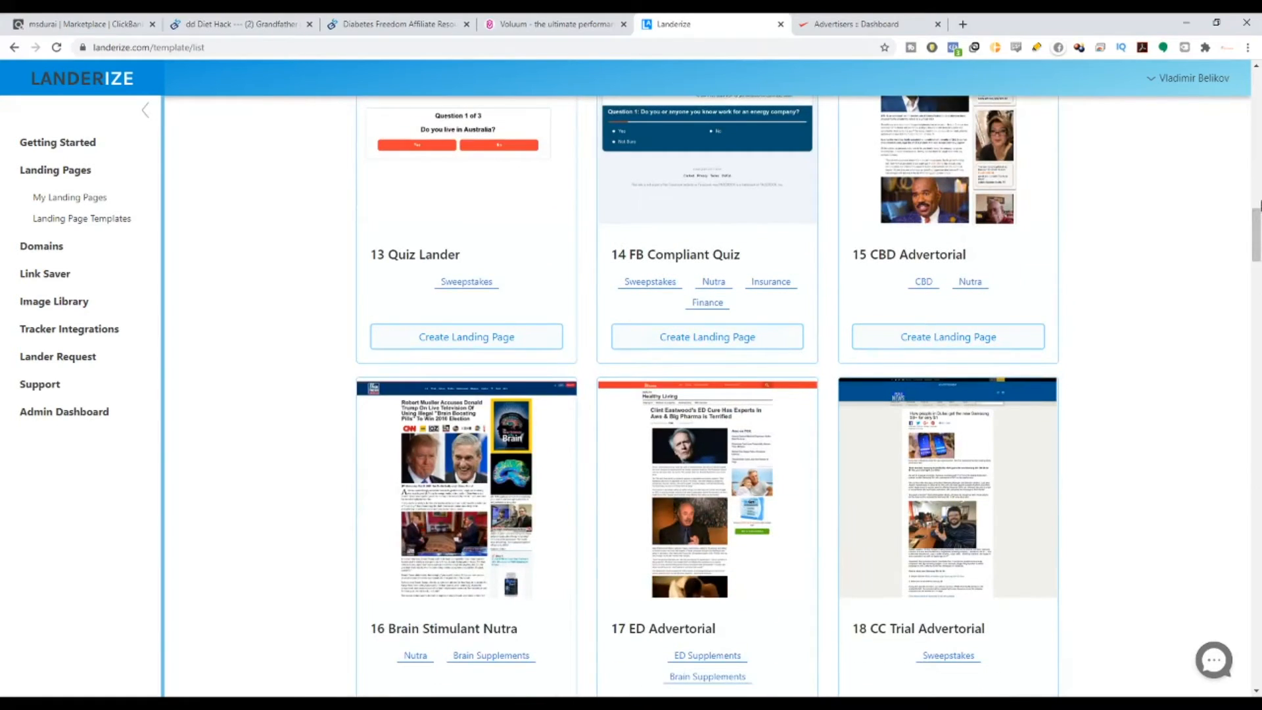
{"action": "left_click_drag", "start_coordinate": [1258, 220], "coordinate": [1261, 65]}
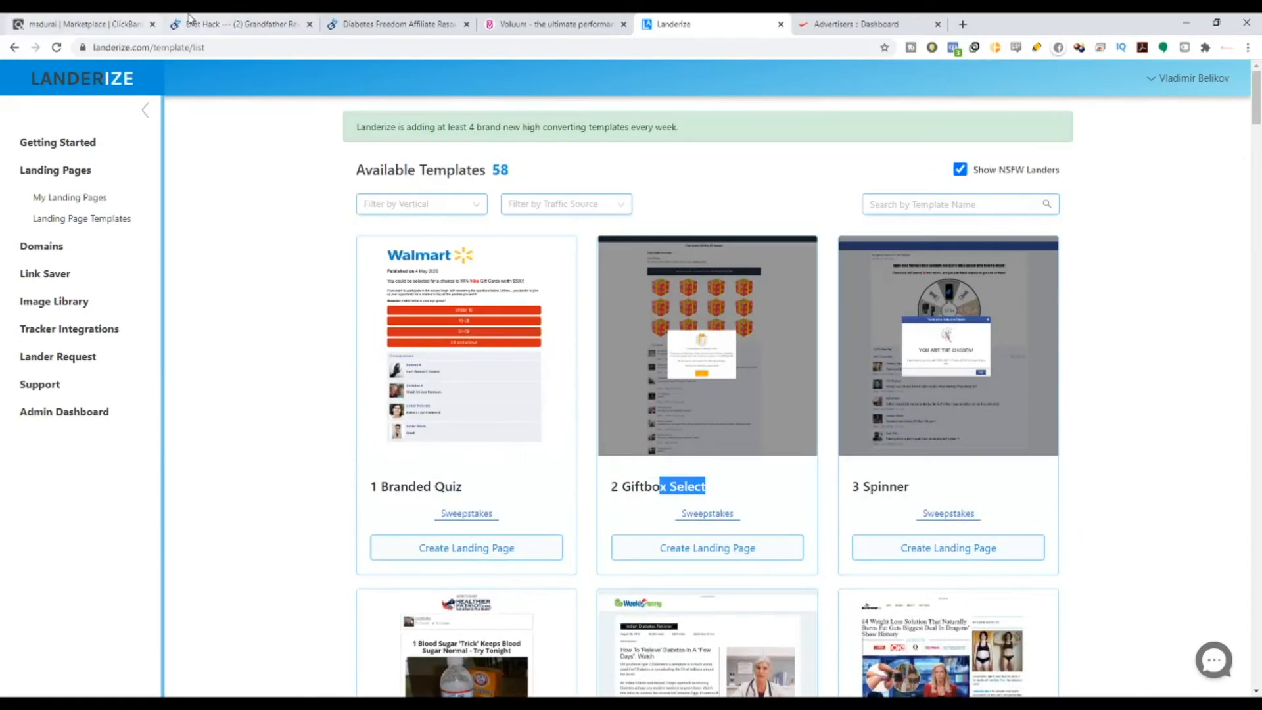
Step: Glance at the Diabetes Freedom sales page again and filter the Landerize templates by the Nutra vertical
{"action": "left_click", "coordinate": [191, 25]}
{"action": "scroll", "coordinate": [357, 226], "scroll_direction": "up", "scroll_amount": 12}
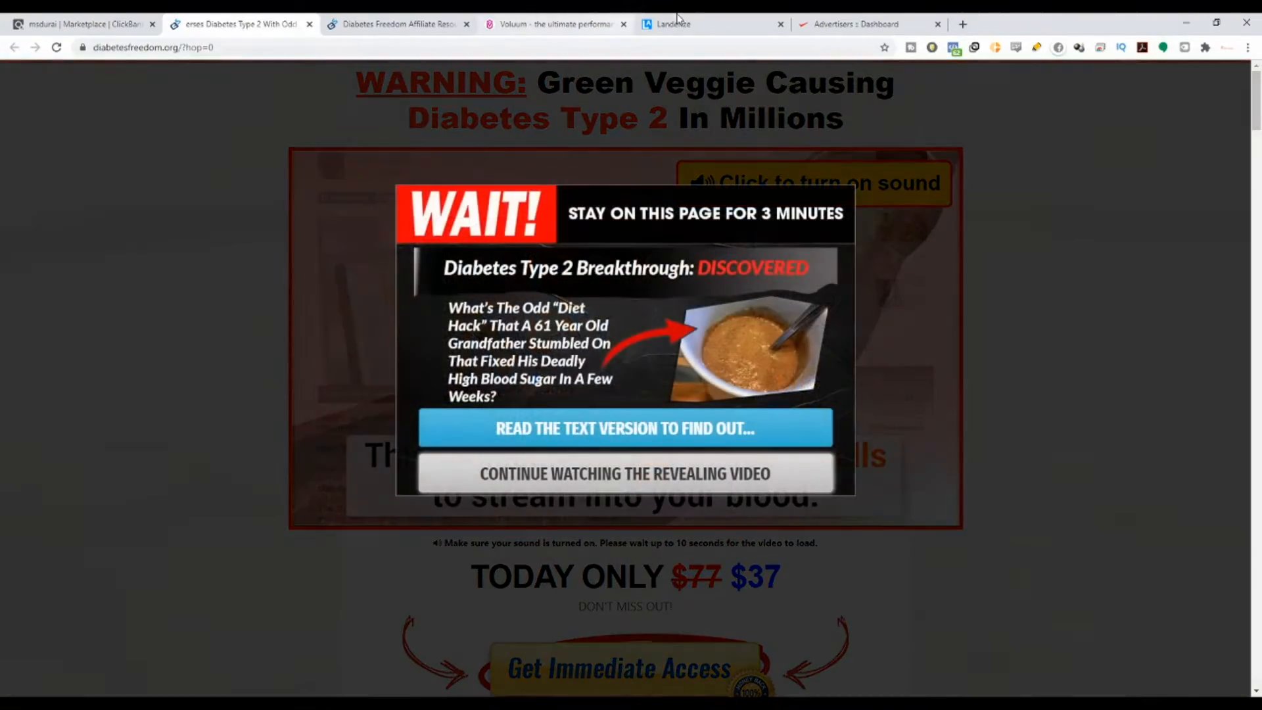
{"action": "left_click", "coordinate": [703, 19]}
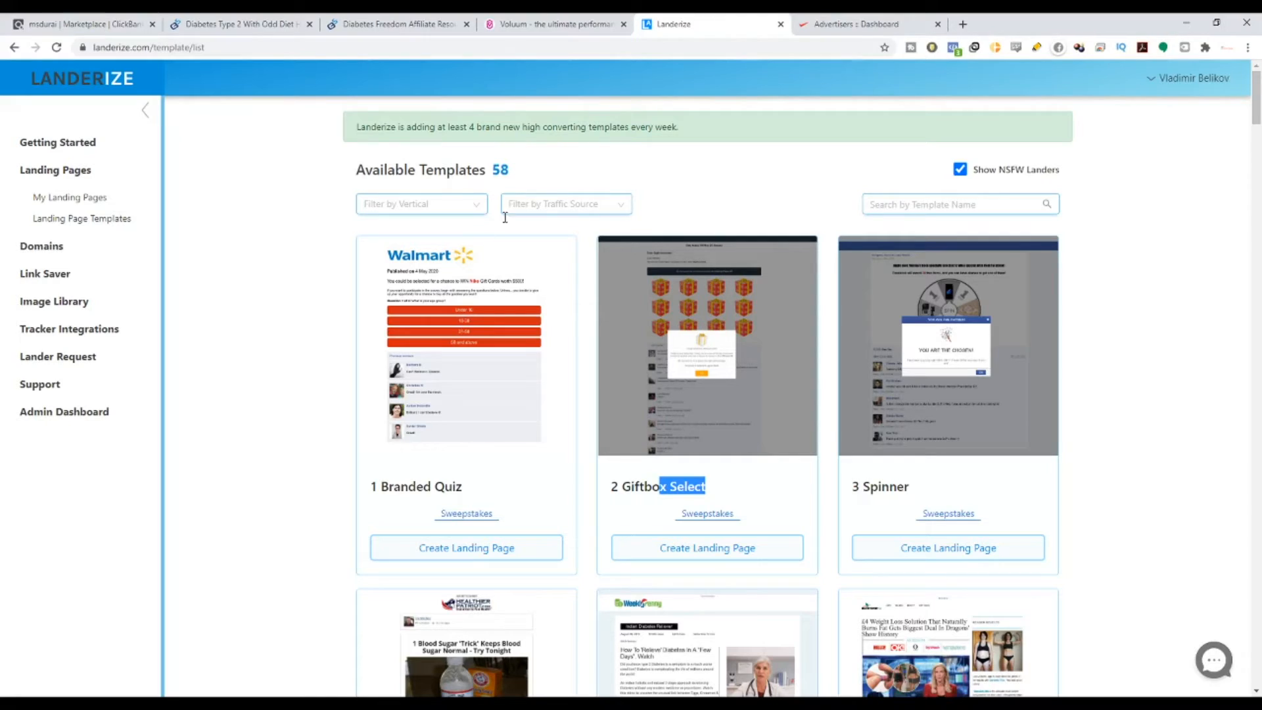
{"action": "left_click", "coordinate": [450, 203]}
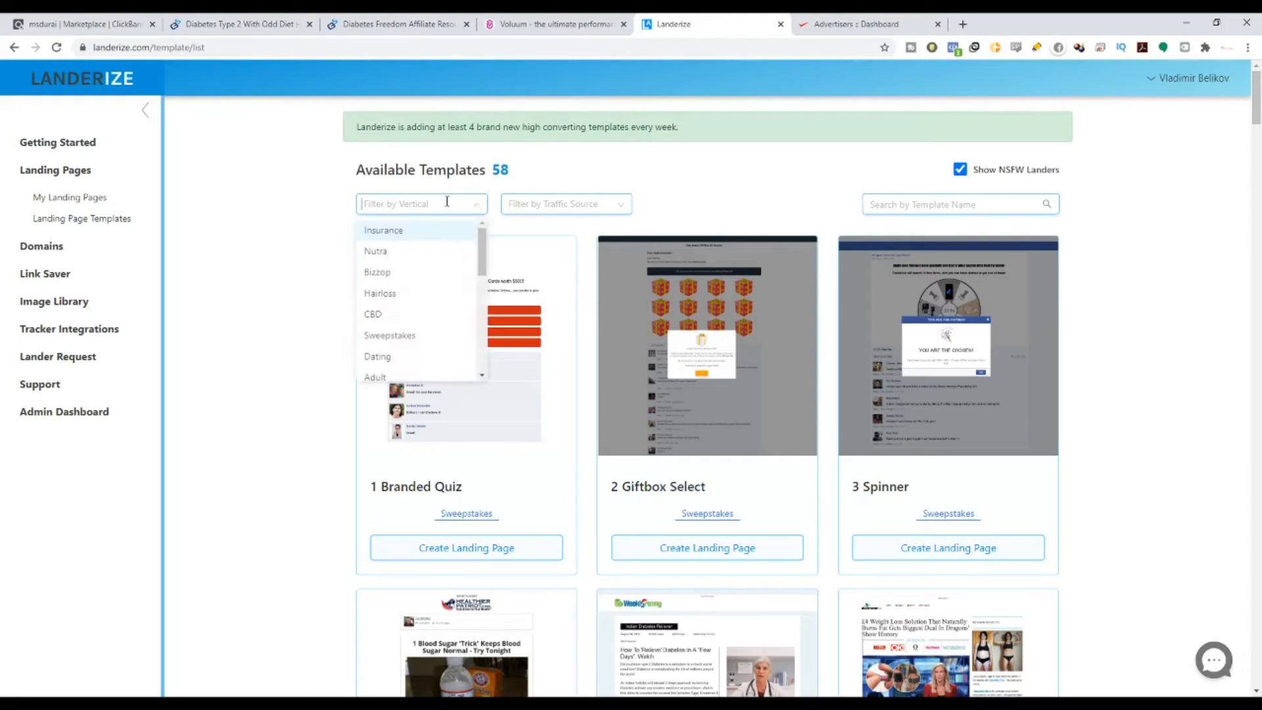
{"action": "left_click", "coordinate": [421, 263]}
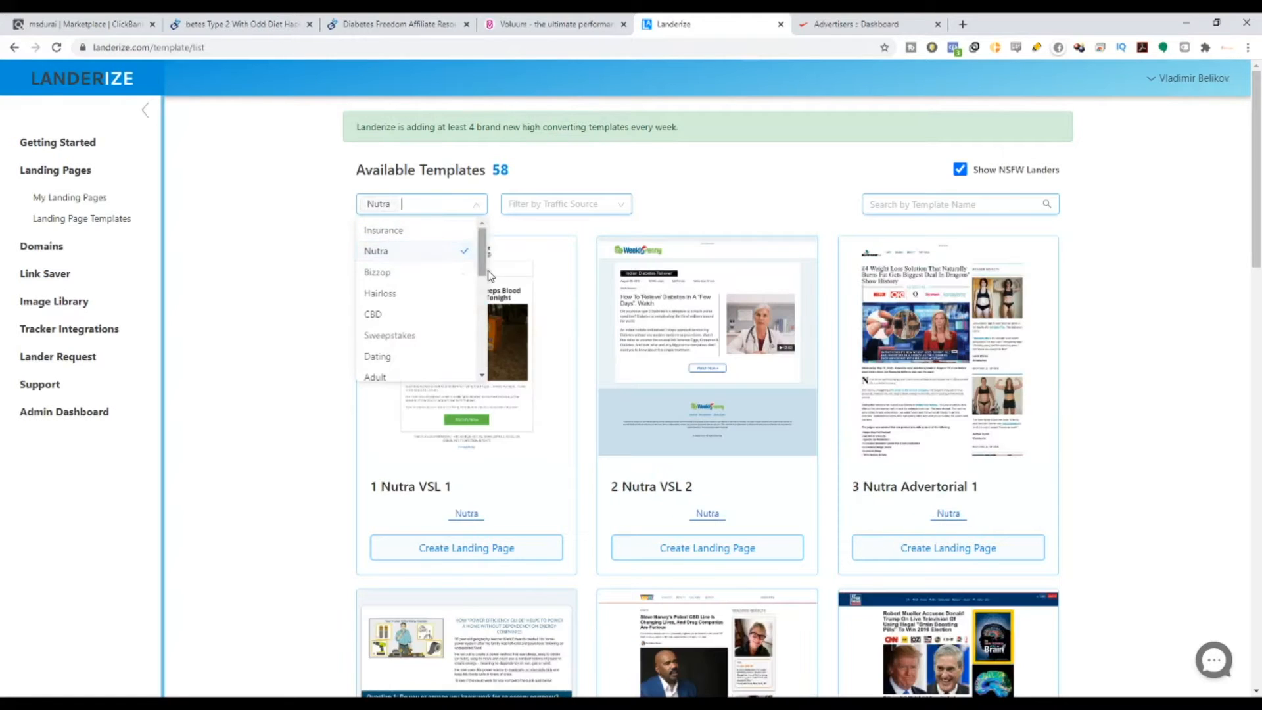
Step: Look through the remaining options of the template vertical filter, down to Utilities and Skin Care
{"action": "left_click_drag", "start_coordinate": [478, 267], "coordinate": [473, 352]}
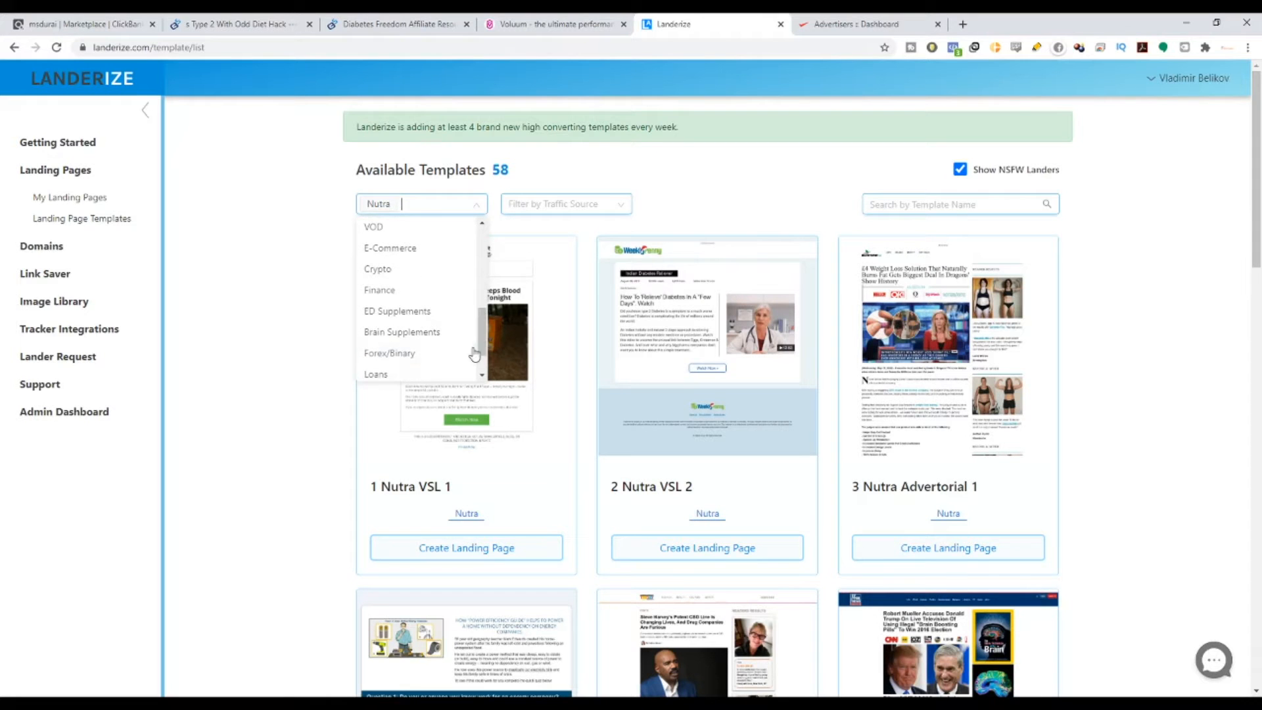
{"action": "left_click", "coordinate": [435, 333]}
{"action": "scroll", "coordinate": [426, 342], "scroll_direction": "down", "scroll_amount": 2}
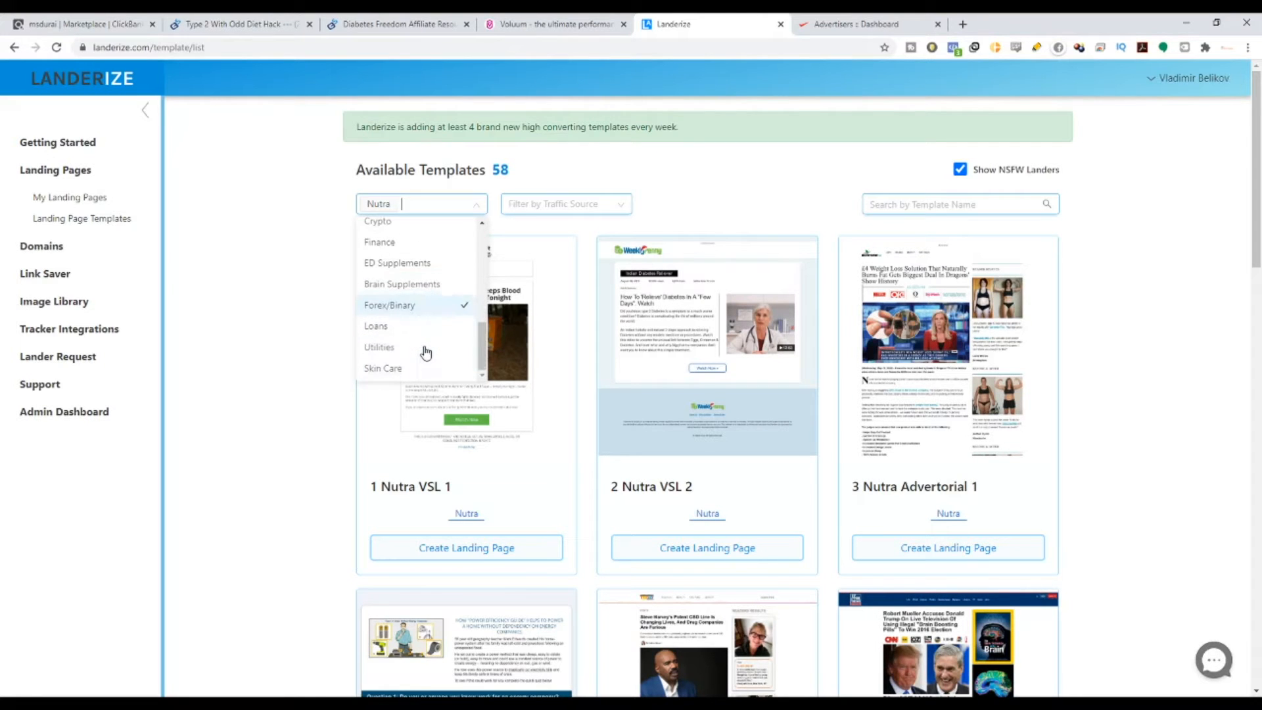
Step: Browse the Nutra templates, comparing the VSL, supplement, skin care, quiz and advertorial layouts
{"action": "scroll", "coordinate": [1091, 460], "scroll_direction": "down", "scroll_amount": 8}
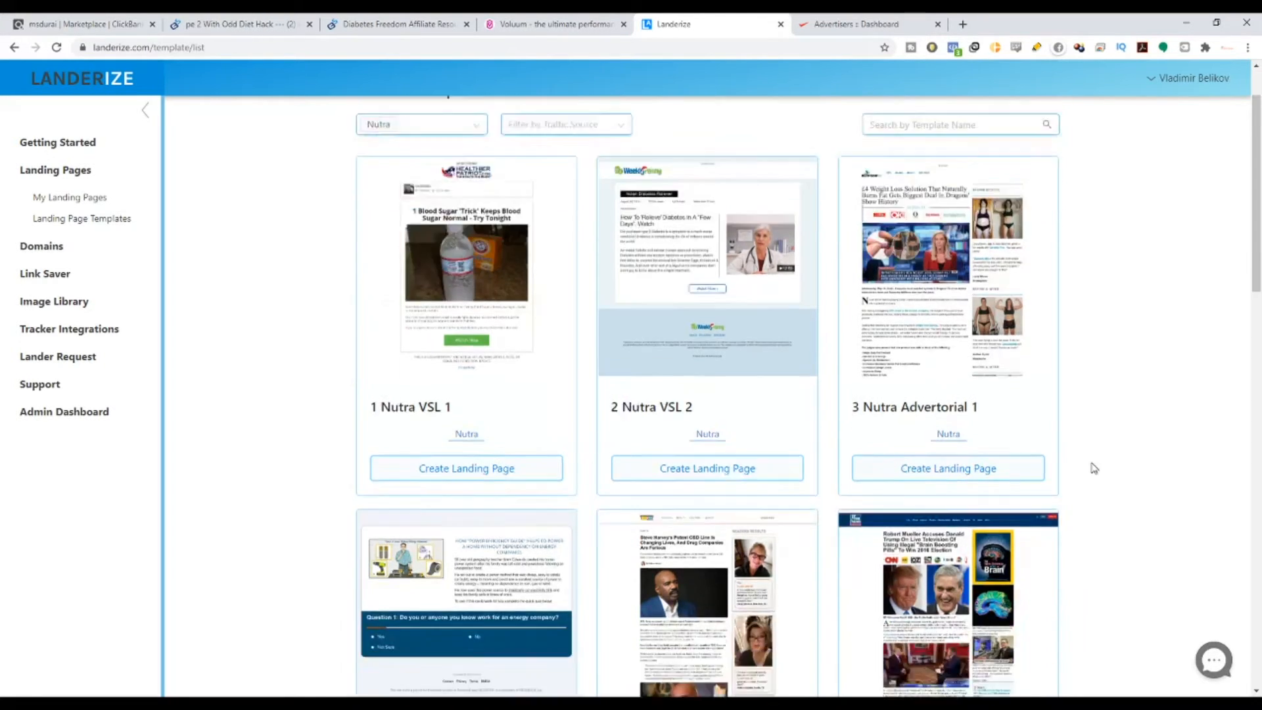
{"action": "scroll", "coordinate": [648, 405], "scroll_direction": "down", "scroll_amount": 11}
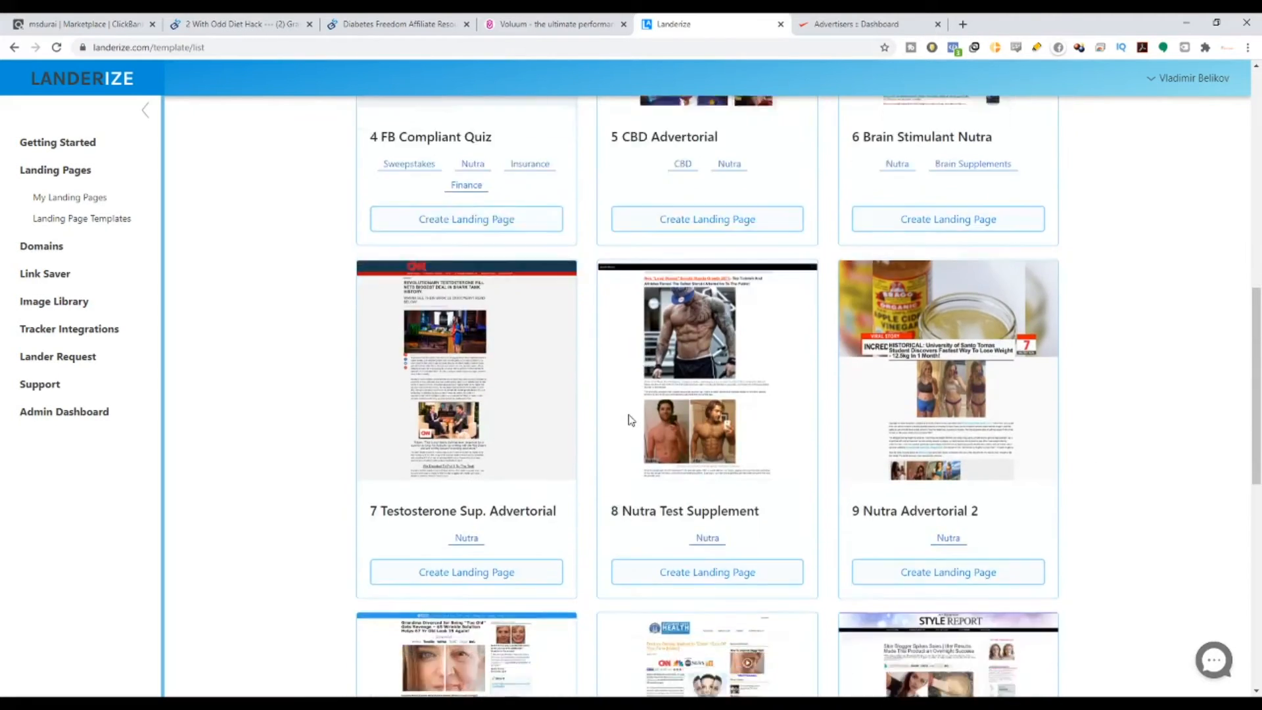
{"action": "scroll", "coordinate": [539, 481], "scroll_direction": "down", "scroll_amount": 1}
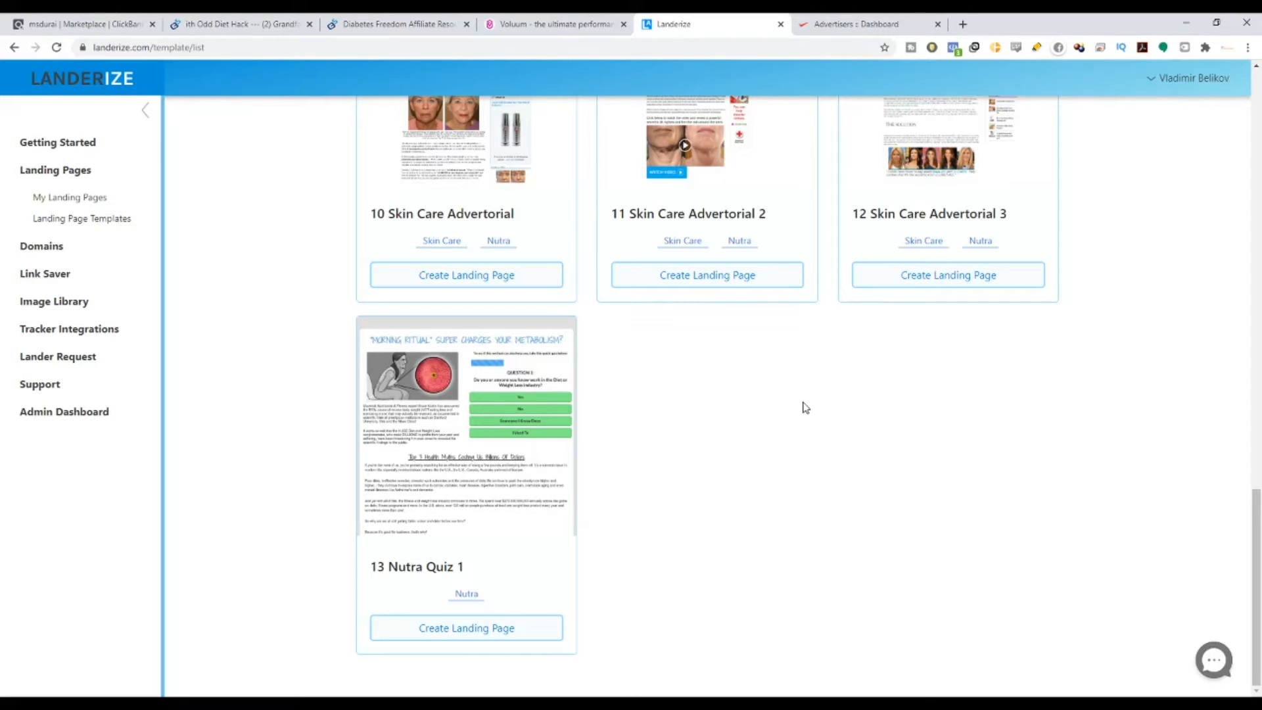
{"action": "scroll", "coordinate": [803, 405], "scroll_direction": "up", "scroll_amount": 8}
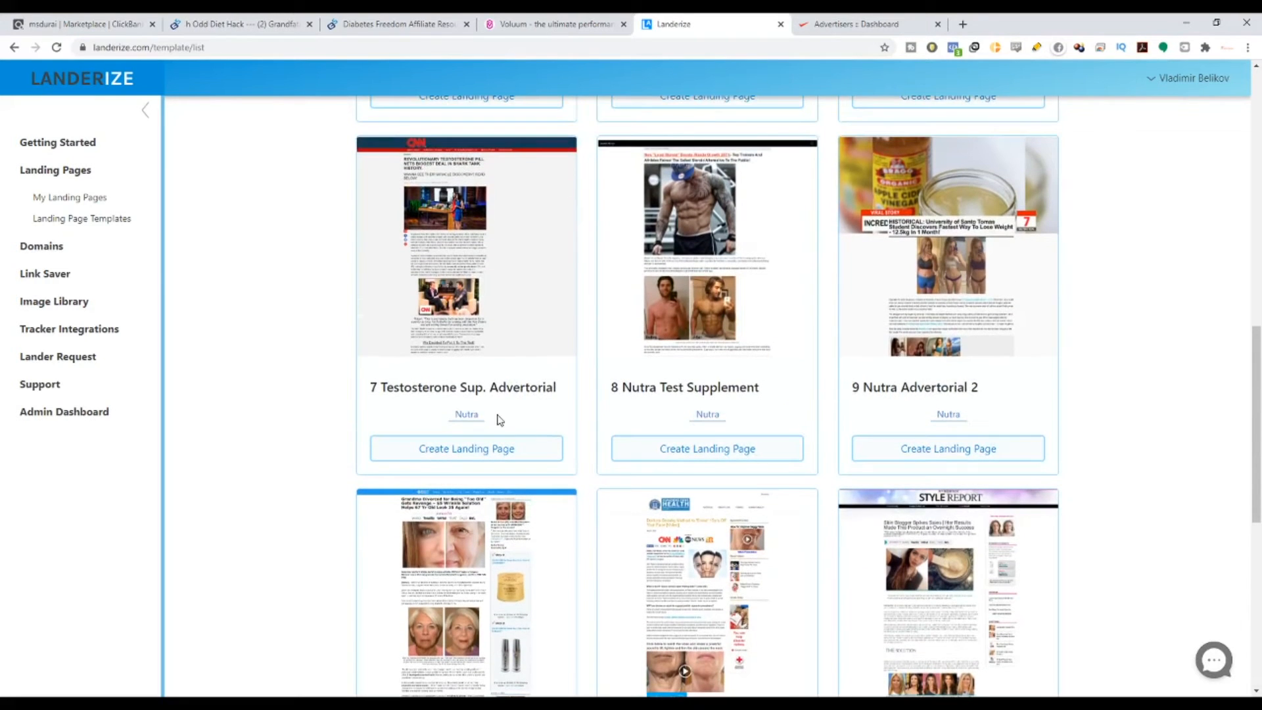
{"action": "left_click_drag", "start_coordinate": [673, 387], "coordinate": [785, 402]}
{"action": "scroll", "coordinate": [535, 403], "scroll_direction": "up", "scroll_amount": 3}
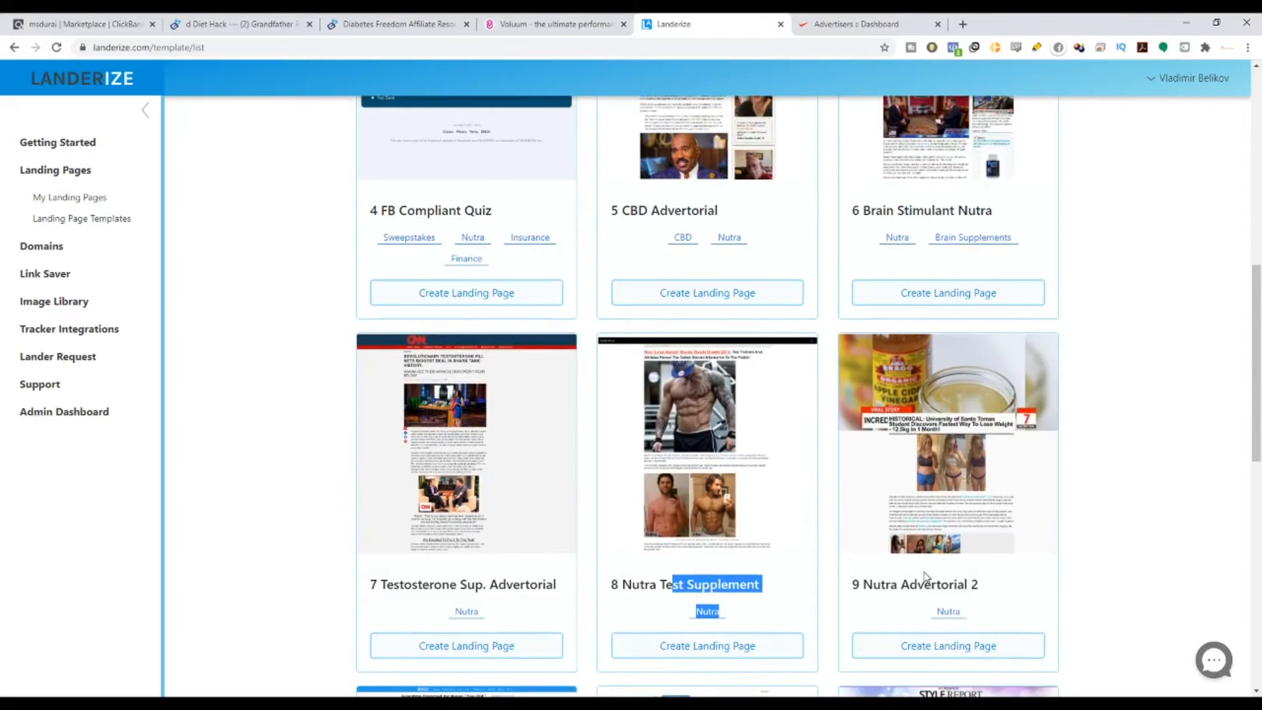
{"action": "scroll", "coordinate": [925, 577], "scroll_direction": "up", "scroll_amount": 8}
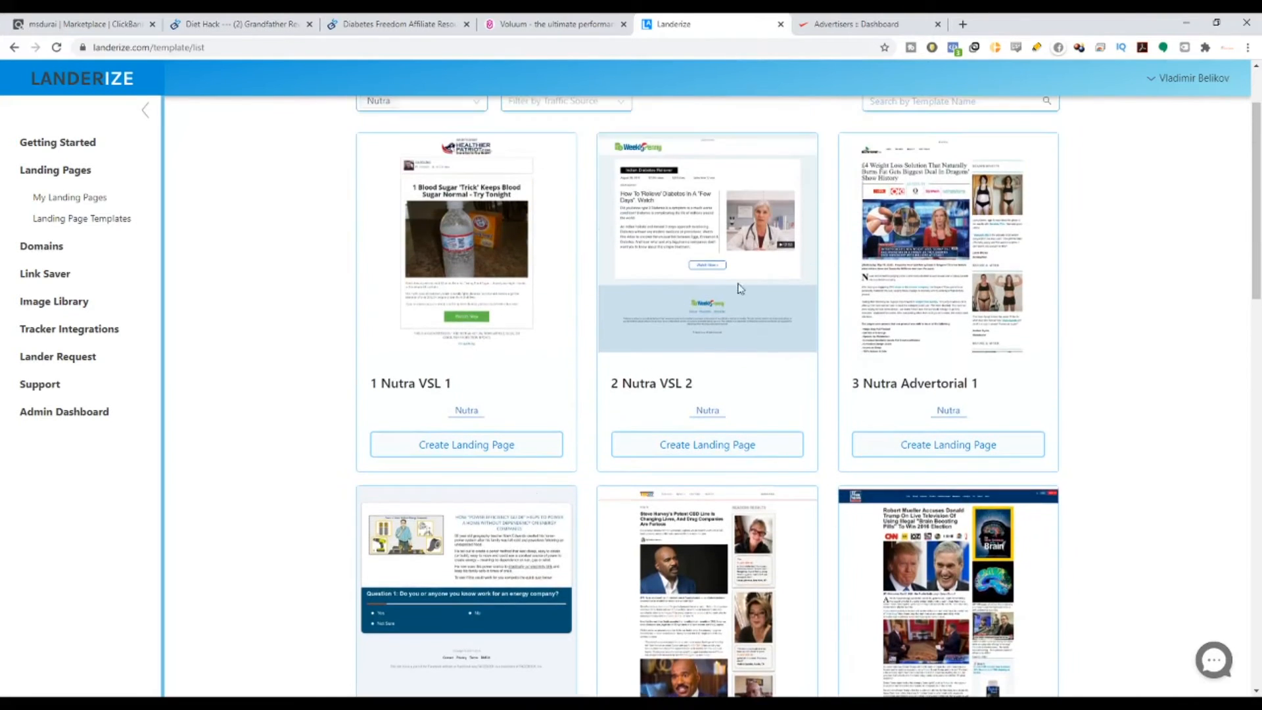
{"action": "scroll", "coordinate": [784, 313], "scroll_direction": "up", "scroll_amount": 2}
{"action": "scroll", "coordinate": [868, 443], "scroll_direction": "down", "scroll_amount": 12}
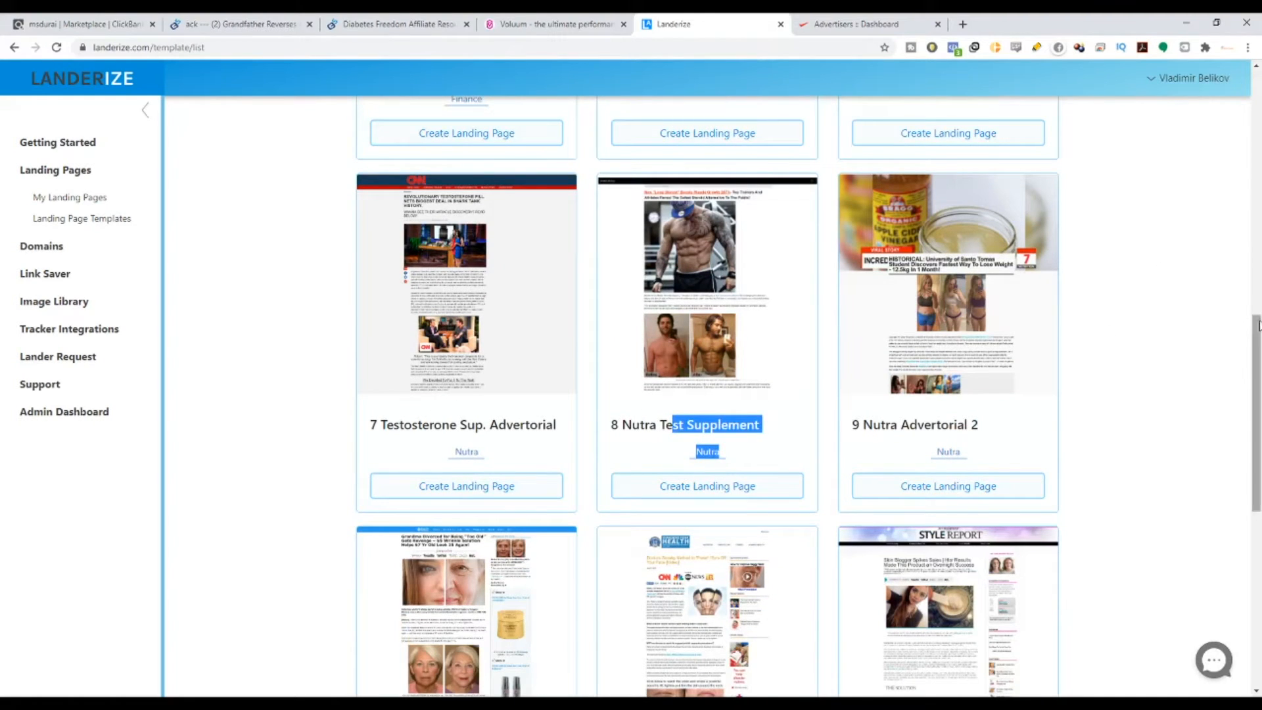
Step: Create a landing page named "Diabetes Freedom" from the Nutra Advertorial 2 template
{"action": "left_click", "coordinate": [925, 499]}
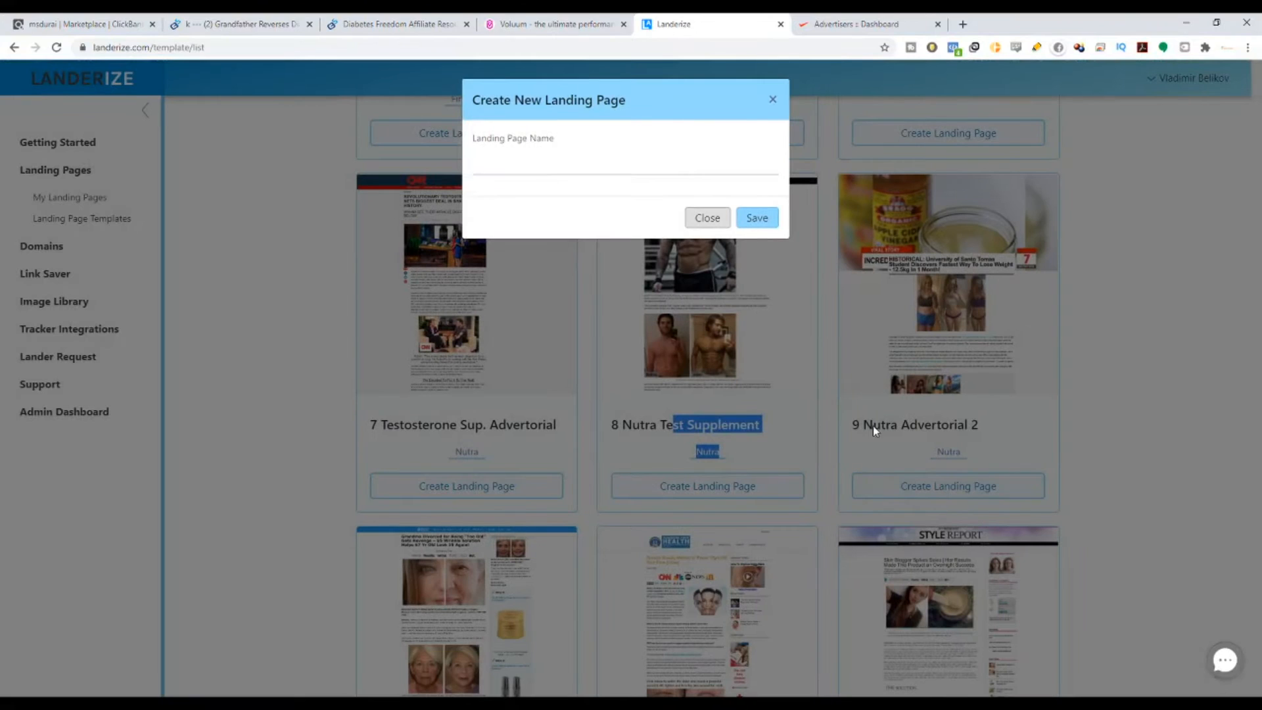
{"action": "left_click", "coordinate": [536, 153]}
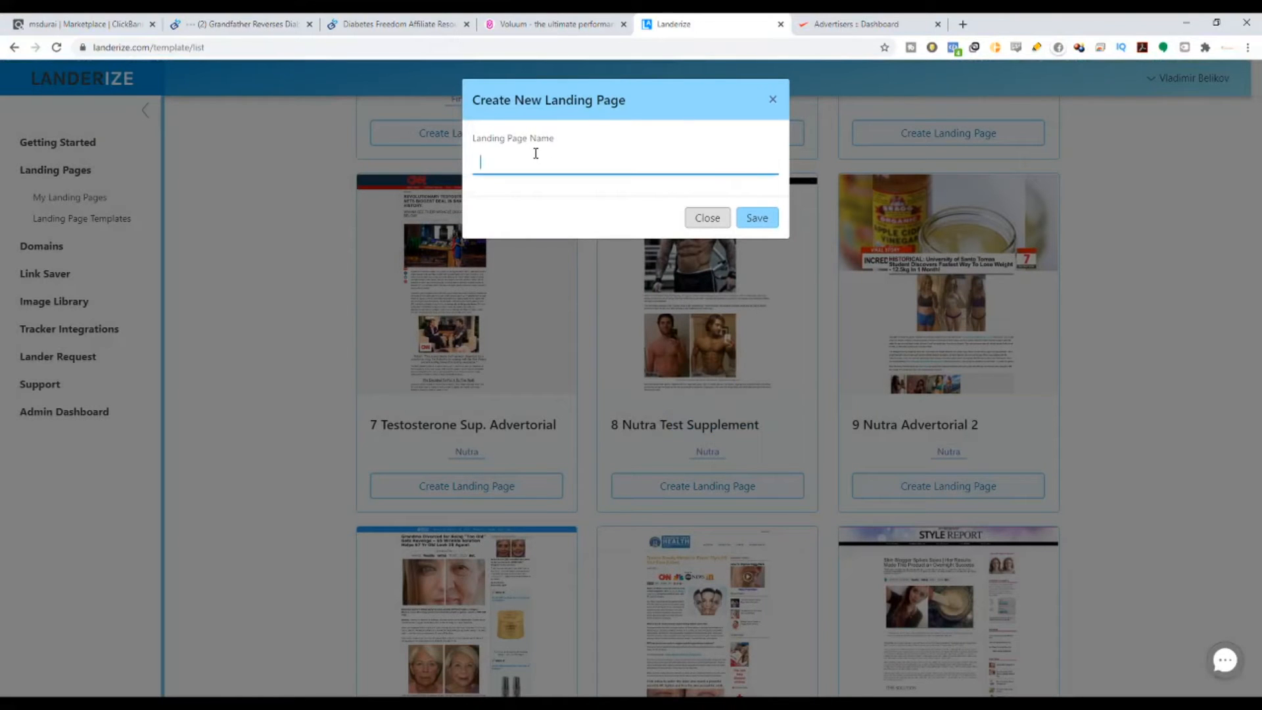
{"action": "type", "text": "Diabte"}
{"action": "key", "text": "Down"}
{"action": "key", "text": "Return"}
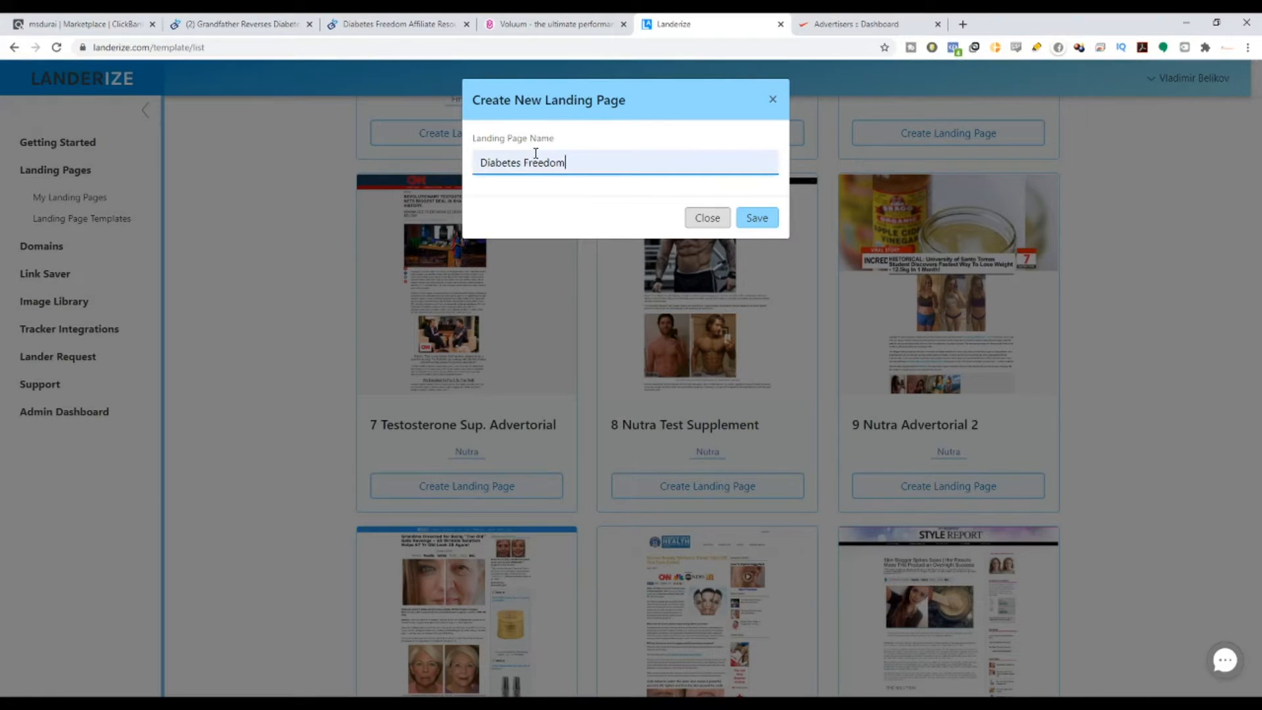
{"action": "left_click", "coordinate": [755, 219]}
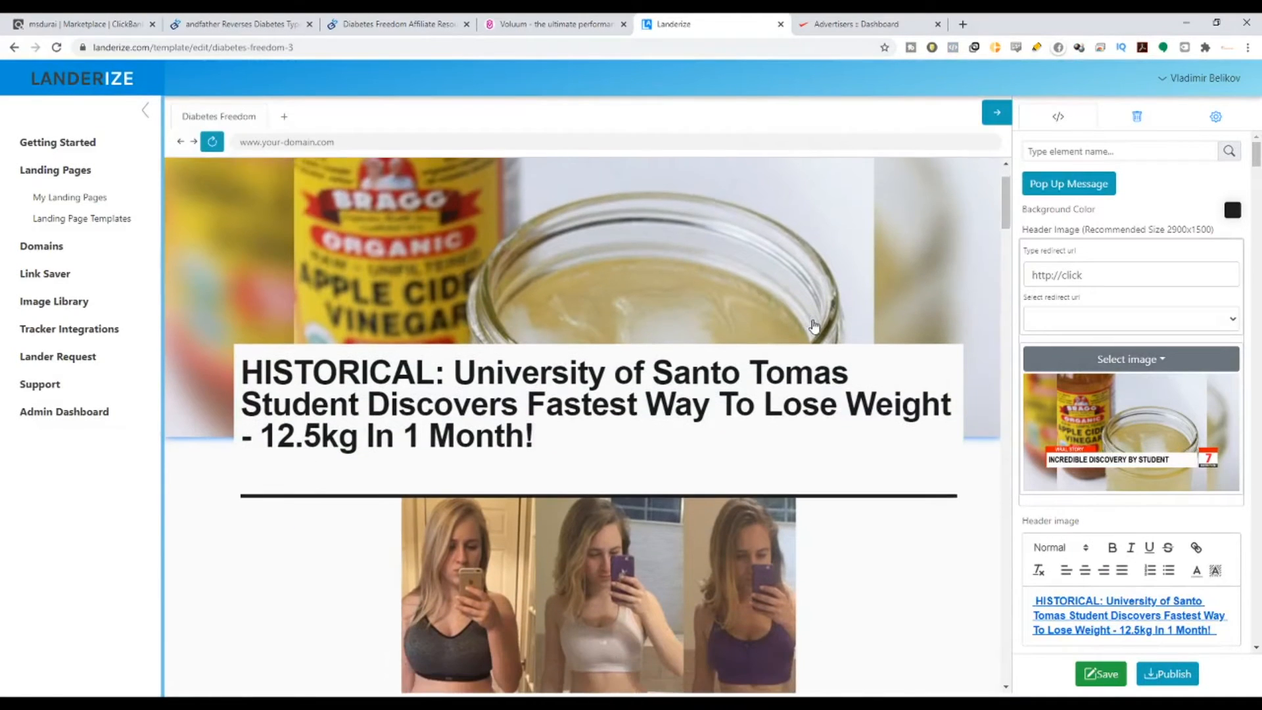
Step: Review the whole advertorial in the editor, from the header image to the free trial offer and the comments
{"action": "scroll", "coordinate": [818, 325], "scroll_direction": "down", "scroll_amount": 3}
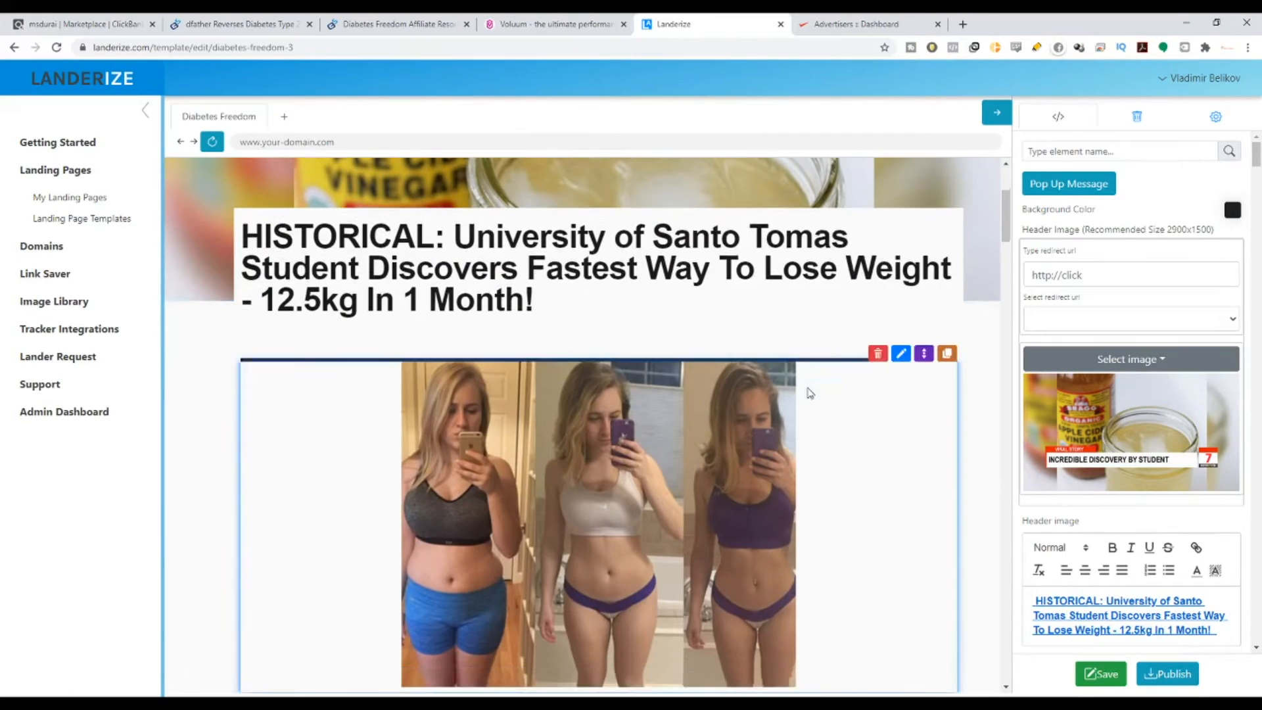
{"action": "scroll", "coordinate": [811, 355], "scroll_direction": "down", "scroll_amount": 5}
{"action": "scroll", "coordinate": [809, 392], "scroll_direction": "down", "scroll_amount": 1}
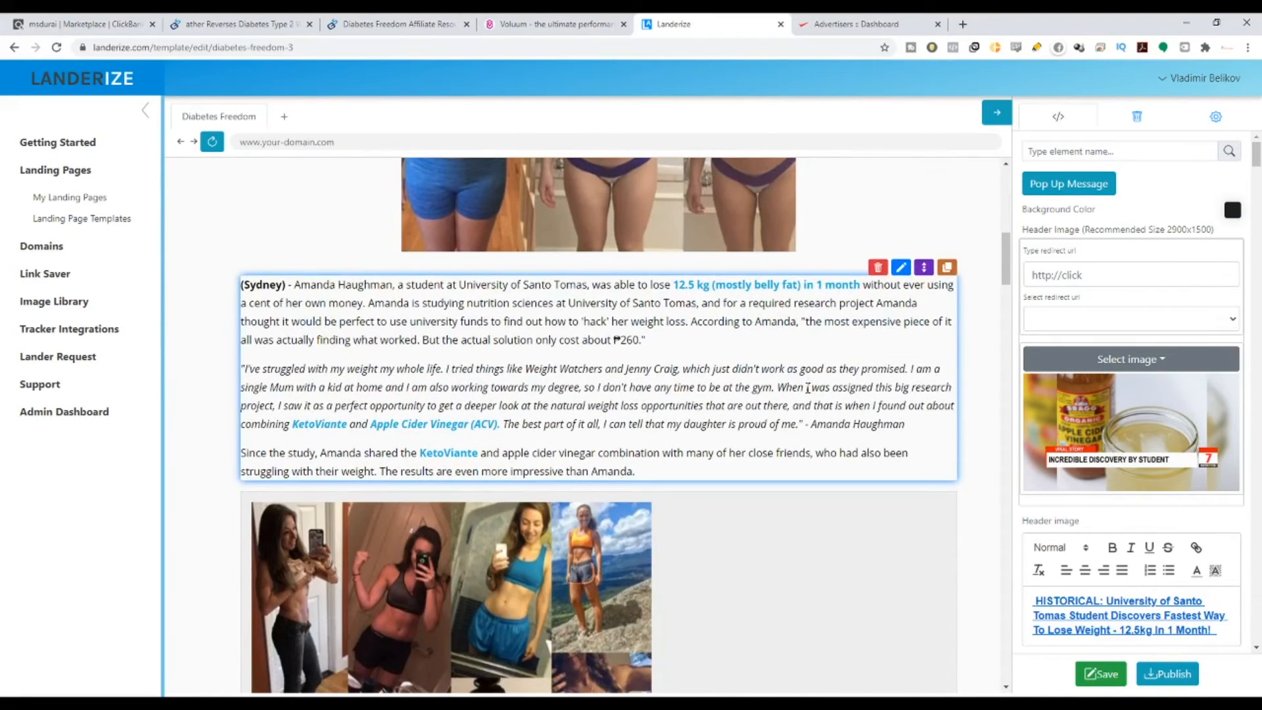
{"action": "scroll", "coordinate": [808, 389], "scroll_direction": "down", "scroll_amount": 5}
{"action": "scroll", "coordinate": [806, 388], "scroll_direction": "down", "scroll_amount": 2}
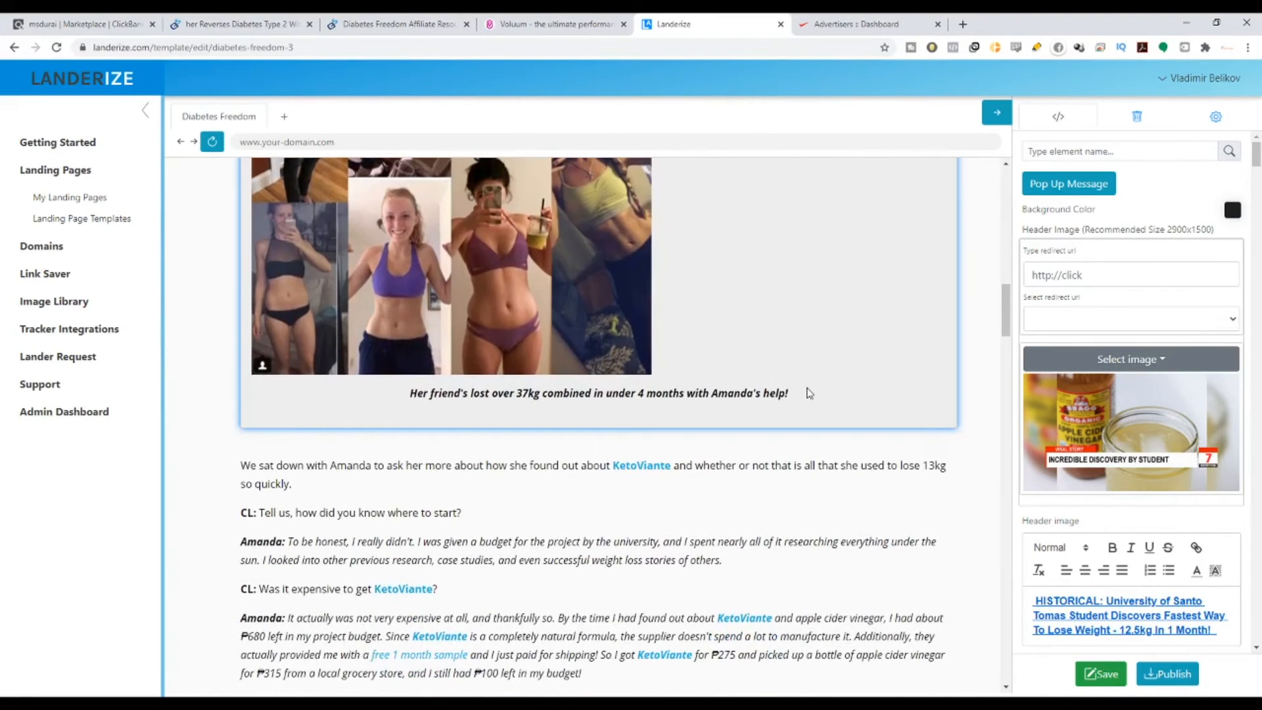
{"action": "scroll", "coordinate": [809, 393], "scroll_direction": "down", "scroll_amount": 14}
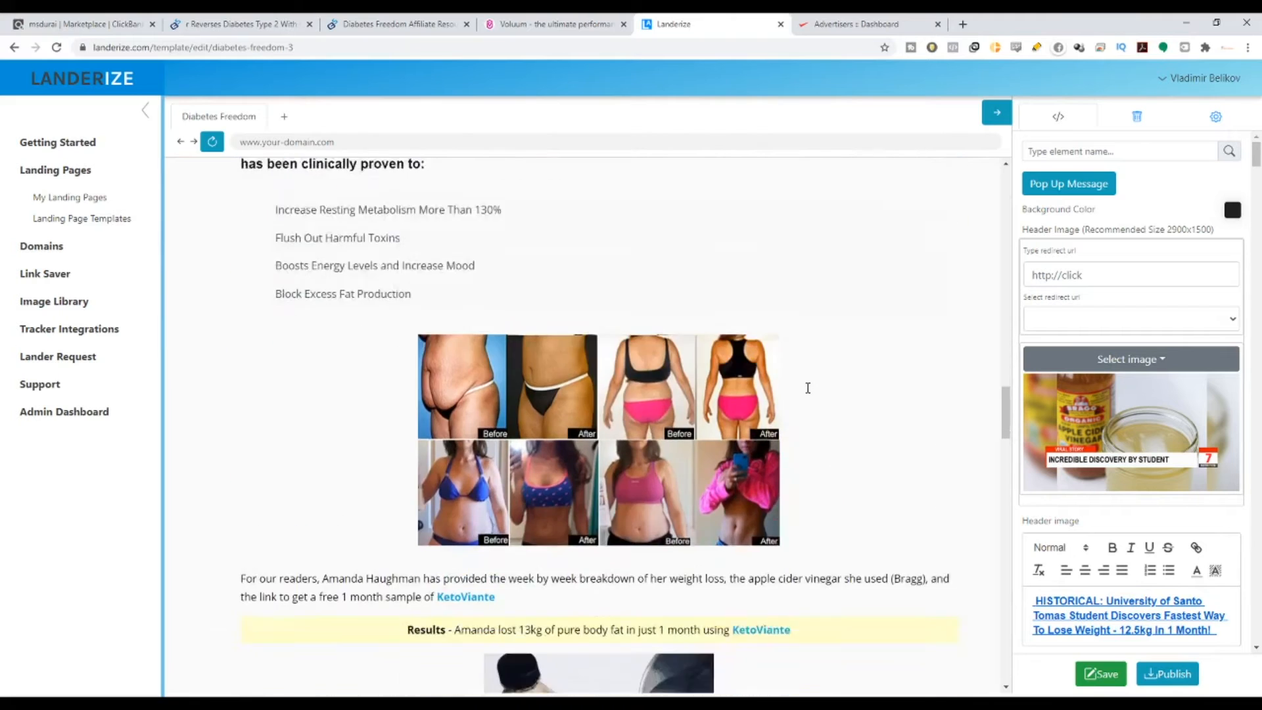
{"action": "scroll", "coordinate": [808, 388], "scroll_direction": "down", "scroll_amount": 20}
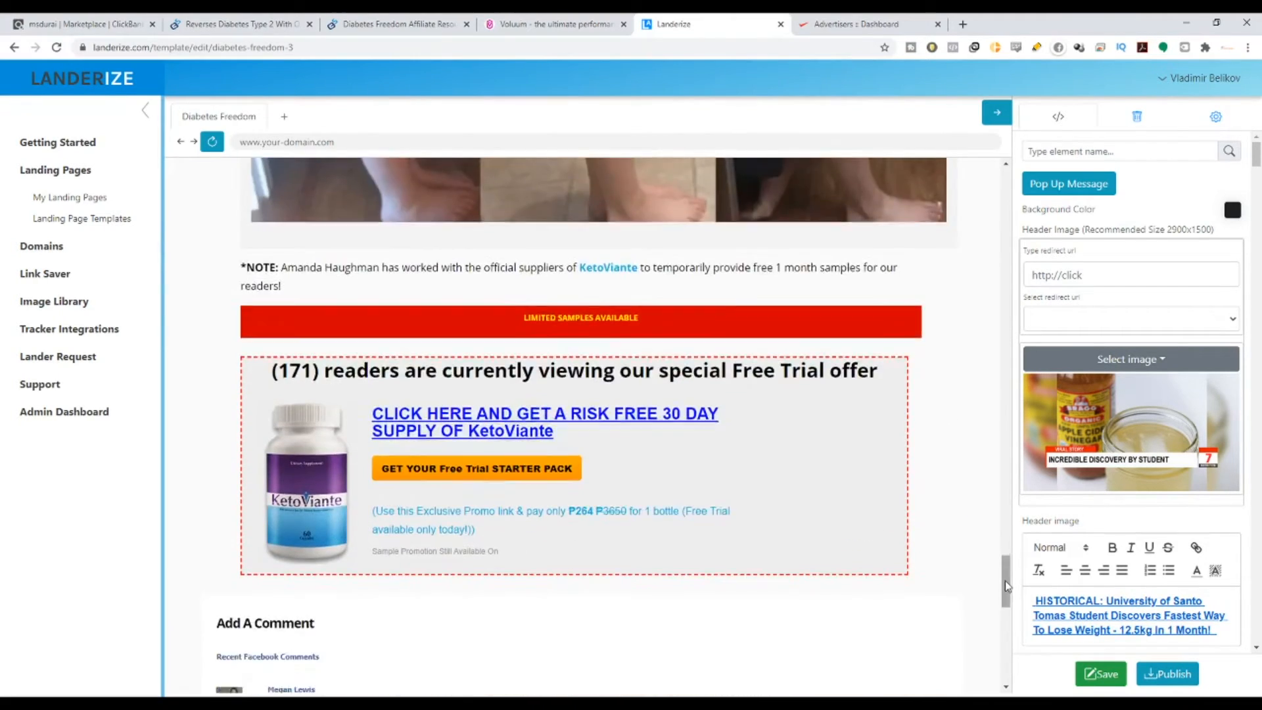
{"action": "left_click_drag", "start_coordinate": [1006, 585], "coordinate": [1006, 632]}
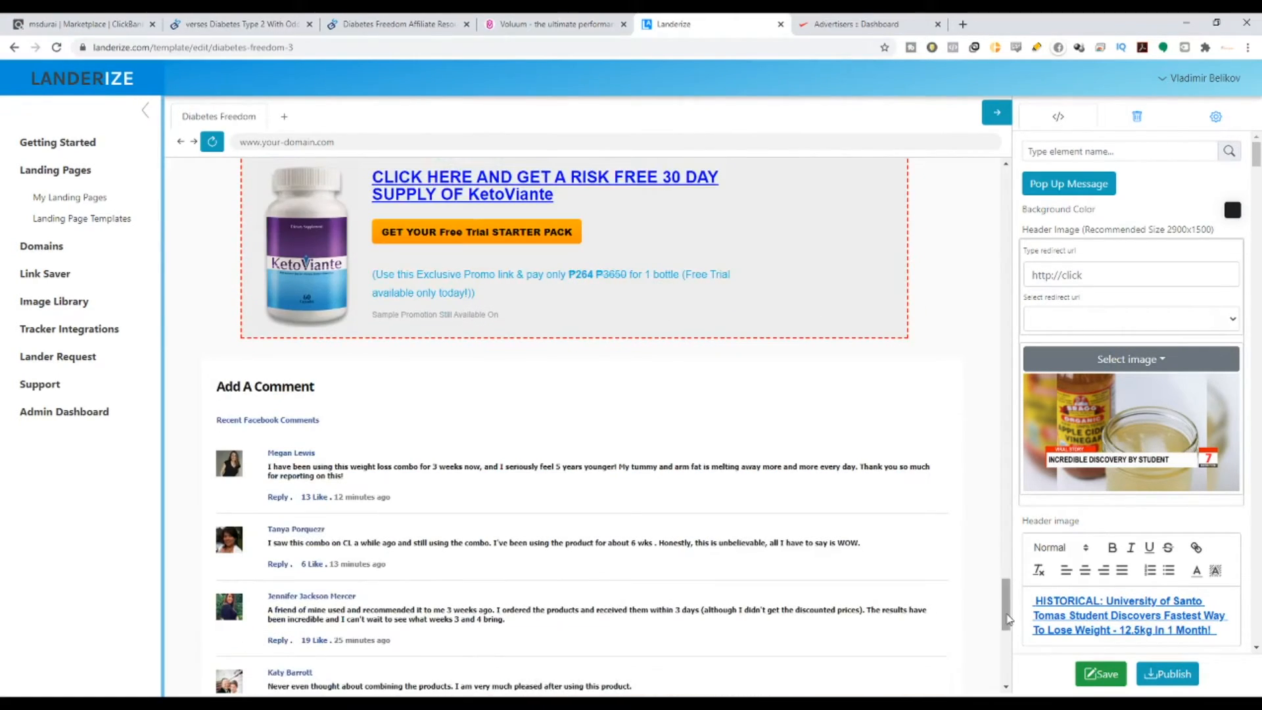
{"action": "left_click_drag", "start_coordinate": [1007, 618], "coordinate": [960, 178]}
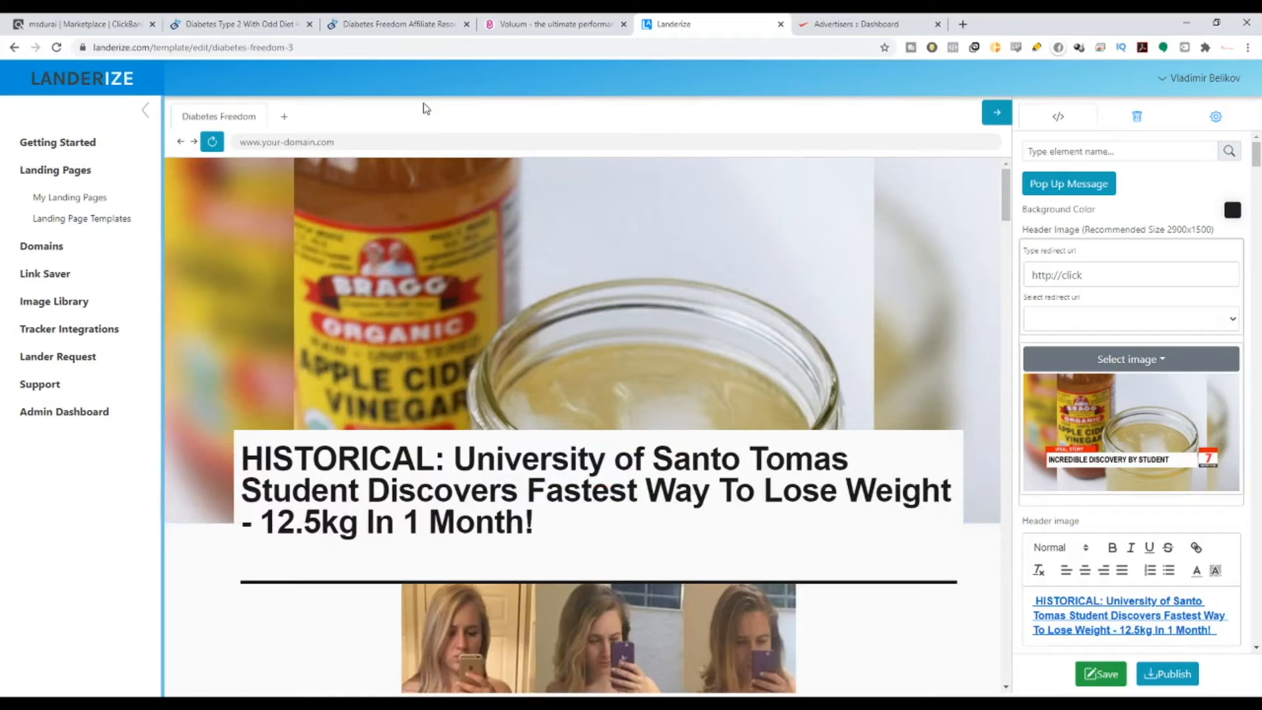
Step: Examine the advertorial's headline, before-and-after photo and opening text, focusing on the passage about combining KetoViante and Apple Cider Vinegar
{"action": "scroll", "coordinate": [571, 442], "scroll_direction": "down", "scroll_amount": 6}
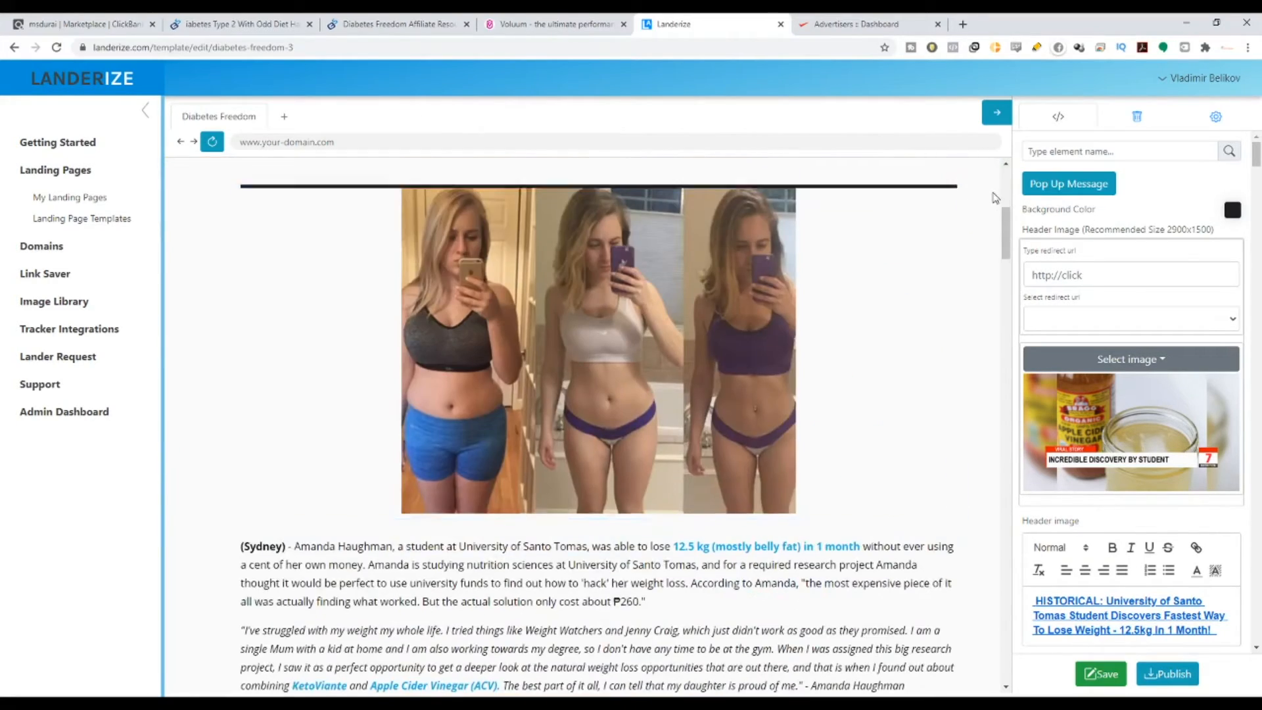
{"action": "left_click_drag", "start_coordinate": [1005, 221], "coordinate": [967, 186]}
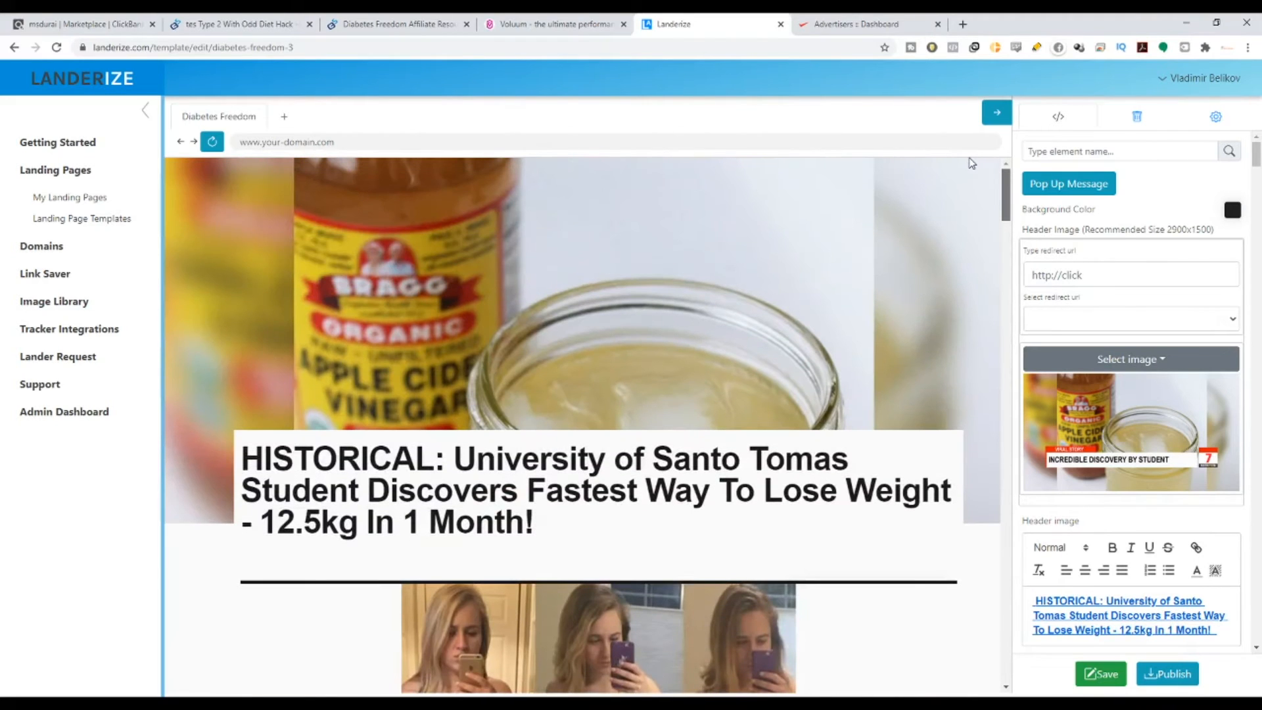
{"action": "scroll", "coordinate": [809, 403], "scroll_direction": "down", "scroll_amount": 2}
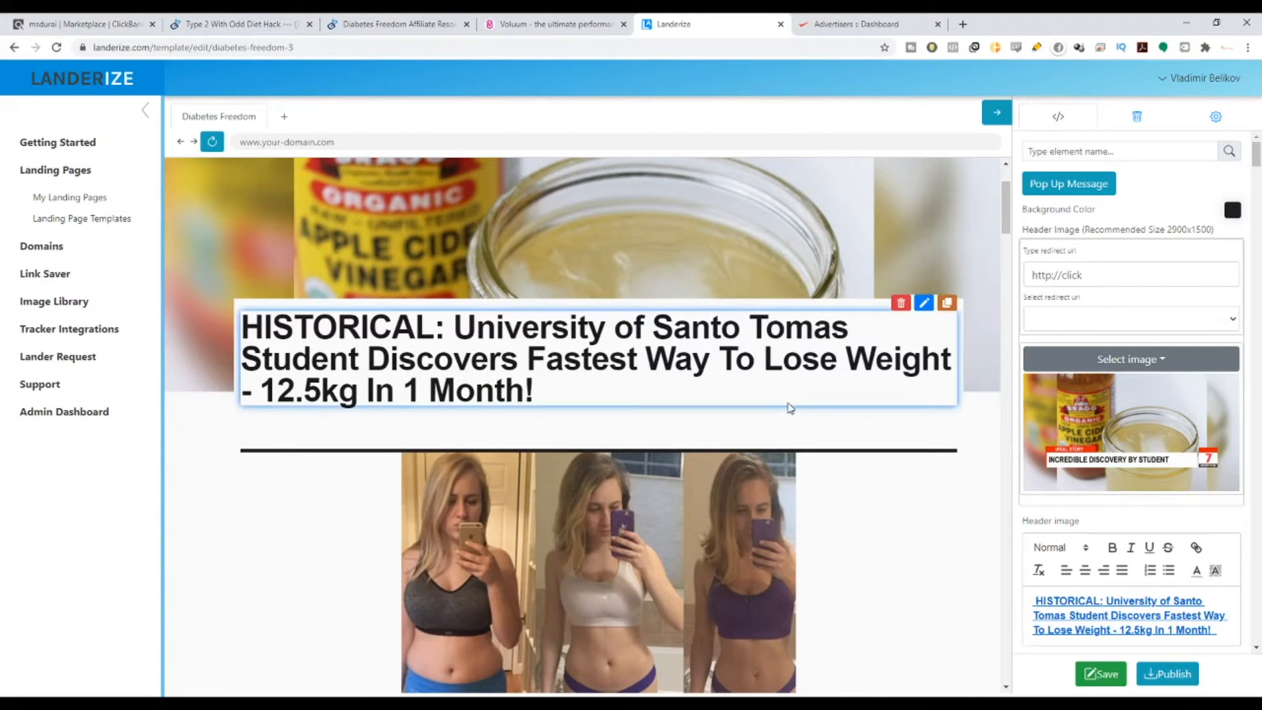
{"action": "scroll", "coordinate": [822, 444], "scroll_direction": "down", "scroll_amount": 6}
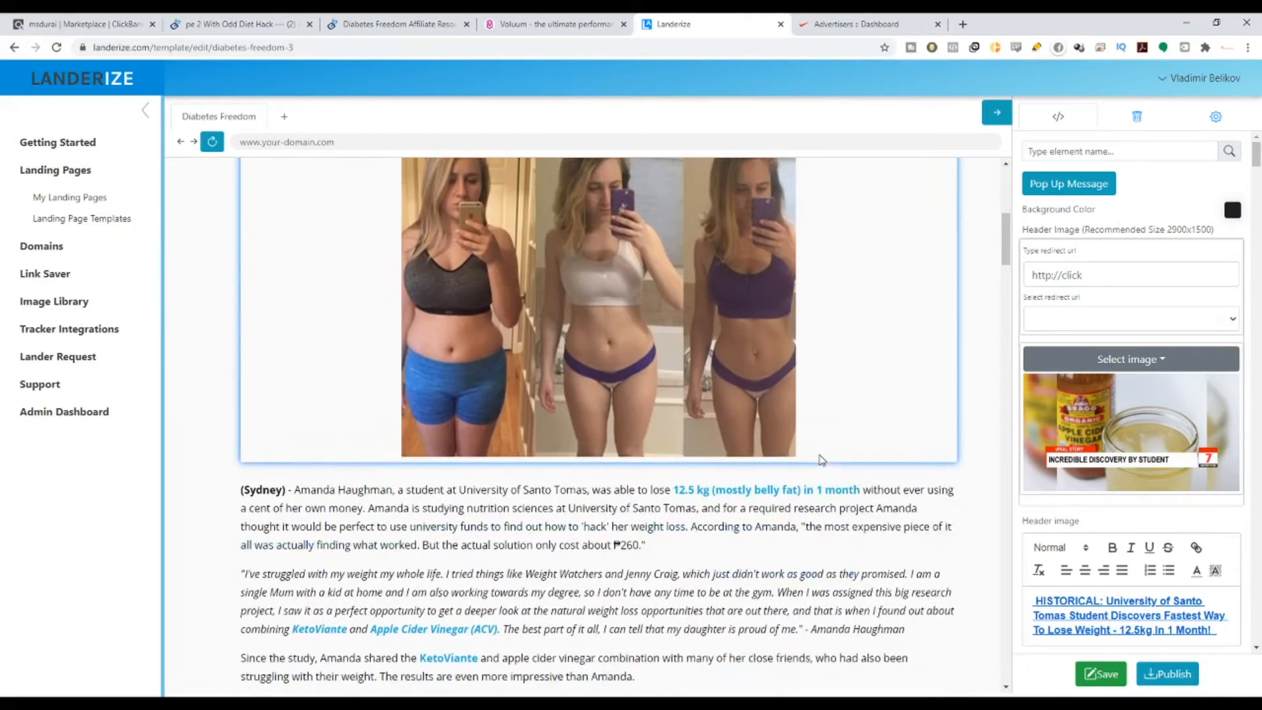
{"action": "scroll", "coordinate": [821, 460], "scroll_direction": "down", "scroll_amount": 1}
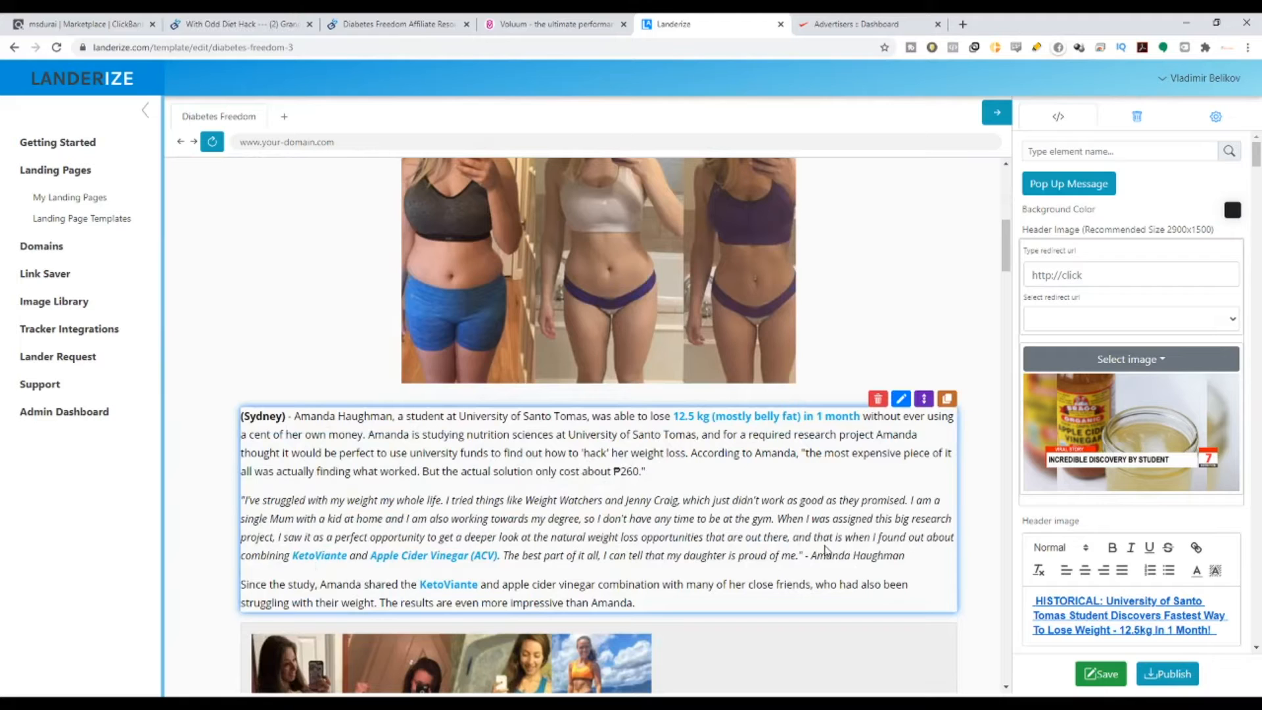
{"action": "left_click_drag", "start_coordinate": [876, 536], "coordinate": [955, 537]}
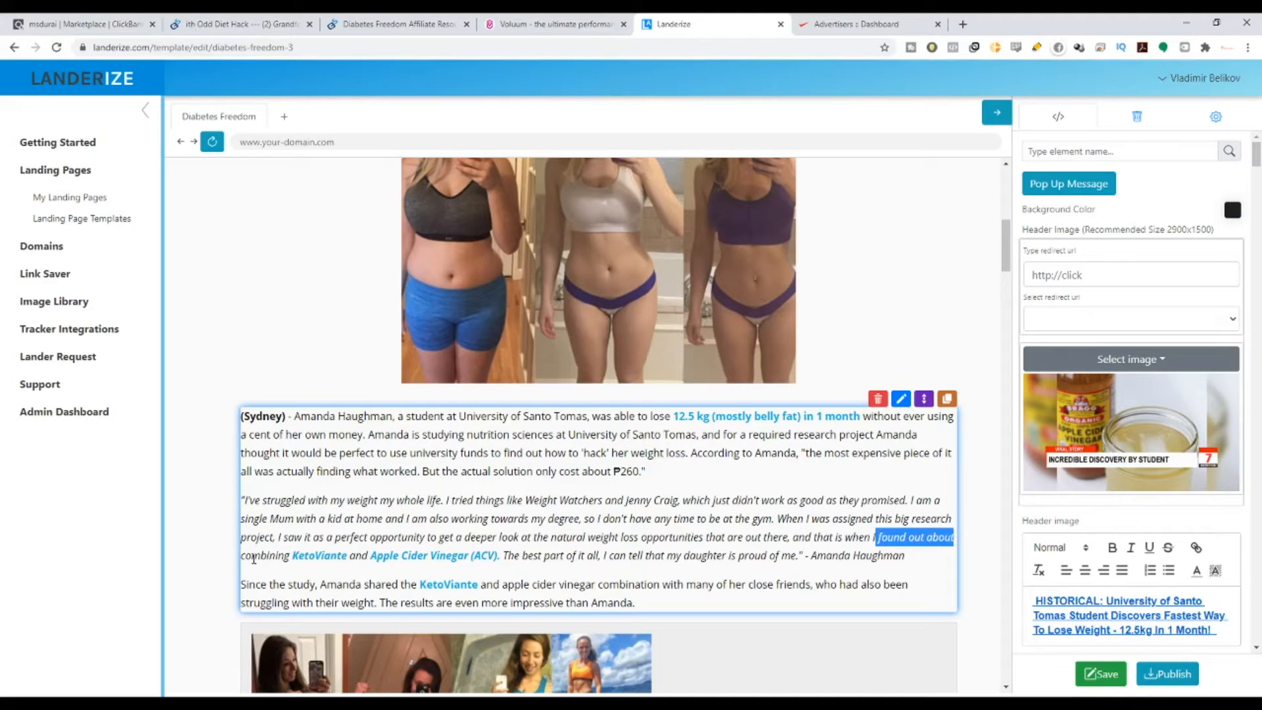
{"action": "left_click_drag", "start_coordinate": [254, 557], "coordinate": [498, 562]}
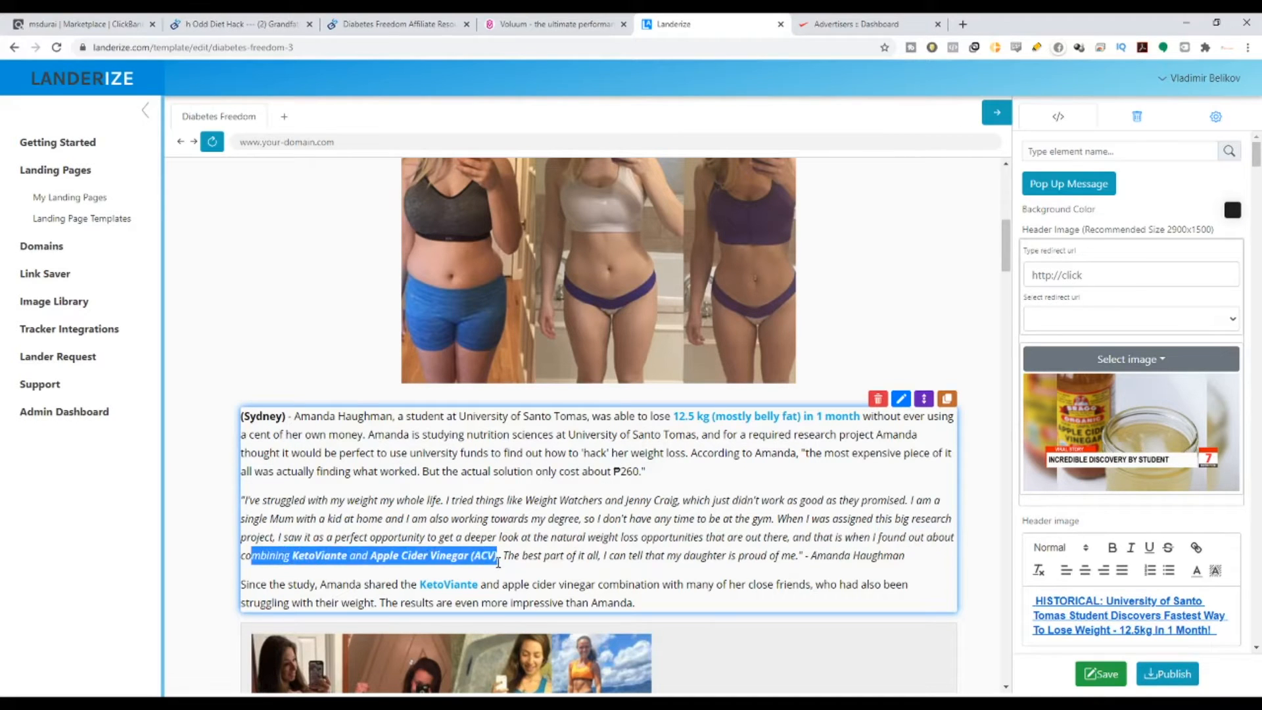
{"action": "left_click", "coordinate": [742, 451]}
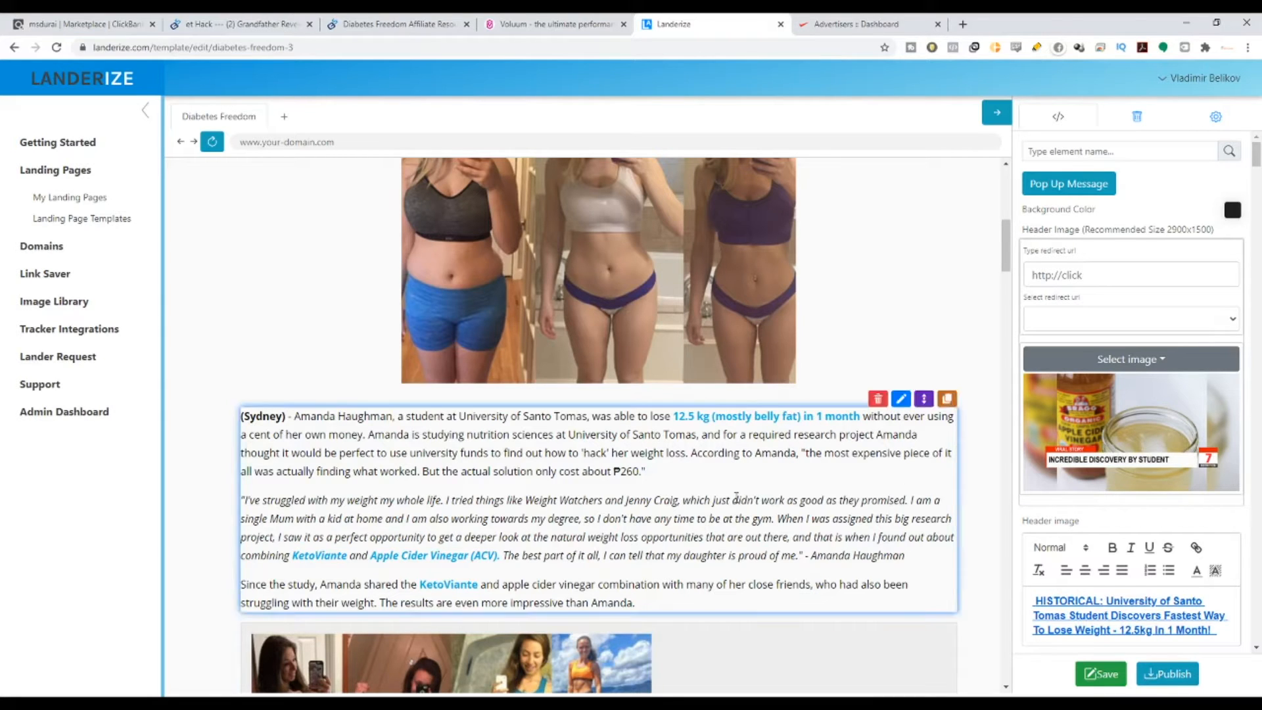
Step: Edit the advertorial's opening text block and delete "KetoViante and Apple Cider Vinegar (ACV)." after "found out about combining"
{"action": "left_click", "coordinate": [902, 399]}
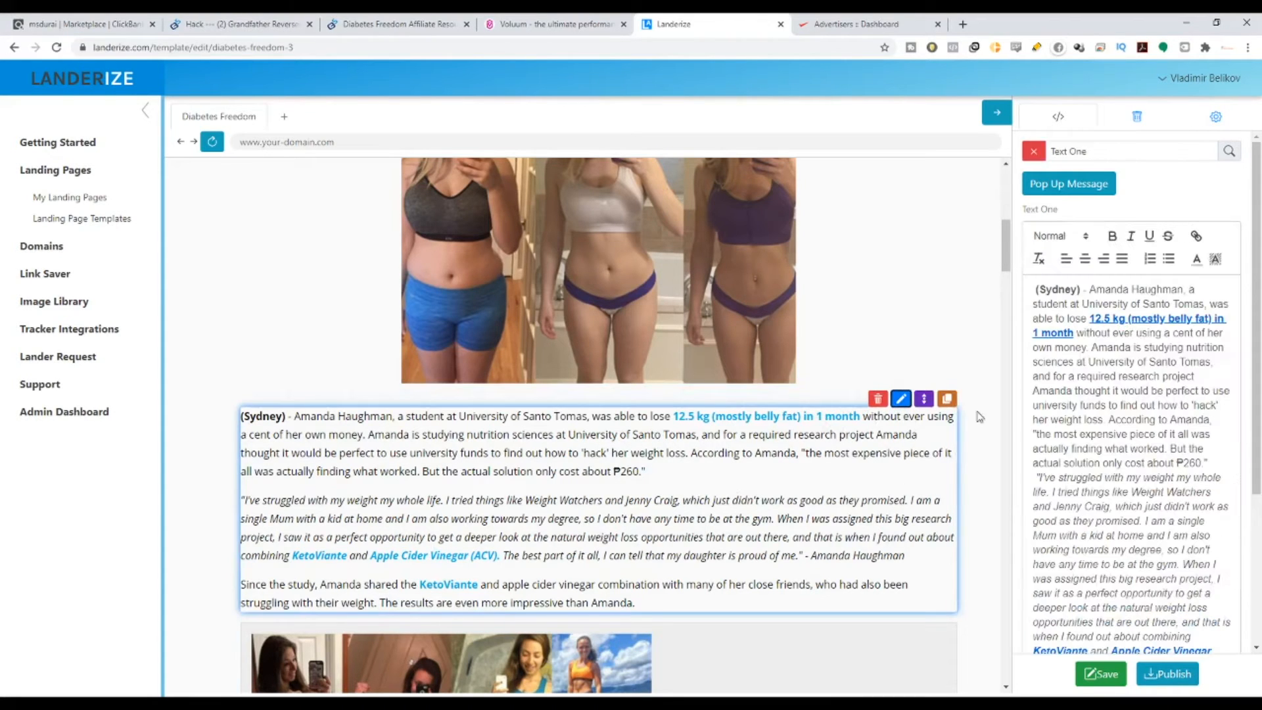
{"action": "scroll", "coordinate": [1073, 460], "scroll_direction": "down", "scroll_amount": 3}
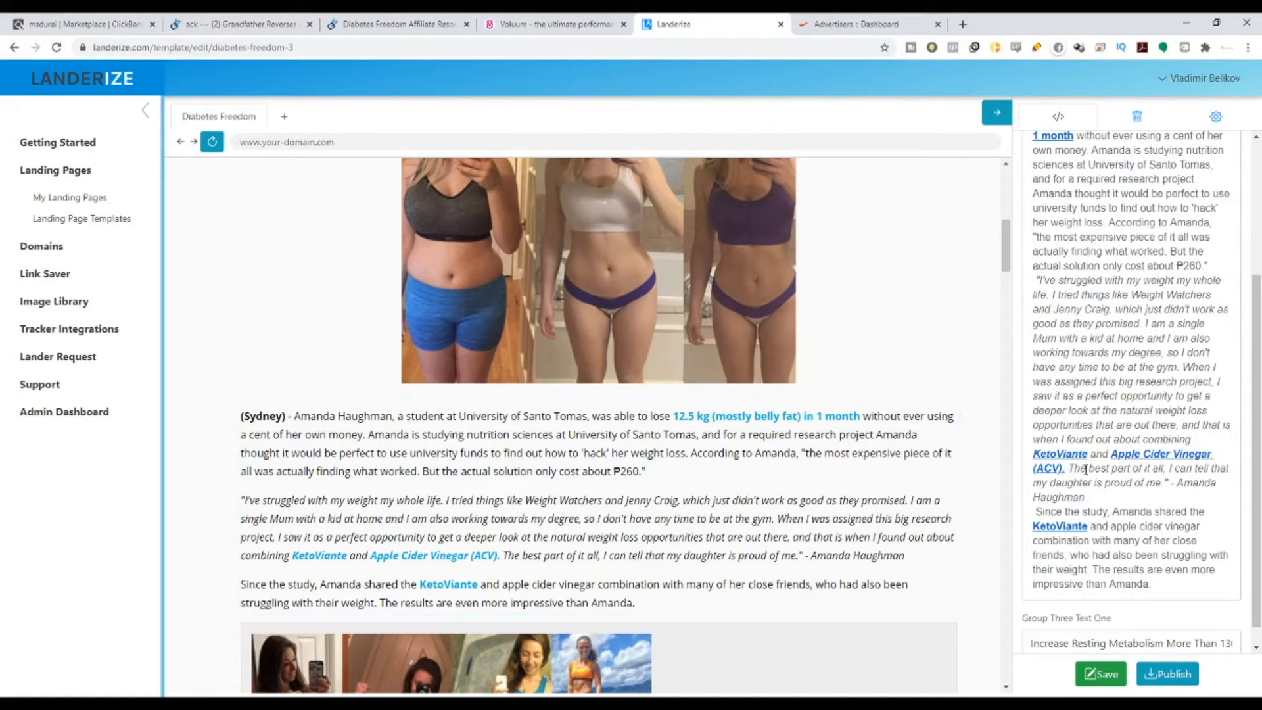
{"action": "left_click_drag", "start_coordinate": [1063, 469], "coordinate": [1037, 454]}
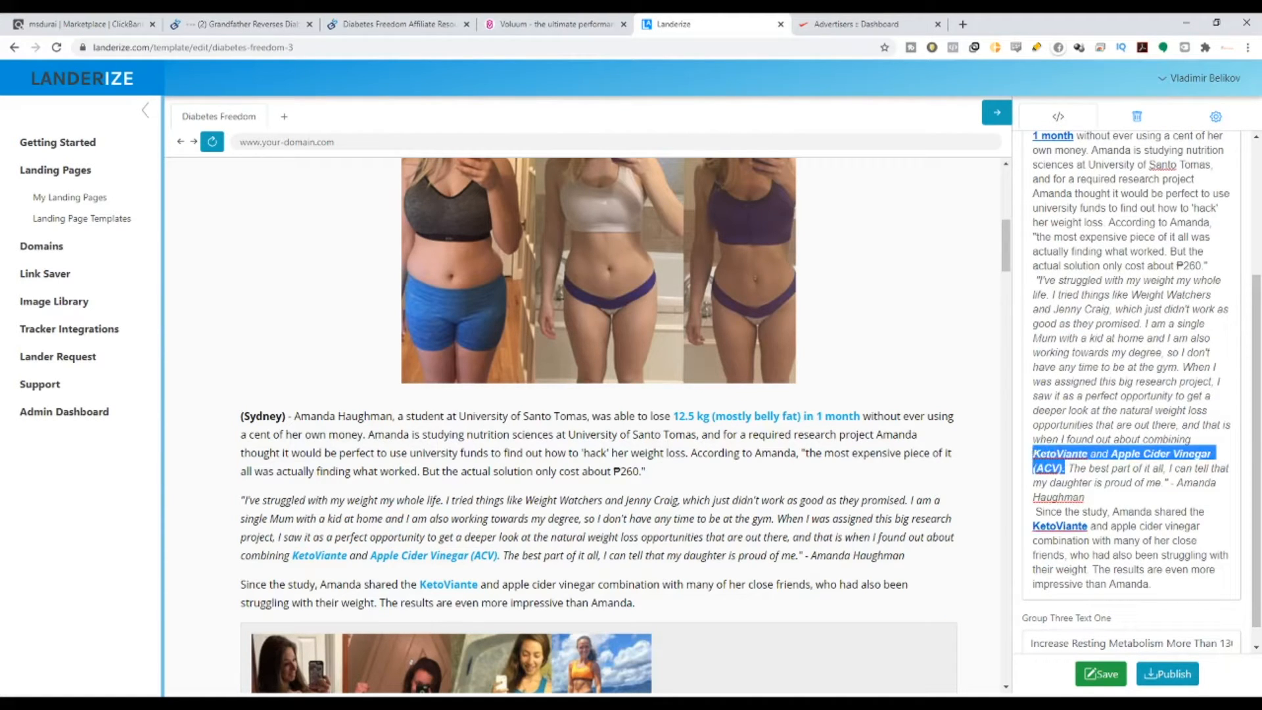
{"action": "key", "text": "BackSpace"}
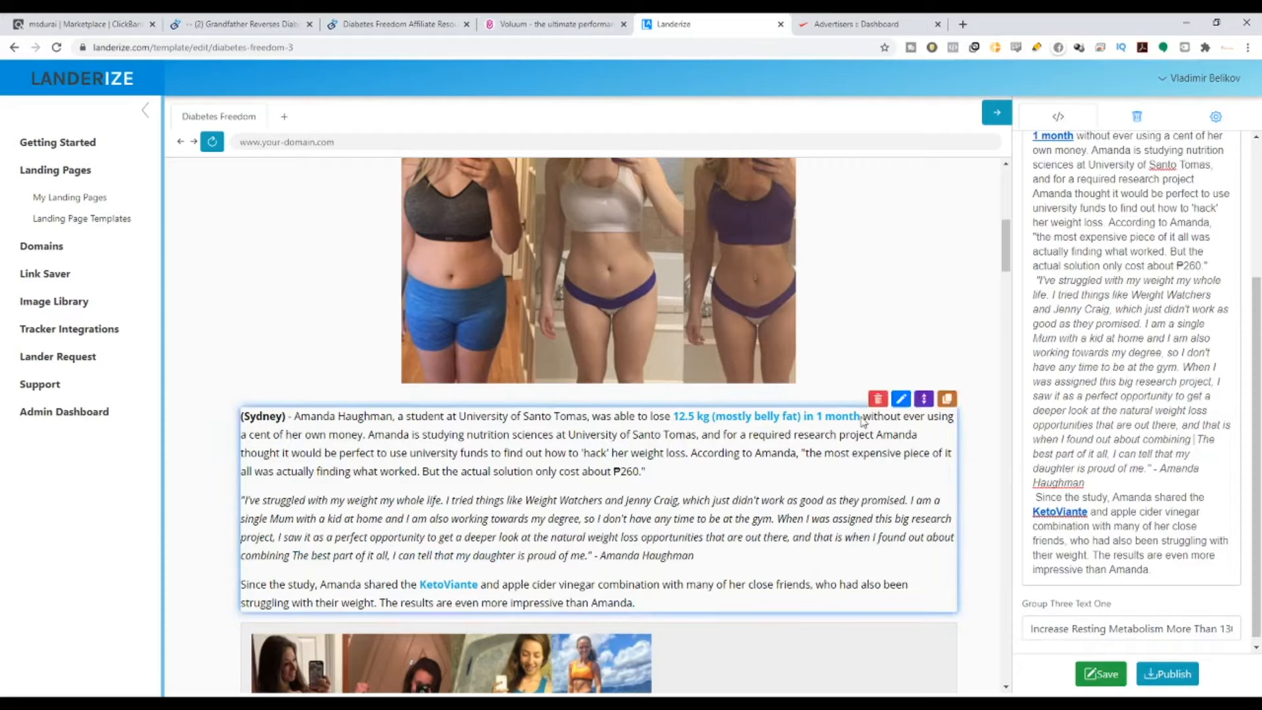
Step: Switch to the Diabetes Freedom sales page and look over its content for wording to use in the advertorial
{"action": "left_click", "coordinate": [314, 19]}
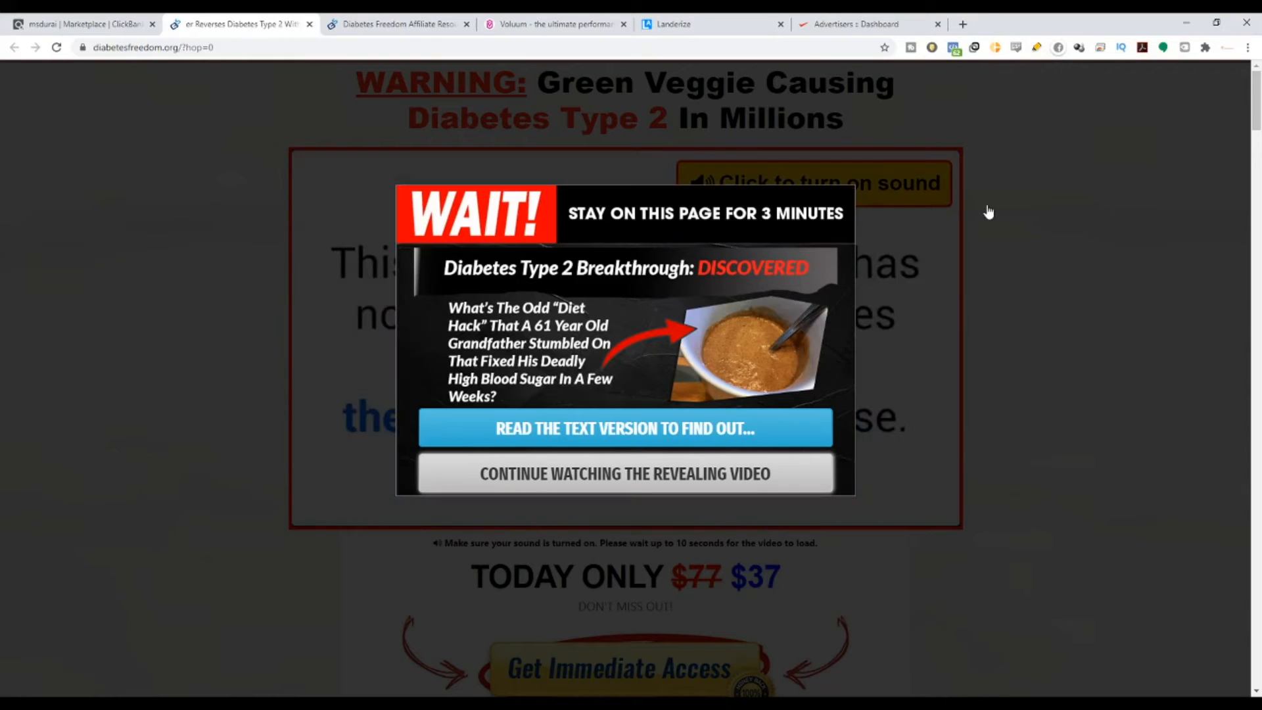
{"action": "scroll", "coordinate": [993, 348], "scroll_direction": "down", "scroll_amount": 8}
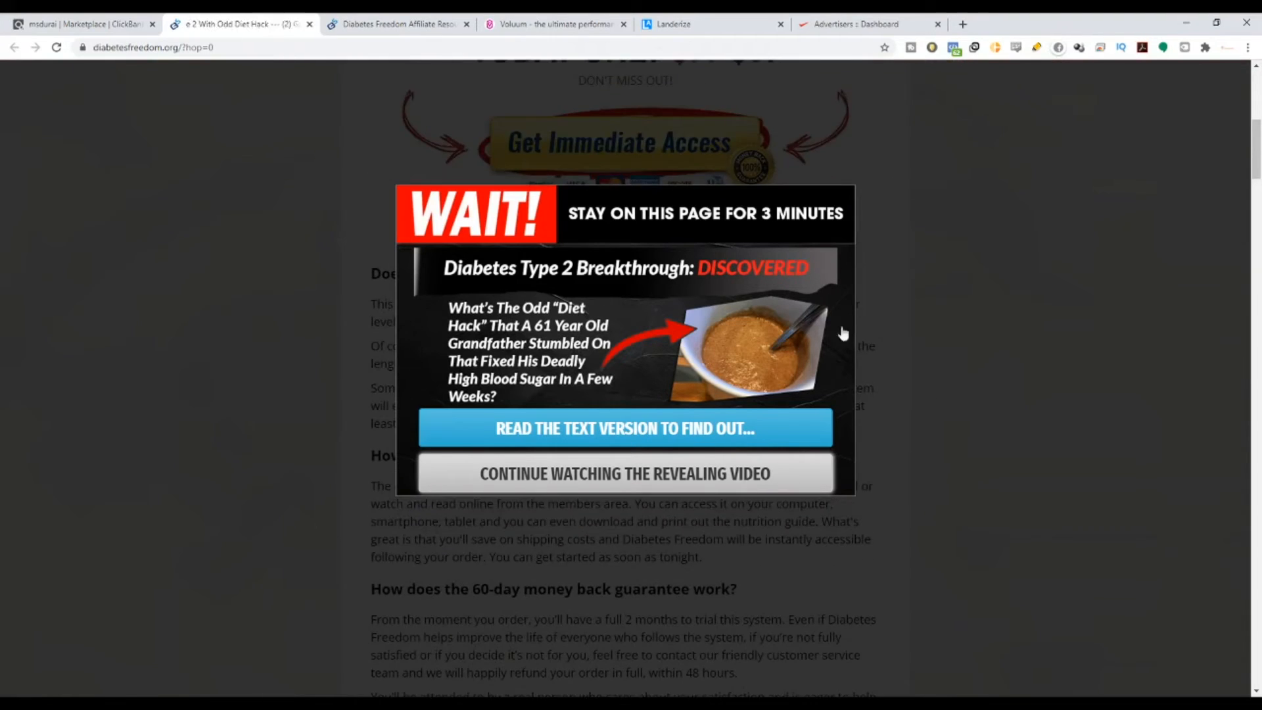
{"action": "scroll", "coordinate": [976, 365], "scroll_direction": "up", "scroll_amount": 8}
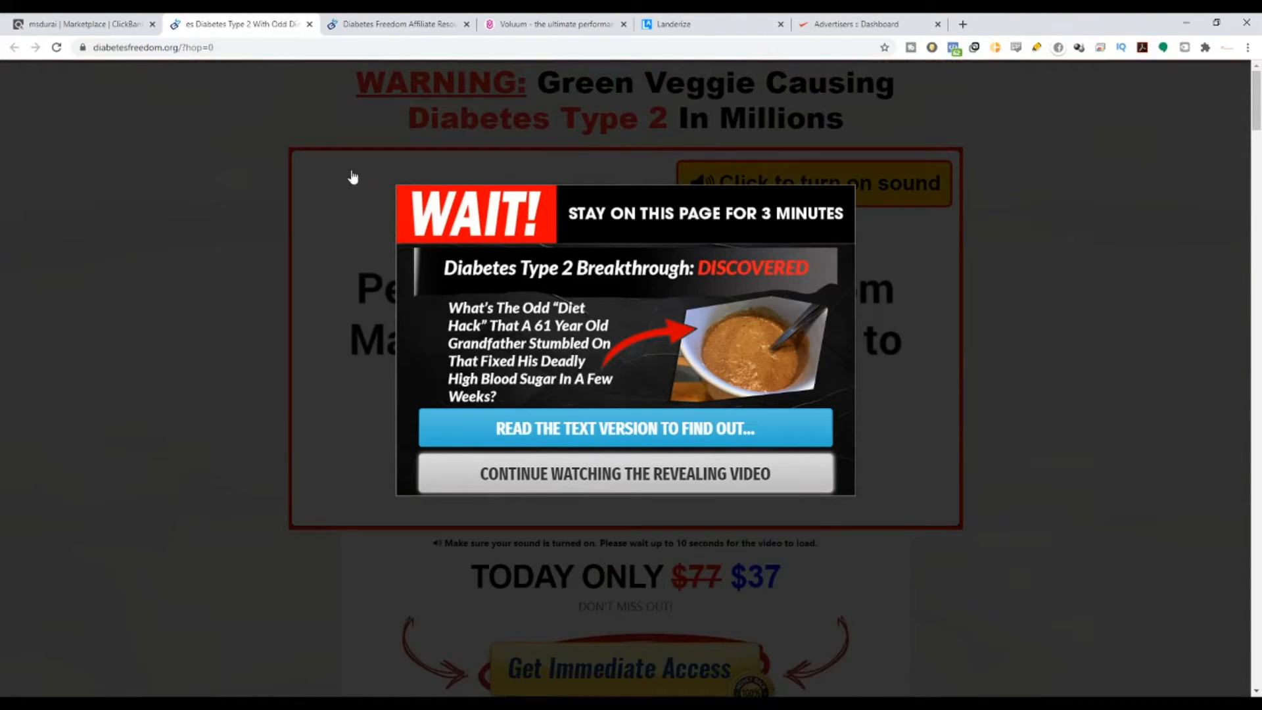
Step: Look over the Diabetes Freedom affiliate resources page, from the country targeting advice to the email swipes, keywords and ad headlines sections
{"action": "key", "text": "ctrl+Tab"}
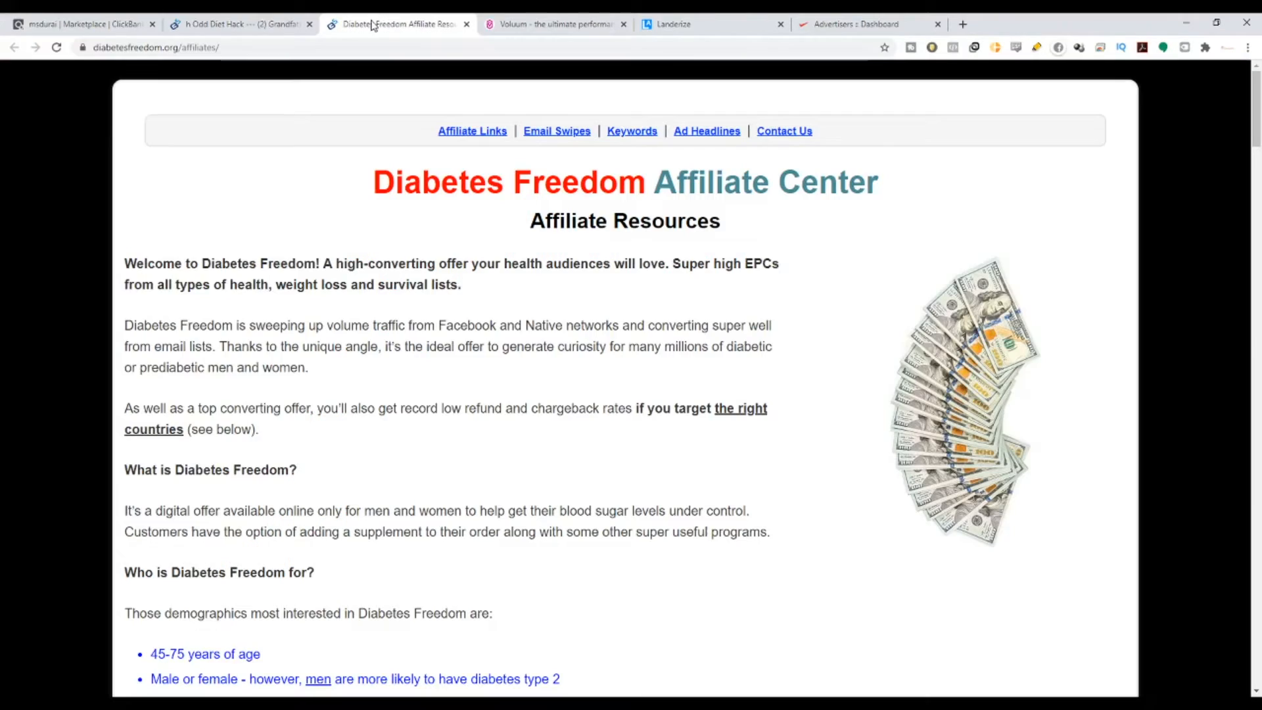
{"action": "scroll", "coordinate": [637, 353], "scroll_direction": "down", "scroll_amount": 20}
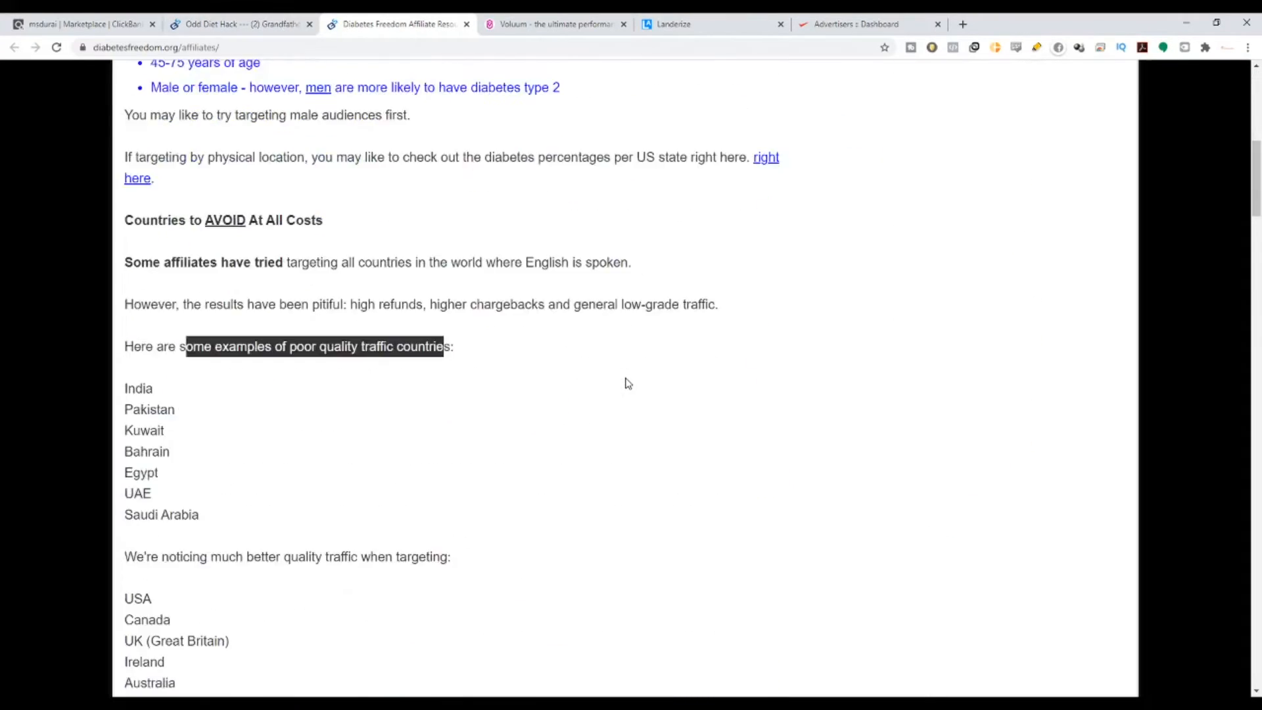
{"action": "scroll", "coordinate": [625, 390], "scroll_direction": "down", "scroll_amount": 5}
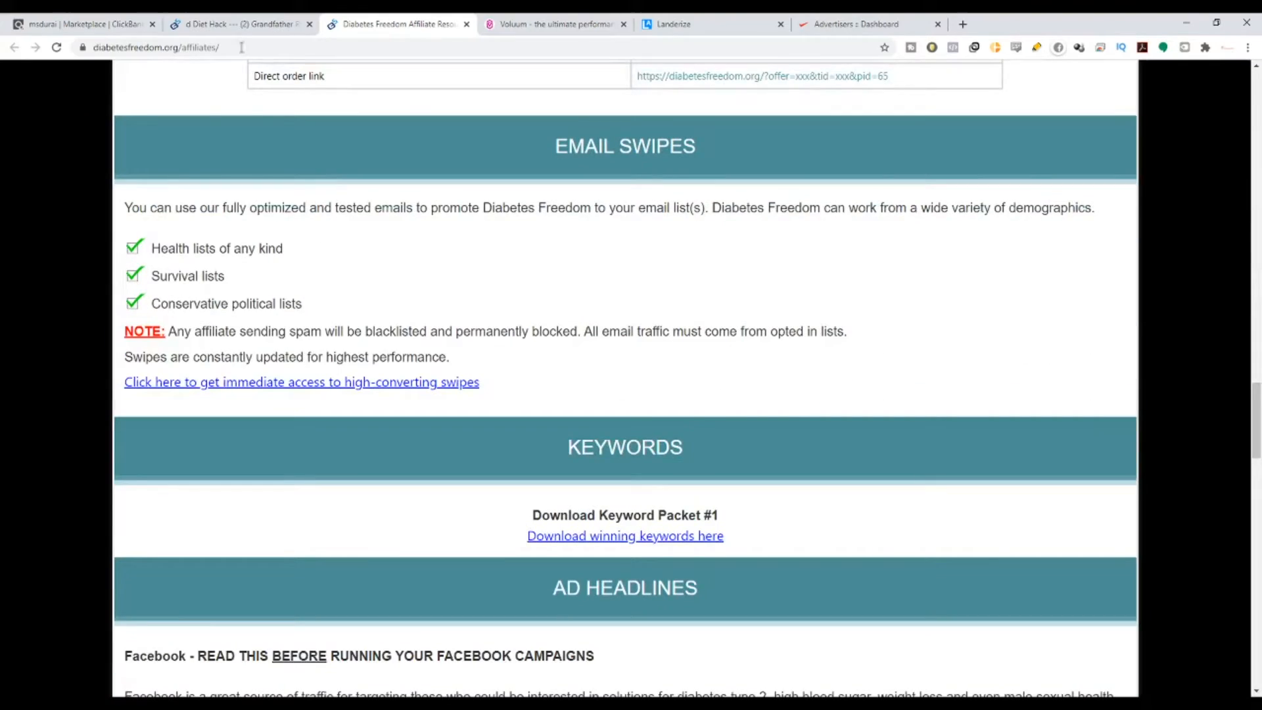
Step: Return to the Diabetes Freedom sales page, open its text version and skim the opening story about reversing type 2 diabetes
{"action": "key", "text": "ctrl+shift+Tab"}
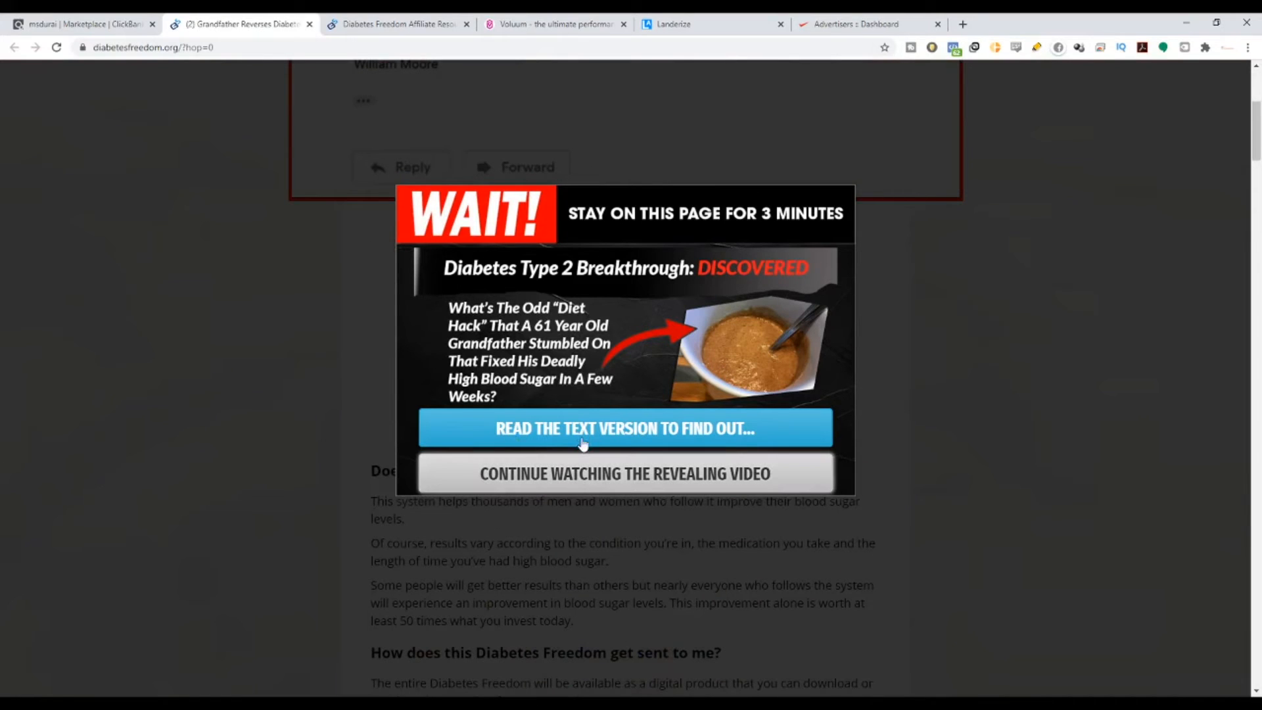
{"action": "scroll", "coordinate": [559, 530], "scroll_direction": "down", "scroll_amount": 9}
{"action": "scroll", "coordinate": [556, 548], "scroll_direction": "down", "scroll_amount": 10}
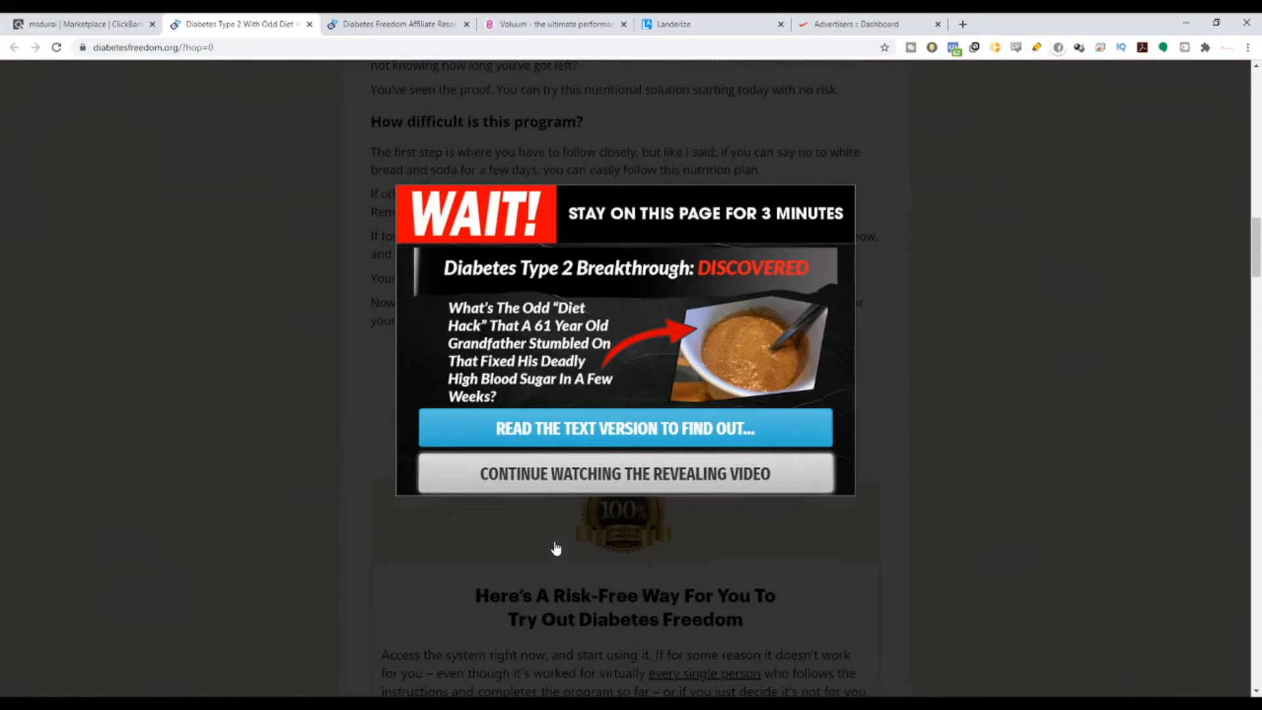
{"action": "scroll", "coordinate": [556, 547], "scroll_direction": "up", "scroll_amount": 2}
{"action": "left_click", "coordinate": [601, 439]}
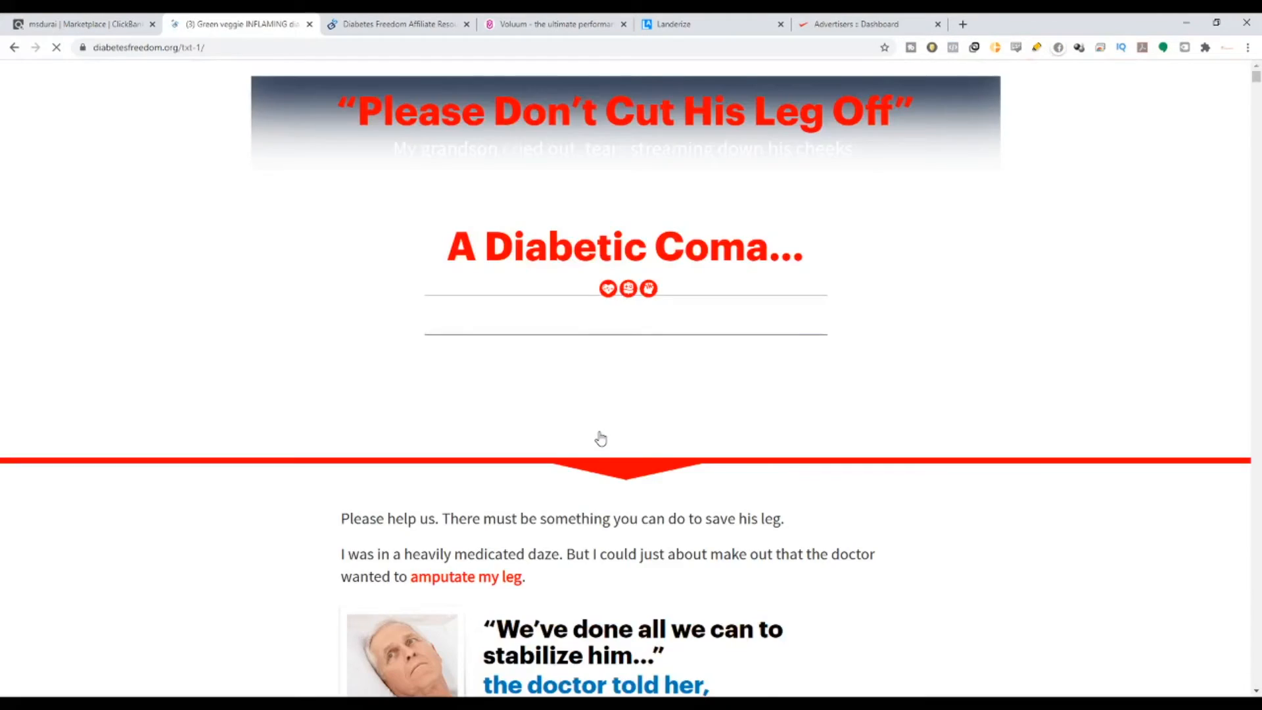
{"action": "scroll", "coordinate": [601, 439], "scroll_direction": "down", "scroll_amount": 13}
{"action": "scroll", "coordinate": [605, 490], "scroll_direction": "down", "scroll_amount": 13}
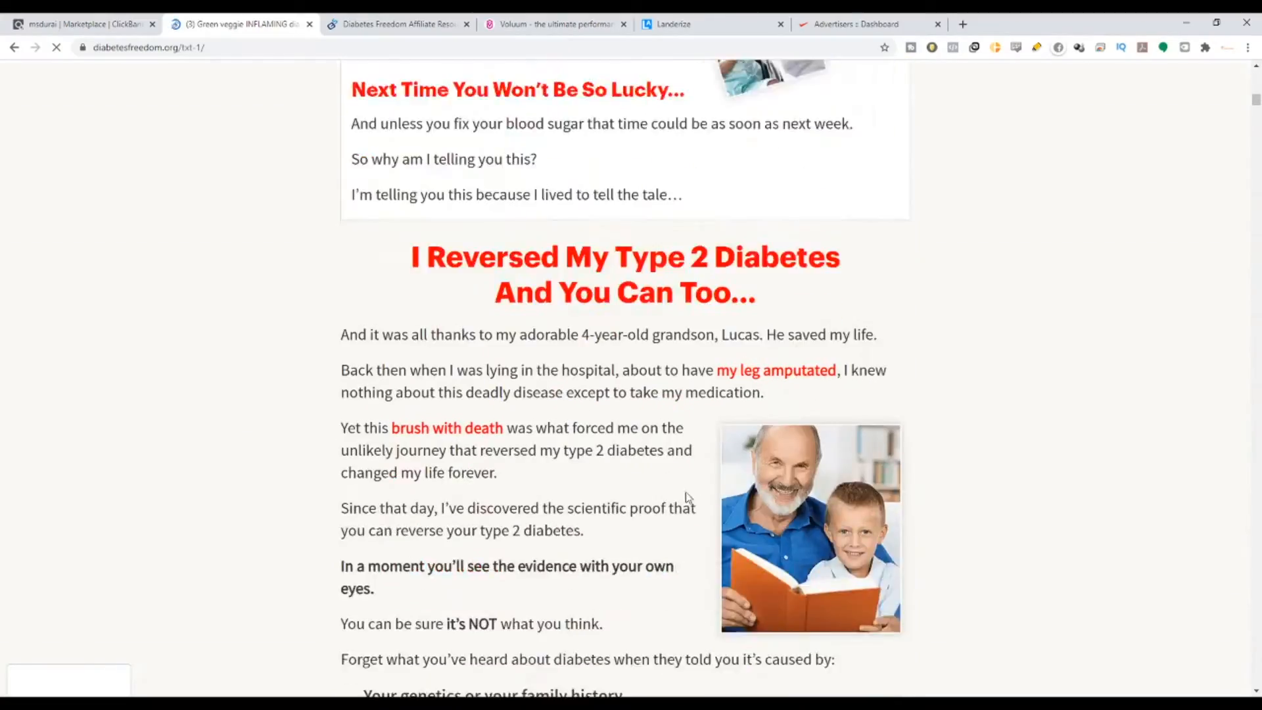
Step: Examine the final part of the text sales page, covering the risk-free guarantee, the sample secure order form and the product access details
{"action": "left_click_drag", "start_coordinate": [1256, 104], "coordinate": [1241, 696]}
{"action": "left_click_drag", "start_coordinate": [1256, 560], "coordinate": [1257, 545]}
{"action": "scroll", "coordinate": [650, 592], "scroll_direction": "down", "scroll_amount": 13}
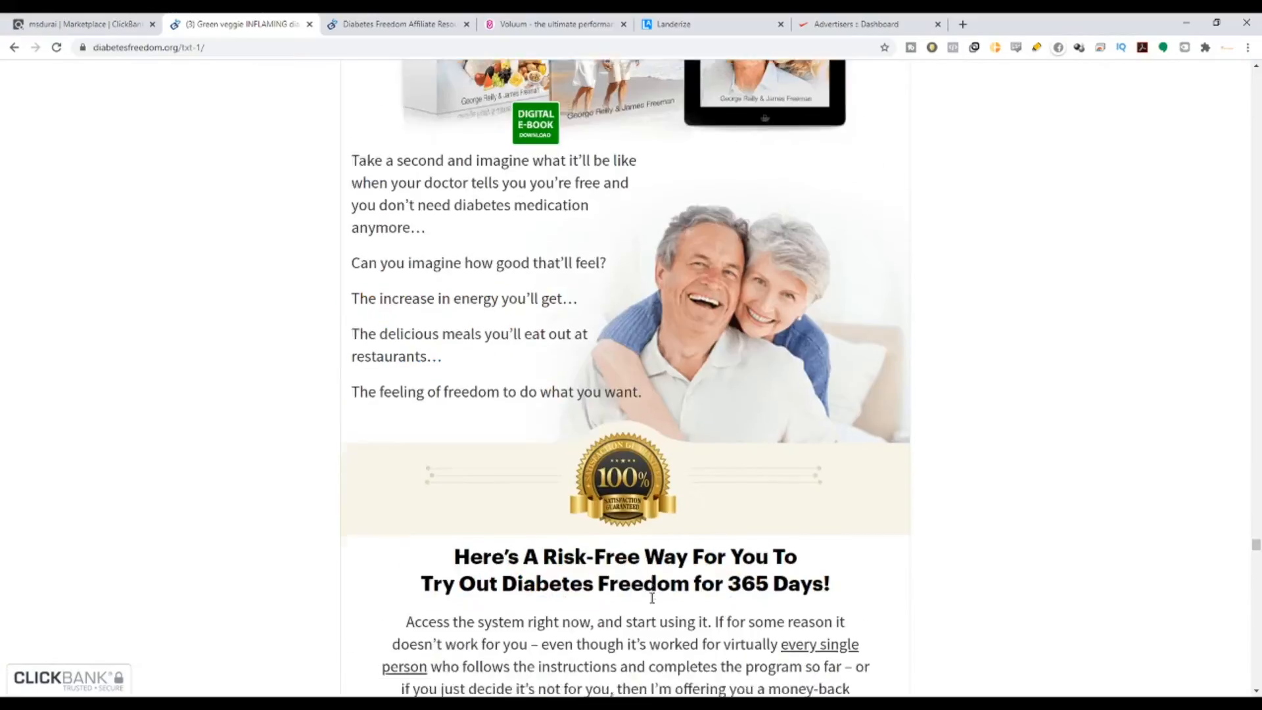
{"action": "scroll", "coordinate": [601, 602], "scroll_direction": "down", "scroll_amount": 8}
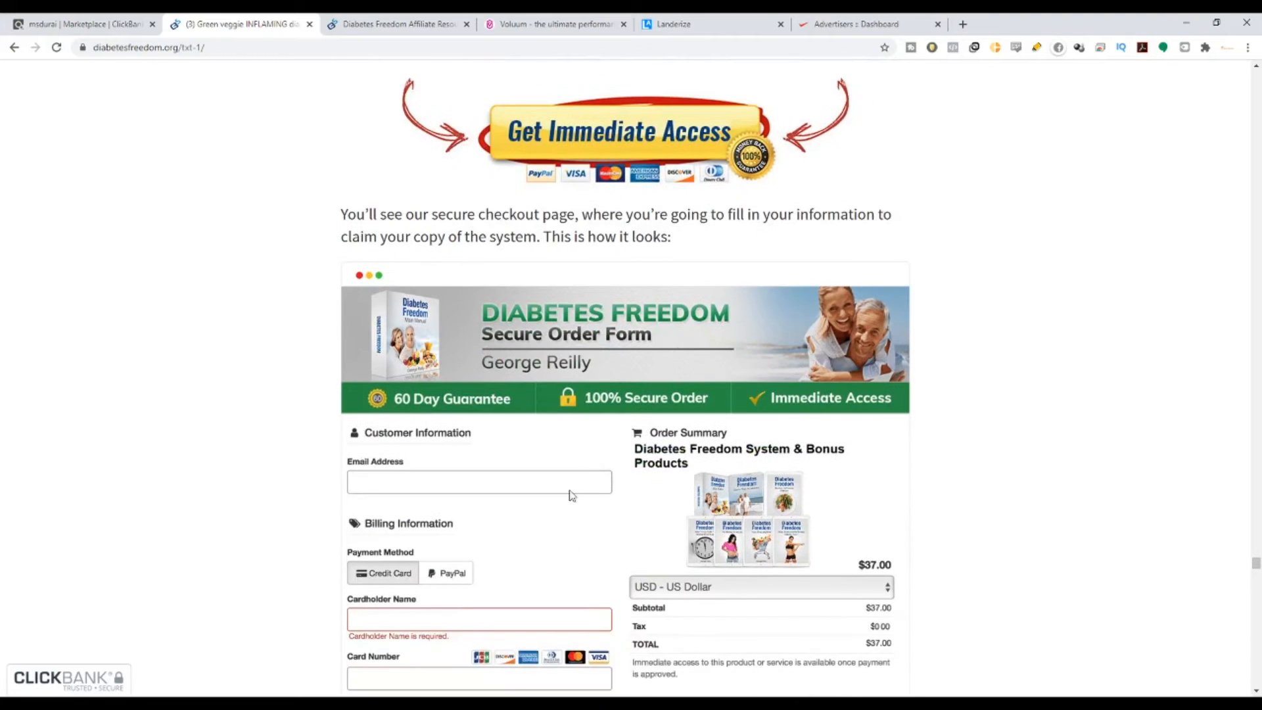
{"action": "scroll", "coordinate": [546, 428], "scroll_direction": "down", "scroll_amount": 4}
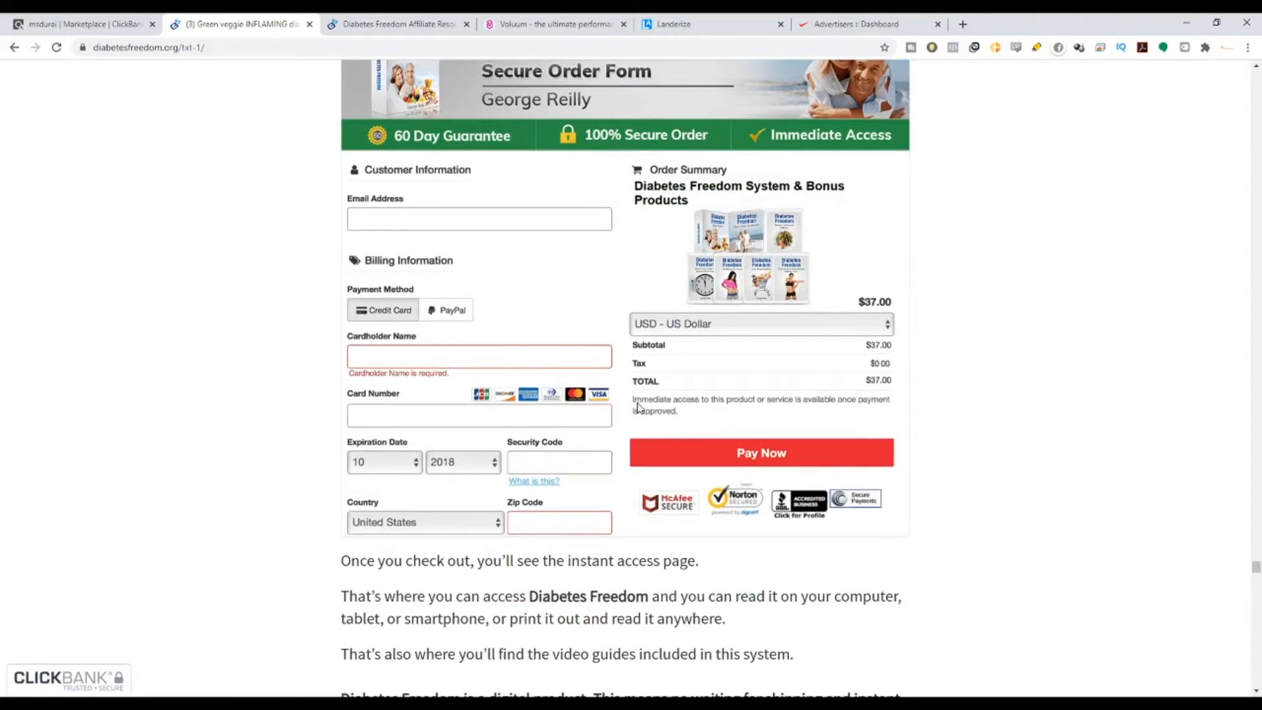
{"action": "scroll", "coordinate": [674, 407], "scroll_direction": "down", "scroll_amount": 3}
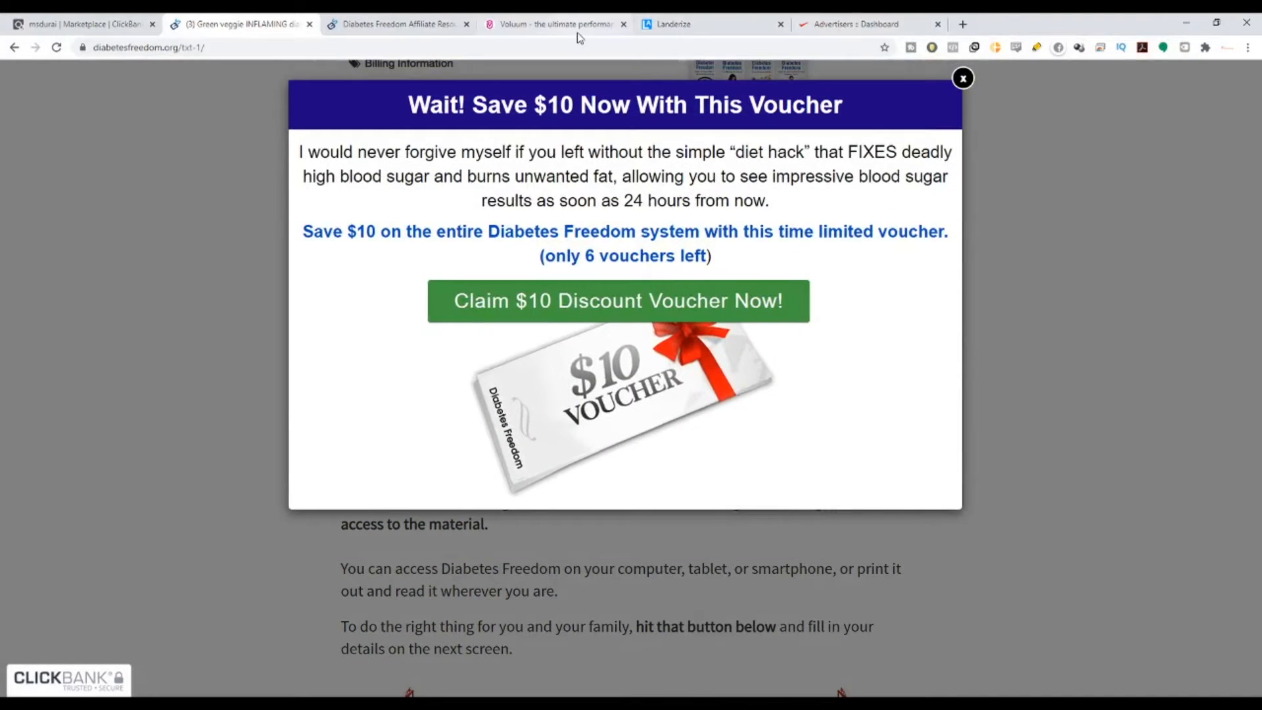
Step: Switch back to the Landerize editor and insert "Diabetes Freedom." after "found out about combining" in the opening text block
{"action": "left_click", "coordinate": [690, 25]}
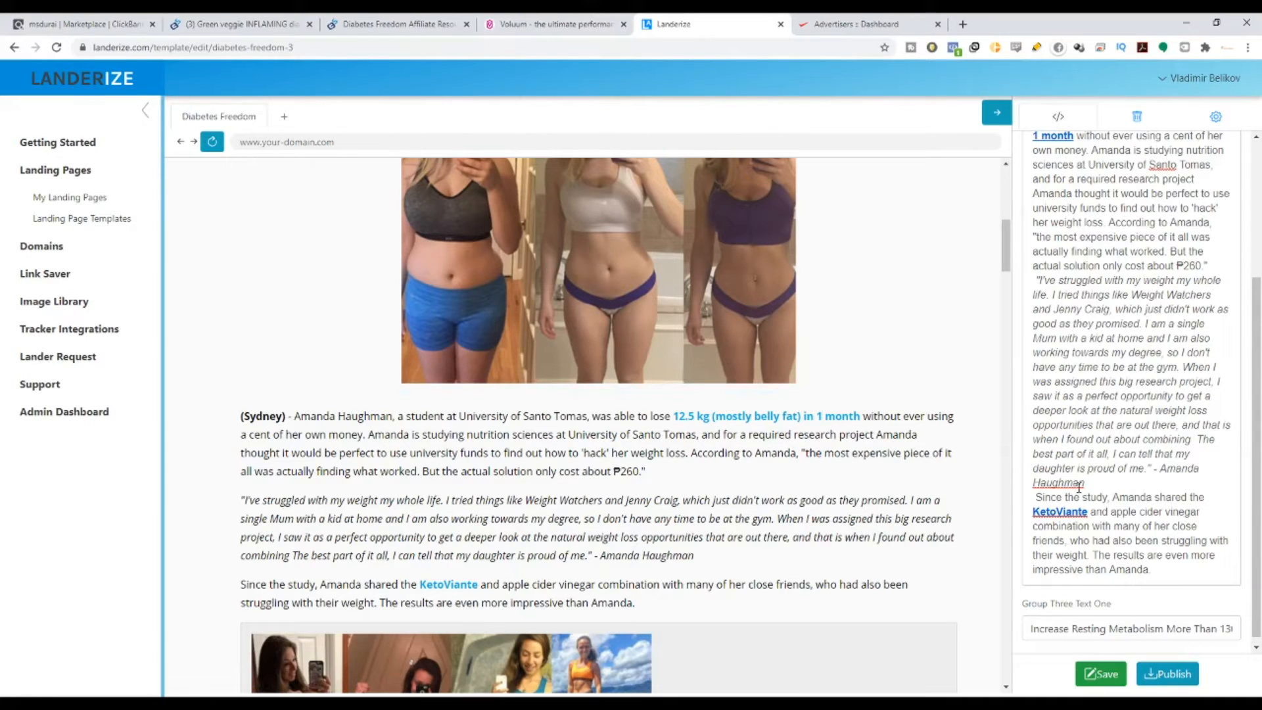
{"action": "type", "text": "D"}
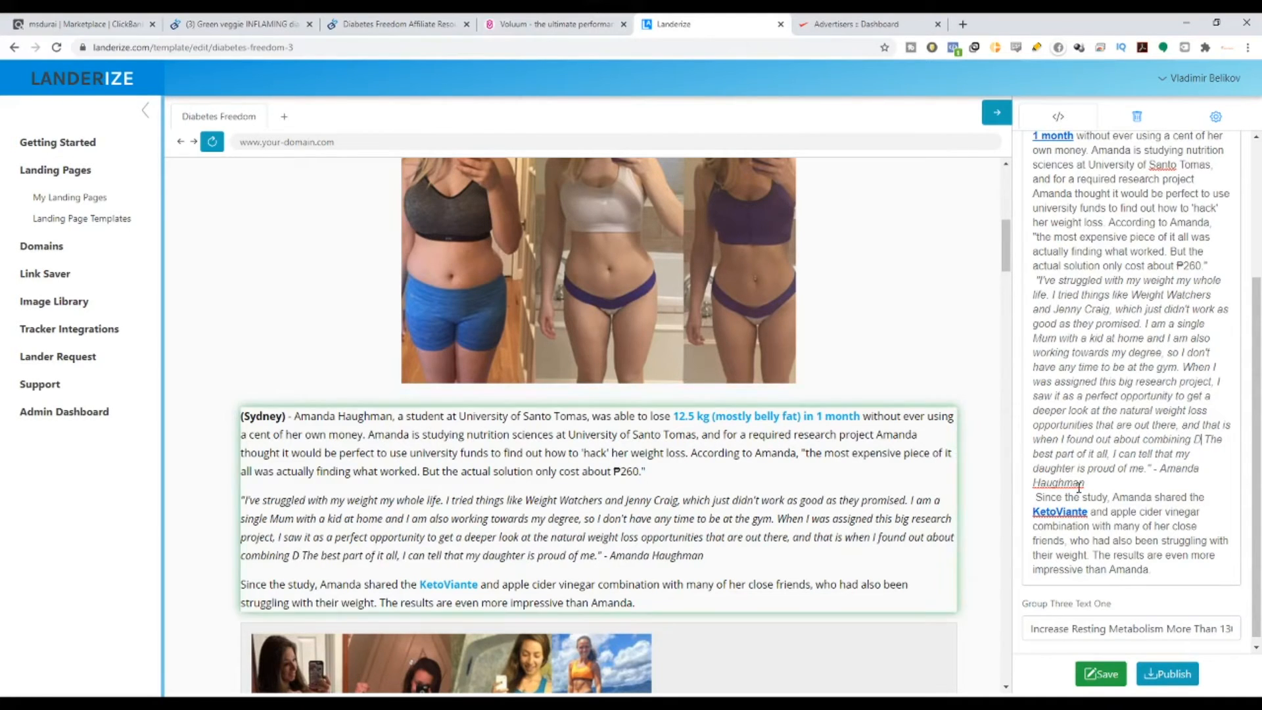
{"action": "type", "text": "iabetes F"}
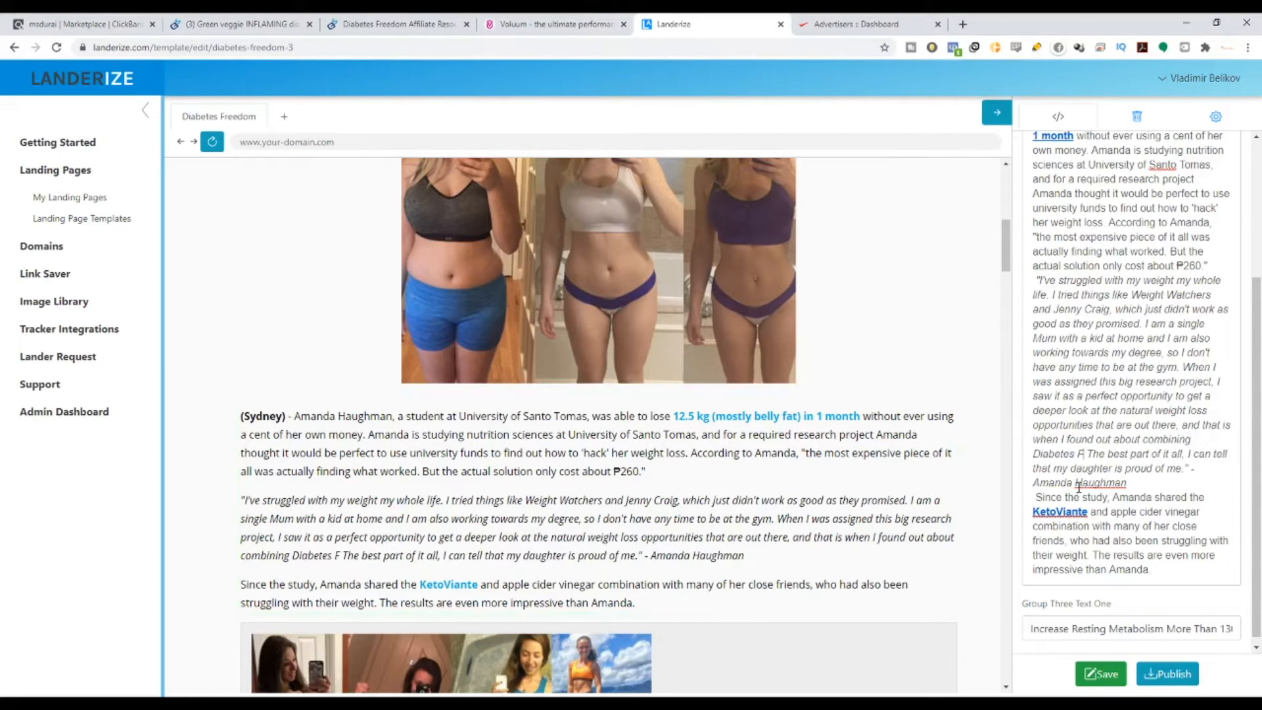
{"action": "type", "text": "reedo"}
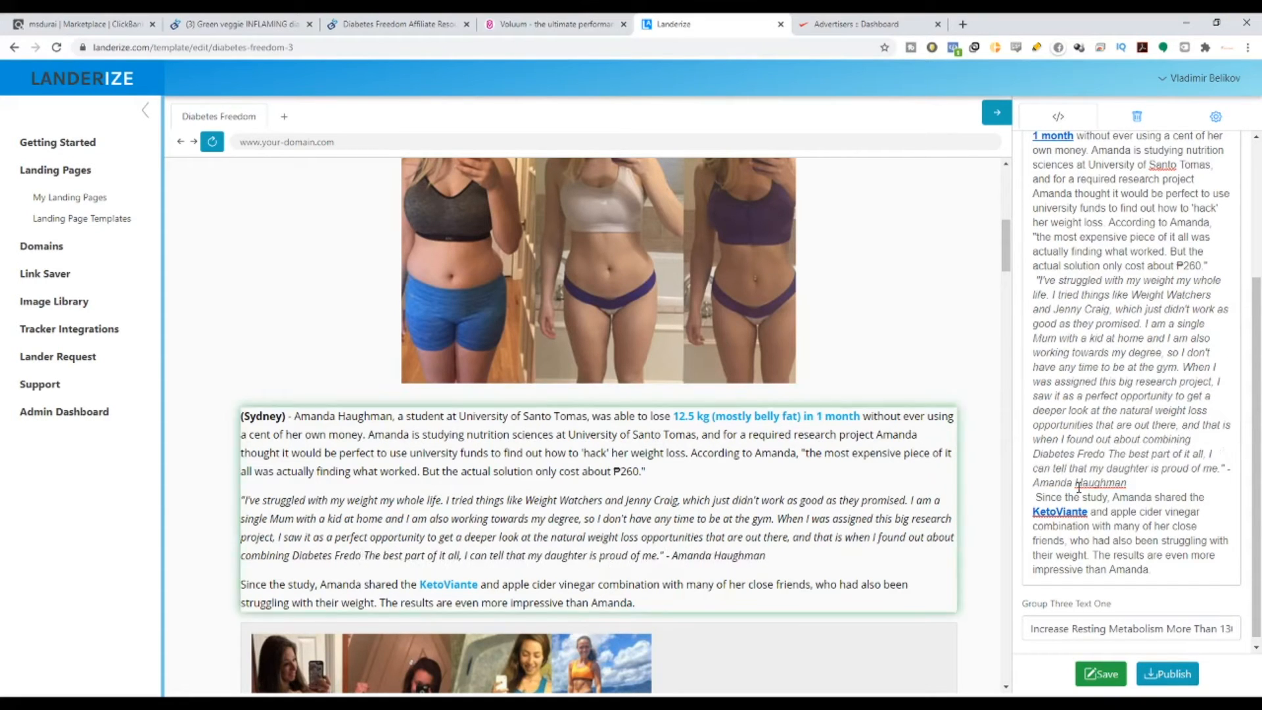
{"action": "type", "text": "m"}
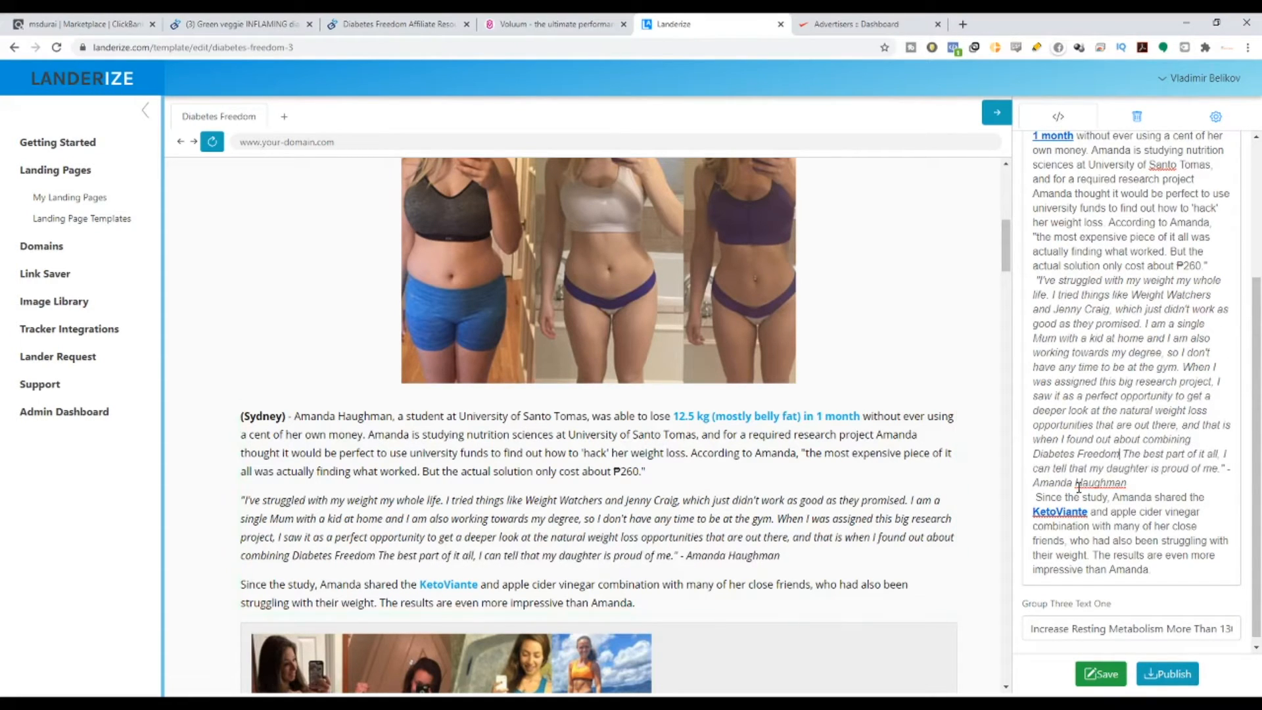
{"action": "type", "text": "."}
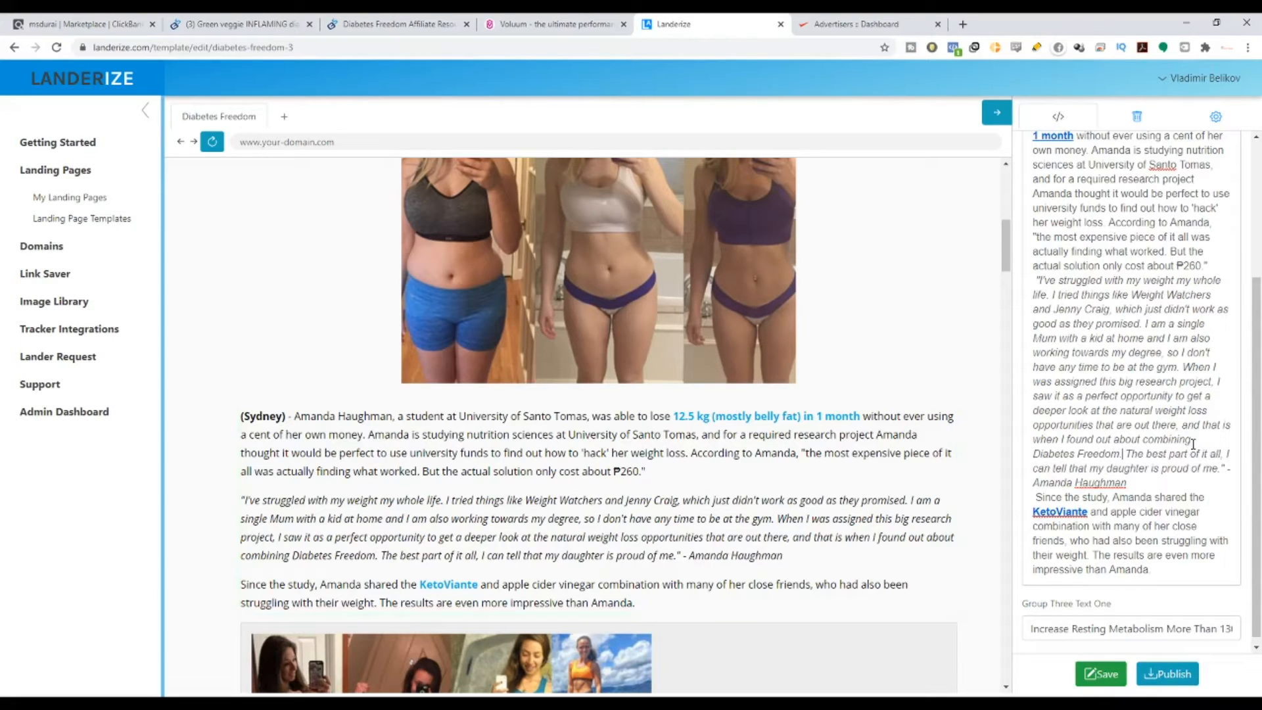
Step: Copy the inserted words "Diabetes Freedom" in the italic quote and format them bold and underlined
{"action": "left_click_drag", "start_coordinate": [1119, 453], "coordinate": [1033, 454]}
{"action": "key", "text": "ctrl+c"}
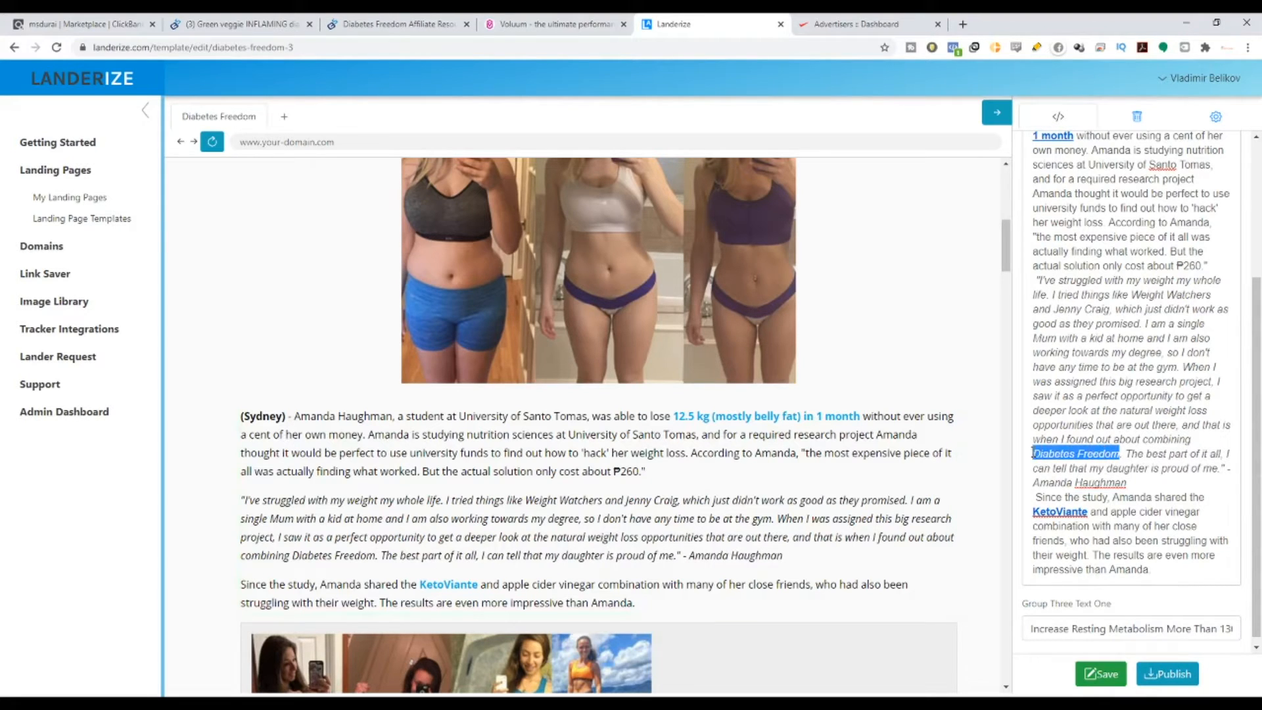
{"action": "scroll", "coordinate": [1145, 253], "scroll_direction": "up", "scroll_amount": 3}
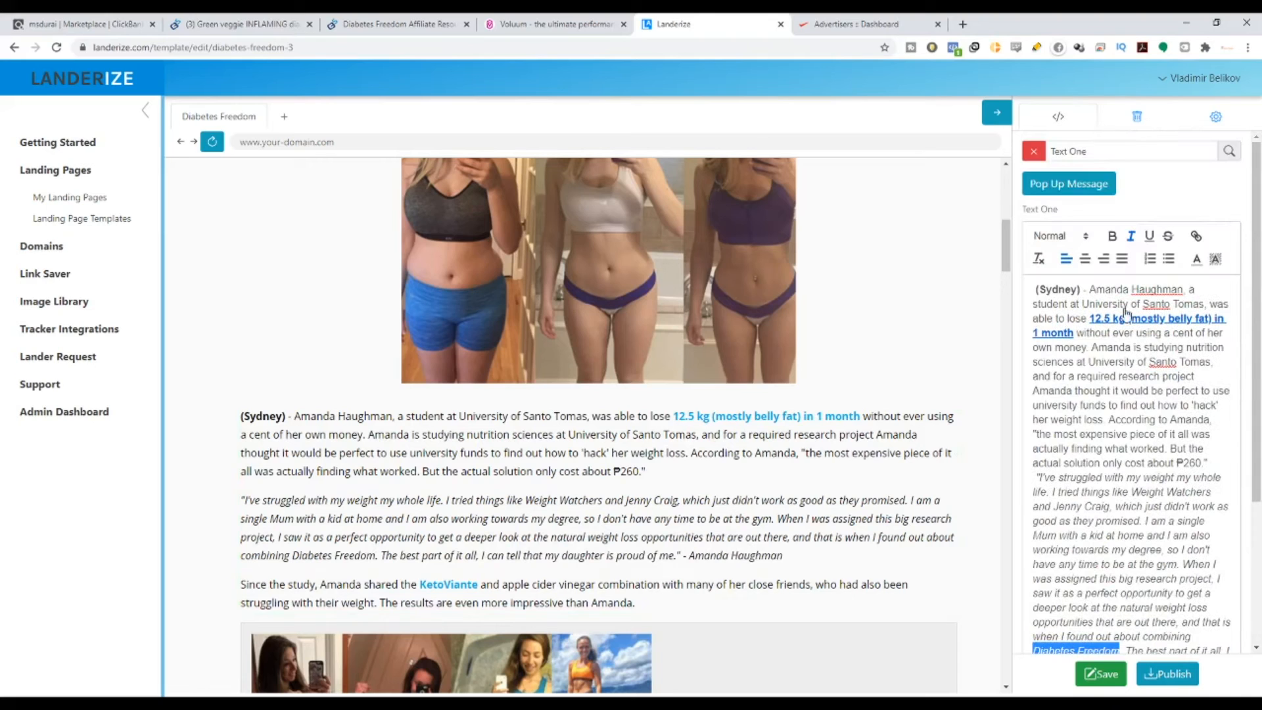
{"action": "left_click", "coordinate": [1112, 236]}
{"action": "left_click", "coordinate": [1149, 237]}
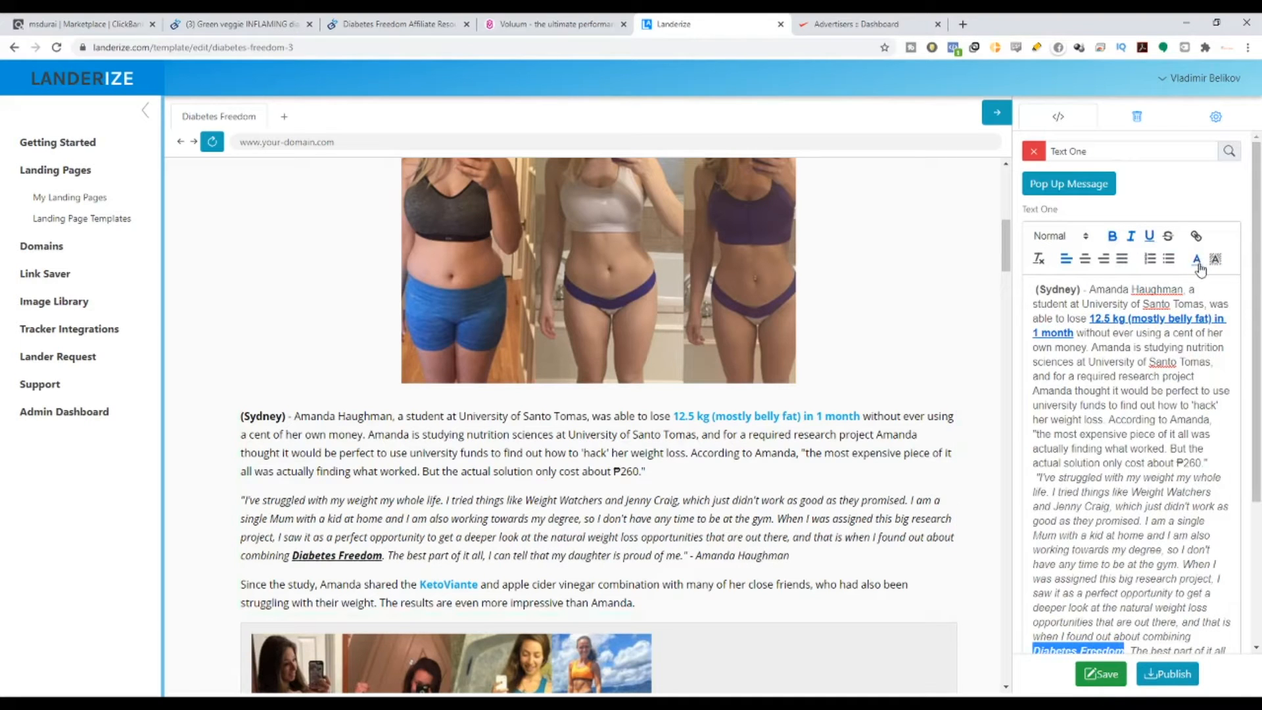
Step: Link "Diabetes Freedom" in the quote to the offer's ClickBank hop link on hop.clickbank.net and save the link
{"action": "left_click", "coordinate": [1196, 238]}
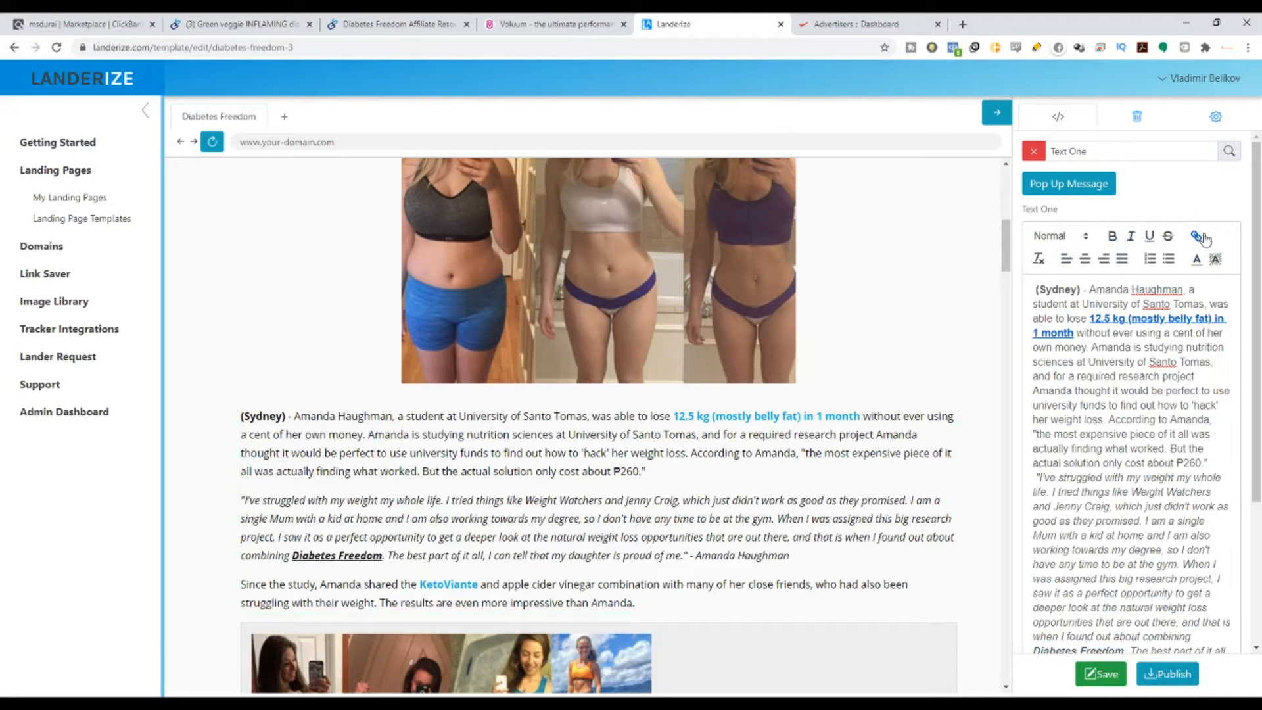
{"action": "scroll", "coordinate": [1152, 460], "scroll_direction": "down", "scroll_amount": 5}
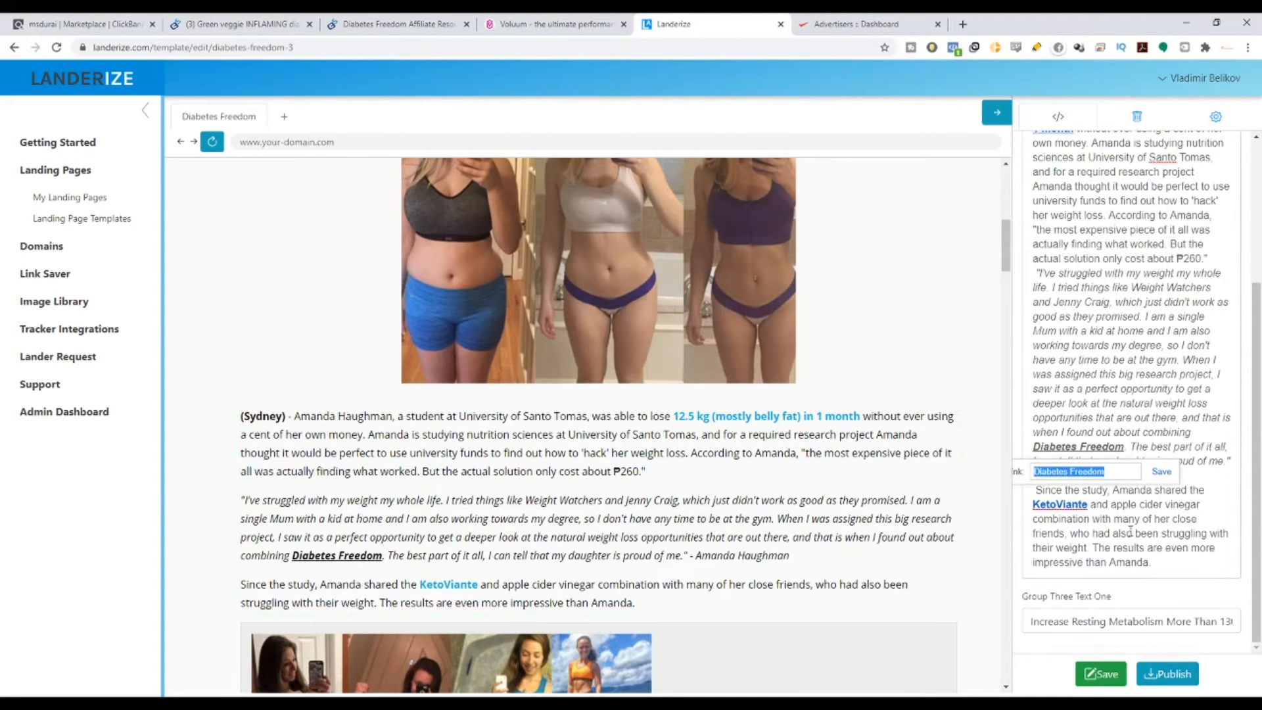
{"action": "key", "text": "BackSpace"}
{"action": "type", "text": "cid={clickid}"}
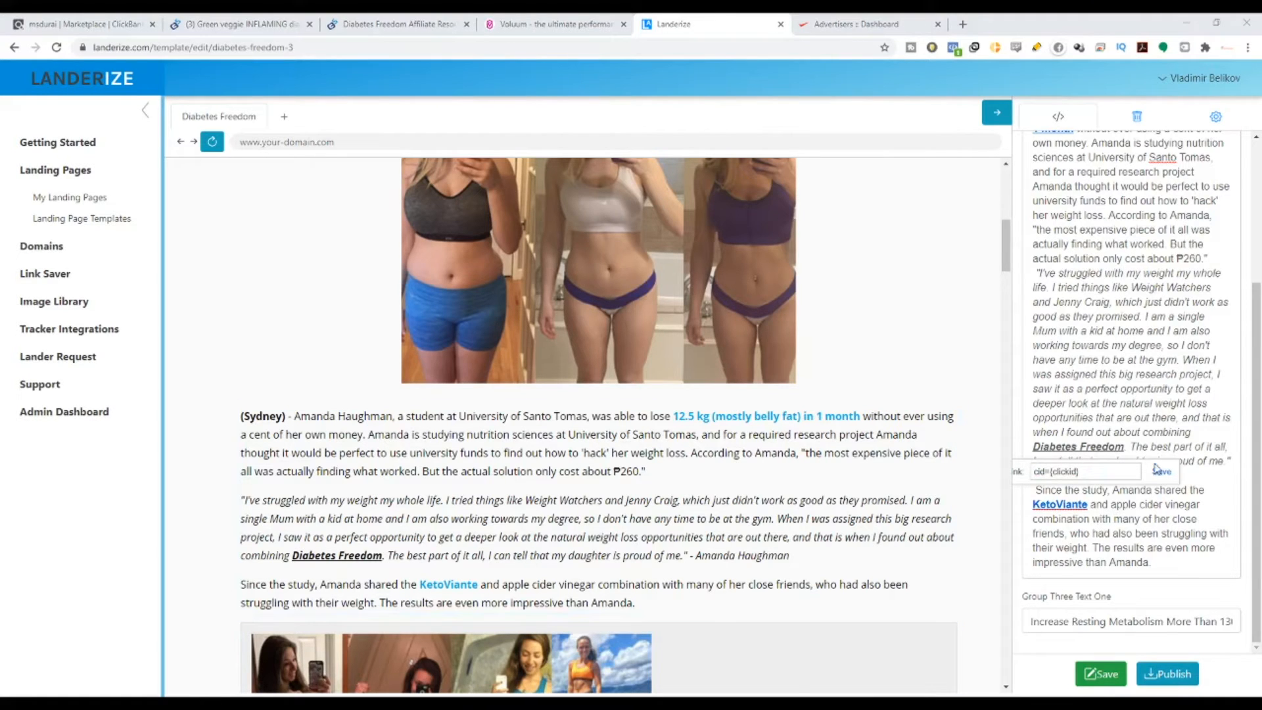
{"action": "key", "text": "ctrl+a"}
{"action": "type", "text": "bhubu4v.hop.clickbank.net"}
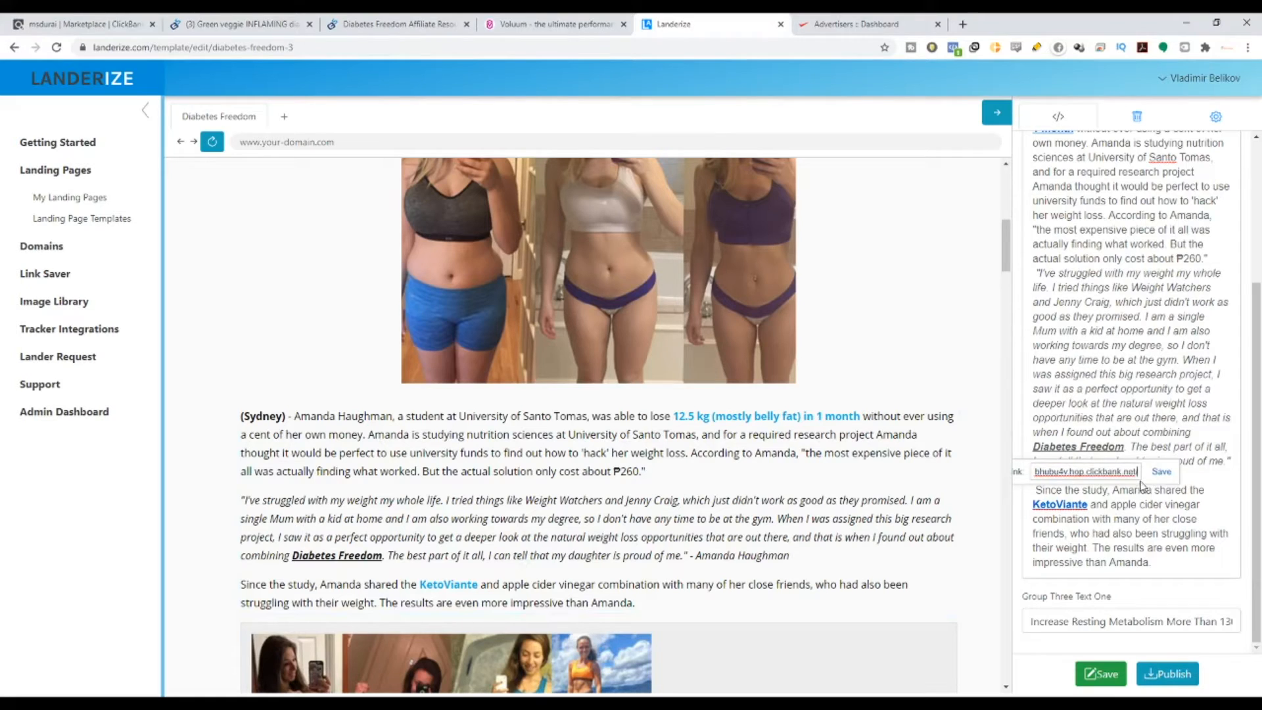
{"action": "left_click", "coordinate": [1160, 472]}
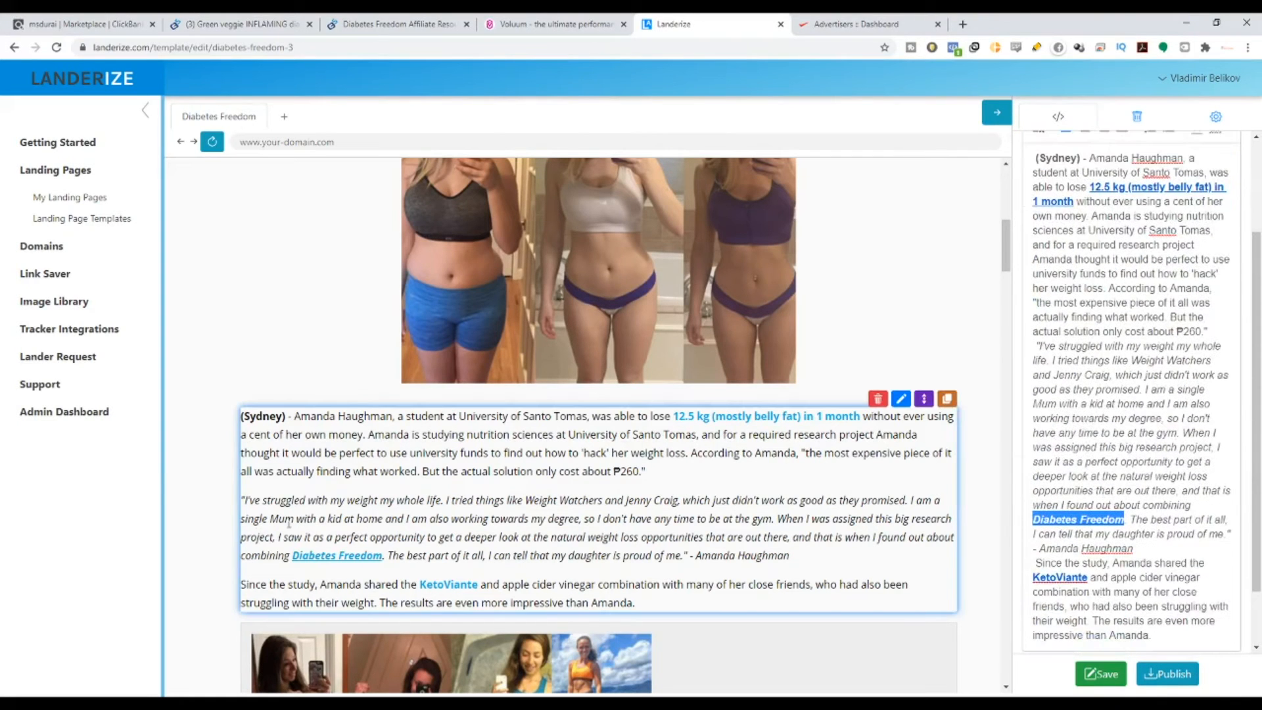
Step: Replace "KetoViante and apple cider vinegar combination" in the "Since the study" sentence with a copy of the linked, formatted "Diabetes Freedom"
{"action": "left_click", "coordinate": [1222, 570]}
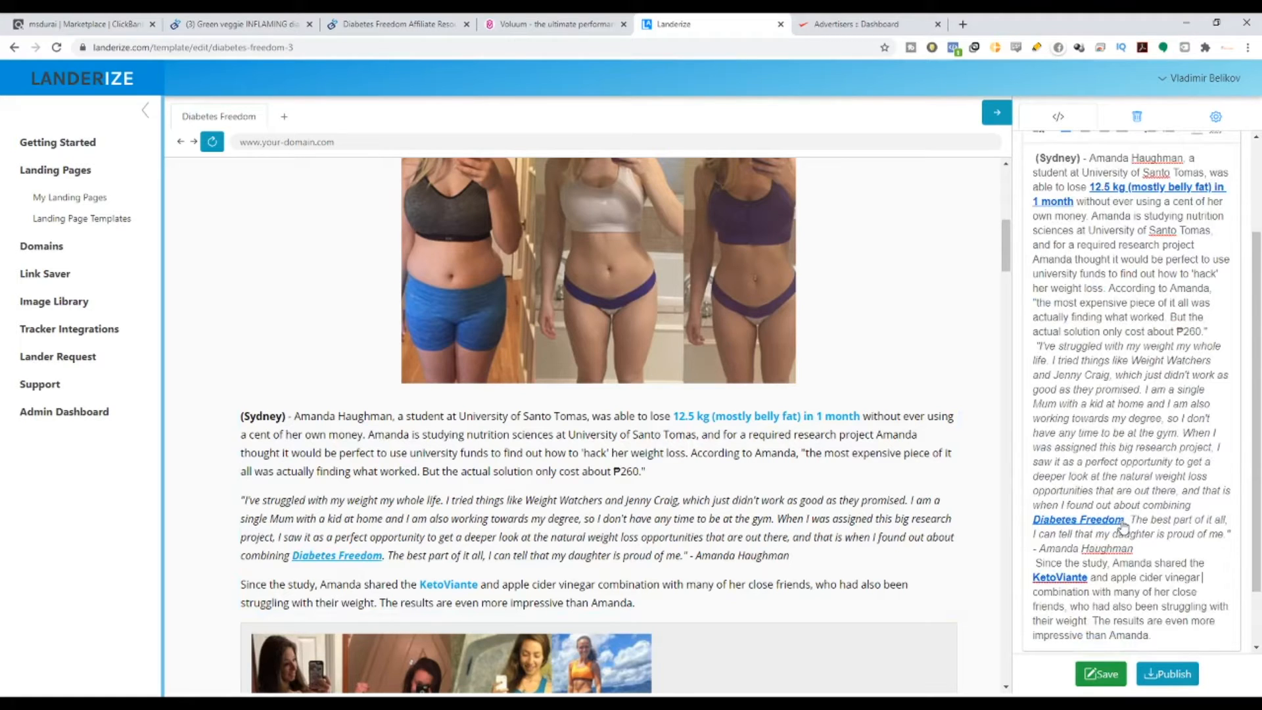
{"action": "left_click_drag", "start_coordinate": [1125, 520], "coordinate": [1044, 523]}
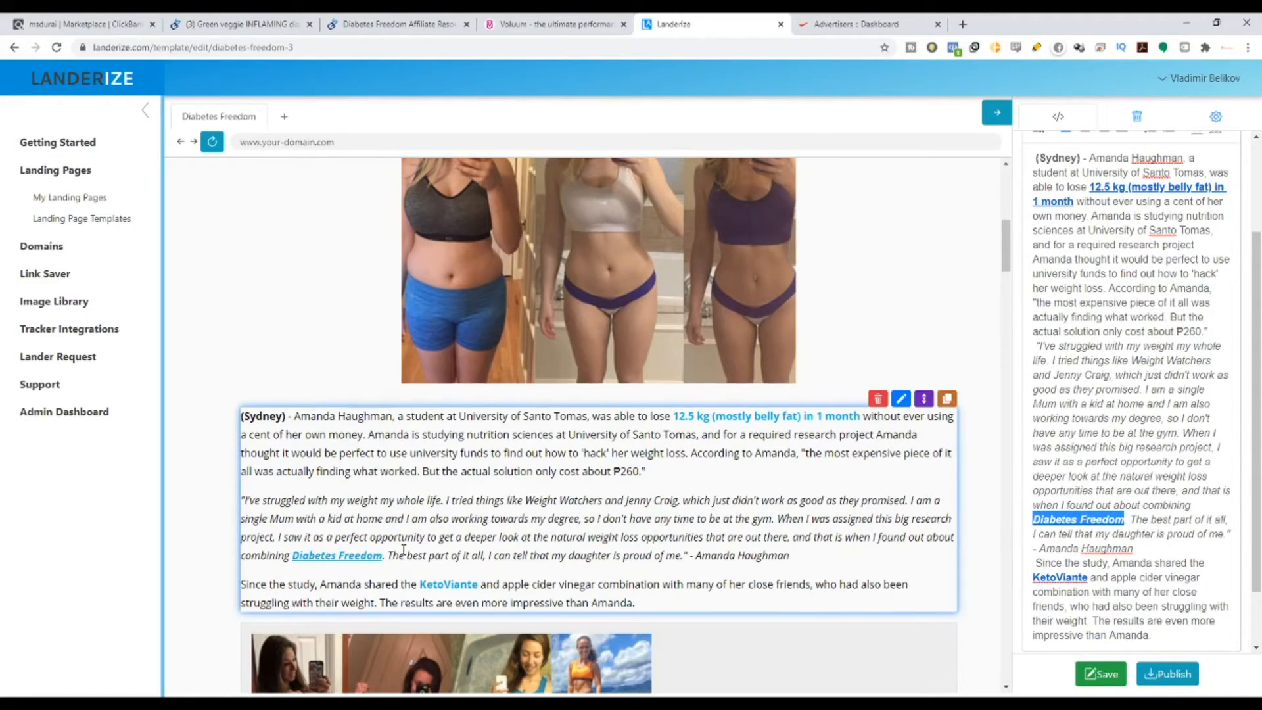
{"action": "scroll", "coordinate": [404, 550], "scroll_direction": "down", "scroll_amount": 2}
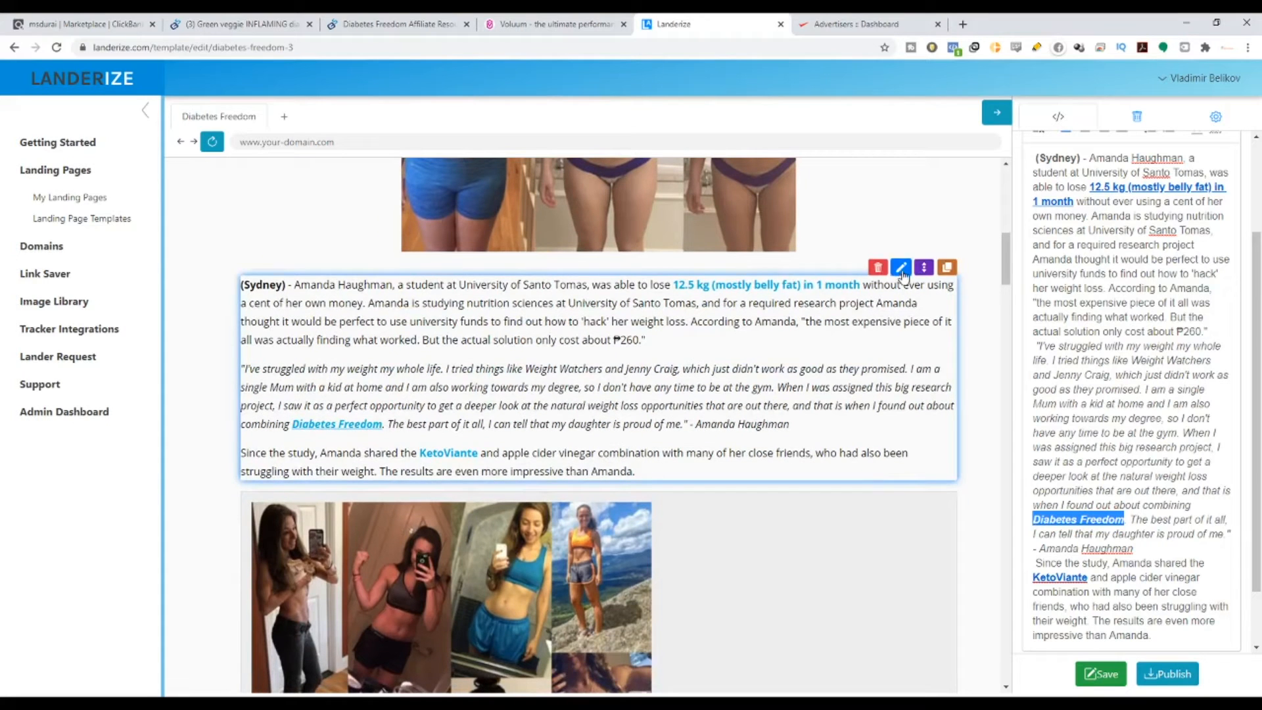
{"action": "left_click_drag", "start_coordinate": [1090, 577], "coordinate": [1084, 576]}
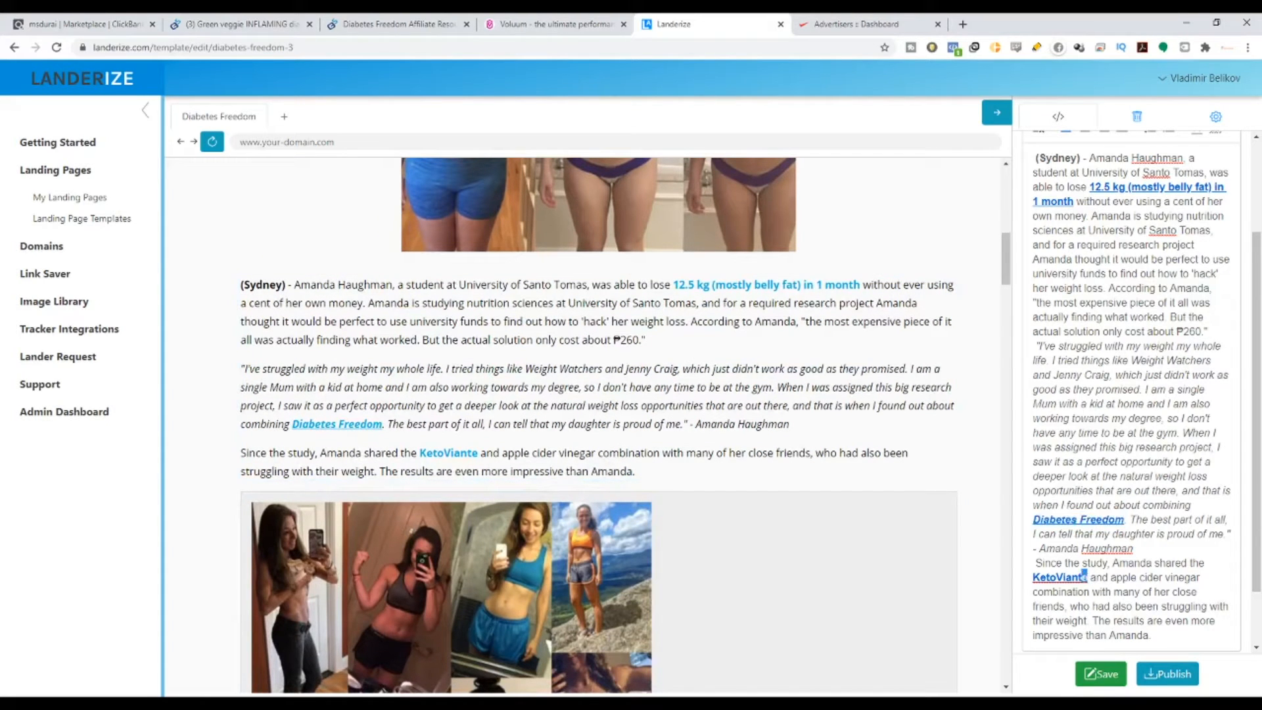
{"action": "left_click_drag", "start_coordinate": [1198, 575], "coordinate": [1038, 576]}
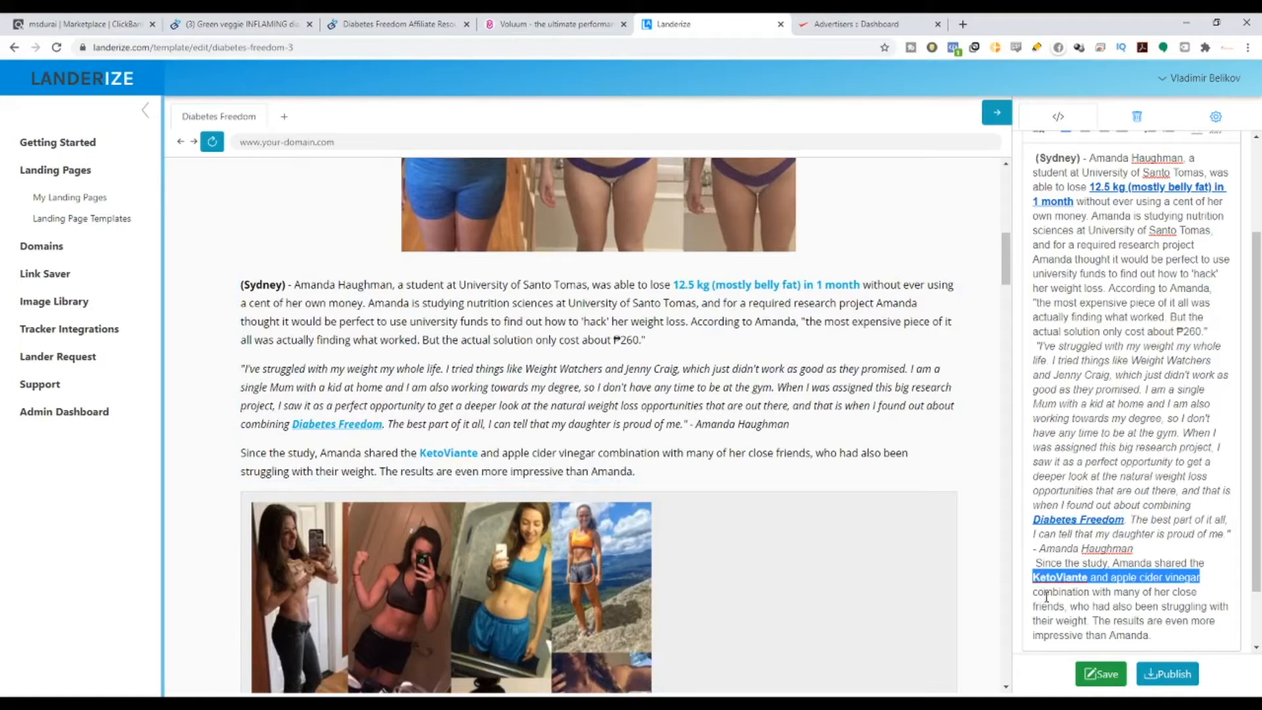
{"action": "left_click_drag", "start_coordinate": [1091, 594], "coordinate": [1059, 576]}
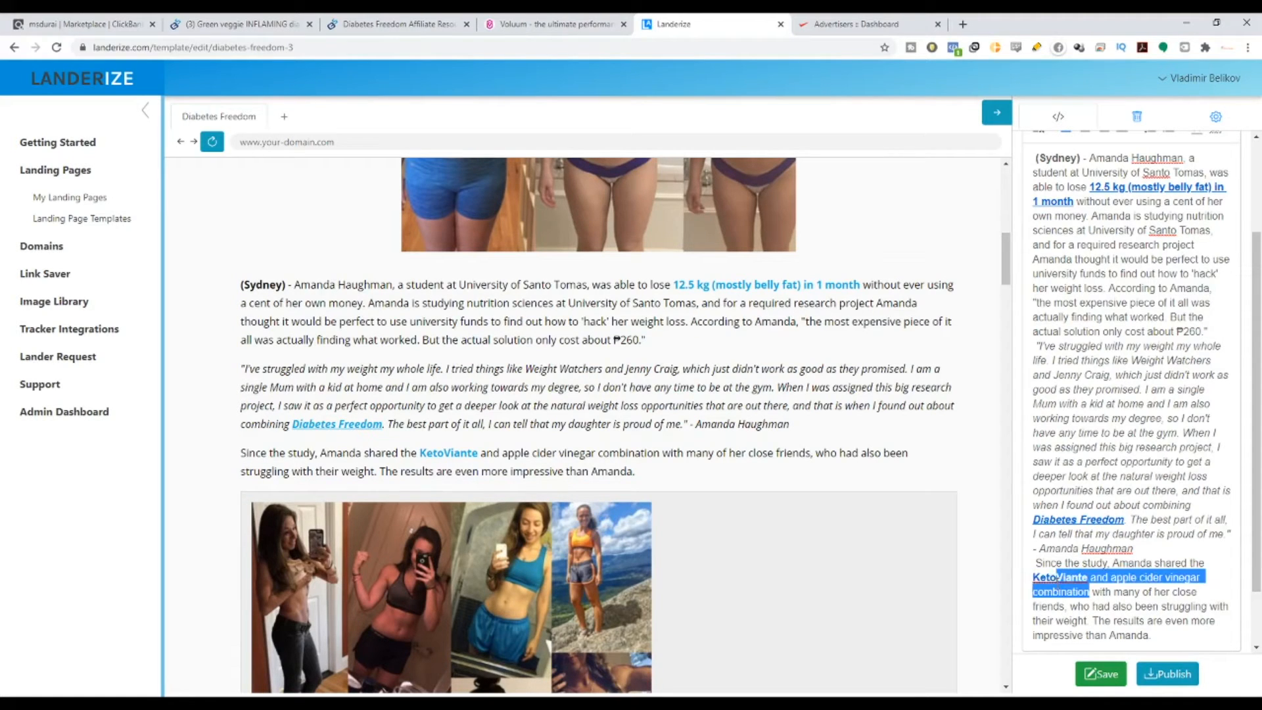
{"action": "key", "text": "ctrl+v"}
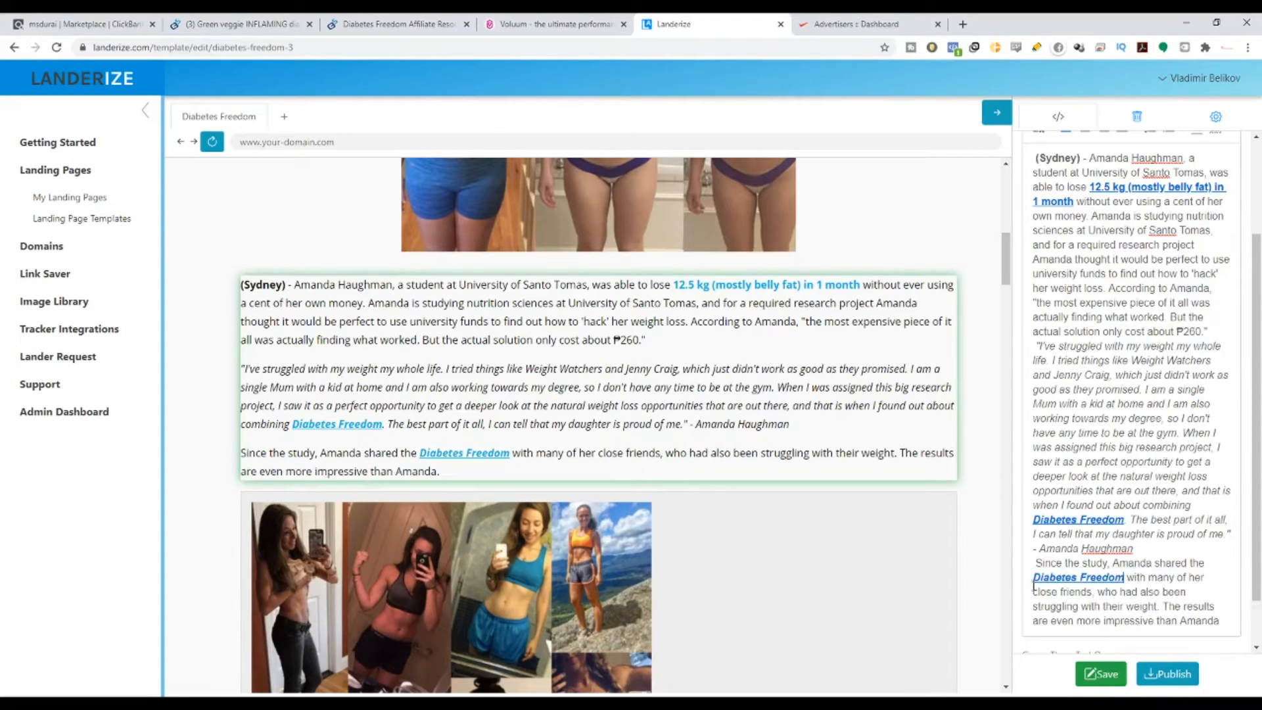
Step: In the interview text block, replace "KetoViante" with the linked "Diabetes Freedom" in the opening sentence and the "Was it expensive to get" question
{"action": "scroll", "coordinate": [522, 486], "scroll_direction": "down", "scroll_amount": 8}
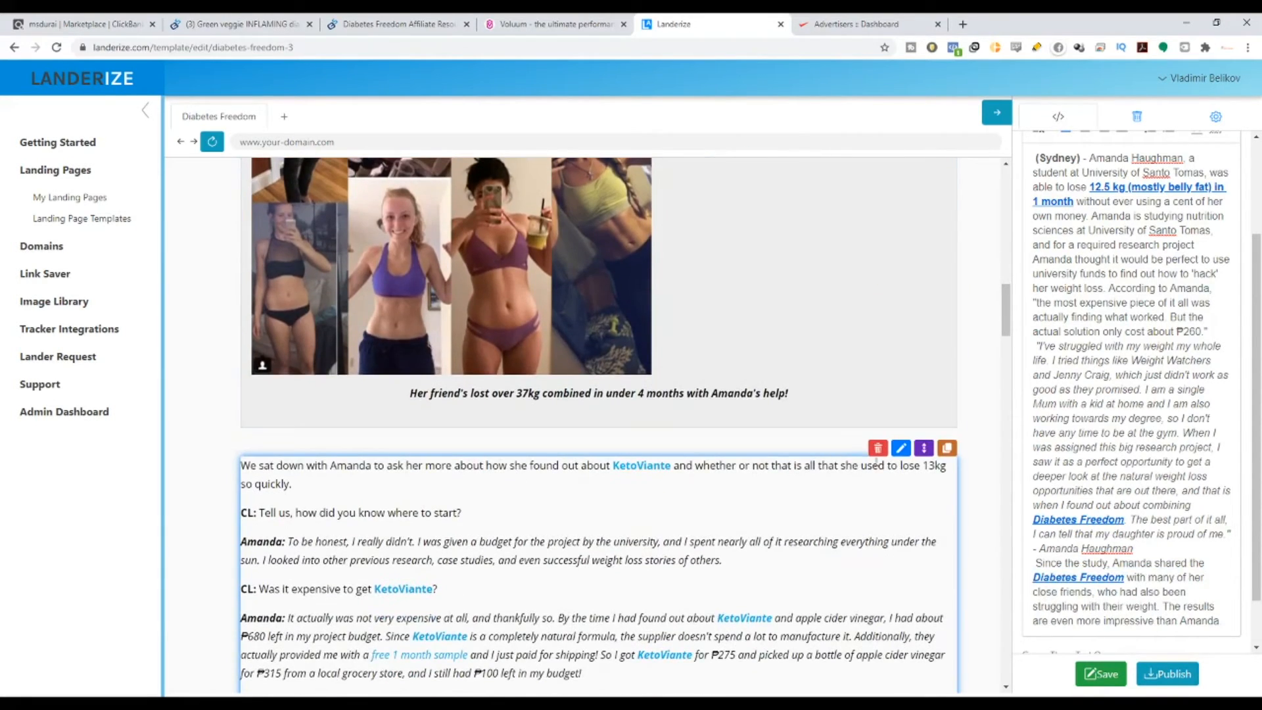
{"action": "left_click", "coordinate": [819, 465]}
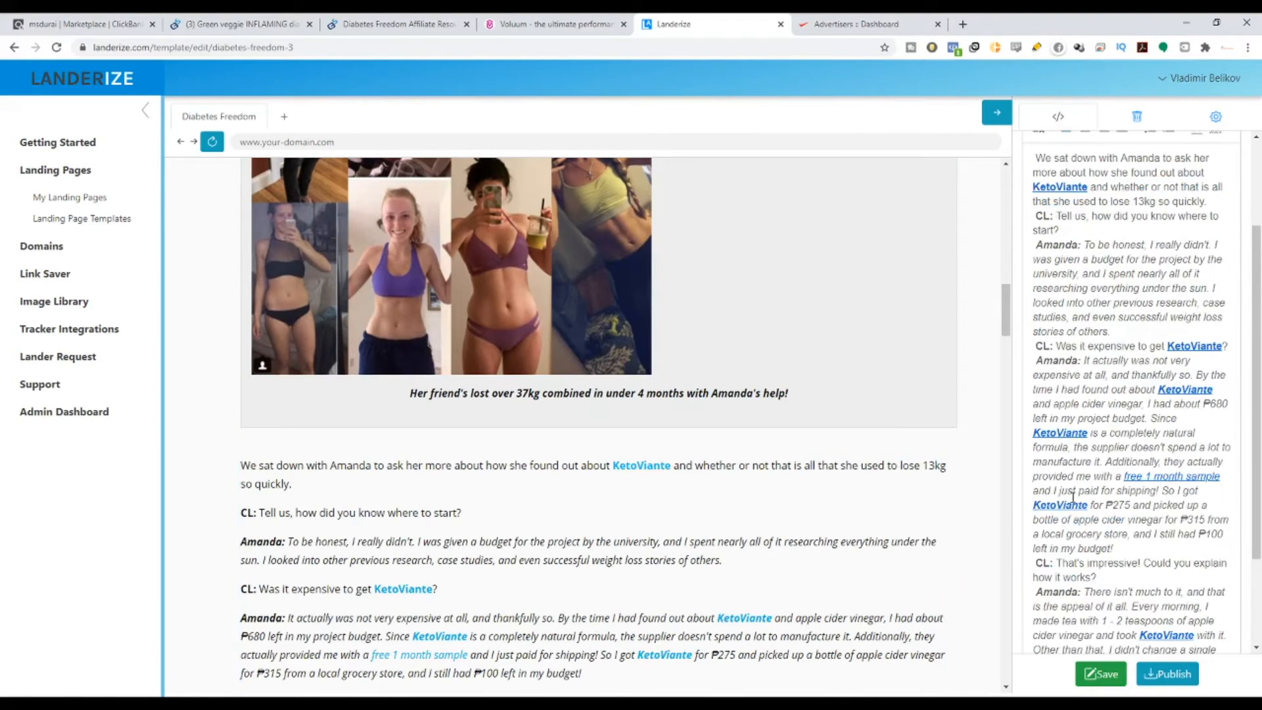
{"action": "scroll", "coordinate": [1090, 288], "scroll_direction": "up", "scroll_amount": 1}
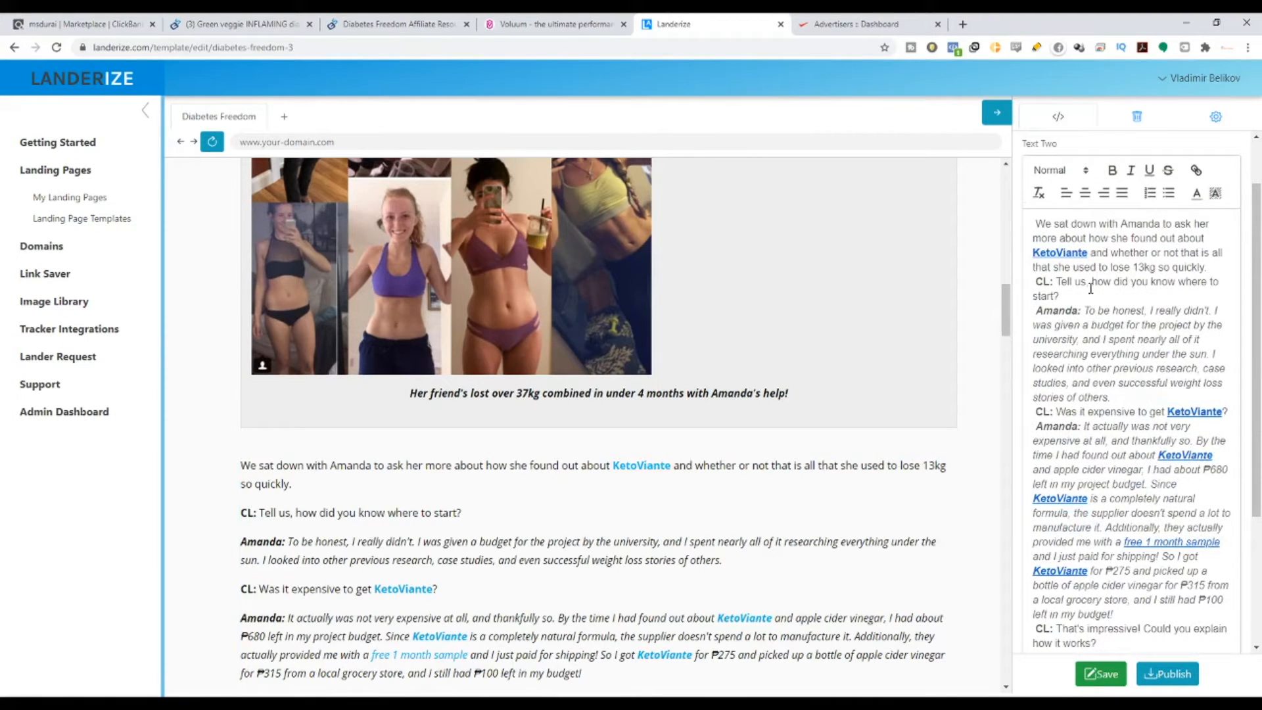
{"action": "left_click_drag", "start_coordinate": [1091, 254], "coordinate": [1034, 254]}
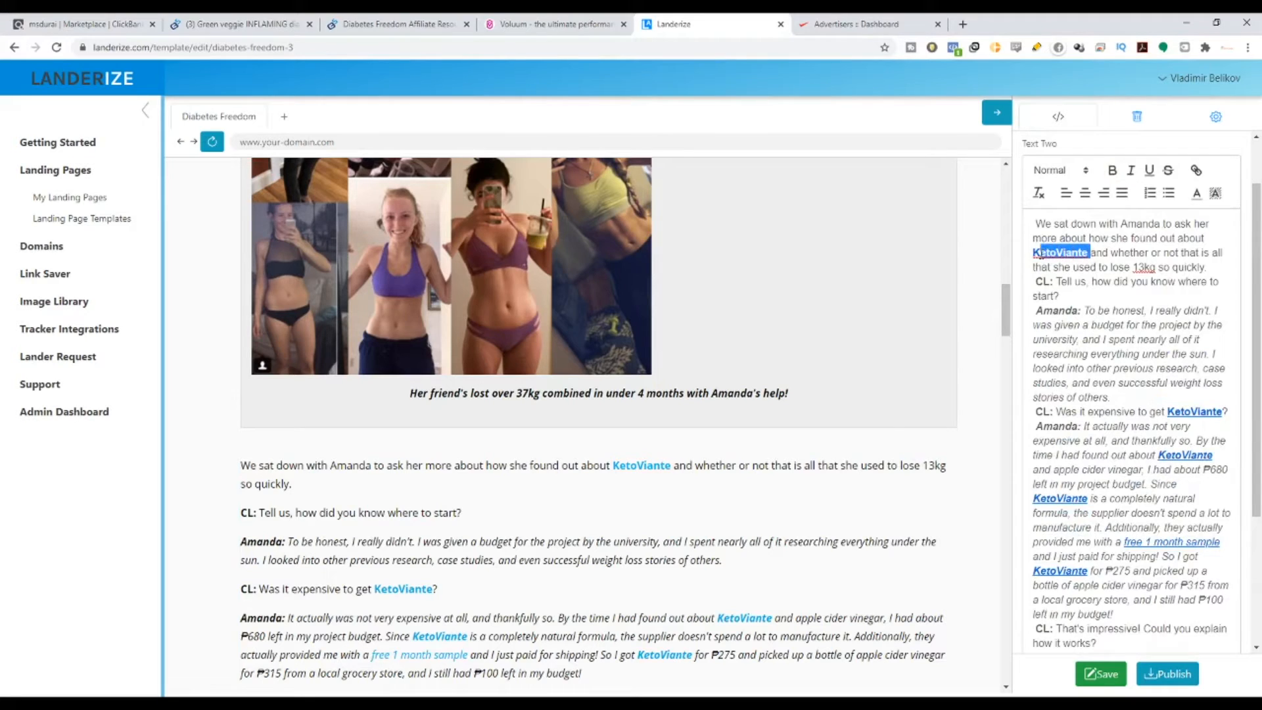
{"action": "type", "text": "Diabetes Freedom"}
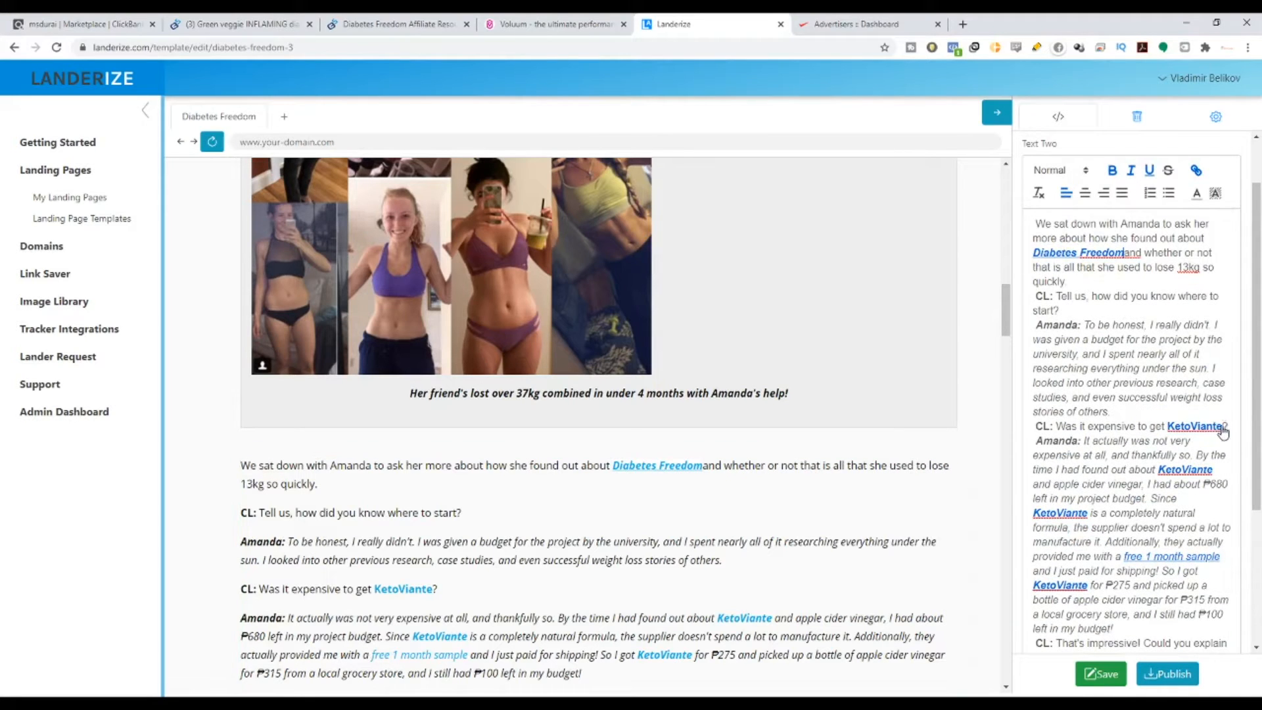
{"action": "left_click_drag", "start_coordinate": [1224, 426], "coordinate": [1181, 424]}
{"action": "type", "text": "Diabetes Freedom"}
Step: In the cost answer, replace "KetoViante and apple cider vinegar" and the "KetoViante" after "Since" with the linked "Diabetes Freedom"
{"action": "left_click_drag", "start_coordinate": [1215, 485], "coordinate": [1163, 485]}
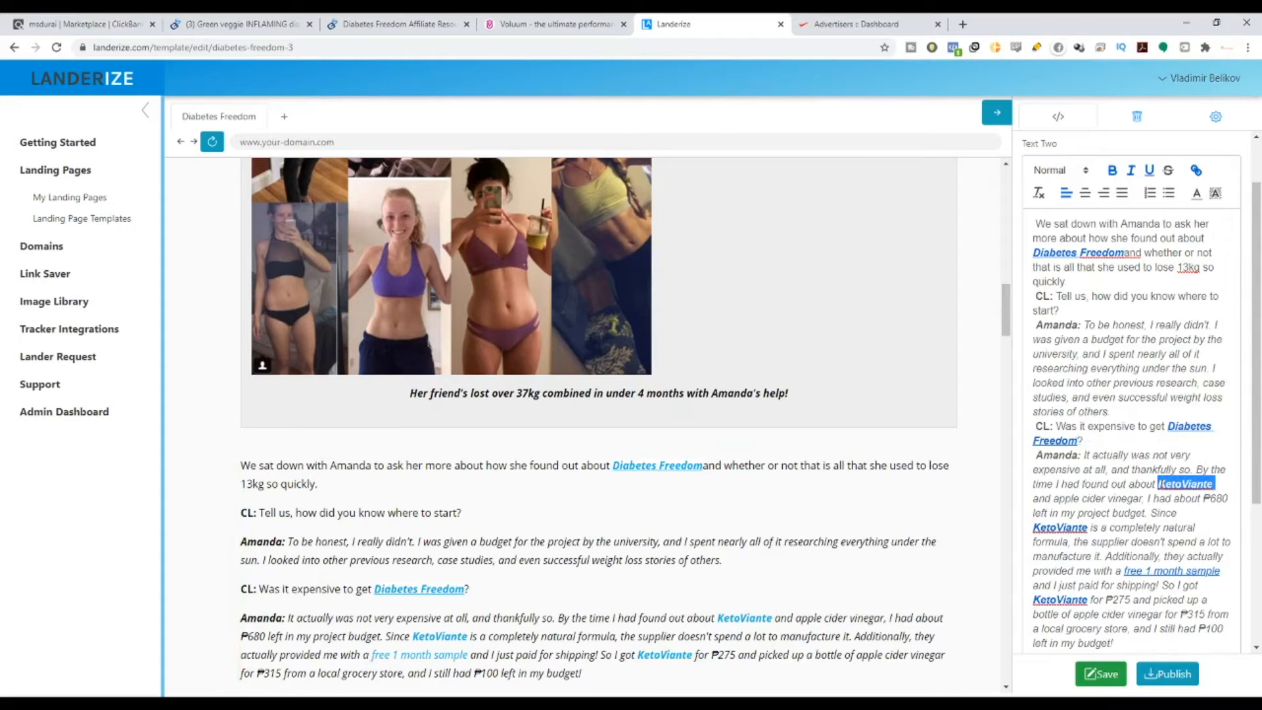
{"action": "left_click_drag", "start_coordinate": [1142, 498], "coordinate": [1162, 472]}
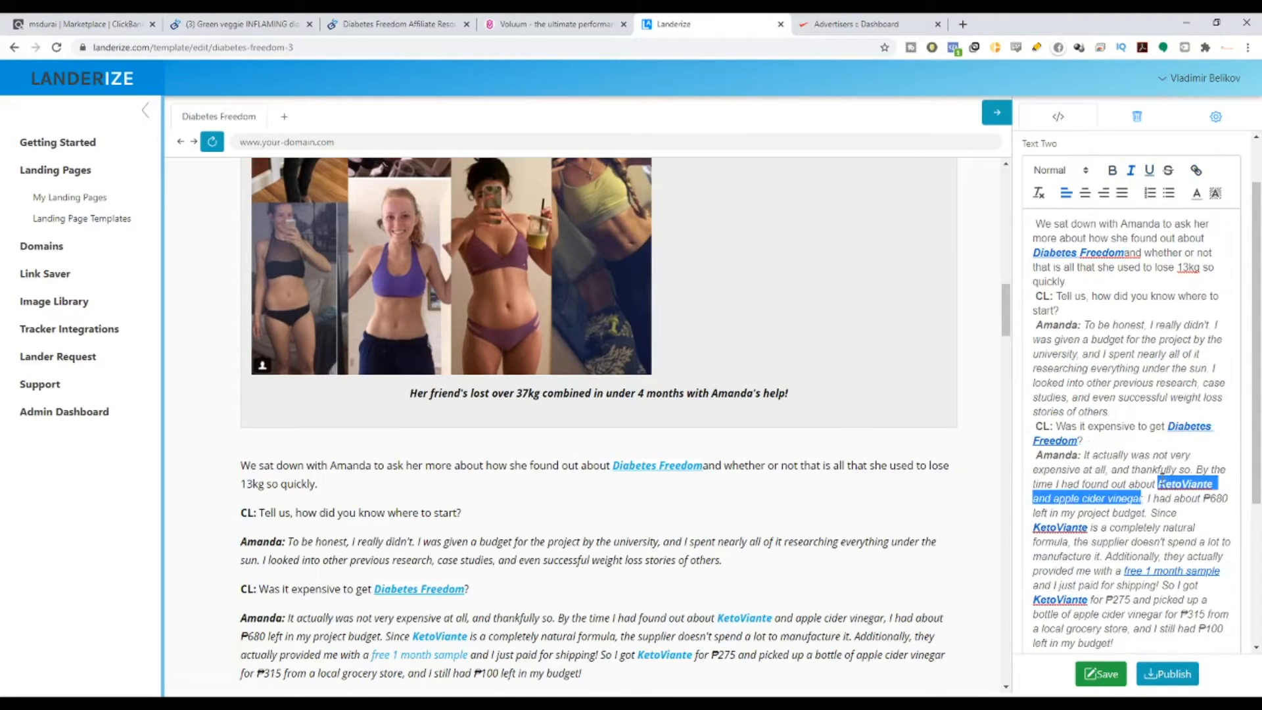
{"action": "type", "text": "Diabetes Freedom"}
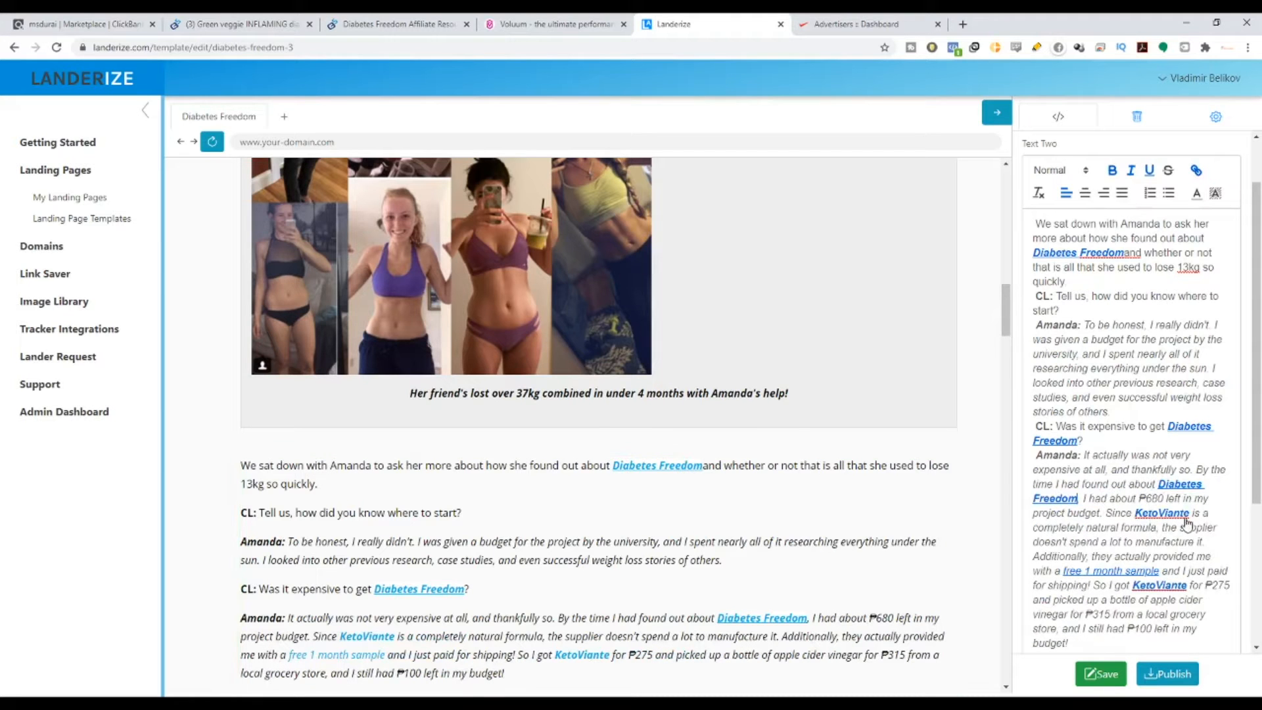
{"action": "left_click_drag", "start_coordinate": [1192, 513], "coordinate": [1134, 513]}
{"action": "type", "text": "Diabetes Freedom"}
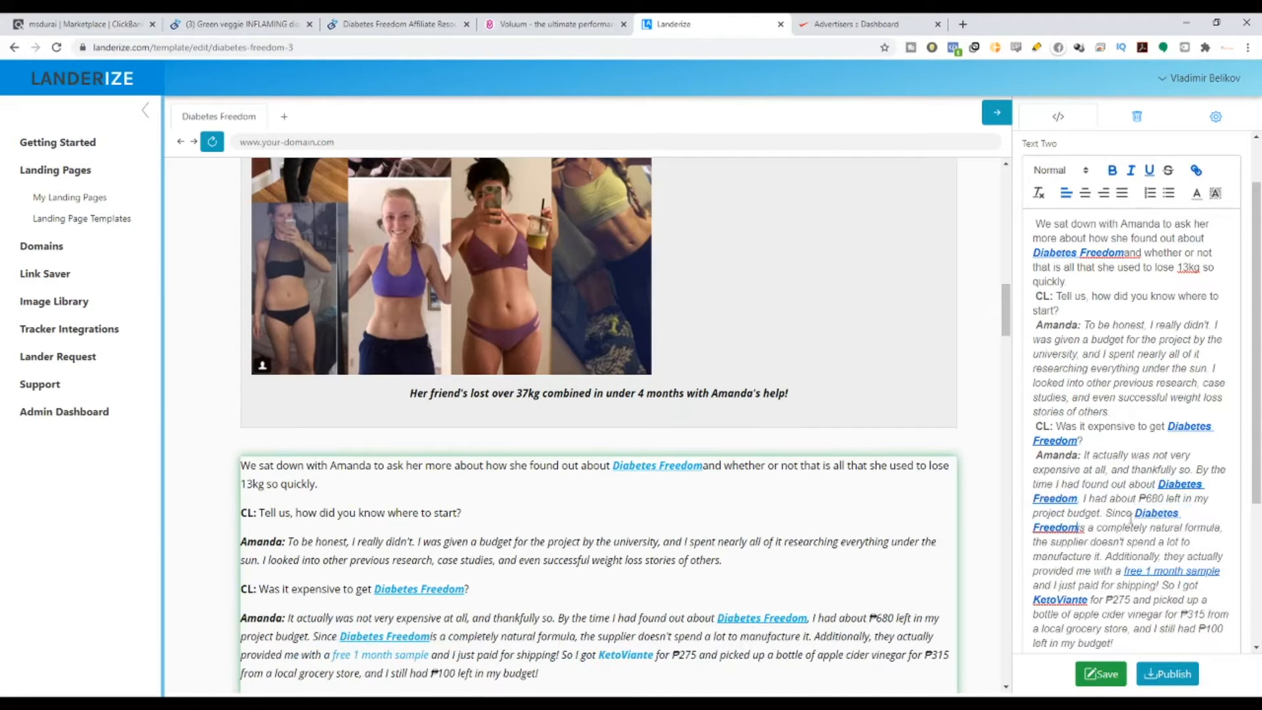
Step: Replace "KetoViante" after "So I got" with the linked "Diabetes Freedom" and add the missing space before "is a completely natural formula"
{"action": "scroll", "coordinate": [1136, 555], "scroll_direction": "down", "scroll_amount": 3}
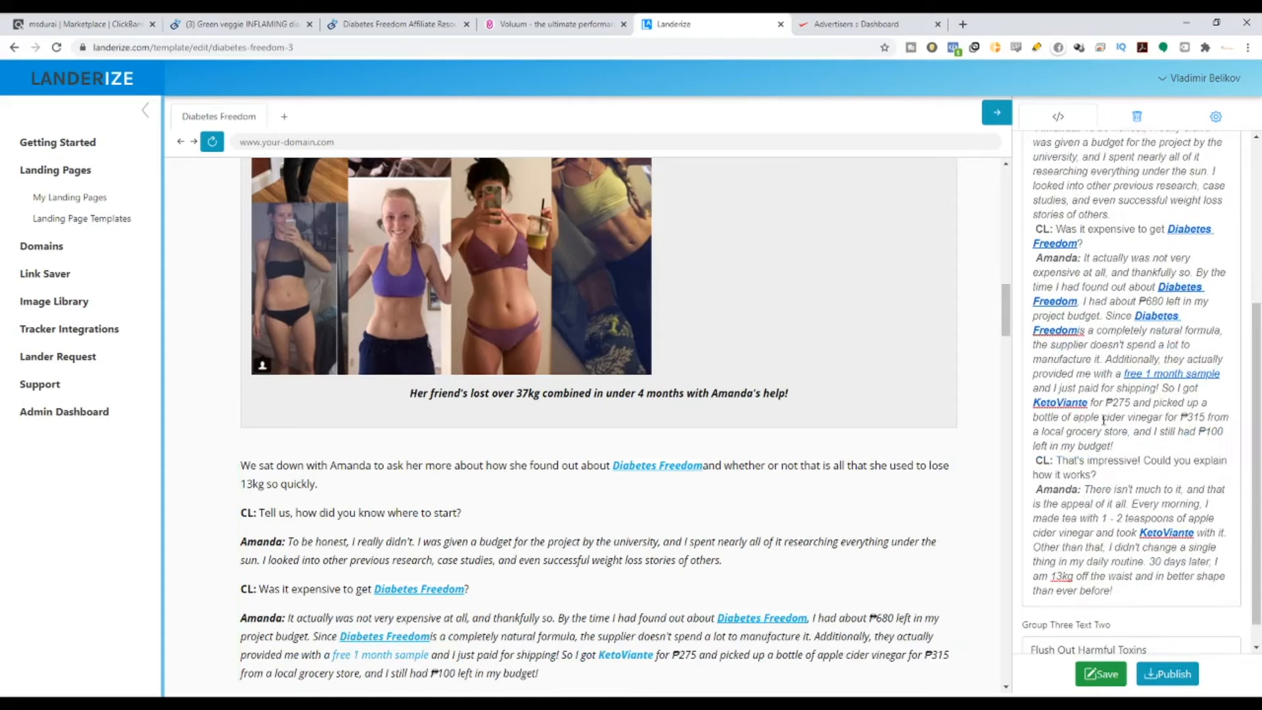
{"action": "left_click_drag", "start_coordinate": [1089, 406], "coordinate": [1035, 404]}
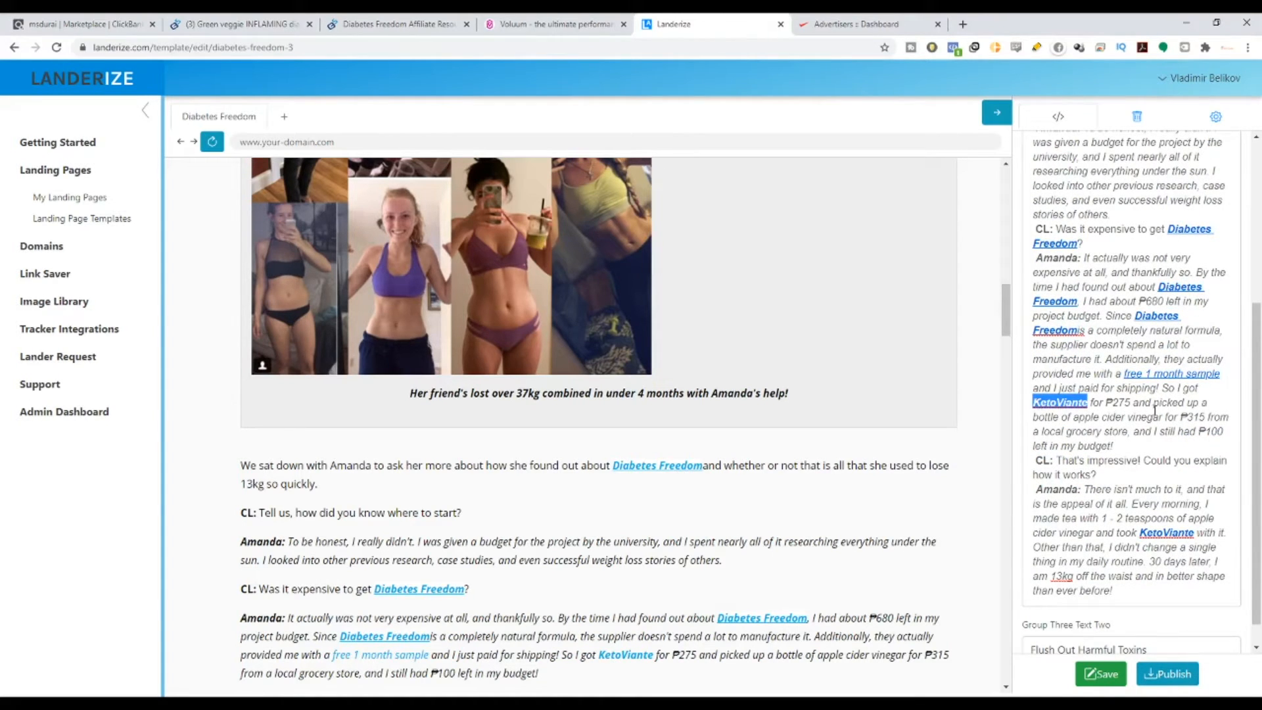
{"action": "type", "text": "Diabetes Freedom"}
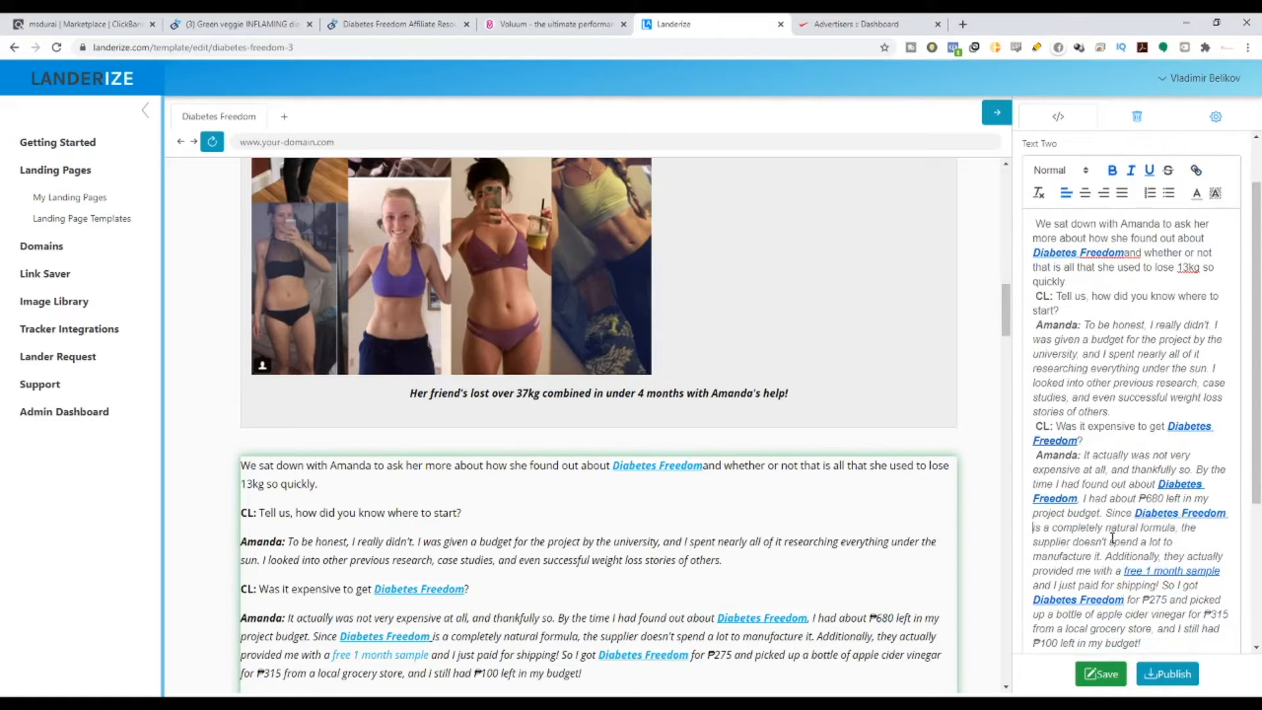
{"action": "scroll", "coordinate": [1084, 529], "scroll_direction": "down", "scroll_amount": 1}
{"action": "scroll", "coordinate": [852, 548], "scroll_direction": "down", "scroll_amount": 1}
{"action": "scroll", "coordinate": [851, 549], "scroll_direction": "down", "scroll_amount": 1}
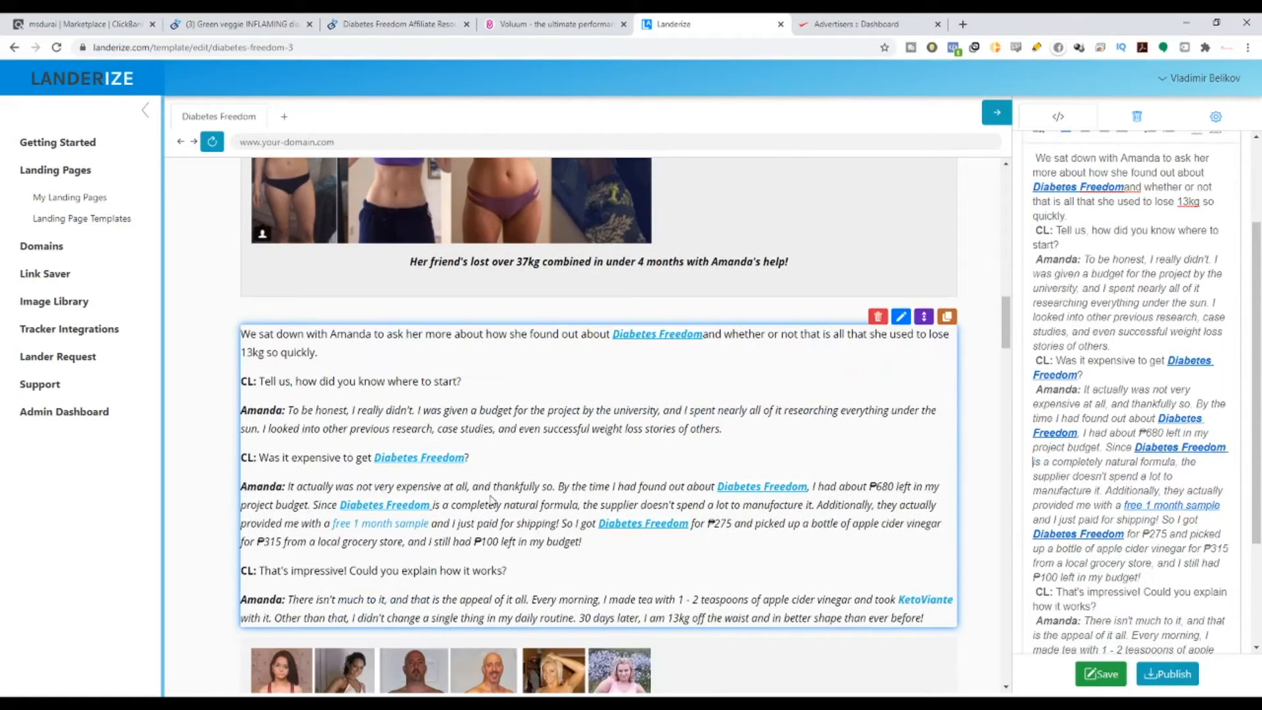
{"action": "scroll", "coordinate": [600, 546], "scroll_direction": "down", "scroll_amount": 1}
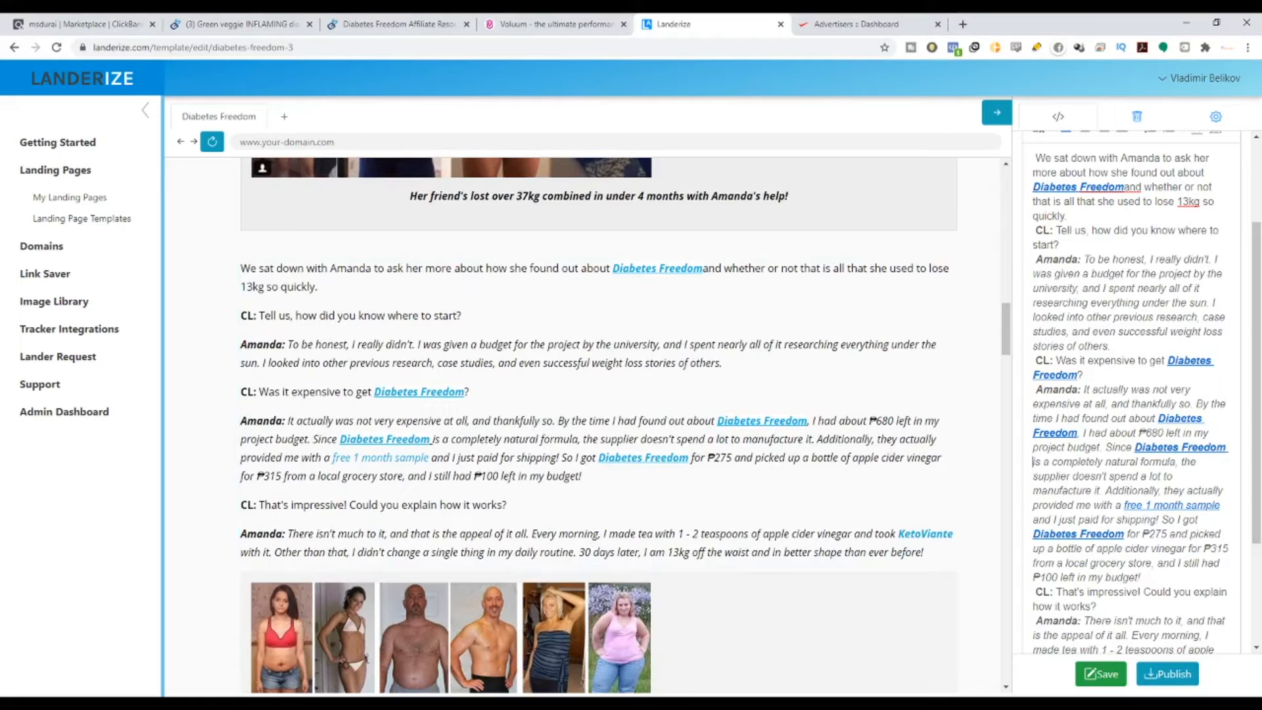
{"action": "scroll", "coordinate": [681, 478], "scroll_direction": "down", "scroll_amount": 1}
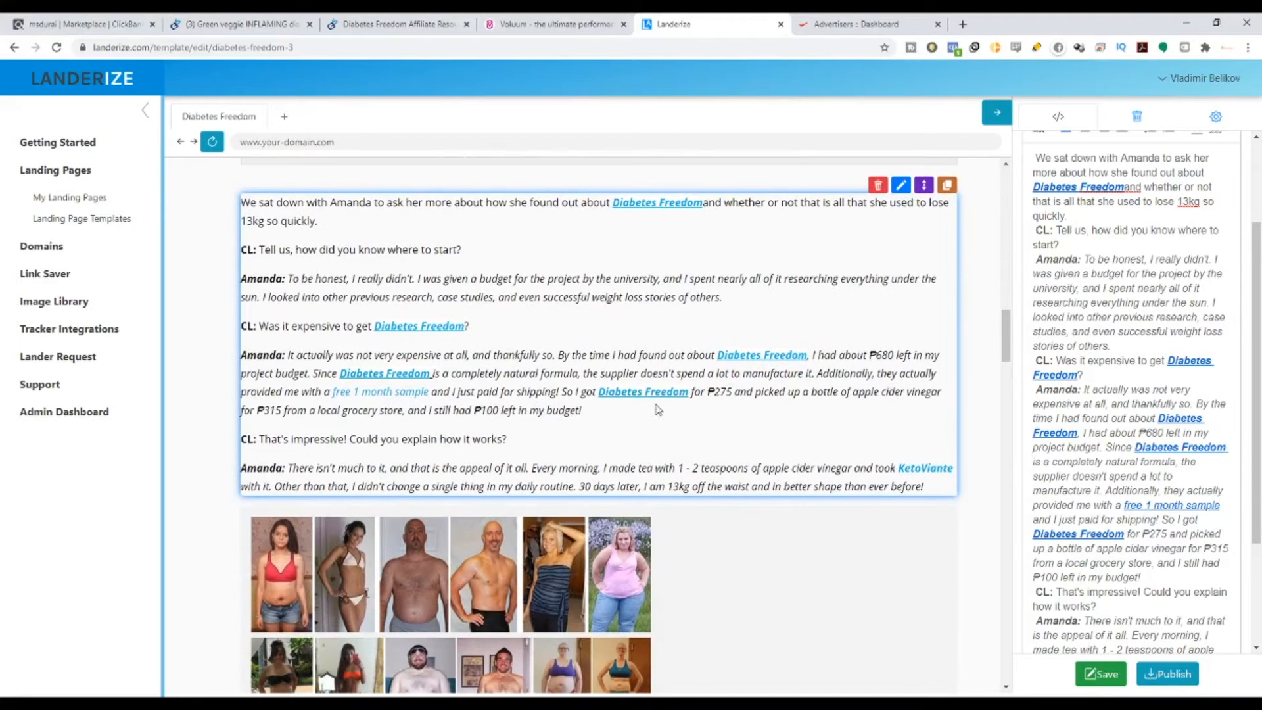
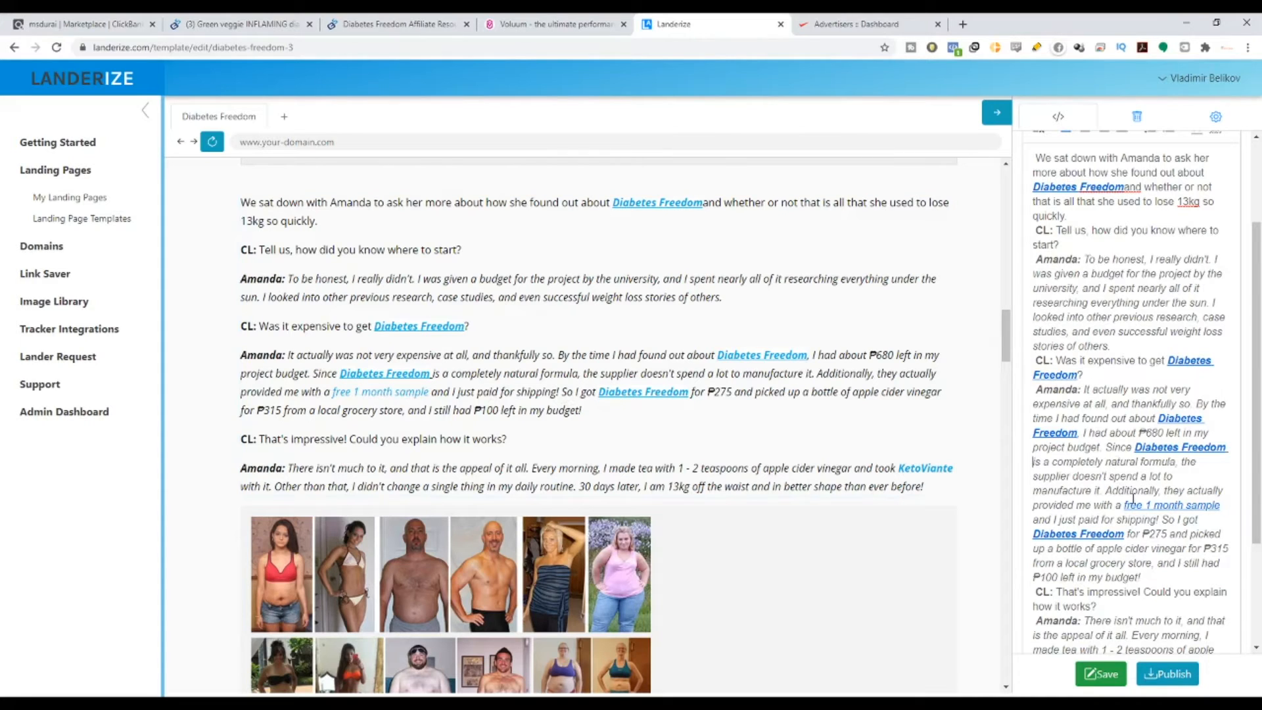
Step: Replace the ₱275 price and the apple cider vinegar wording after "So I got Diabetes Freedom for" with "very cheap price!"
{"action": "scroll", "coordinate": [1139, 520], "scroll_direction": "down", "scroll_amount": 3}
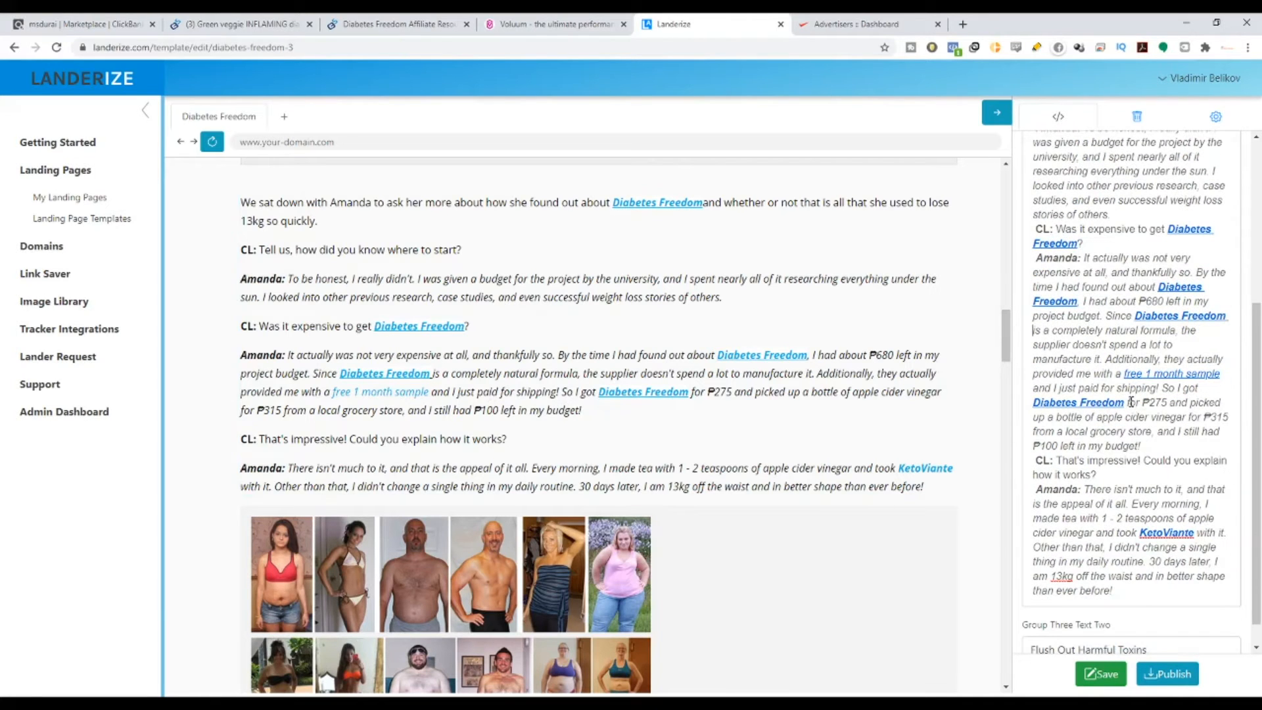
{"action": "left_click_drag", "start_coordinate": [1142, 402], "coordinate": [1143, 445]}
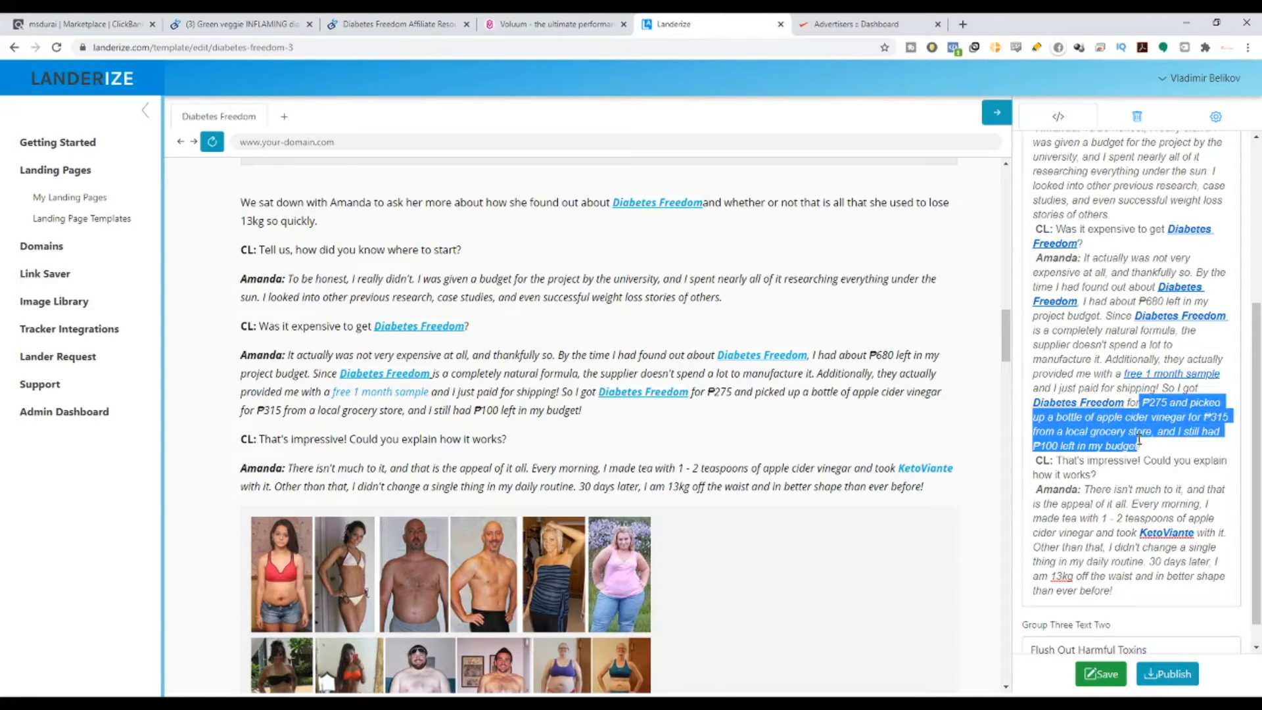
{"action": "type", "text": "ver"}
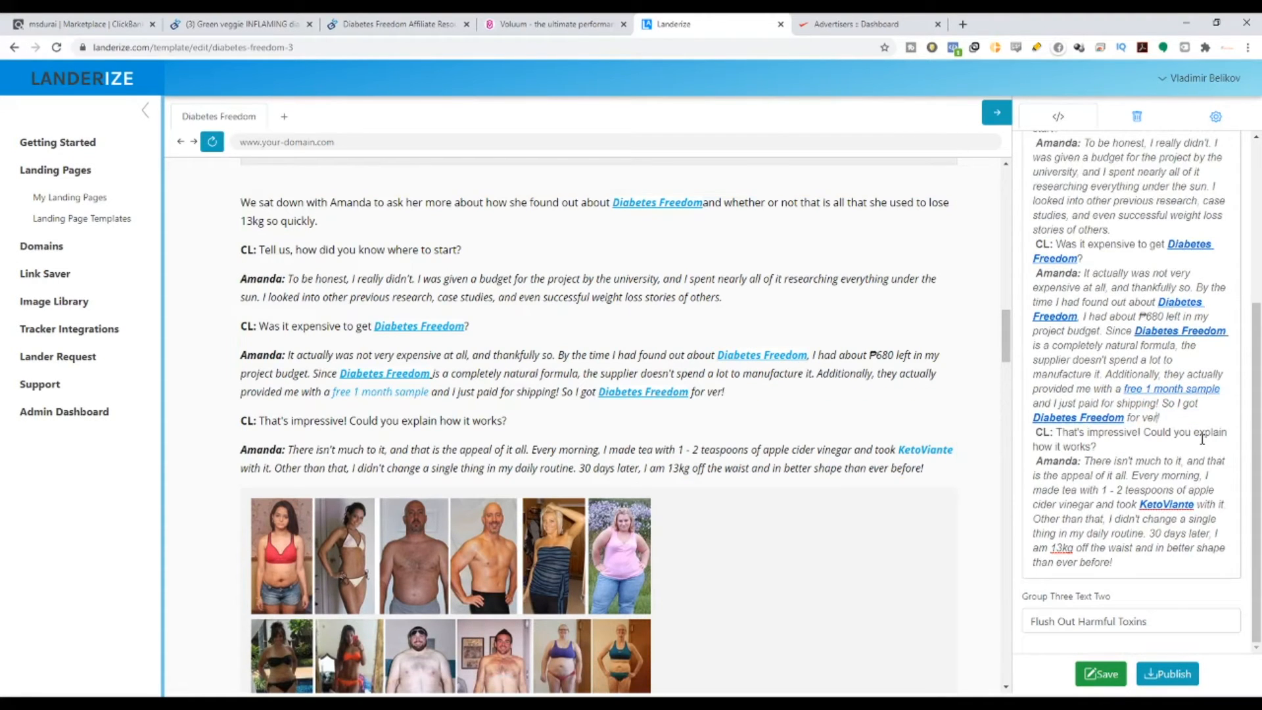
{"action": "type", "text": "y cheap price!"}
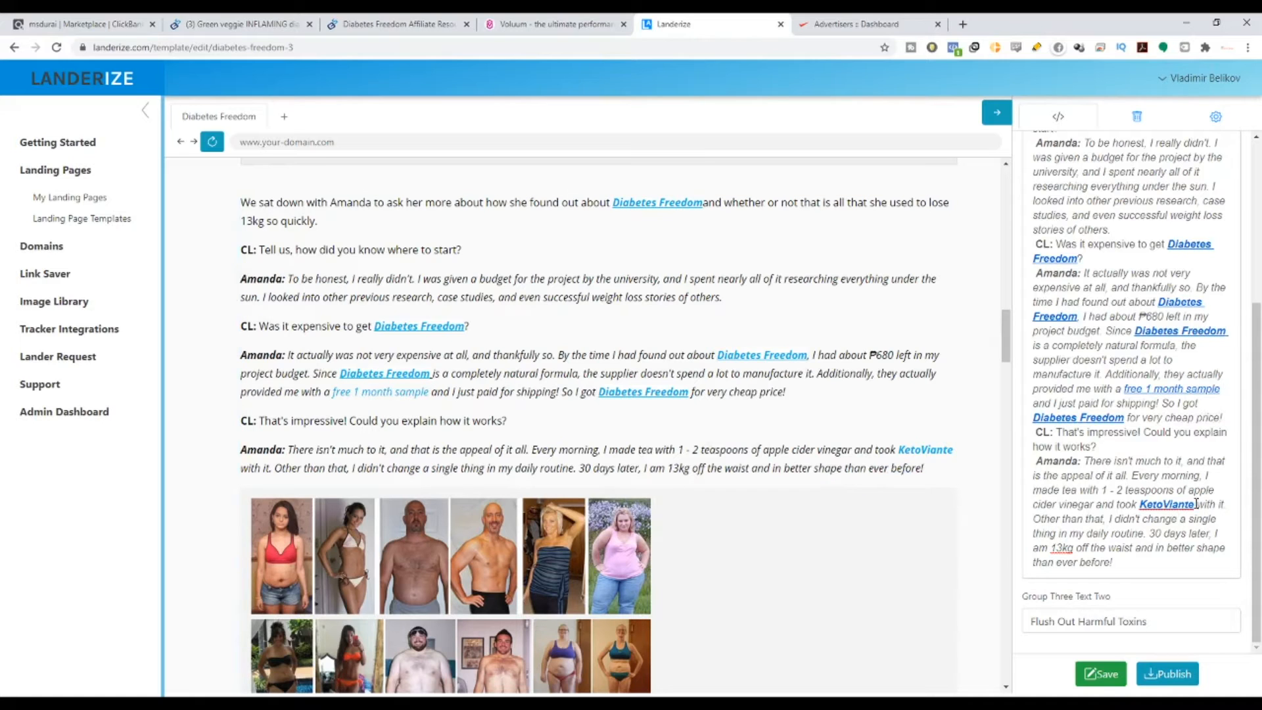
Step: In the final interview answer, replace "tea with 1 - 2 teaspoons of apple cider vinegar and took KetoViante" with the linked "Diabetes Freedom"
{"action": "mouse_move", "coordinate": [1193, 504]}
{"action": "left_mouse_down"}
{"action": "mouse_move", "coordinate": [1125, 504]}
{"action": "mouse_move", "coordinate": [1192, 490]}
{"action": "left_mouse_up"}
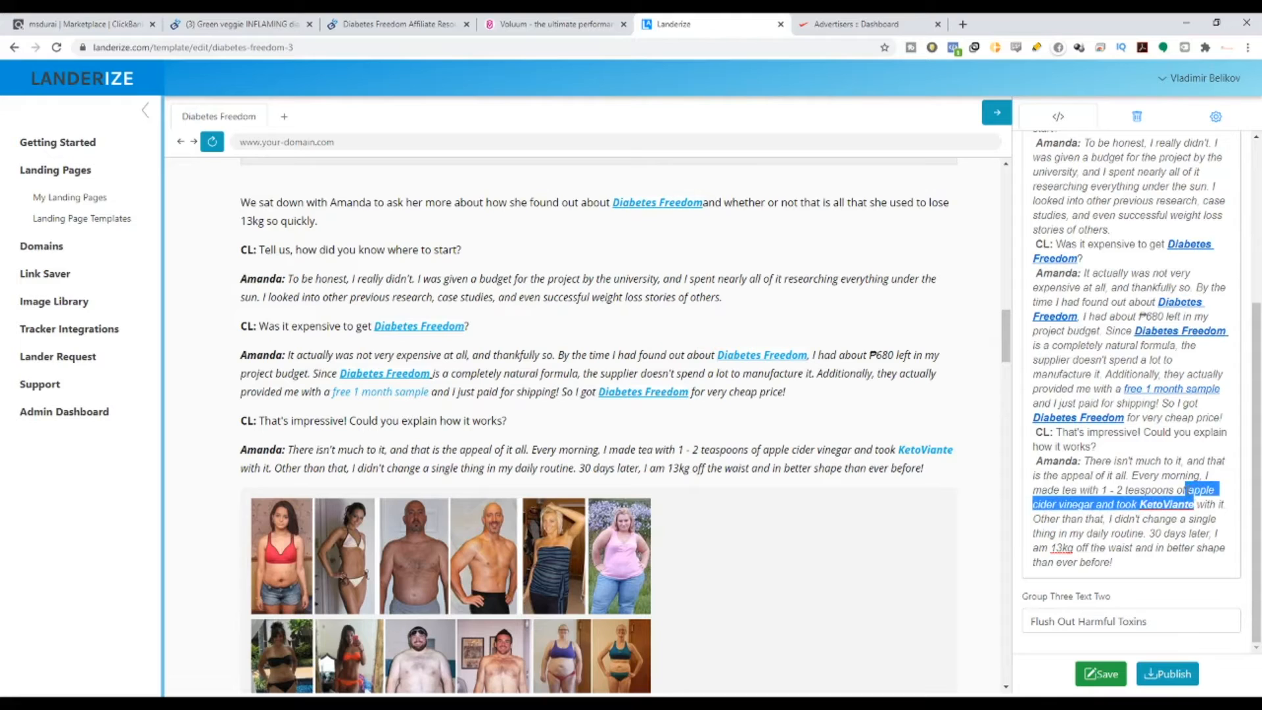
{"action": "left_click_drag", "start_coordinate": [1190, 490], "coordinate": [1066, 489]}
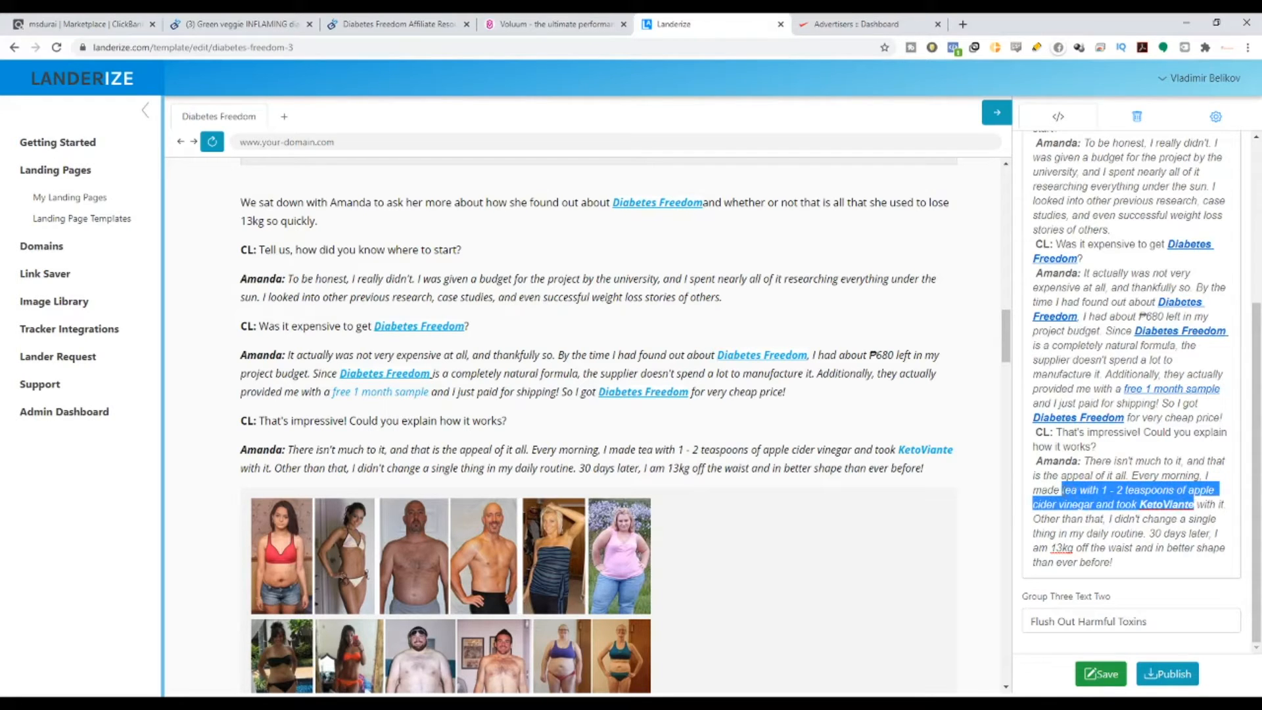
{"action": "type", "text": "Diabetes Freedom"}
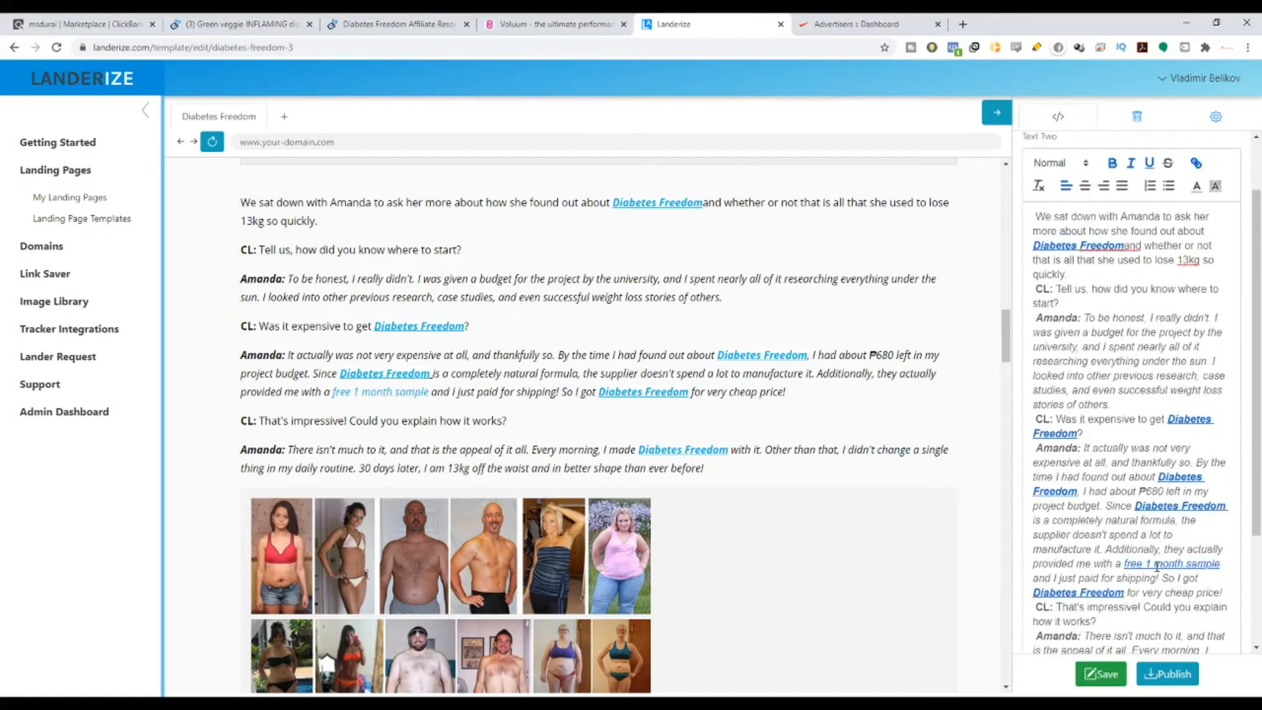
{"action": "scroll", "coordinate": [1128, 510], "scroll_direction": "down", "scroll_amount": 1}
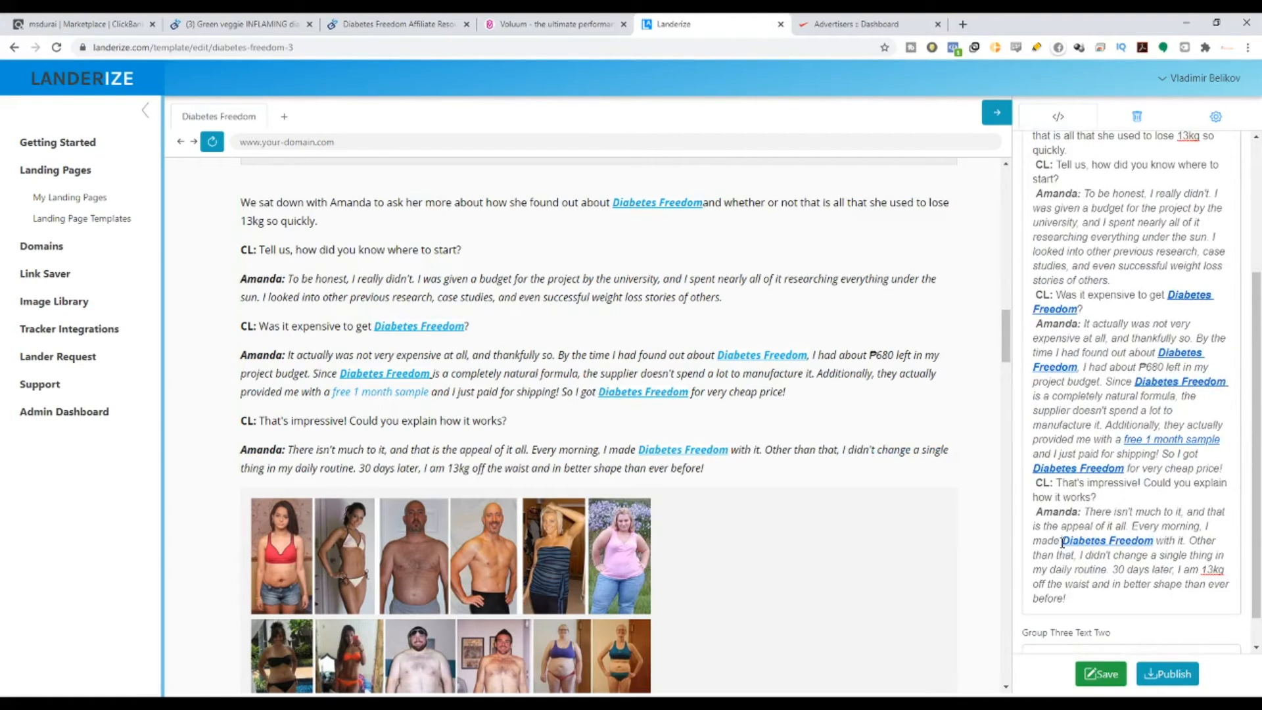
Step: Insert "use" before "Diabetes Freedom" in the final interview answer and delete "with it" after it
{"action": "left_click", "coordinate": [1065, 541]}
{"action": "type", "text": "use"}
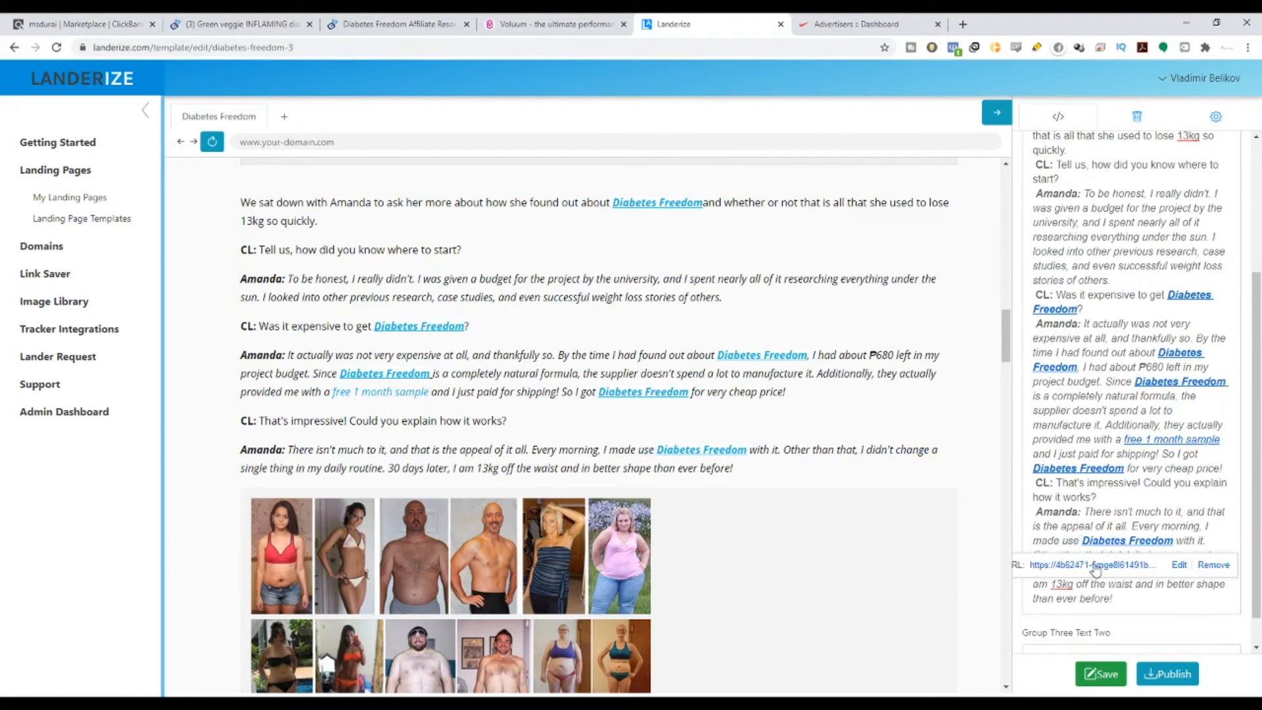
{"action": "key", "text": "BackSpace"}
{"action": "key", "text": "BackSpace"}
{"action": "key", "text": "BackSpace"}
{"action": "key", "text": "BackSpace"}
{"action": "key", "text": "BackSpace"}
{"action": "key", "text": "BackSpace"}
{"action": "key", "text": "BackSpace"}
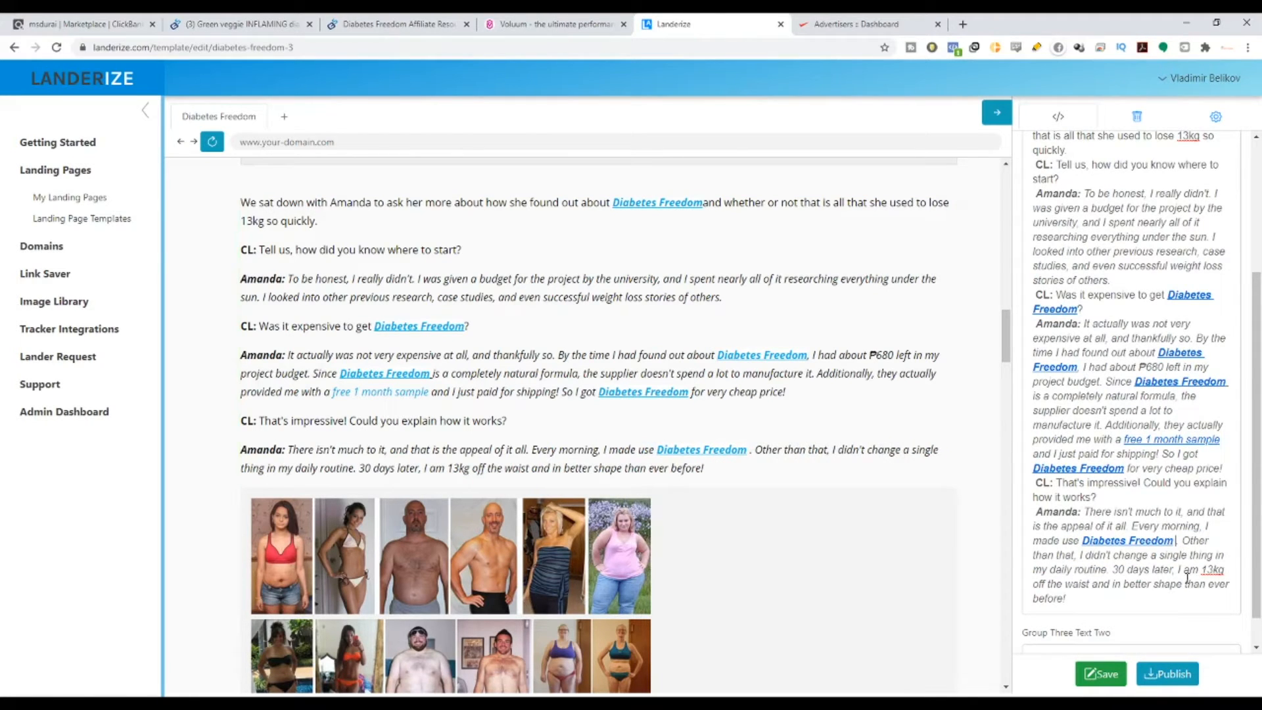
Step: In the caption under the before-and-after photo grid, replace "KetoViante and apple cider vinegar recipe" with the linked "Diabetes Freedom"
{"action": "scroll", "coordinate": [1182, 544], "scroll_direction": "down", "scroll_amount": 1}
{"action": "scroll", "coordinate": [839, 513], "scroll_direction": "down", "scroll_amount": 1}
{"action": "scroll", "coordinate": [762, 526], "scroll_direction": "down", "scroll_amount": 2}
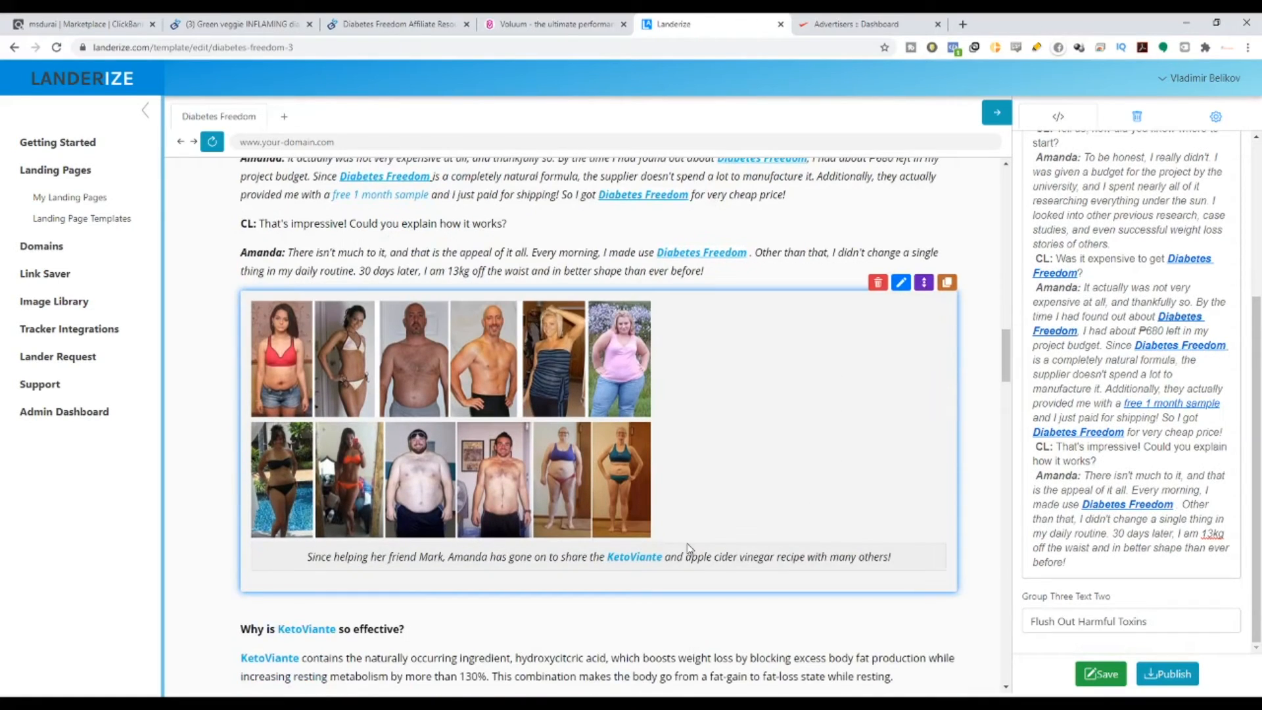
{"action": "scroll", "coordinate": [688, 548], "scroll_direction": "down", "scroll_amount": 1}
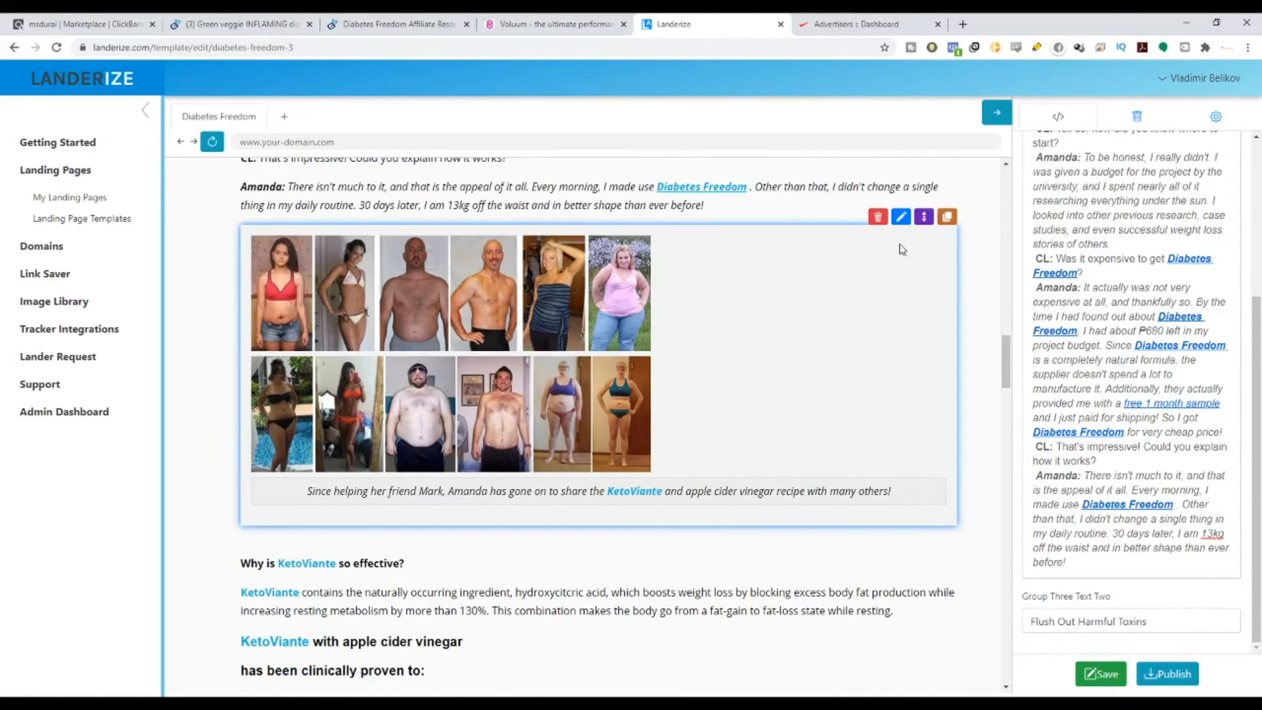
{"action": "left_click", "coordinate": [901, 216]}
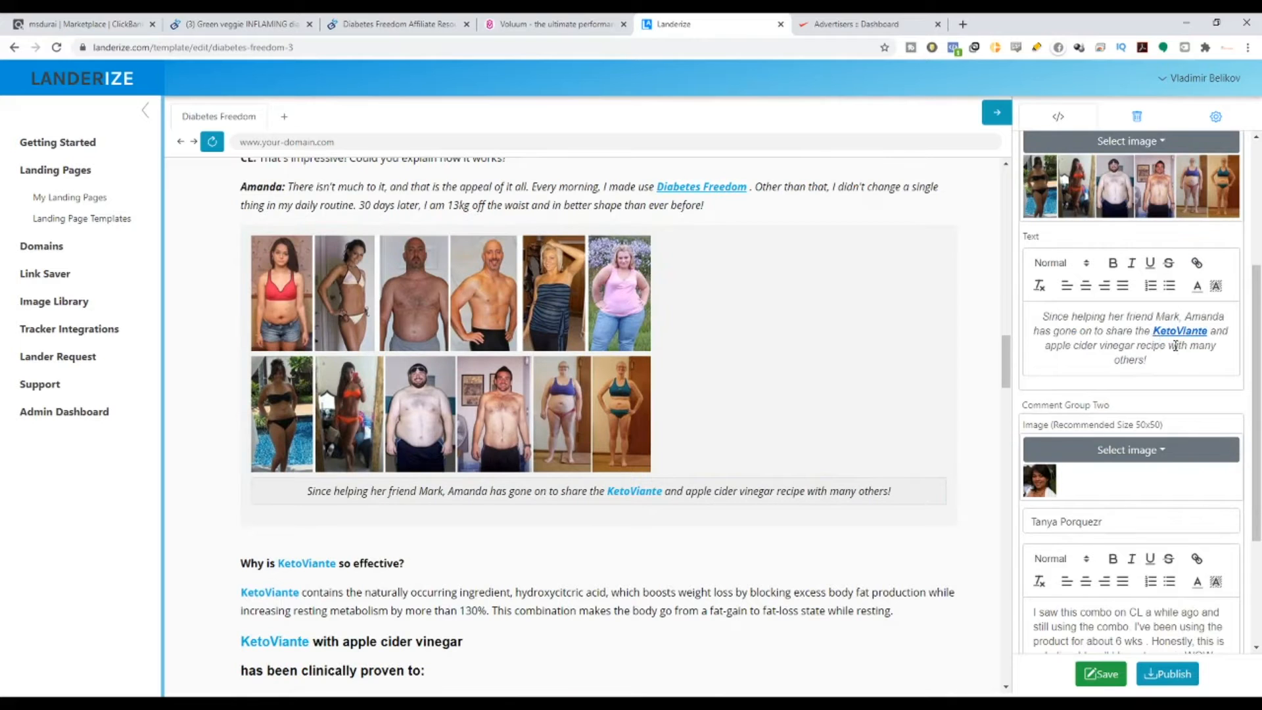
{"action": "left_click_drag", "start_coordinate": [1167, 351], "coordinate": [1153, 331]}
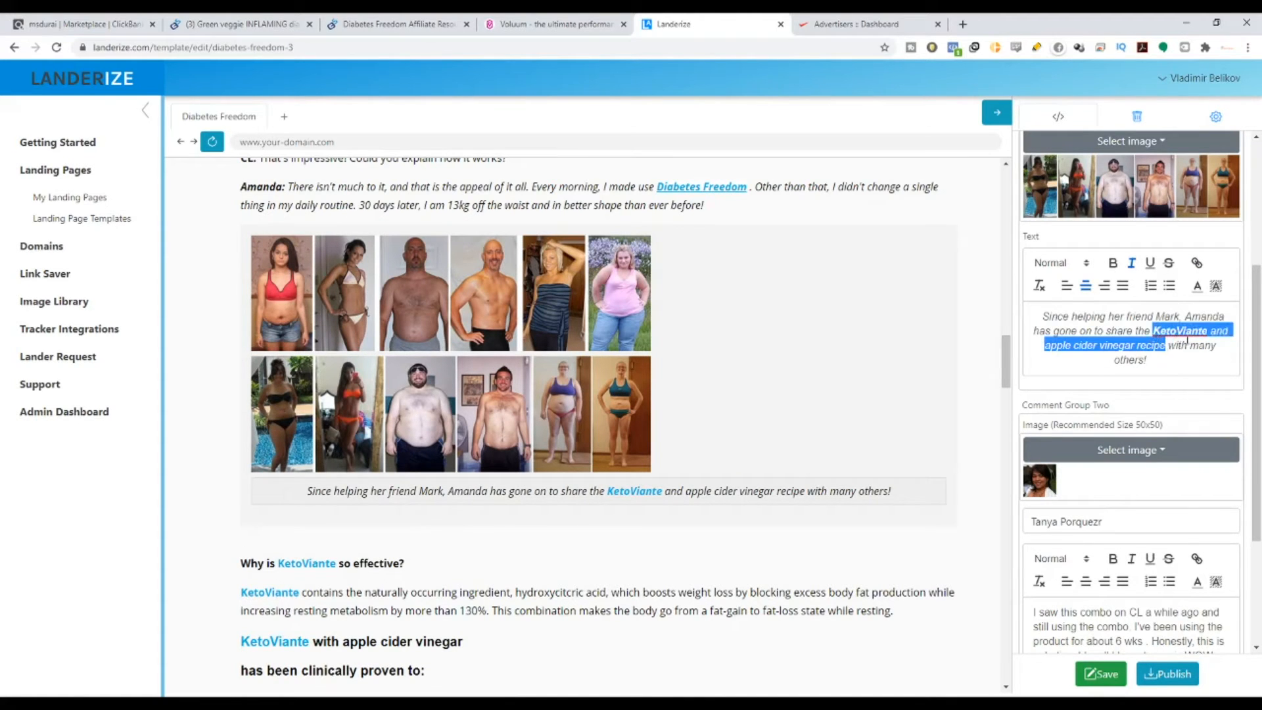
{"action": "type", "text": "Diabetes Freedom"}
Step: Replace "KetoViante" with the linked "Diabetes Freedom" in the "so effective?" heading and at the start of the paragraph below it
{"action": "scroll", "coordinate": [727, 490], "scroll_direction": "down", "scroll_amount": 3}
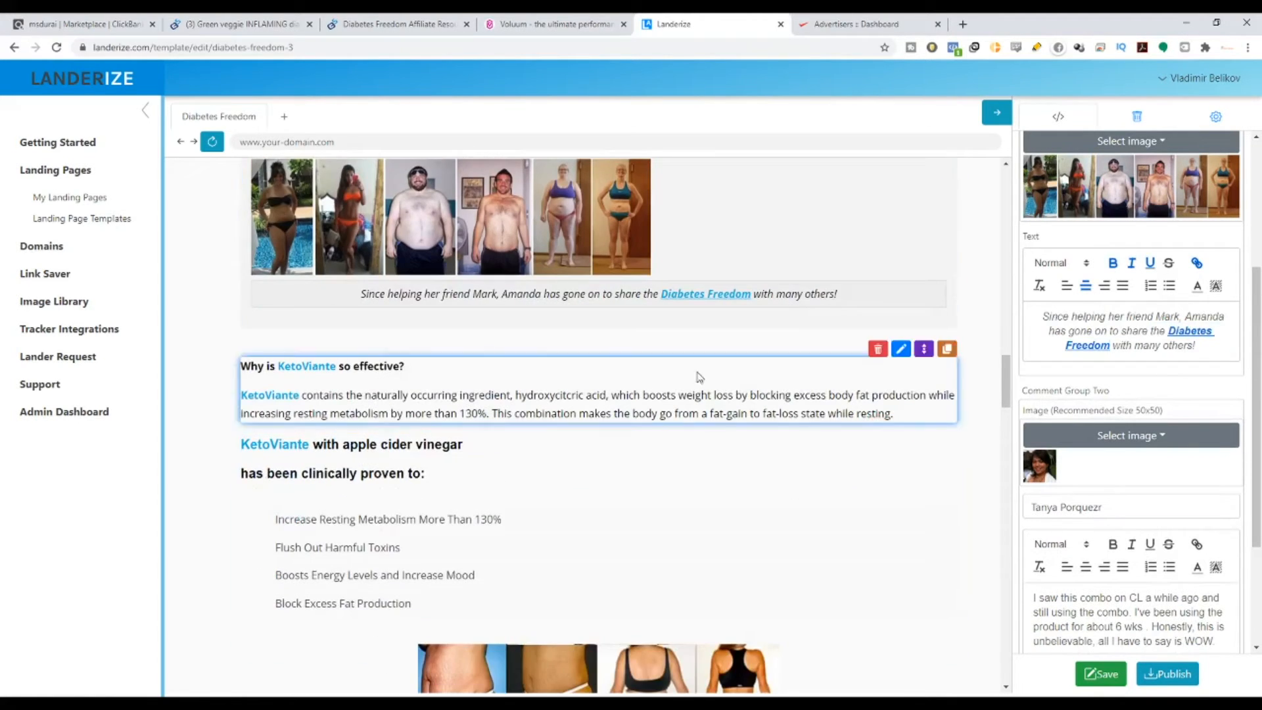
{"action": "left_click", "coordinate": [900, 348]}
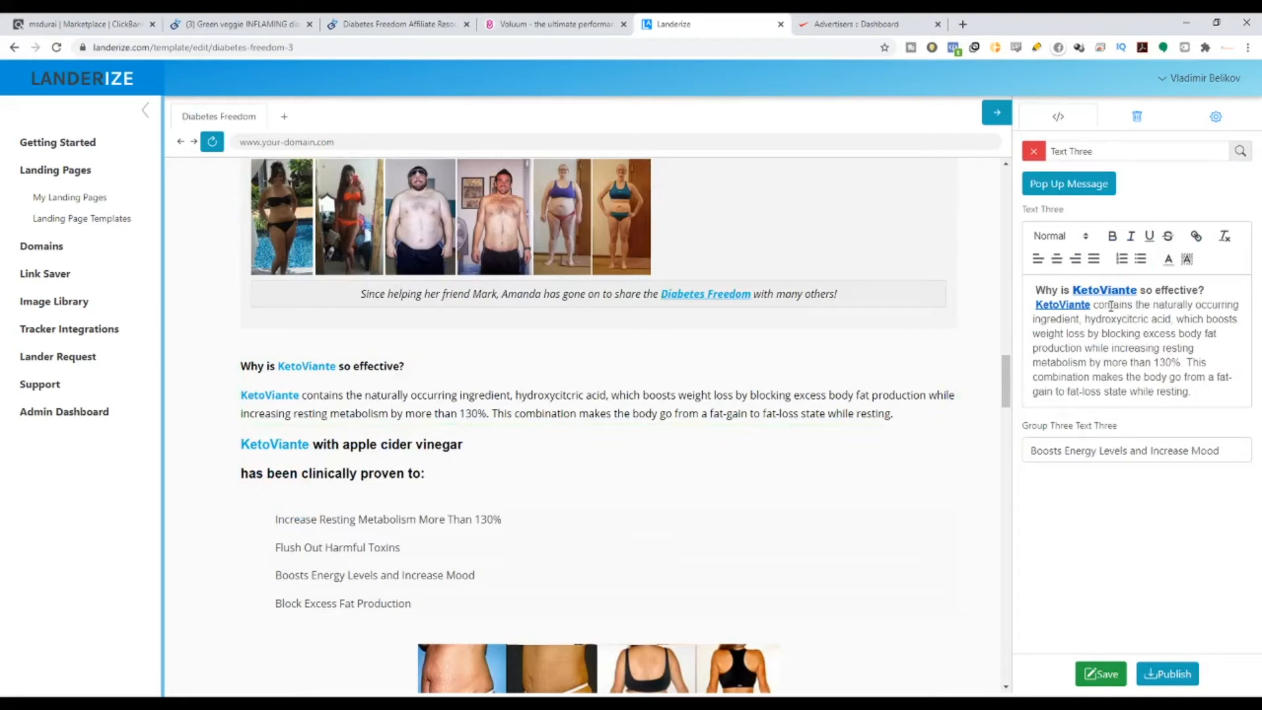
{"action": "left_click_drag", "start_coordinate": [1138, 291], "coordinate": [1039, 321]}
{"action": "type", "text": "Diabetes Freedom"}
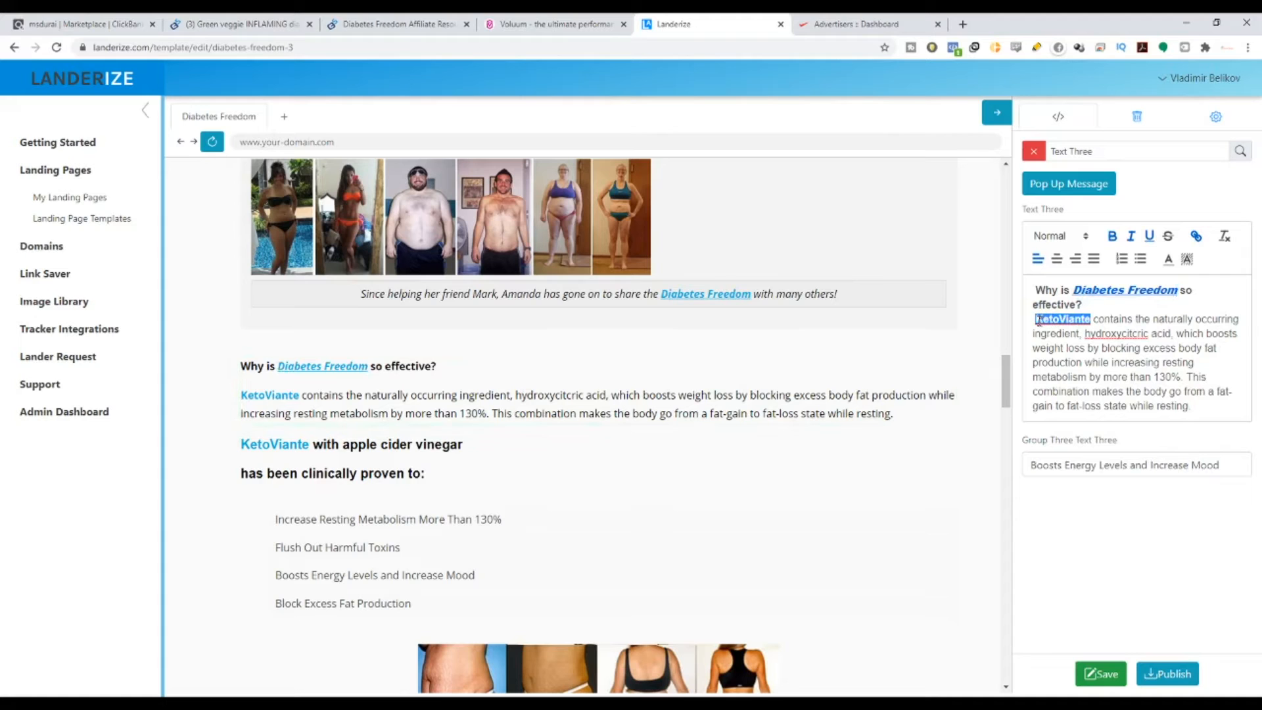
{"action": "type", "text": "Diabetes Freedom"}
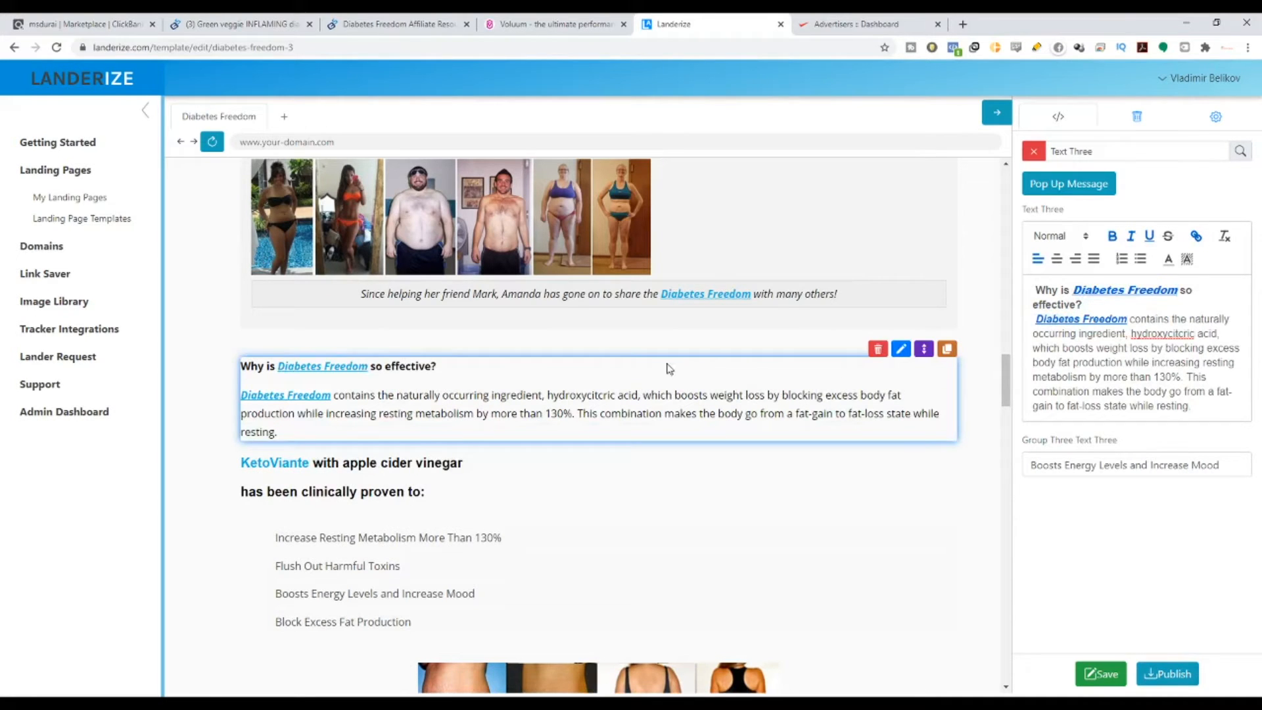
{"action": "scroll", "coordinate": [424, 414], "scroll_direction": "down", "scroll_amount": 1}
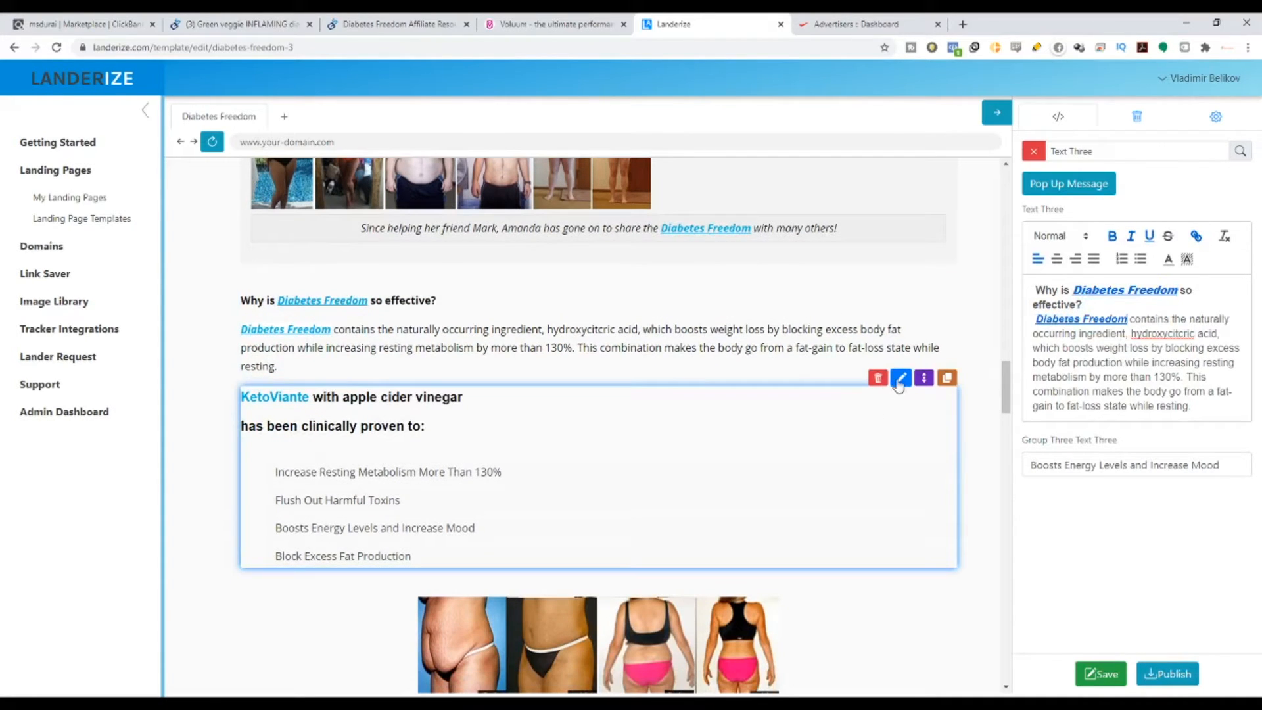
Step: In the heading above the "has been clinically proven to:" list, replace "KetoViante" with the linked "Diabetes Freedom"
{"action": "left_click", "coordinate": [900, 377]}
{"action": "left_click_drag", "start_coordinate": [1098, 311], "coordinate": [1032, 311]}
{"action": "type", "text": "Diabetes Freedom"}
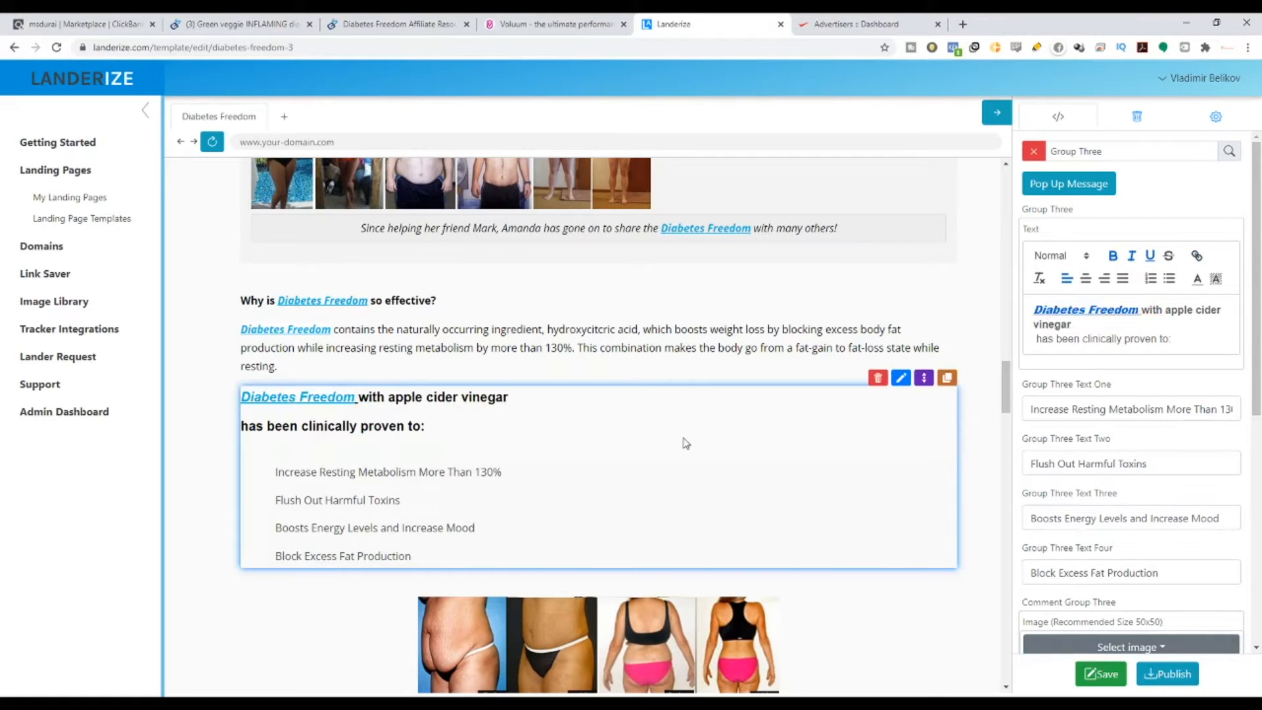
Step: In the "For our readers" paragraph, replace "apple cider vinegar" through "KetoViante" with the linked "Diabetes Freedom.", and put "Diabetes Freedom" for "KetoViante" in the Results line
{"action": "scroll", "coordinate": [682, 442], "scroll_direction": "down", "scroll_amount": 3}
{"action": "scroll", "coordinate": [524, 468], "scroll_direction": "down", "scroll_amount": 4}
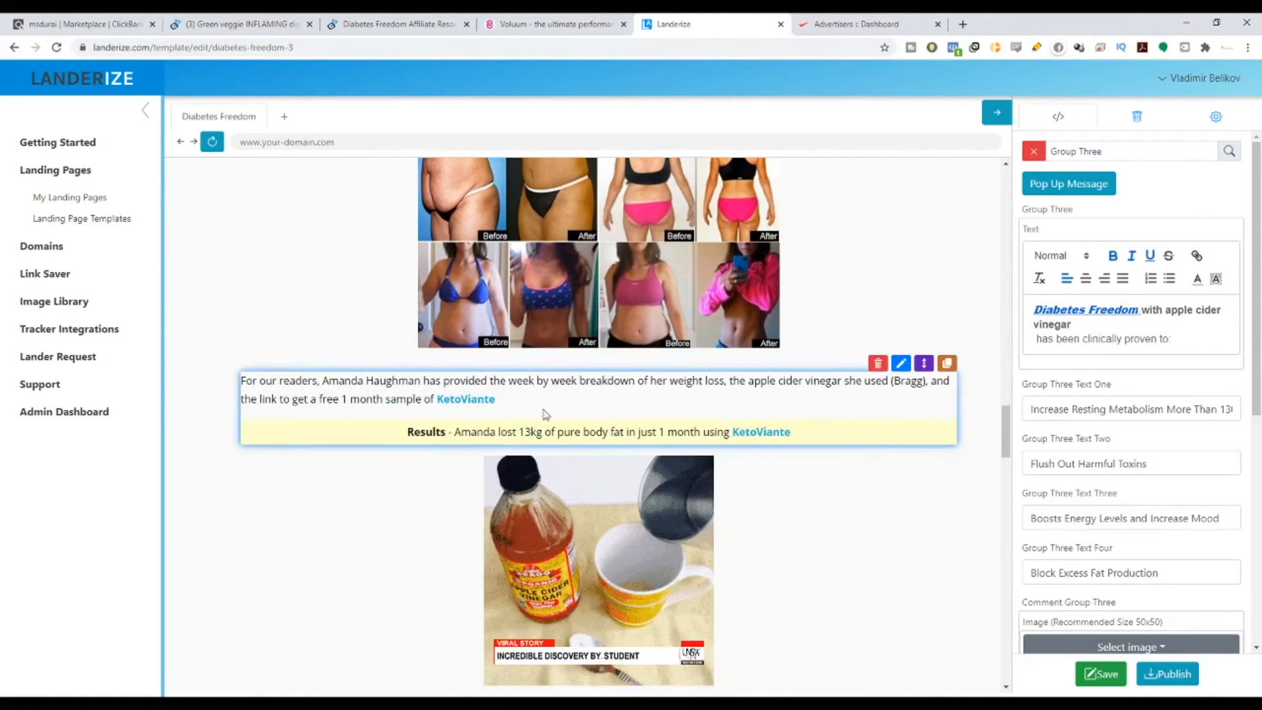
{"action": "left_click", "coordinate": [901, 363]}
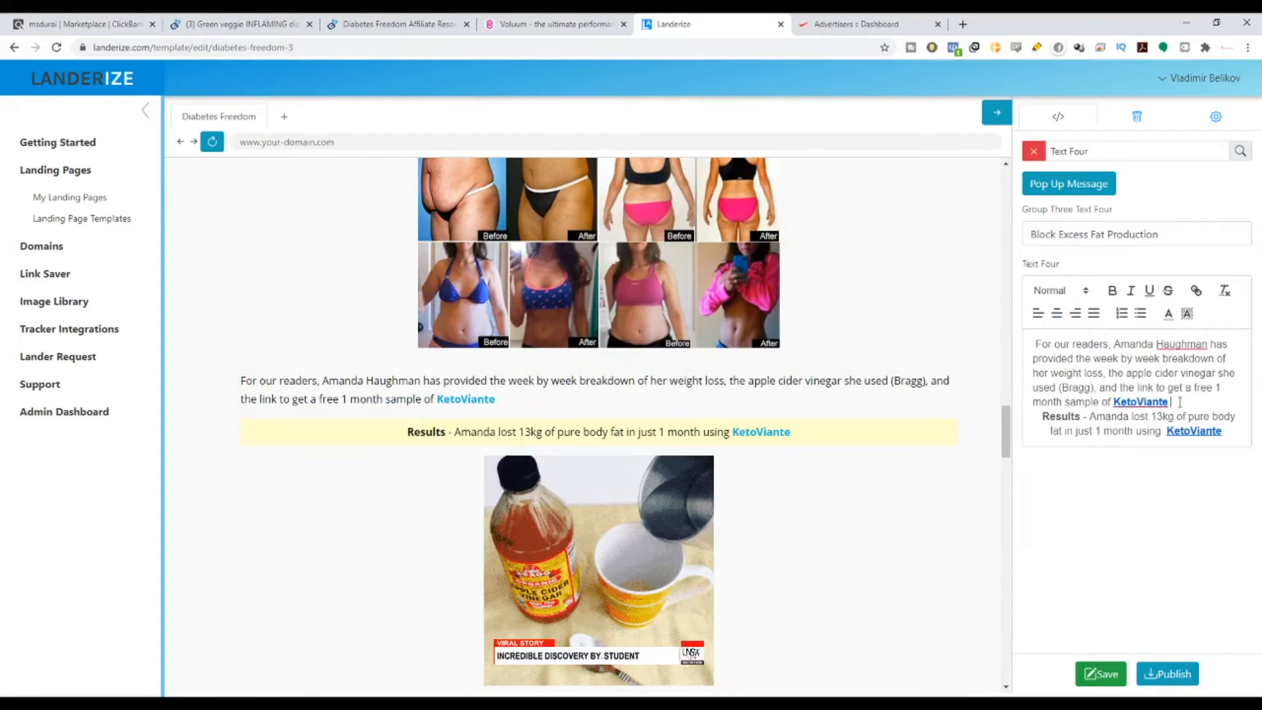
{"action": "left_click_drag", "start_coordinate": [1170, 402], "coordinate": [1114, 401]}
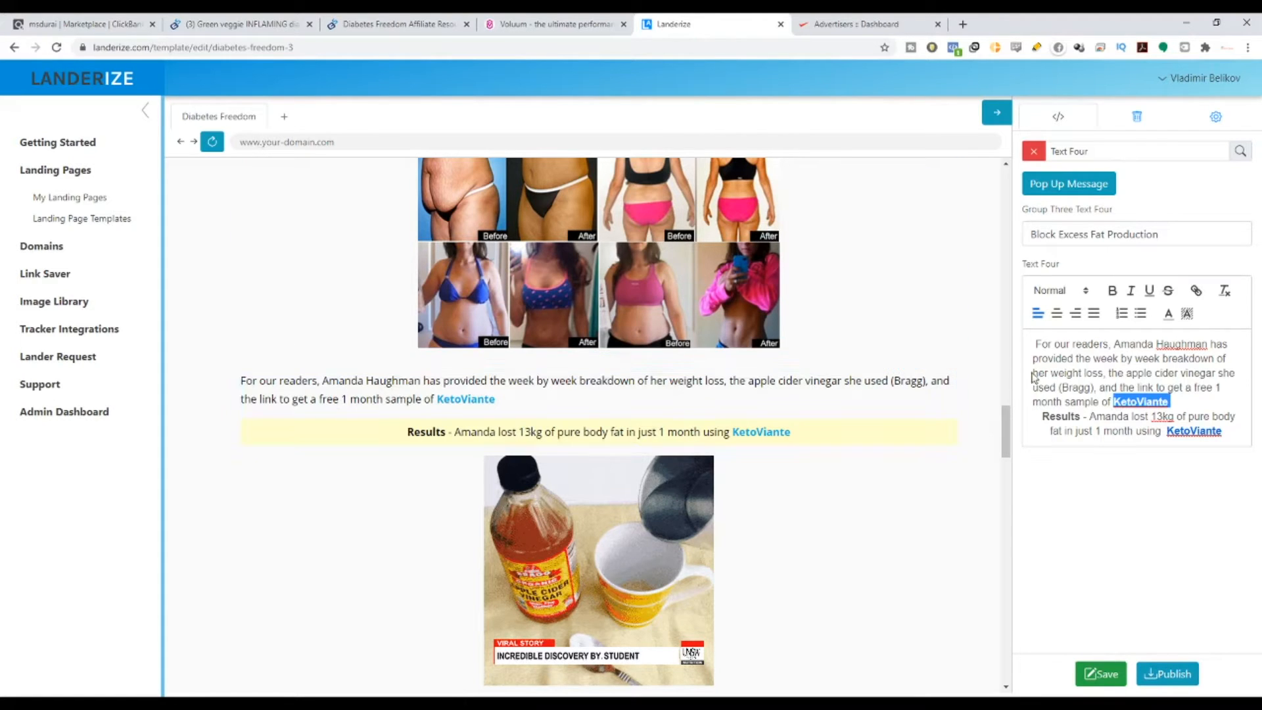
{"action": "left_click", "coordinate": [1177, 408]}
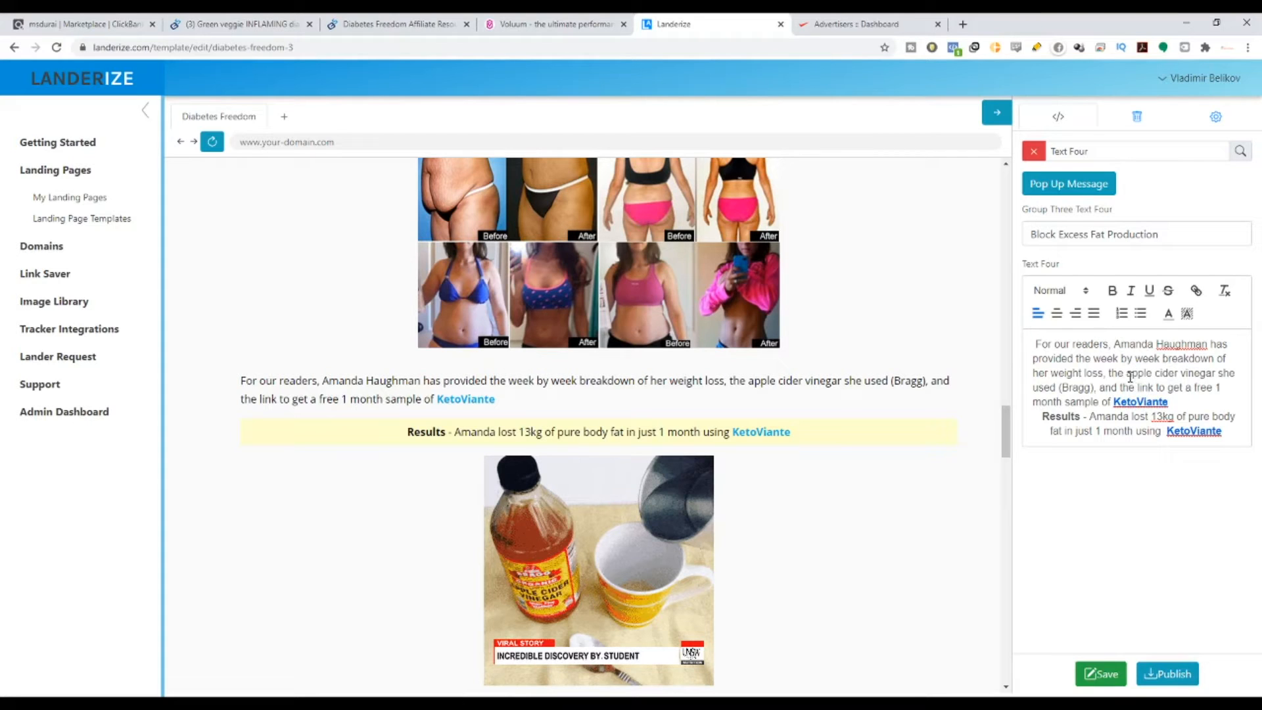
{"action": "left_click_drag", "start_coordinate": [1129, 376], "coordinate": [1171, 402]}
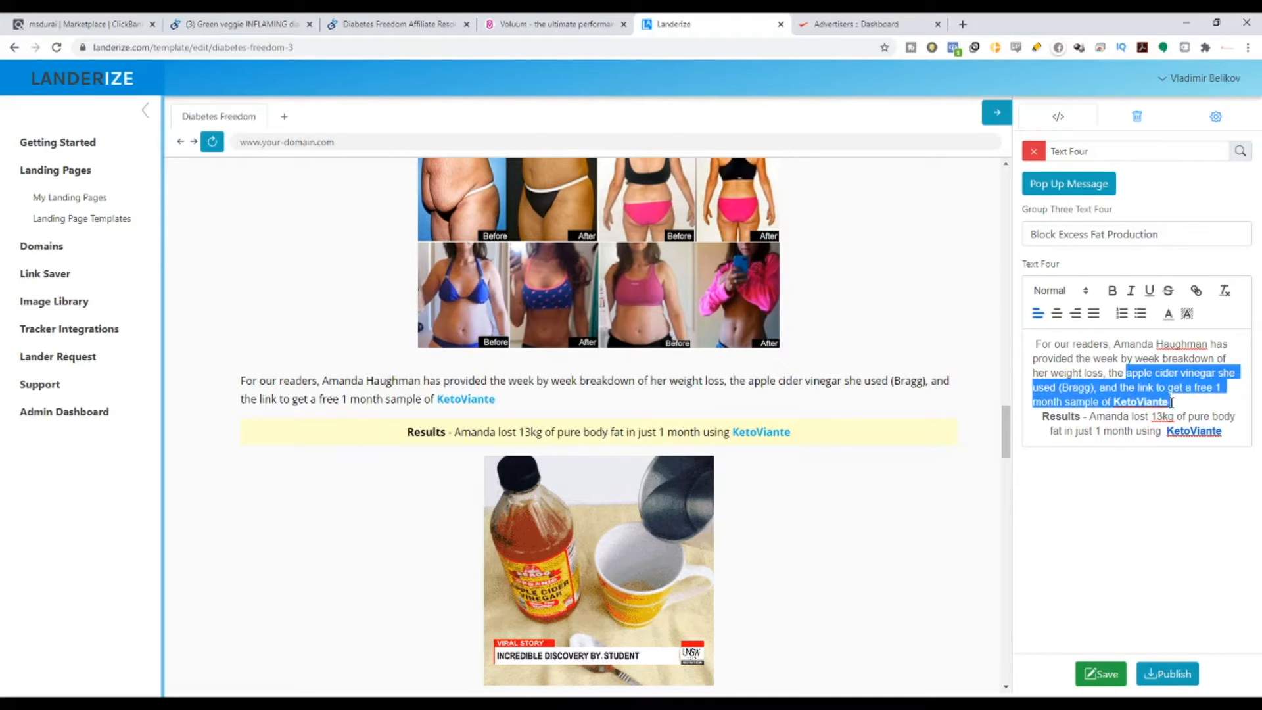
{"action": "type", "text": "Diabetes Freedom"}
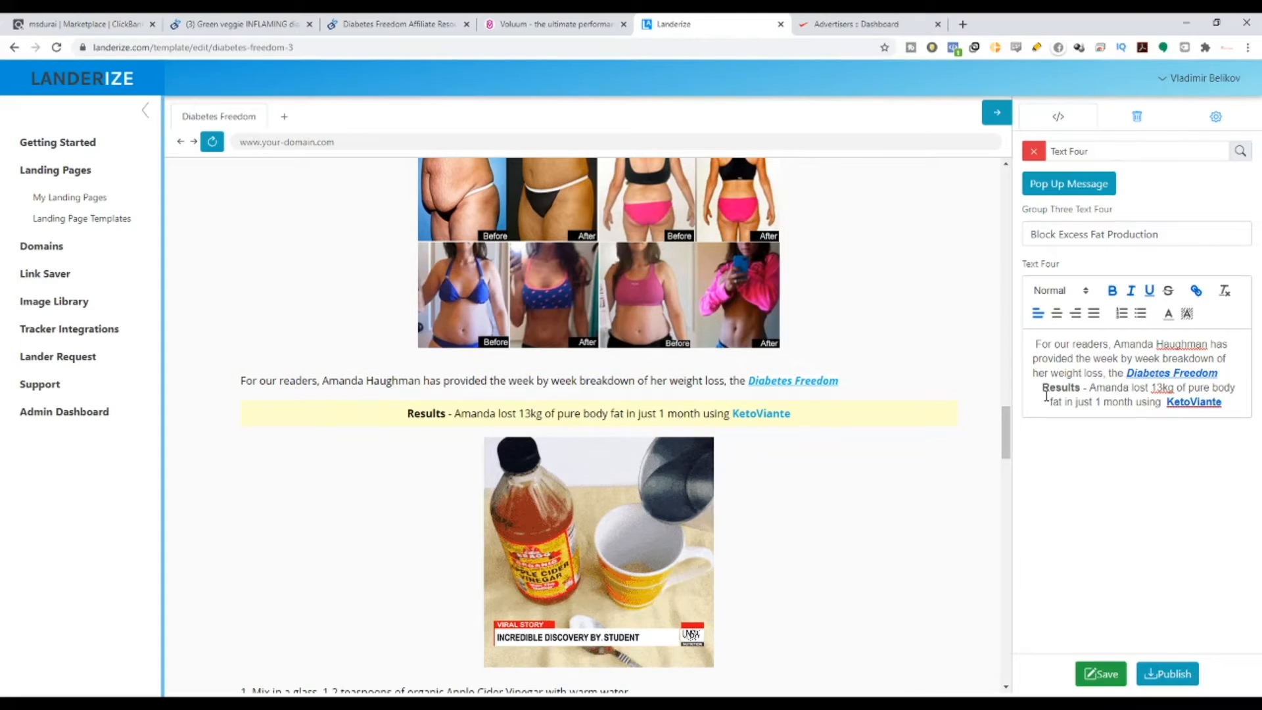
{"action": "type", "text": "."}
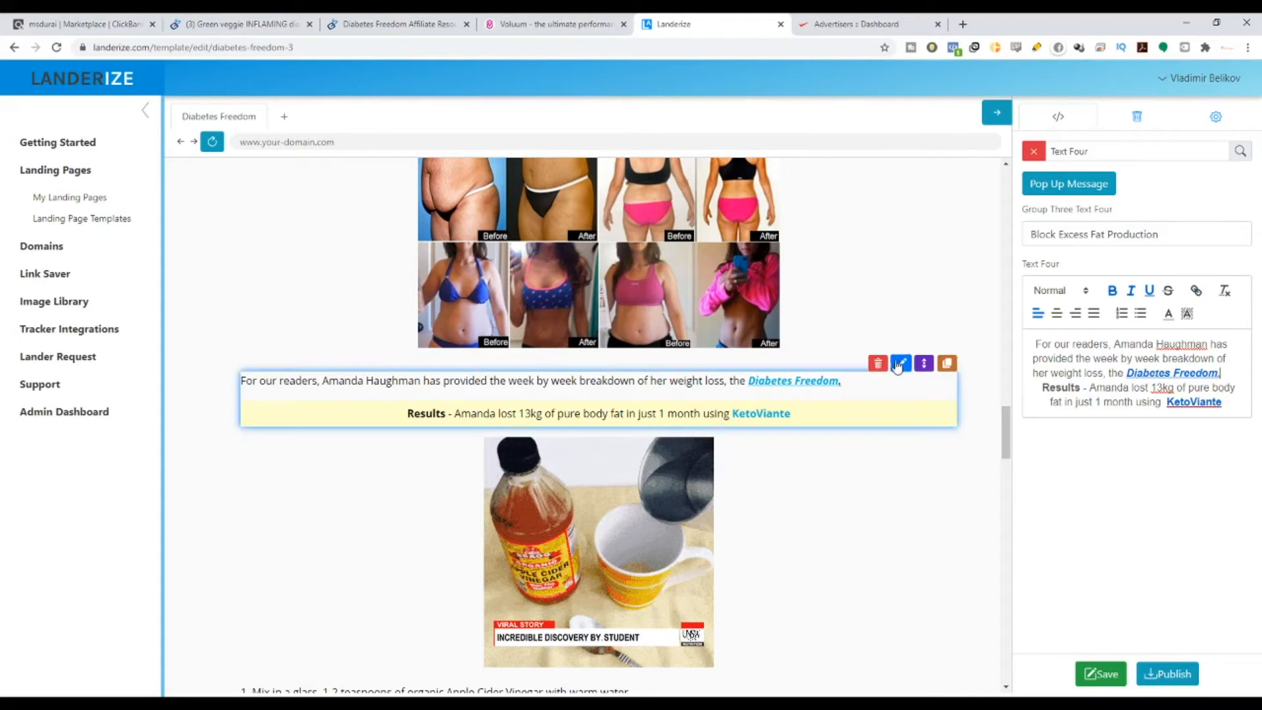
{"action": "left_click_drag", "start_coordinate": [1217, 402], "coordinate": [1169, 402]}
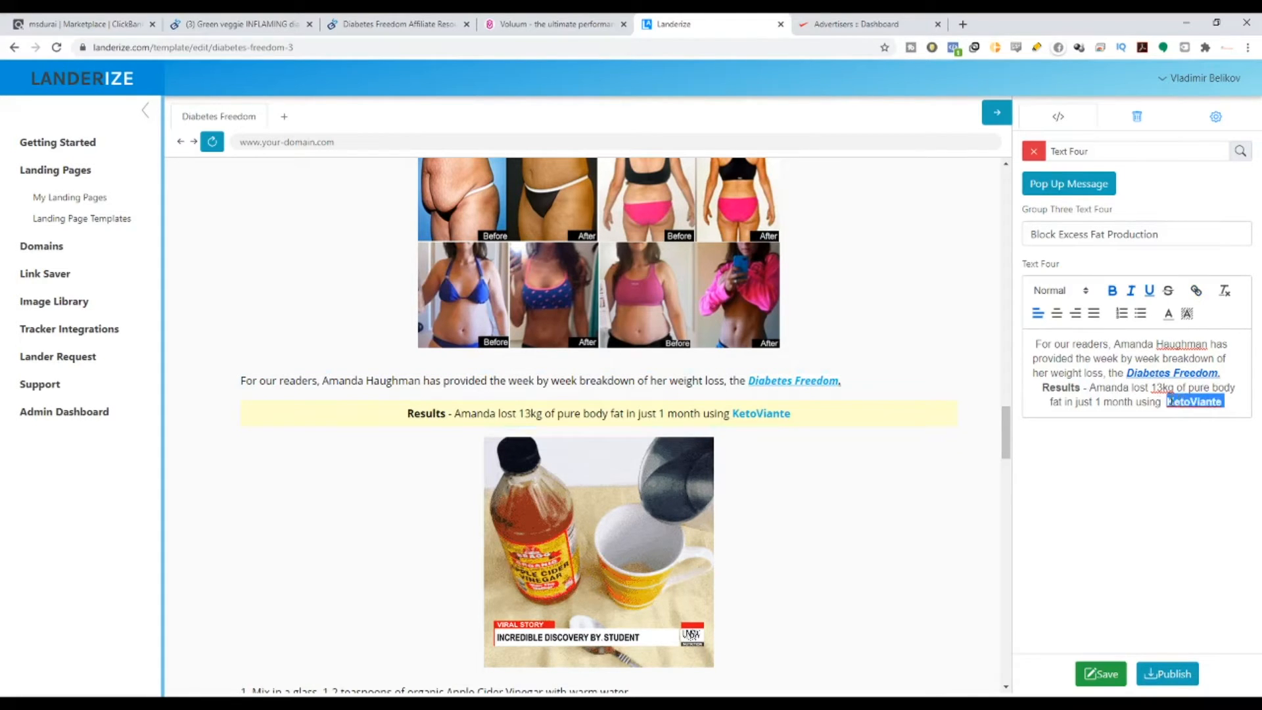
{"action": "type", "text": "Diabetes Freedom"}
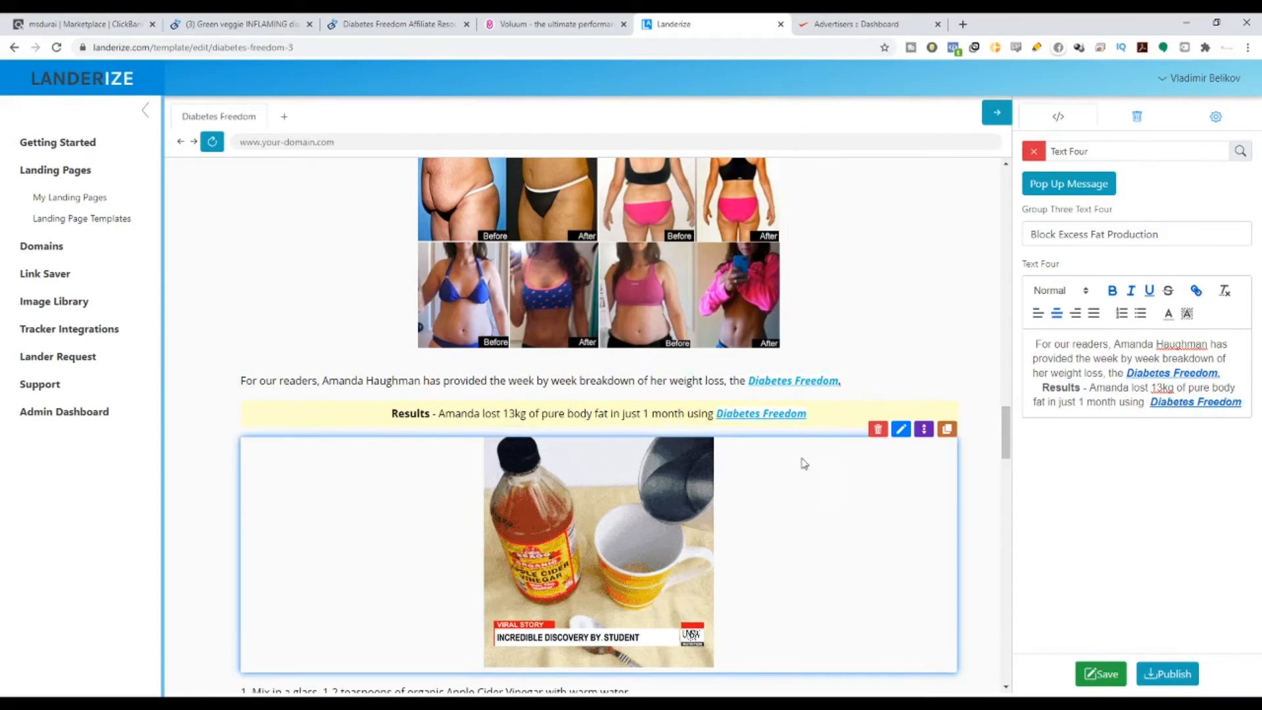
Step: Delete the two-item apple cider vinegar mixing and capsule instructions block below the vinegar bottle image
{"action": "scroll", "coordinate": [795, 457], "scroll_direction": "down", "scroll_amount": 2}
{"action": "scroll", "coordinate": [791, 455], "scroll_direction": "down", "scroll_amount": 2}
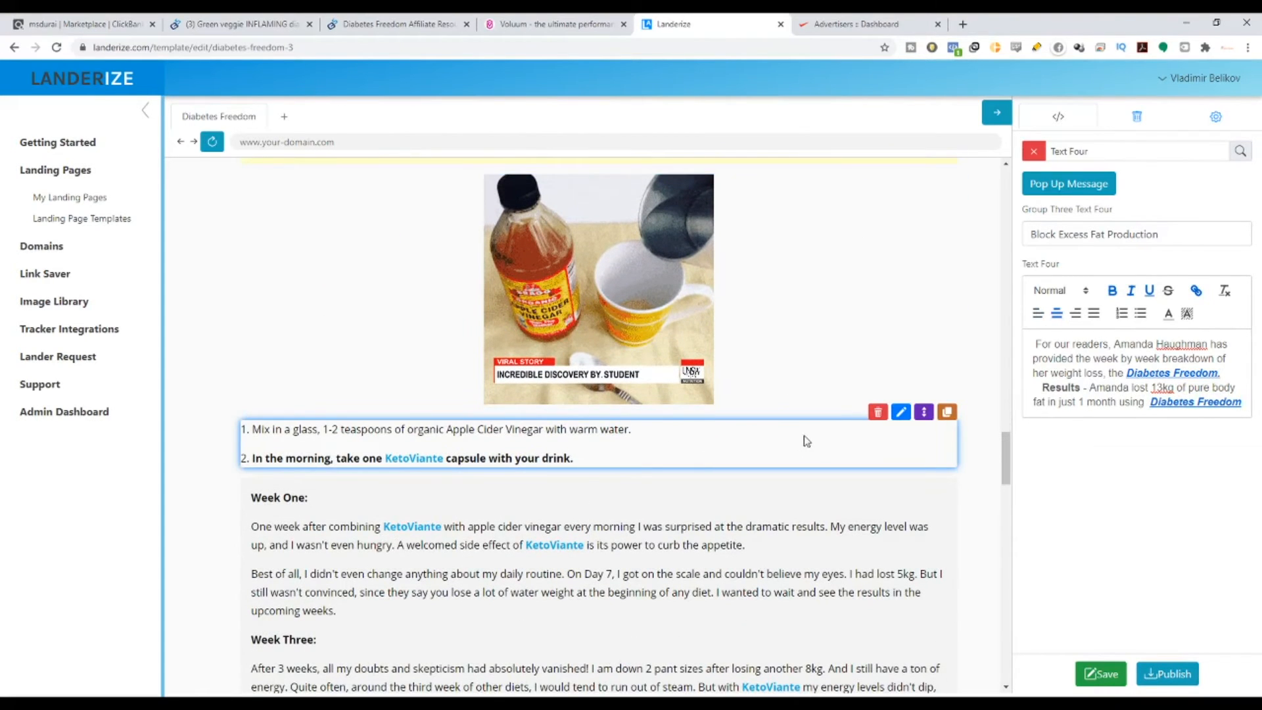
{"action": "left_click", "coordinate": [894, 440]}
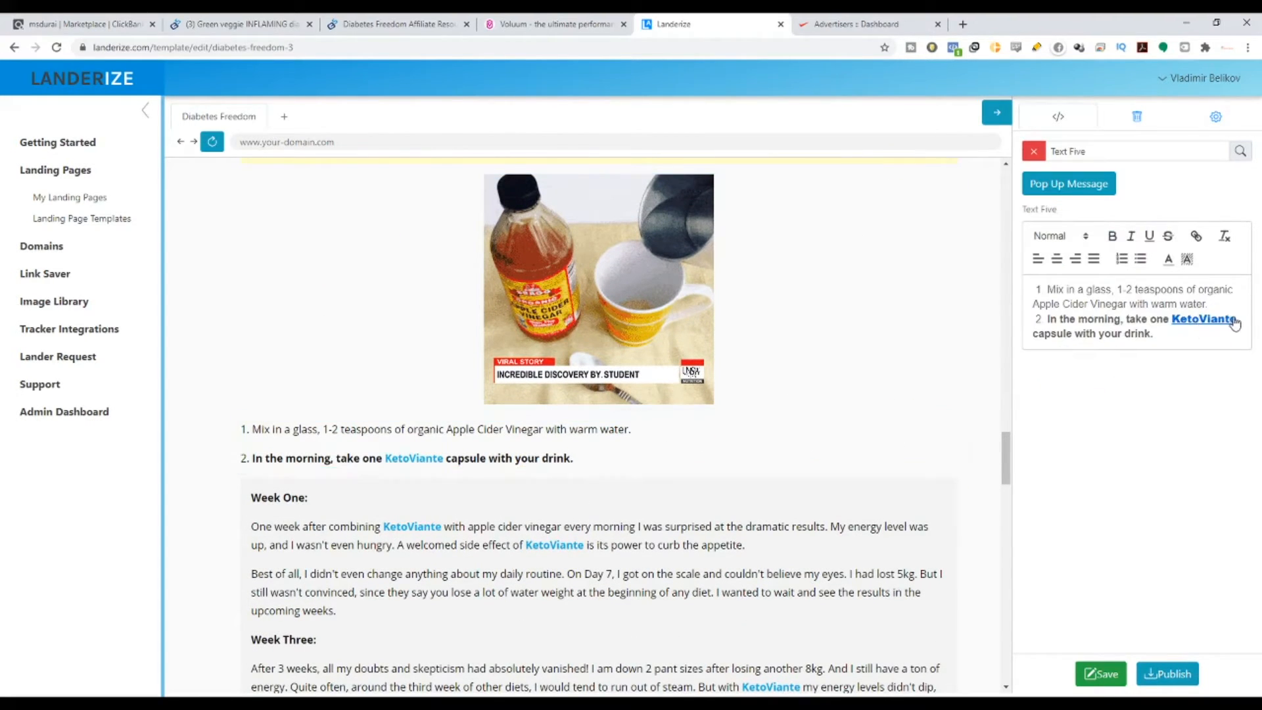
{"action": "left_click", "coordinate": [1242, 317]}
{"action": "left_click_drag", "start_coordinate": [1243, 318], "coordinate": [1174, 318]}
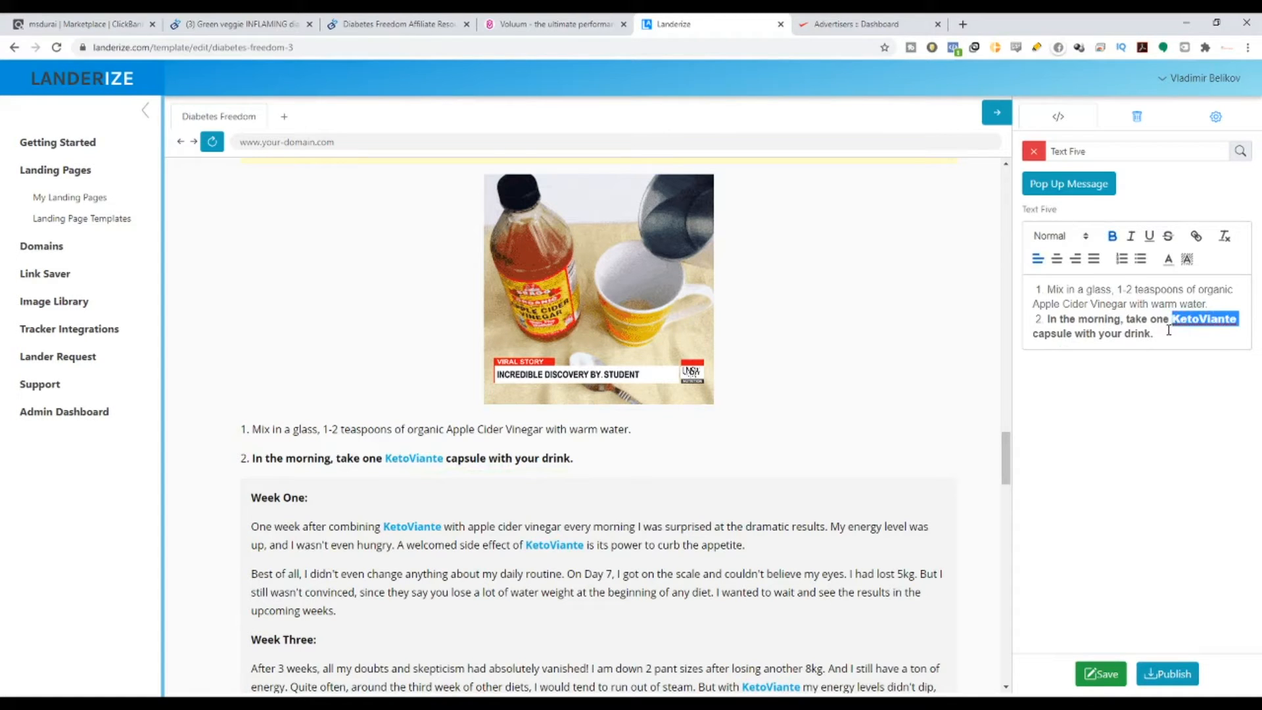
{"action": "left_click_drag", "start_coordinate": [1168, 339], "coordinate": [1031, 289]}
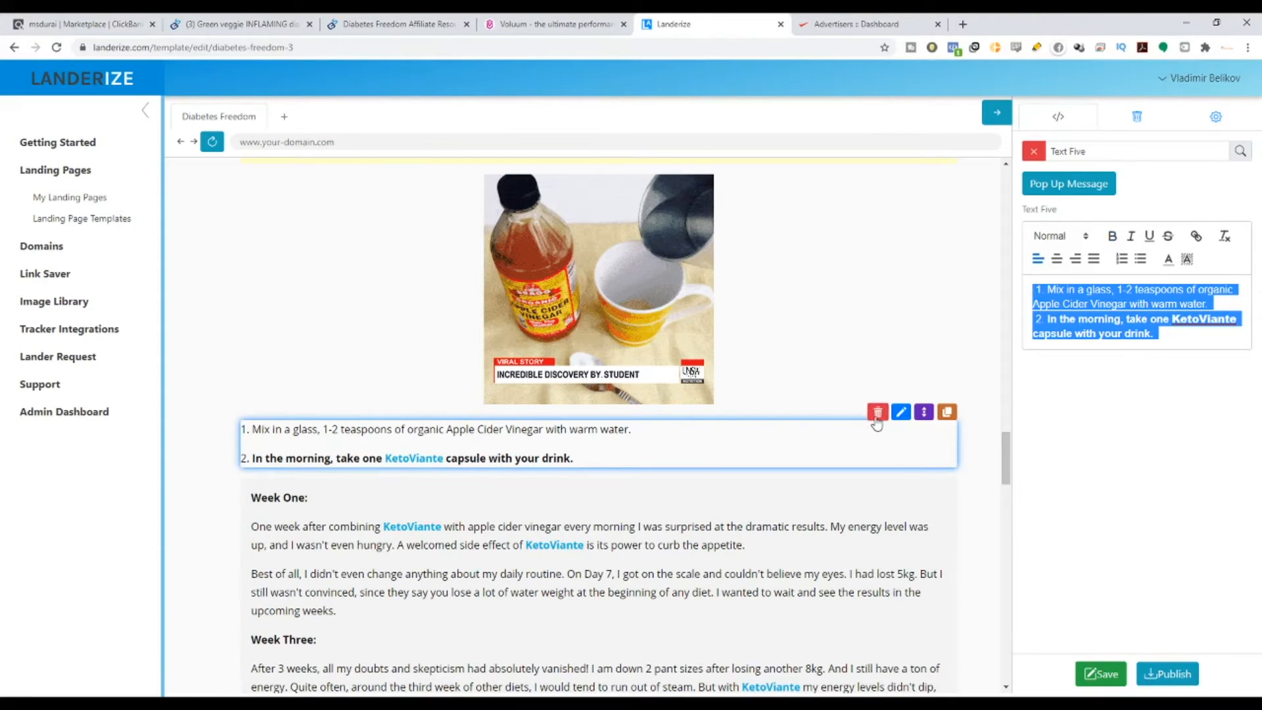
{"action": "left_click", "coordinate": [877, 413]}
Step: In Week One, replace "combining KetoViante with apple cider vinegar" with "consuming" and the linked "Diabetes Freedom", and the second "KetoViante" with "Diabetes Freedom"
{"action": "scroll", "coordinate": [777, 479], "scroll_direction": "down", "scroll_amount": 1}
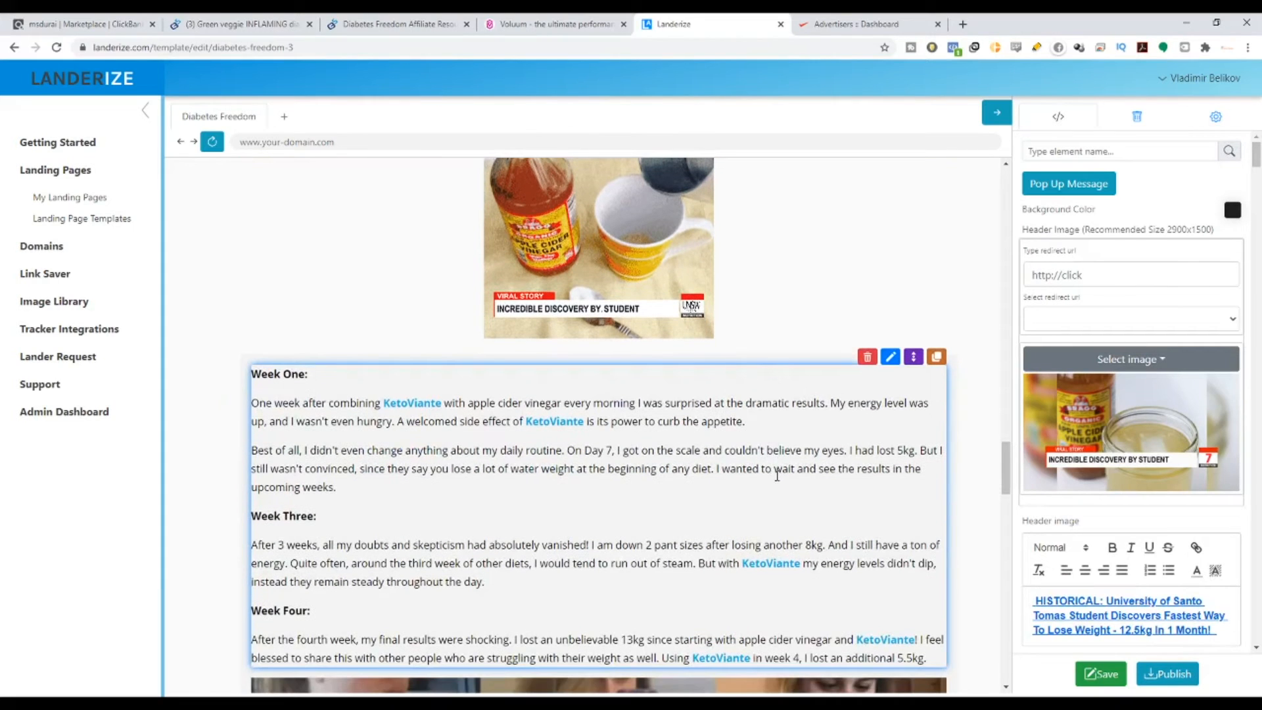
{"action": "scroll", "coordinate": [916, 483], "scroll_direction": "down", "scroll_amount": 9}
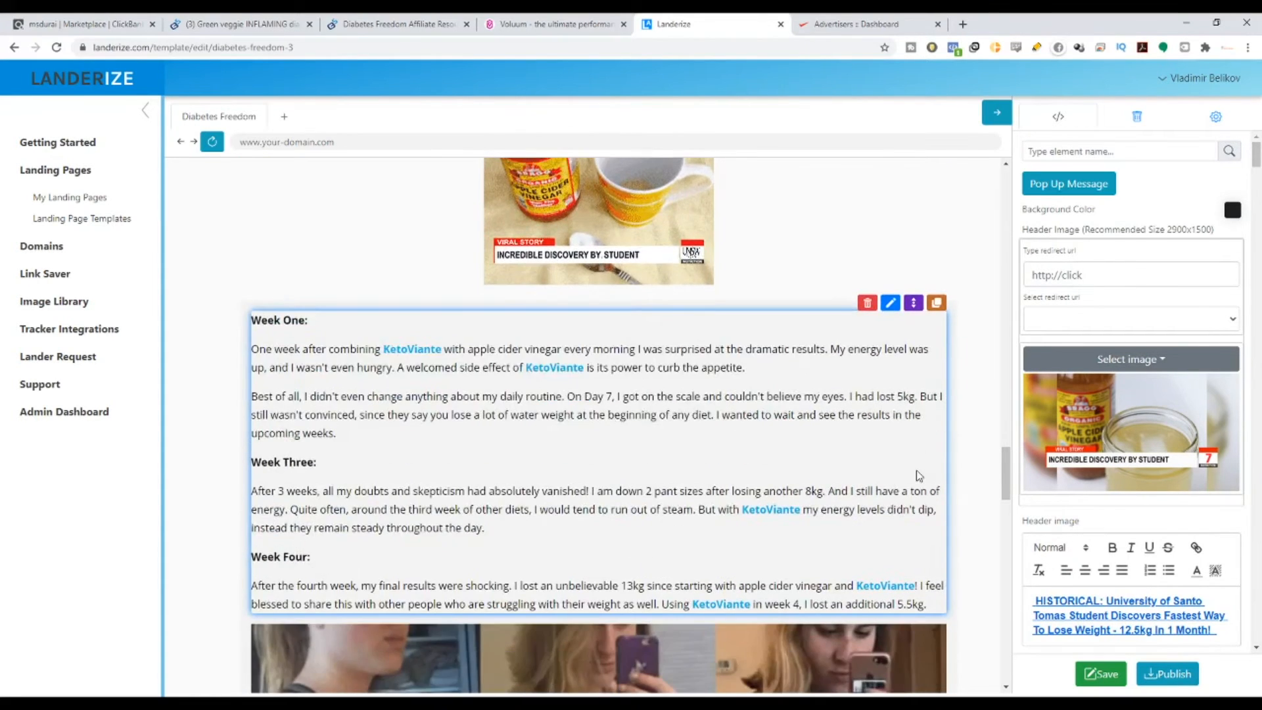
{"action": "scroll", "coordinate": [914, 482], "scroll_direction": "down", "scroll_amount": 8}
{"action": "scroll", "coordinate": [913, 481], "scroll_direction": "up", "scroll_amount": 10}
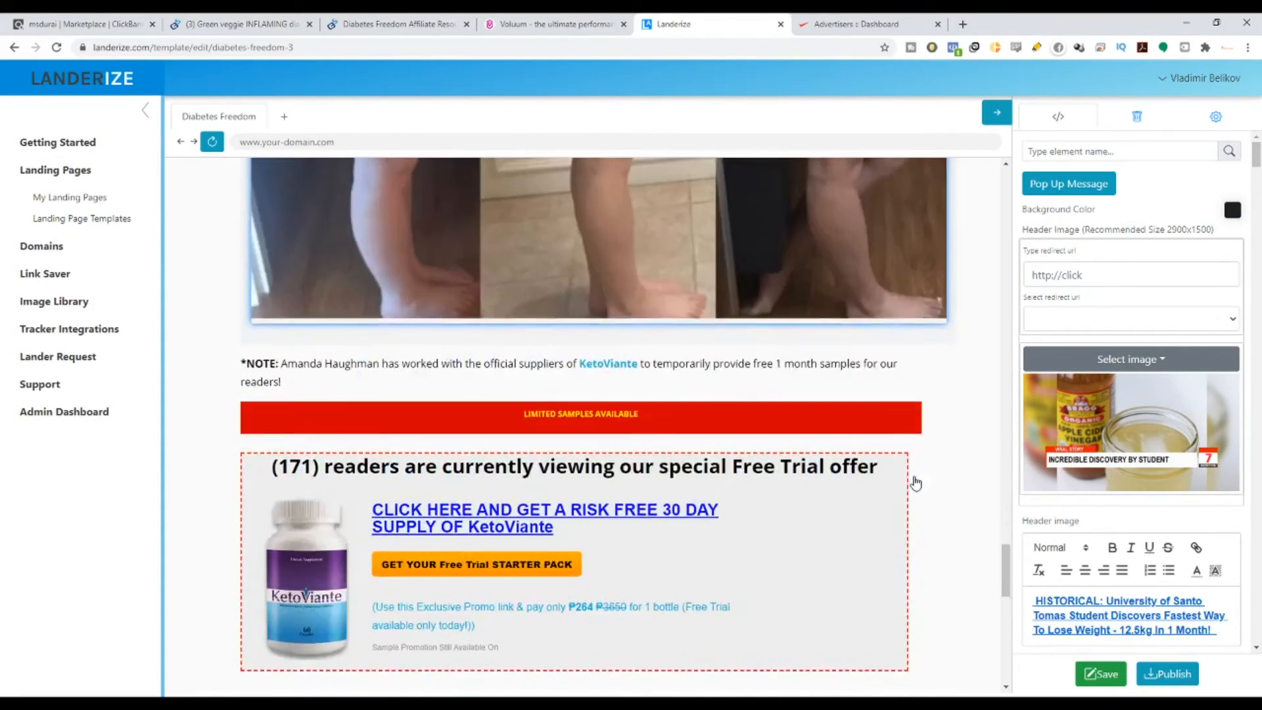
{"action": "scroll", "coordinate": [893, 467], "scroll_direction": "up", "scroll_amount": 6}
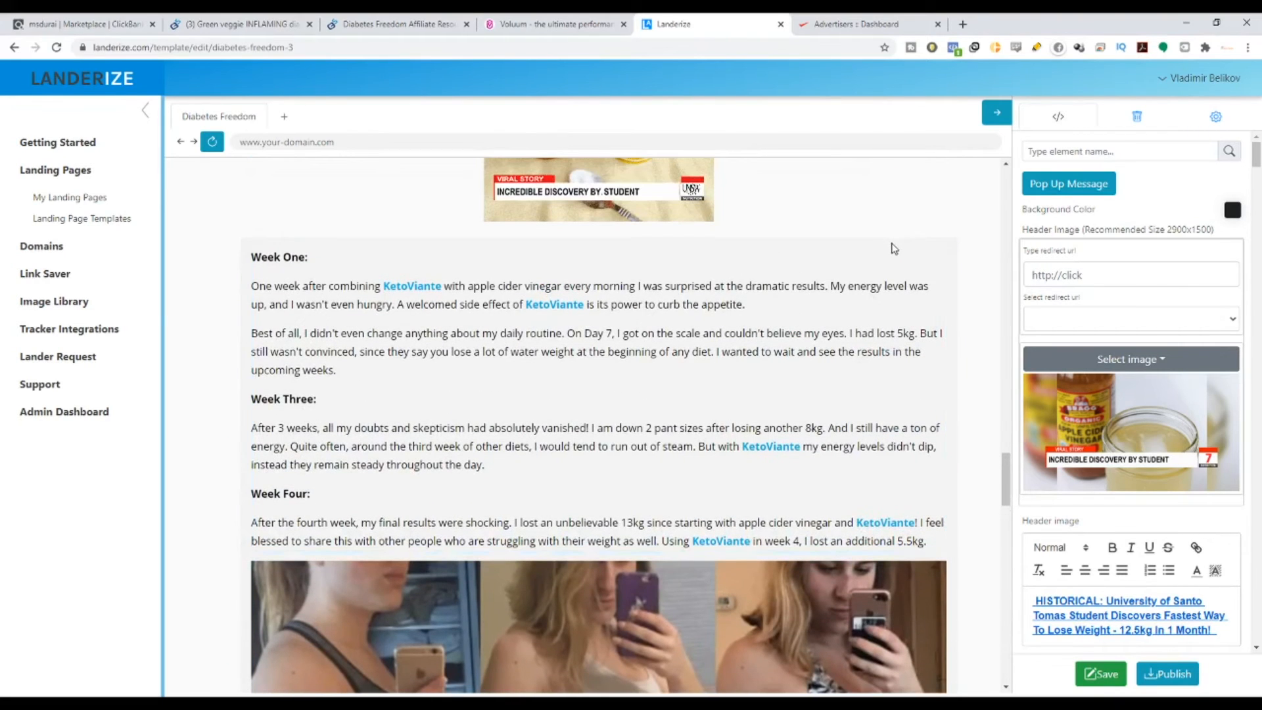
{"action": "left_click", "coordinate": [892, 241]}
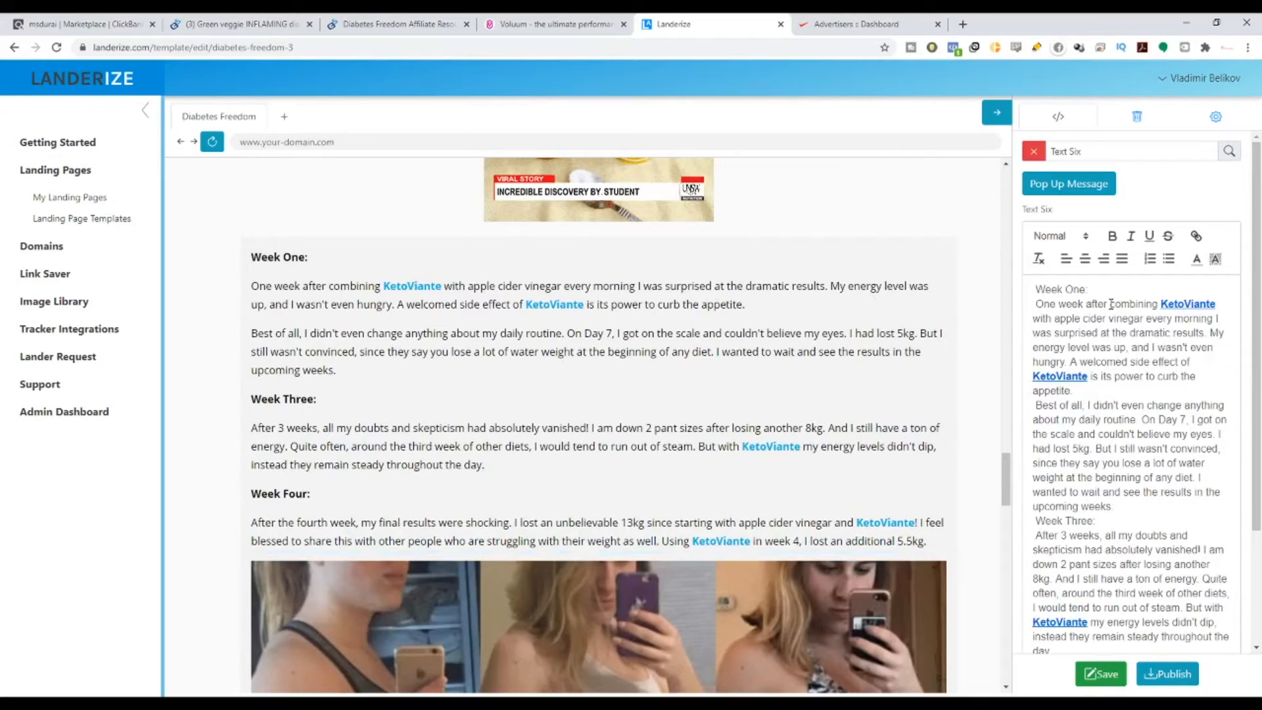
{"action": "mouse_move", "coordinate": [1111, 305]}
{"action": "left_mouse_down"}
{"action": "mouse_move", "coordinate": [1177, 307]}
{"action": "mouse_move", "coordinate": [1083, 319]}
{"action": "mouse_move", "coordinate": [1174, 320]}
{"action": "mouse_move", "coordinate": [1175, 299]}
{"action": "mouse_move", "coordinate": [1111, 304]}
{"action": "left_mouse_up"}
{"action": "left_click", "coordinate": [1162, 308]}
{"action": "left_click", "coordinate": [1191, 362]}
{"action": "type", "text": "Diabetes Freedom"}
{"action": "type", "text": "consumin"}
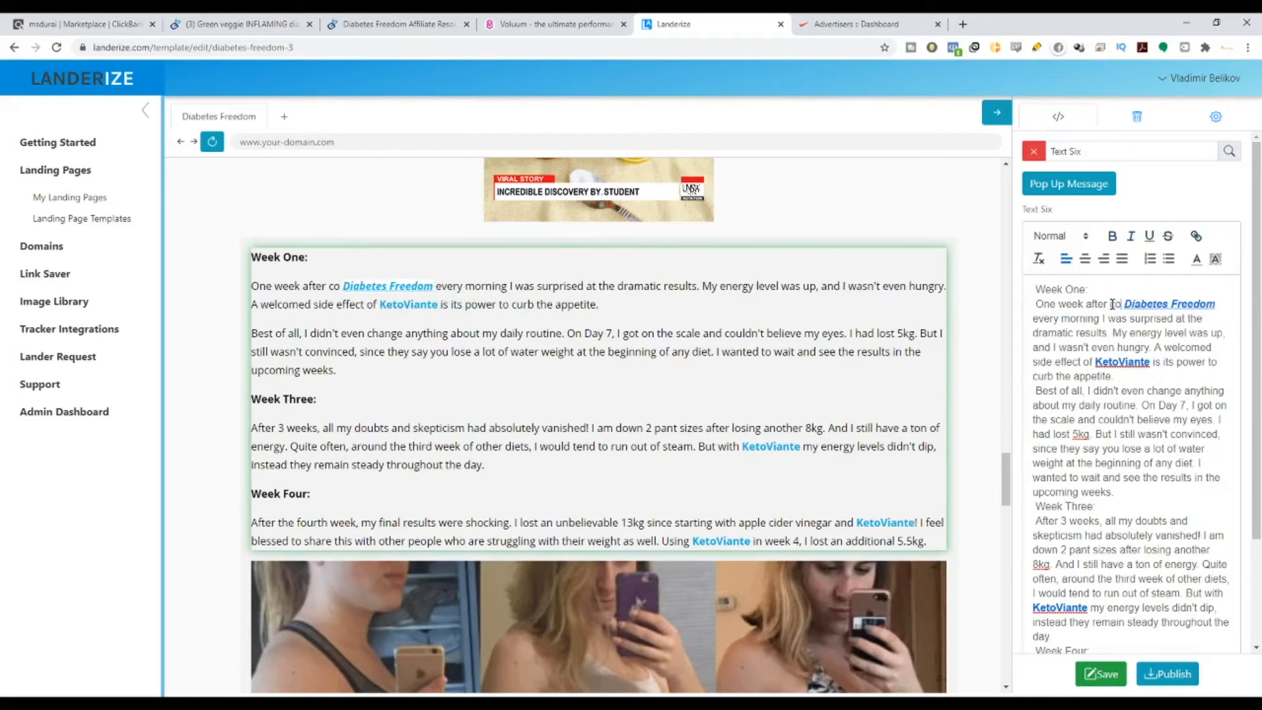
{"action": "type", "text": "g"}
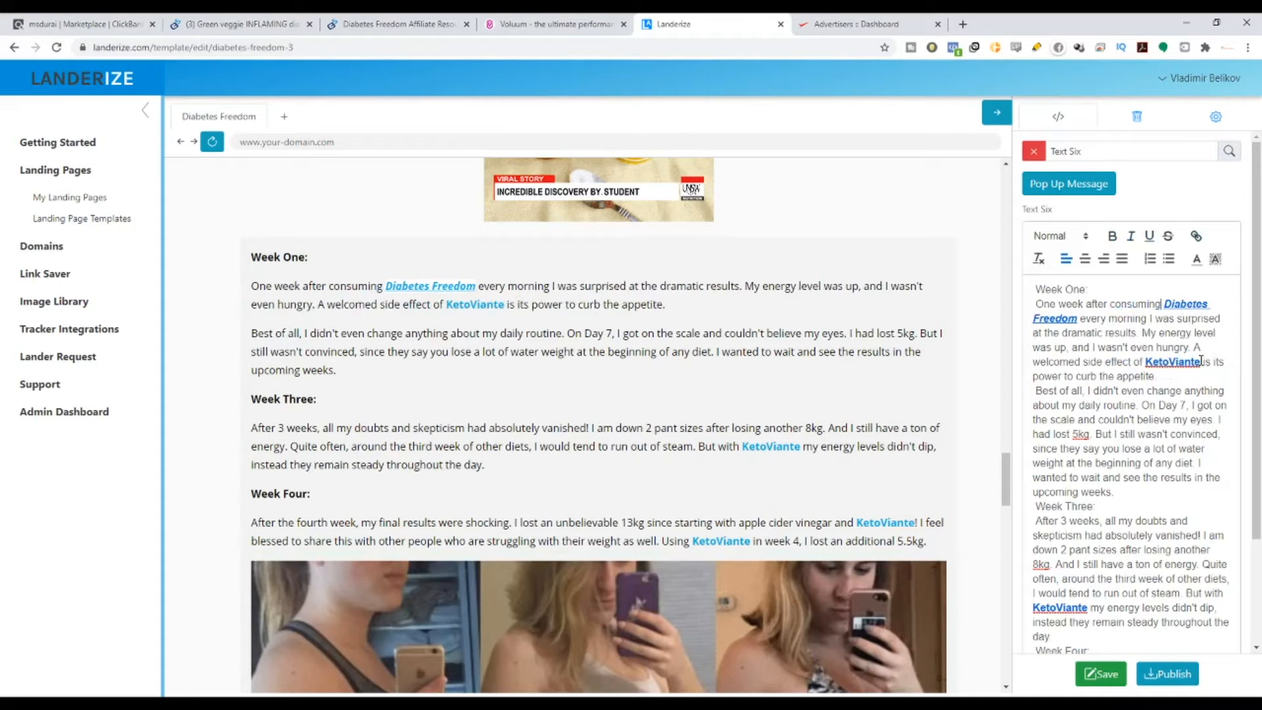
{"action": "left_click_drag", "start_coordinate": [1203, 362], "coordinate": [1144, 363]}
{"action": "type", "text": "Diabetes Freedom"}
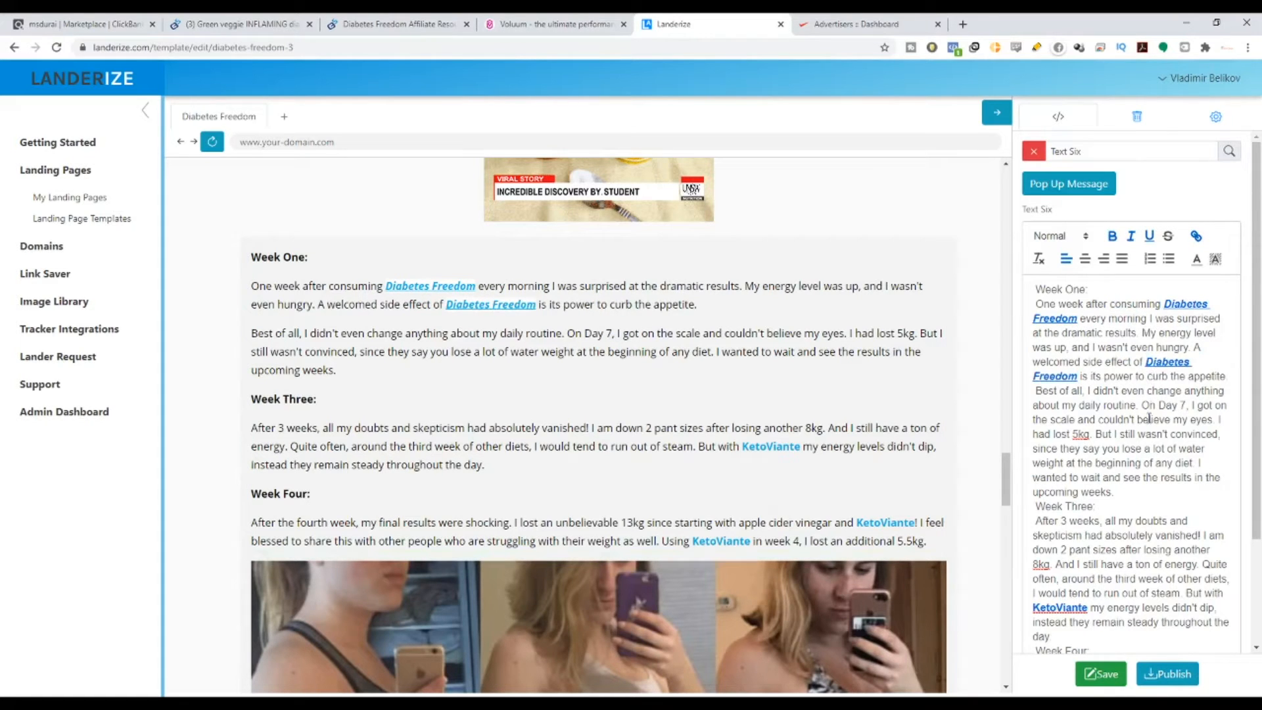
Step: In the Week Three paragraph, replace "KetoViante" before "my energy levels" with the linked "Diabetes Freedom"
{"action": "scroll", "coordinate": [1155, 506], "scroll_direction": "down", "scroll_amount": 2}
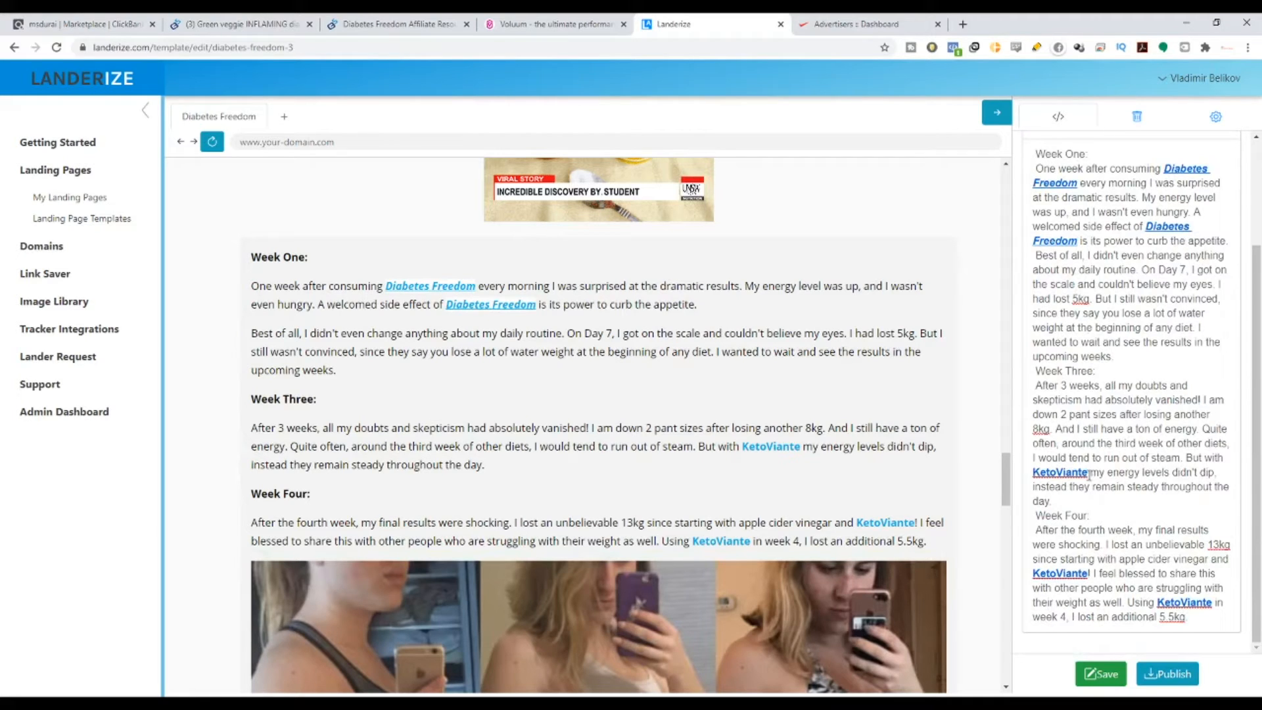
{"action": "left_click_drag", "start_coordinate": [1089, 476], "coordinate": [1037, 475]}
{"action": "type", "text": "Diabetes Freedom"}
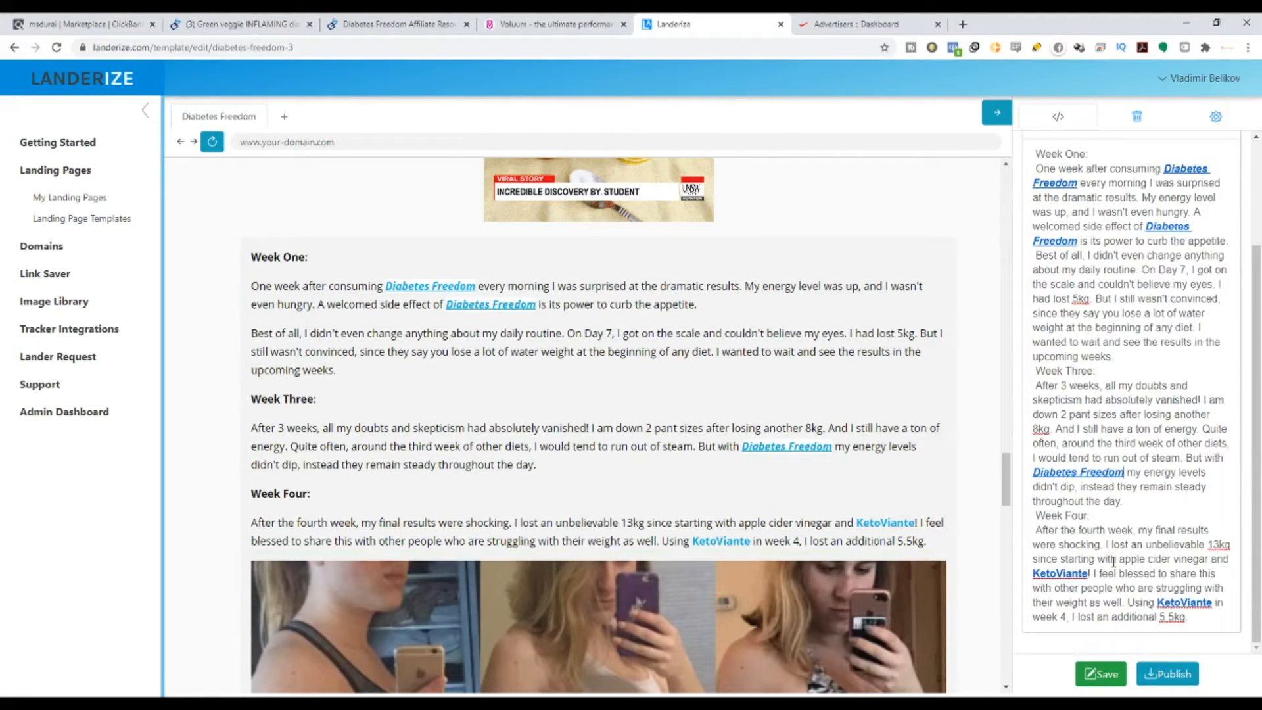
Step: In Week Four, replace "apple cider vinegar and KetoViante" and the "KetoViante" after "Using" with the linked "Diabetes Freedom", keeping a space after "Using"
{"action": "left_click_drag", "start_coordinate": [1123, 558], "coordinate": [1086, 571]}
{"action": "type", "text": "Diabetes Freedom"}
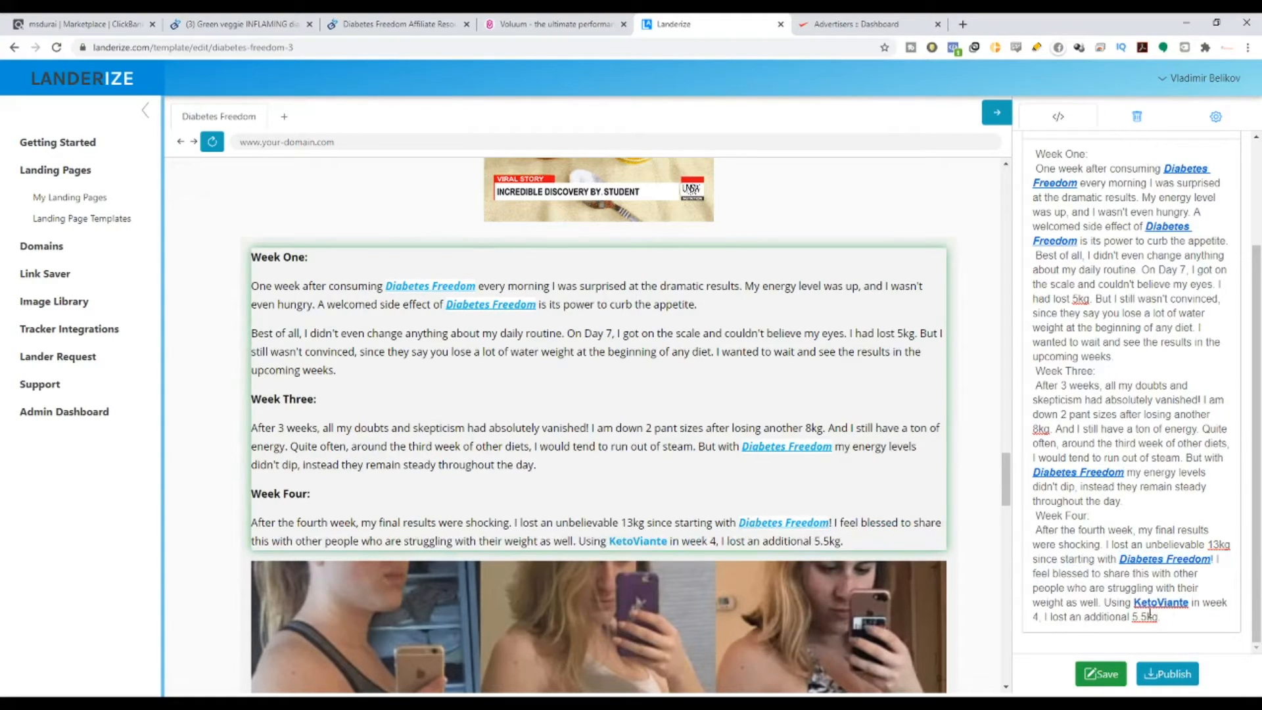
{"action": "left_click_drag", "start_coordinate": [1133, 600], "coordinate": [1190, 601]}
{"action": "type", "text": "Diabetes Freedom"}
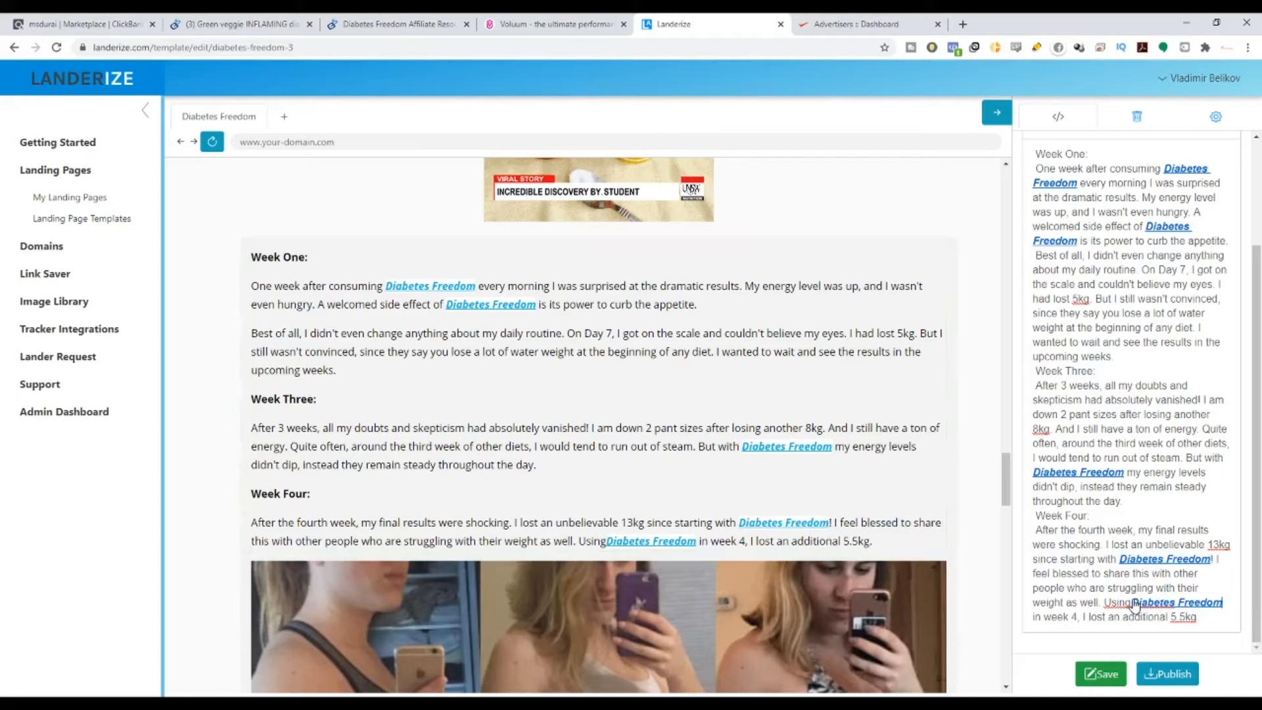
{"action": "left_click", "coordinate": [1132, 603]}
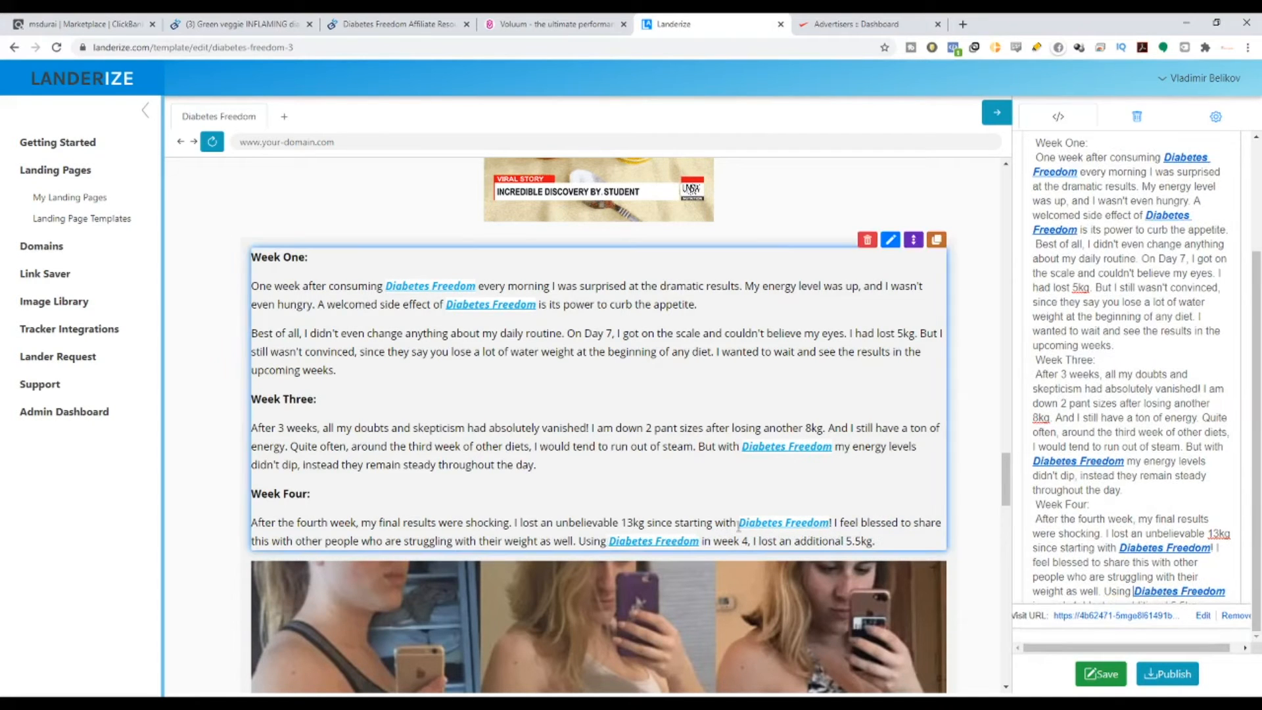
Step: Delete the "*NOTE" paragraph about free 1 month samples above the "LIMITED SAMPLES AVAILABLE" banner
{"action": "scroll", "coordinate": [785, 451], "scroll_direction": "down", "scroll_amount": 6}
{"action": "scroll", "coordinate": [784, 452], "scroll_direction": "down", "scroll_amount": 4}
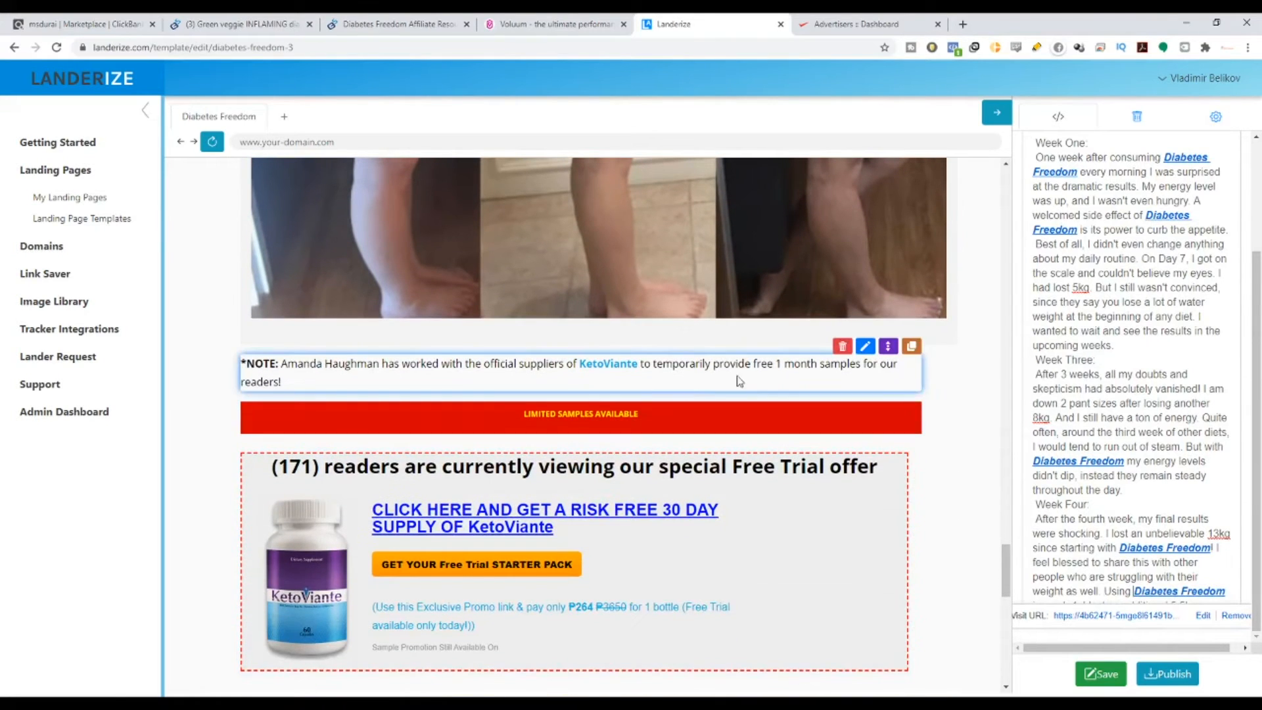
{"action": "left_click", "coordinate": [842, 346]}
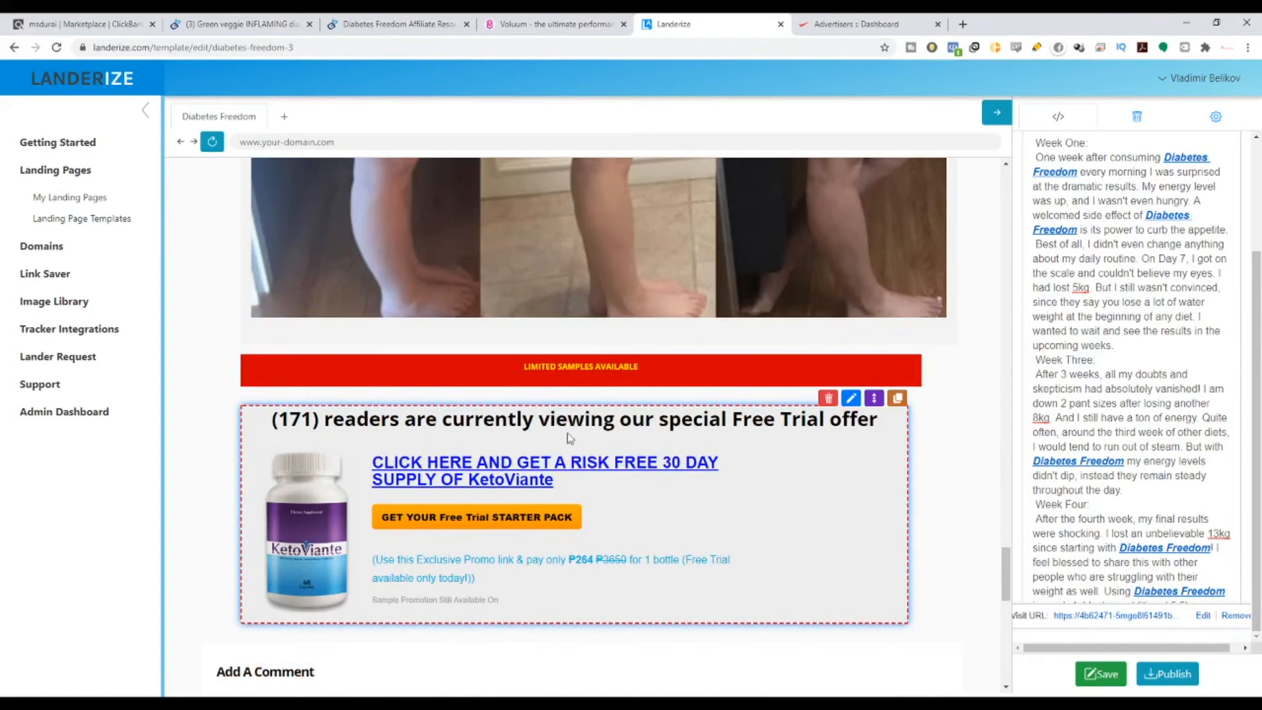
Step: Remove "Free Trial" from the offer box heading so that it ends with "our special offer"
{"action": "left_click", "coordinate": [851, 398]}
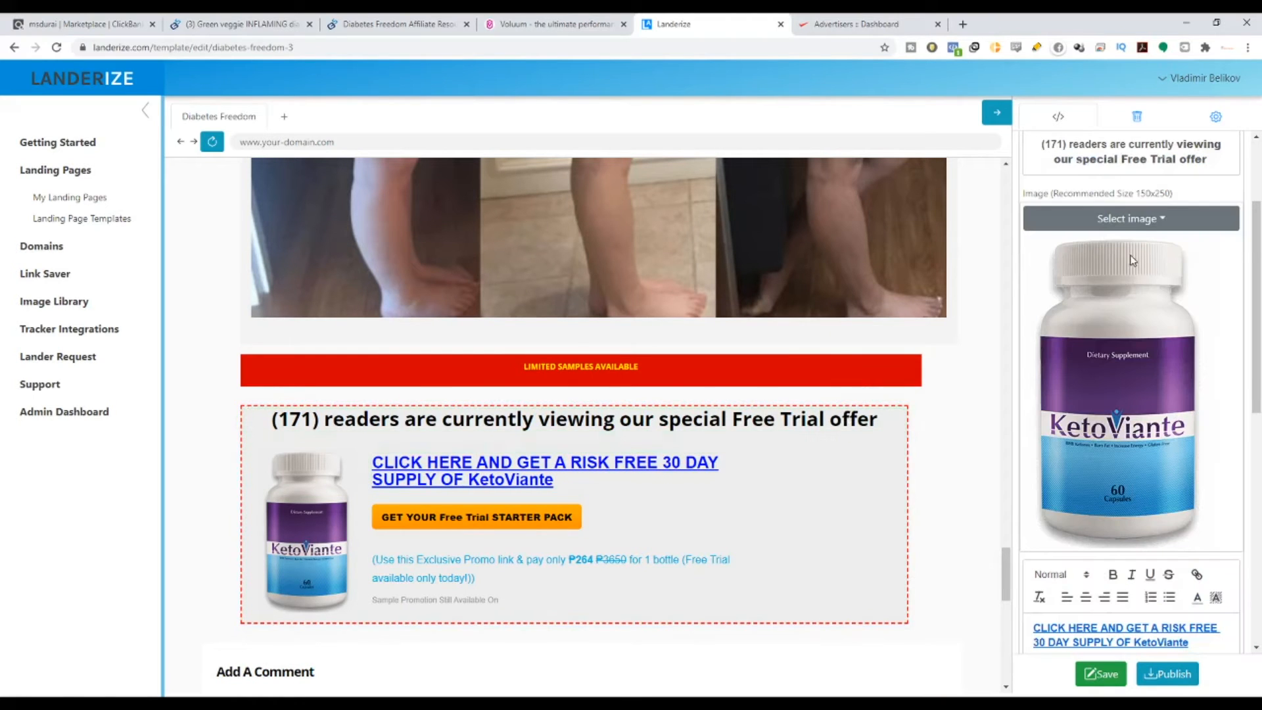
{"action": "scroll", "coordinate": [1181, 171], "scroll_direction": "up", "scroll_amount": 3}
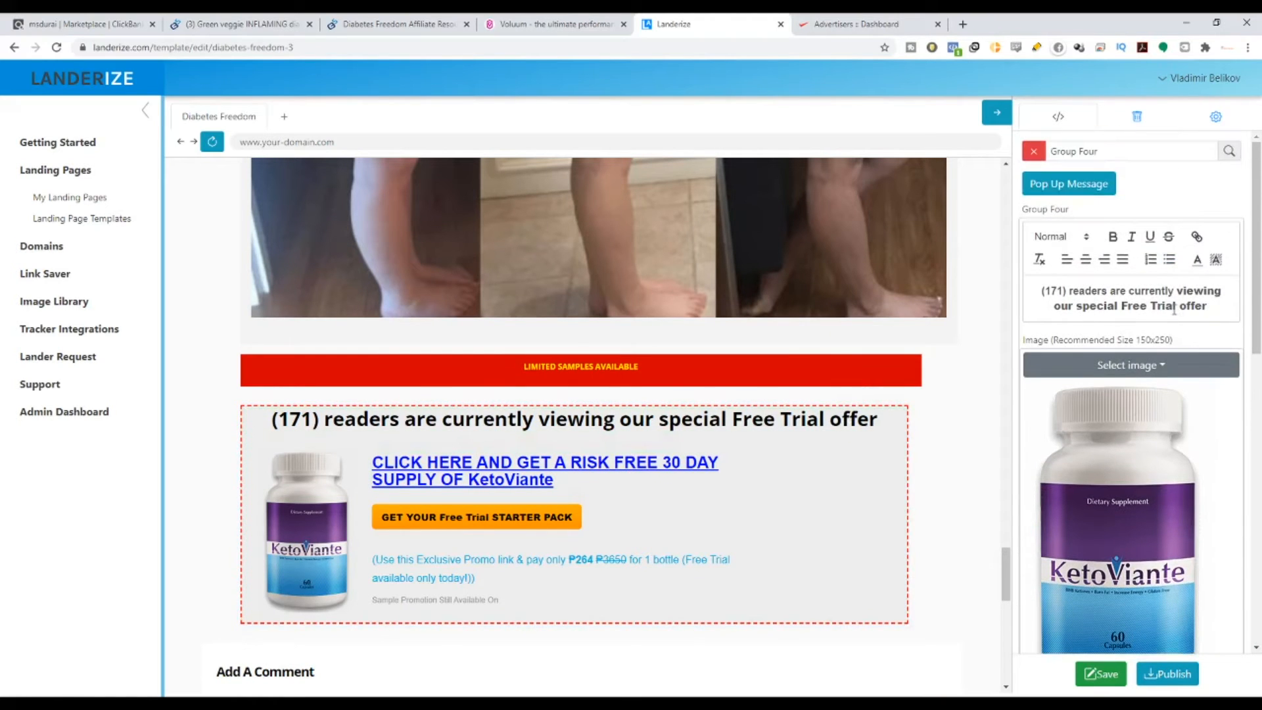
{"action": "left_click_drag", "start_coordinate": [1178, 309], "coordinate": [1126, 306]}
{"action": "key", "text": "BackSpace"}
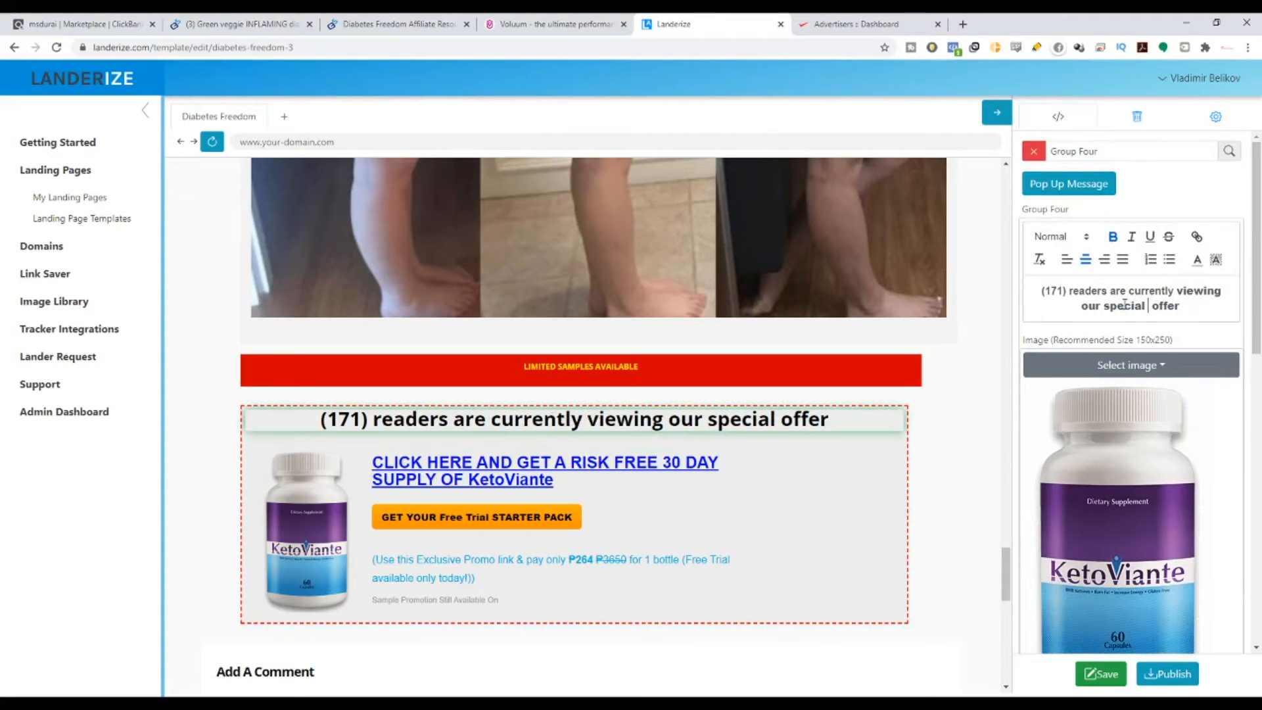
{"action": "key", "text": "BackSpace"}
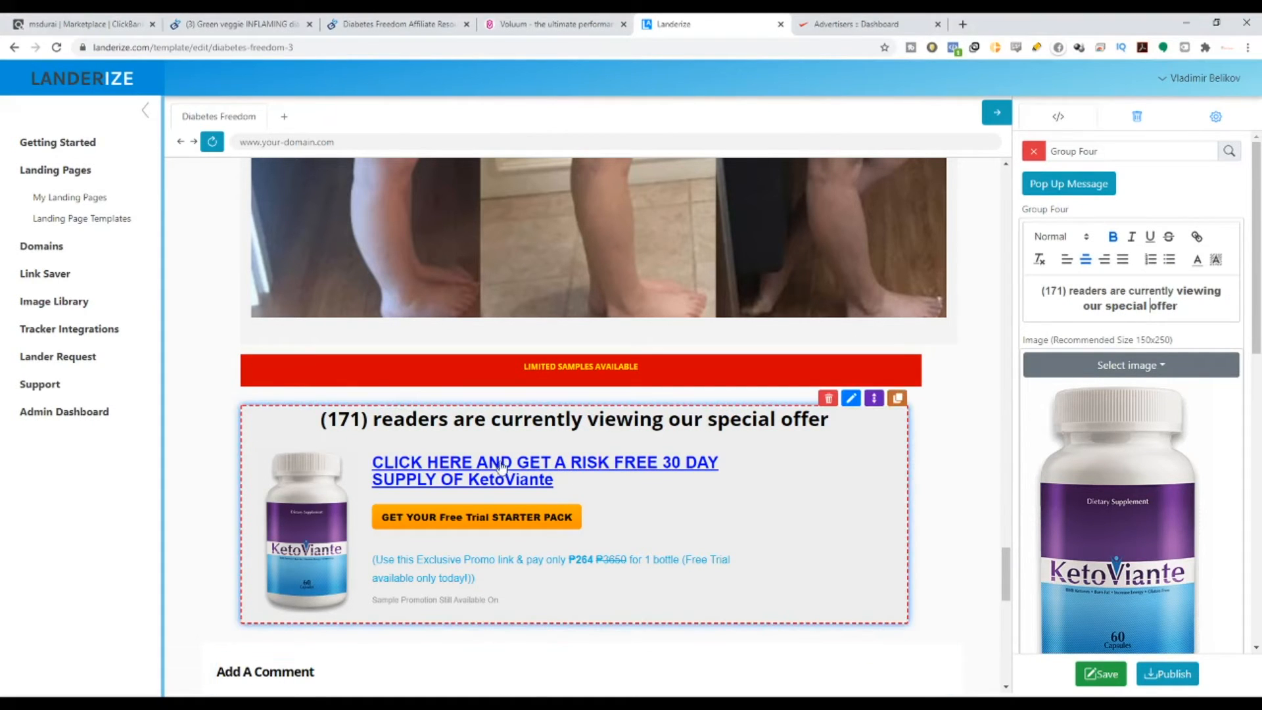
Step: In the offer box's link text, delete "RISK FREE 30 DAY" and replace "KetoViante" with the linked "Diabetes Freedom"
{"action": "scroll", "coordinate": [1108, 325], "scroll_direction": "down", "scroll_amount": 4}
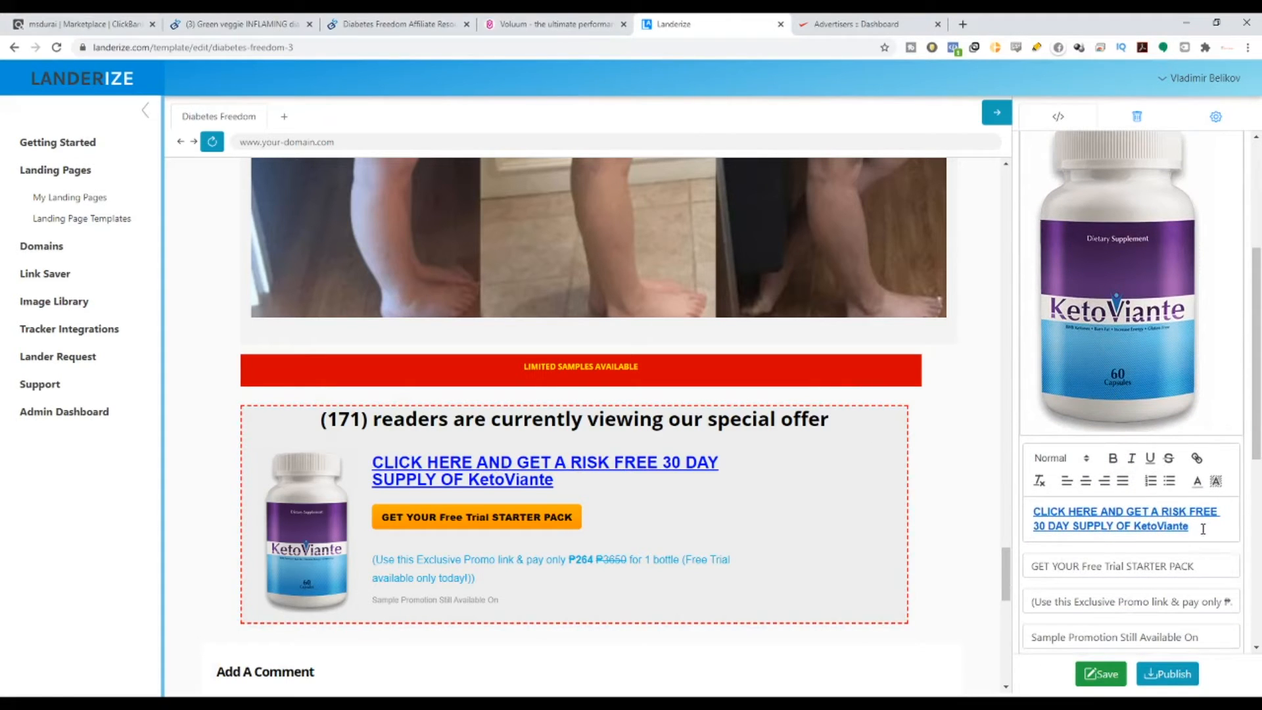
{"action": "mouse_move", "coordinate": [1203, 530]}
{"action": "left_mouse_down"}
{"action": "mouse_move", "coordinate": [1150, 526]}
{"action": "mouse_move", "coordinate": [1157, 512]}
{"action": "mouse_move", "coordinate": [1180, 531]}
{"action": "left_mouse_up"}
{"action": "left_click", "coordinate": [1073, 530]}
{"action": "key", "text": "BackSpace"}
{"action": "key", "text": "BackSpace"}
{"action": "key", "text": "BackSpace"}
{"action": "key", "text": "BackSpace"}
{"action": "key", "text": "BackSpace"}
{"action": "key", "text": "BackSpace"}
{"action": "key", "text": "BackSpace"}
{"action": "key", "text": "BackSpace"}
{"action": "key", "text": "BackSpace"}
{"action": "key", "text": "BackSpace"}
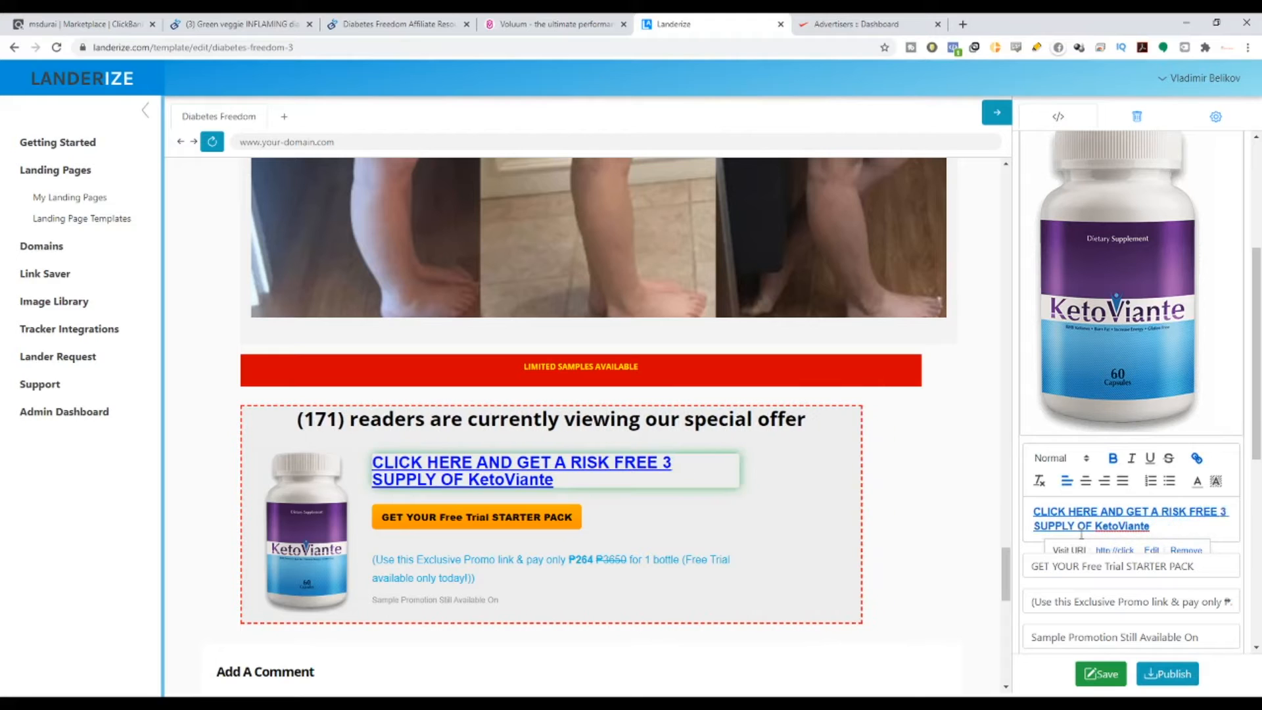
{"action": "key", "text": "BackSpace"}
{"action": "key", "text": "BackSpace"}
{"action": "key", "text": "BackSpace"}
{"action": "key", "text": "BackSpace"}
{"action": "key", "text": "BackSpace"}
{"action": "key", "text": "BackSpace"}
{"action": "key", "text": "BackSpace"}
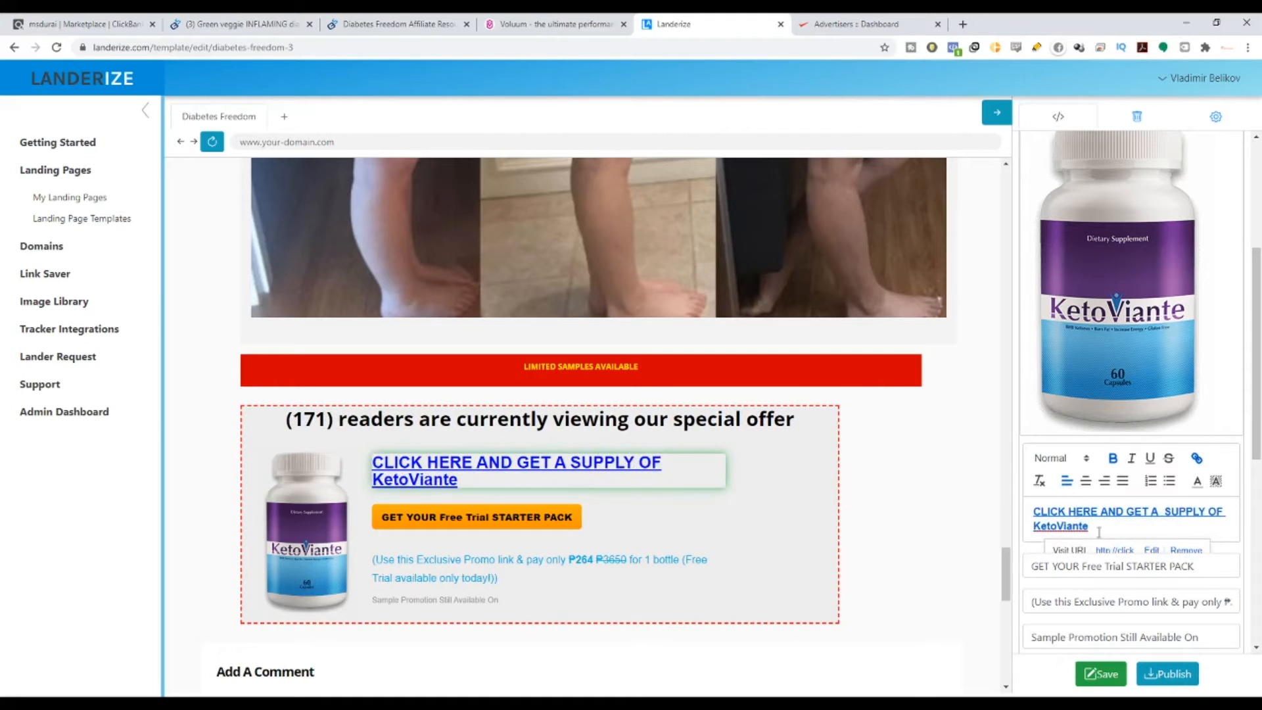
{"action": "left_click_drag", "start_coordinate": [1128, 530], "coordinate": [1041, 521]}
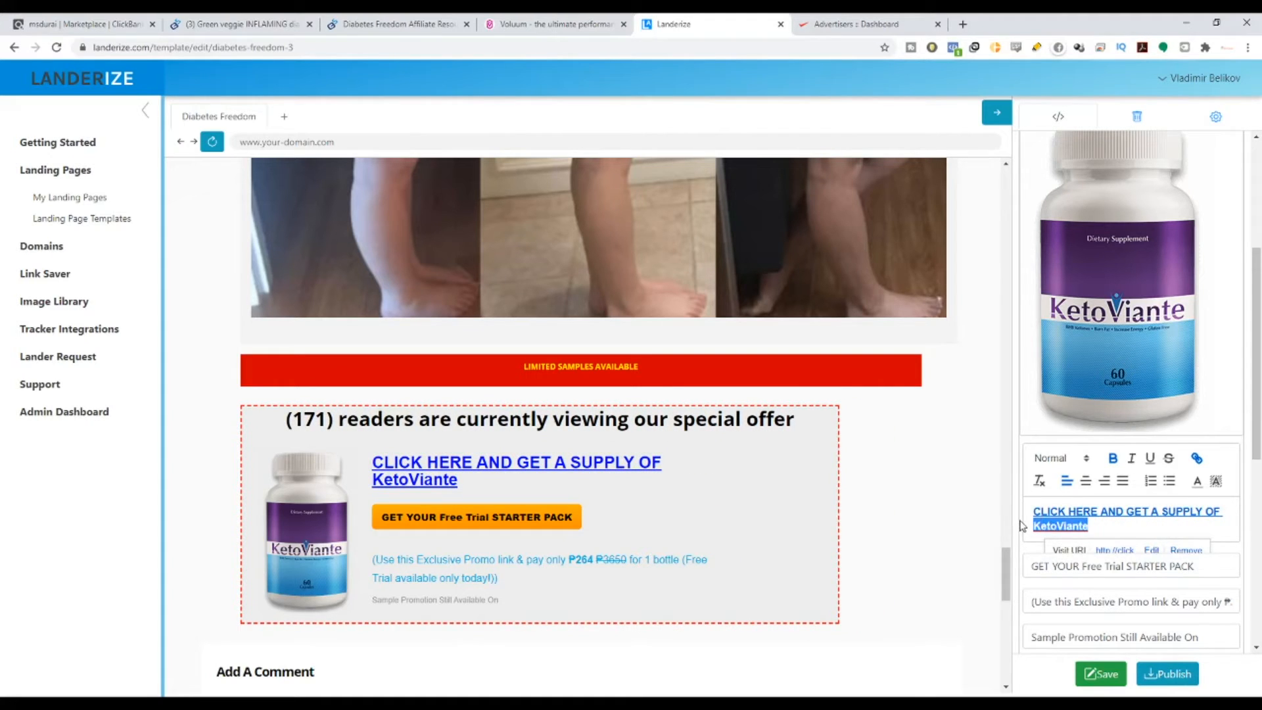
{"action": "type", "text": "Diabetes Freedom"}
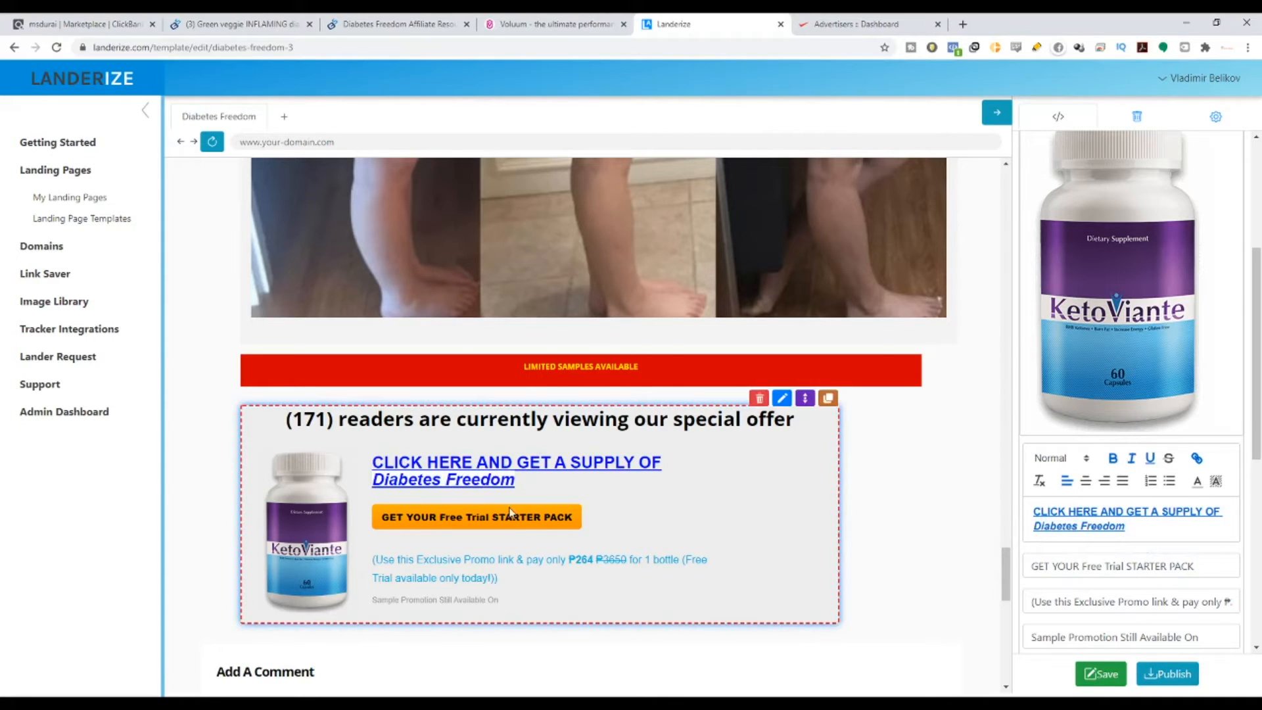
Step: Remove "Free" from the offer box's button label so that it reads "GET YOUR Trial STARTER PACK"
{"action": "scroll", "coordinate": [511, 512], "scroll_direction": "down", "scroll_amount": 2}
{"action": "scroll", "coordinate": [1138, 344], "scroll_direction": "down", "scroll_amount": 4}
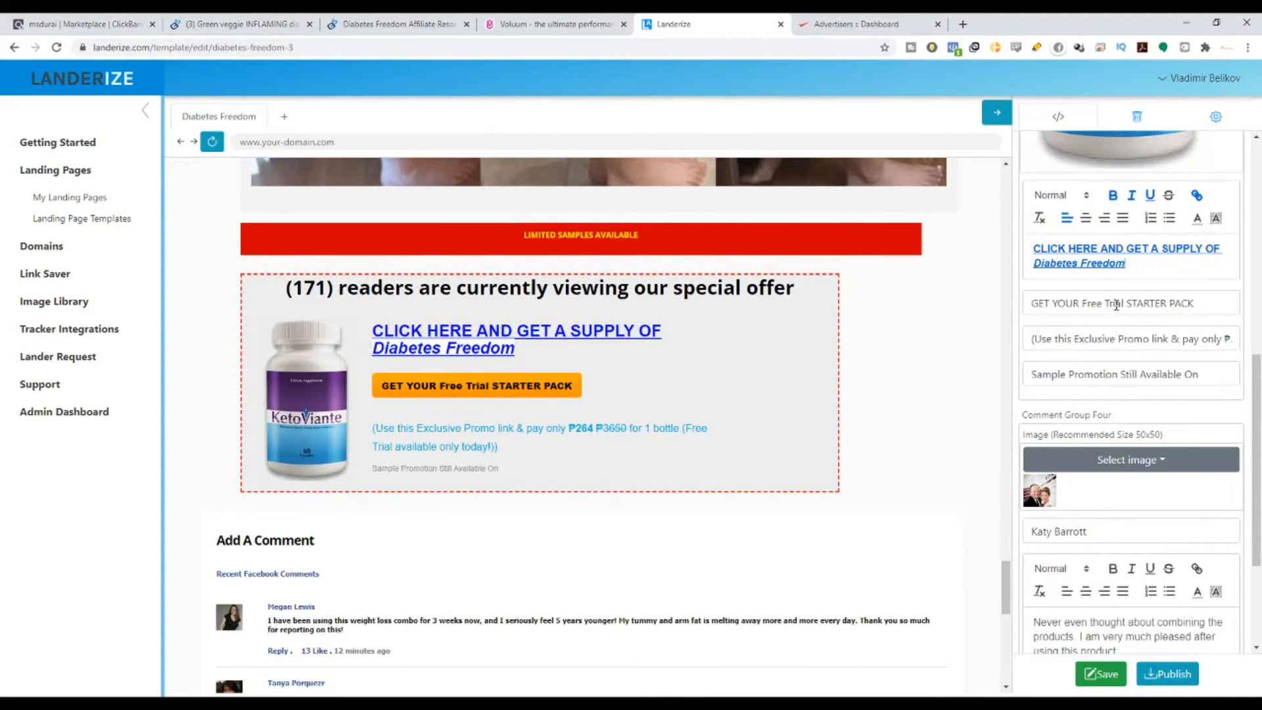
{"action": "double_click", "coordinate": [1102, 303]}
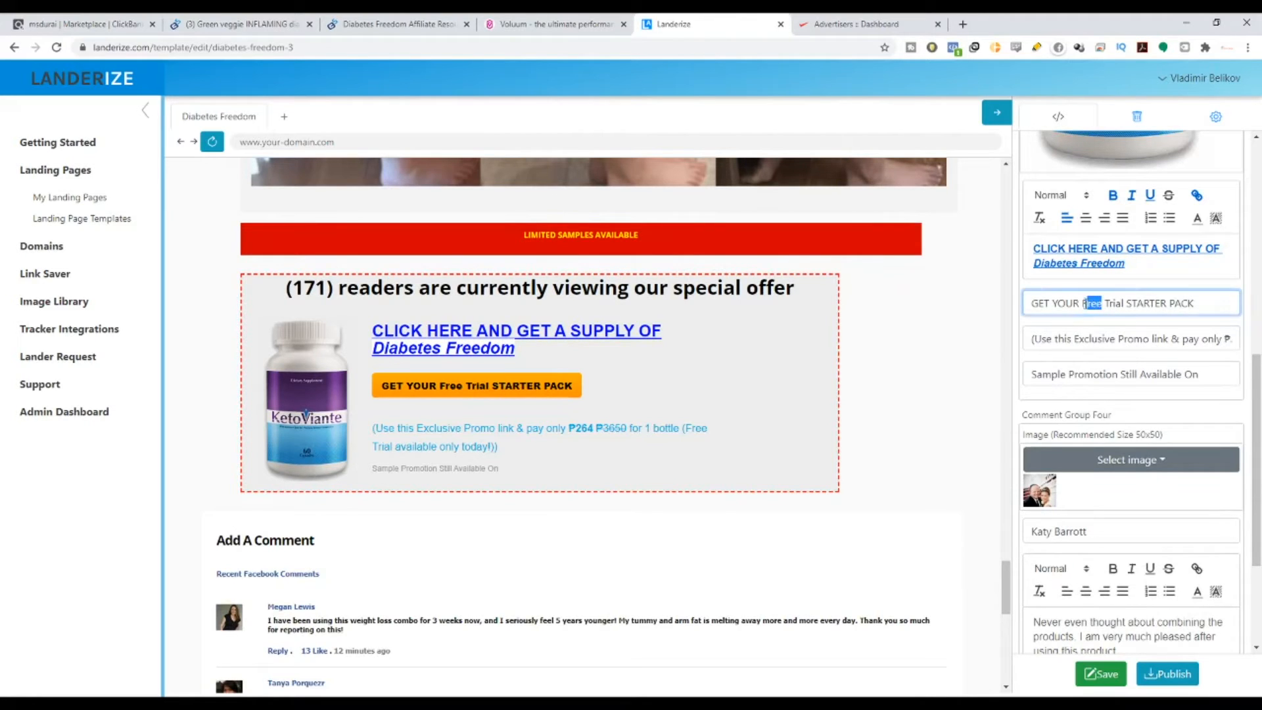
{"action": "key", "text": "BackSpace"}
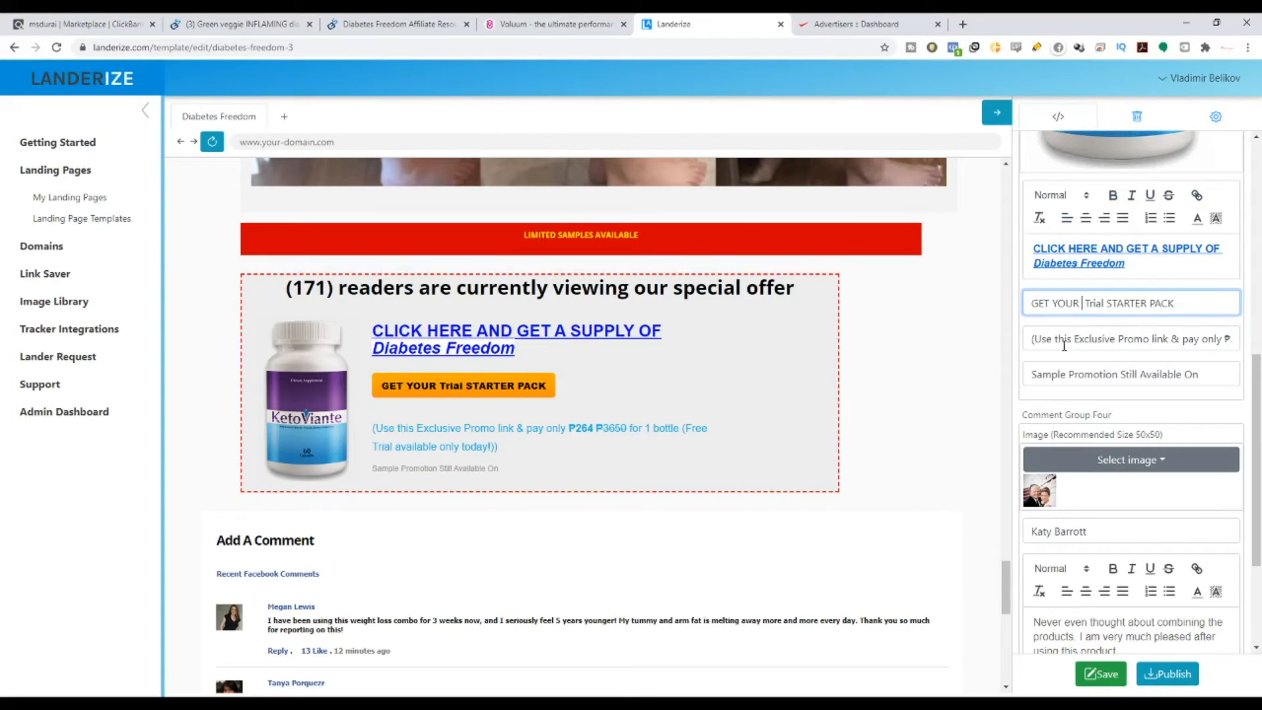
Step: Clear the exclusive promo link and price text from the offer box above the comments, and save the template
{"action": "left_click_drag", "start_coordinate": [1029, 337], "coordinate": [1249, 348]}
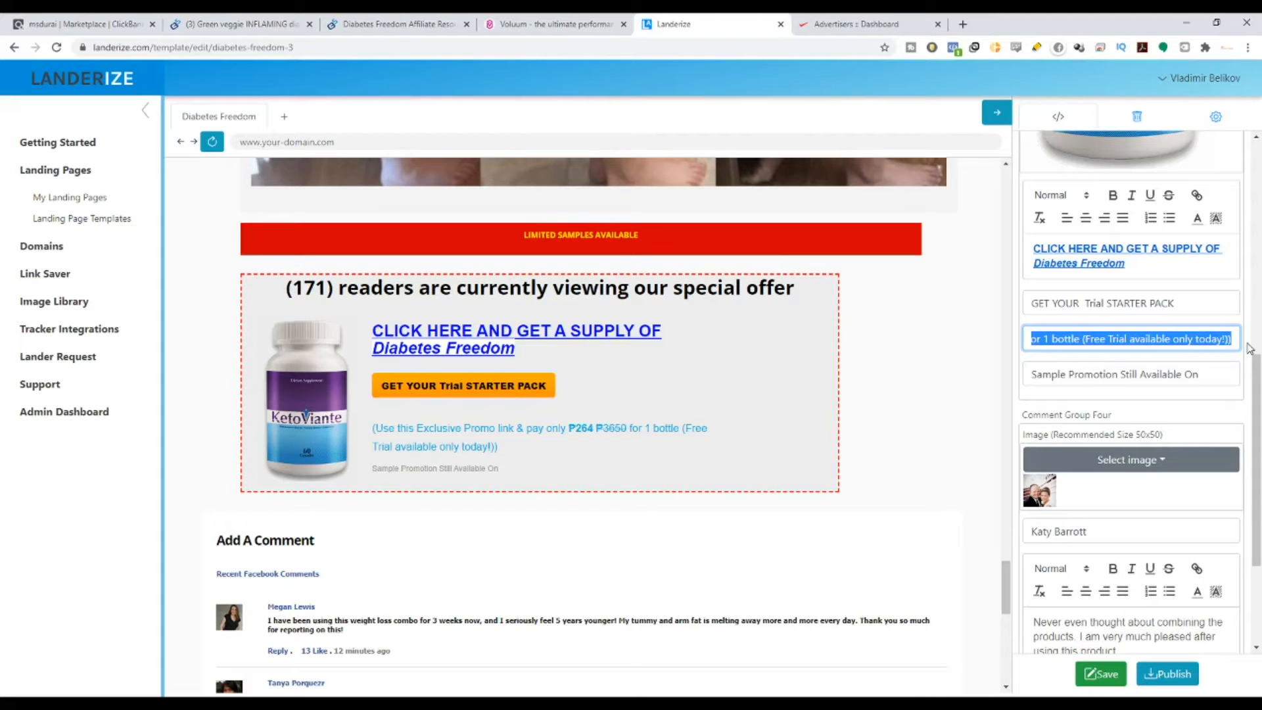
{"action": "key", "text": "BackSpace"}
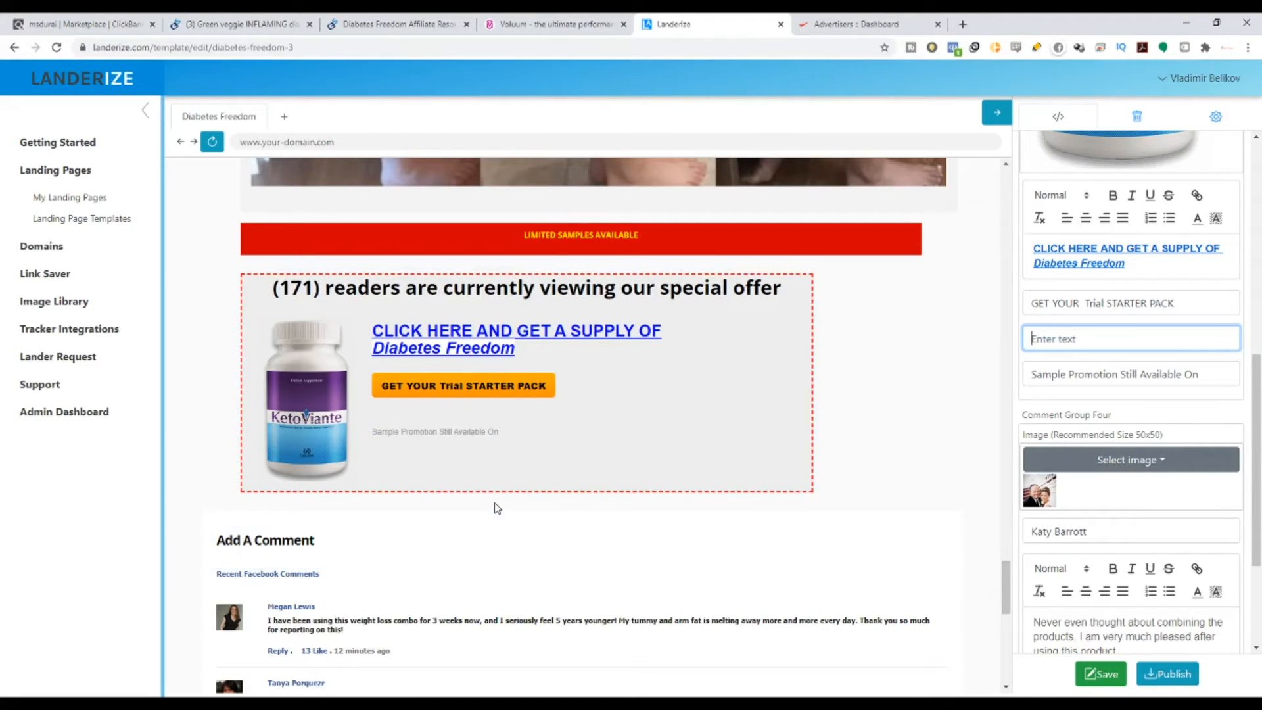
{"action": "scroll", "coordinate": [618, 436], "scroll_direction": "down", "scroll_amount": 1}
{"action": "scroll", "coordinate": [618, 436], "scroll_direction": "up", "scroll_amount": 9}
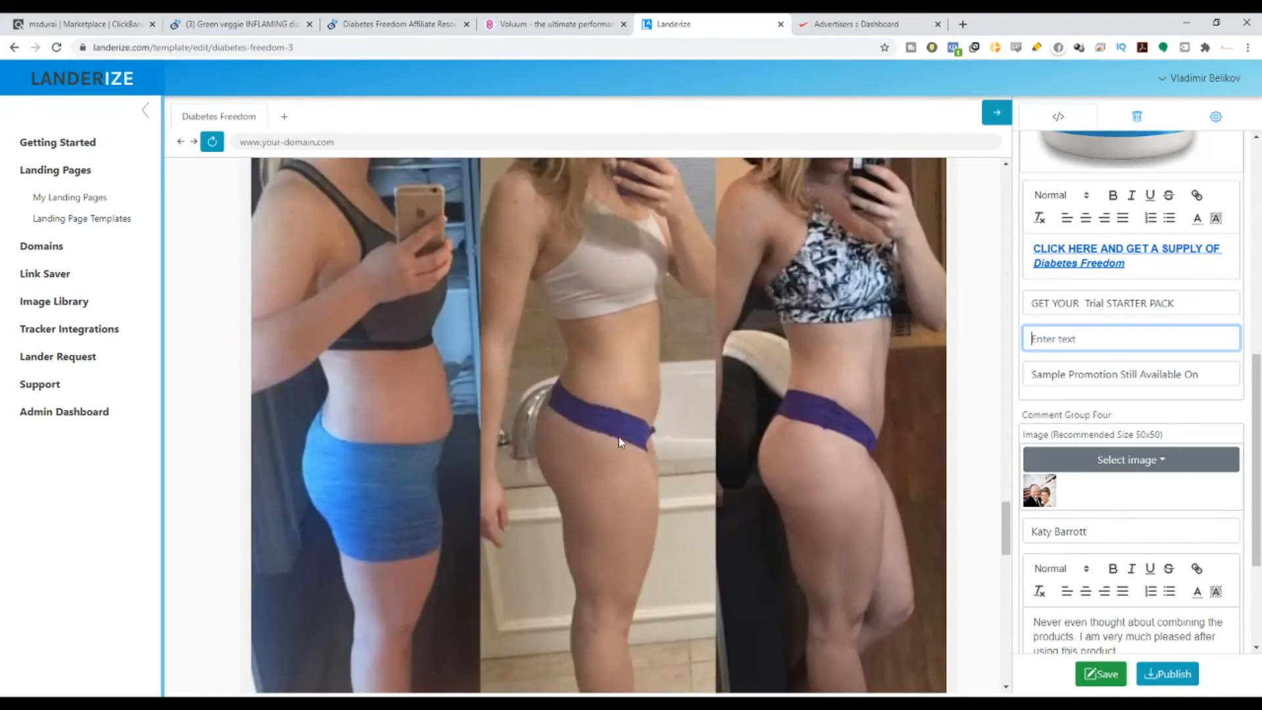
{"action": "left_click_drag", "start_coordinate": [1005, 486], "coordinate": [936, 686]}
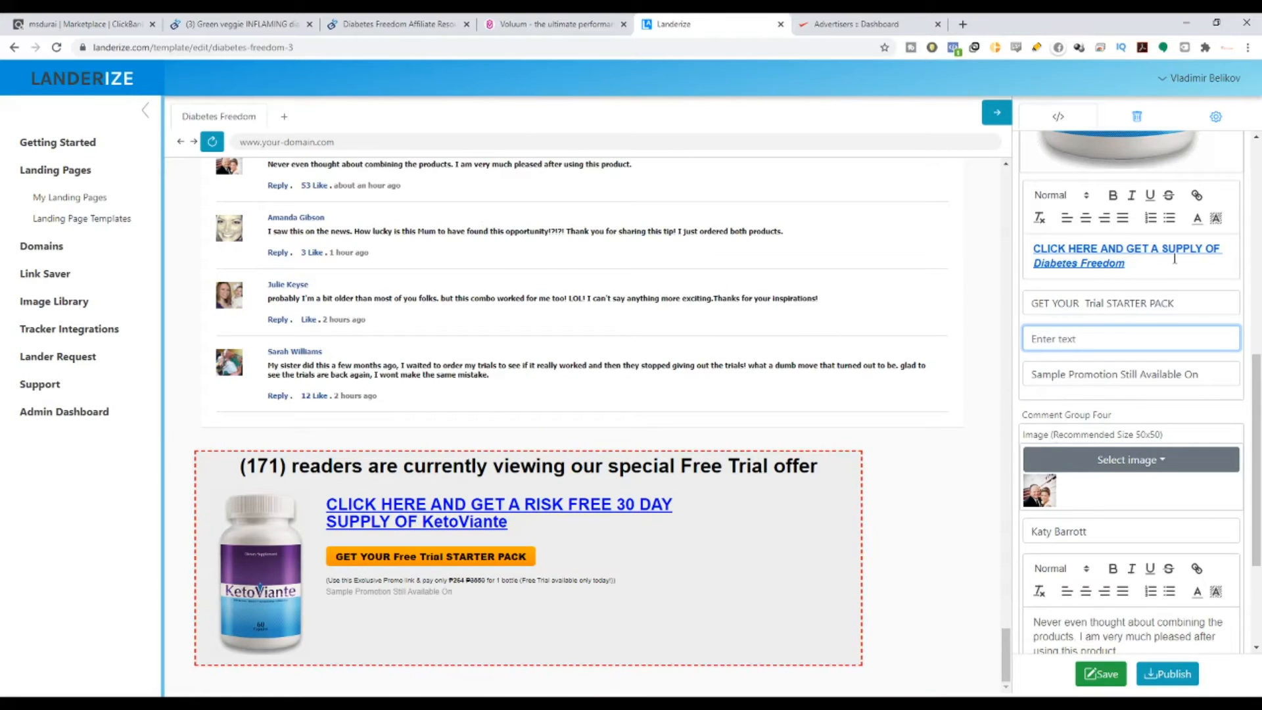
{"action": "left_click", "coordinate": [1101, 674]}
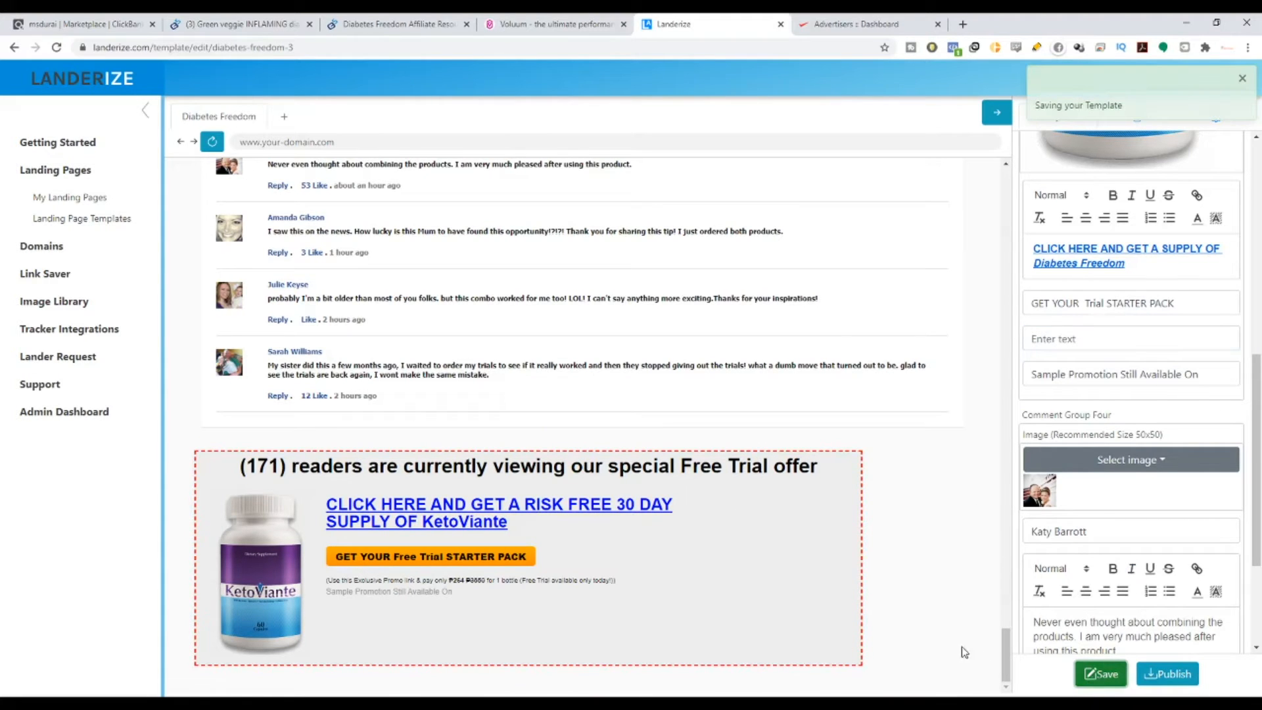
Step: Clear the exclusive promo link and price text from the offer box at the page's end, and save the template
{"action": "left_click", "coordinate": [806, 443]}
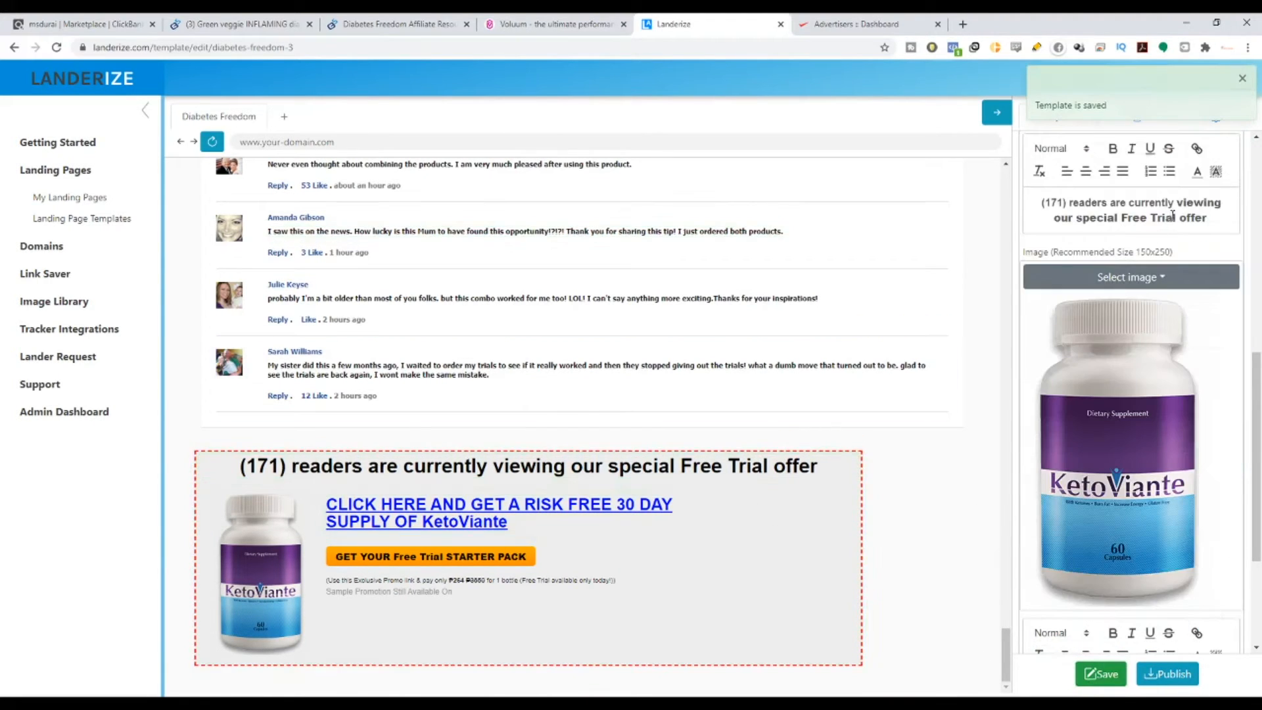
{"action": "scroll", "coordinate": [1151, 362], "scroll_direction": "down", "scroll_amount": 3}
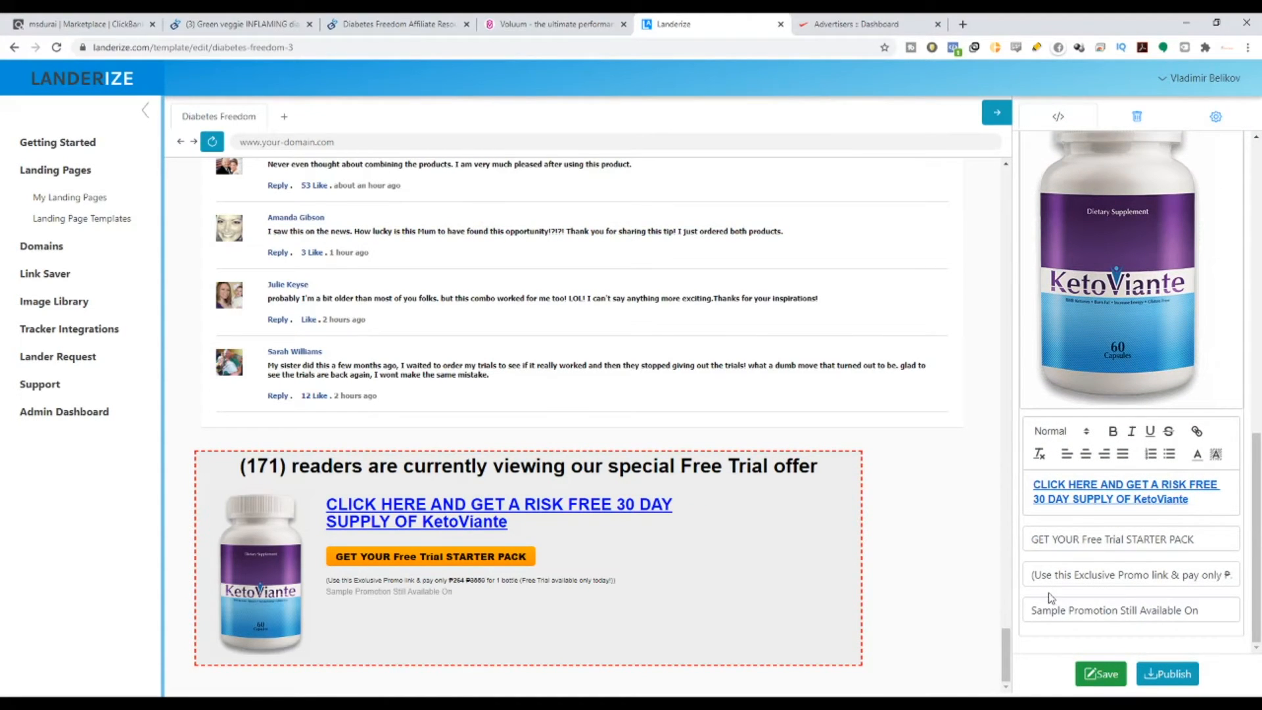
{"action": "left_click_drag", "start_coordinate": [1039, 575], "coordinate": [1216, 573]}
{"action": "key", "text": "BackSpace"}
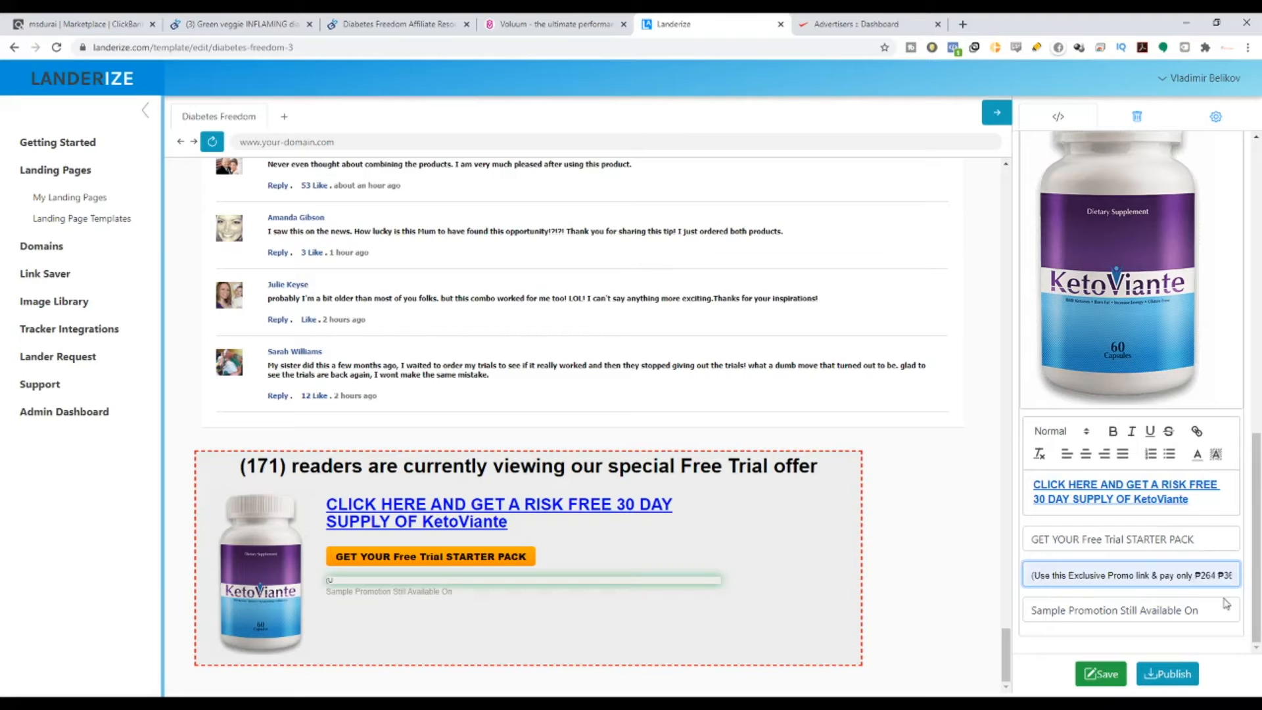
{"action": "key", "text": "BackSpace"}
{"action": "key", "text": "BackSpace"}
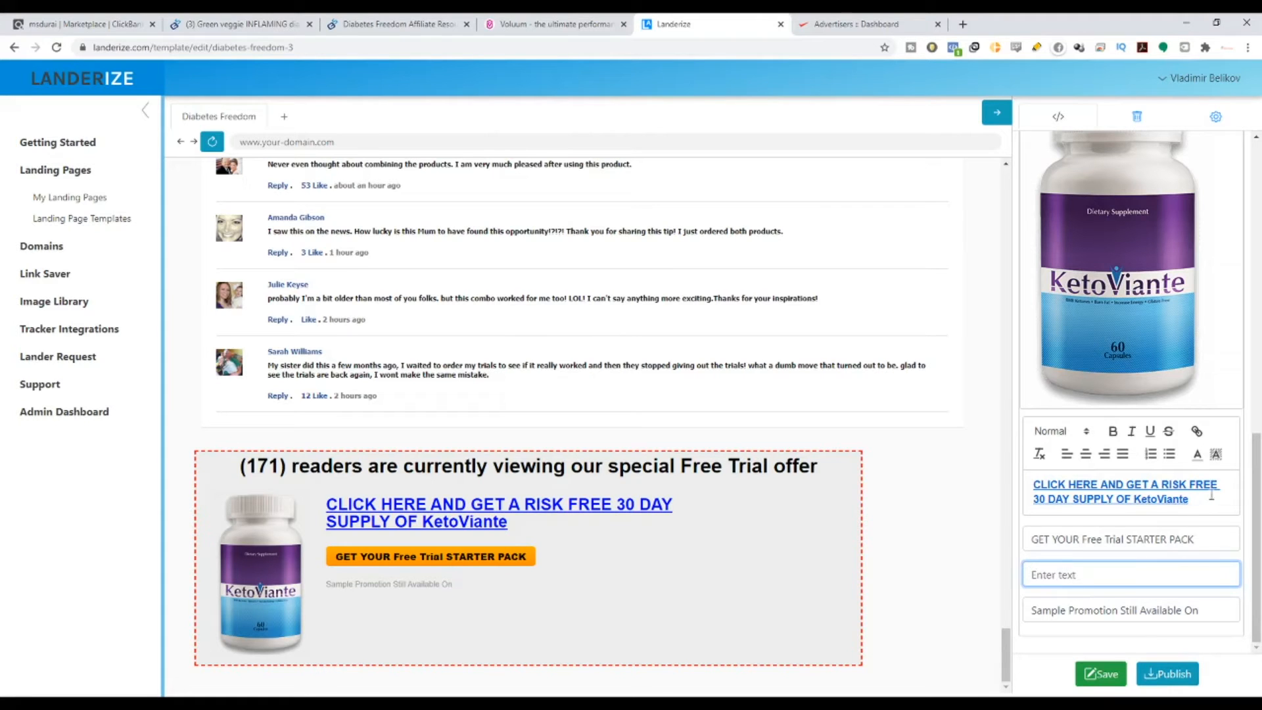
{"action": "left_click", "coordinate": [1106, 686]}
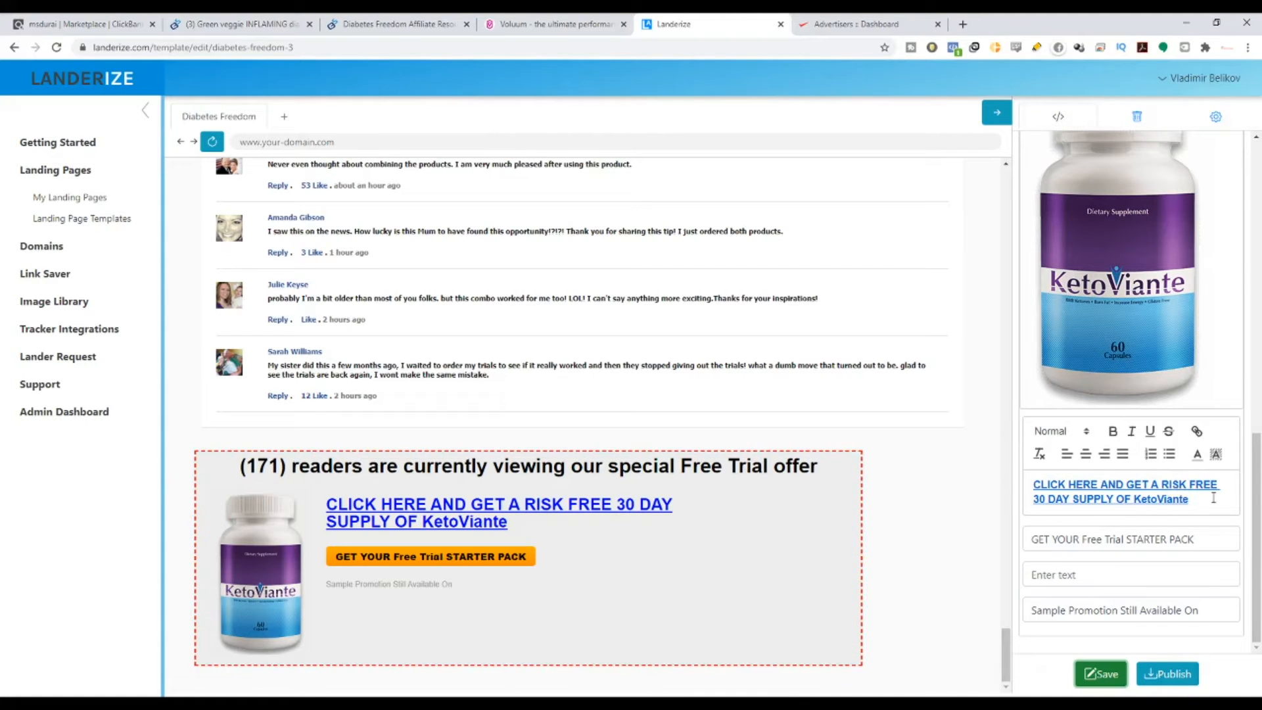
Step: Remove "RISK FREE 30 DAY" from the link headline in the offer box below the comments
{"action": "left_click", "coordinate": [1029, 499]}
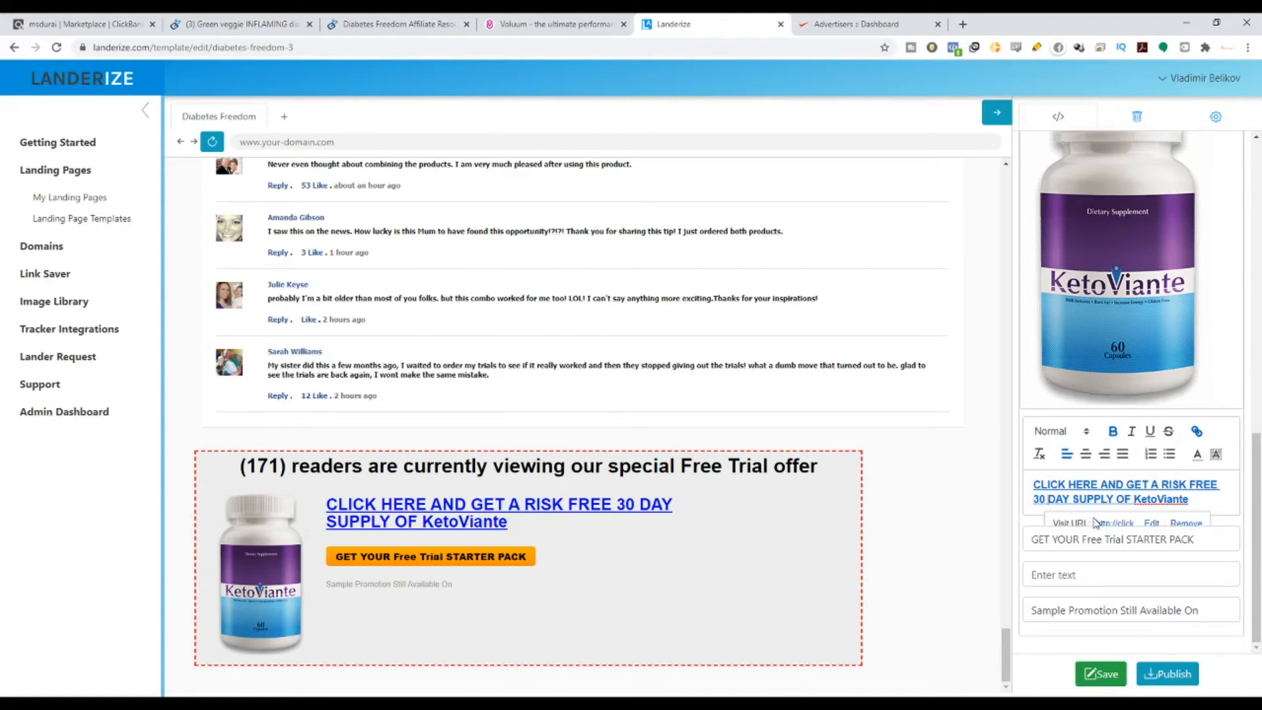
{"action": "key", "text": "BackSpace"}
{"action": "key", "text": "BackSpace"}
{"action": "key", "text": "BackSpace"}
{"action": "key", "text": "BackSpace"}
{"action": "key", "text": "BackSpace"}
{"action": "key", "text": "BackSpace"}
{"action": "key", "text": "BackSpace"}
{"action": "key", "text": "BackSpace"}
{"action": "key", "text": "BackSpace"}
{"action": "key", "text": "BackSpace"}
{"action": "key", "text": "BackSpace"}
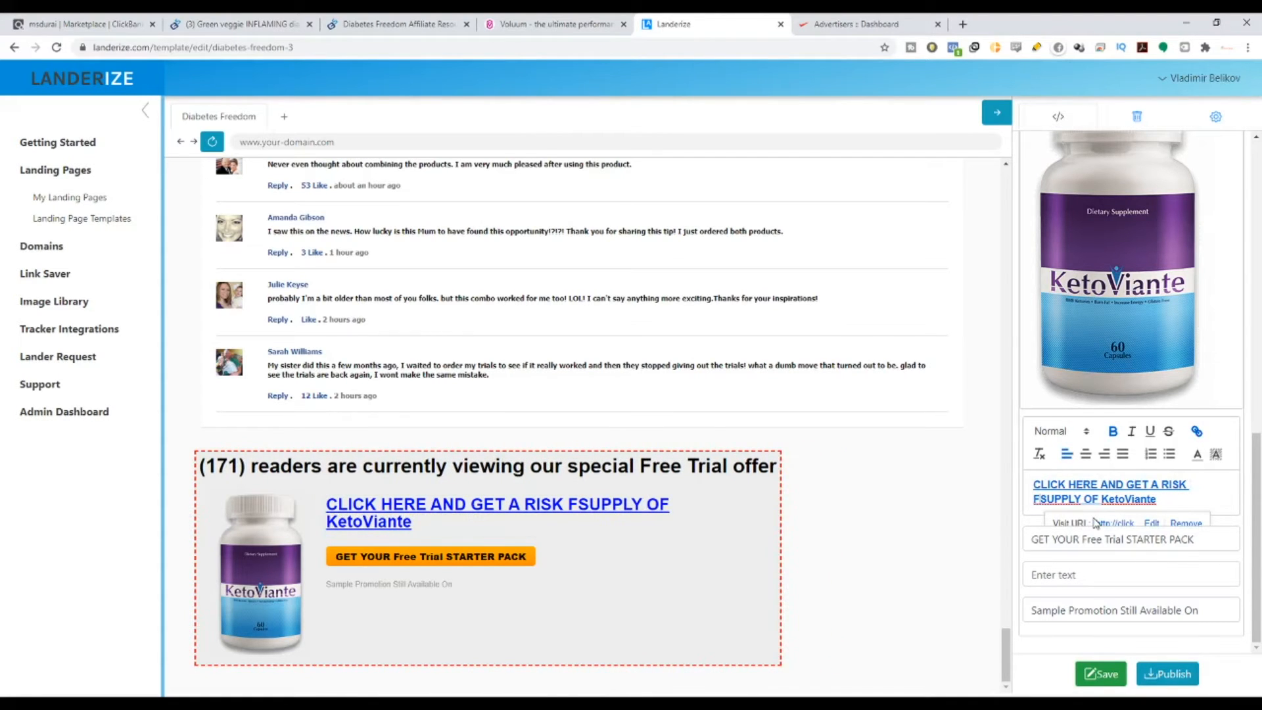
{"action": "key", "text": "BackSpace"}
{"action": "key", "text": "BackSpace"}
{"action": "key", "text": "BackSpace"}
{"action": "key", "text": "BackSpace"}
{"action": "key", "text": "BackSpace"}
{"action": "key", "text": "BackSpace"}
{"action": "key", "text": "BackSpace"}
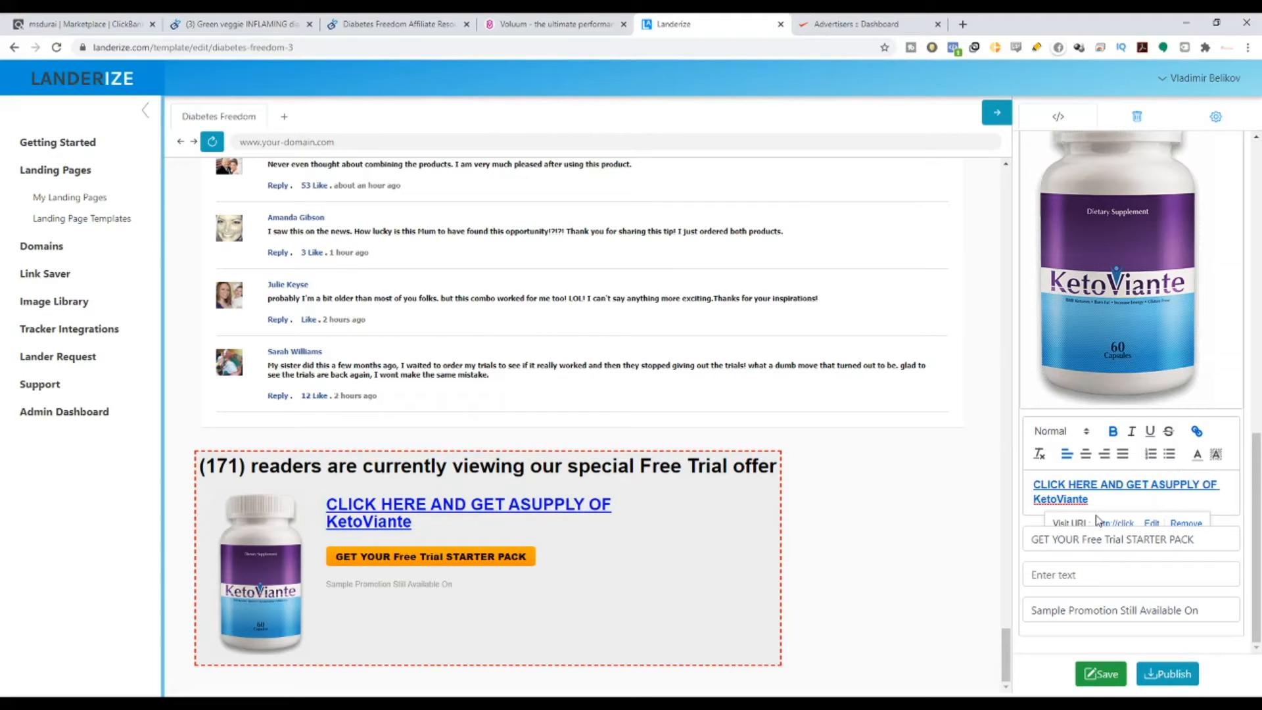
Step: Replace "KetoViante" in that link headline with "Diabetes Freedom" and save the template
{"action": "left_click_drag", "start_coordinate": [1091, 501], "coordinate": [1032, 500]}
{"action": "type", "text": "Diabetes Freedom"}
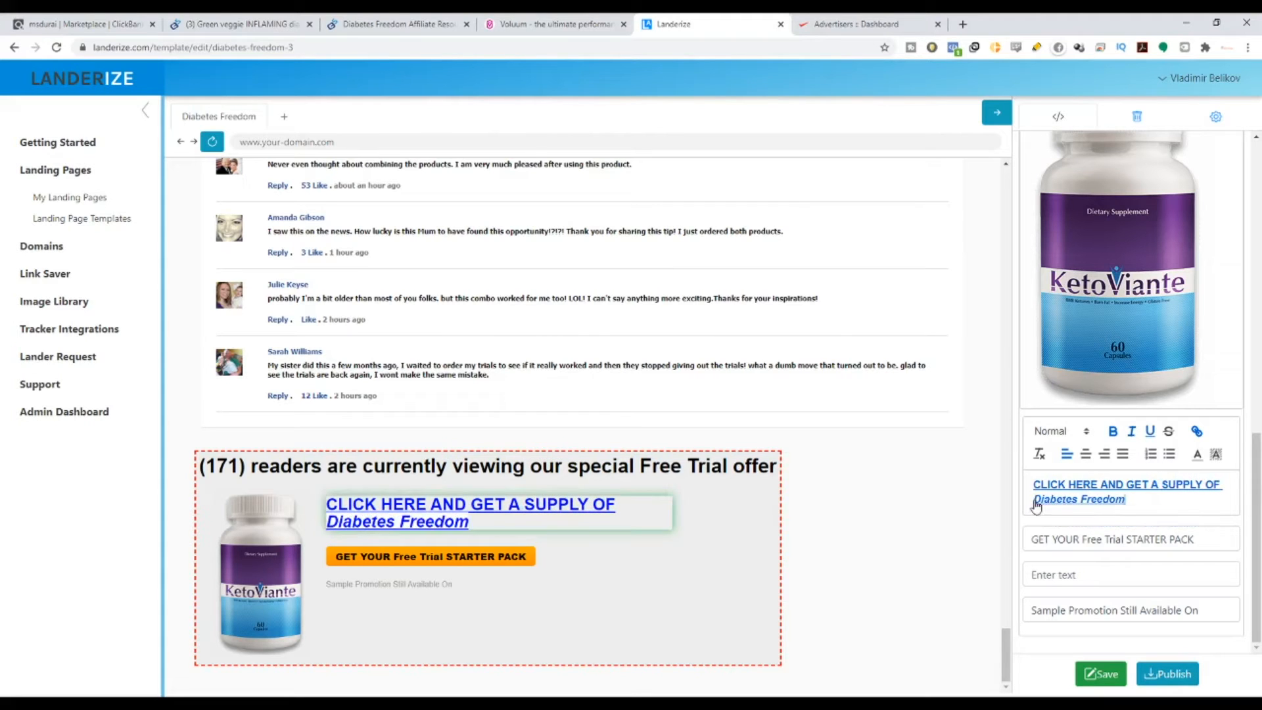
{"action": "left_click", "coordinate": [1102, 674]}
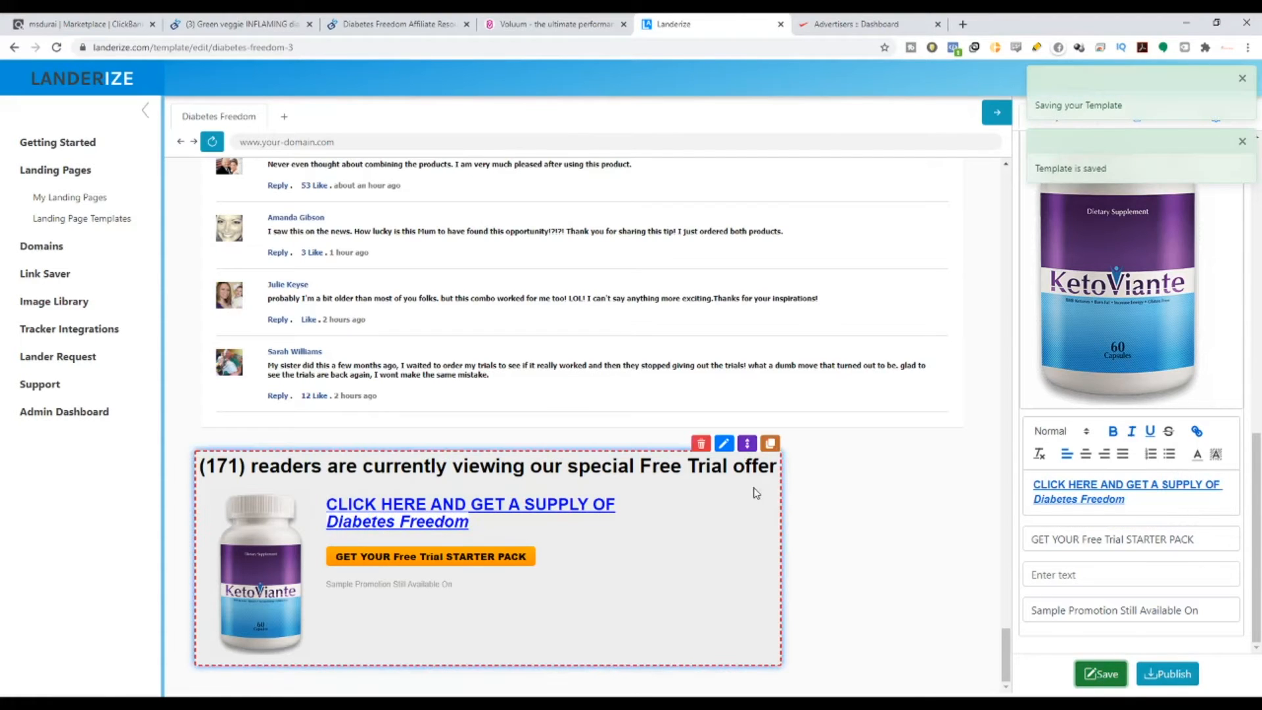
Step: Remove "Free Trial" from the readers headline of the final offer box so it ends in "special offer", and save
{"action": "left_click", "coordinate": [724, 443]}
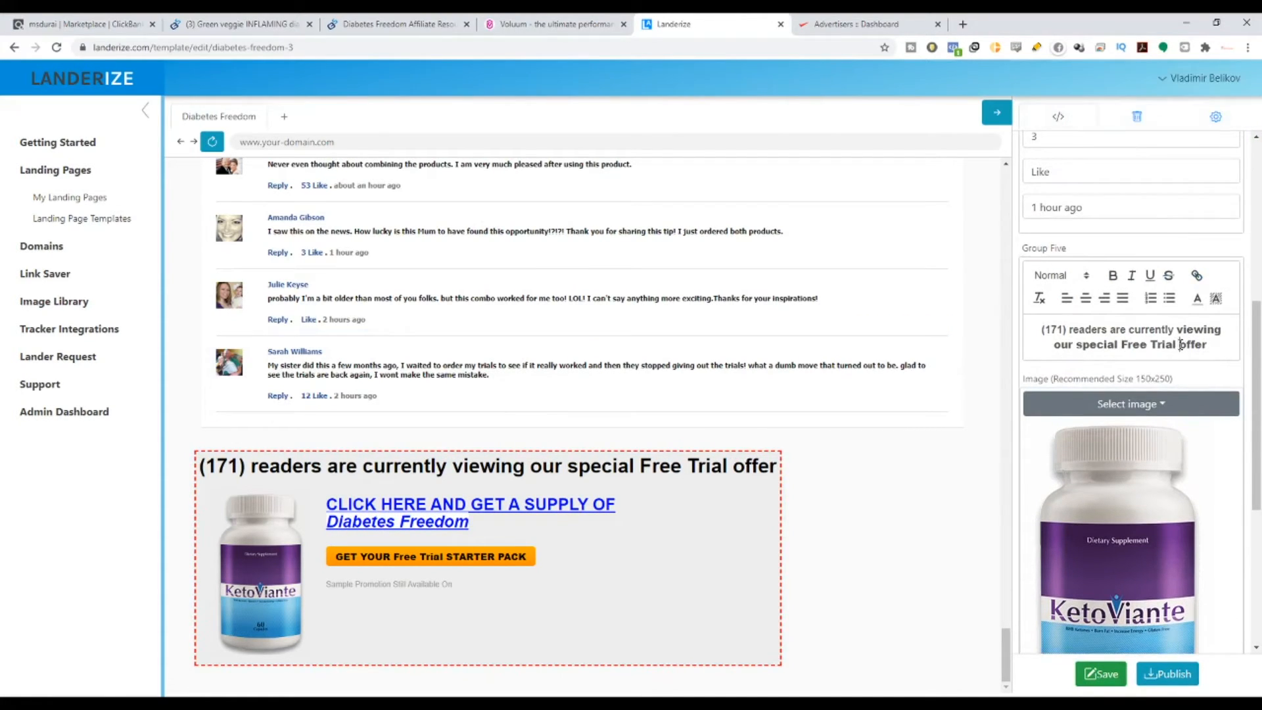
{"action": "left_click_drag", "start_coordinate": [1180, 345], "coordinate": [1132, 347]}
{"action": "key", "text": "BackSpace"}
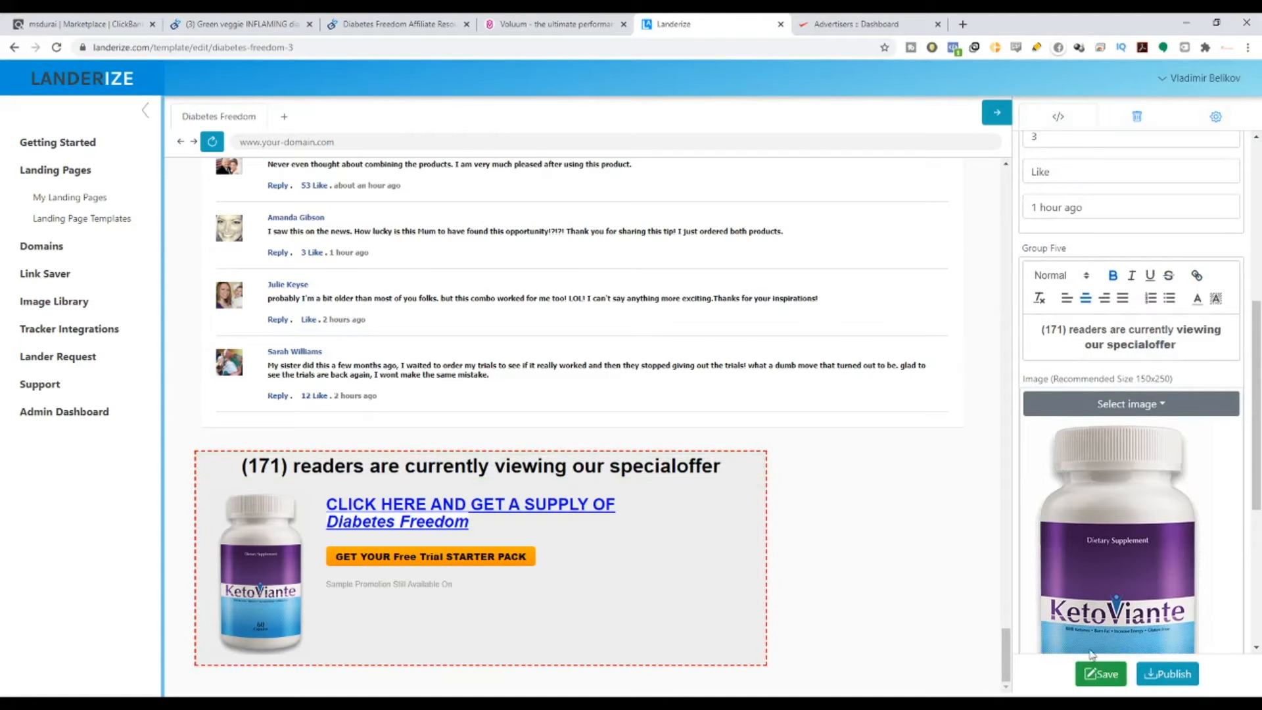
{"action": "left_click", "coordinate": [1093, 671]}
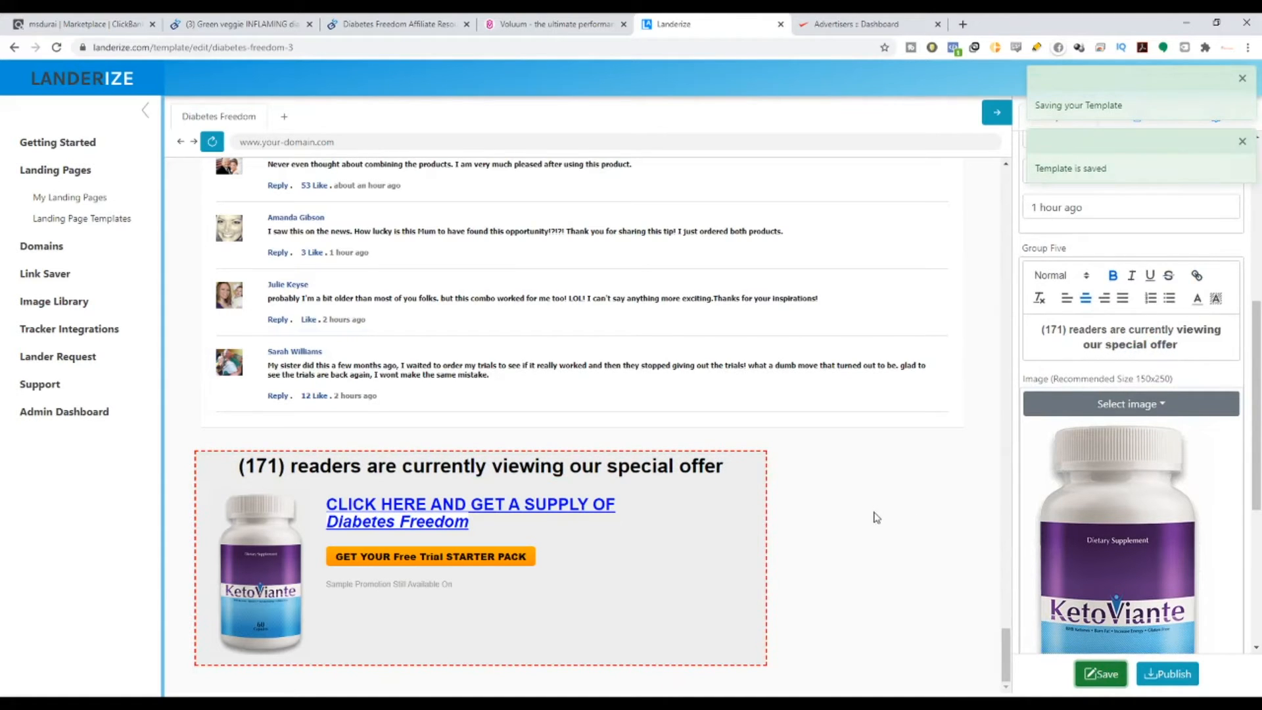
Step: Review the landing page's comments, both offer boxes, headline and article sections for remaining content to adapt
{"action": "left_click_drag", "start_coordinate": [1013, 671], "coordinate": [1013, 604]}
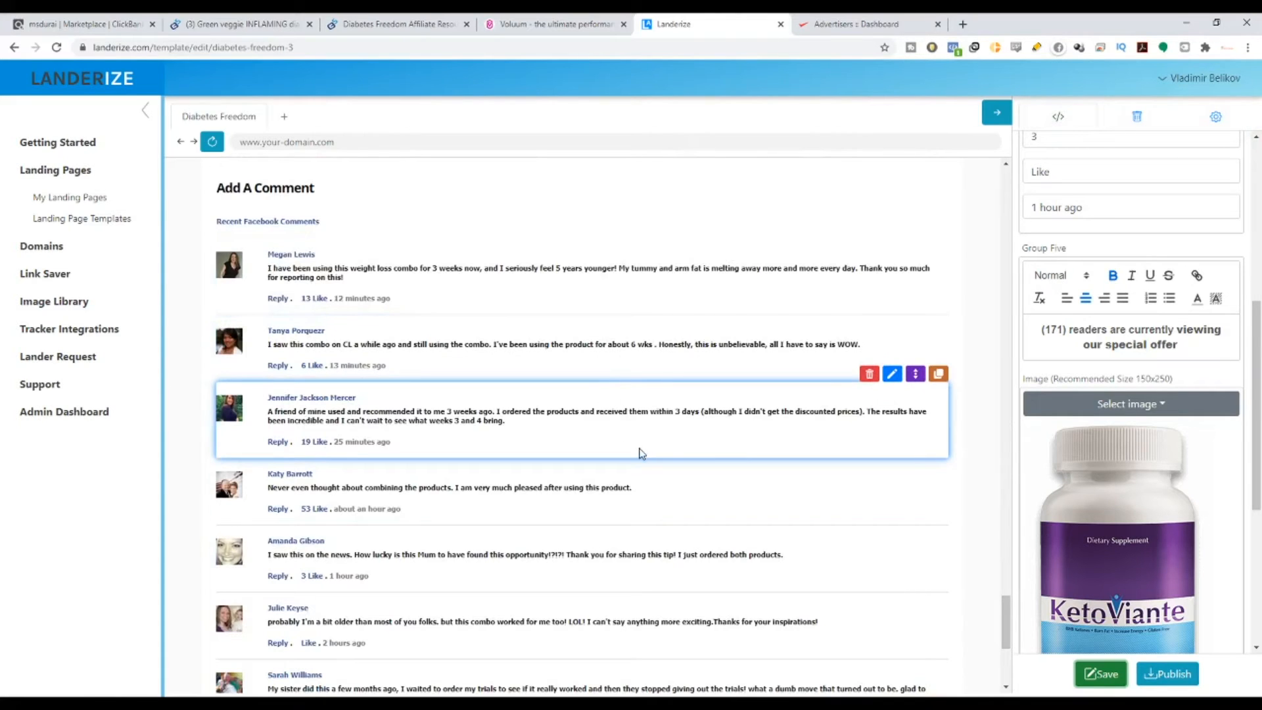
{"action": "scroll", "coordinate": [572, 565], "scroll_direction": "down", "scroll_amount": 2}
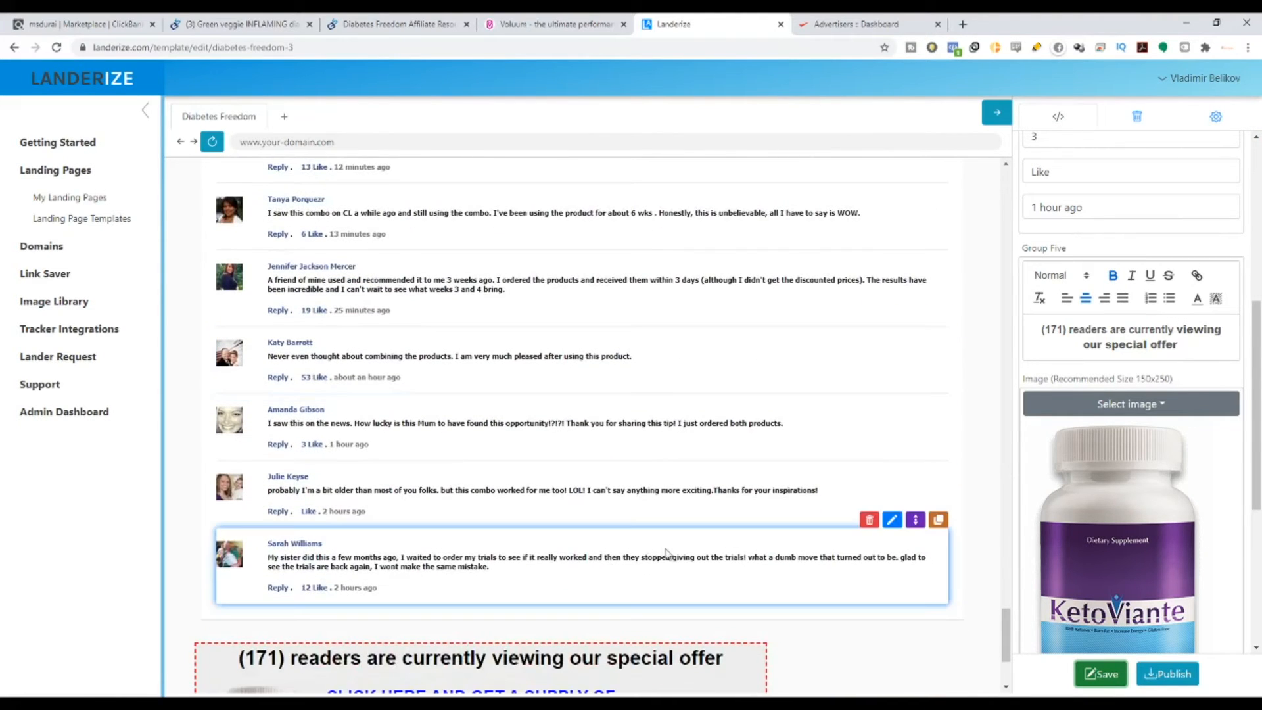
{"action": "scroll", "coordinate": [666, 552], "scroll_direction": "down", "scroll_amount": 1}
{"action": "scroll", "coordinate": [625, 518], "scroll_direction": "down", "scroll_amount": 2}
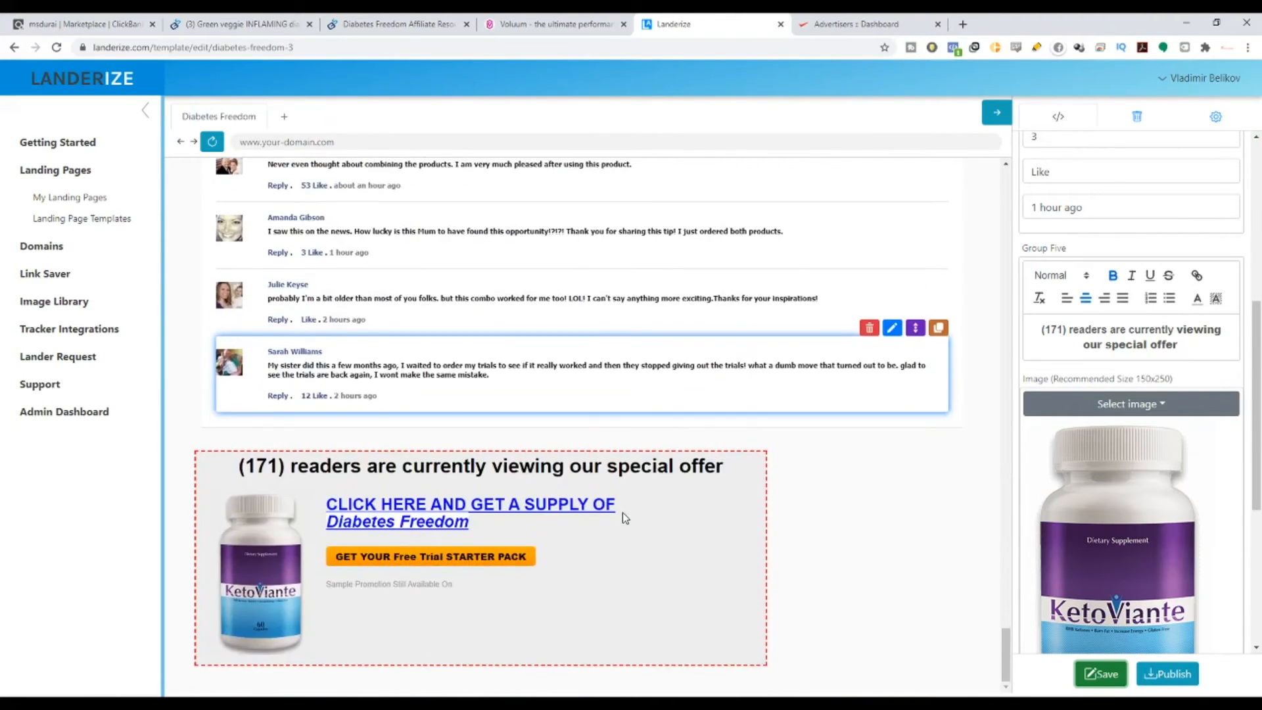
{"action": "scroll", "coordinate": [648, 577], "scroll_direction": "up", "scroll_amount": 10}
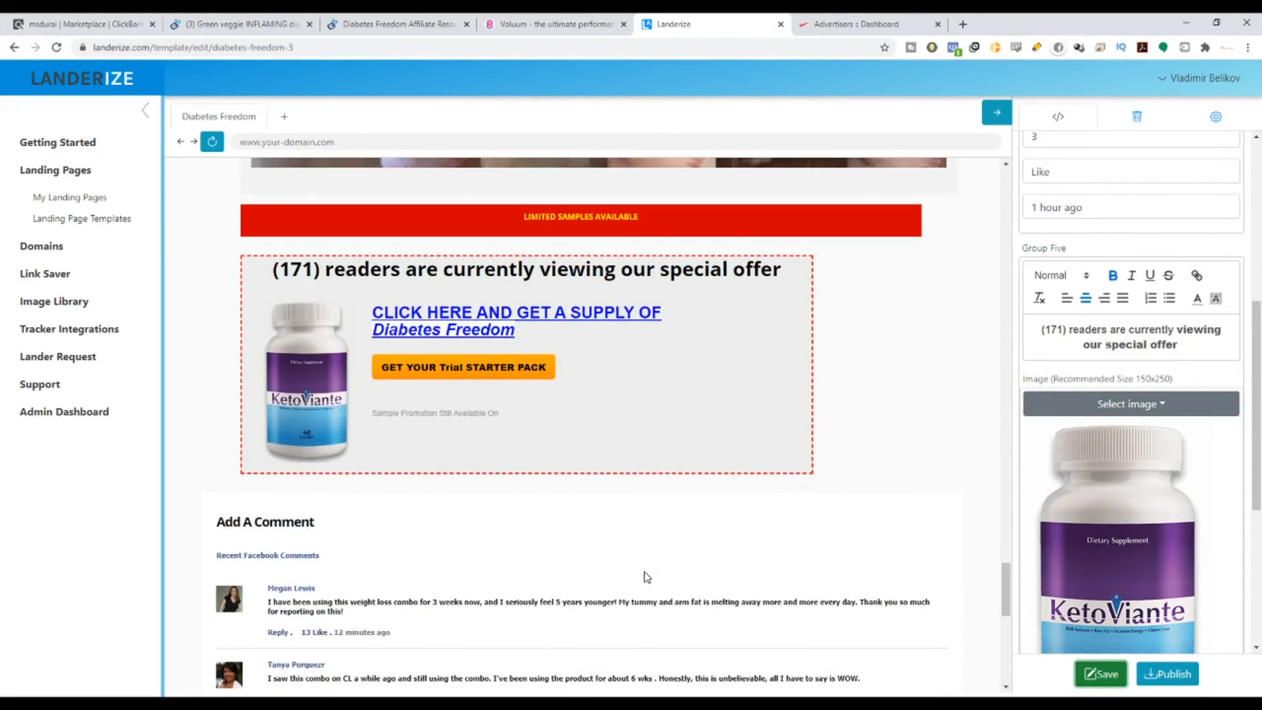
{"action": "scroll", "coordinate": [646, 577], "scroll_direction": "down", "scroll_amount": 10}
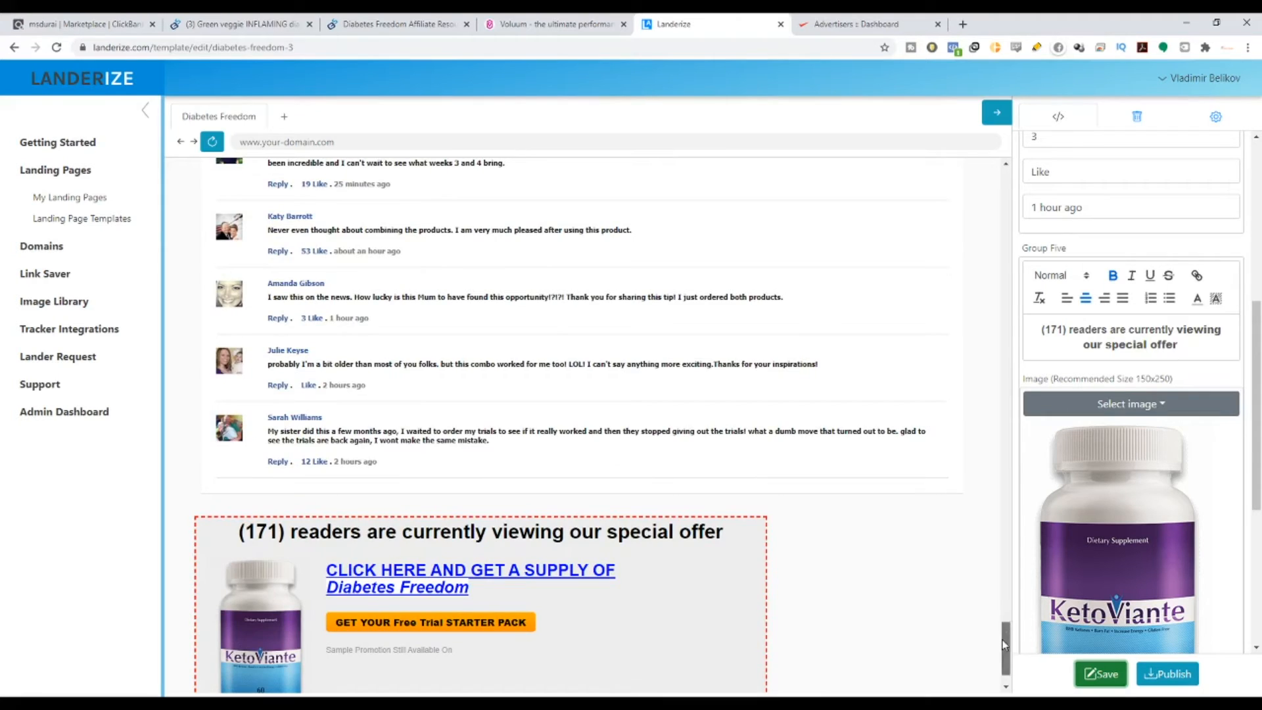
{"action": "left_click_drag", "start_coordinate": [1006, 644], "coordinate": [1033, 181]}
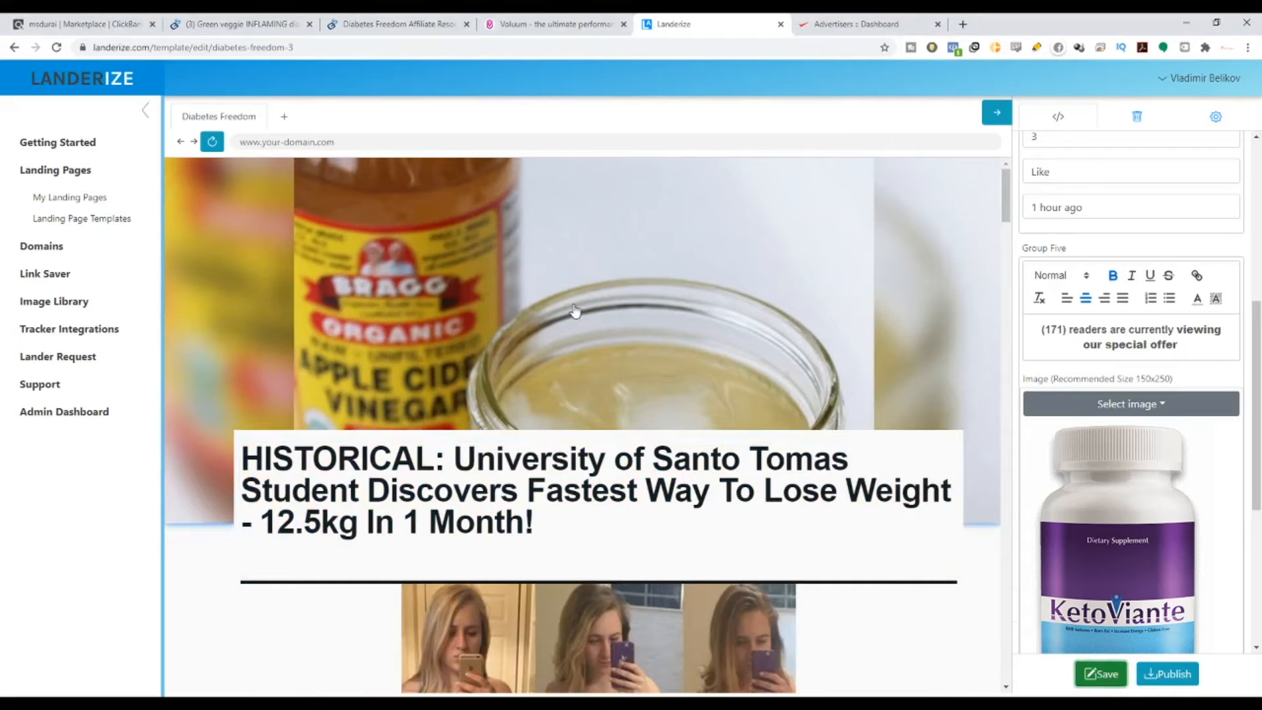
{"action": "scroll", "coordinate": [630, 460], "scroll_direction": "down", "scroll_amount": 15}
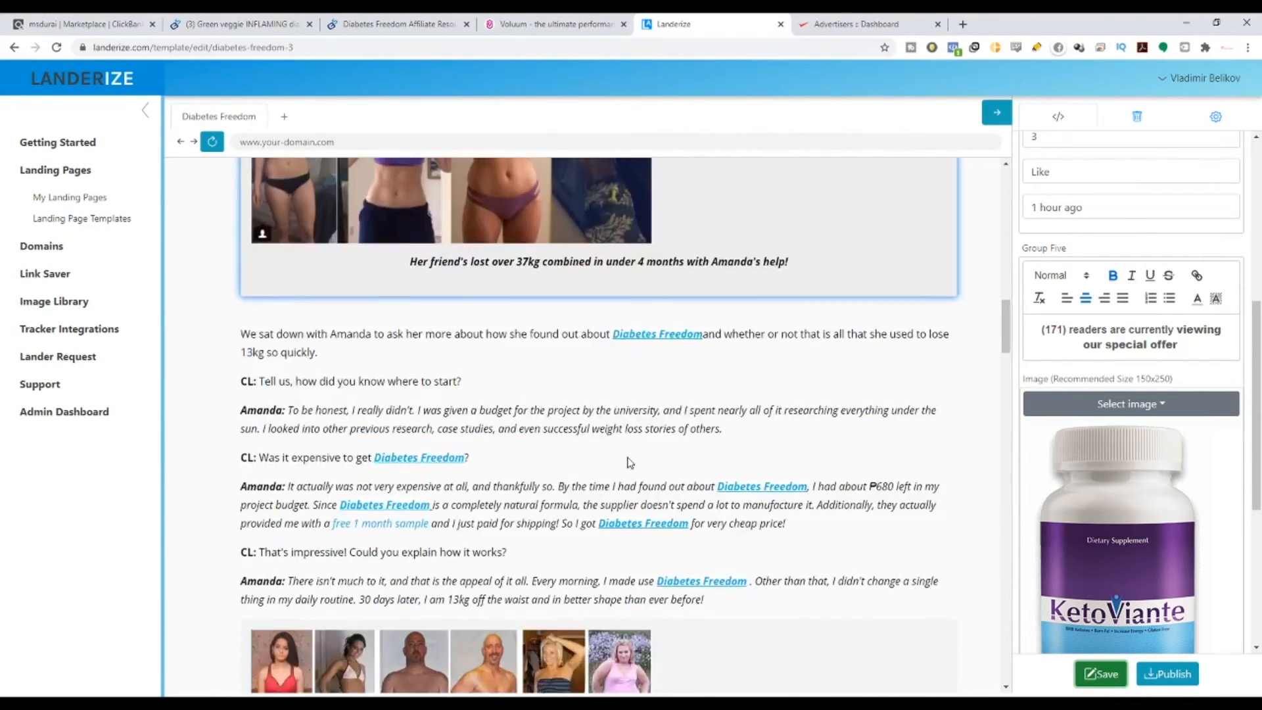
{"action": "scroll", "coordinate": [629, 460], "scroll_direction": "down", "scroll_amount": 10}
{"action": "scroll", "coordinate": [559, 349], "scroll_direction": "up", "scroll_amount": 4}
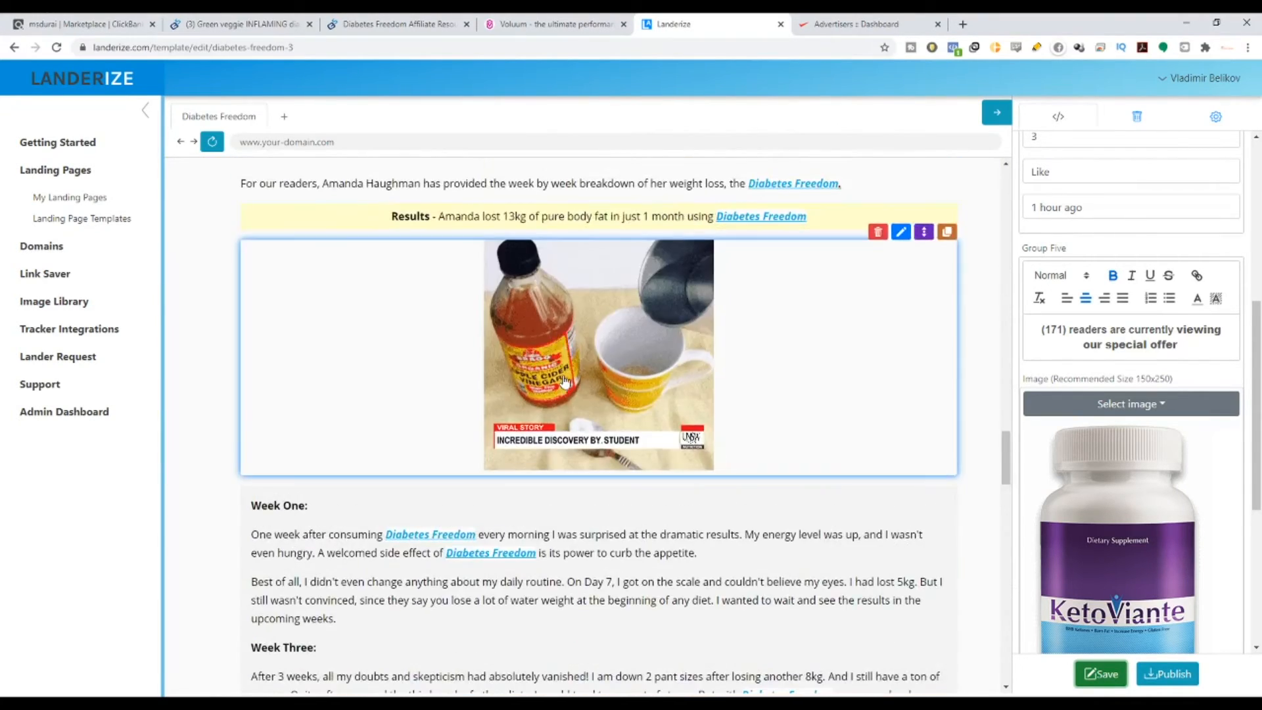
{"action": "scroll", "coordinate": [646, 313], "scroll_direction": "up", "scroll_amount": 15}
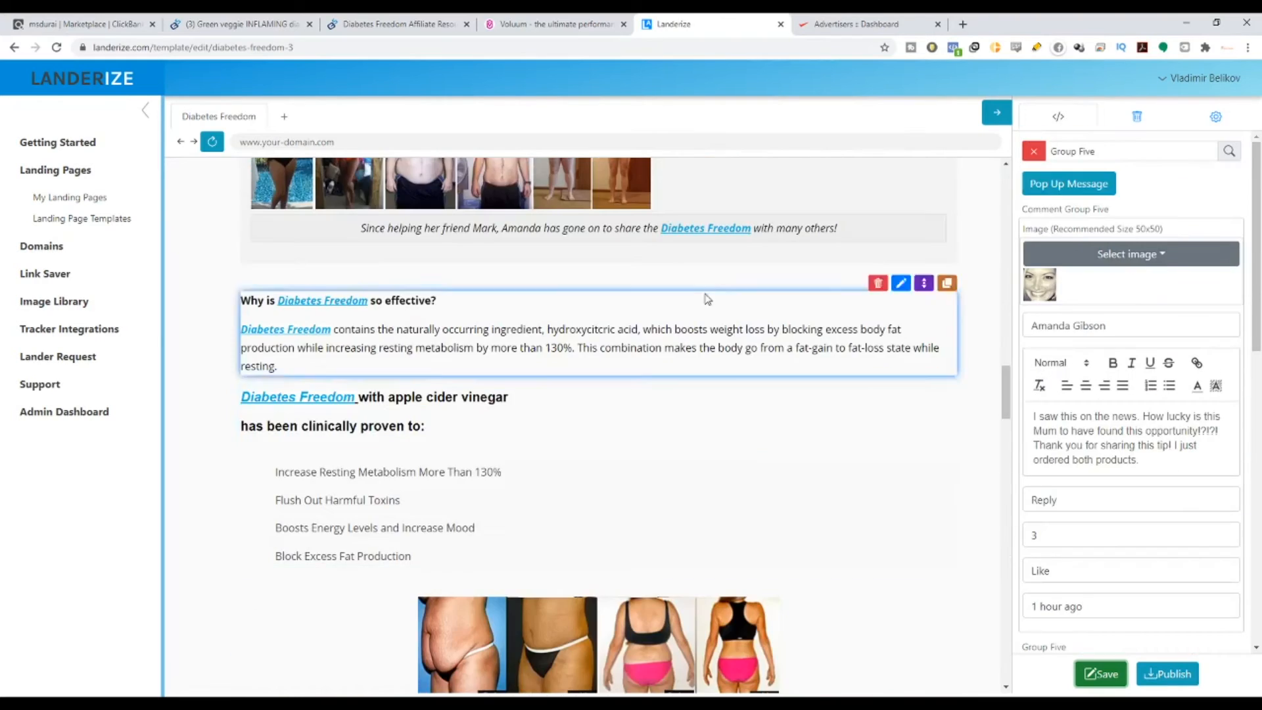
Step: Switch to the Diabetes Freedom affiliate resources page and review its target audience and country recommendations
{"action": "left_click", "coordinate": [388, 21]}
{"action": "scroll", "coordinate": [483, 342], "scroll_direction": "up", "scroll_amount": 20}
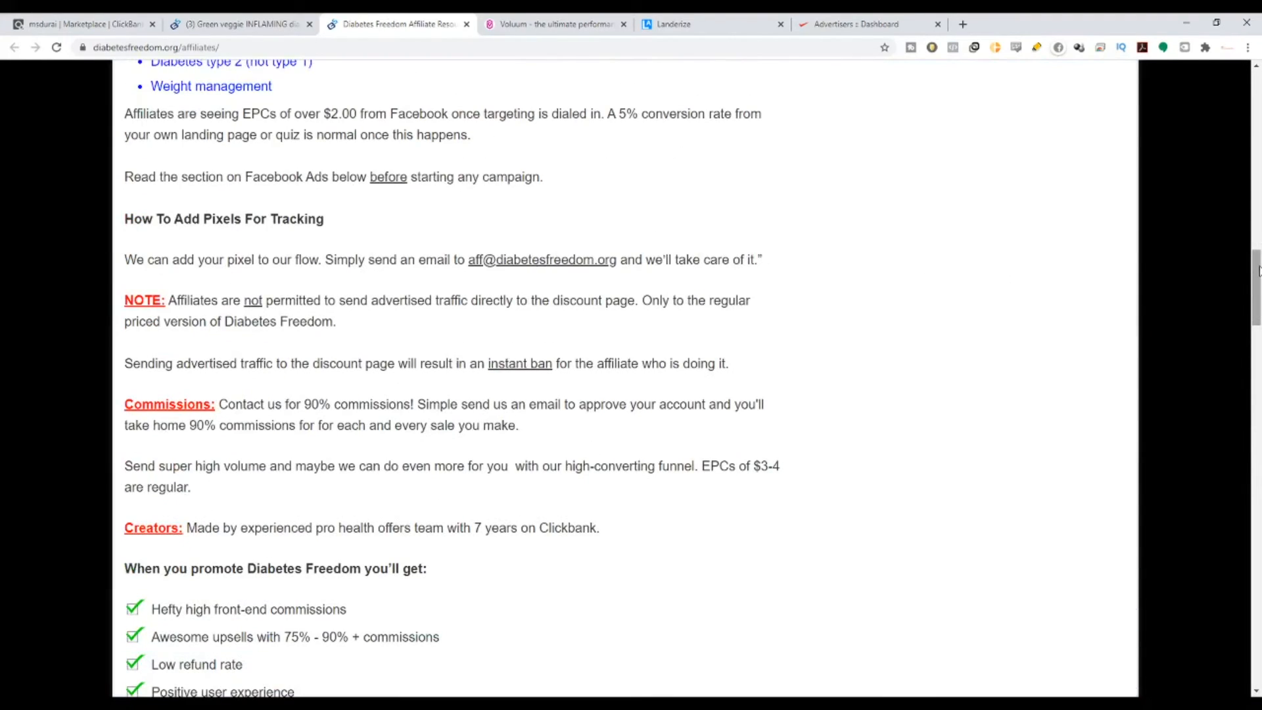
{"action": "left_click_drag", "start_coordinate": [1258, 270], "coordinate": [1235, 69]}
{"action": "scroll", "coordinate": [483, 169], "scroll_direction": "down", "scroll_amount": 20}
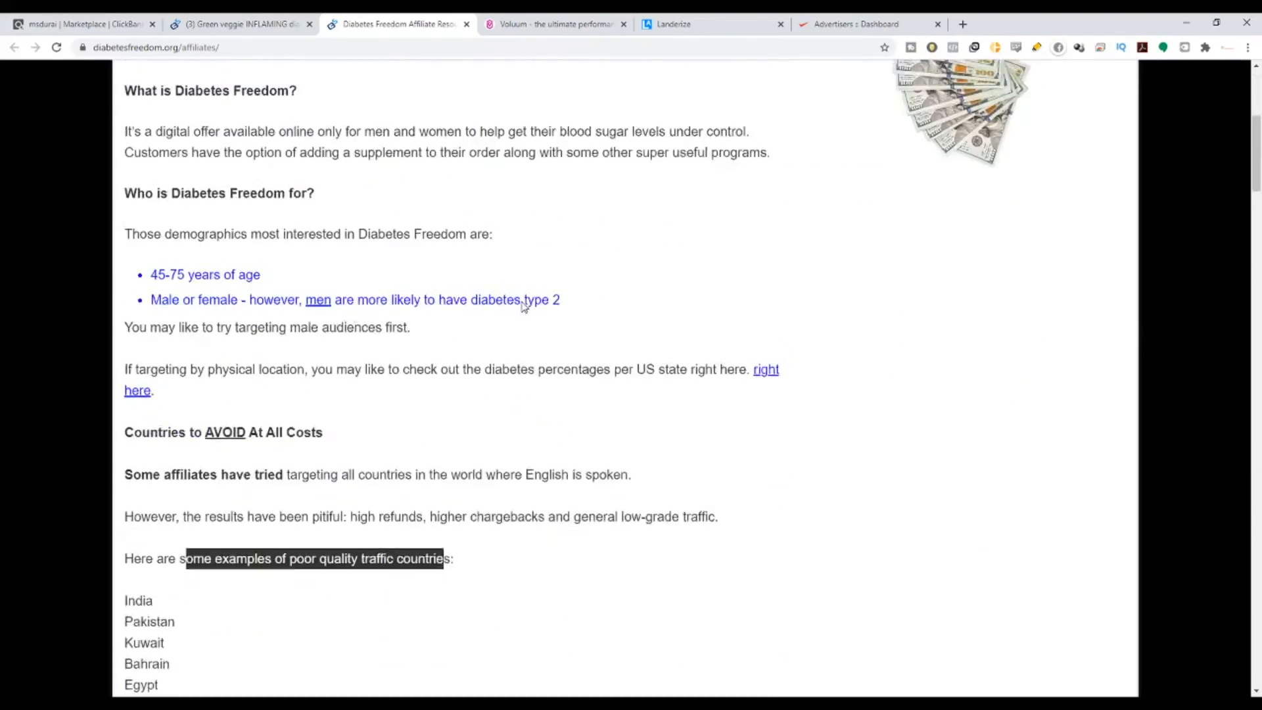
{"action": "mouse_move", "coordinate": [1260, 229]}
{"action": "left_mouse_down"}
{"action": "mouse_move", "coordinate": [1259, 658]}
{"action": "mouse_move", "coordinate": [1258, 204]}
{"action": "left_mouse_up"}
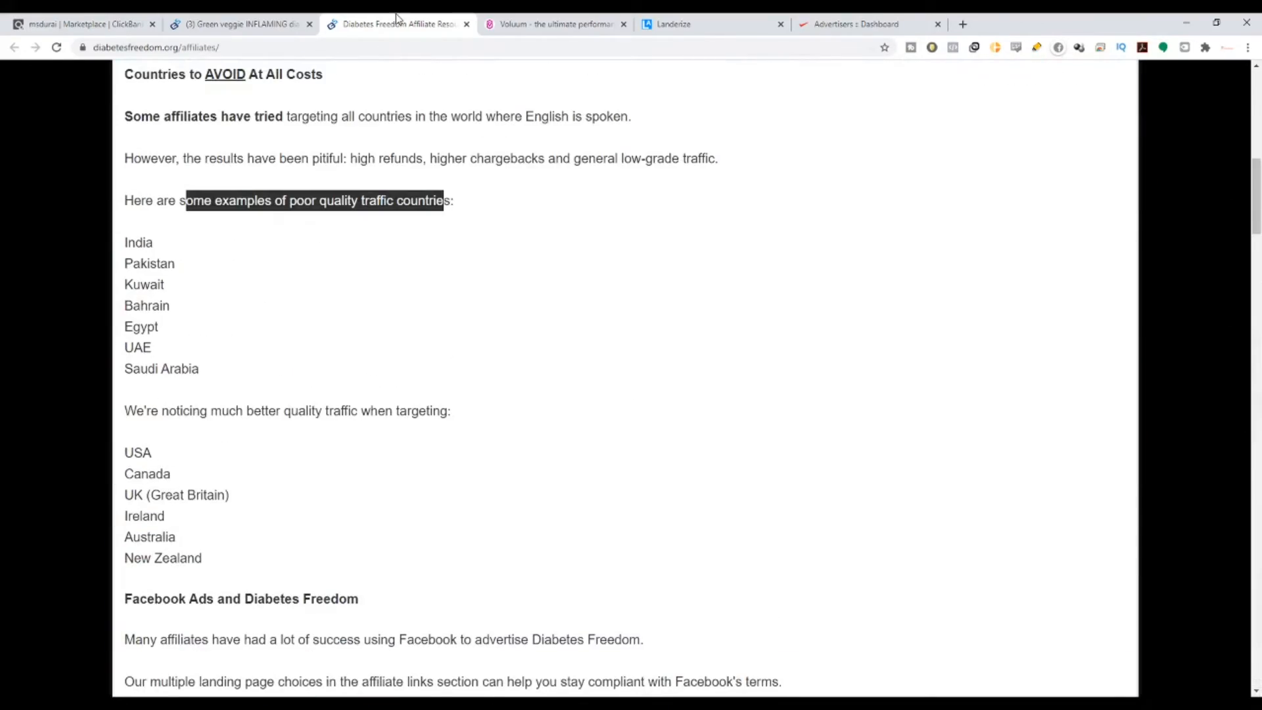
{"action": "left_click", "coordinate": [270, 23]}
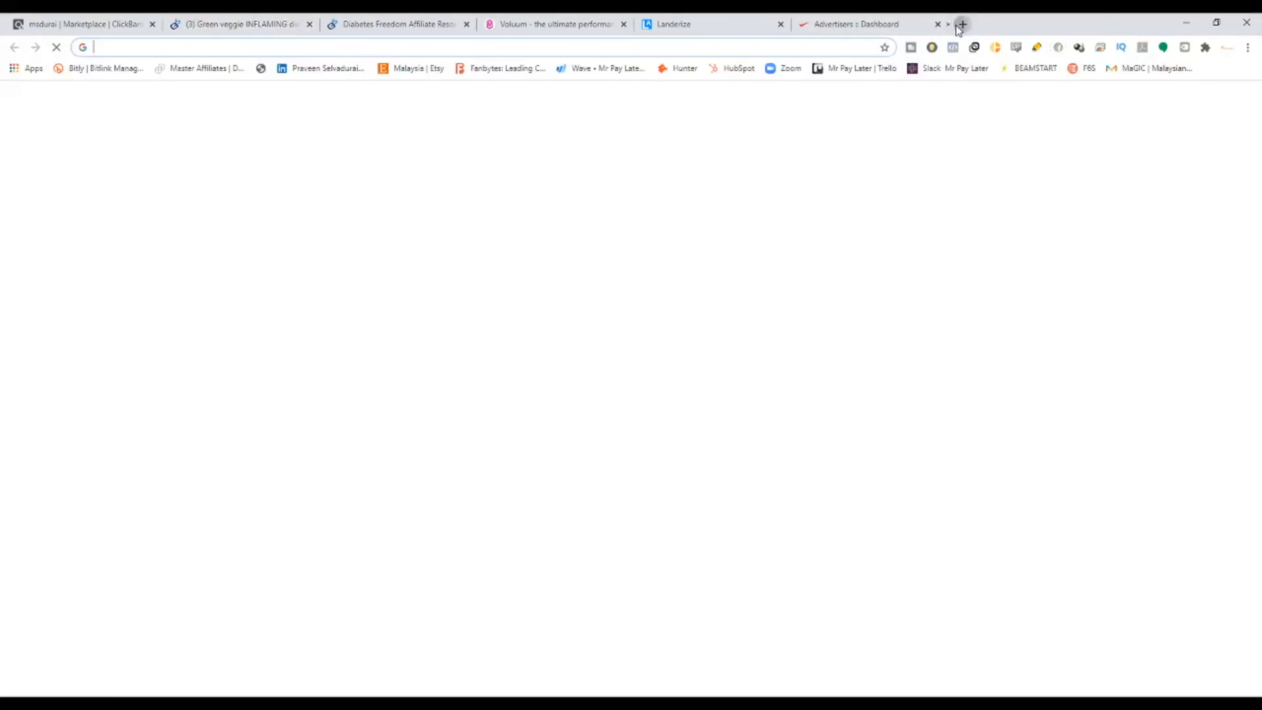
Step: Search Google for "diabetes freedom" in a new tab and show the image results
{"action": "left_click", "coordinate": [963, 24]}
{"action": "type", "text": "diab"}
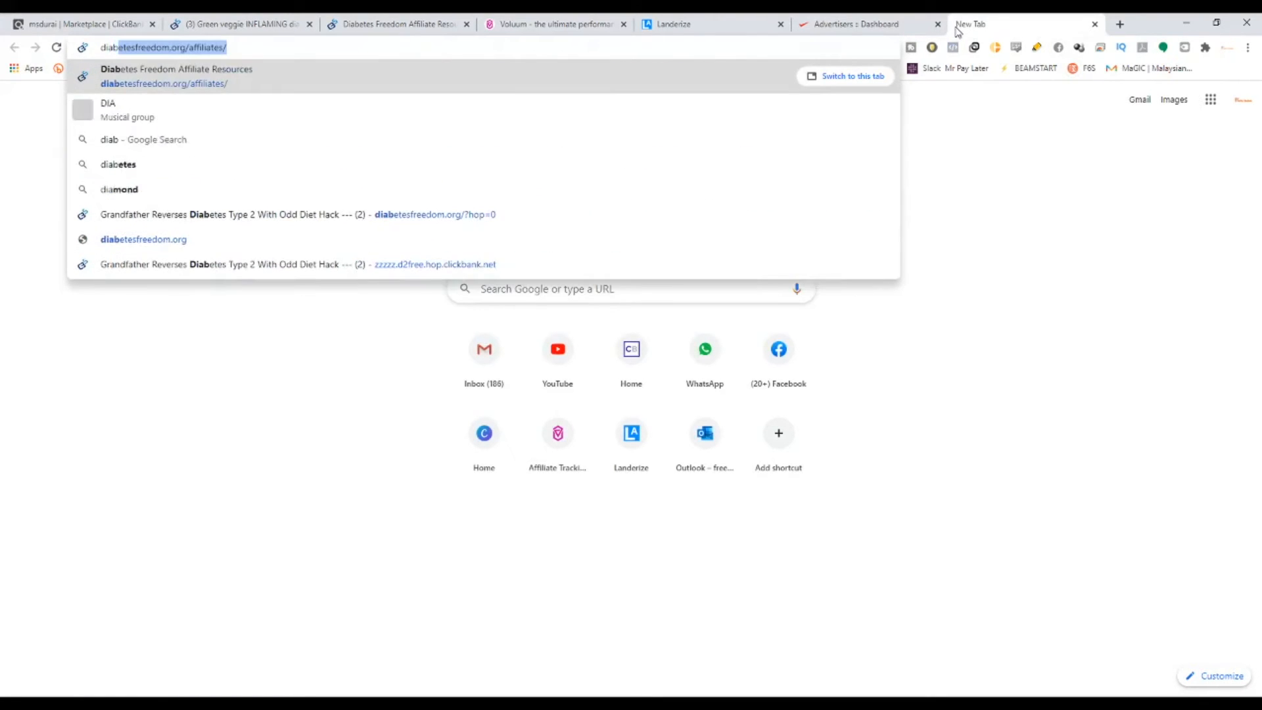
{"action": "type", "text": "etes freedom"}
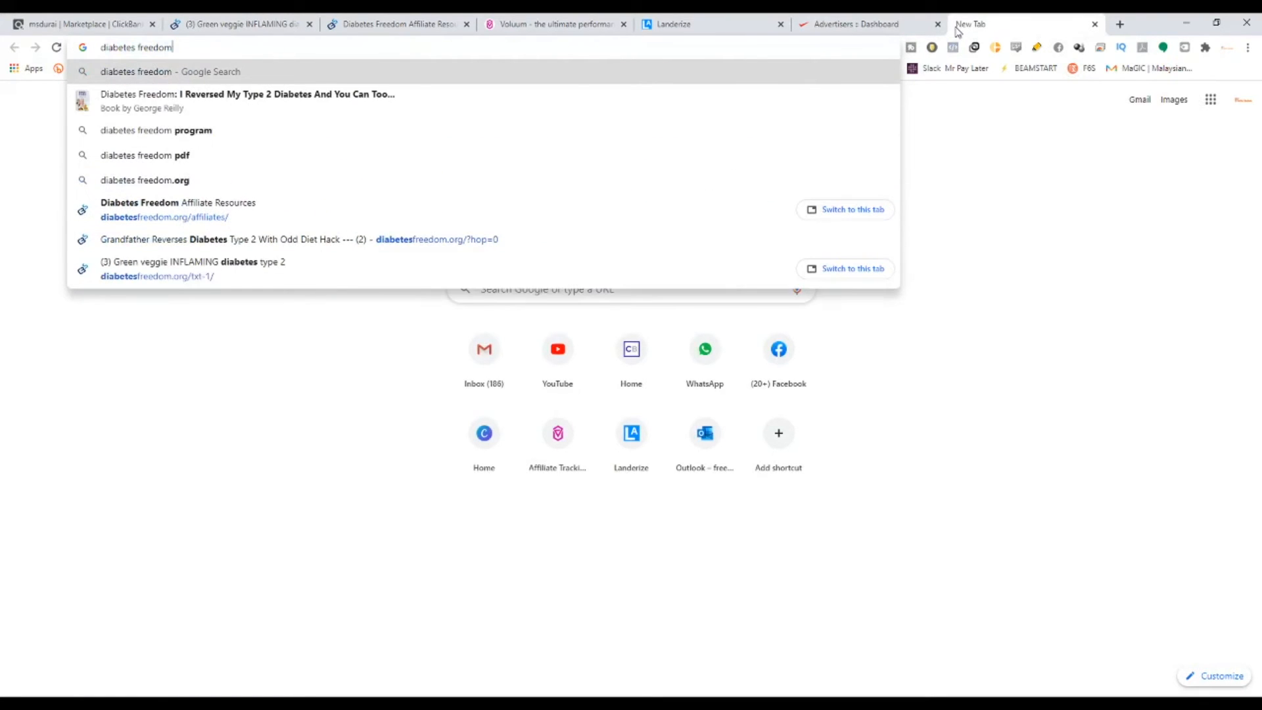
{"action": "key", "text": "Return"}
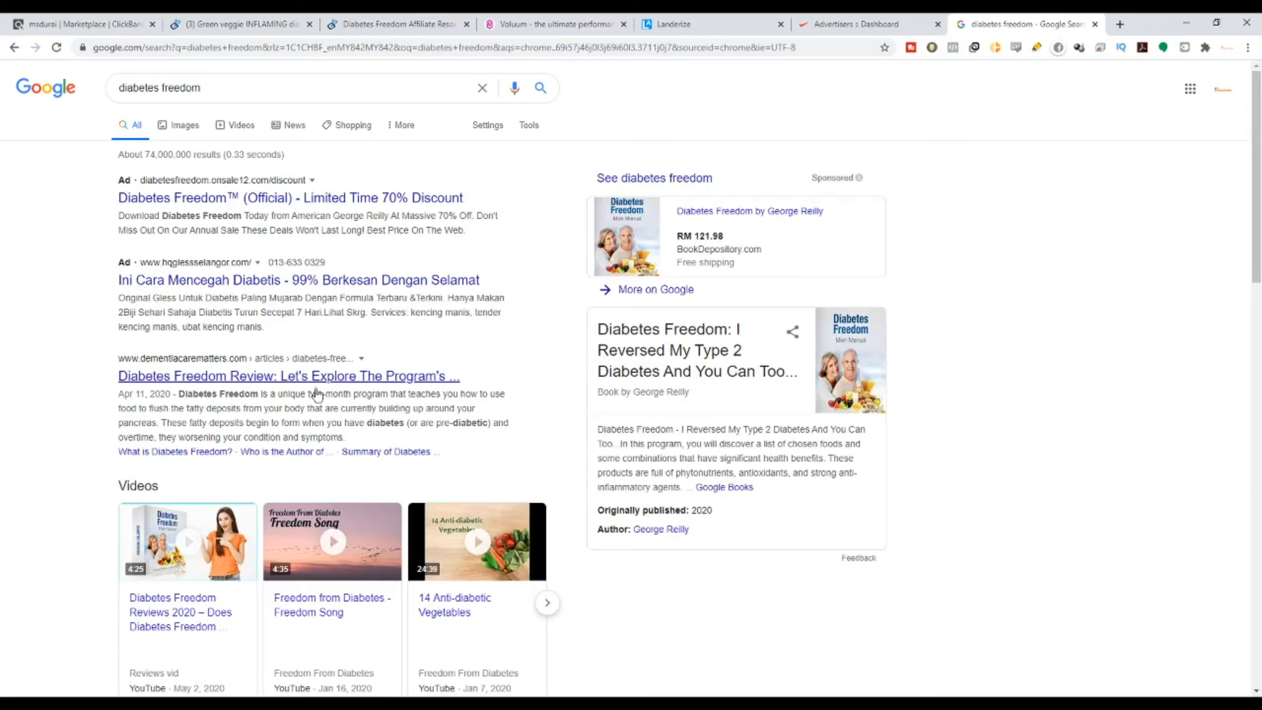
{"action": "left_click", "coordinate": [191, 136]}
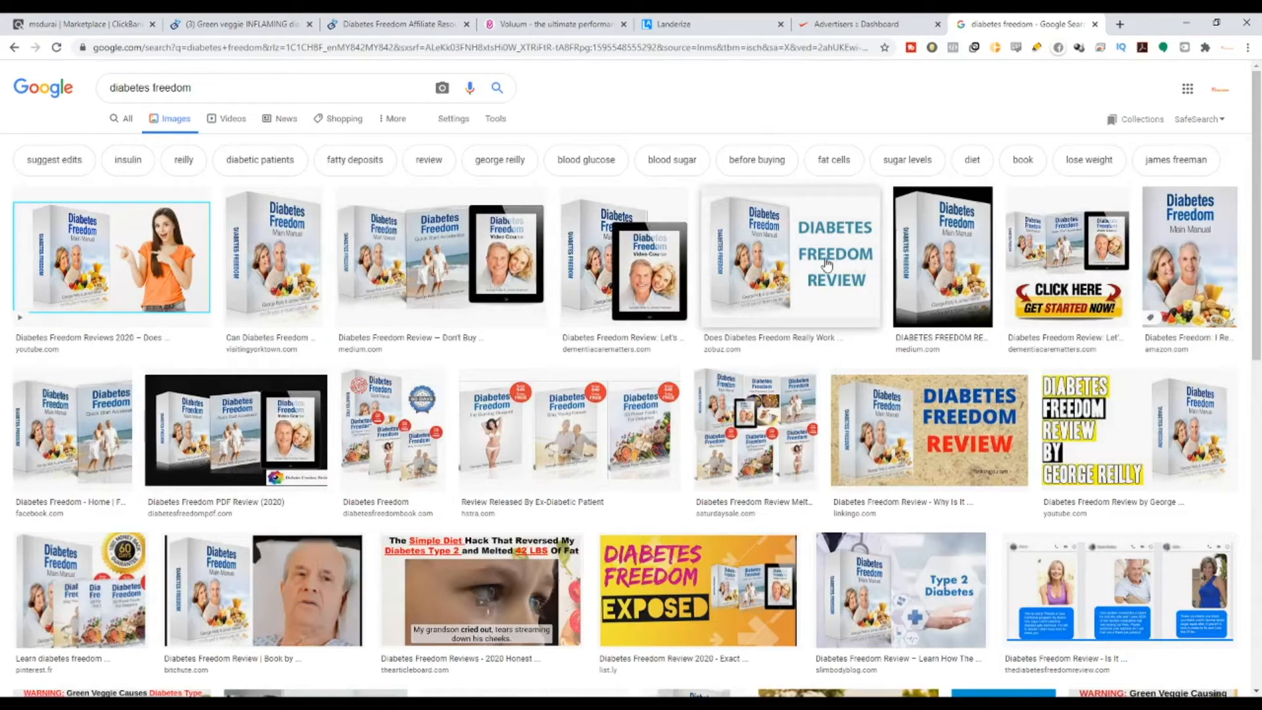
Step: Compare the Diabetes Freedom image results and their related images, examining the product box and tablet pictures
{"action": "left_click", "coordinate": [938, 274]}
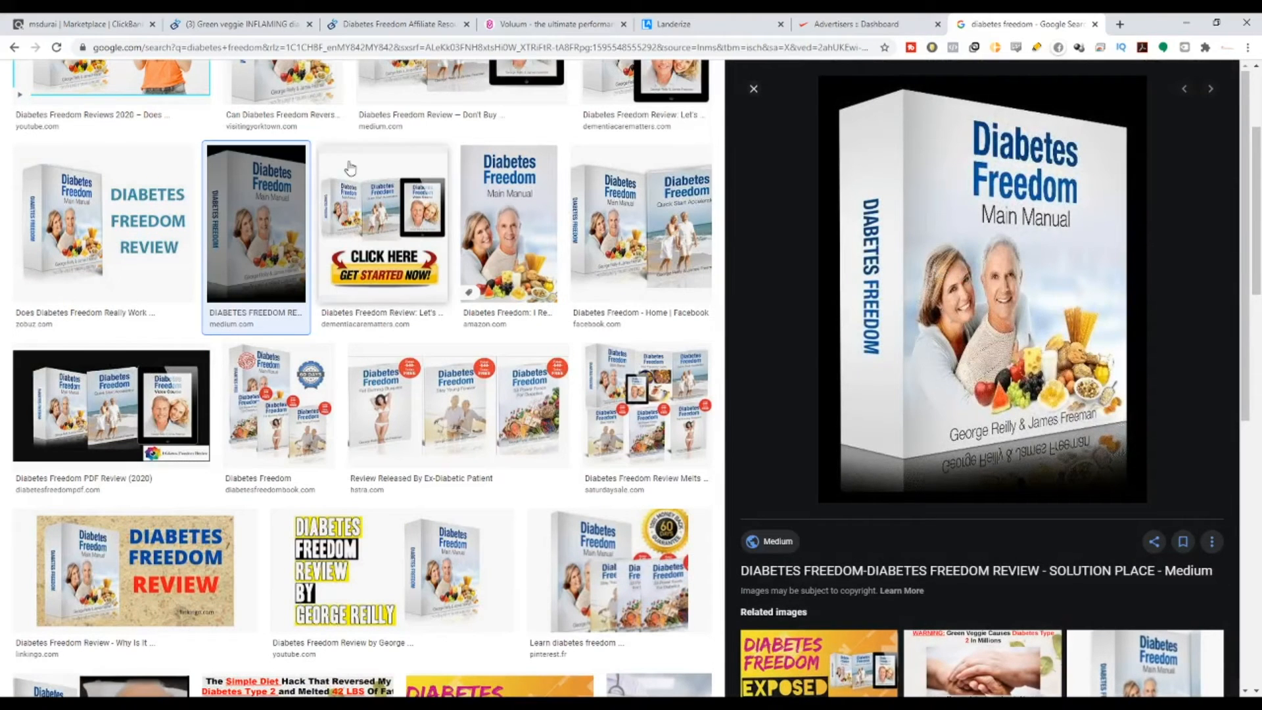
{"action": "scroll", "coordinate": [289, 276], "scroll_direction": "up", "scroll_amount": 3}
{"action": "left_click", "coordinate": [289, 283]}
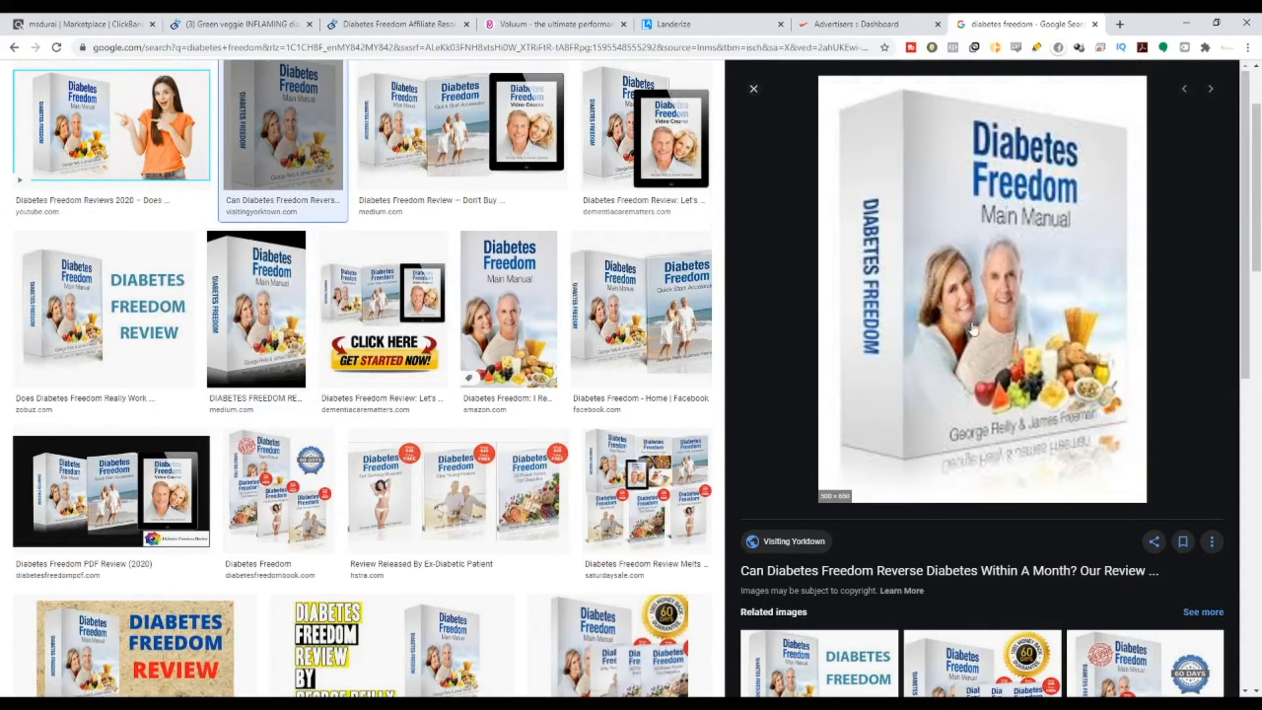
{"action": "scroll", "coordinate": [974, 328], "scroll_direction": "down", "scroll_amount": 4}
{"action": "scroll", "coordinate": [880, 426], "scroll_direction": "down", "scroll_amount": 4}
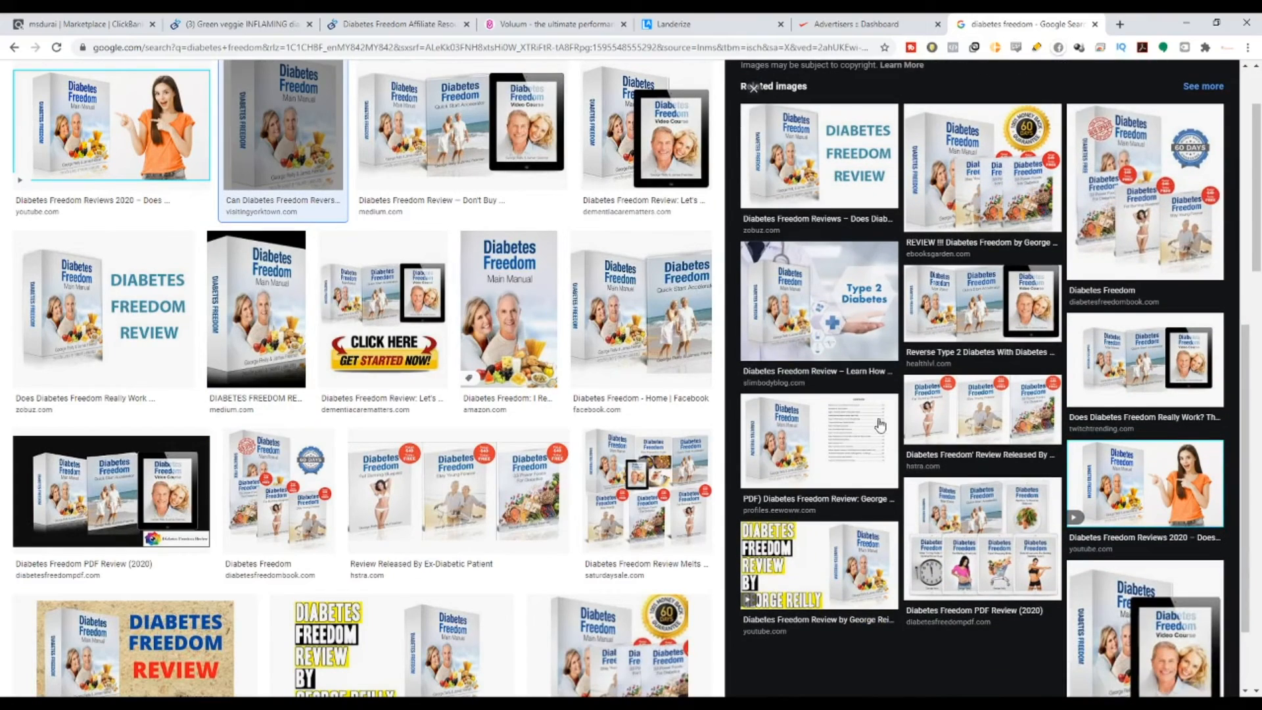
{"action": "scroll", "coordinate": [881, 425], "scroll_direction": "down", "scroll_amount": 3}
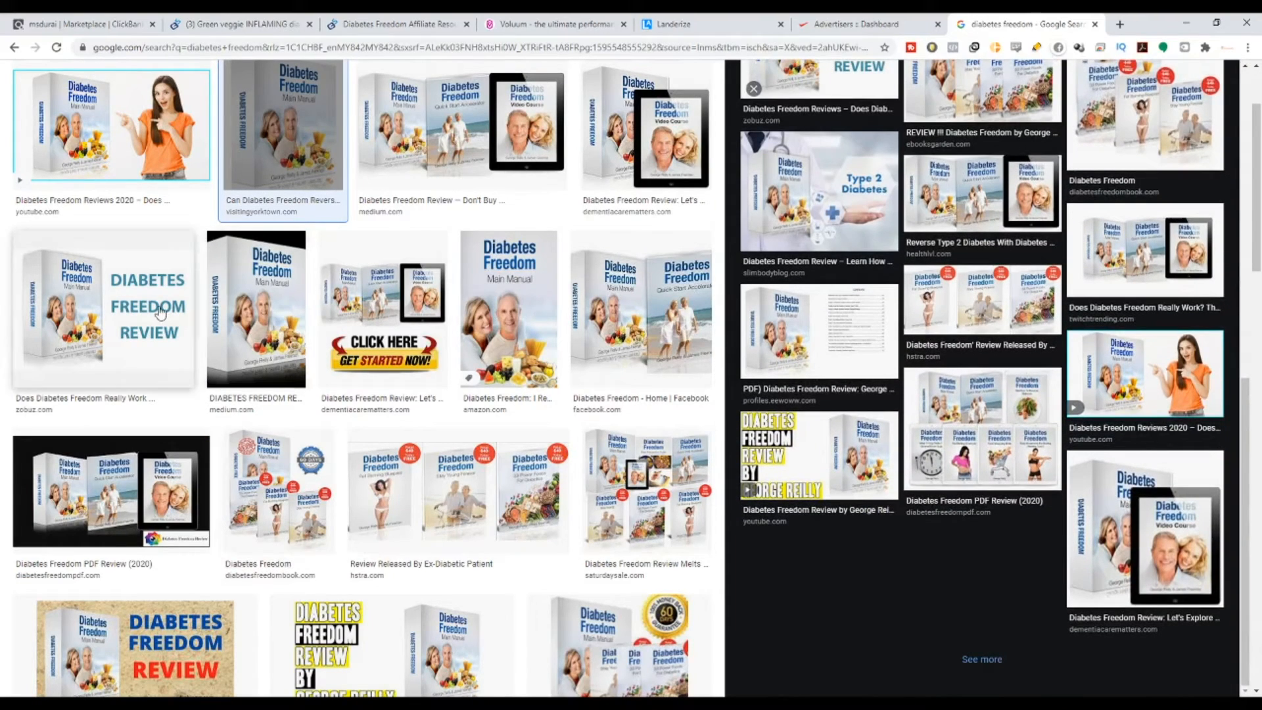
{"action": "left_click", "coordinate": [613, 160]}
{"action": "scroll", "coordinate": [611, 415], "scroll_direction": "down", "scroll_amount": 5}
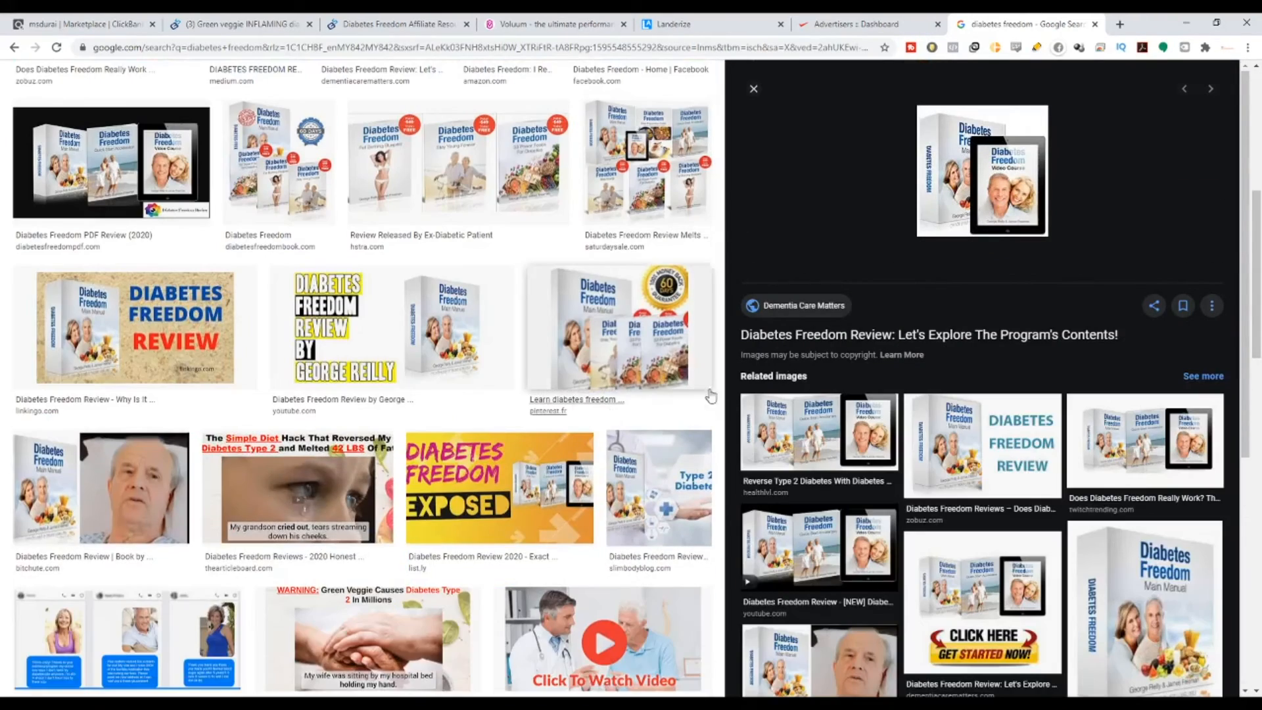
{"action": "scroll", "coordinate": [711, 395], "scroll_direction": "up", "scroll_amount": 1}
{"action": "scroll", "coordinate": [1181, 453], "scroll_direction": "down", "scroll_amount": 4}
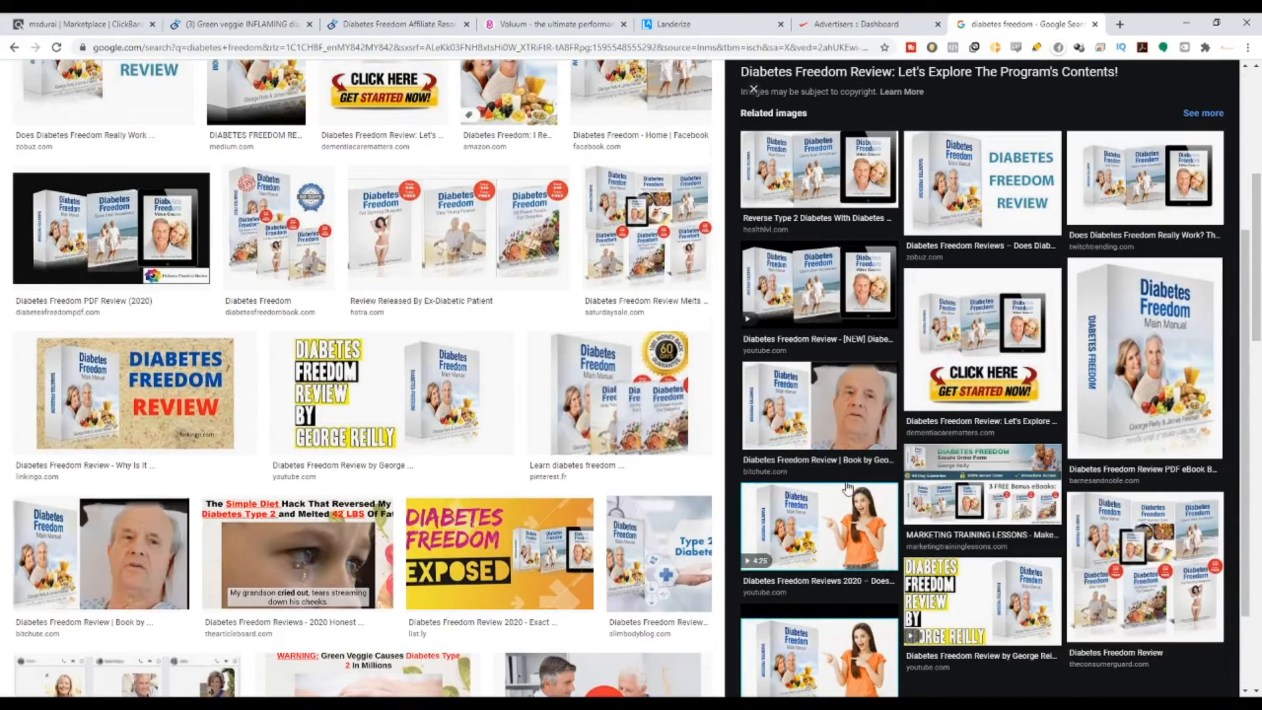
{"action": "scroll", "coordinate": [329, 526], "scroll_direction": "down", "scroll_amount": 5}
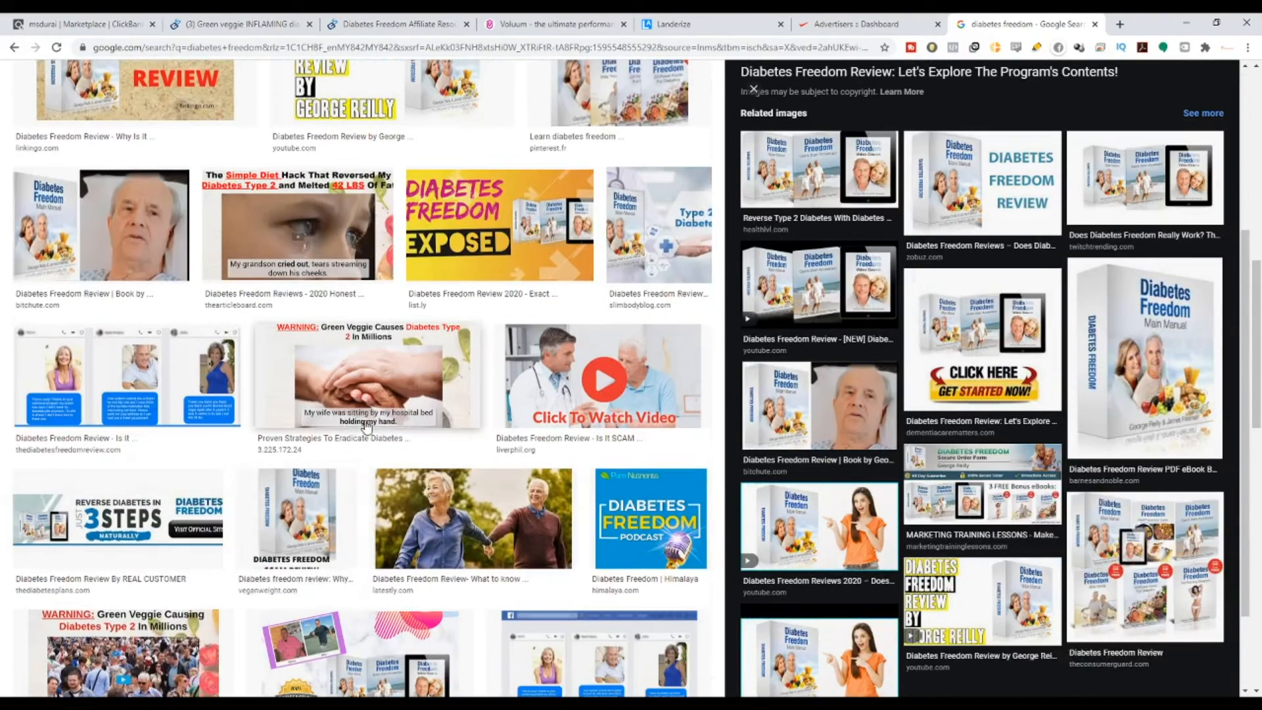
{"action": "scroll", "coordinate": [433, 303], "scroll_direction": "up", "scroll_amount": 10}
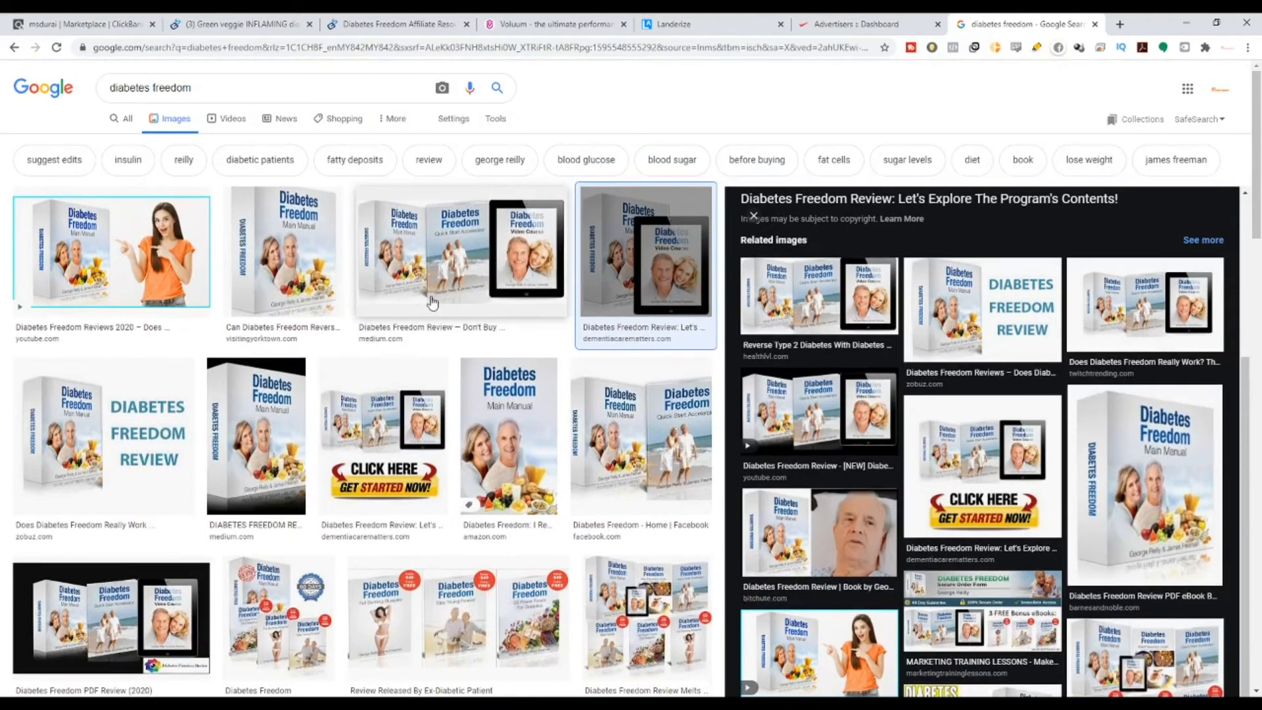
{"action": "left_click", "coordinate": [289, 250]}
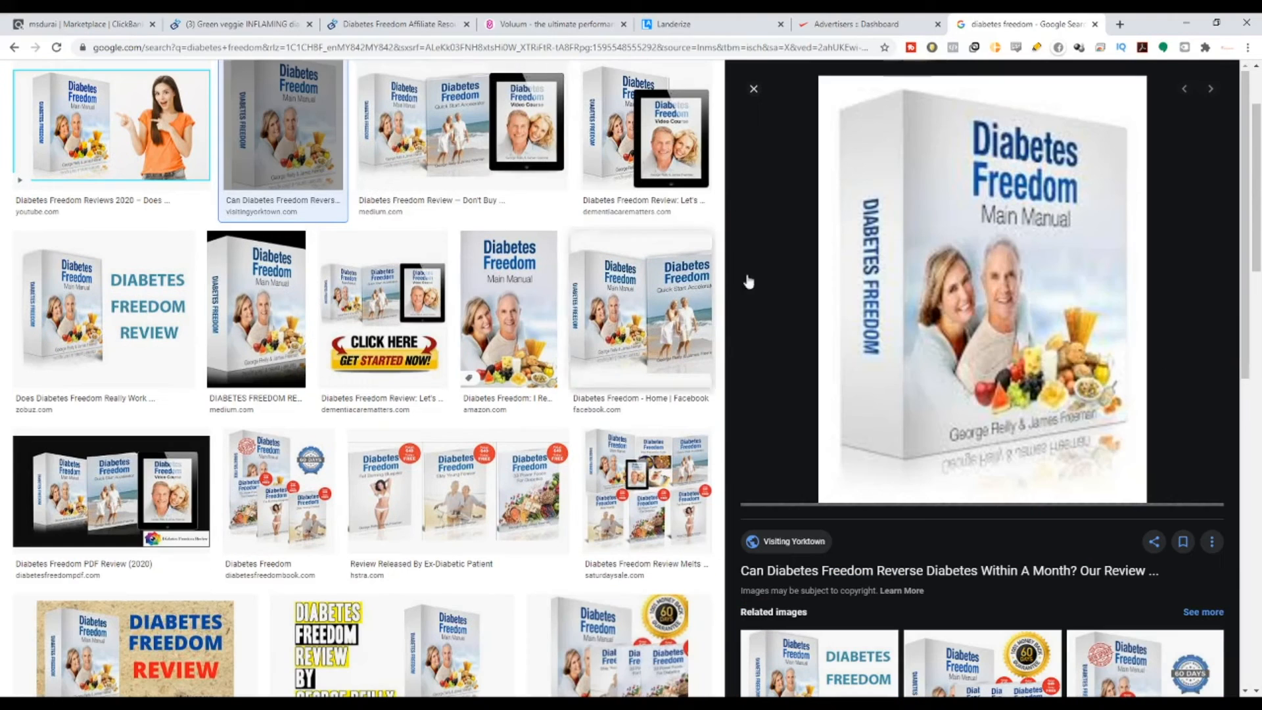
{"action": "scroll", "coordinate": [896, 521], "scroll_direction": "down", "scroll_amount": 3}
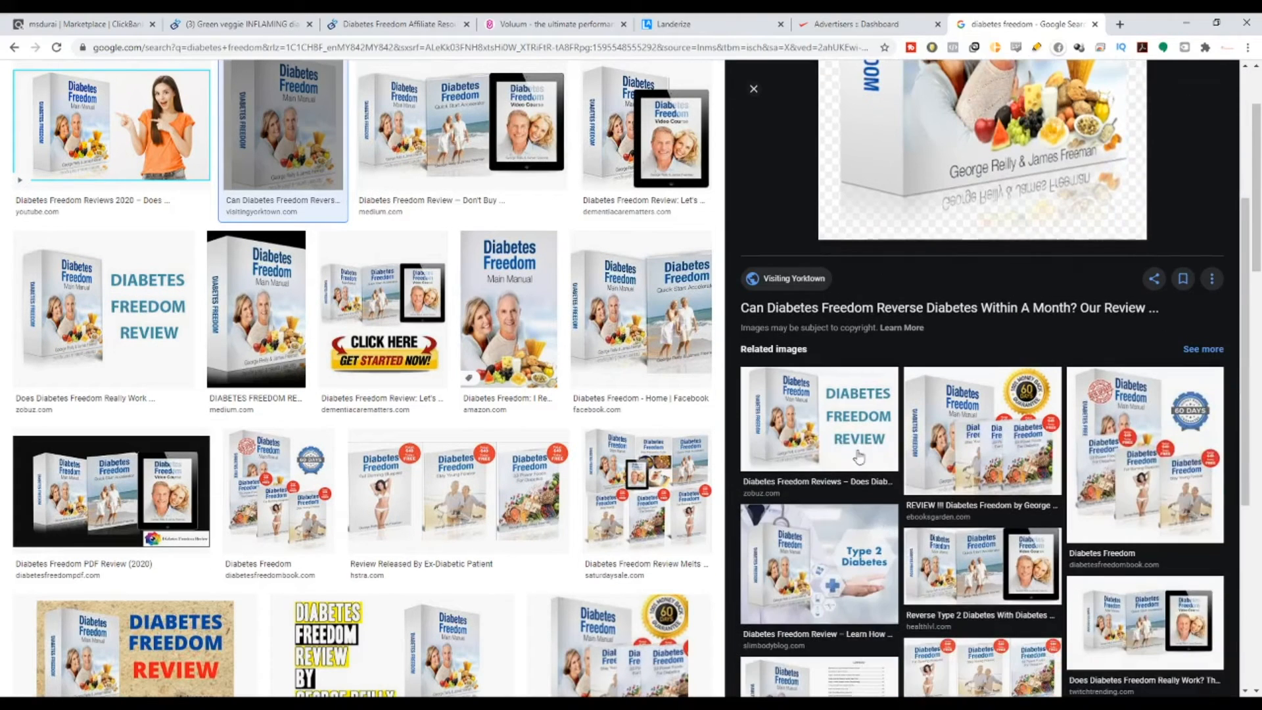
{"action": "scroll", "coordinate": [859, 239], "scroll_direction": "up", "scroll_amount": 3}
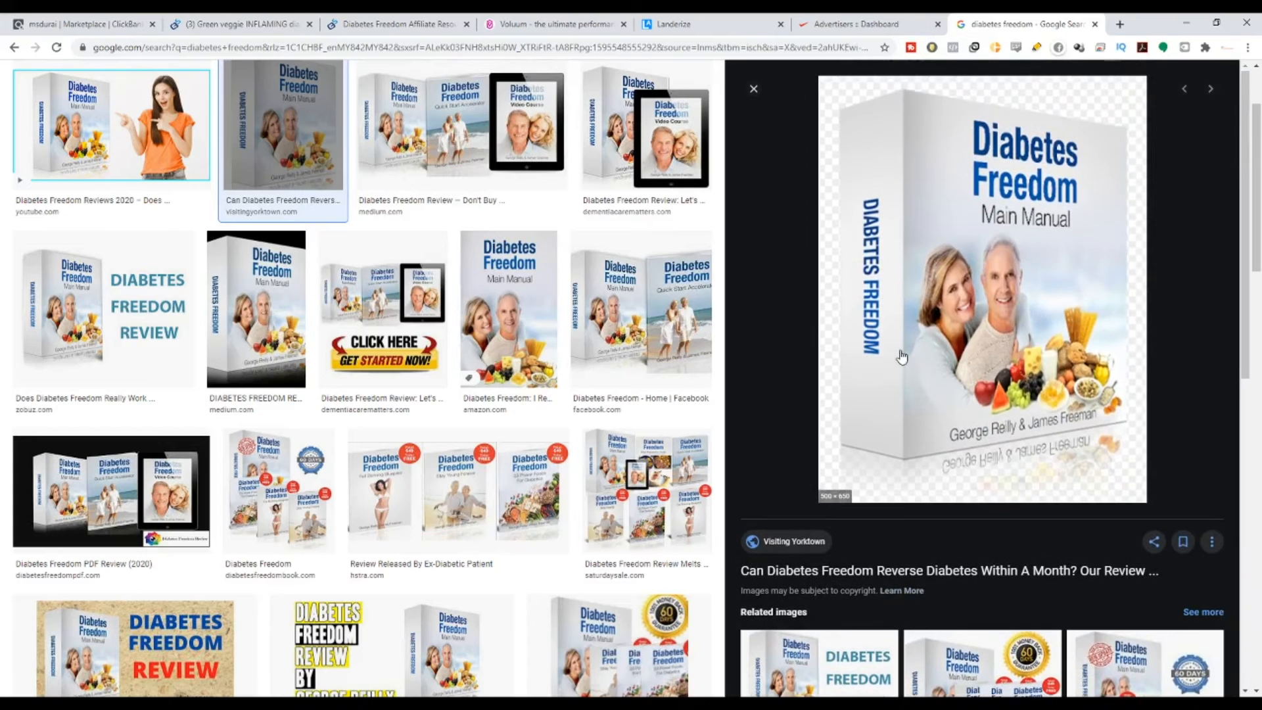
Step: Find the Barnes & Noble picture of the Diabetes Freedom Main Manual box among the related images, download it and close the preview
{"action": "left_click", "coordinate": [564, 158]}
{"action": "left_click", "coordinate": [582, 158]}
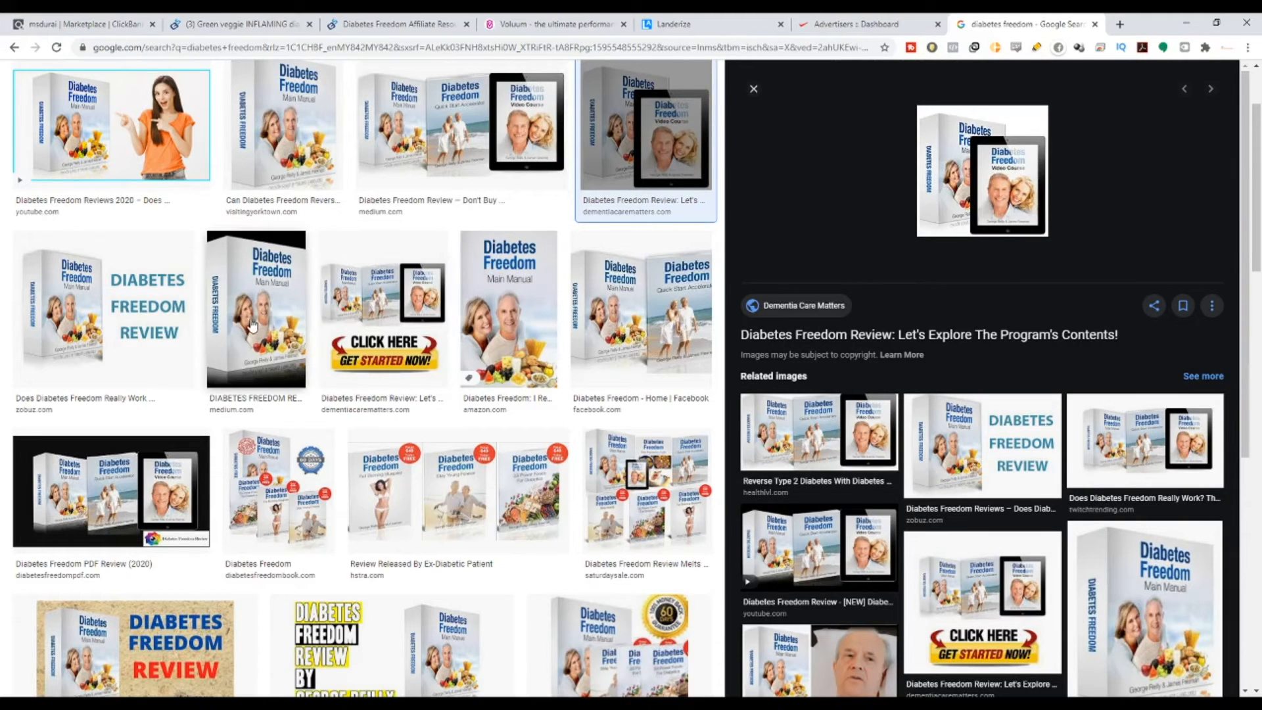
{"action": "scroll", "coordinate": [520, 401], "scroll_direction": "down", "scroll_amount": 7}
{"action": "scroll", "coordinate": [1163, 559], "scroll_direction": "down", "scroll_amount": 3}
{"action": "left_click", "coordinate": [1177, 439]}
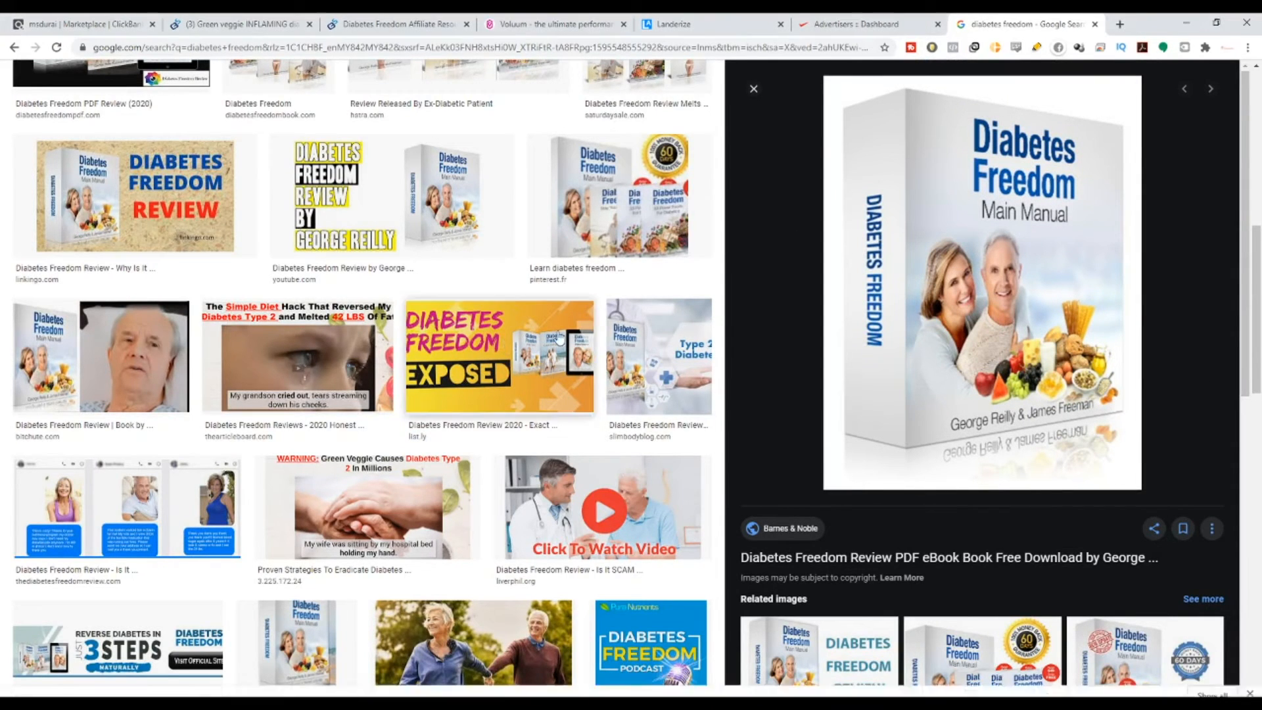
{"action": "scroll", "coordinate": [506, 347], "scroll_direction": "up", "scroll_amount": 8}
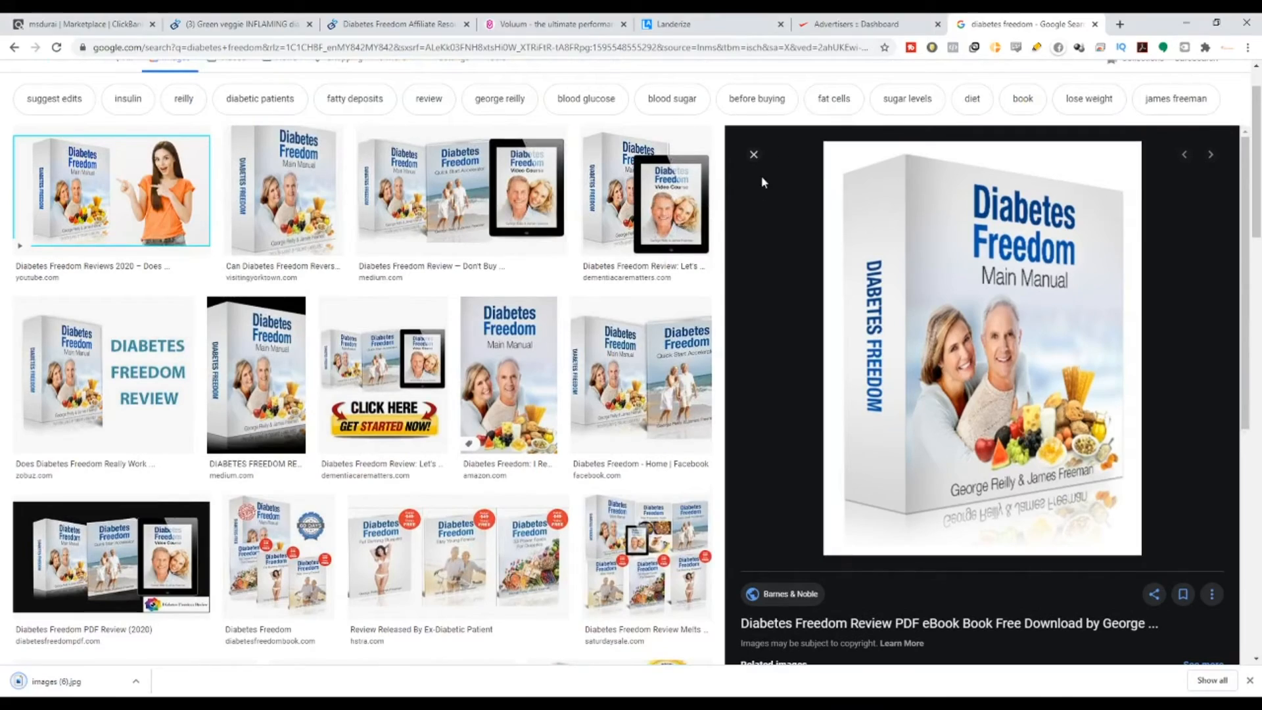
{"action": "left_click", "coordinate": [754, 157]}
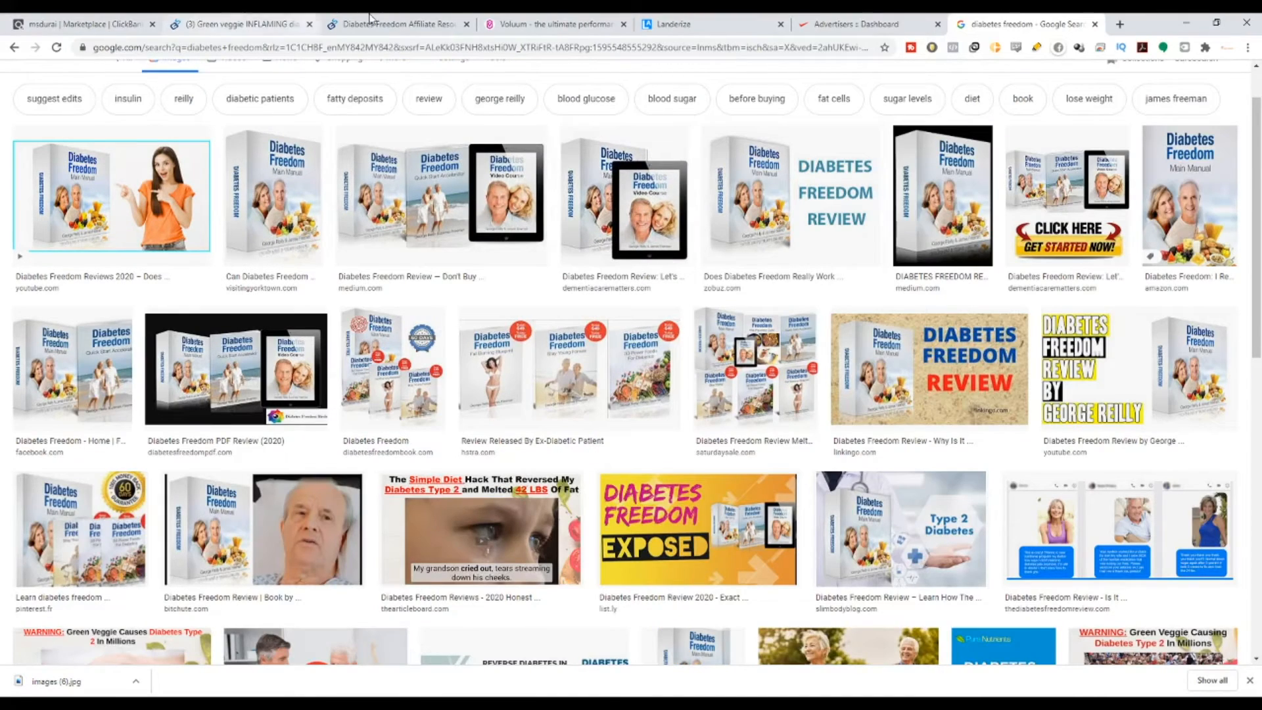
Step: Download the LatestLY photo of the older couple holding hands outdoors from the Diabetes Freedom image results
{"action": "left_click", "coordinate": [680, 24]}
{"action": "left_click", "coordinate": [1026, 24]}
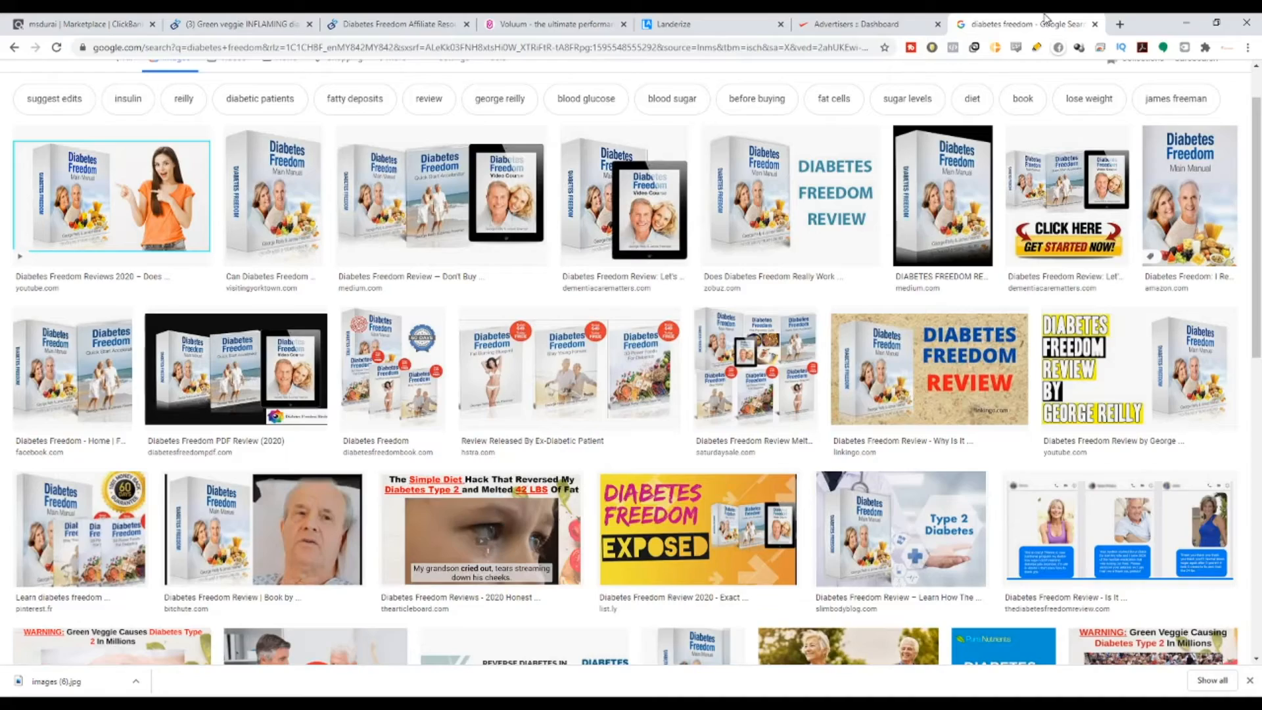
{"action": "scroll", "coordinate": [789, 447], "scroll_direction": "down", "scroll_amount": 5}
{"action": "scroll", "coordinate": [789, 447], "scroll_direction": "down", "scroll_amount": 1}
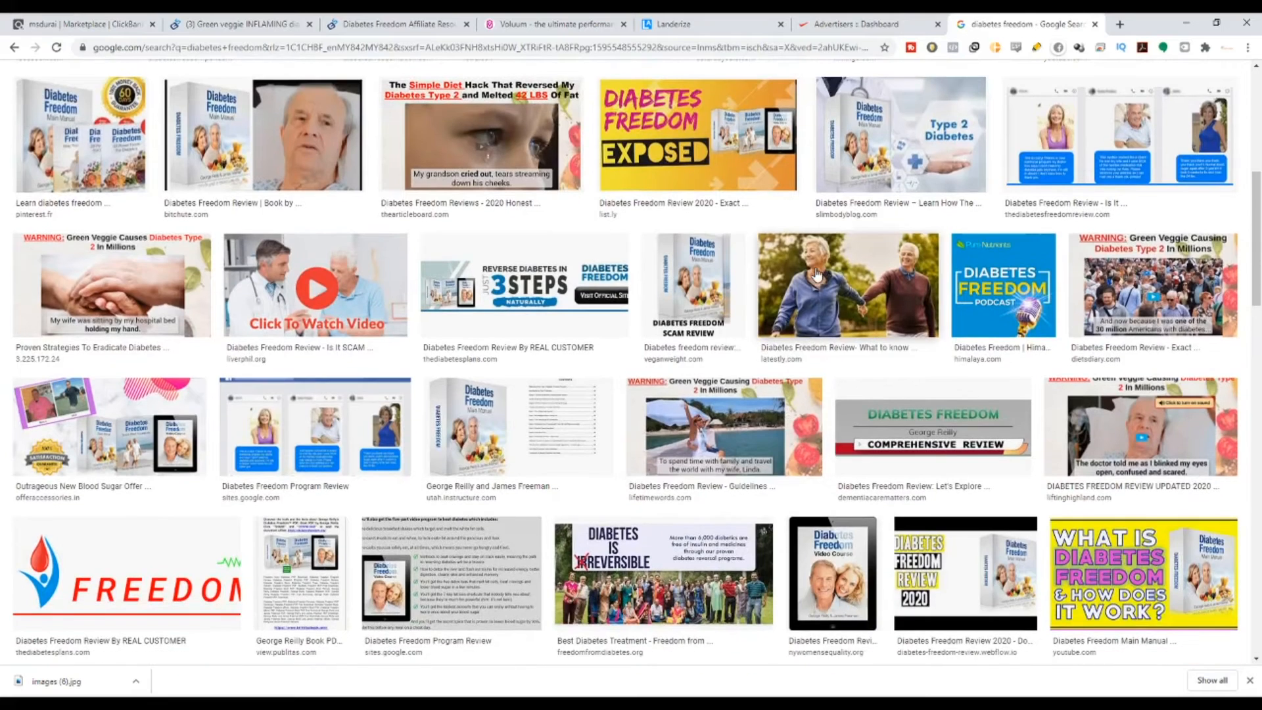
{"action": "left_click", "coordinate": [848, 289]}
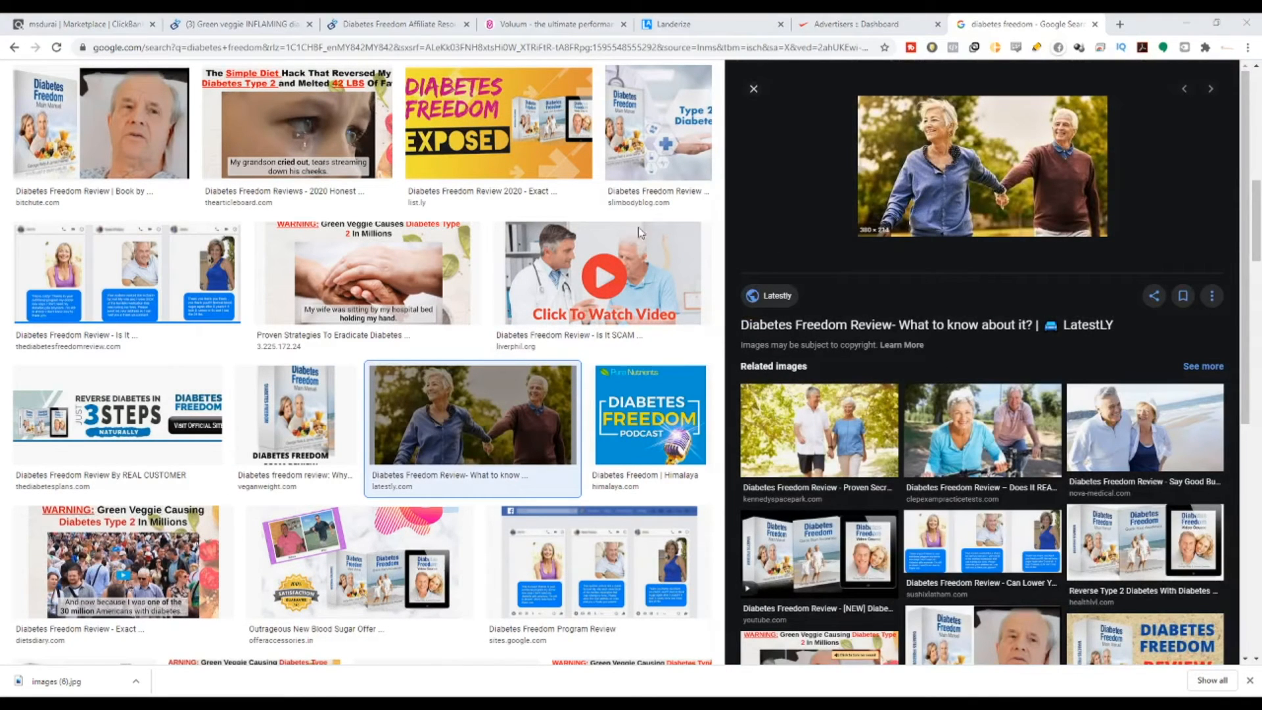
{"action": "left_click", "coordinate": [533, 352]}
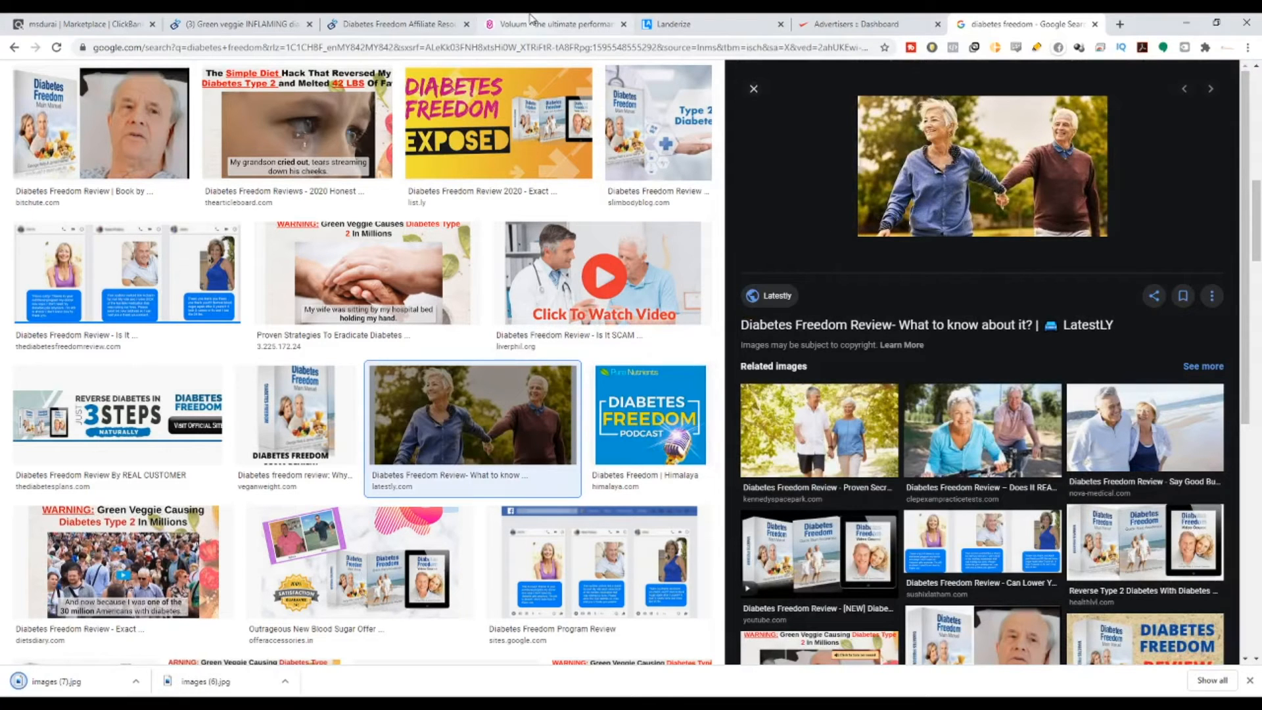
Step: Download the A Word With Traci image of the doctor captioned "Sir, you fell into a diabetic coma" from the image results
{"action": "scroll", "coordinate": [304, 367], "scroll_direction": "down", "scroll_amount": 5}
{"action": "scroll", "coordinate": [305, 367], "scroll_direction": "down", "scroll_amount": 8}
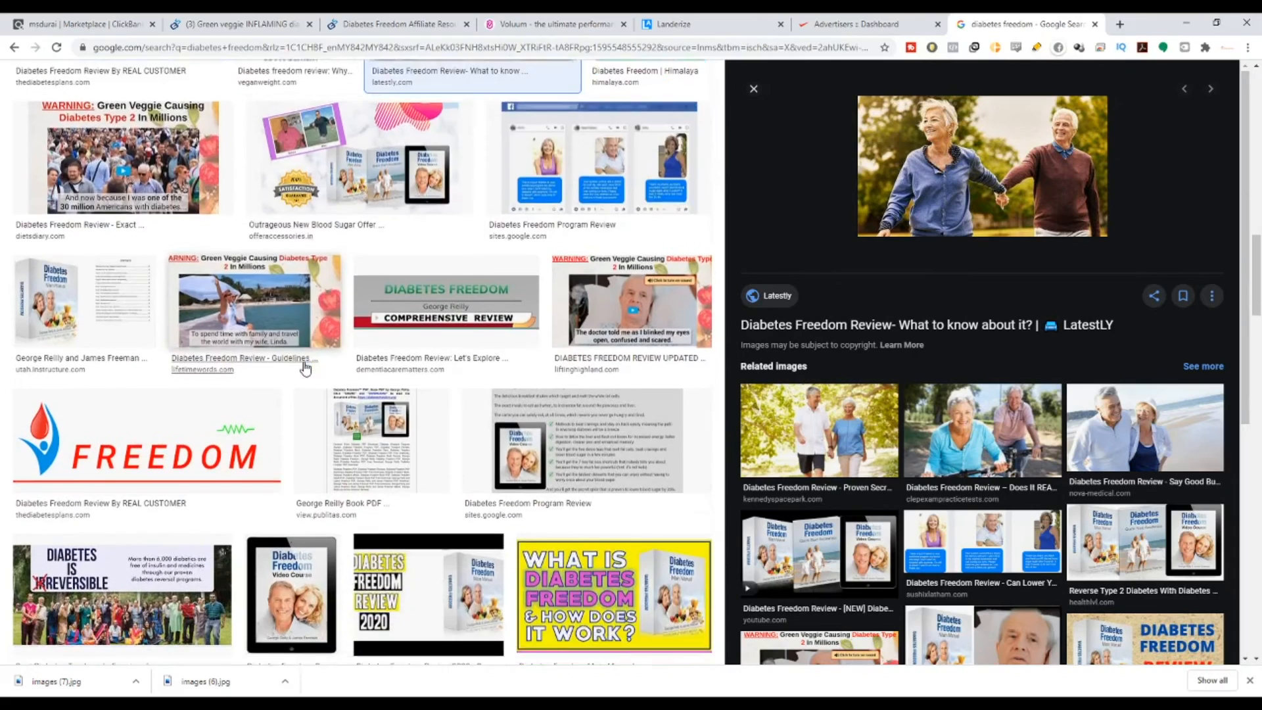
{"action": "scroll", "coordinate": [331, 409], "scroll_direction": "down", "scroll_amount": 2}
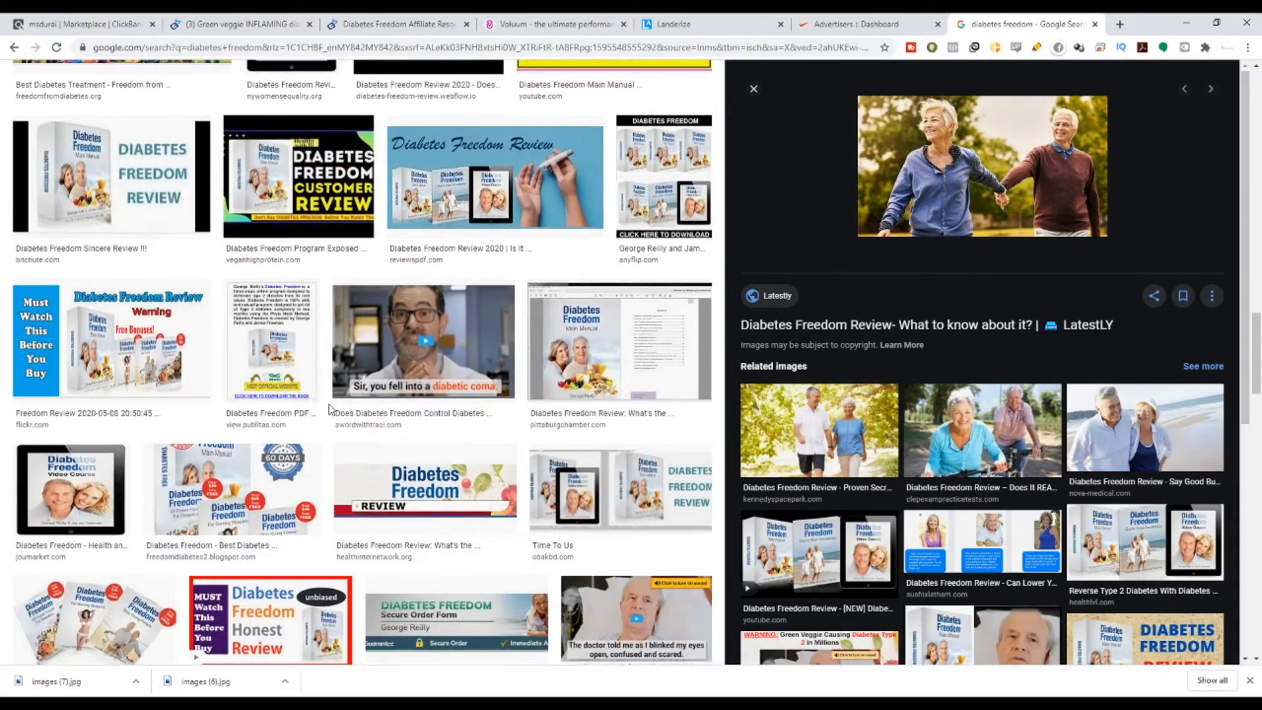
{"action": "left_click", "coordinate": [449, 378]}
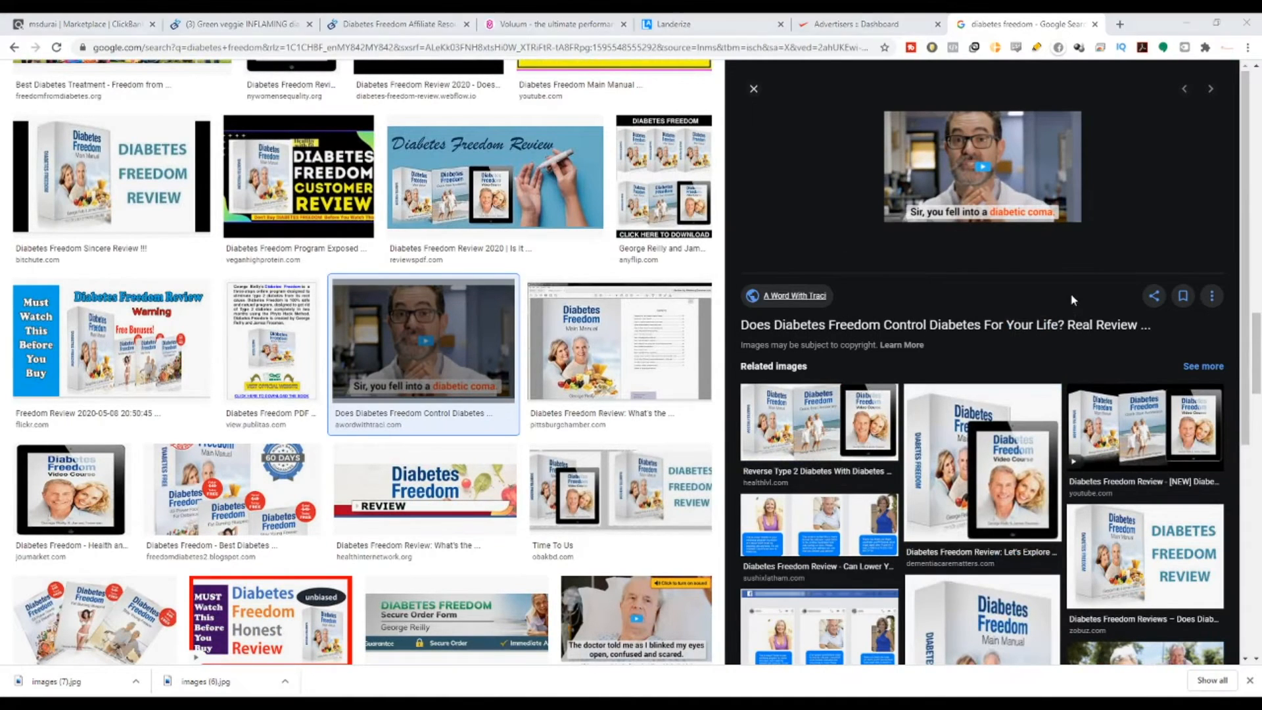
{"action": "left_click", "coordinate": [507, 355]}
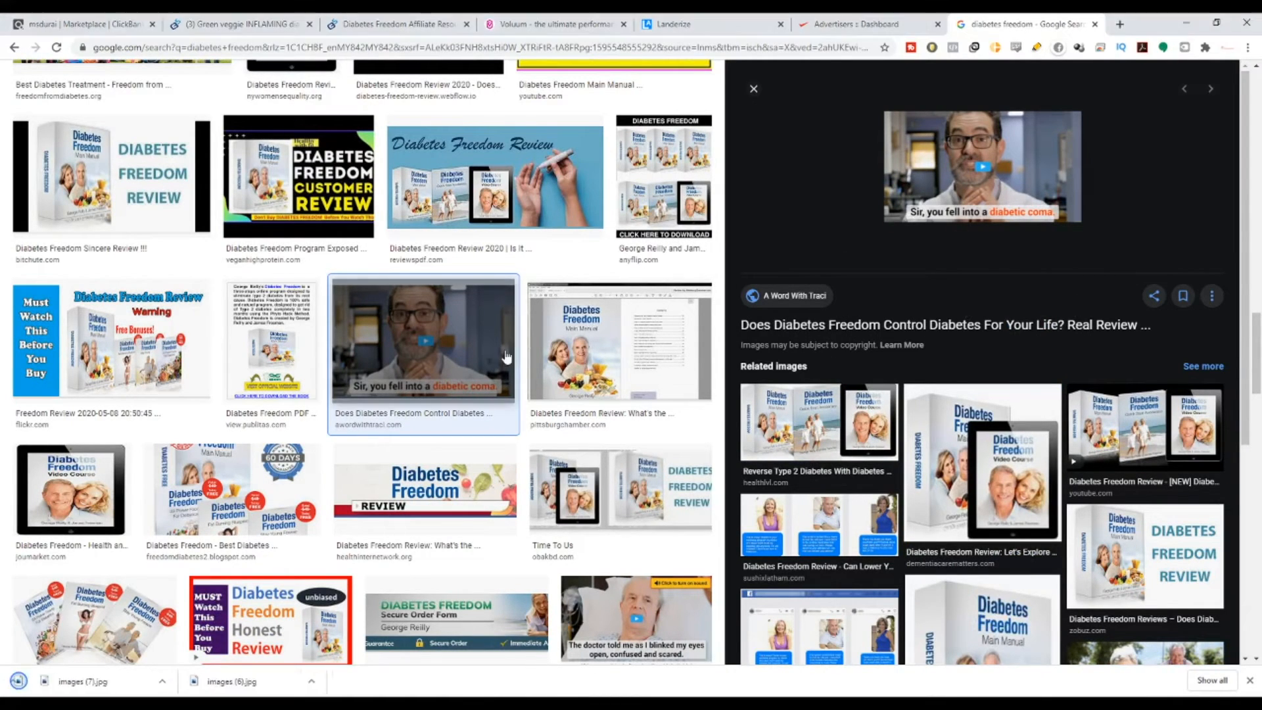
Step: Switch to the Landerize editor, clear the element search filter and replace the header image with images (6).jpg
{"action": "left_click", "coordinate": [746, 24]}
{"action": "scroll", "coordinate": [831, 424], "scroll_direction": "up", "scroll_amount": 15}
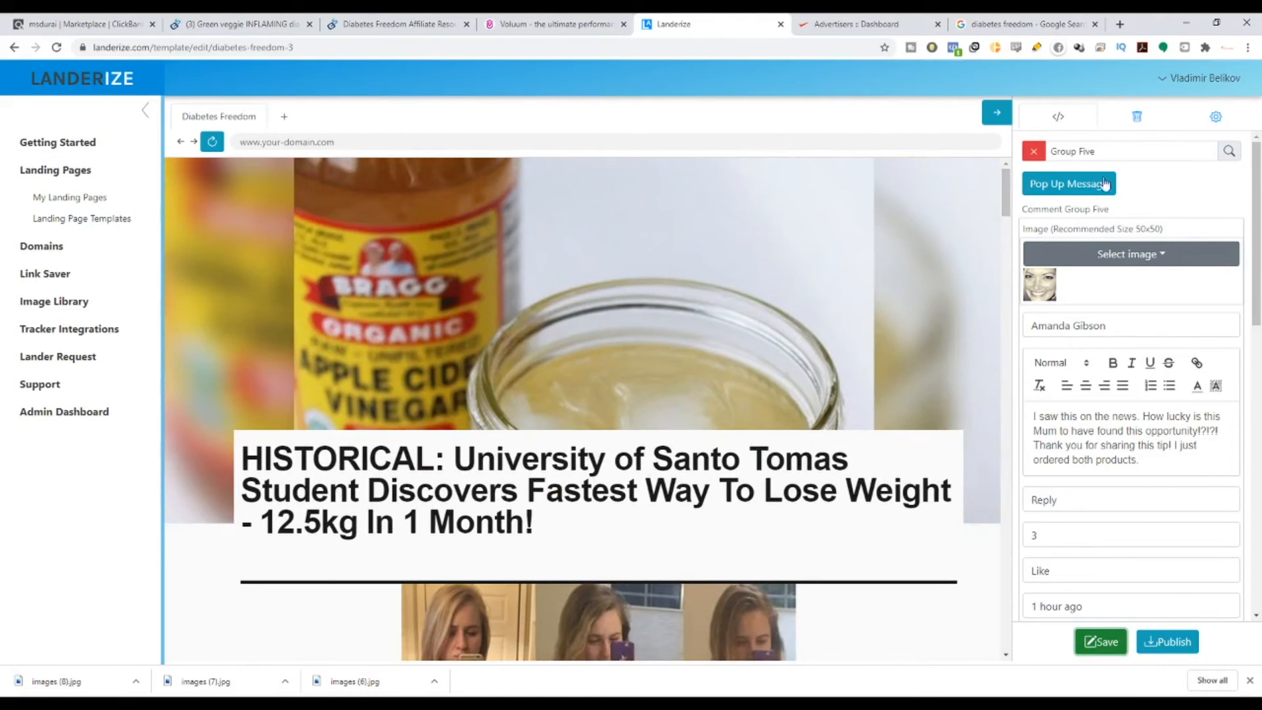
{"action": "left_click", "coordinate": [1030, 154]}
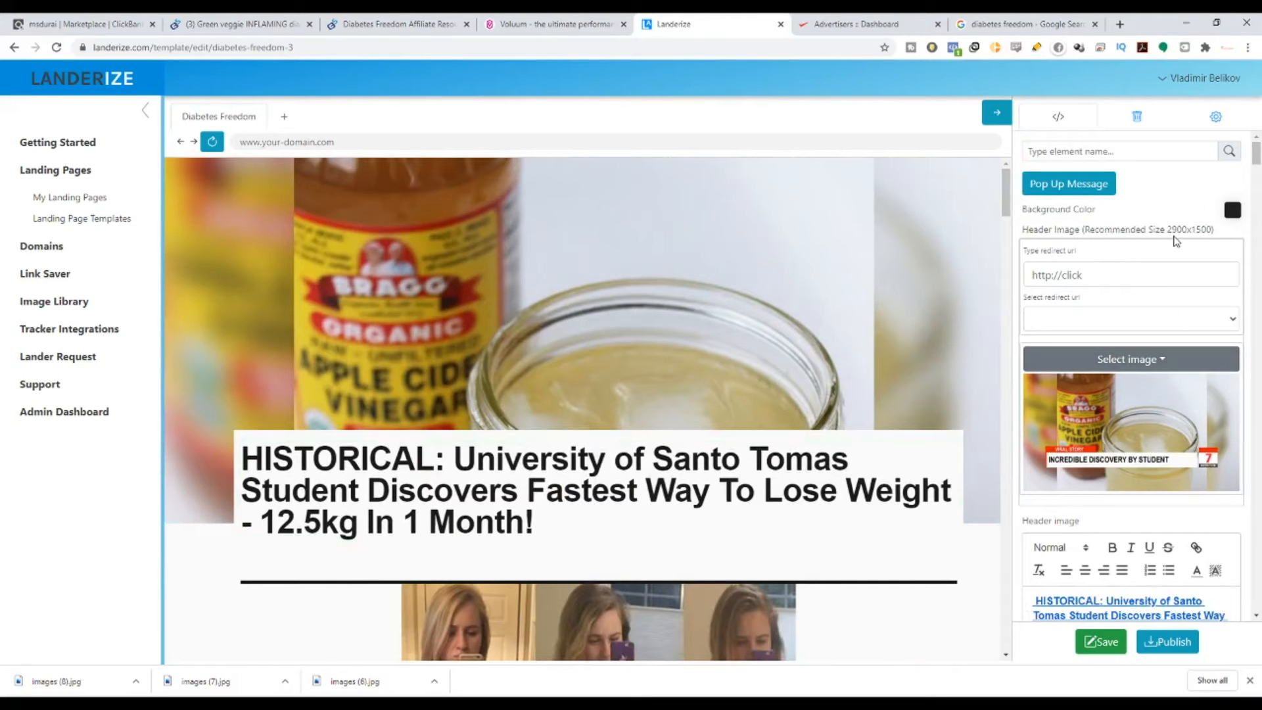
{"action": "left_click_drag", "start_coordinate": [1169, 236], "coordinate": [1207, 236]}
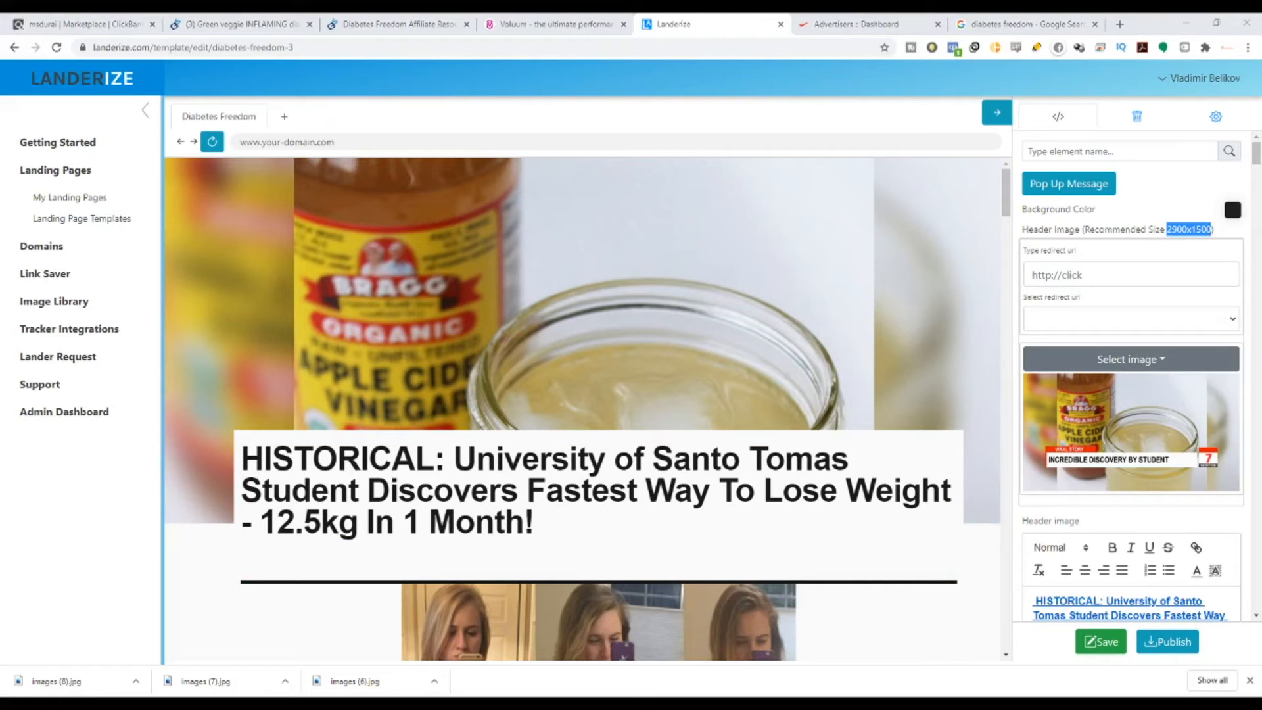
{"action": "left_click", "coordinate": [1131, 368]}
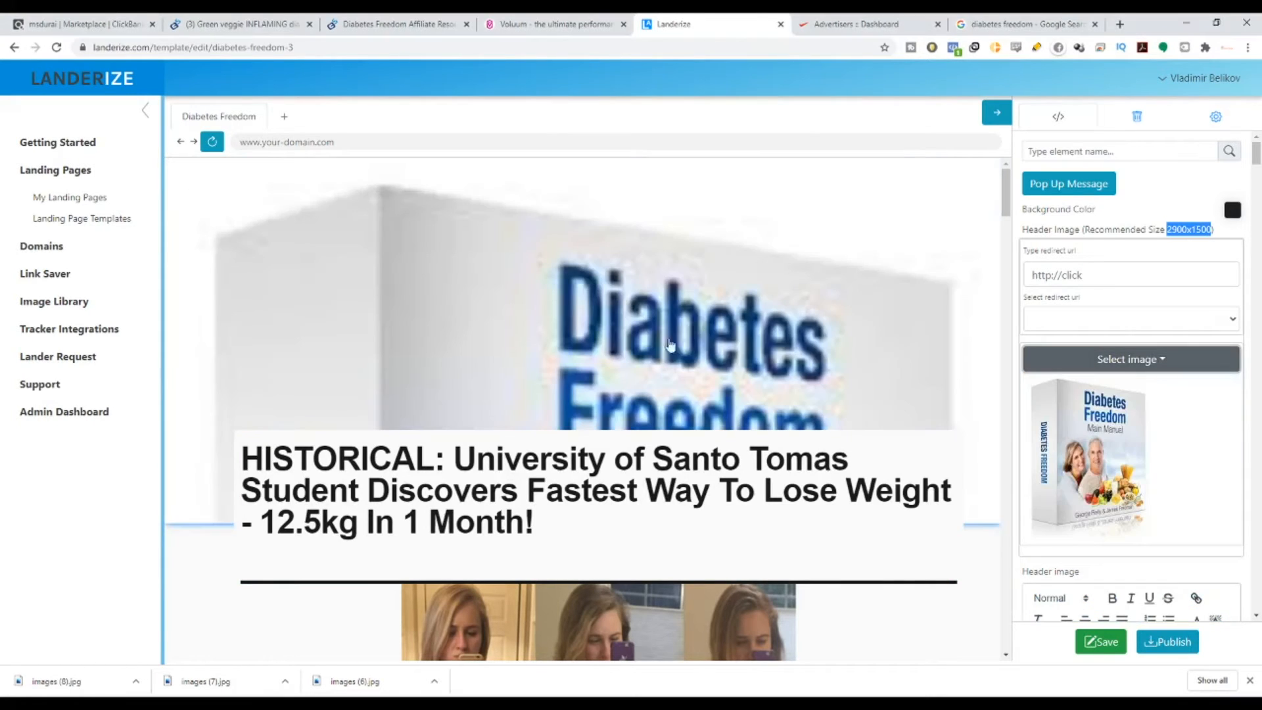
Step: Replace the landing page's header image with the downloaded photo of the older couple holding hands
{"action": "left_click", "coordinate": [1162, 360]}
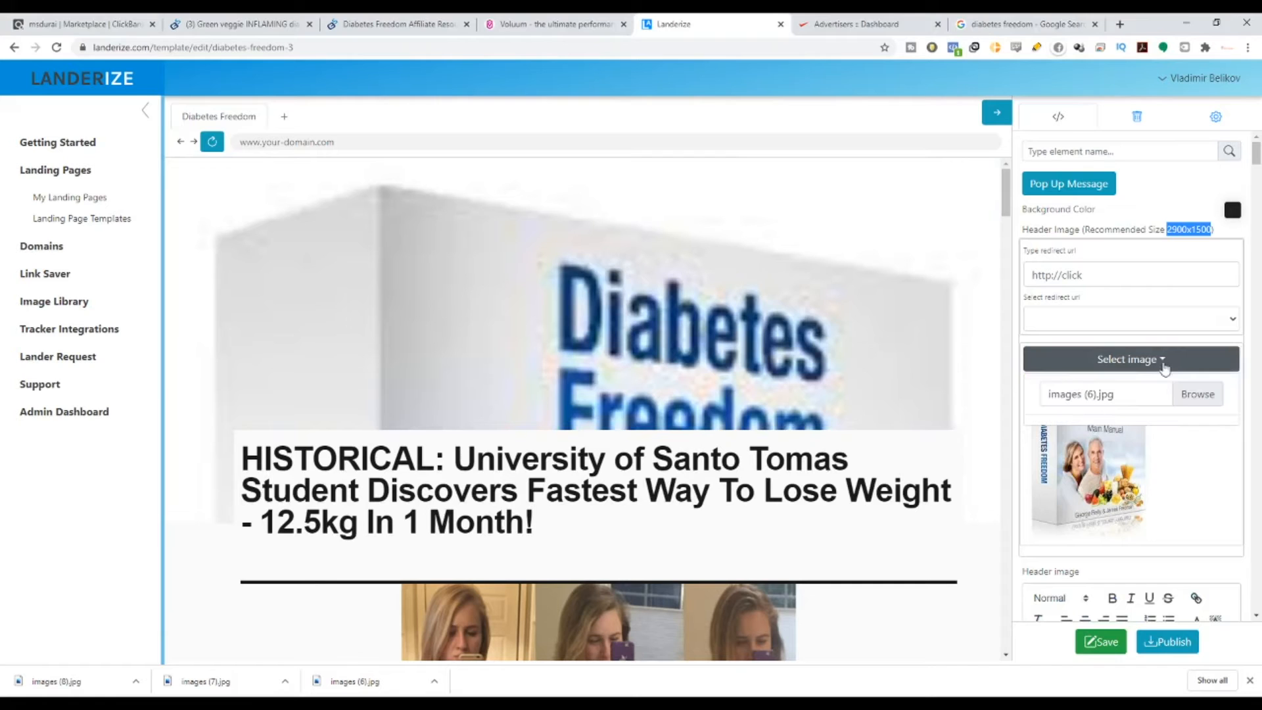
{"action": "left_click", "coordinate": [1197, 393]}
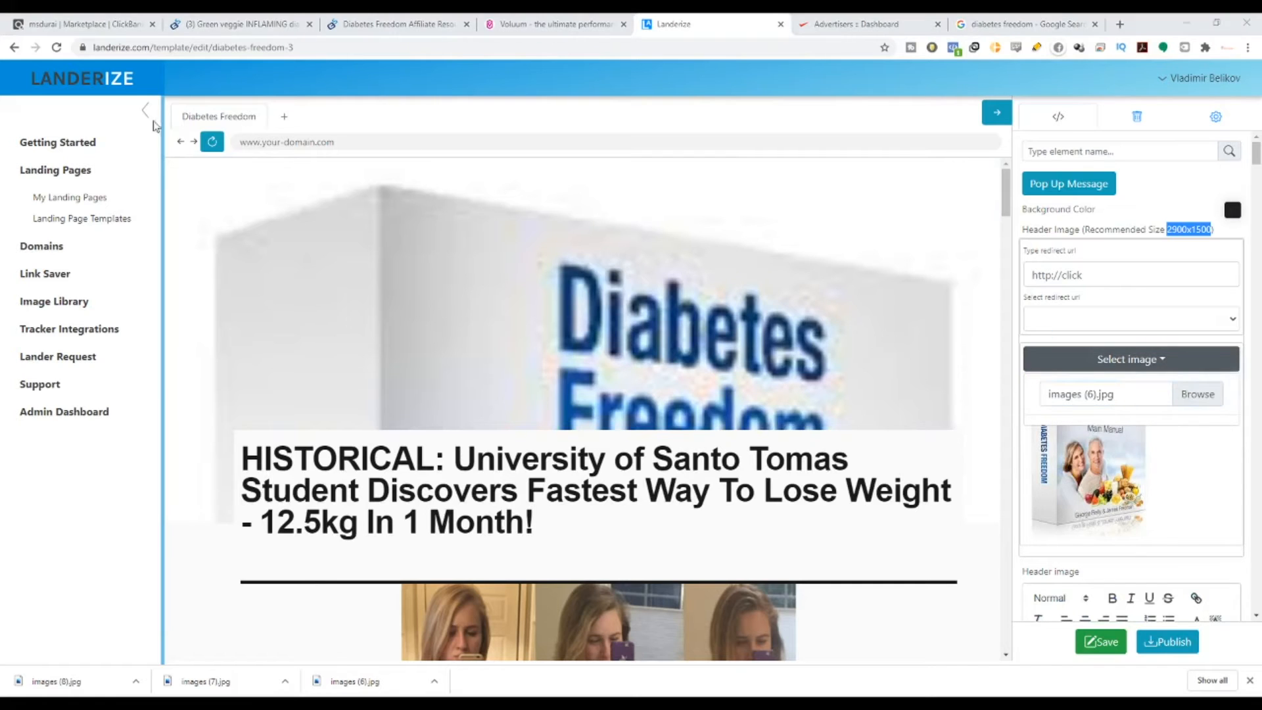
{"action": "double_click", "coordinate": [518, 350]}
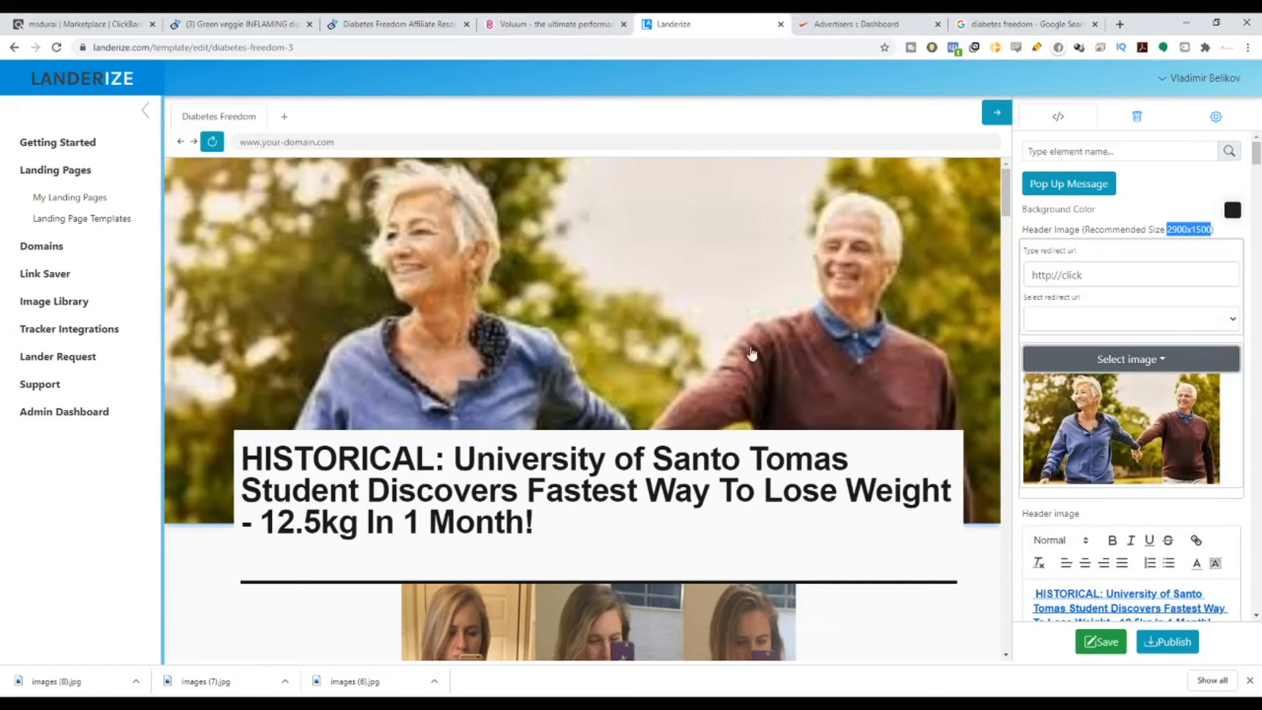
{"action": "scroll", "coordinate": [953, 427], "scroll_direction": "down", "scroll_amount": 3}
{"action": "scroll", "coordinate": [947, 447], "scroll_direction": "up", "scroll_amount": 3}
Step: Switch to Google Images, search for "diabetes freedom large size" and examine the results, previewing the Medium vegetable collage
{"action": "left_click", "coordinate": [1009, 21]}
{"action": "scroll", "coordinate": [360, 212], "scroll_direction": "up", "scroll_amount": 15}
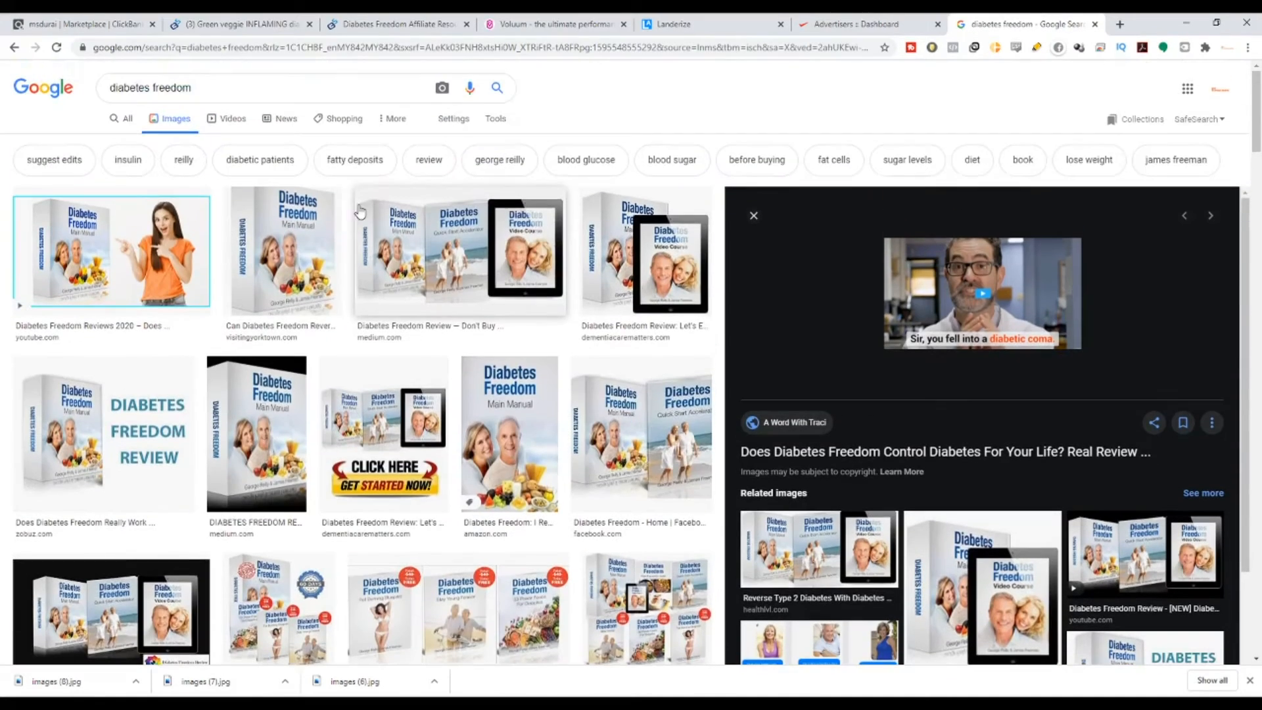
{"action": "left_click", "coordinate": [293, 91]}
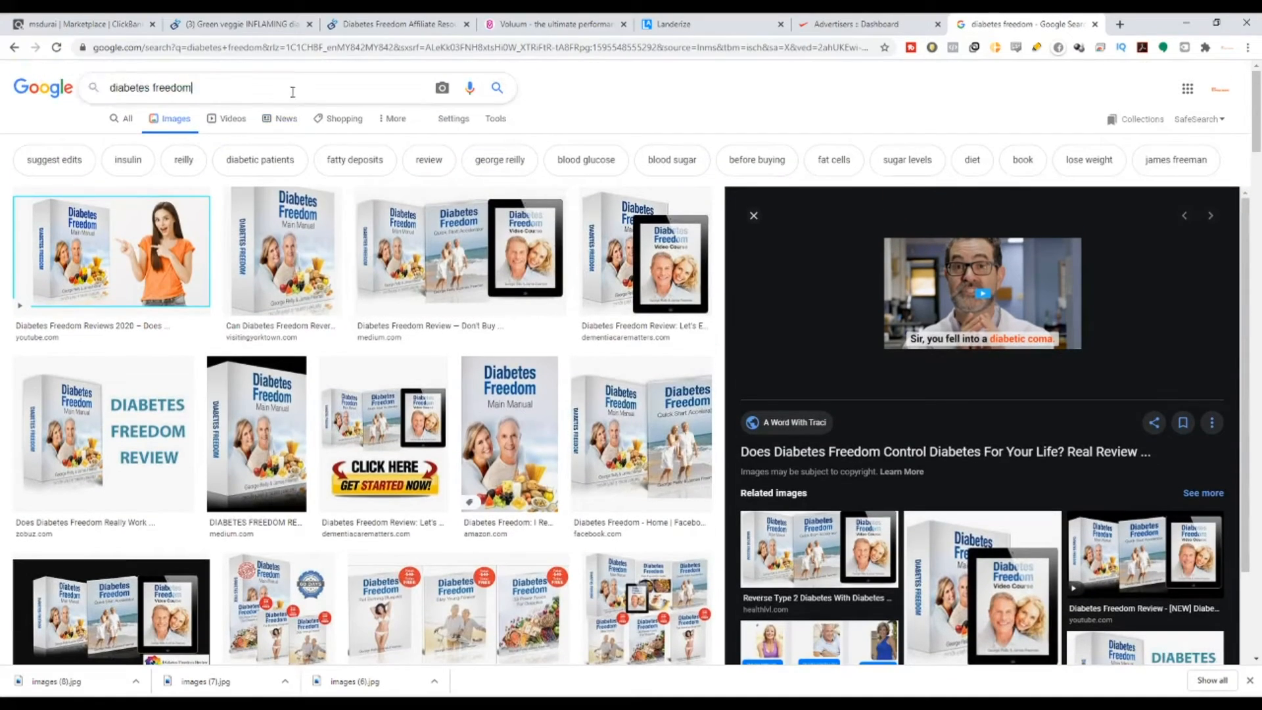
{"action": "type", "text": "large size"}
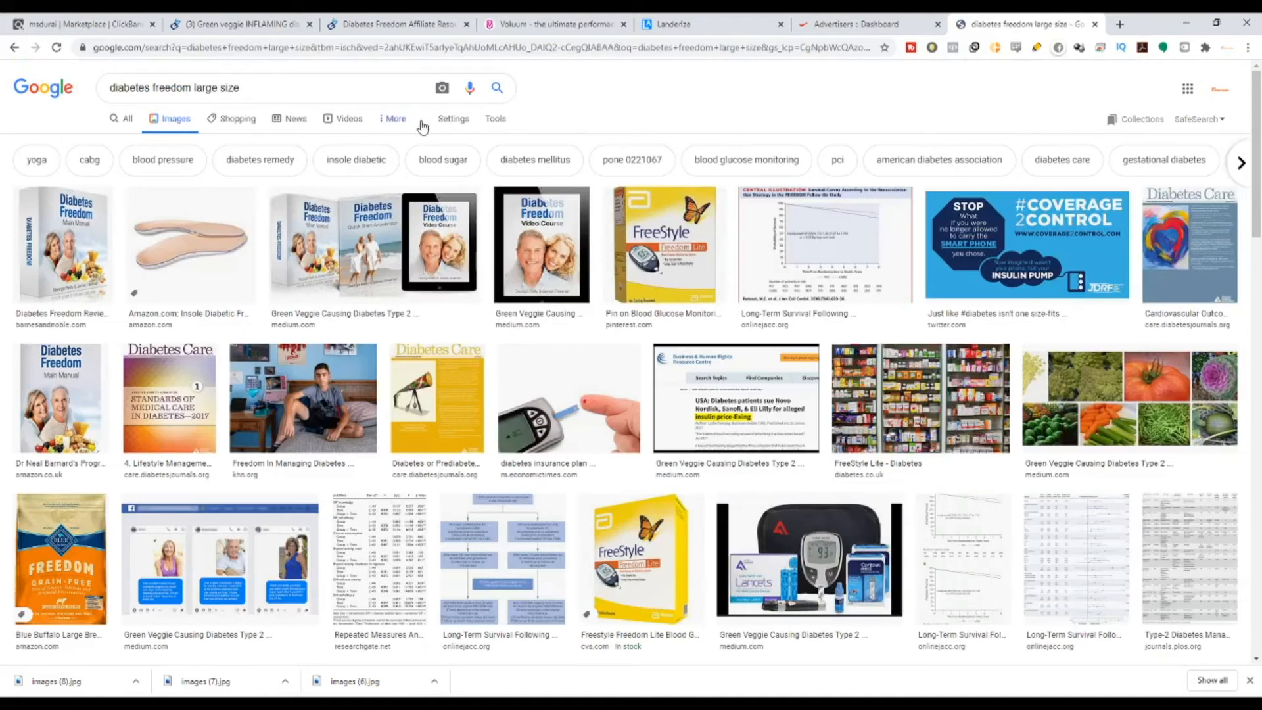
{"action": "left_click", "coordinate": [1129, 442]}
{"action": "scroll", "coordinate": [151, 288], "scroll_direction": "down", "scroll_amount": 3}
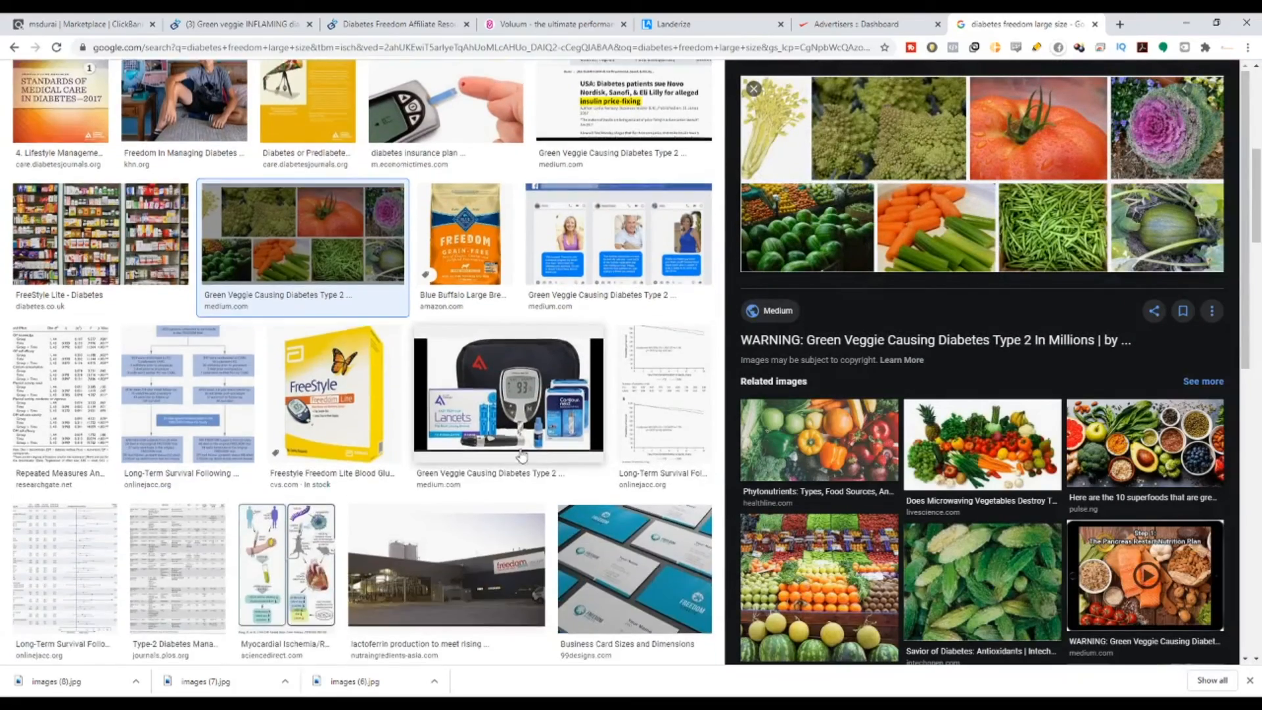
{"action": "scroll", "coordinate": [151, 287], "scroll_direction": "up", "scroll_amount": 5}
{"action": "scroll", "coordinate": [152, 287], "scroll_direction": "up", "scroll_amount": 4}
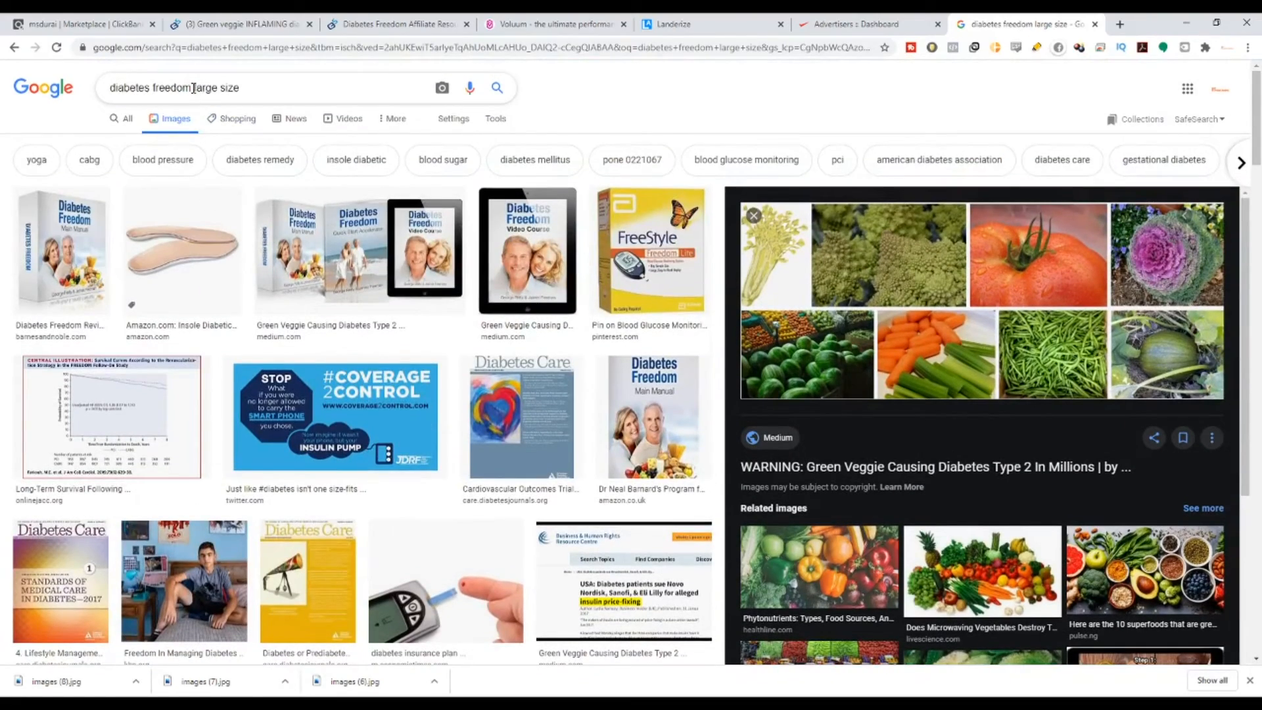
Step: Search Google Images for "old couple large size" and examine the results for a suitable header photo
{"action": "scroll", "coordinate": [251, 229], "scroll_direction": "down", "scroll_amount": 10}
{"action": "scroll", "coordinate": [251, 229], "scroll_direction": "up", "scroll_amount": 10}
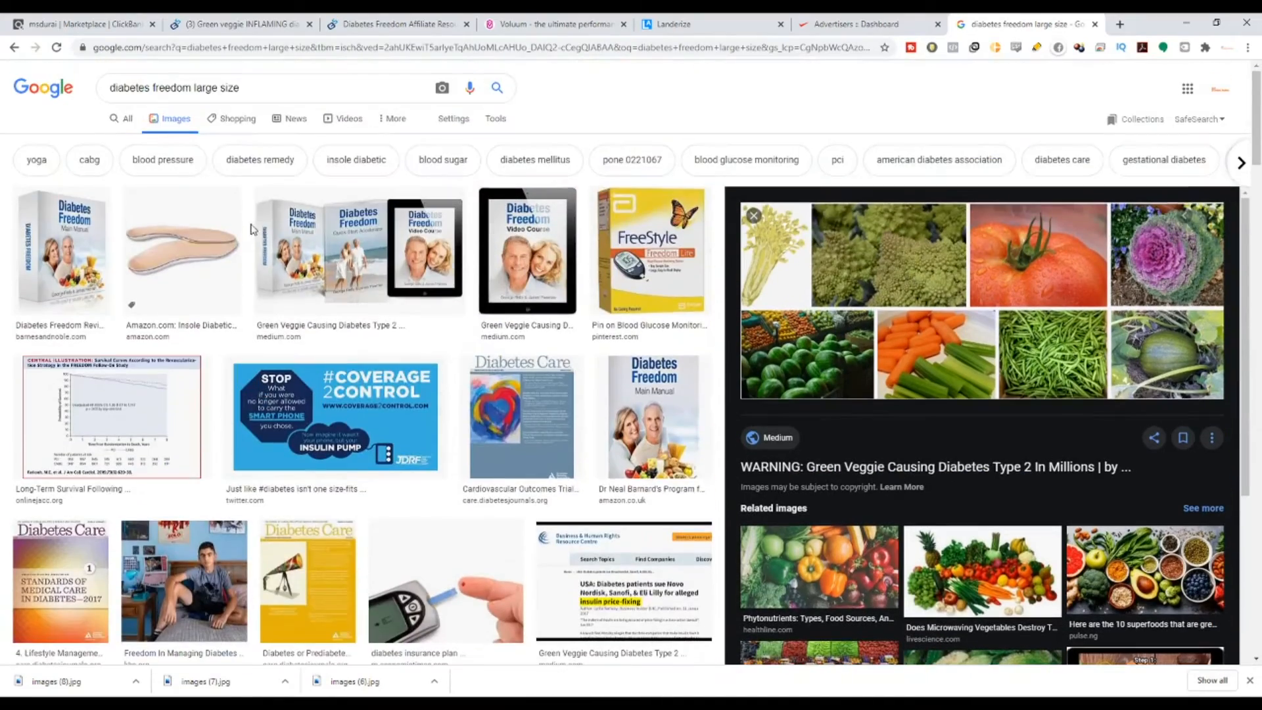
{"action": "left_click_drag", "start_coordinate": [192, 87], "coordinate": [105, 88]}
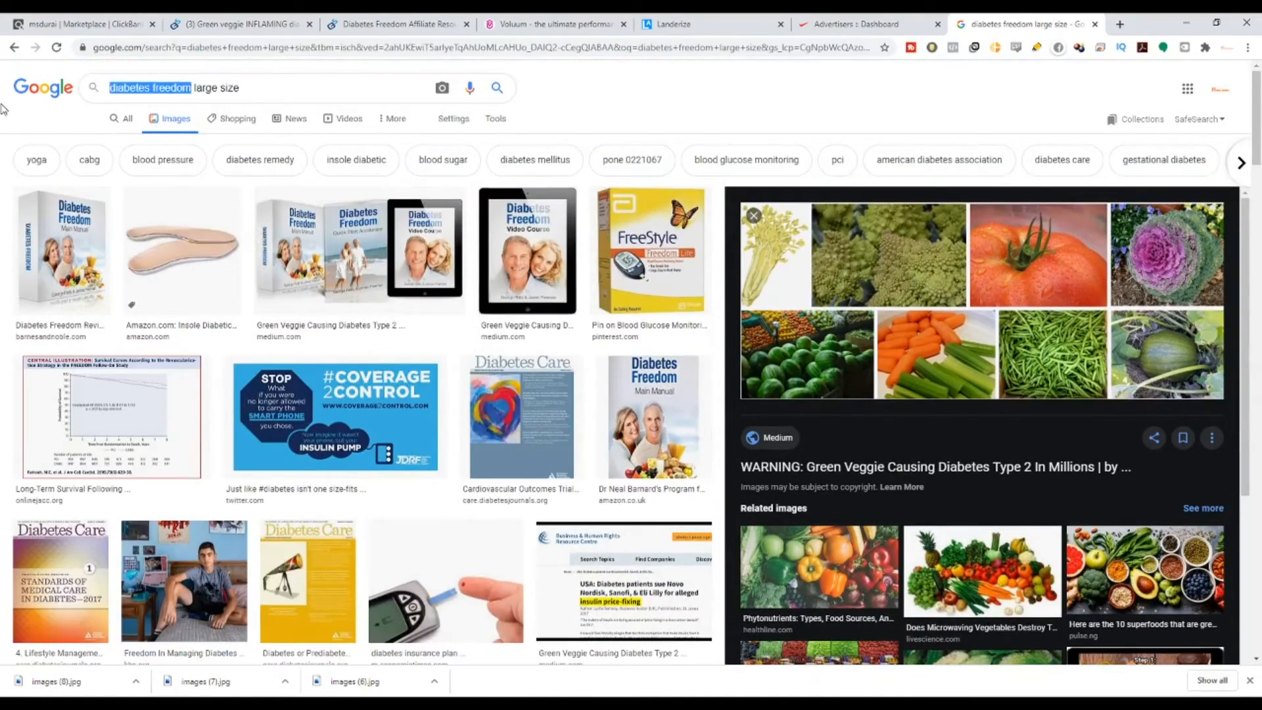
{"action": "type", "text": "old couple"}
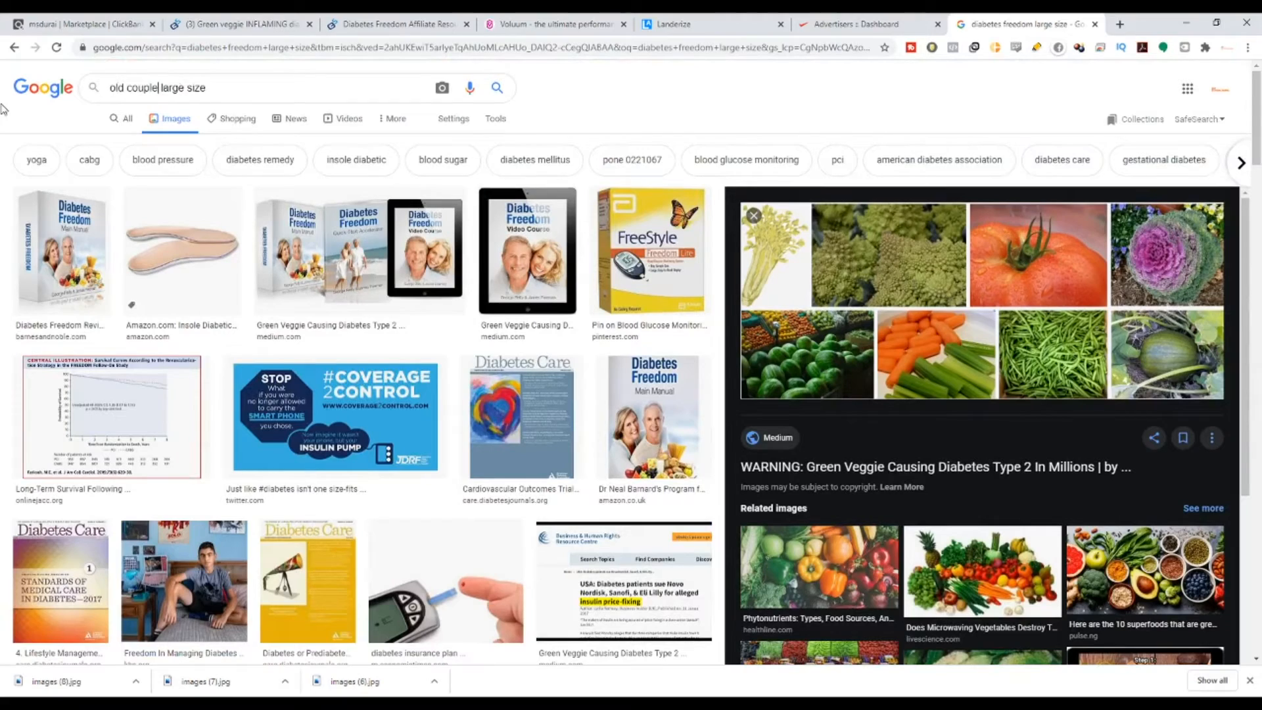
{"action": "key", "text": "Return"}
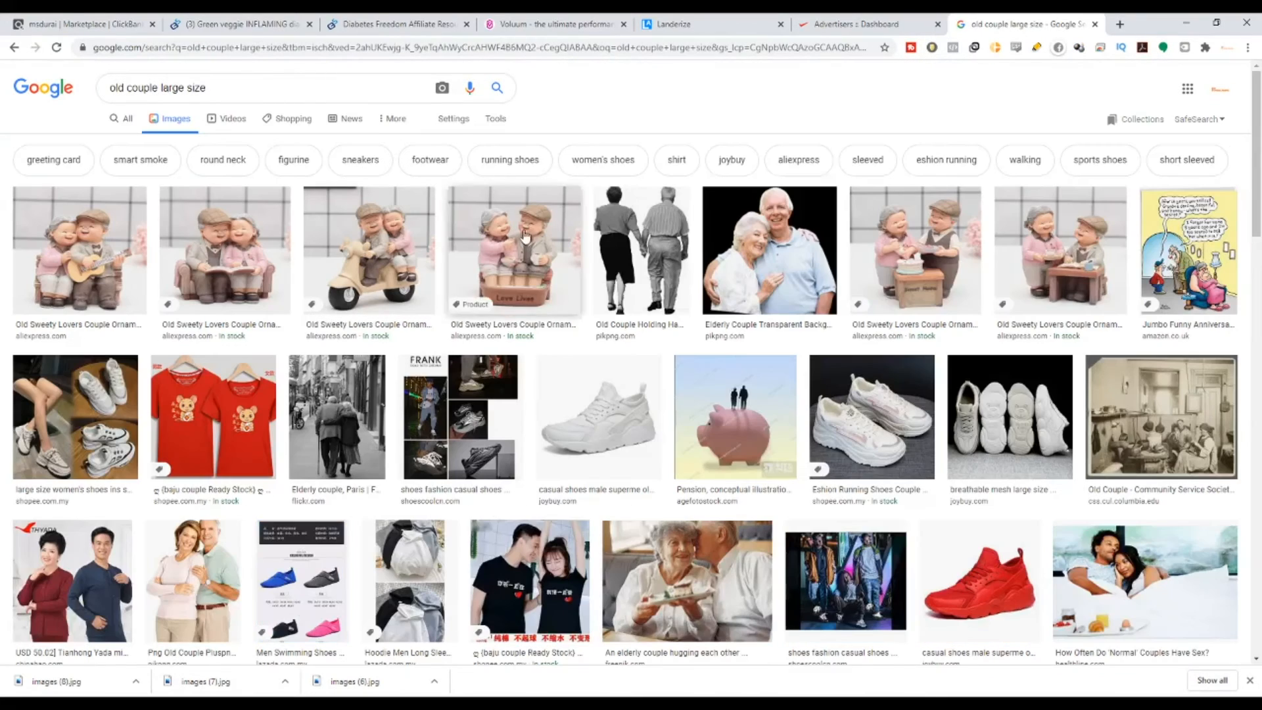
{"action": "scroll", "coordinate": [569, 455], "scroll_direction": "down", "scroll_amount": 8}
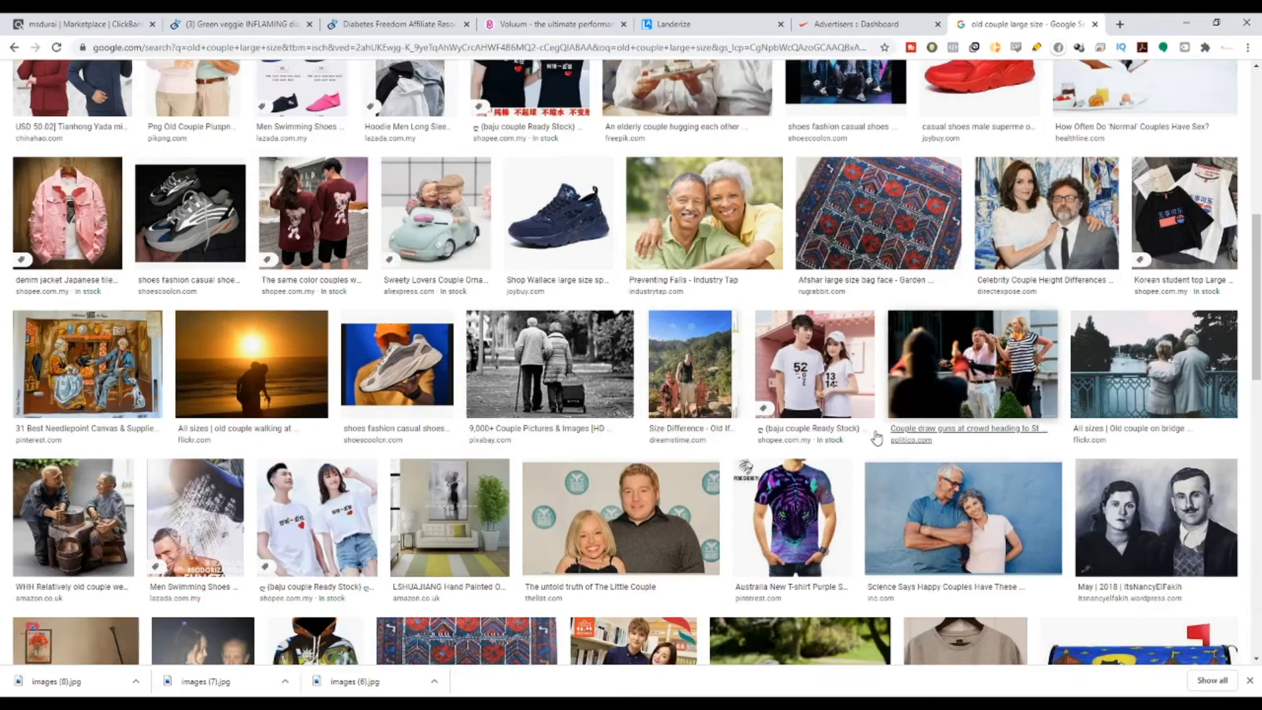
{"action": "scroll", "coordinate": [639, 409], "scroll_direction": "up", "scroll_amount": 8}
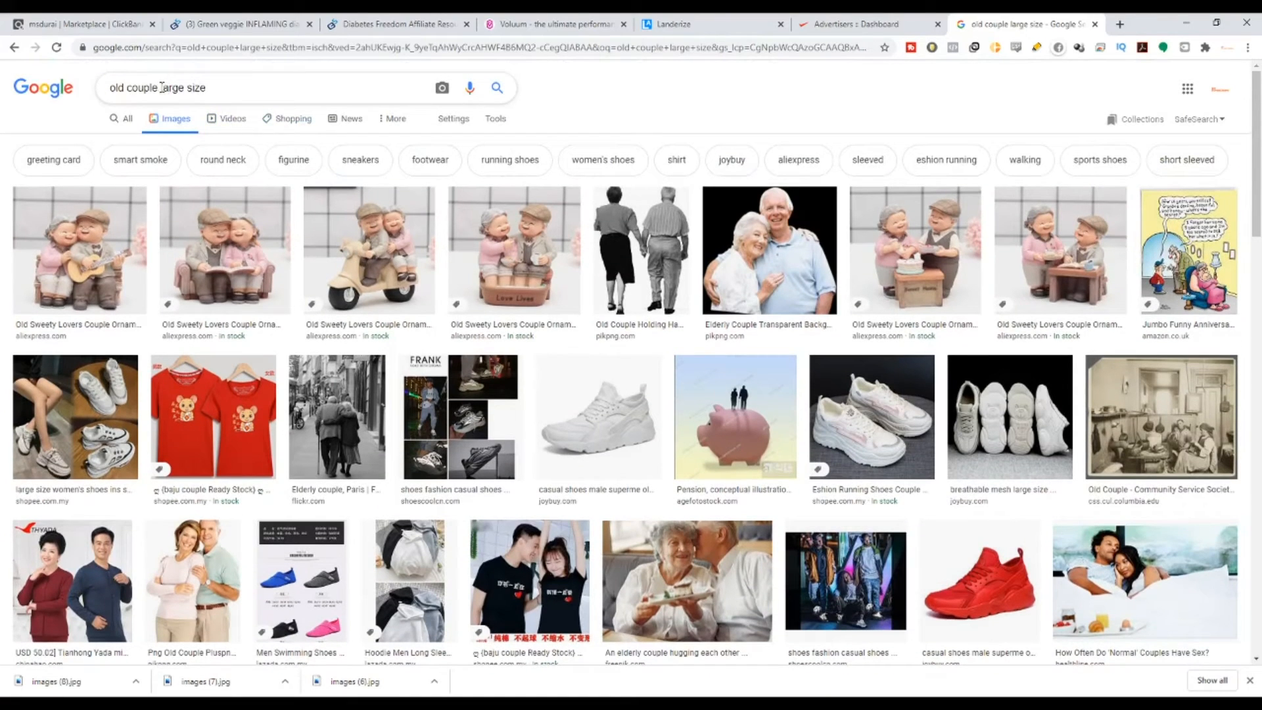
Step: Search for "healthy couple large size" and download the Inc.com photo of the older couple against a blue wall
{"action": "left_click_drag", "start_coordinate": [162, 87], "coordinate": [33, 104]}
{"action": "type", "text": "health"}
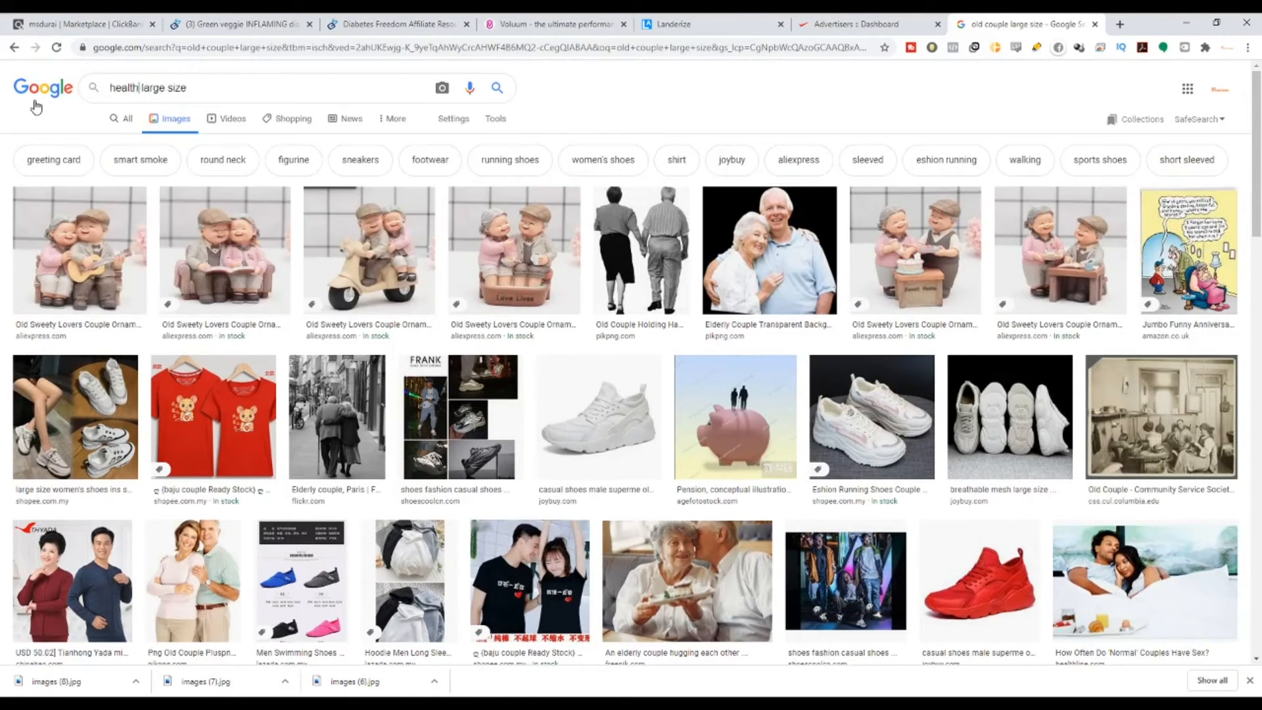
{"action": "type", "text": "y couple"}
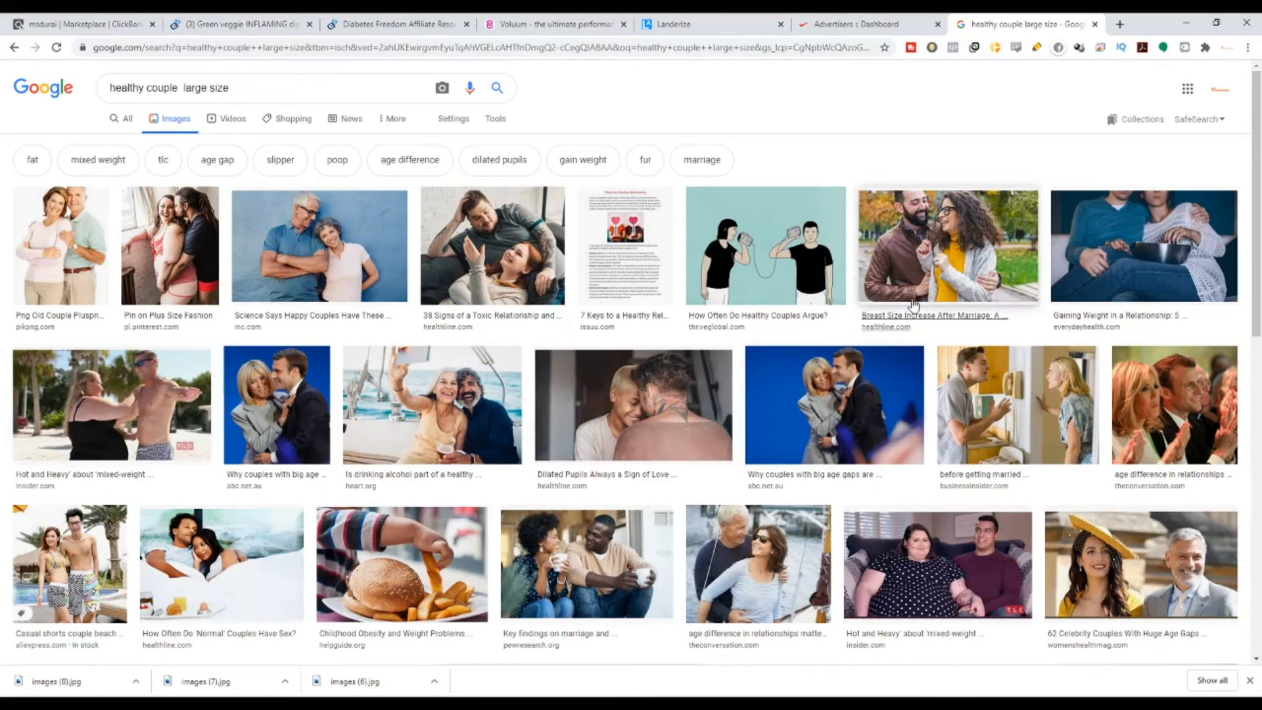
{"action": "scroll", "coordinate": [654, 510], "scroll_direction": "down", "scroll_amount": 1}
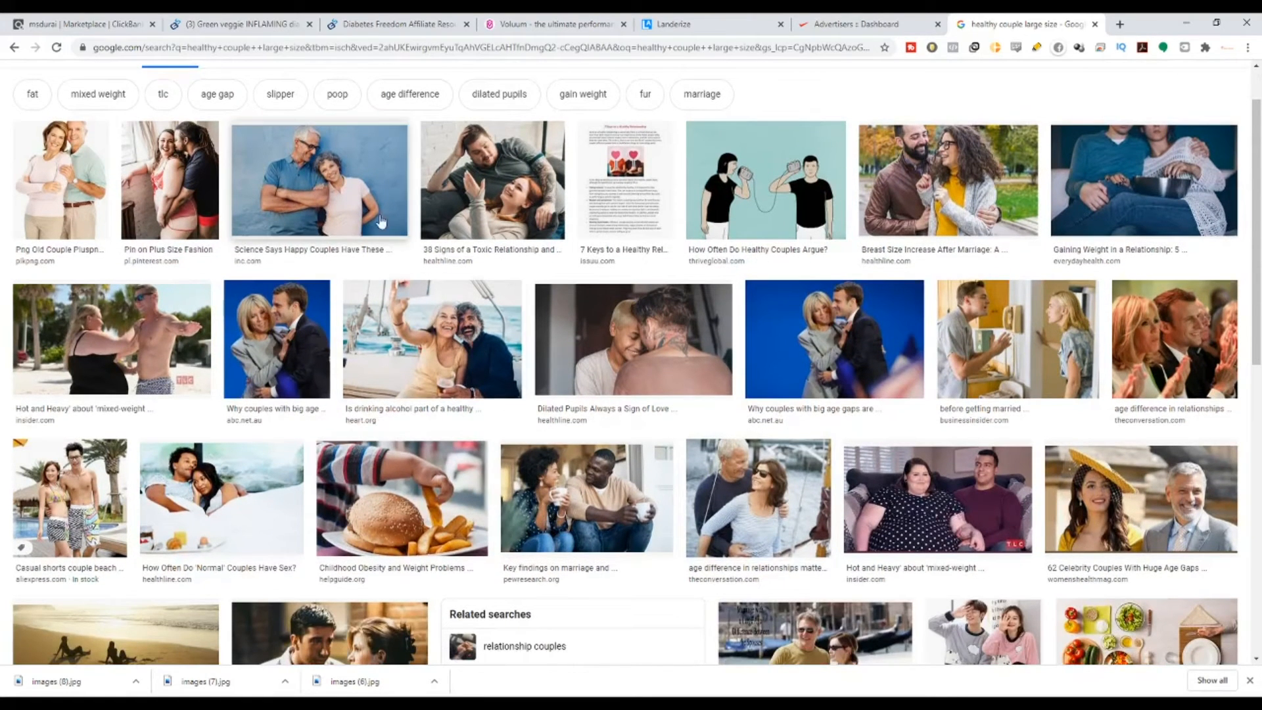
{"action": "left_click", "coordinate": [342, 157]}
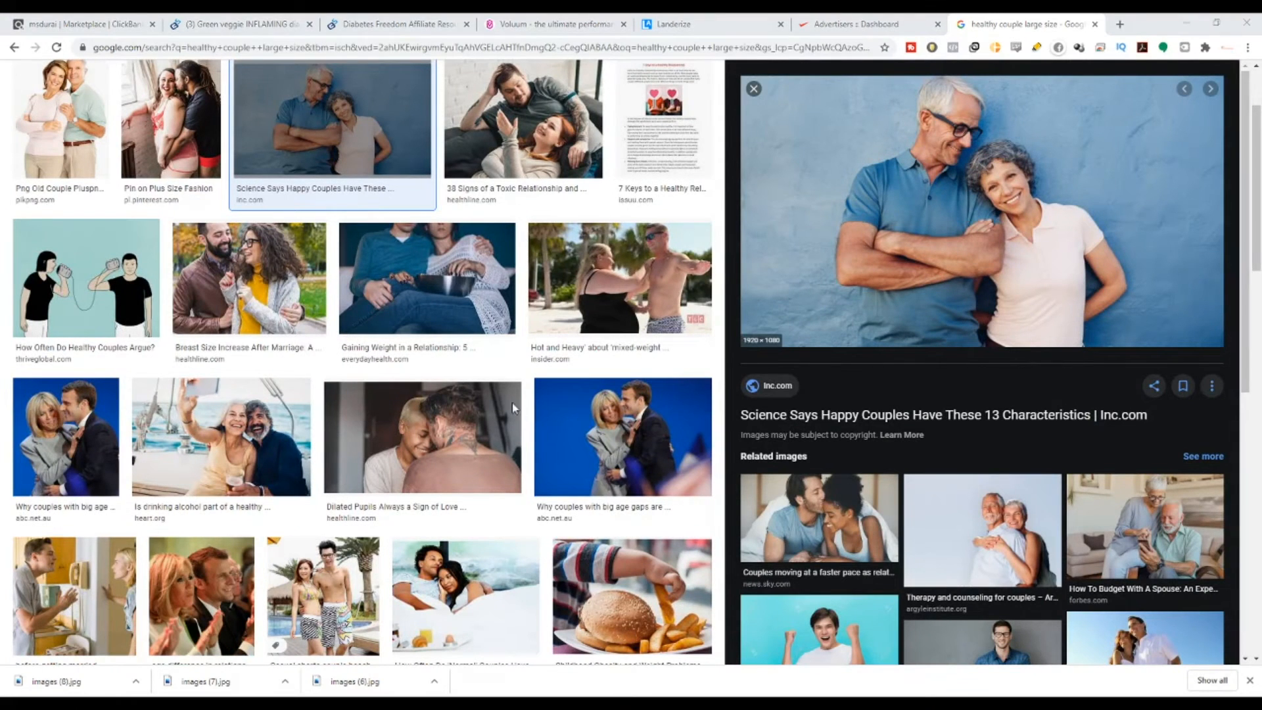
Step: Switch to the Landerize editor and replace the header image with the downloaded photo of the couple against the blue wall
{"action": "left_click", "coordinate": [696, 23]}
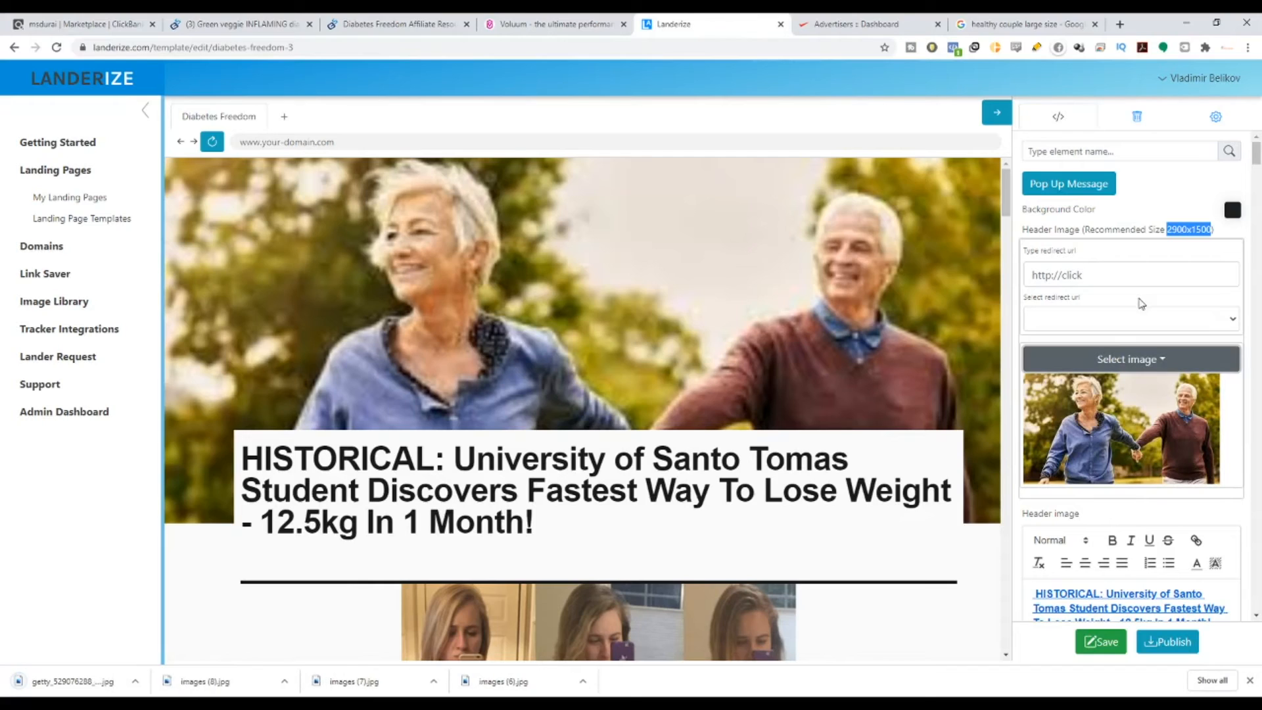
{"action": "left_click", "coordinate": [1154, 359]}
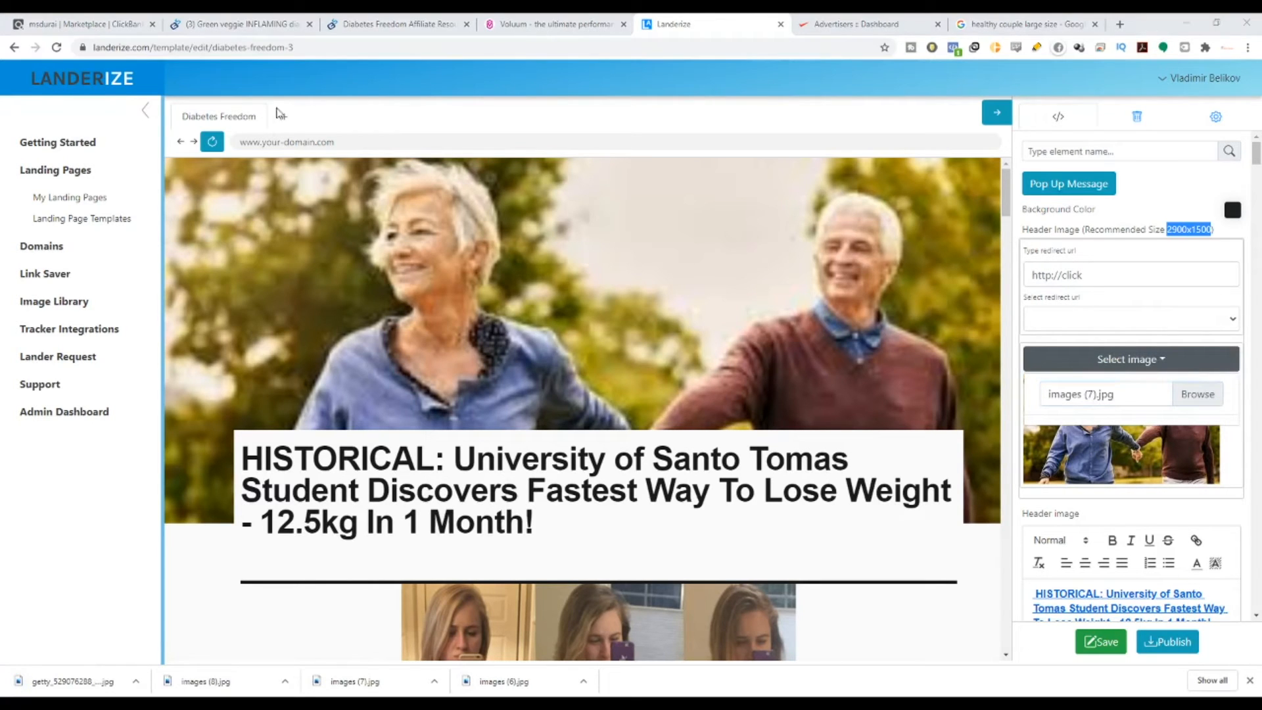
{"action": "double_click", "coordinate": [267, 129]}
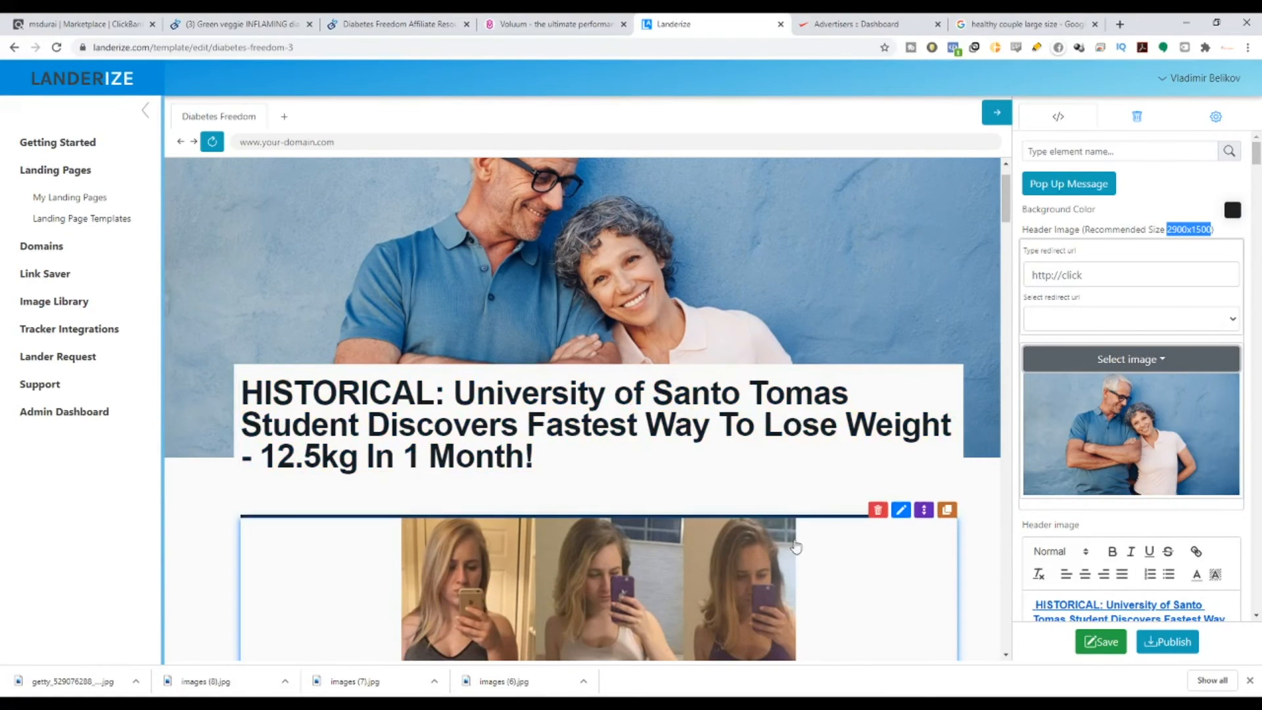
Step: Replace the apple cider vinegar image above Week One with the downloaded diabetic coma doctor picture and highlight its recommended size
{"action": "scroll", "coordinate": [874, 574], "scroll_direction": "down", "scroll_amount": 2}
{"action": "scroll", "coordinate": [875, 574], "scroll_direction": "down", "scroll_amount": 10}
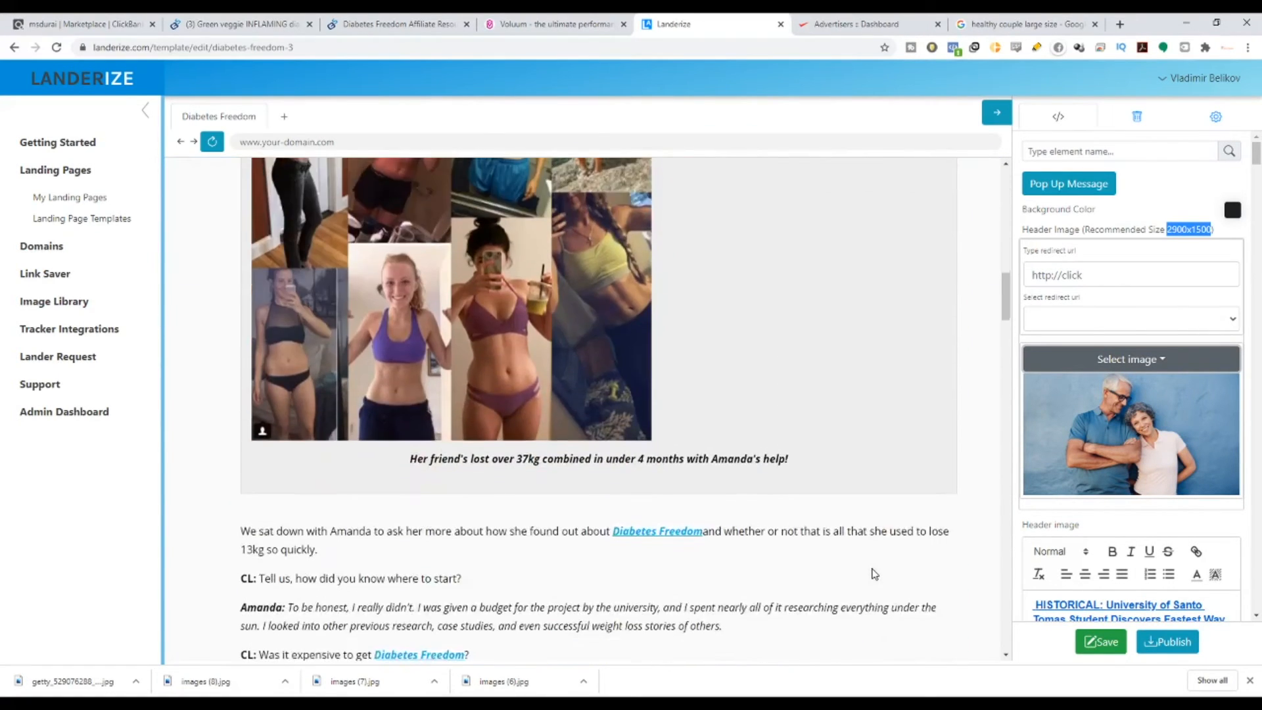
{"action": "scroll", "coordinate": [874, 574], "scroll_direction": "down", "scroll_amount": 18}
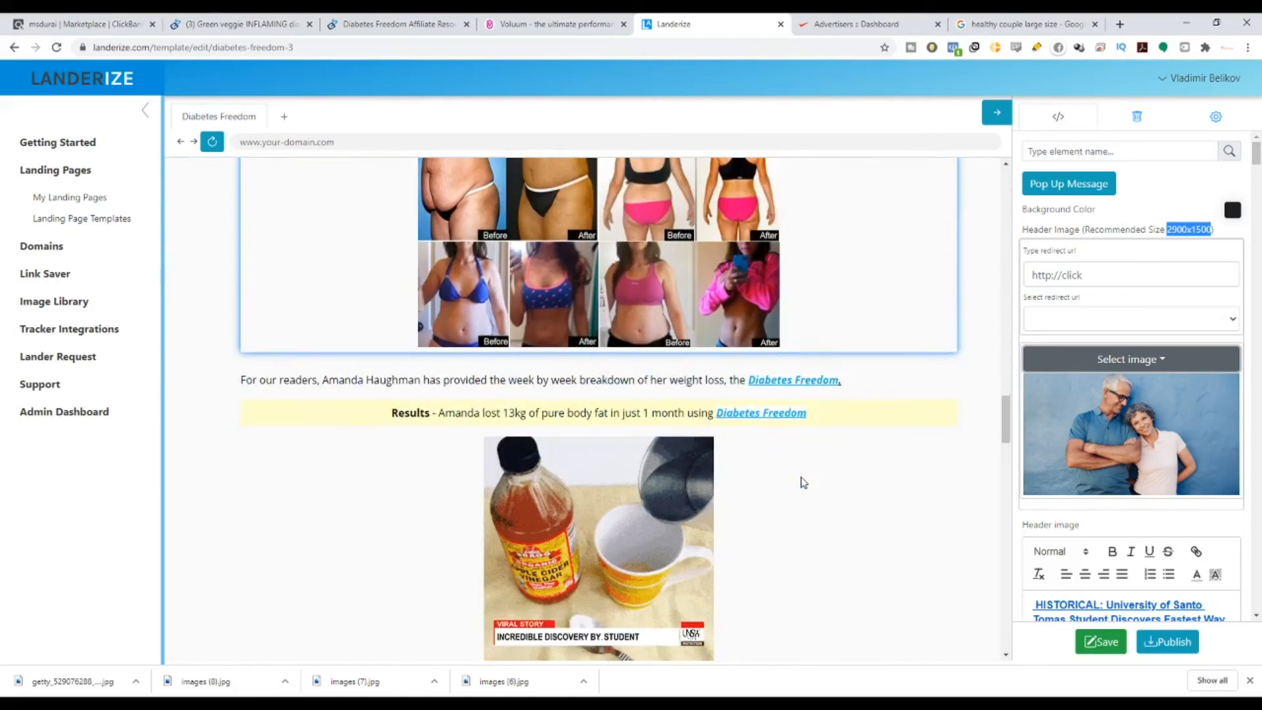
{"action": "scroll", "coordinate": [681, 262], "scroll_direction": "up", "scroll_amount": 2}
{"action": "left_click", "coordinate": [900, 294]}
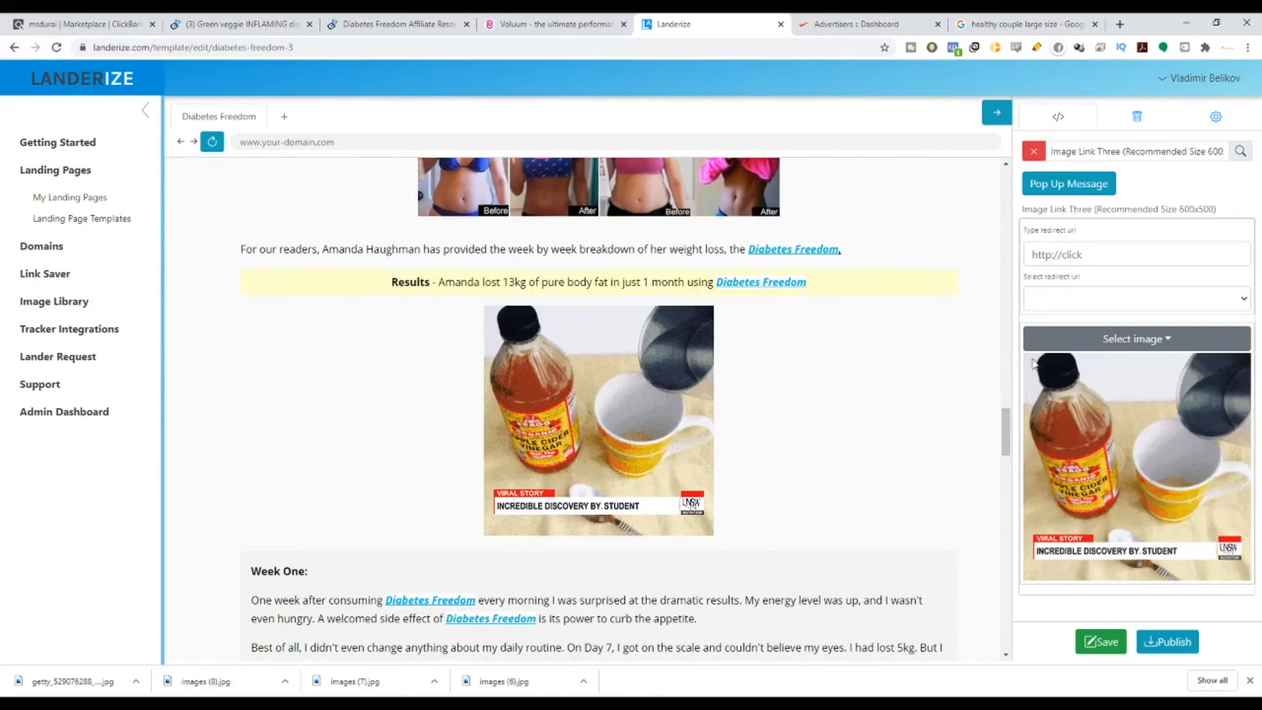
{"action": "left_click", "coordinate": [1190, 338]}
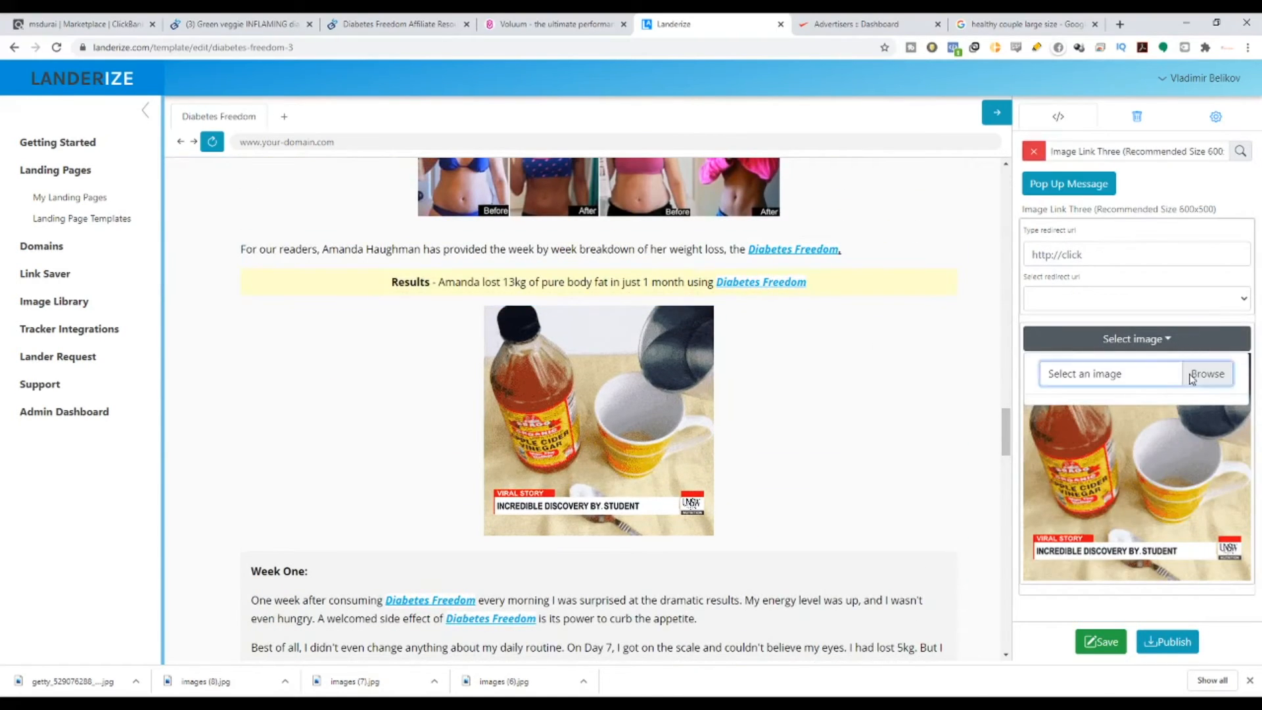
{"action": "double_click", "coordinate": [242, 146]}
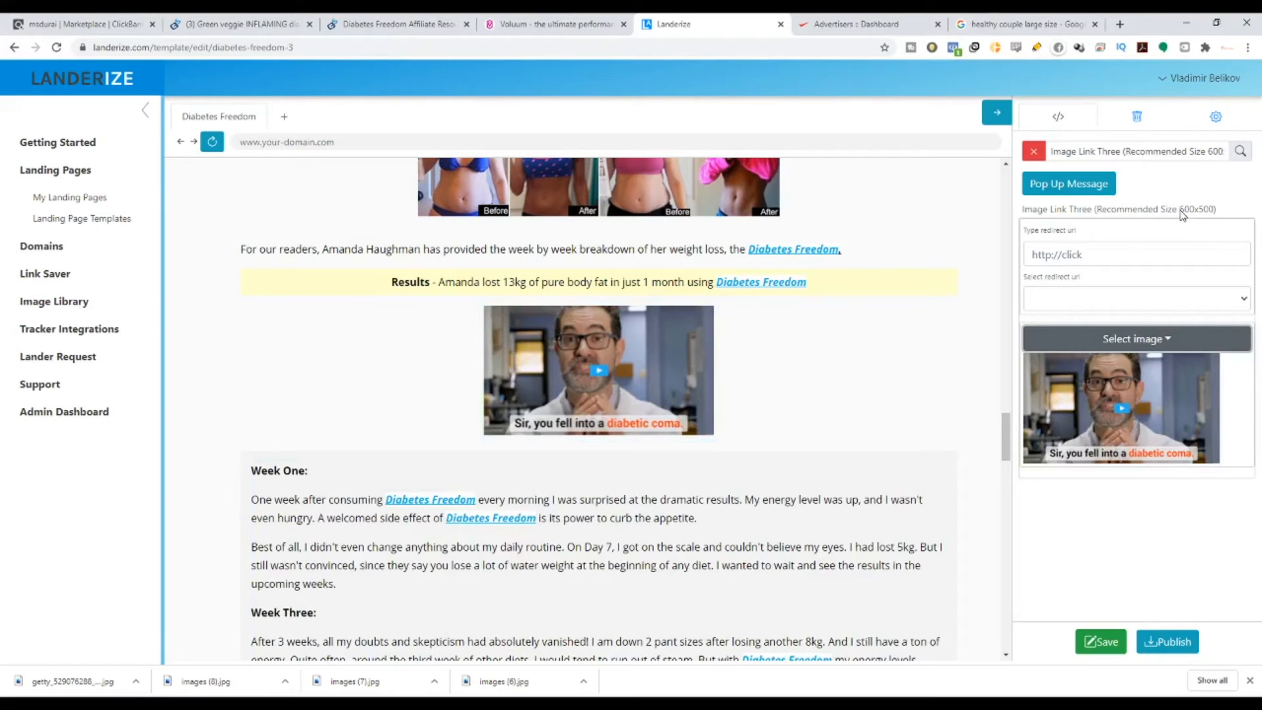
{"action": "left_click_drag", "start_coordinate": [1181, 209], "coordinate": [1216, 209]}
Step: Replace the KetoViante bottle in the special offer box above the comments with the Diabetes Freedom Main Manual picture
{"action": "scroll", "coordinate": [713, 461], "scroll_direction": "down", "scroll_amount": 4}
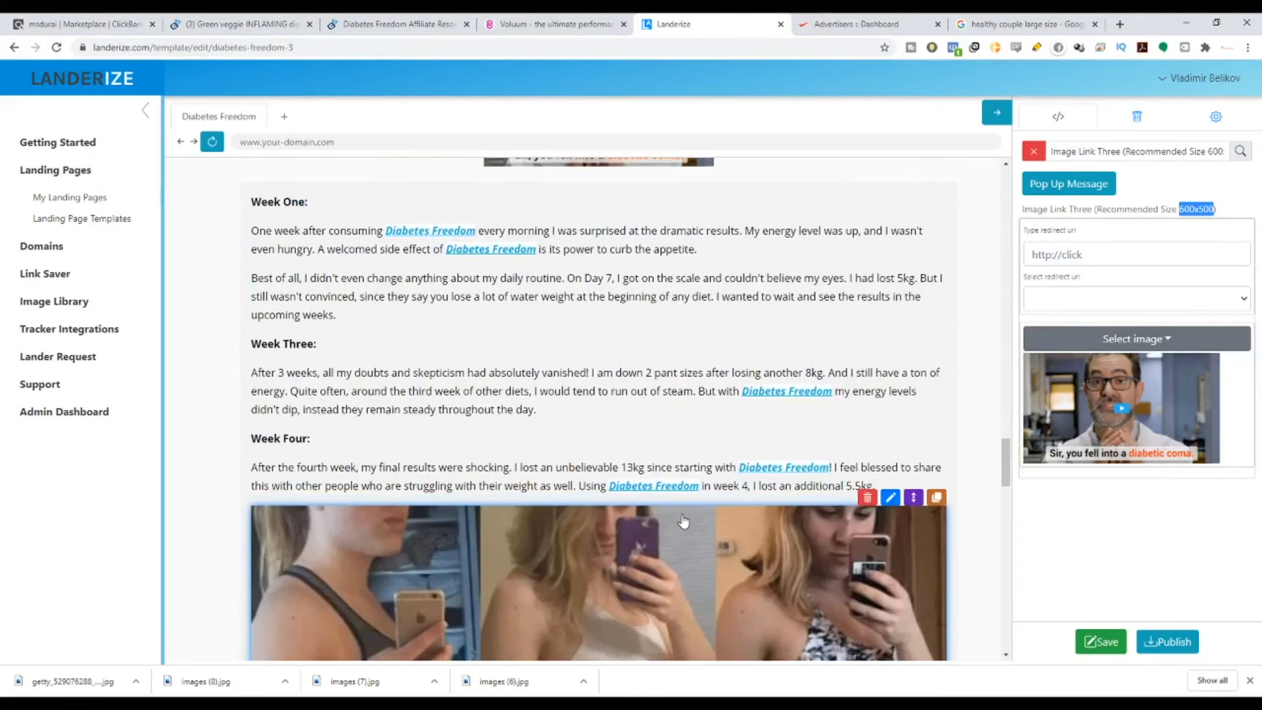
{"action": "scroll", "coordinate": [684, 521], "scroll_direction": "down", "scroll_amount": 15}
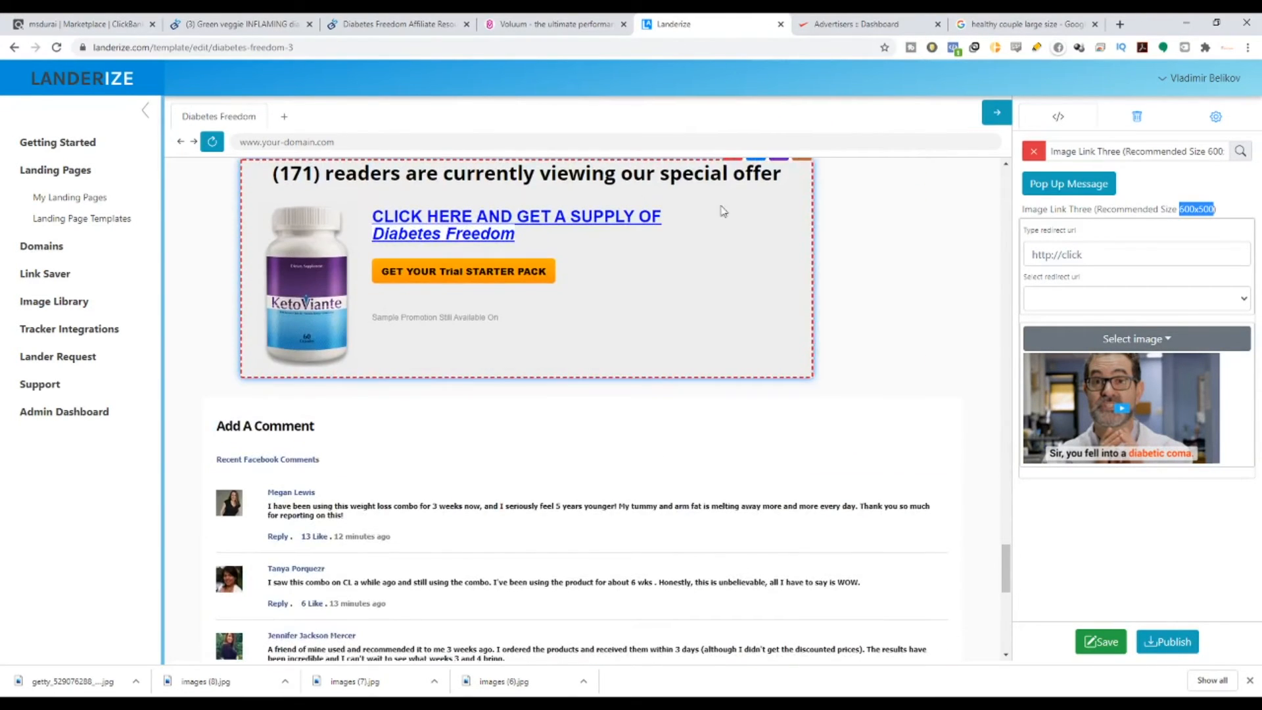
{"action": "scroll", "coordinate": [723, 210], "scroll_direction": "up", "scroll_amount": 2}
{"action": "left_click", "coordinate": [756, 302]}
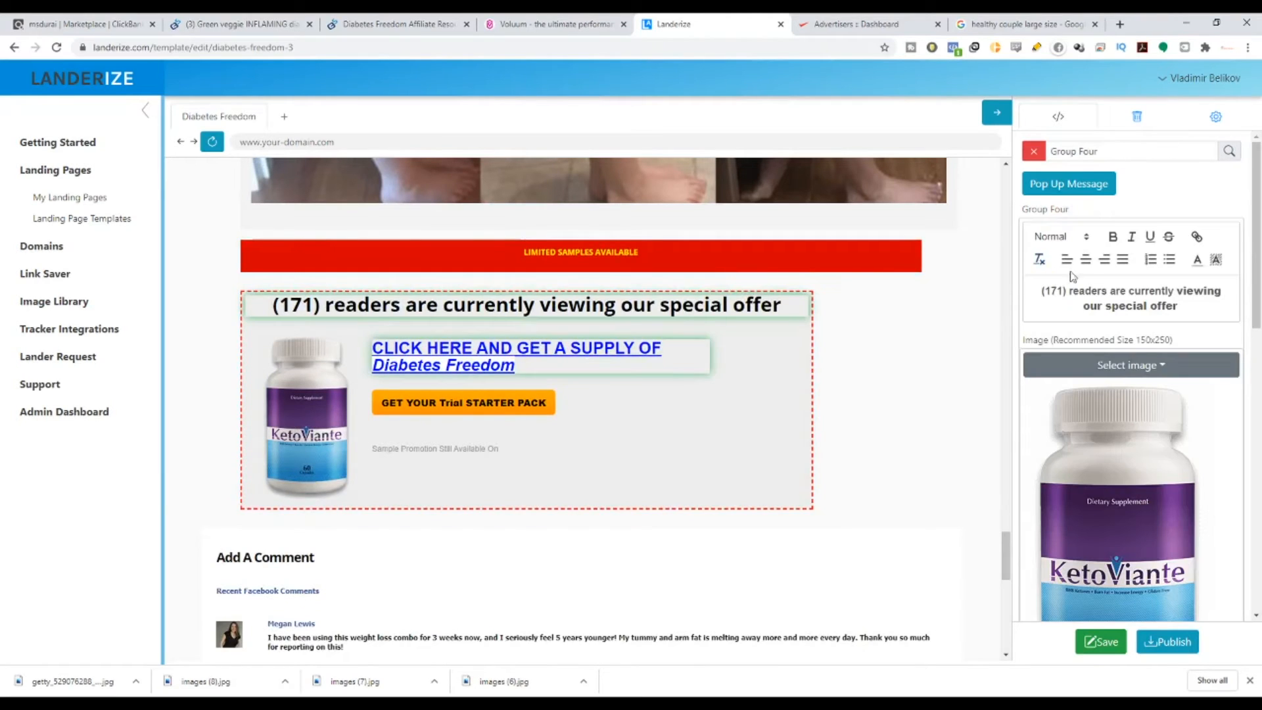
{"action": "scroll", "coordinate": [1137, 268], "scroll_direction": "down", "scroll_amount": 3}
{"action": "left_click", "coordinate": [1148, 175]}
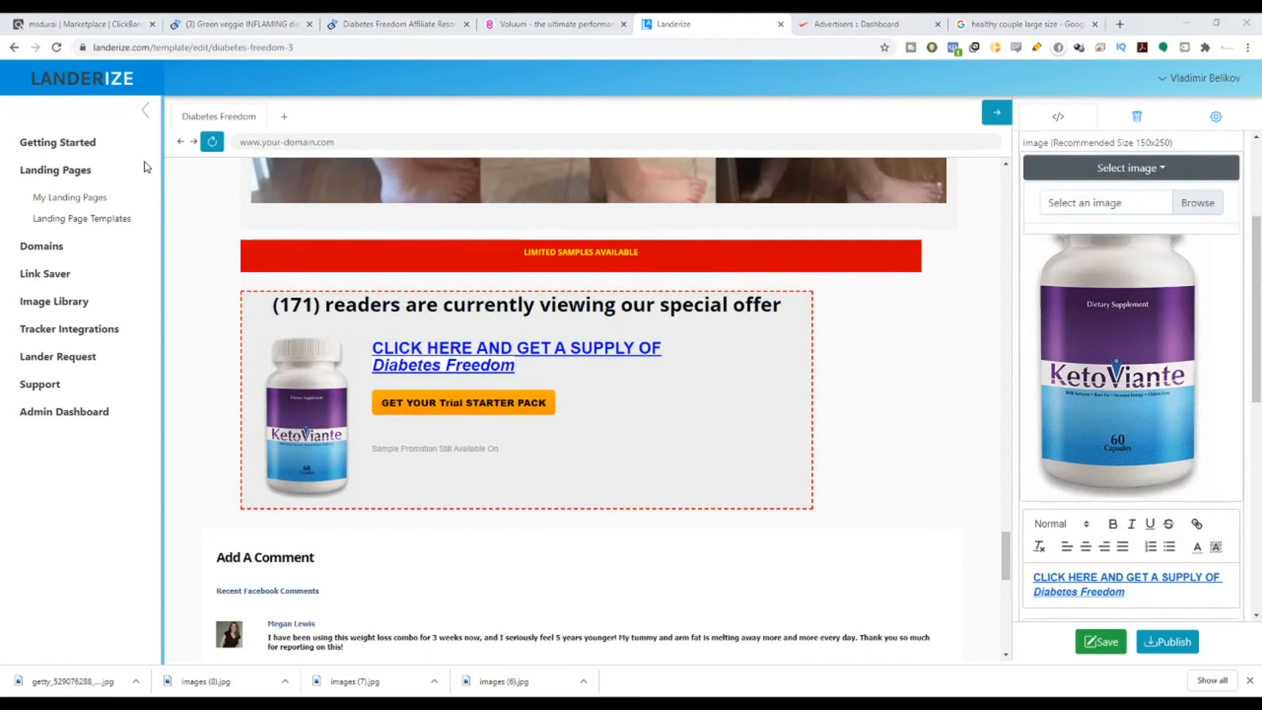
{"action": "double_click", "coordinate": [148, 167]}
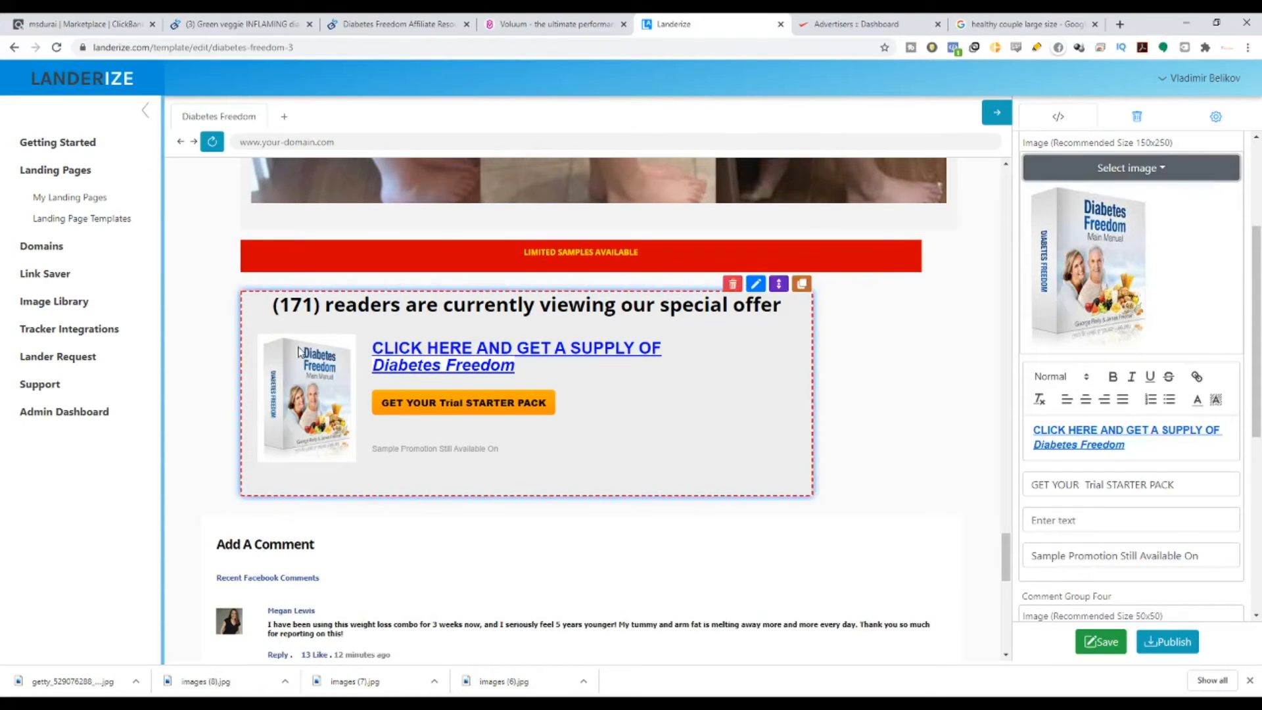
Step: Replace the KetoViante bottle in the special offer box below the comments with the Diabetes Freedom Main Manual picture
{"action": "scroll", "coordinate": [817, 583], "scroll_direction": "down", "scroll_amount": 10}
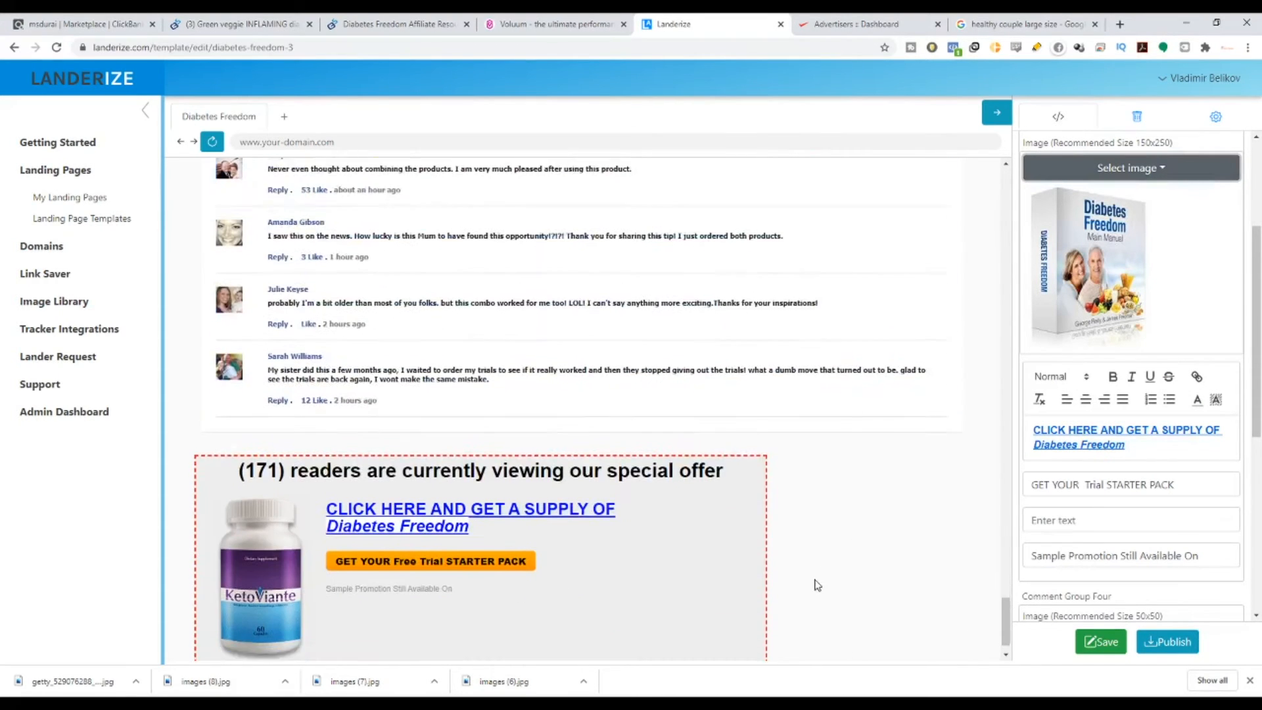
{"action": "left_click", "coordinate": [685, 434]}
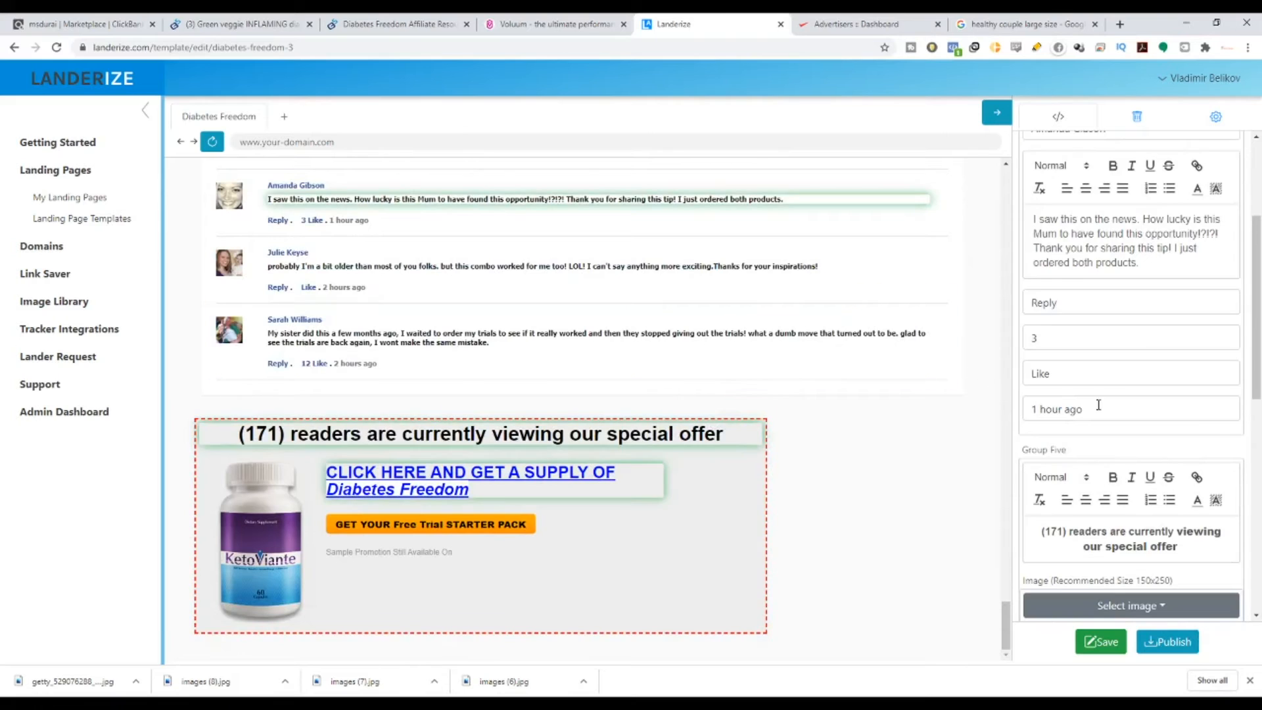
{"action": "scroll", "coordinate": [1152, 384], "scroll_direction": "down", "scroll_amount": 5}
{"action": "left_click", "coordinate": [1163, 277]}
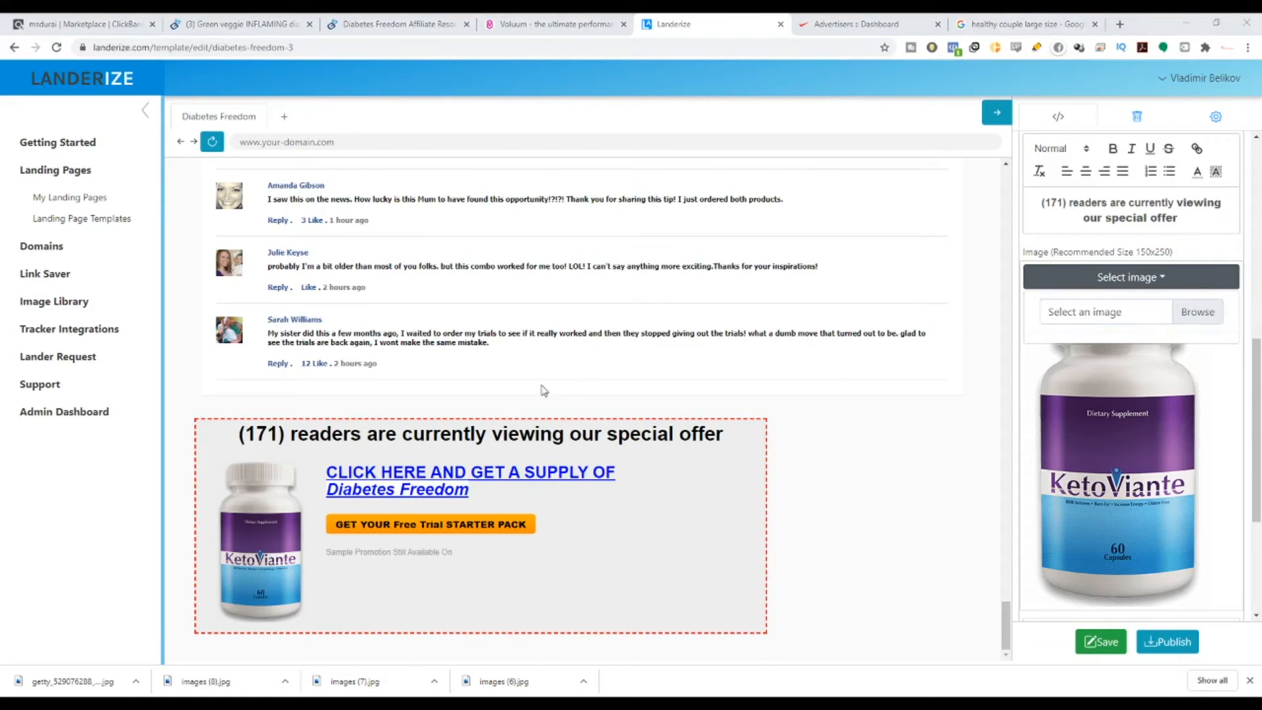
{"action": "double_click", "coordinate": [164, 167]}
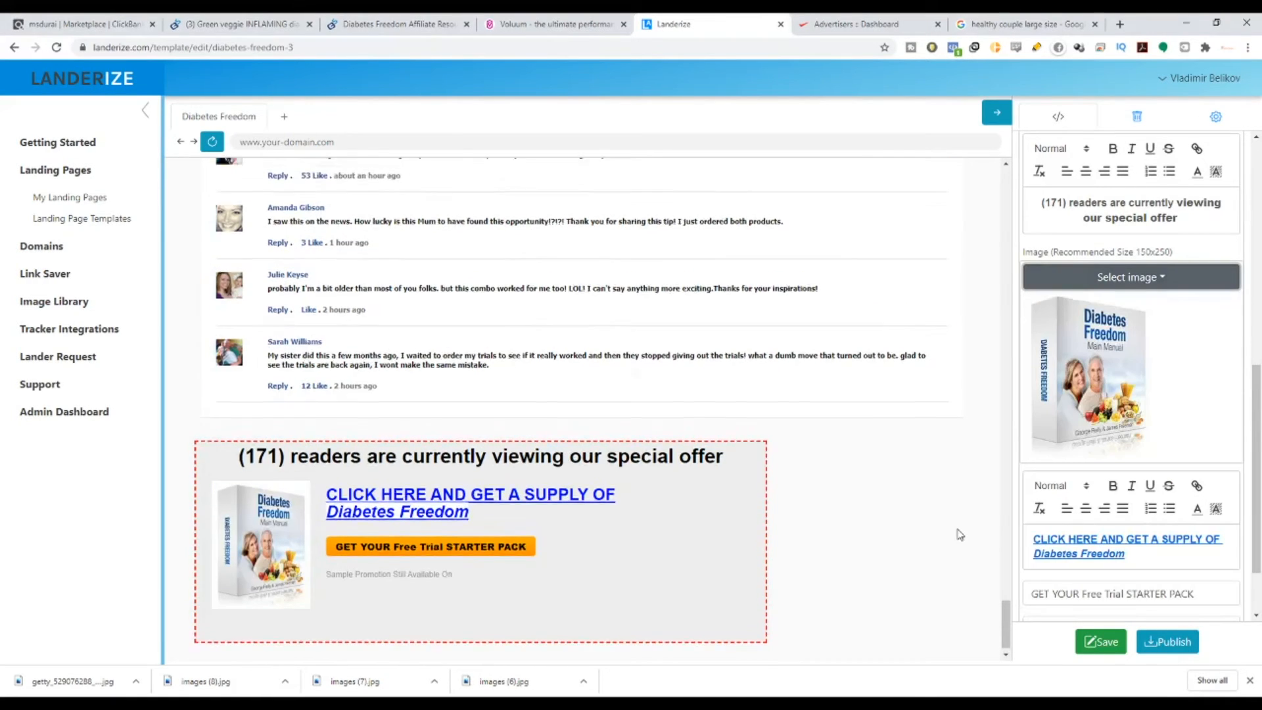
Step: Save the landing page template and open the page settings
{"action": "scroll", "coordinate": [957, 534], "scroll_direction": "up", "scroll_amount": 20}
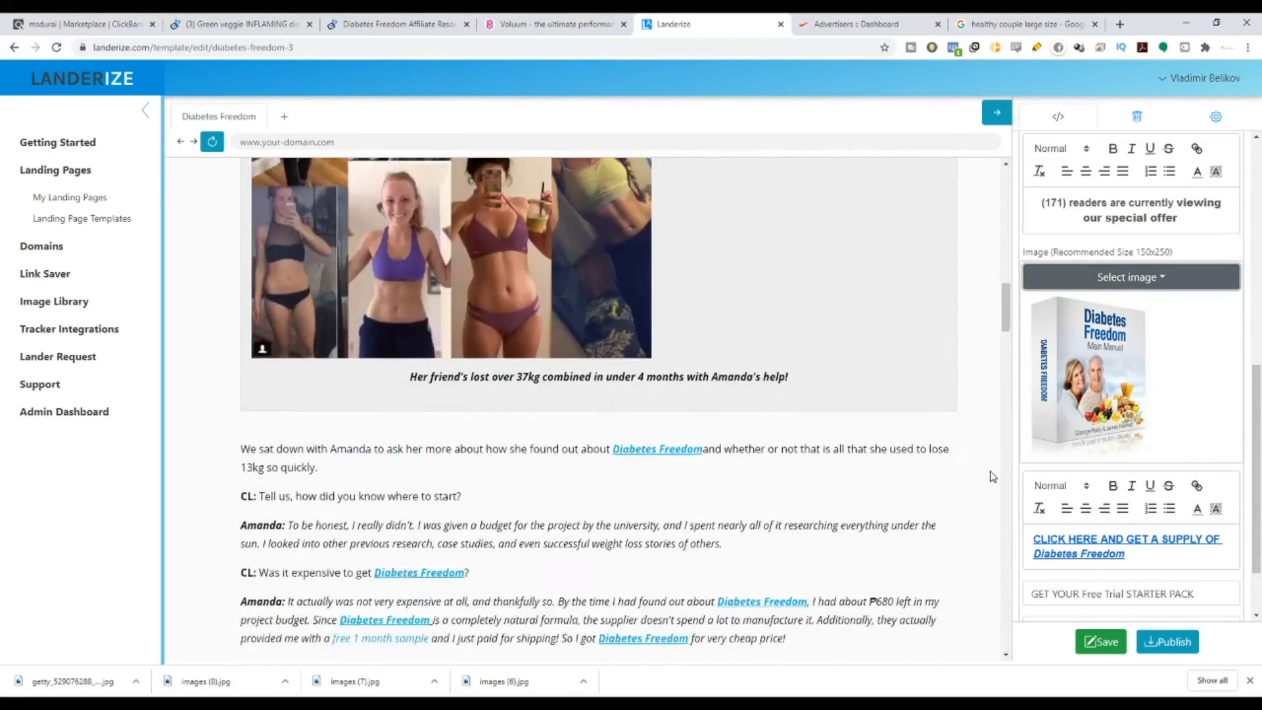
{"action": "scroll", "coordinate": [990, 470], "scroll_direction": "up", "scroll_amount": 10}
{"action": "scroll", "coordinate": [985, 459], "scroll_direction": "down", "scroll_amount": 5}
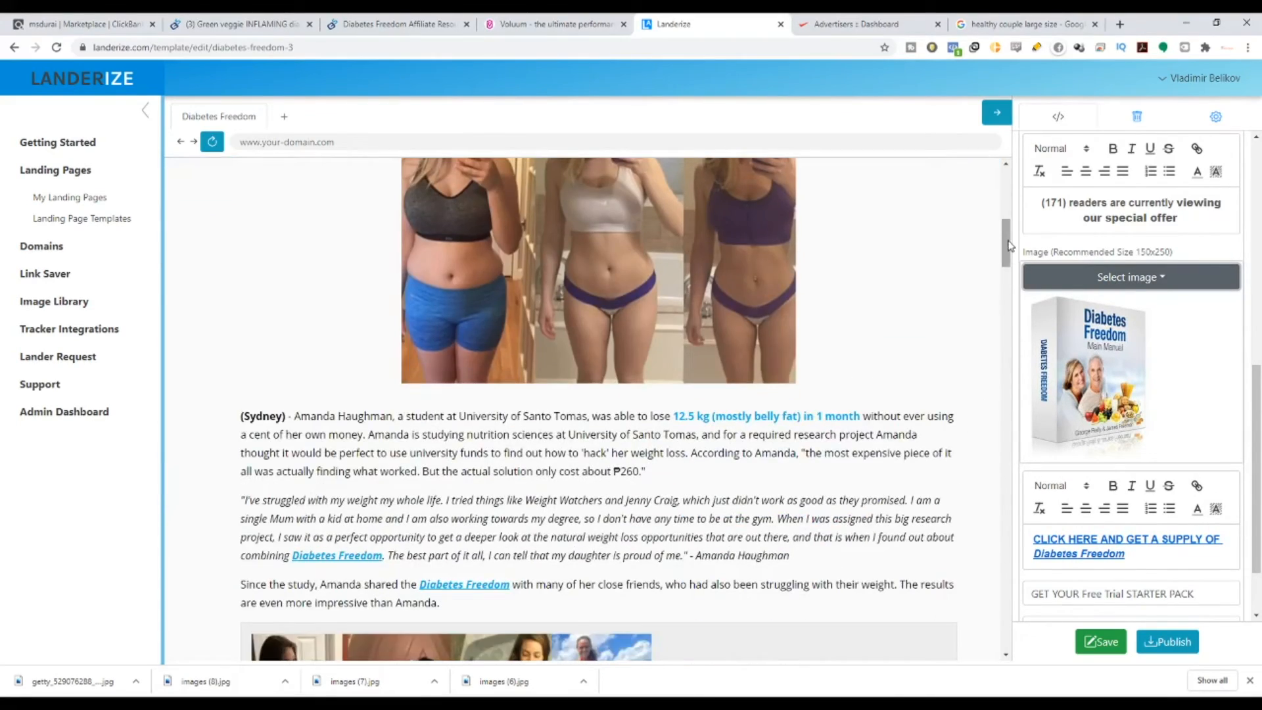
{"action": "scroll", "coordinate": [1010, 245], "scroll_direction": "up", "scroll_amount": 5}
{"action": "left_click", "coordinate": [1116, 642]}
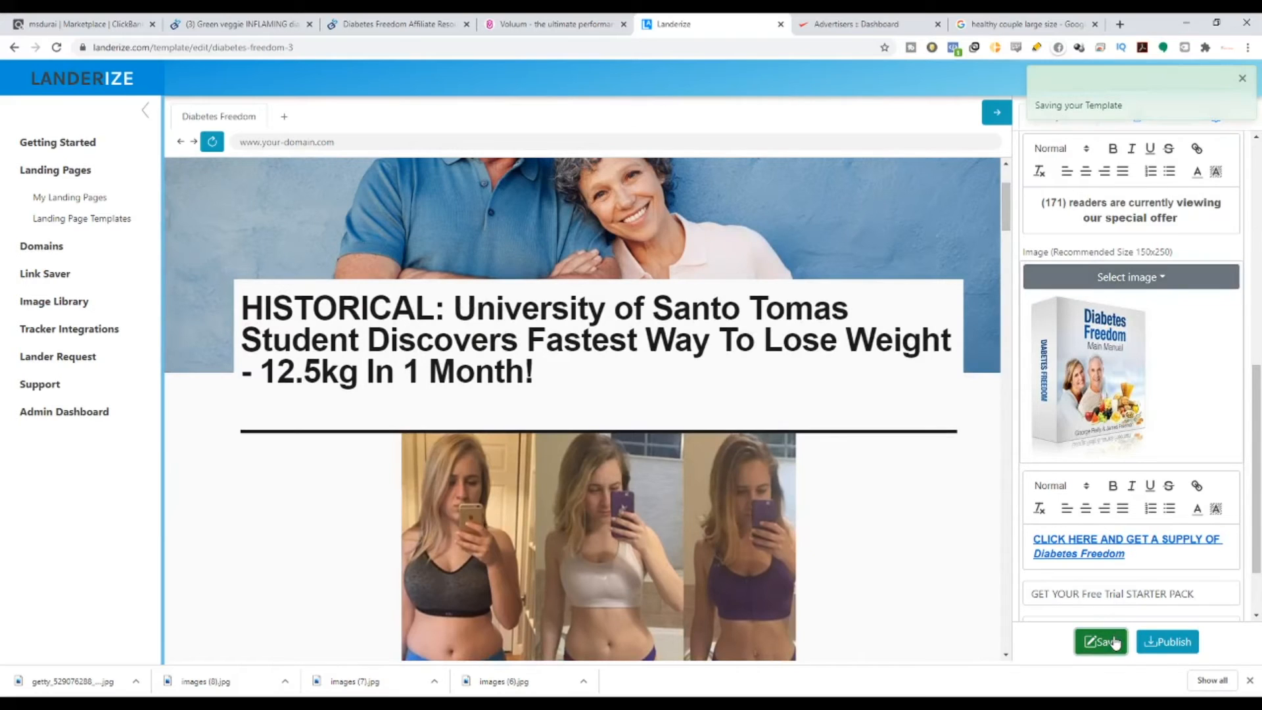
{"action": "left_click", "coordinate": [1242, 82]}
{"action": "left_click", "coordinate": [1217, 119]}
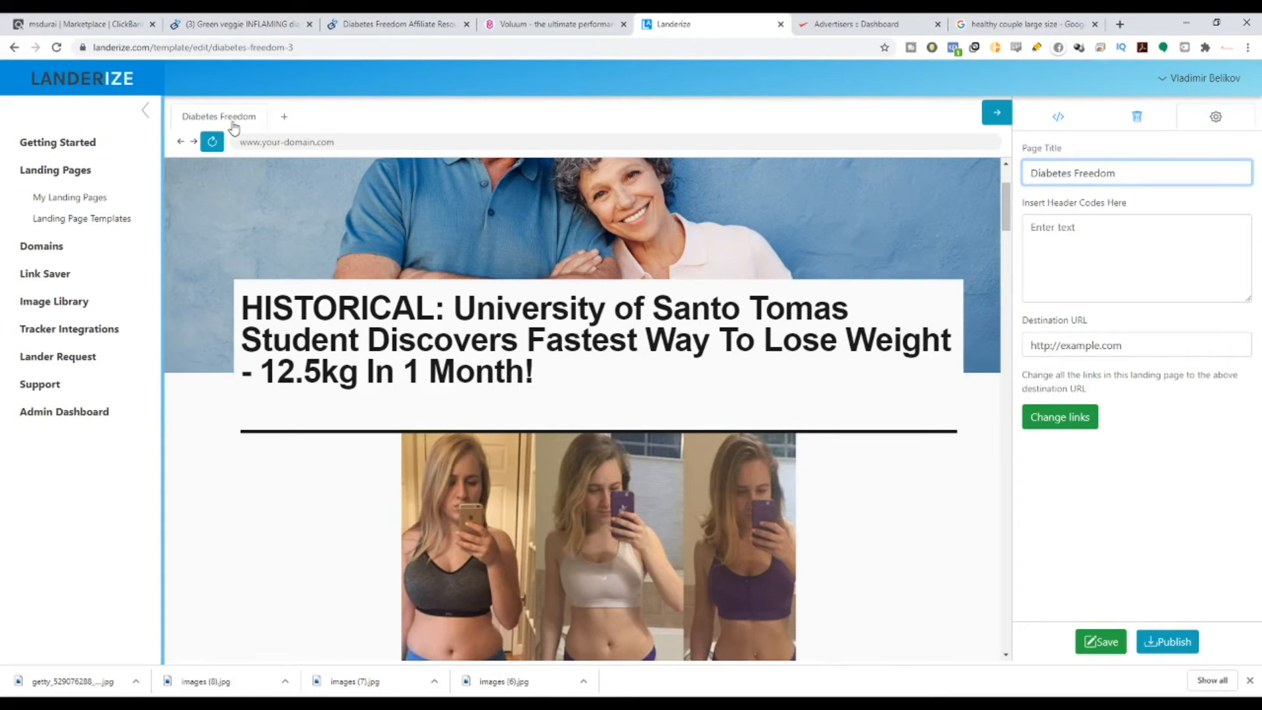
Step: Switch to the Diabetes Freedom sales page, dismiss the $10 voucher pop-up and go back to the page's opening headline
{"action": "left_click", "coordinate": [244, 25]}
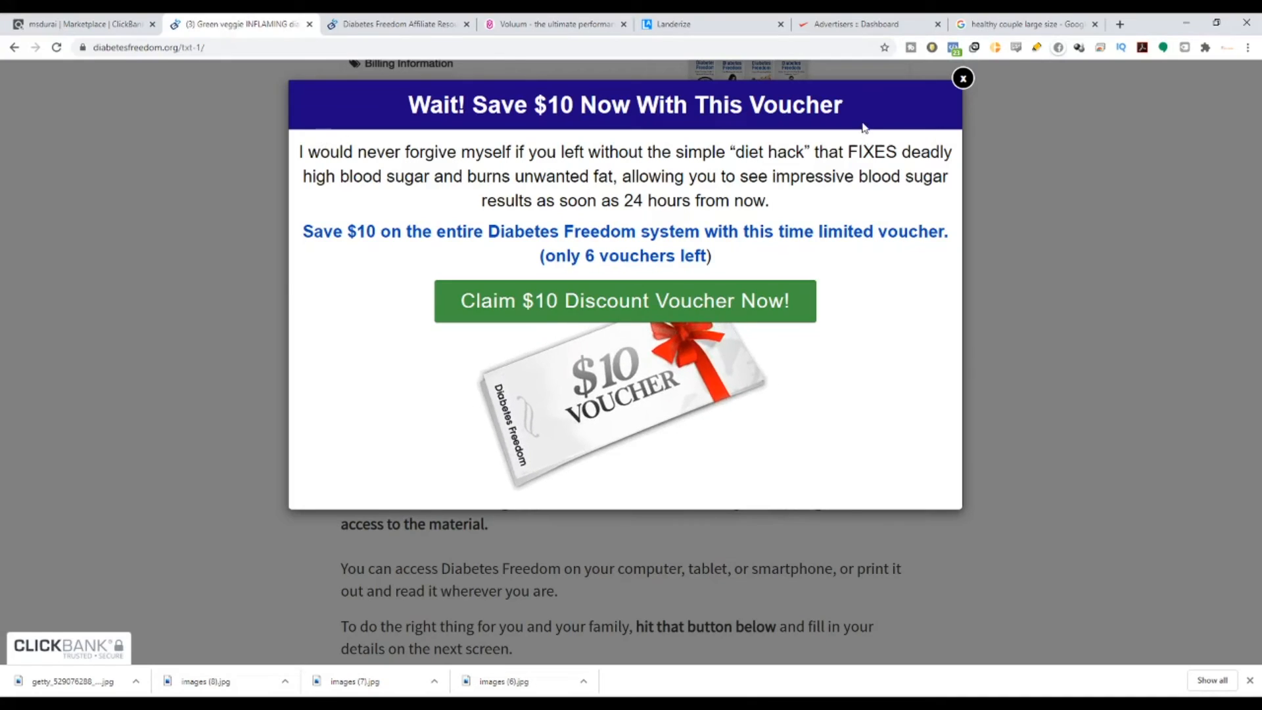
{"action": "left_click", "coordinate": [963, 78]}
{"action": "scroll", "coordinate": [309, 299], "scroll_direction": "up", "scroll_amount": 13}
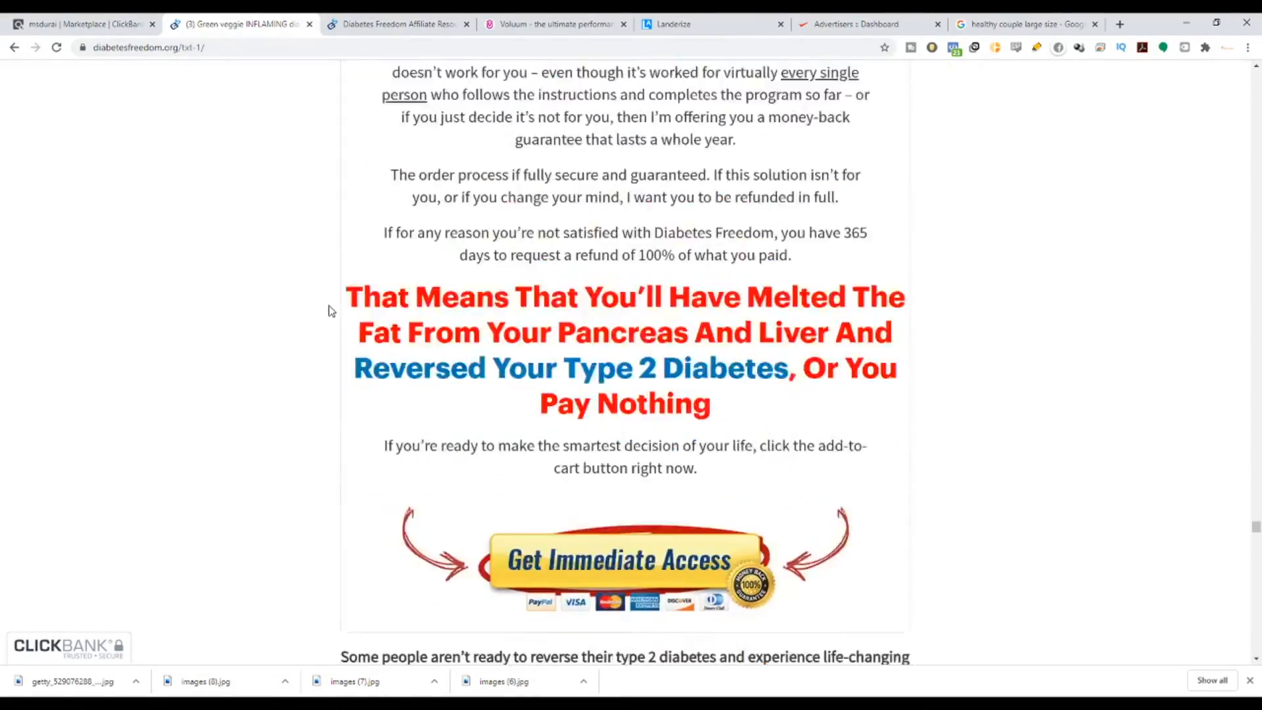
{"action": "scroll", "coordinate": [331, 311], "scroll_direction": "up", "scroll_amount": 15}
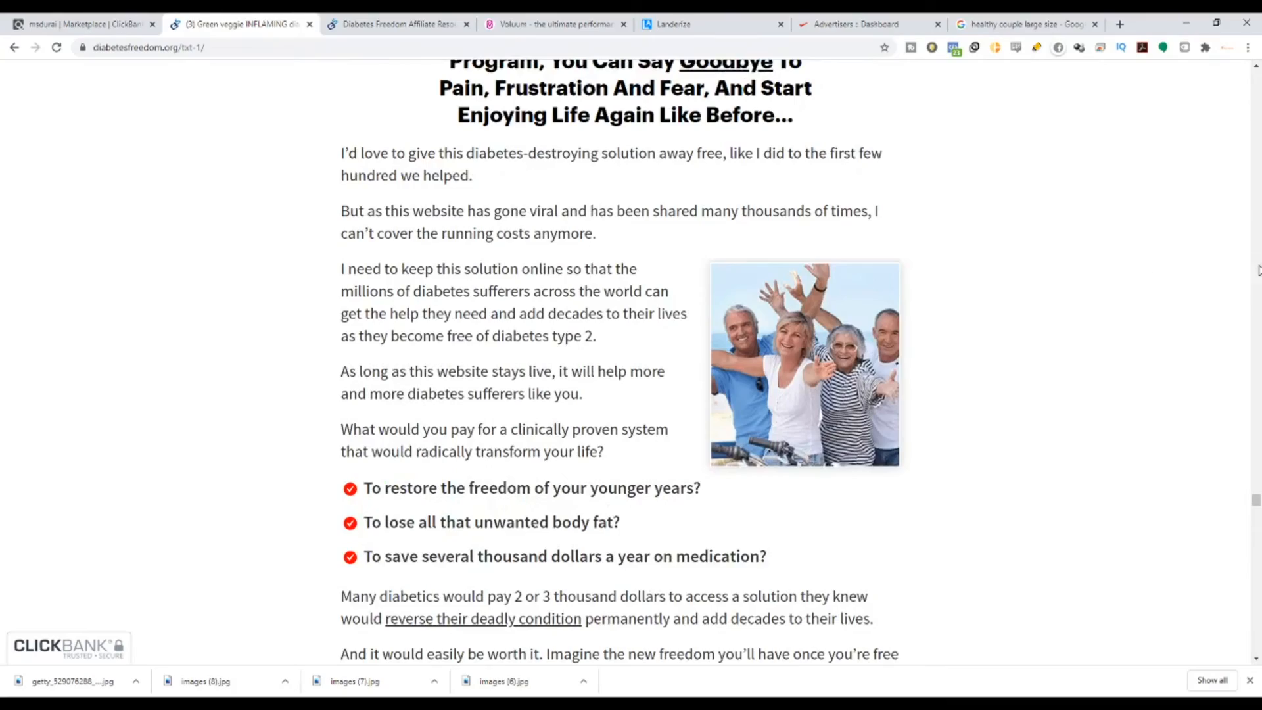
{"action": "left_click_drag", "start_coordinate": [1257, 516], "coordinate": [1217, 55]}
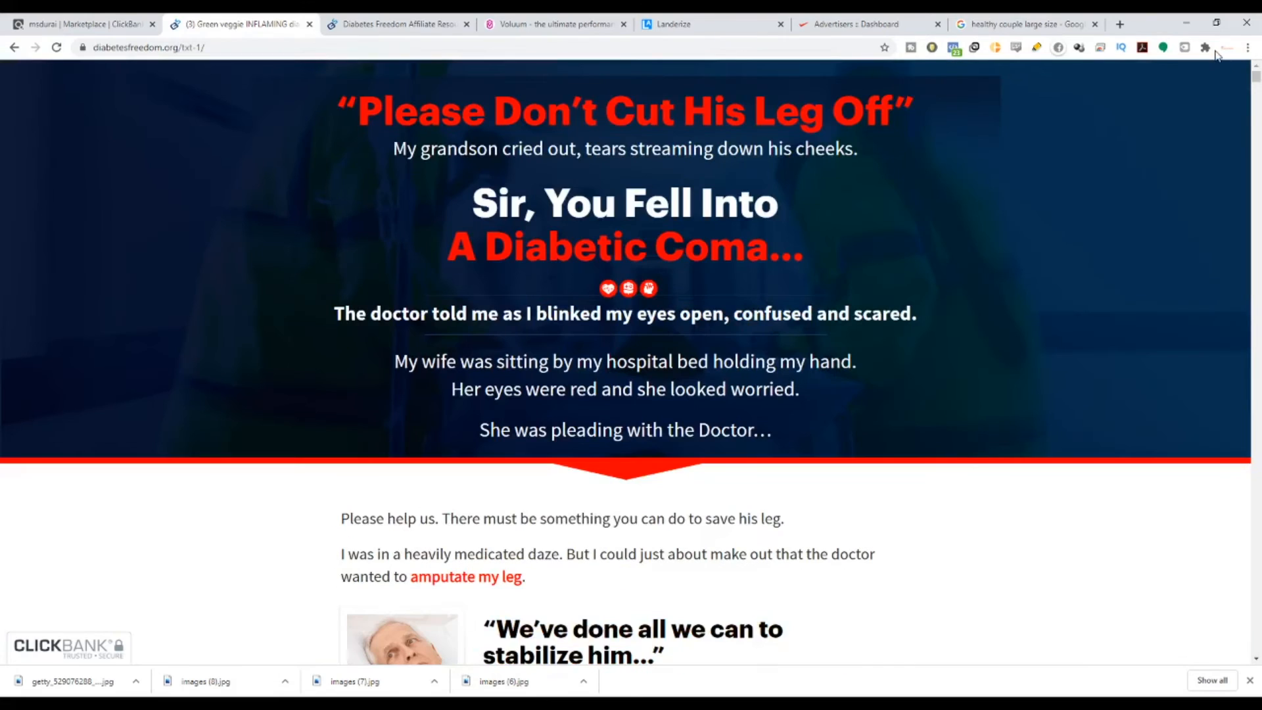
Step: Return to Landerize and extend the page title to "Diabetes Freedom - Please Don't Cut Off His Leg"
{"action": "left_click", "coordinate": [1025, 25]}
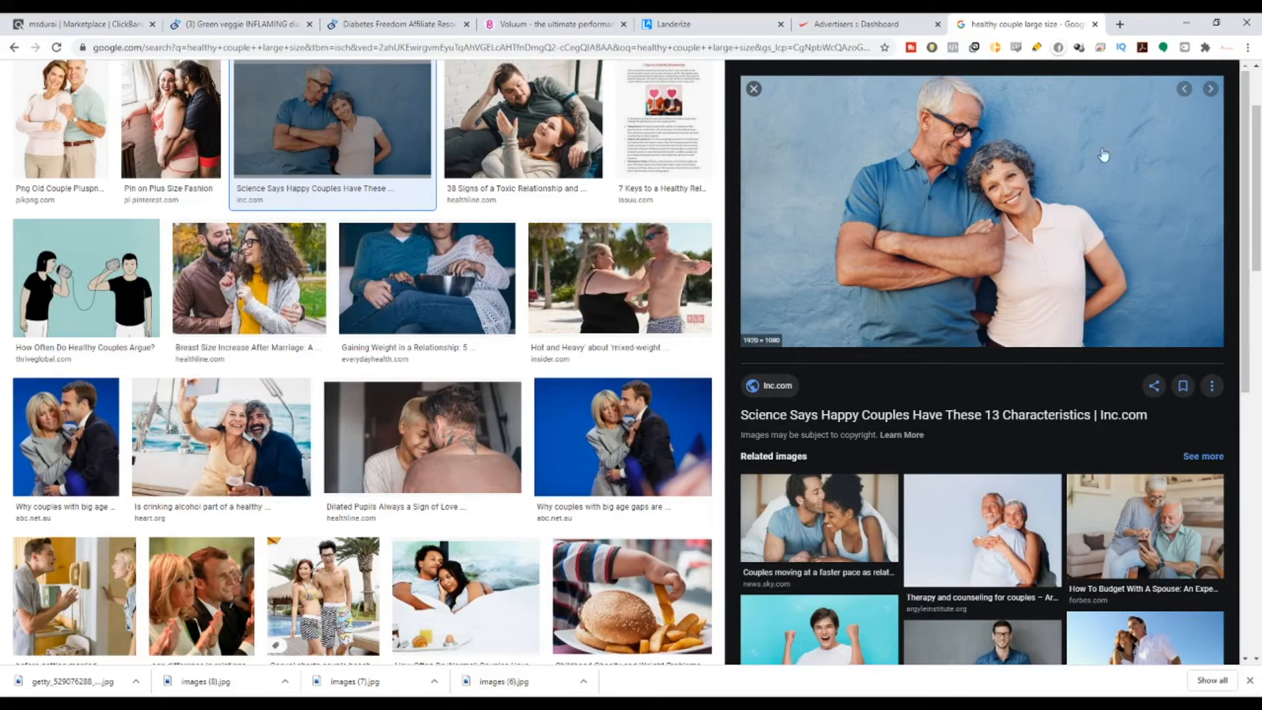
{"action": "left_click", "coordinate": [861, 23]}
{"action": "left_click", "coordinate": [691, 18]}
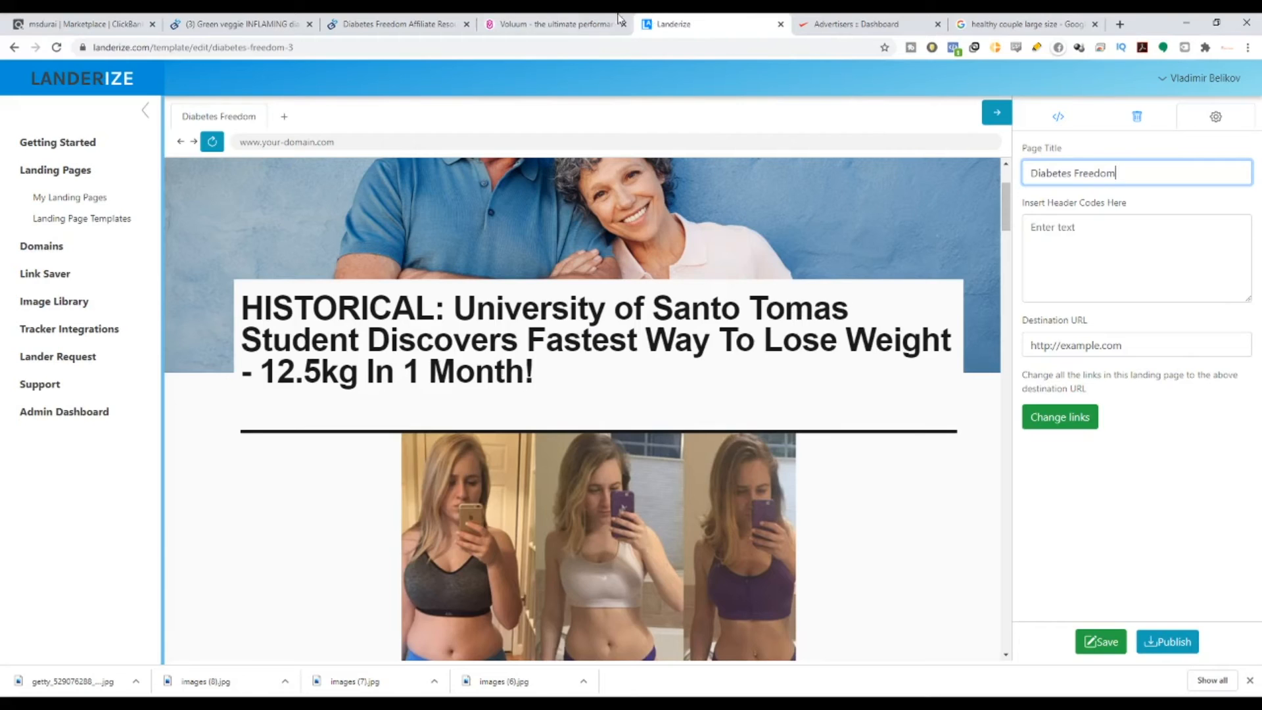
{"action": "left_click", "coordinate": [618, 20]}
{"action": "left_click", "coordinate": [684, 20]}
{"action": "type", "text": "lease Don't Cut Off"}
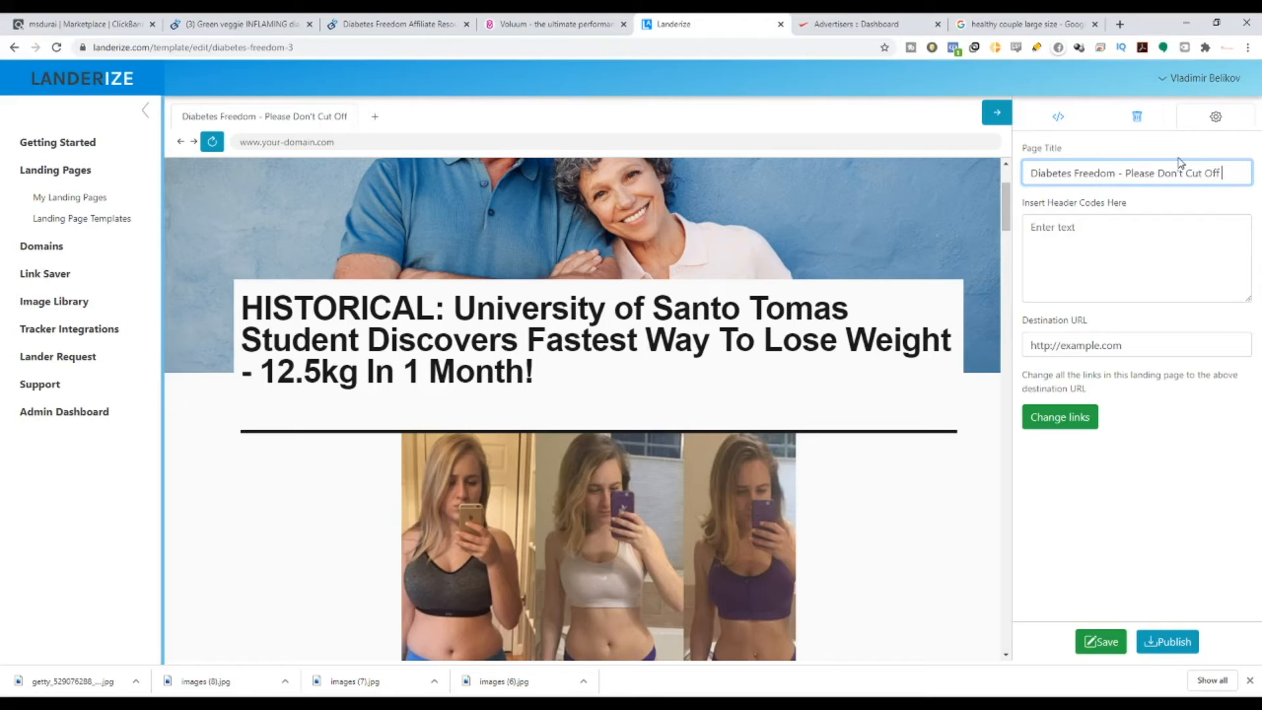
{"action": "type", "text": "Leg"}
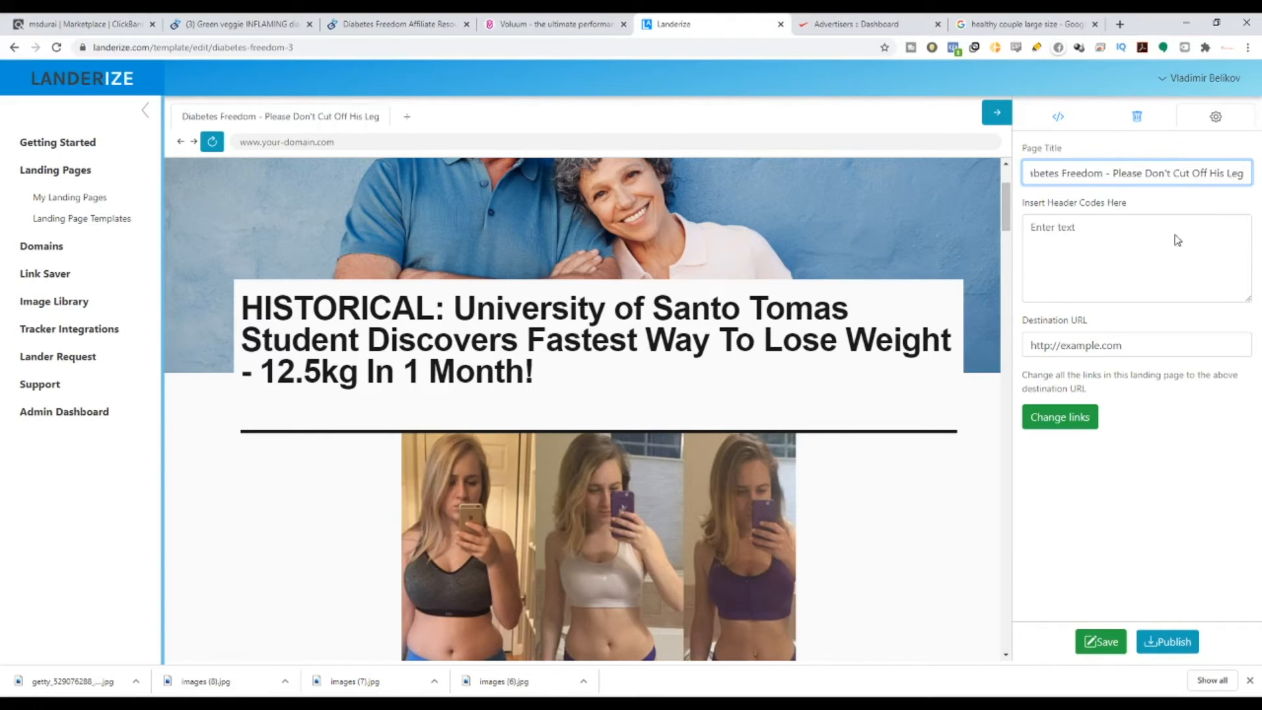
Step: Clear the landing page's destination URL and copy the click URL from the tracking URL settings in Voluum
{"action": "triple_click", "coordinate": [1152, 343]}
{"action": "key", "text": "BackSpace"}
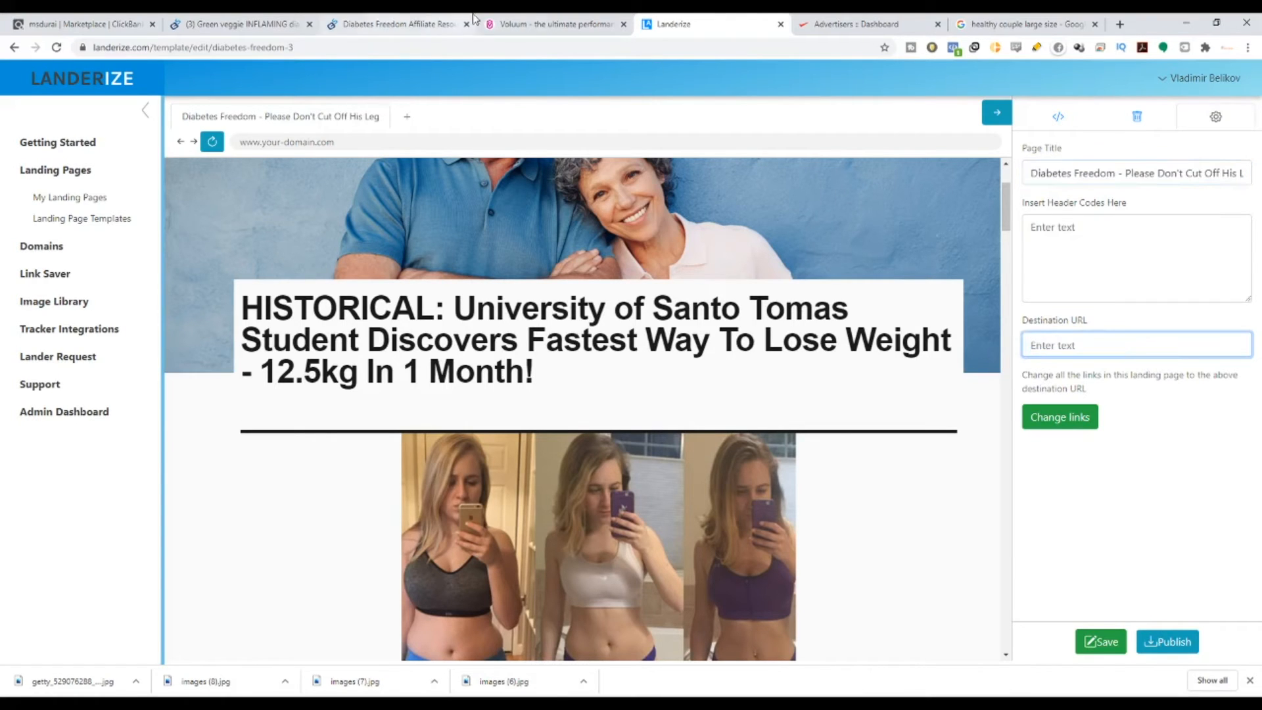
{"action": "left_click", "coordinate": [563, 18]}
{"action": "left_click", "coordinate": [1091, 101]}
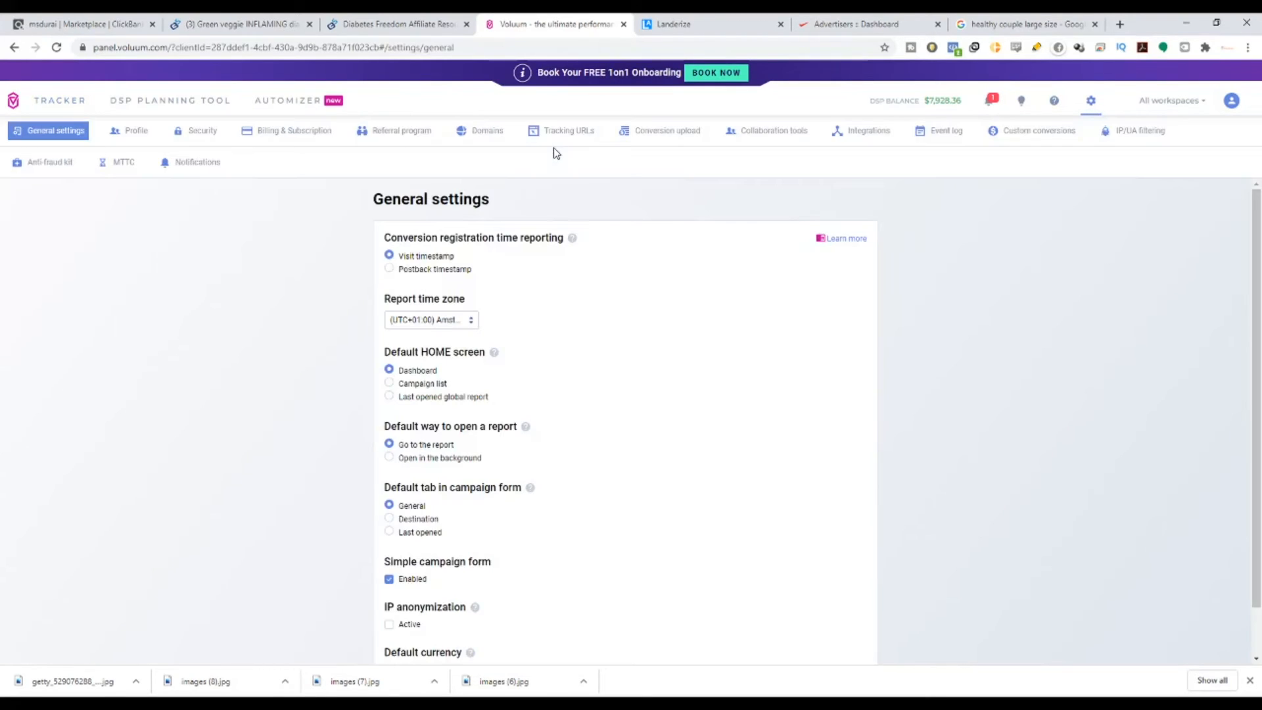
{"action": "left_click", "coordinate": [561, 131]}
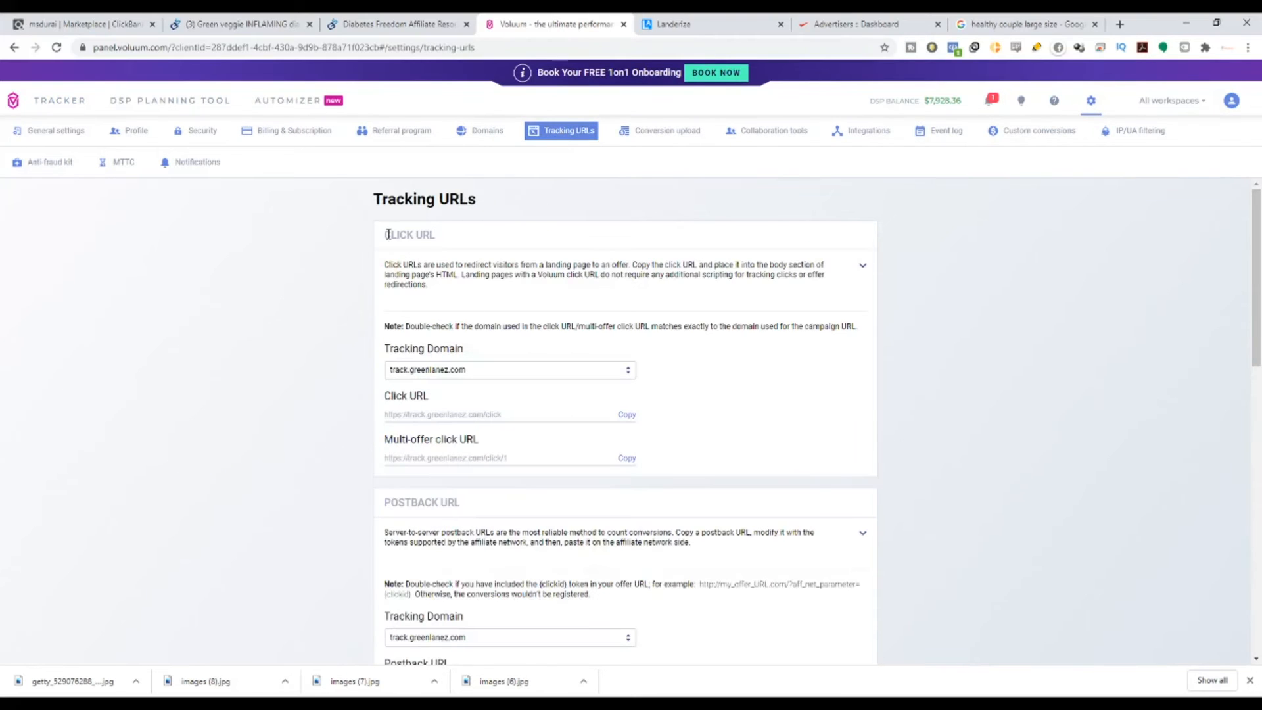
{"action": "left_click_drag", "start_coordinate": [389, 234], "coordinate": [451, 238]}
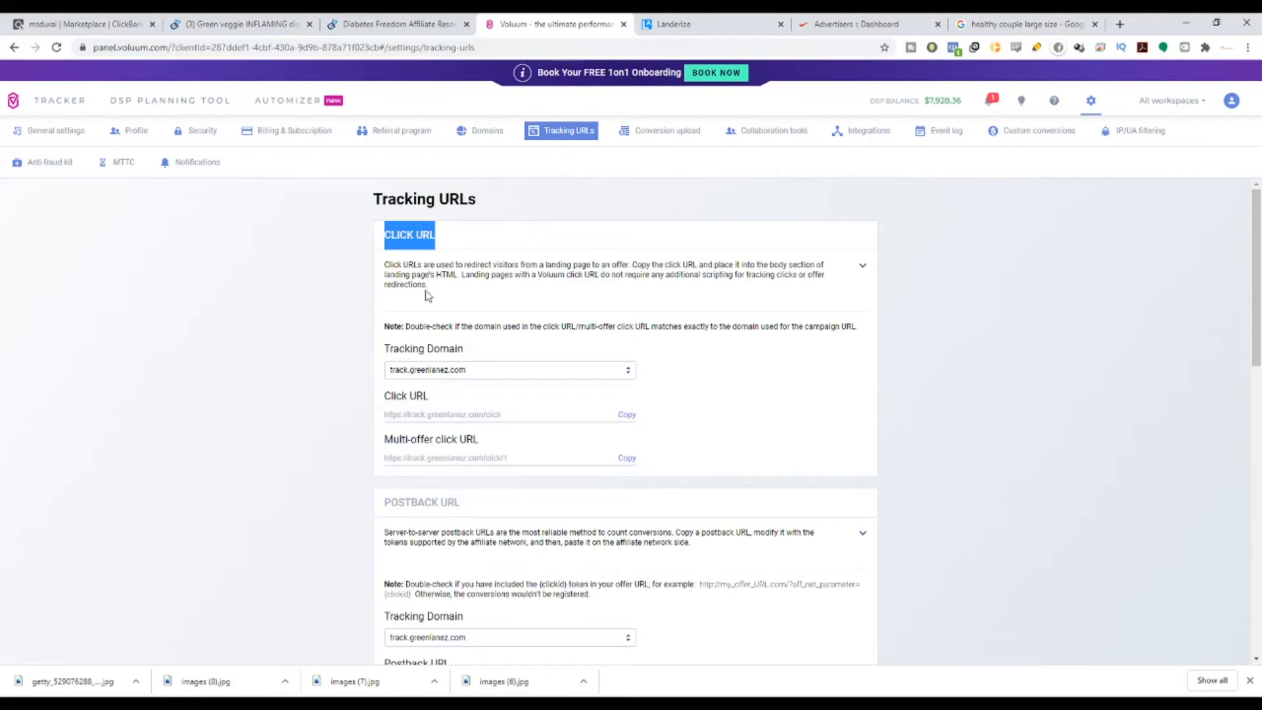
{"action": "left_click", "coordinate": [627, 415]}
{"action": "left_click", "coordinate": [674, 24]}
{"action": "key", "text": "ctrl+v"}
{"action": "left_click", "coordinate": [1069, 421]}
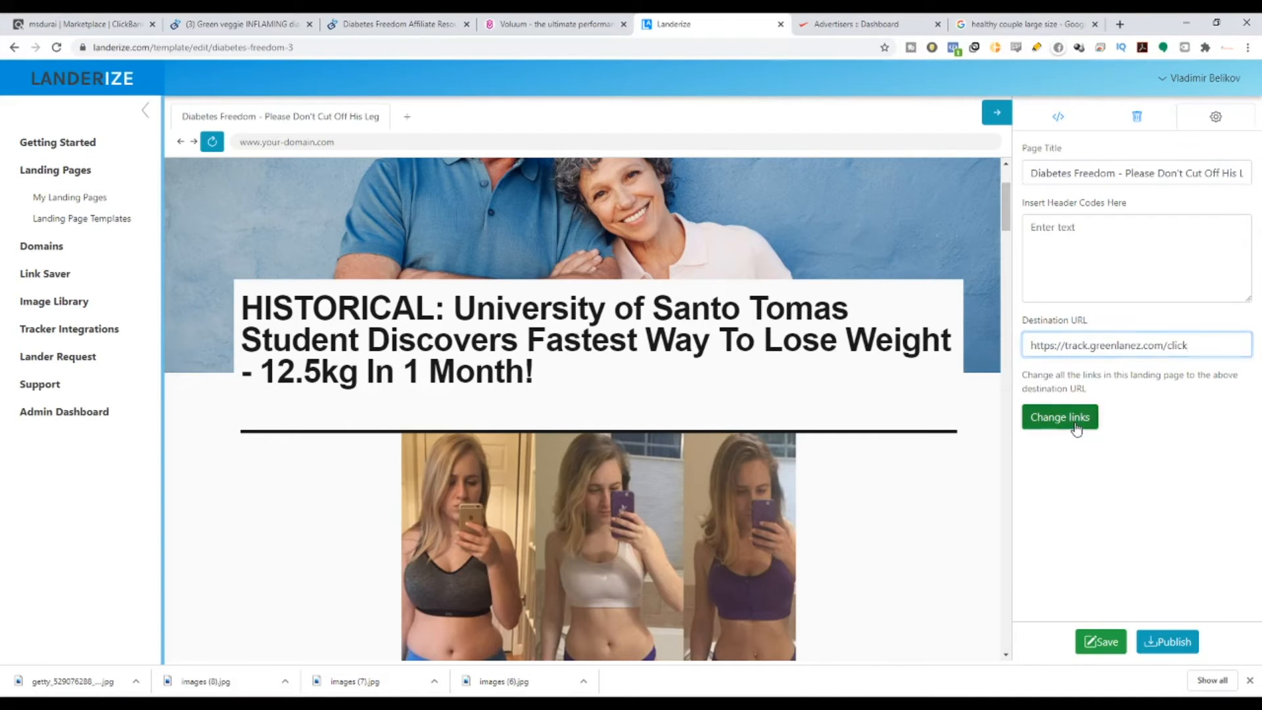
{"action": "left_click", "coordinate": [1099, 642]}
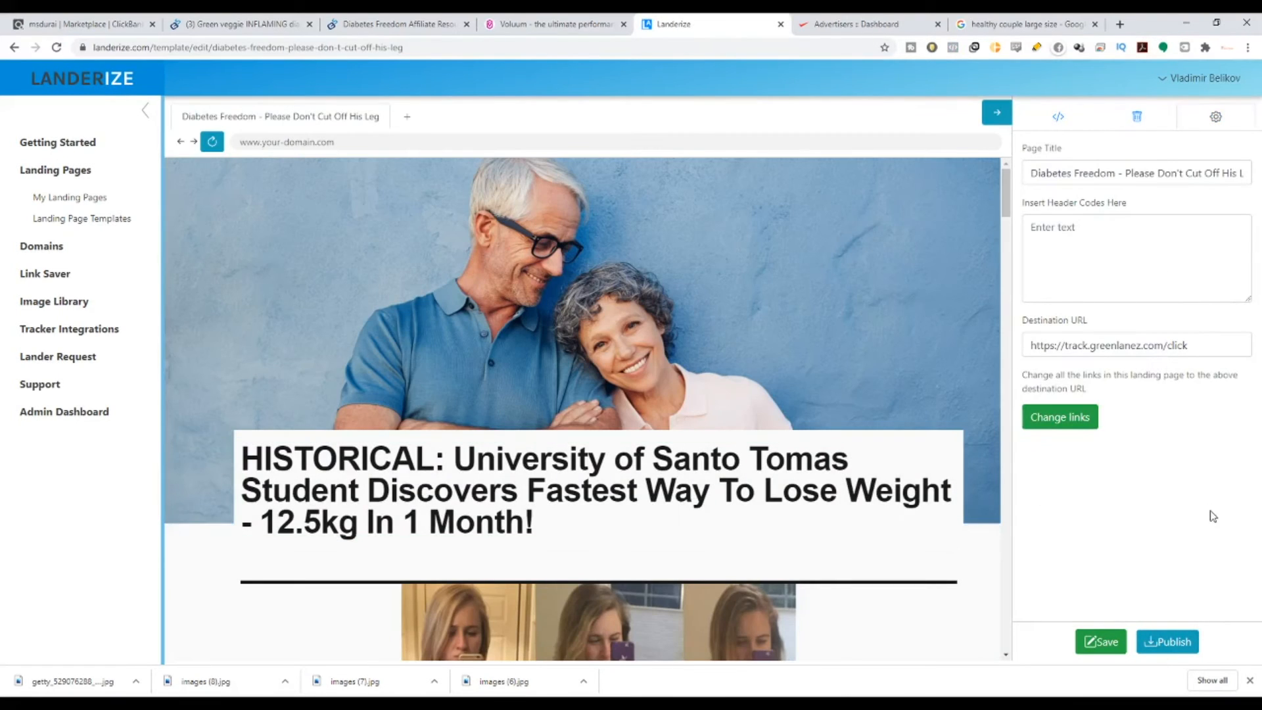
Step: Publish the landing page to the dev-landerize domain and copy the address of the published page
{"action": "left_click", "coordinate": [1167, 642]}
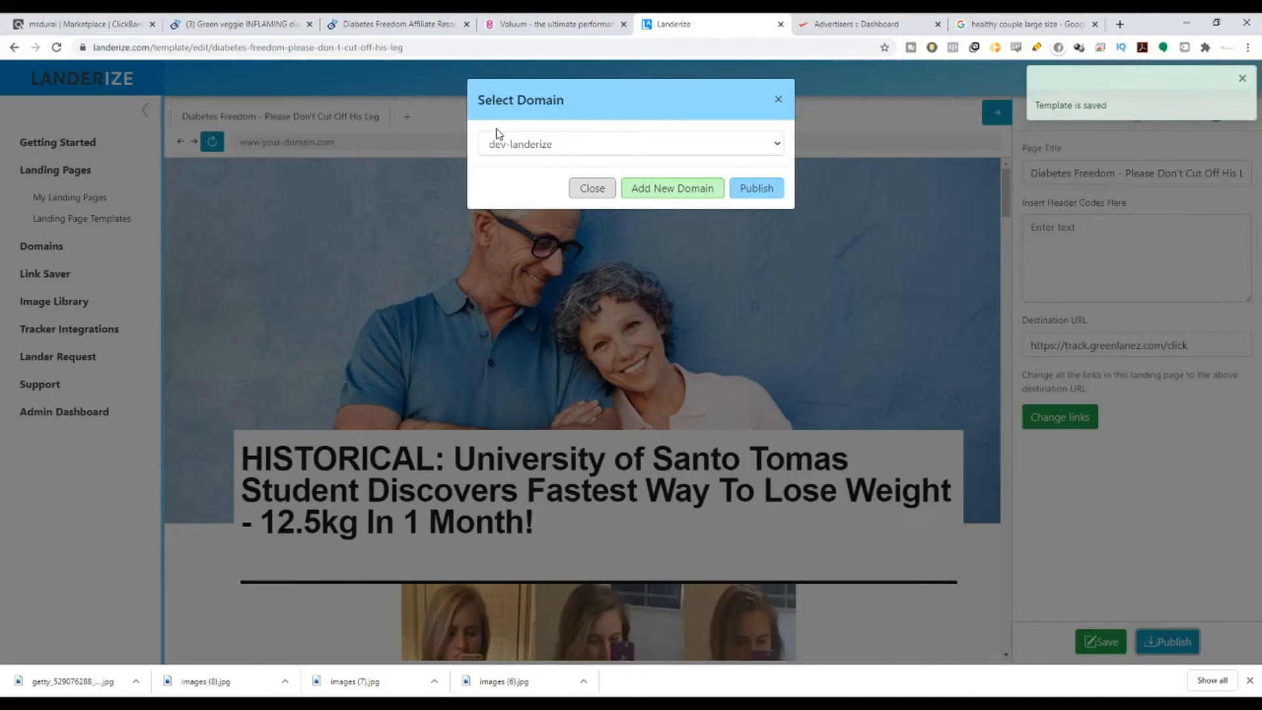
{"action": "left_click", "coordinate": [692, 152]}
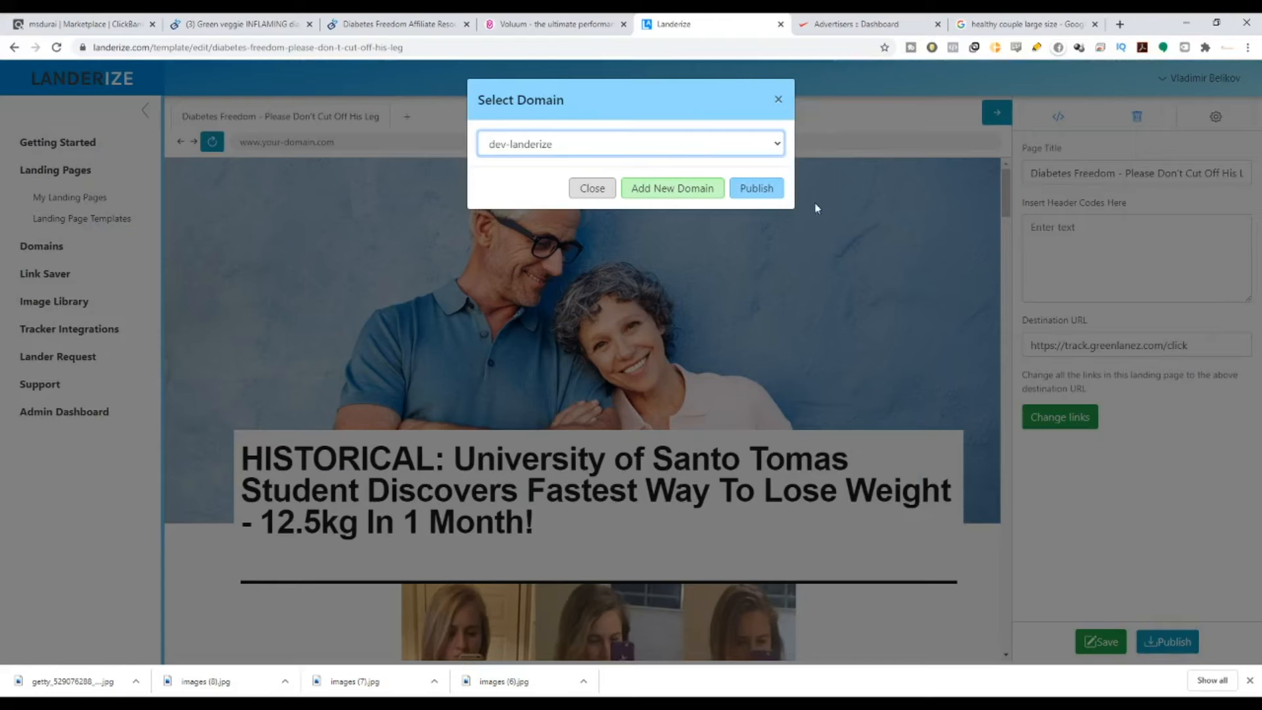
{"action": "left_click", "coordinate": [765, 192]}
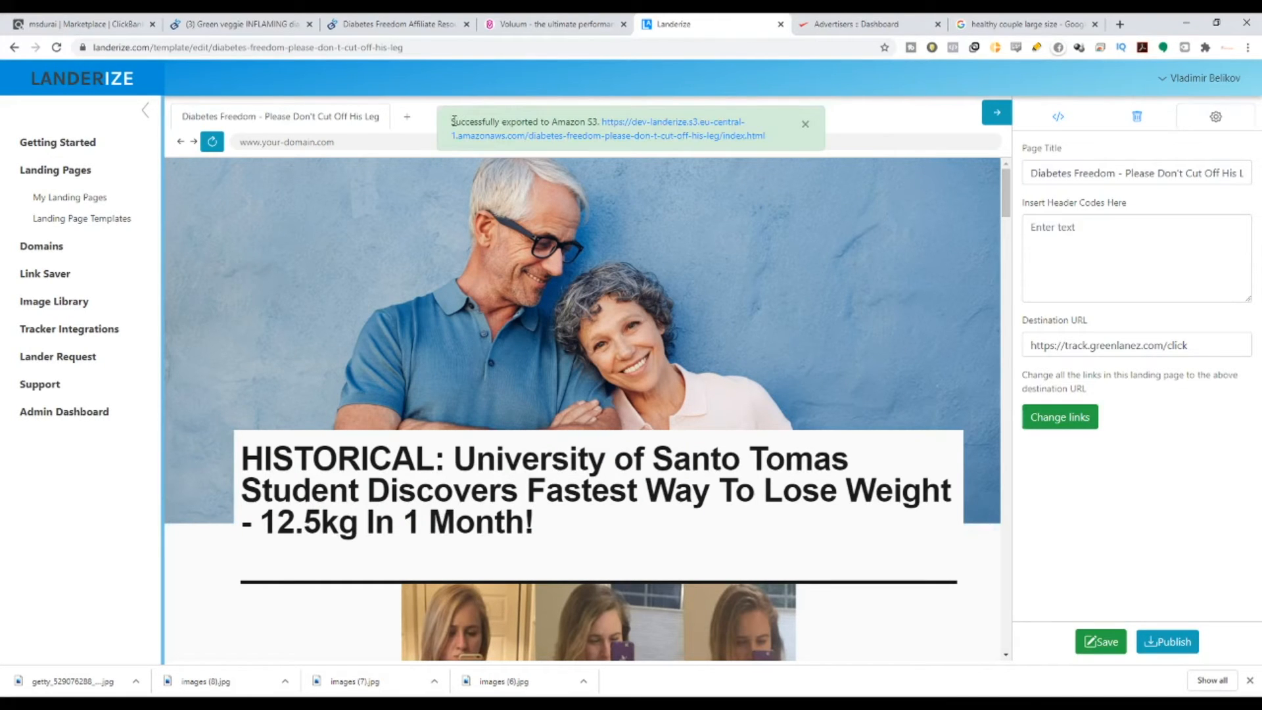
{"action": "left_click_drag", "start_coordinate": [453, 121], "coordinate": [612, 122]}
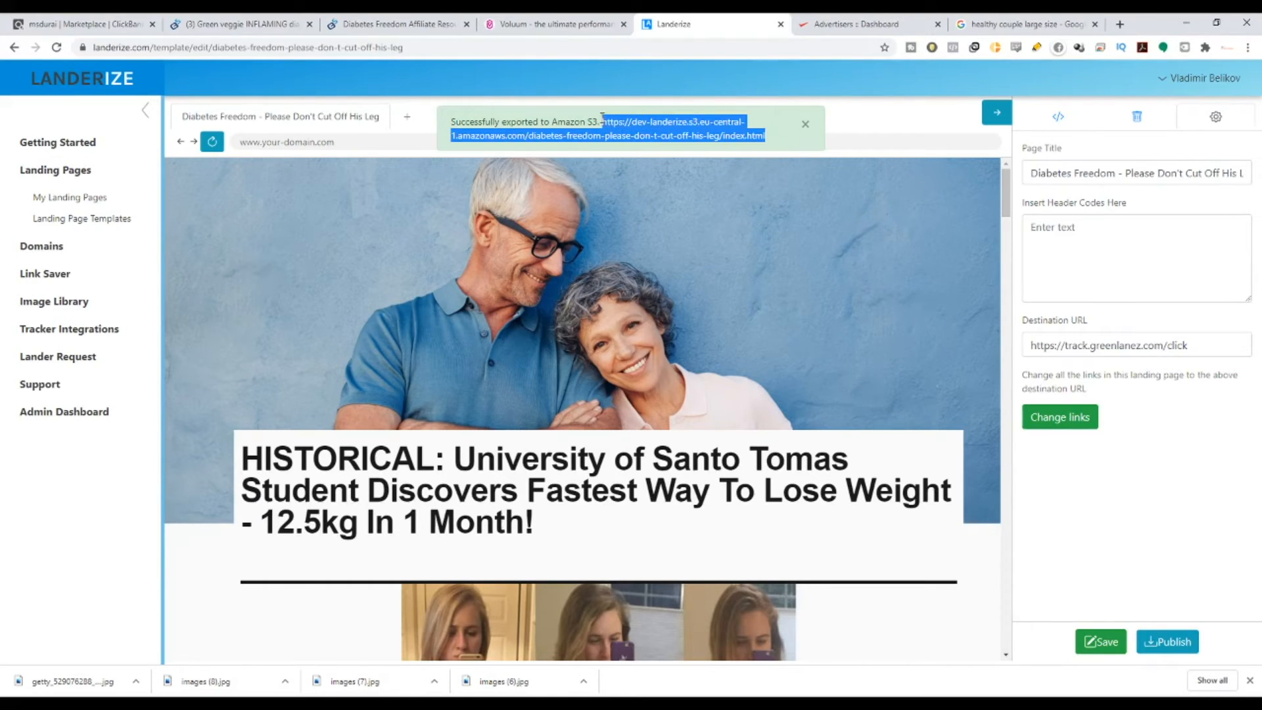
Step: Start a new lander in Voluum with country tag United States, named Diabetes Freedom followed by the person's first name in parentheses
{"action": "left_click", "coordinate": [526, 25]}
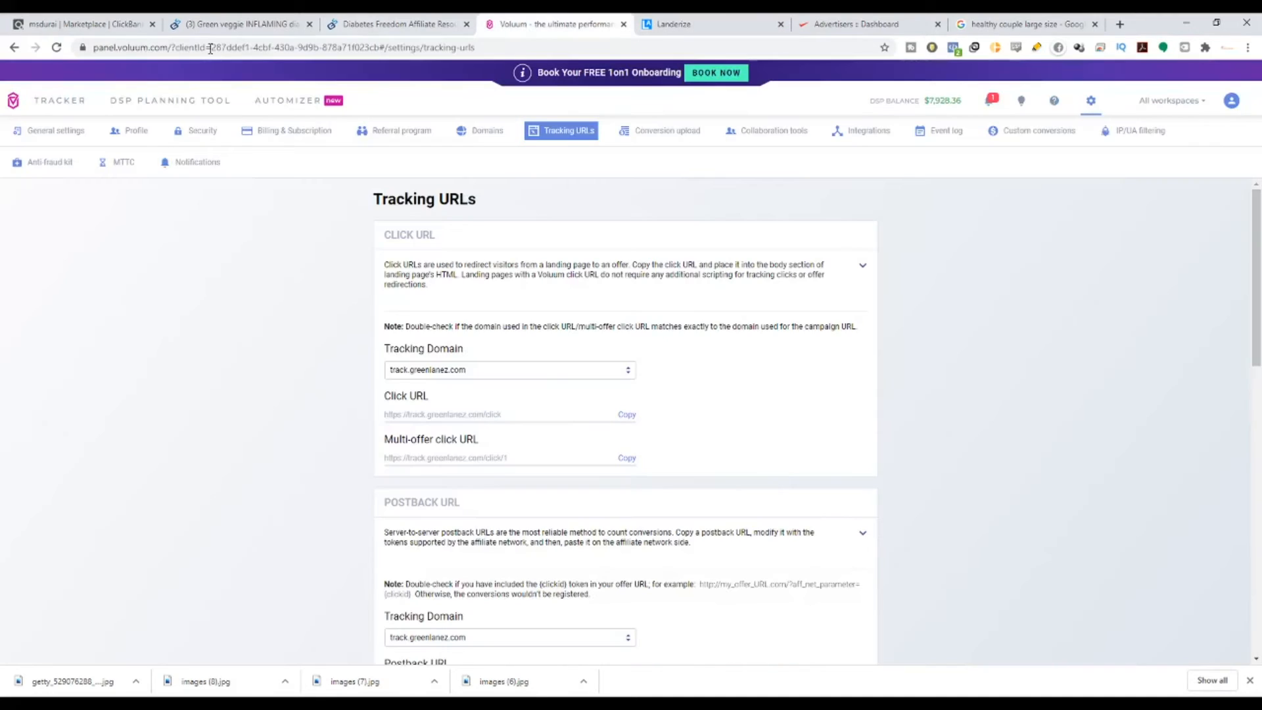
{"action": "left_click", "coordinate": [42, 107]}
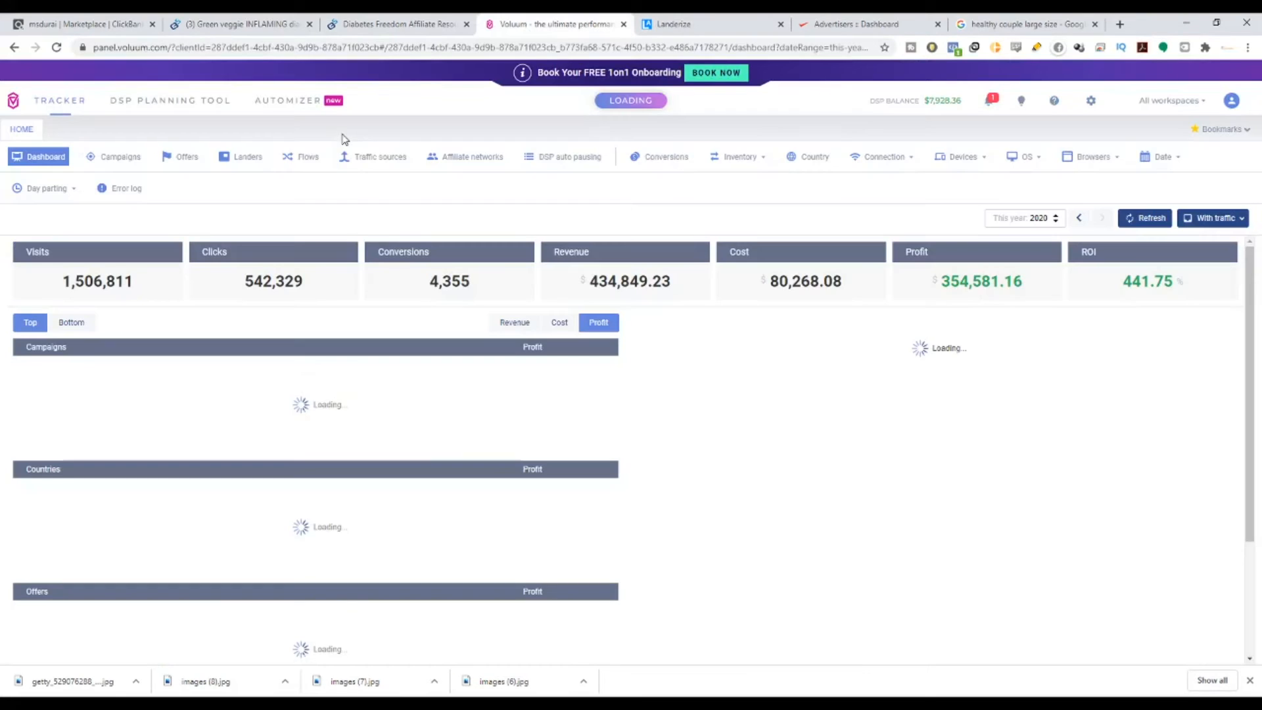
{"action": "left_click", "coordinate": [249, 161]}
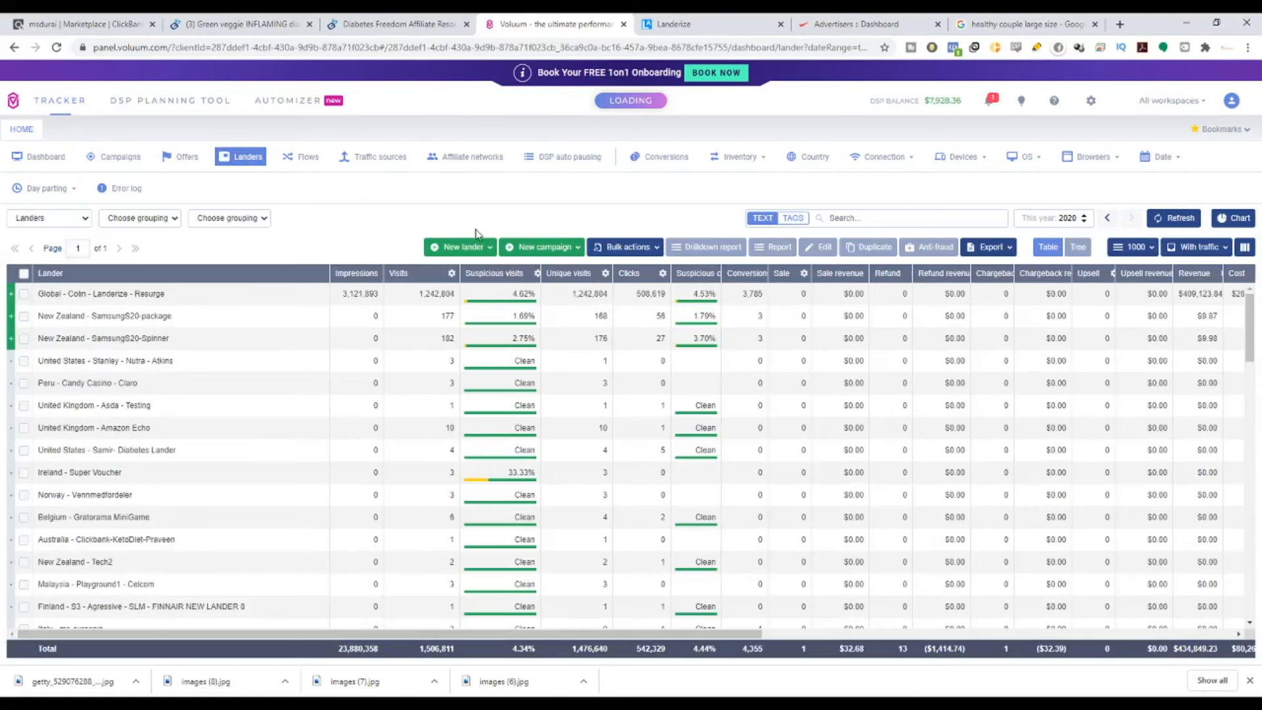
{"action": "left_click", "coordinate": [480, 246]}
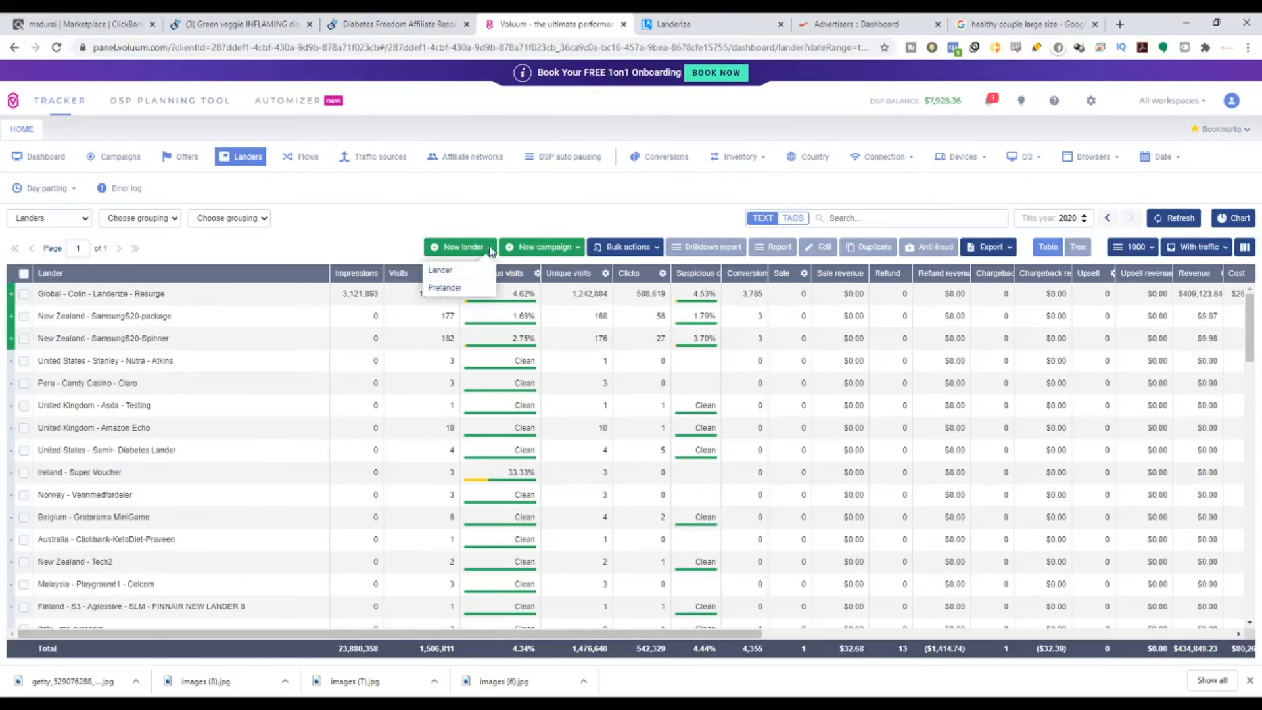
{"action": "left_click", "coordinate": [475, 271]}
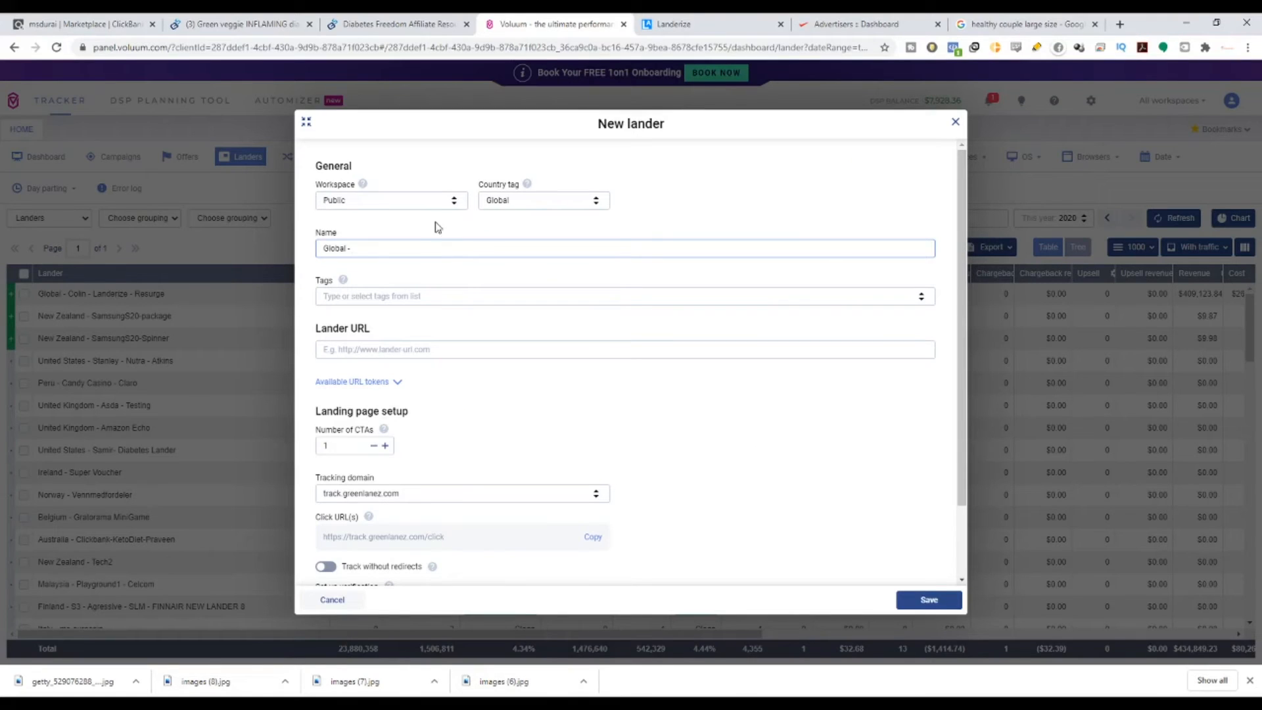
{"action": "left_click", "coordinate": [527, 201]}
{"action": "type", "text": "United"}
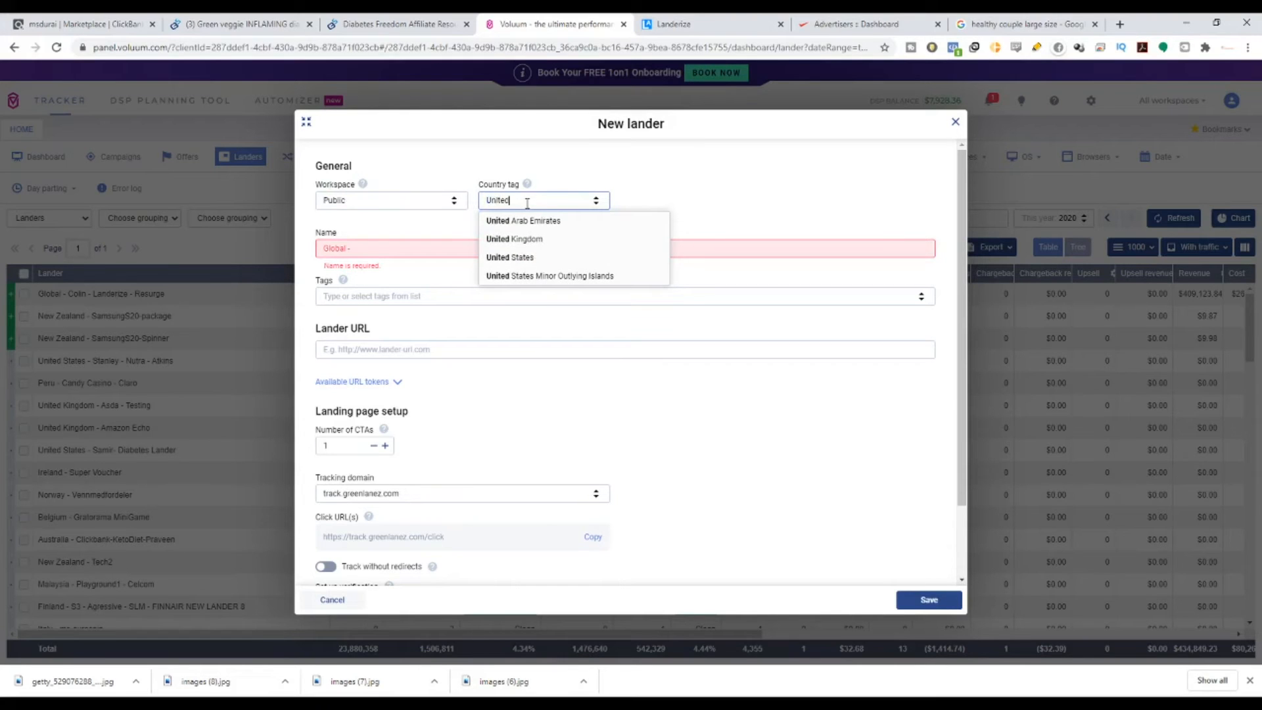
{"action": "left_click", "coordinate": [501, 258]}
{"action": "left_click", "coordinate": [472, 246]}
{"action": "type", "text": "D"}
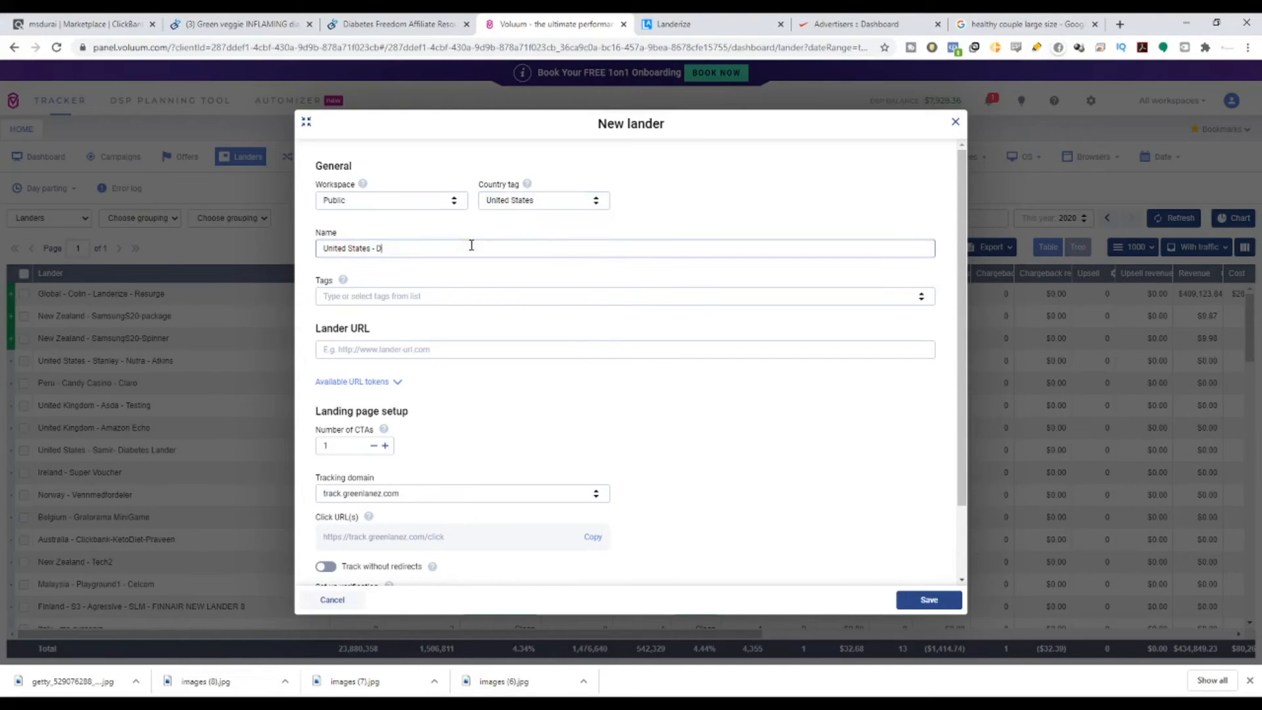
{"action": "type", "text": "iabetes Freedom(Praveen"}
Step: Paste the published page's address as the lander URL, verify the landing page and save the lander
{"action": "left_click", "coordinate": [417, 349]}
{"action": "key", "text": "ctrl+v"}
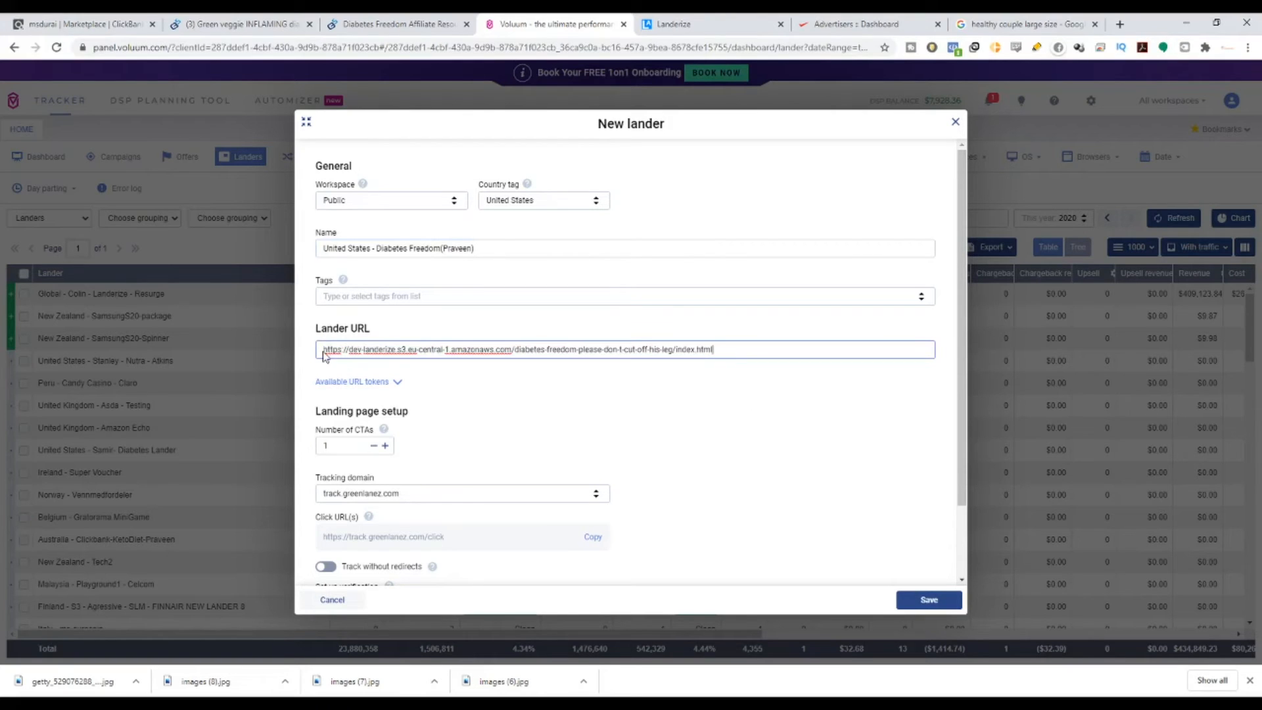
{"action": "scroll", "coordinate": [526, 453], "scroll_direction": "down", "scroll_amount": 2}
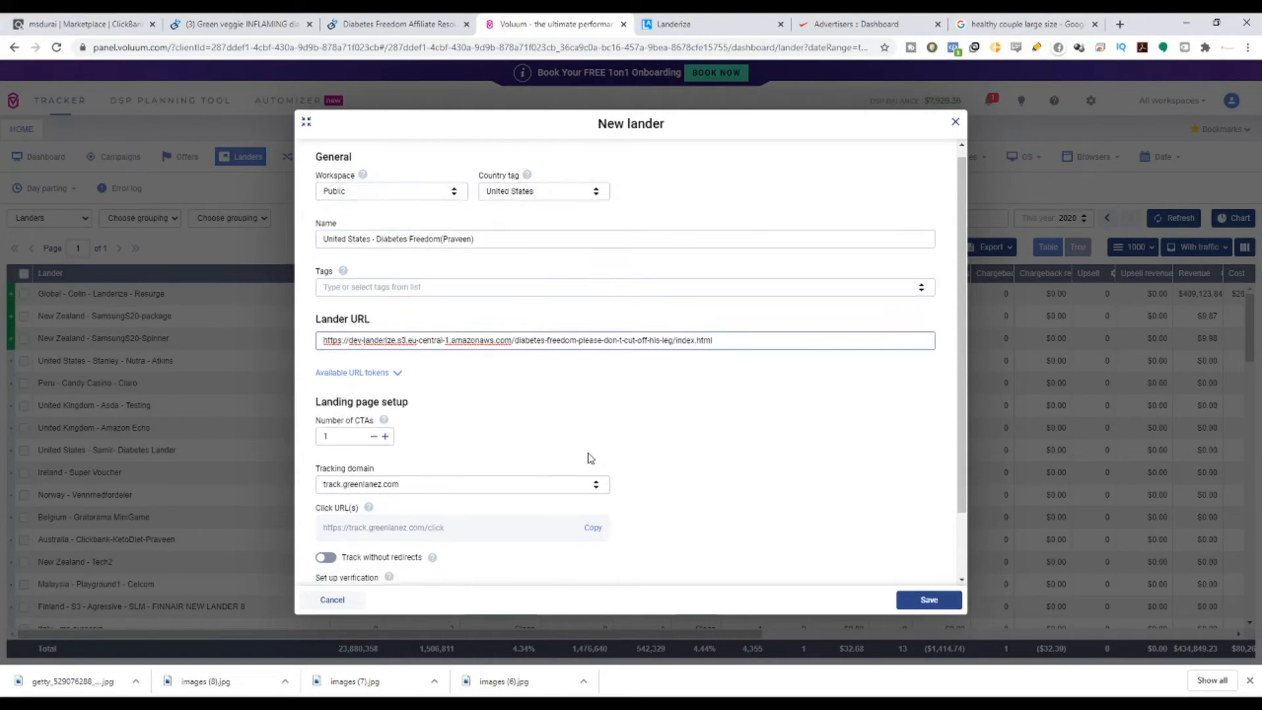
{"action": "left_click", "coordinate": [562, 527]}
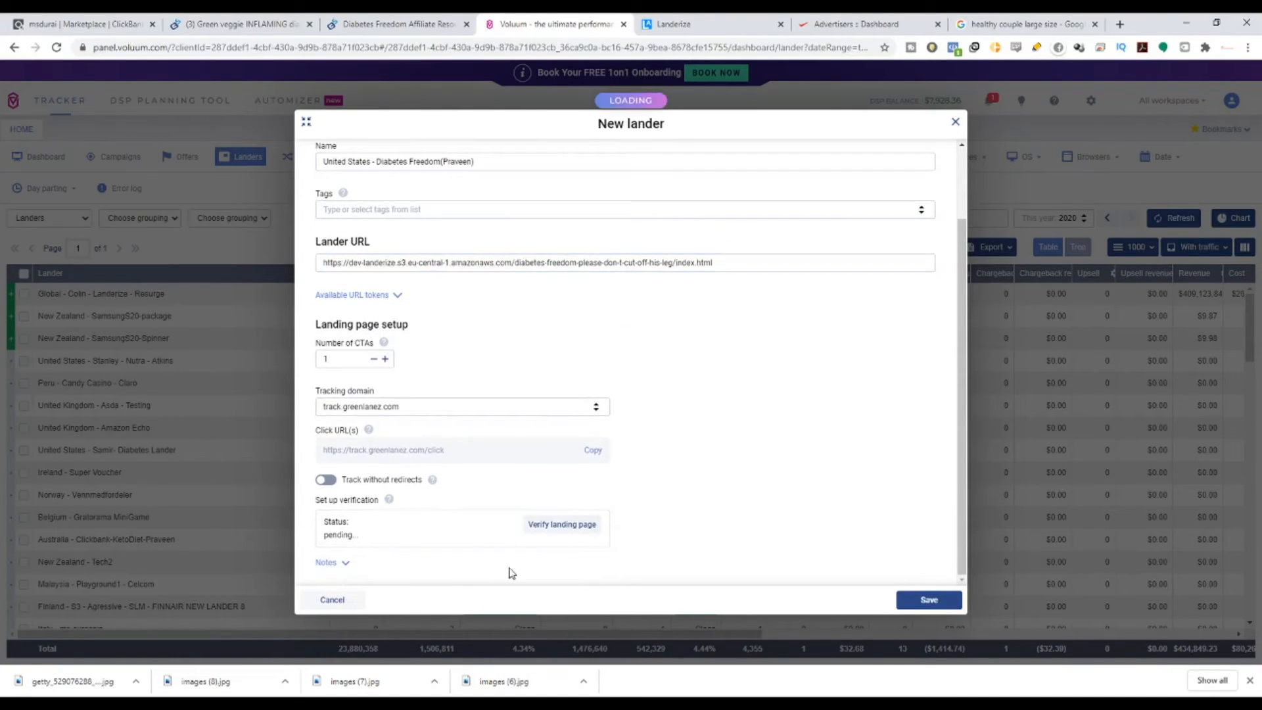
{"action": "left_click_drag", "start_coordinate": [356, 536], "coordinate": [323, 537]}
{"action": "left_click", "coordinate": [927, 599]}
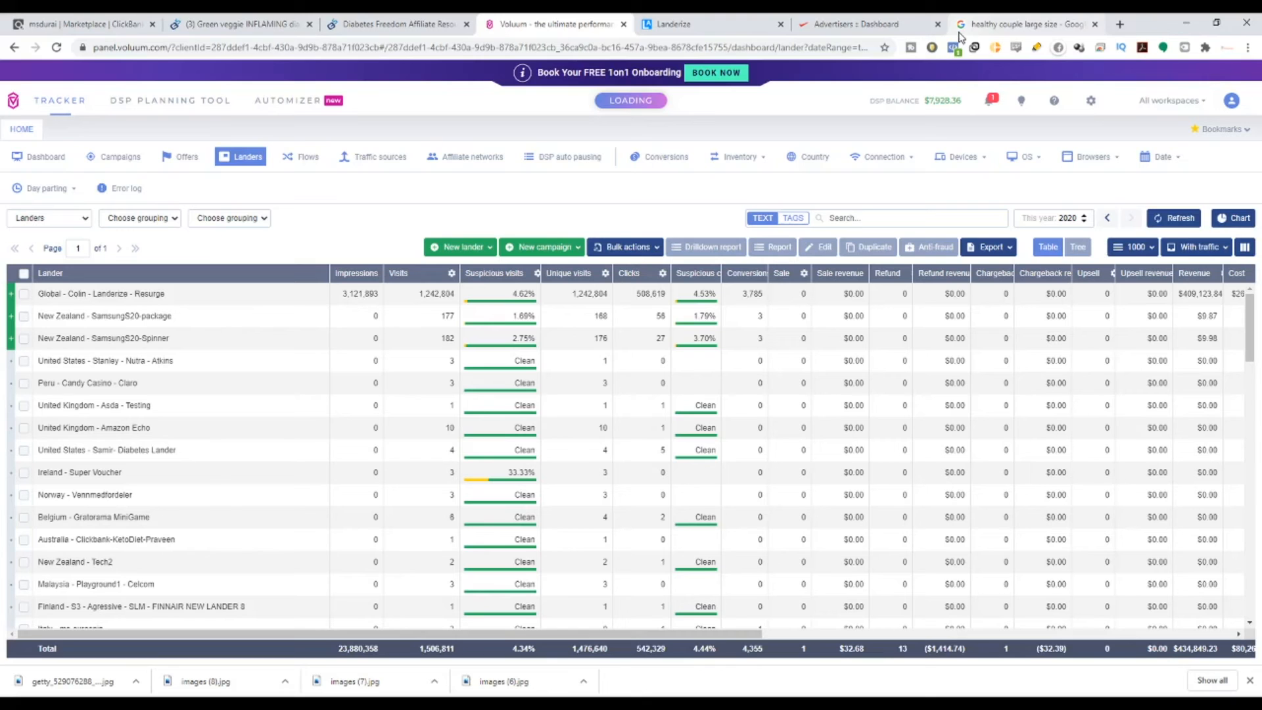
Step: Glance at the MGID dashboard, return to Voluum and start a new TRK Simple campaign
{"action": "left_click", "coordinate": [858, 18]}
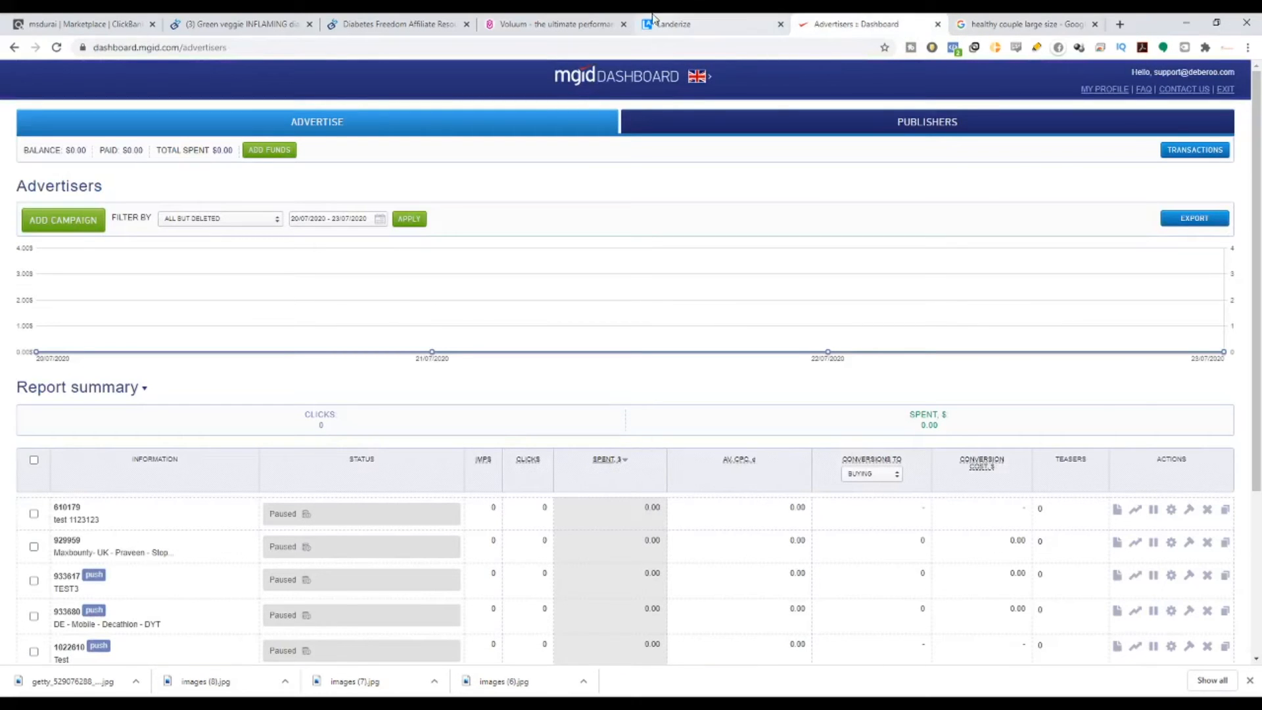
{"action": "left_click", "coordinate": [559, 23]}
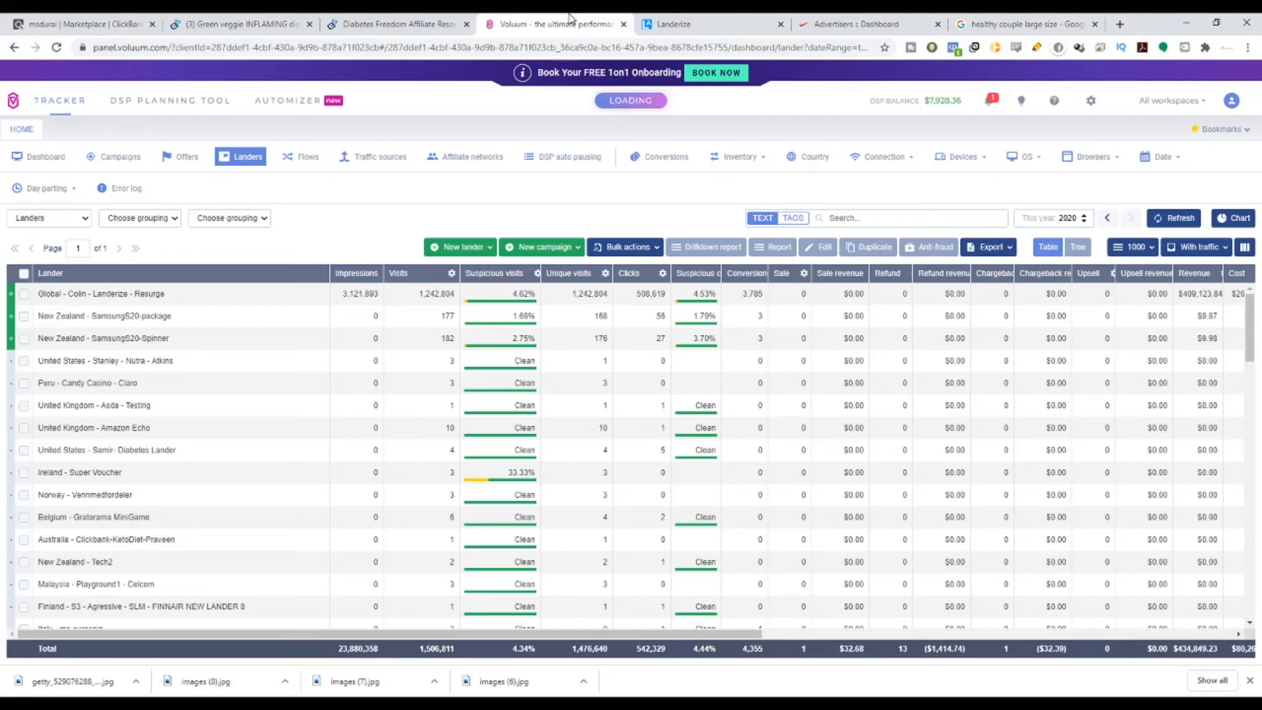
{"action": "left_click", "coordinate": [126, 163]}
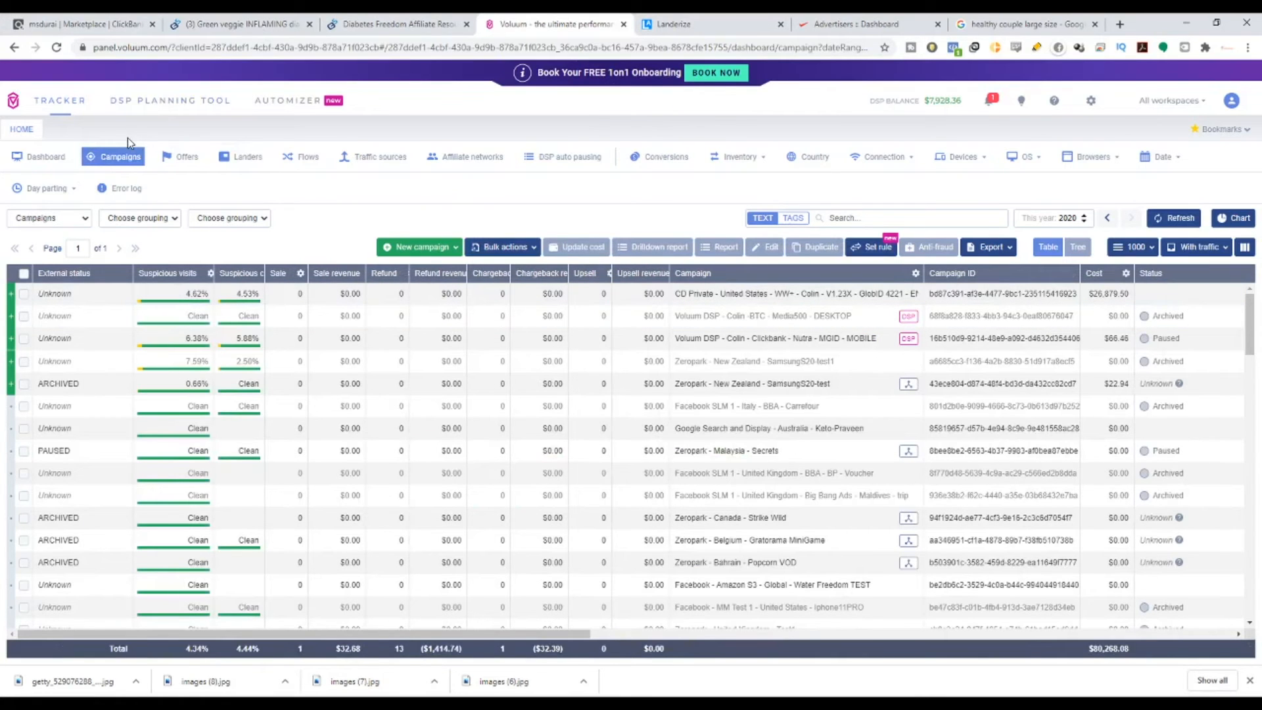
{"action": "left_click", "coordinate": [414, 248]}
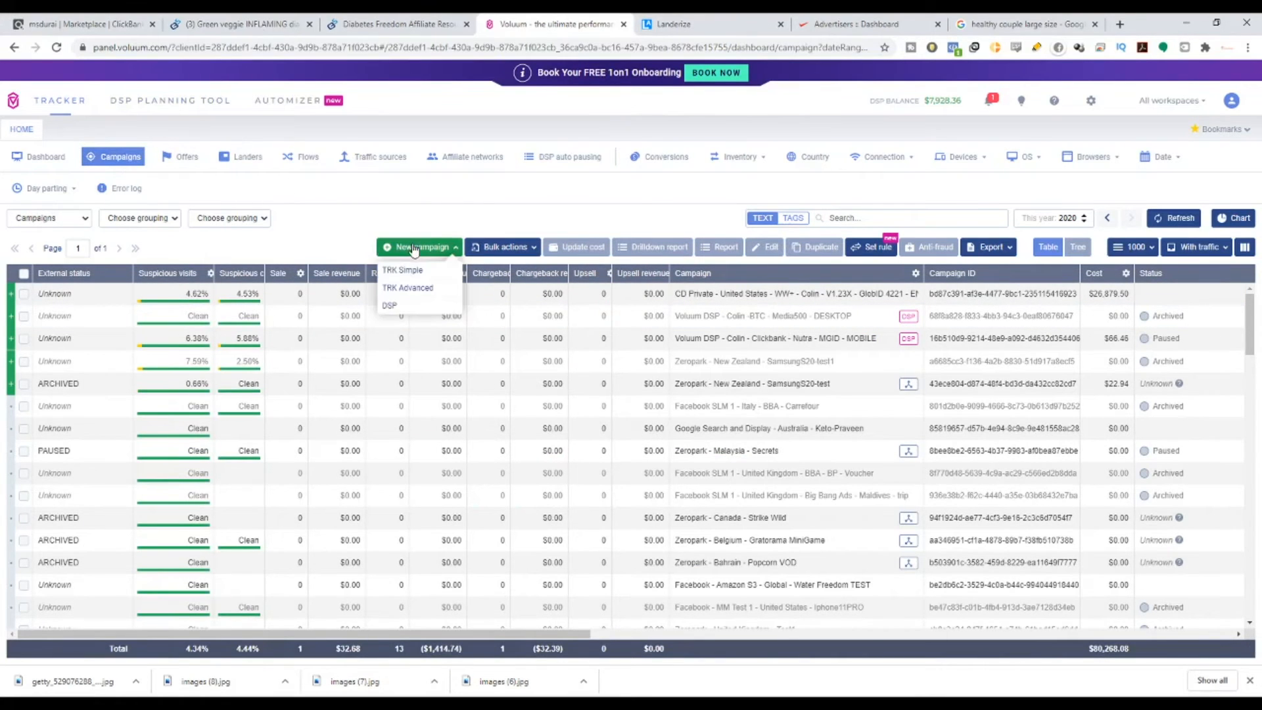
{"action": "left_click", "coordinate": [441, 276]}
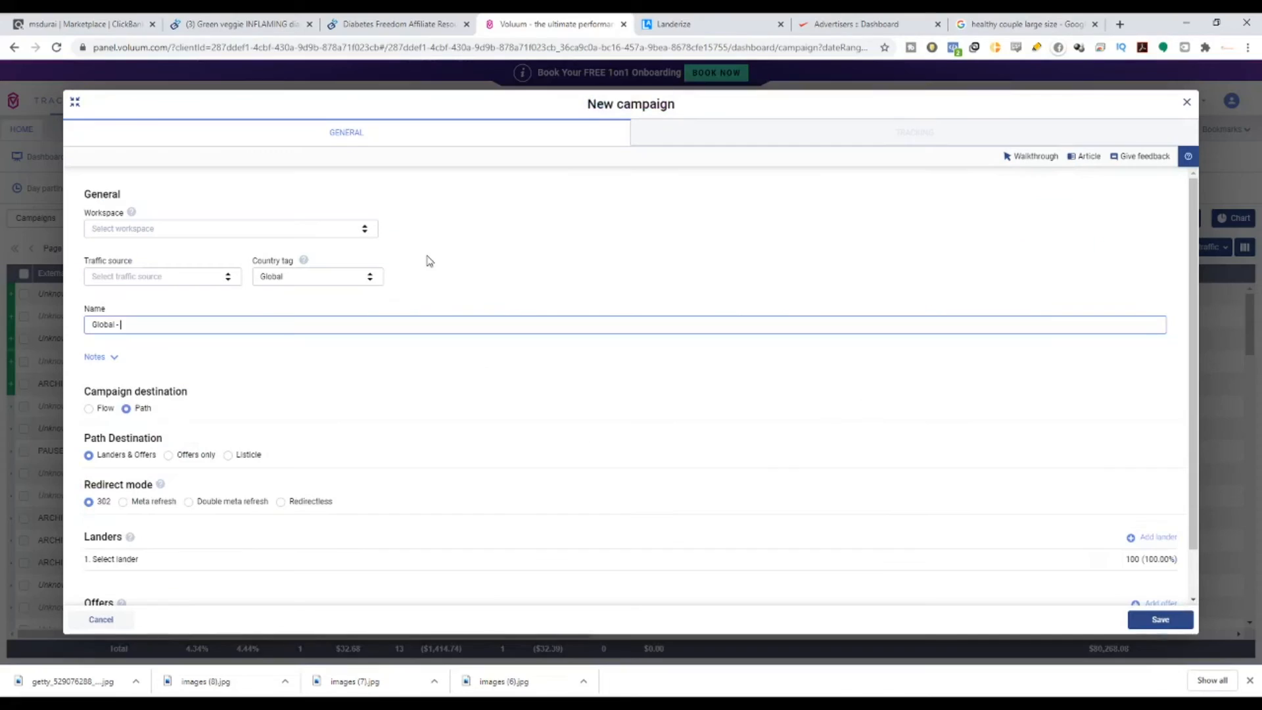
Step: Set the new campaign's workspace to Private, its traffic source to MGID and its country tag to United States
{"action": "left_click", "coordinate": [218, 230]}
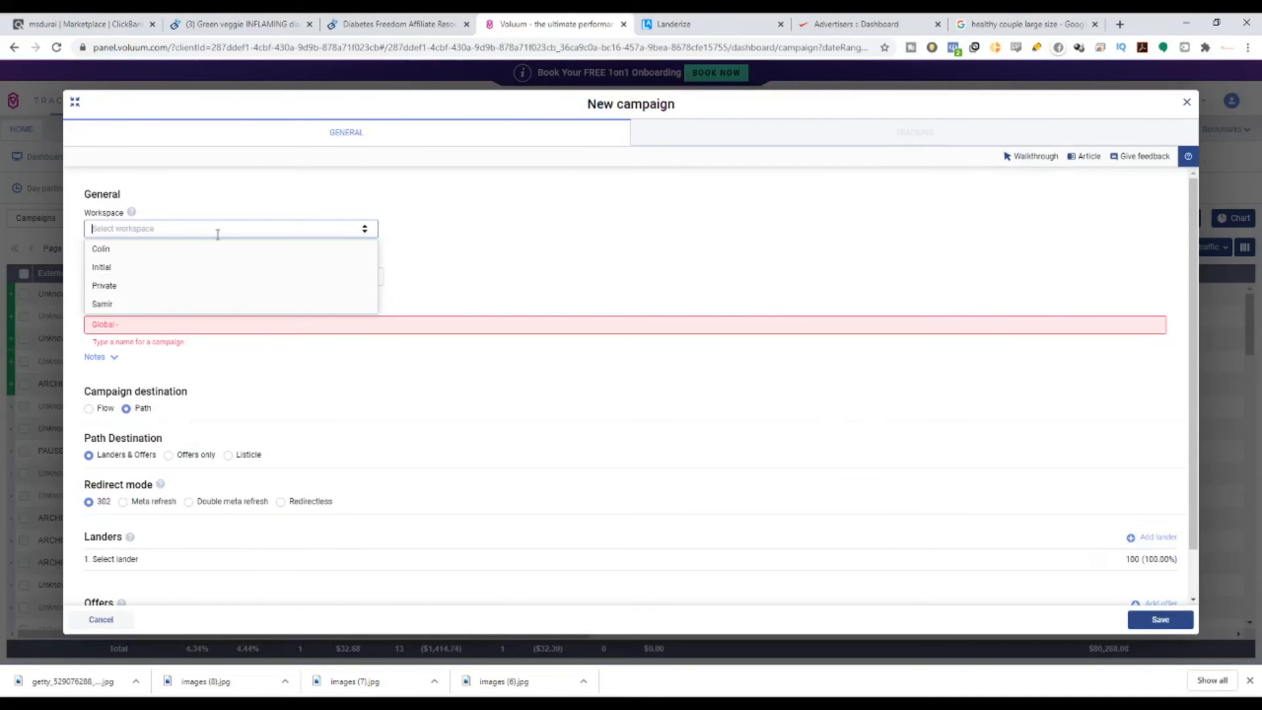
{"action": "left_click", "coordinate": [185, 282]}
{"action": "left_click", "coordinate": [144, 277]}
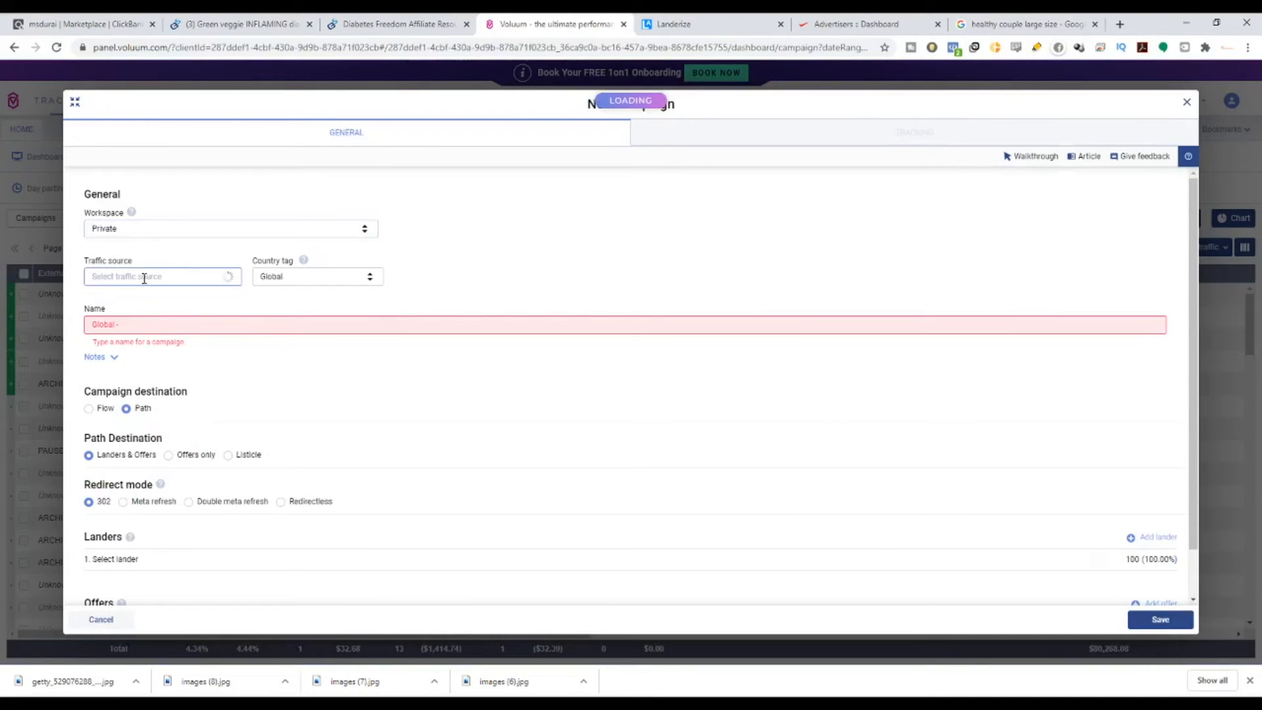
{"action": "type", "text": "Mgi"}
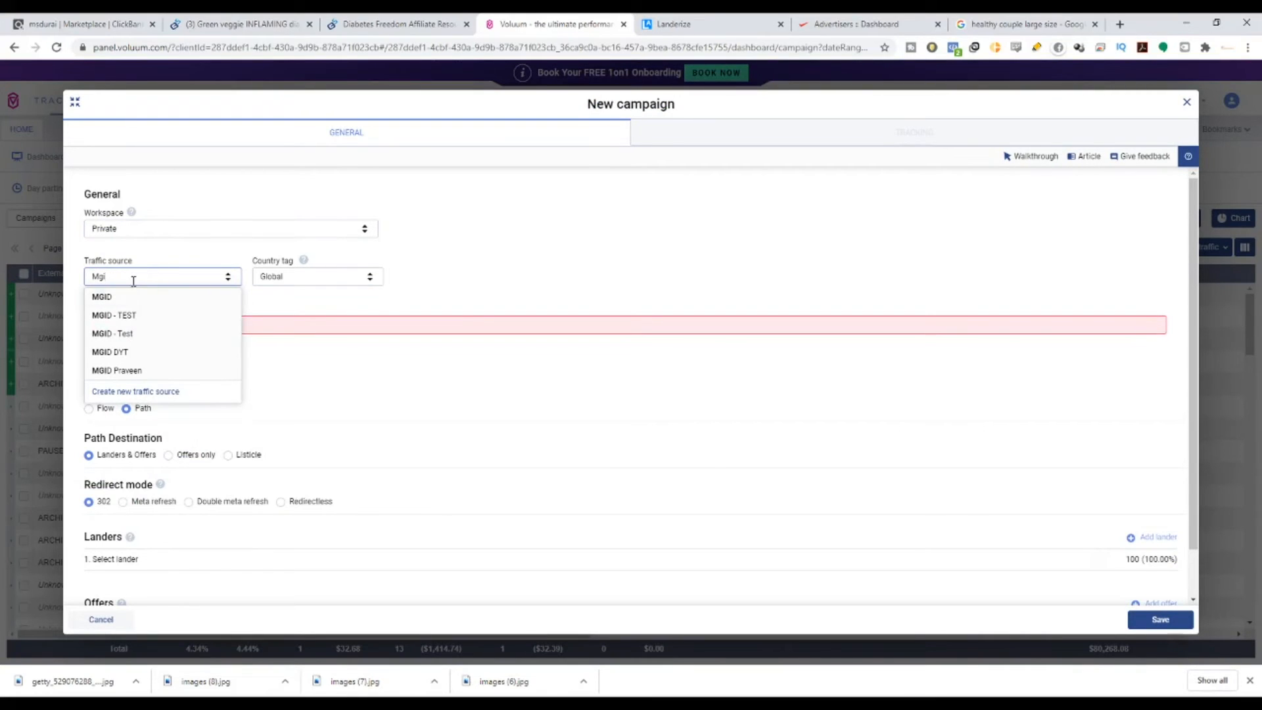
{"action": "left_click", "coordinate": [133, 296]}
{"action": "left_click", "coordinate": [315, 281]}
{"action": "type", "text": "United"}
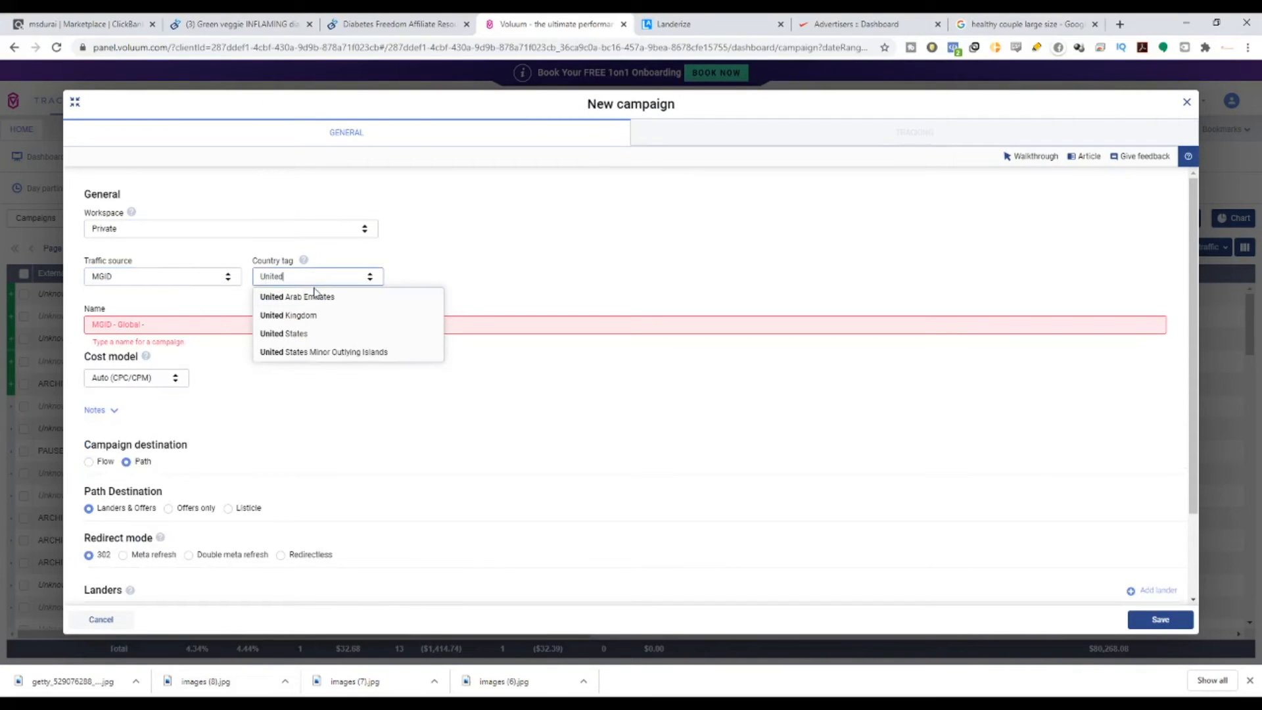
{"action": "left_click", "coordinate": [307, 334]}
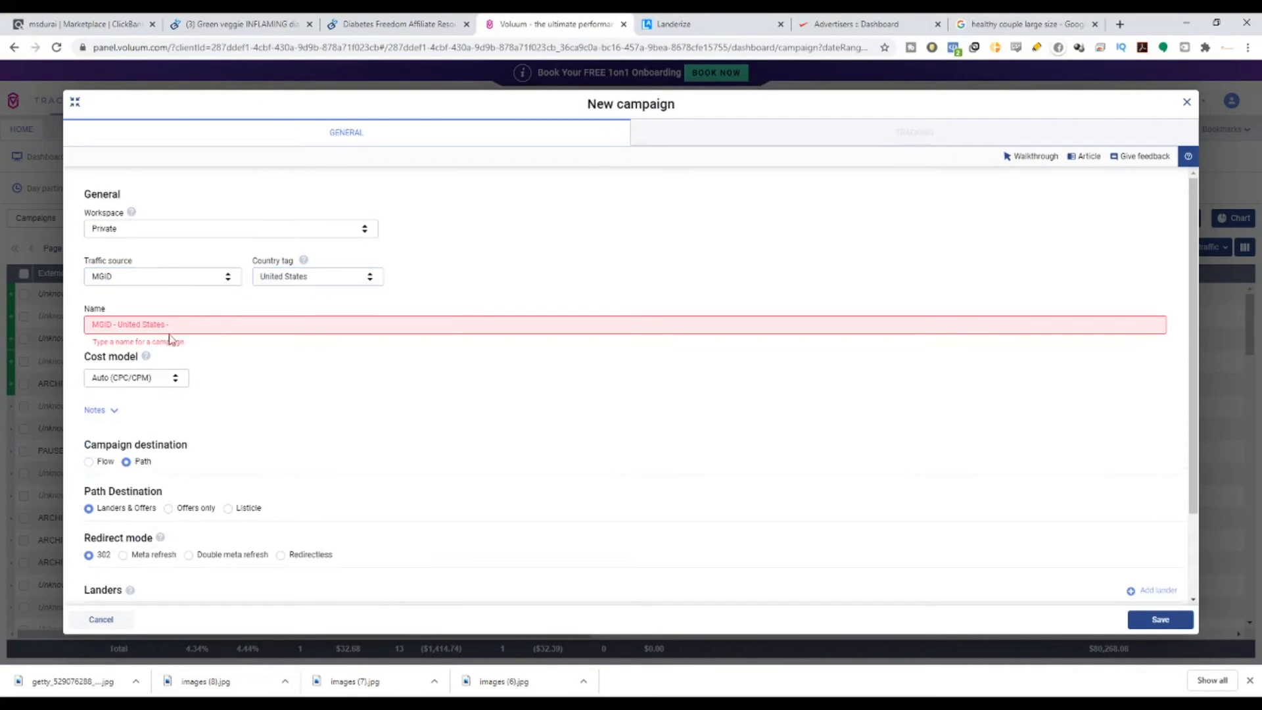
Step: Complete the campaign name with Diabetes Freedom and the person's first name in parentheses, and set the redirect mode to Double meta refresh
{"action": "type", "text": "Diabe"}
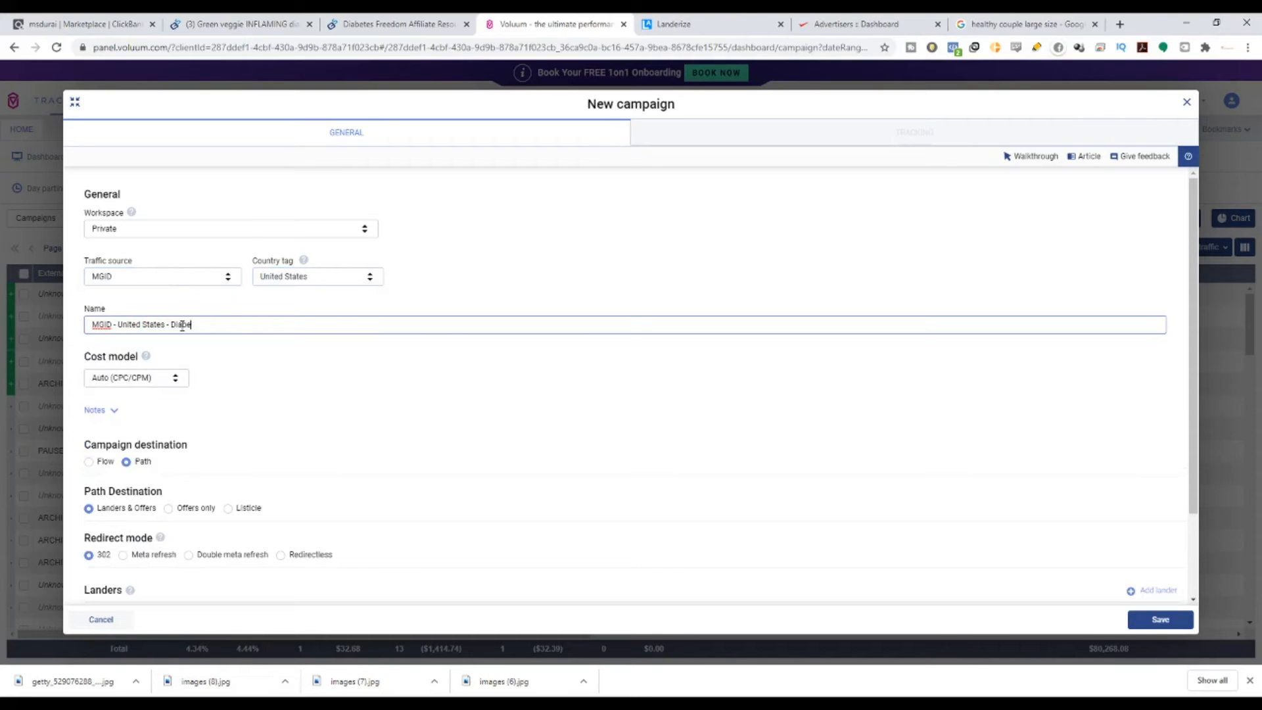
{"action": "type", "text": "tes Freedom(Praveen"}
{"action": "left_click_drag", "start_coordinate": [83, 372], "coordinate": [175, 381]}
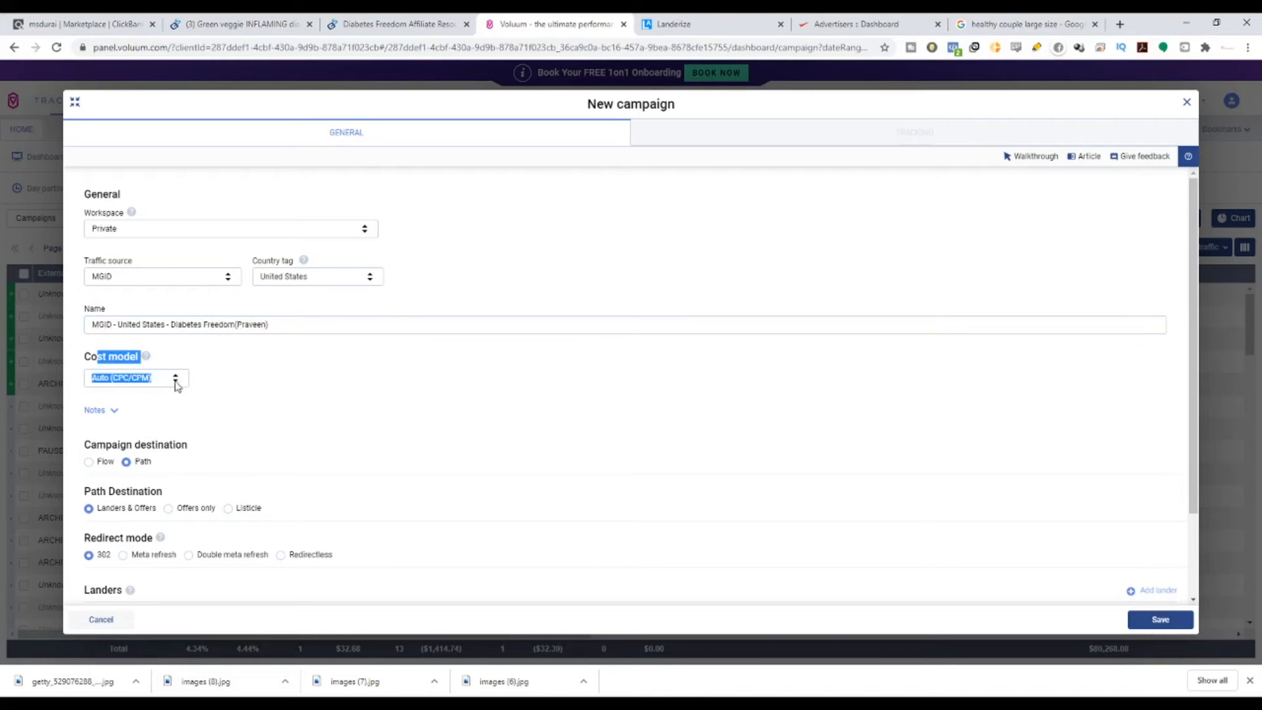
{"action": "scroll", "coordinate": [113, 478], "scroll_direction": "down", "scroll_amount": 2}
{"action": "left_click_drag", "start_coordinate": [89, 335], "coordinate": [209, 365]}
{"action": "left_click", "coordinate": [204, 366]}
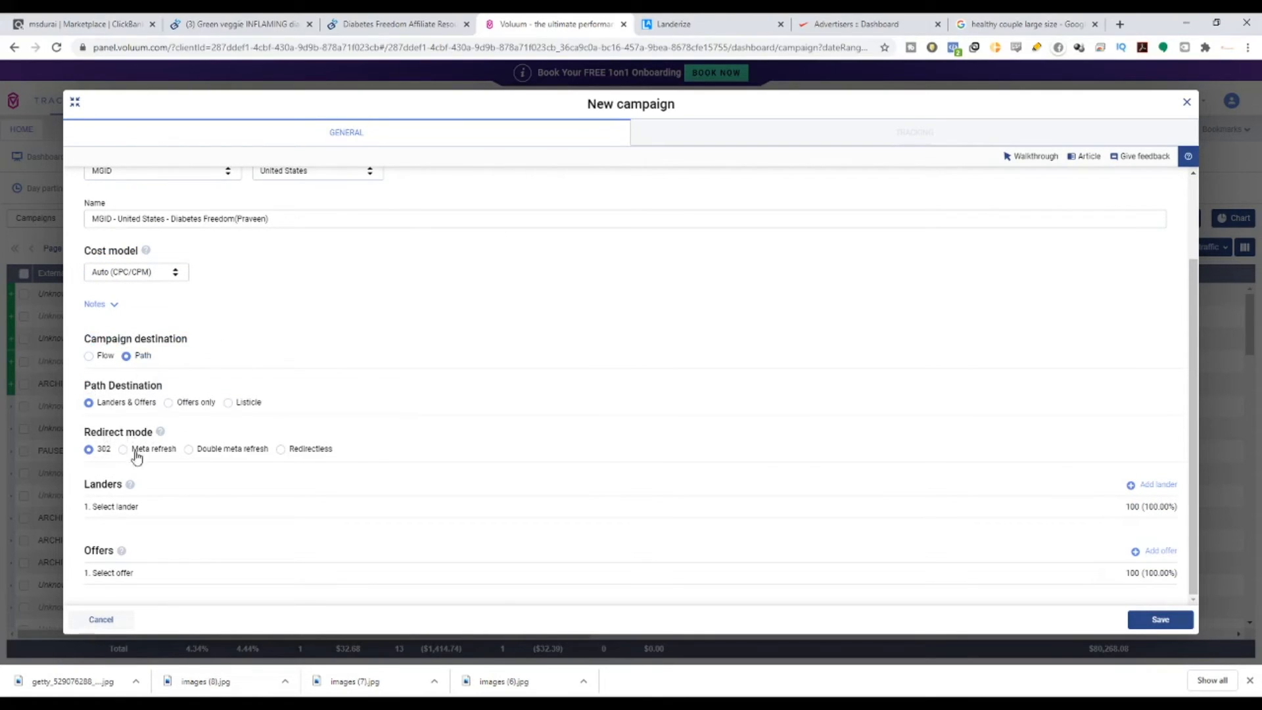
{"action": "left_click", "coordinate": [188, 449]}
Step: Assign the United States Diabetes Freedom lander and the matching ClickBank offer bearing the person's first name, and save the campaign
{"action": "left_click", "coordinate": [144, 508]}
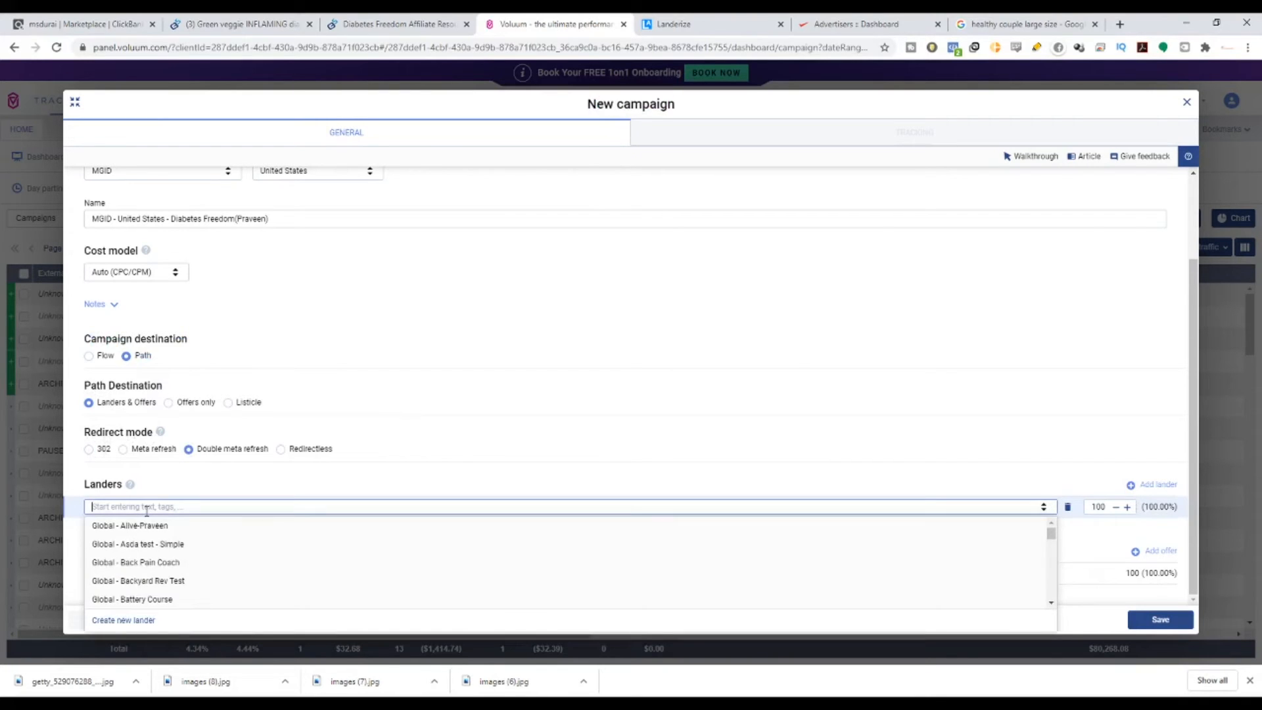
{"action": "type", "text": "dia"}
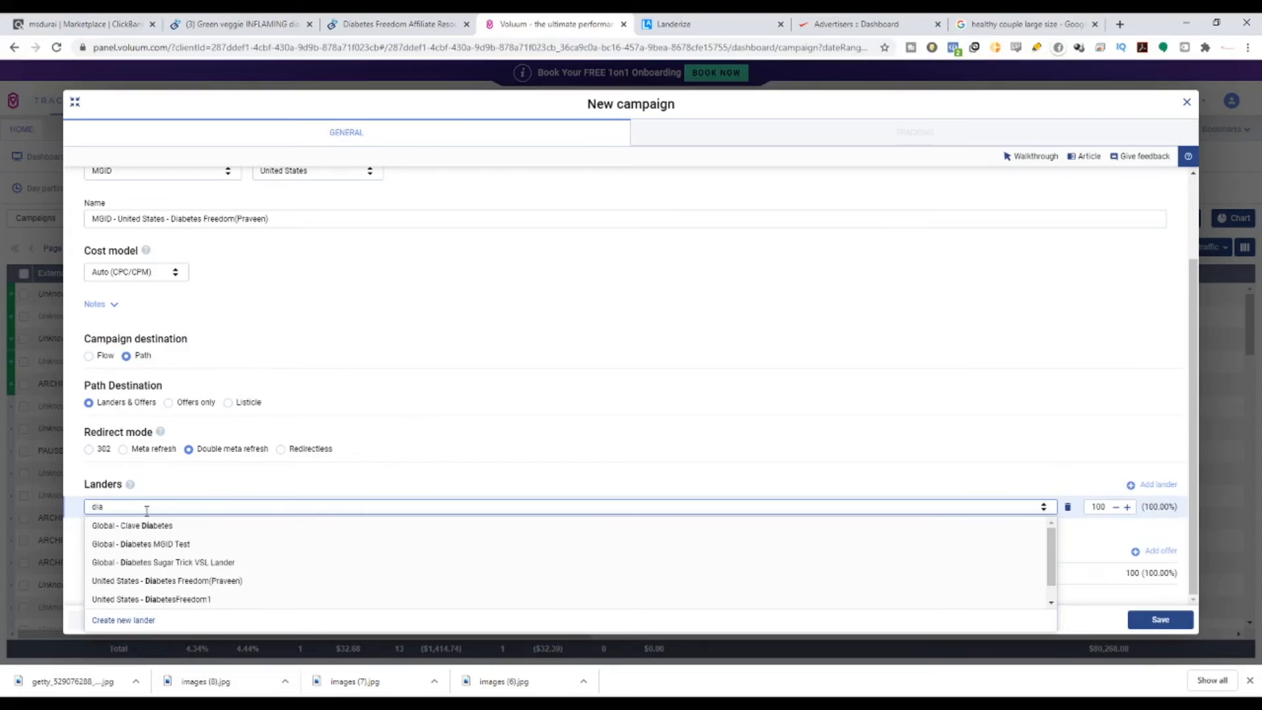
{"action": "left_click", "coordinate": [168, 580]}
{"action": "type", "text": "d"}
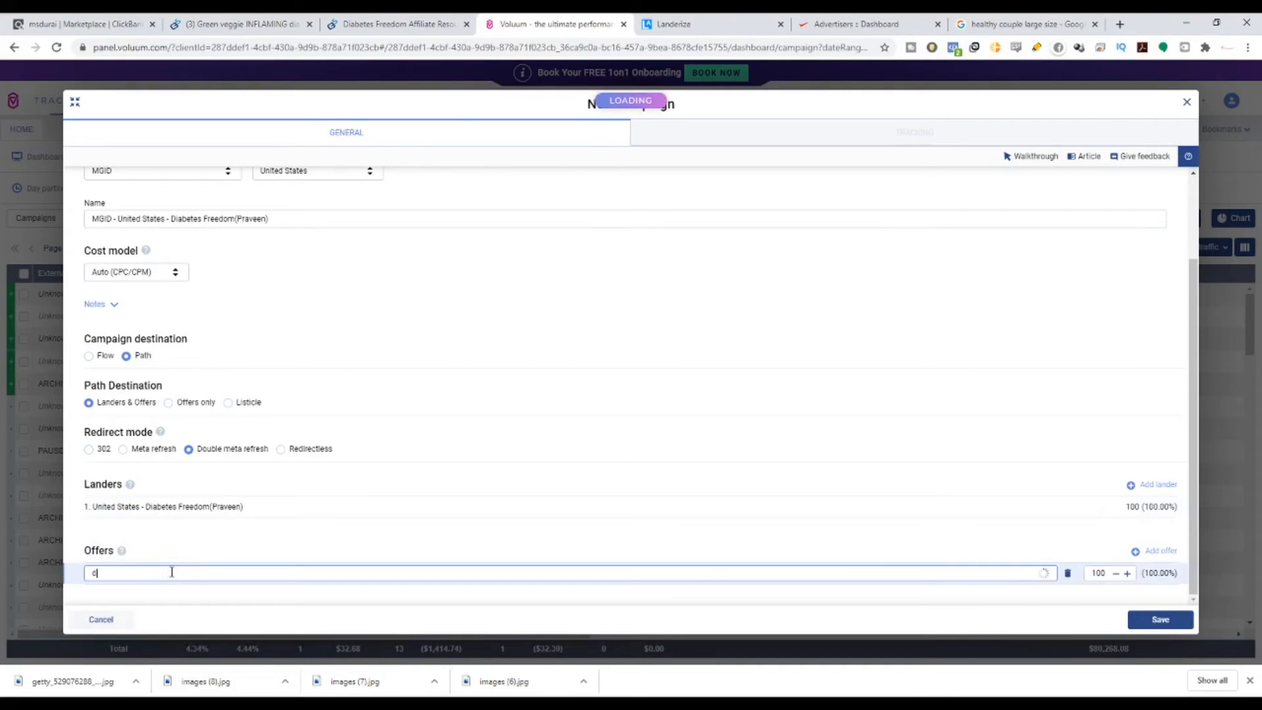
{"action": "type", "text": "ia"}
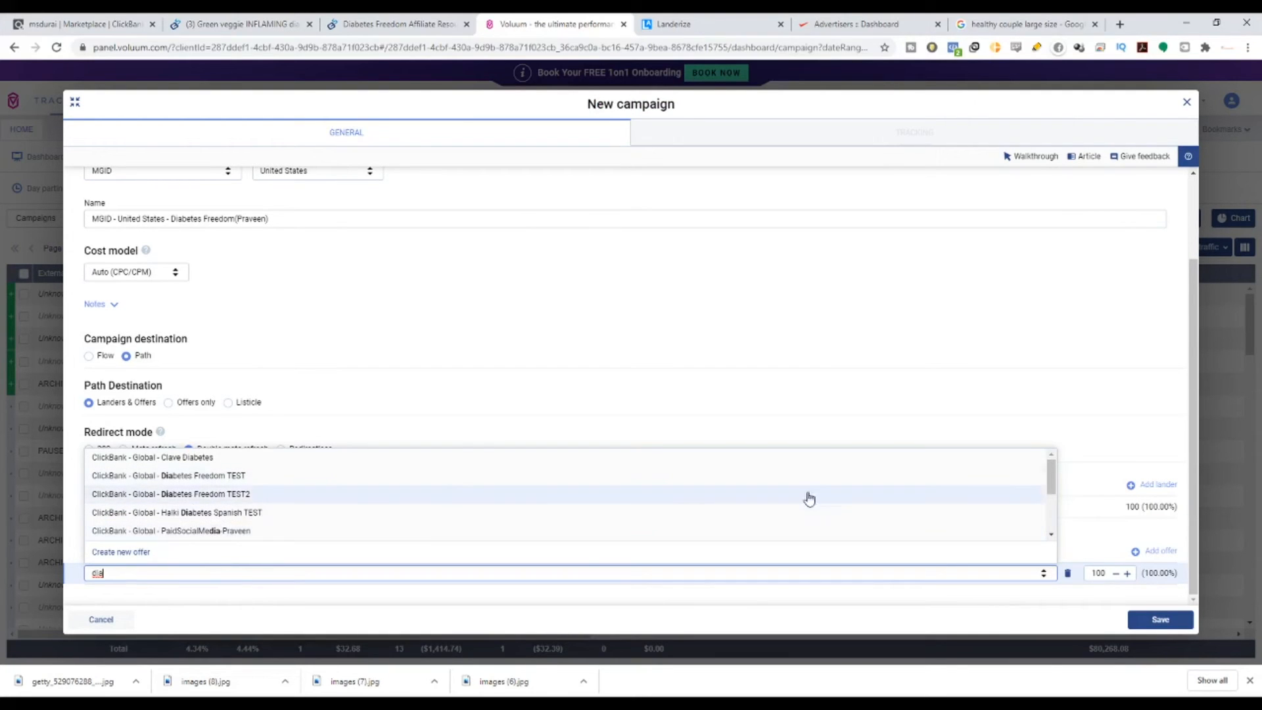
{"action": "scroll", "coordinate": [986, 509], "scroll_direction": "down", "scroll_amount": 2}
{"action": "left_click", "coordinate": [228, 495]}
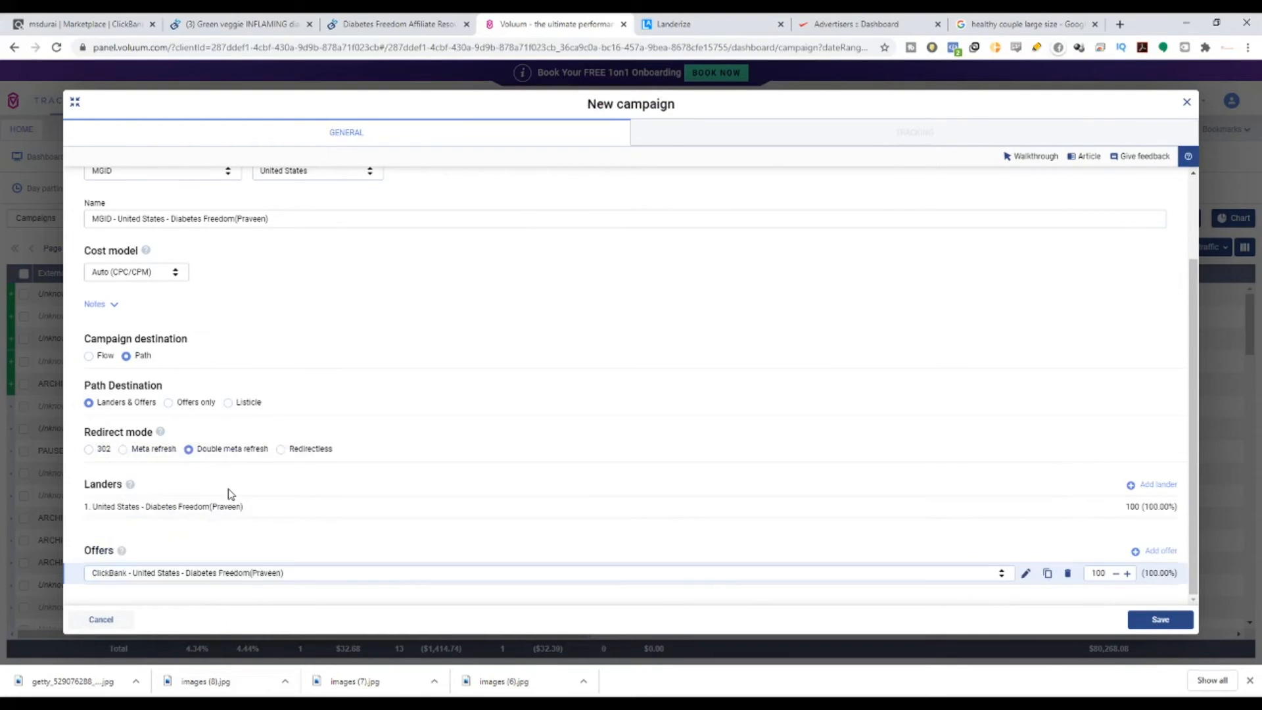
{"action": "left_click", "coordinate": [1154, 620]}
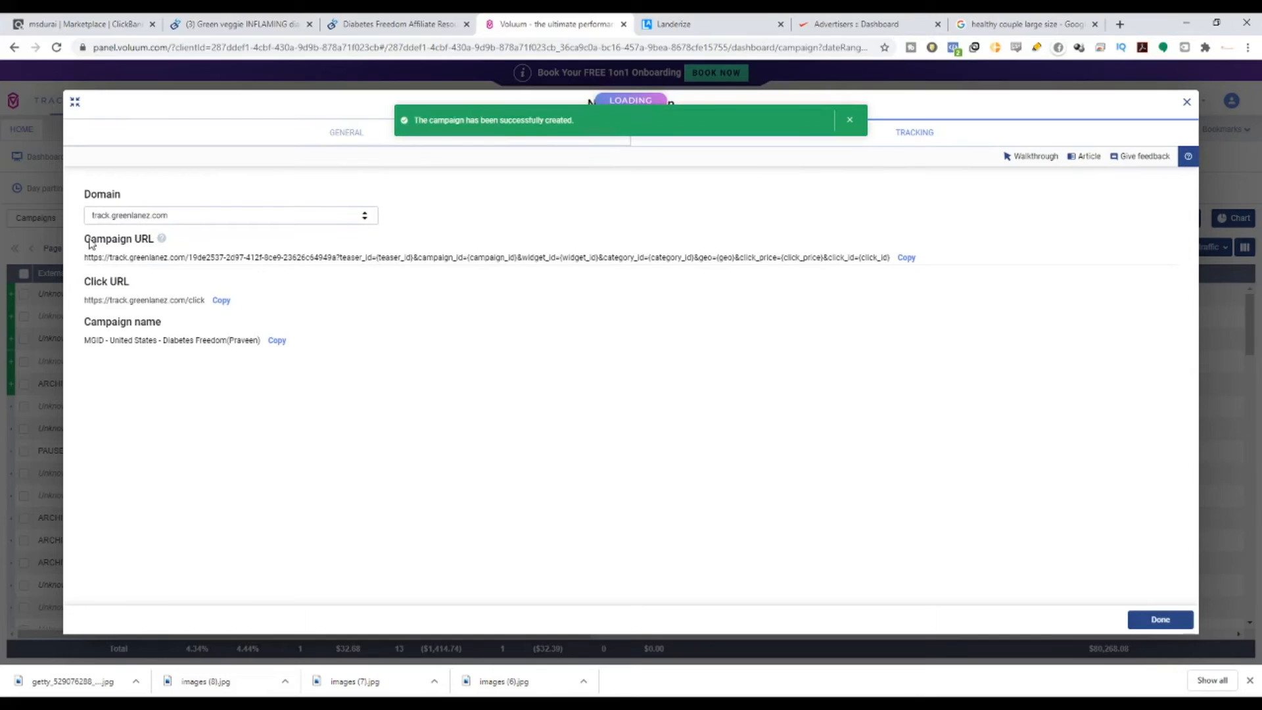
{"action": "left_click_drag", "start_coordinate": [87, 241], "coordinate": [155, 244]}
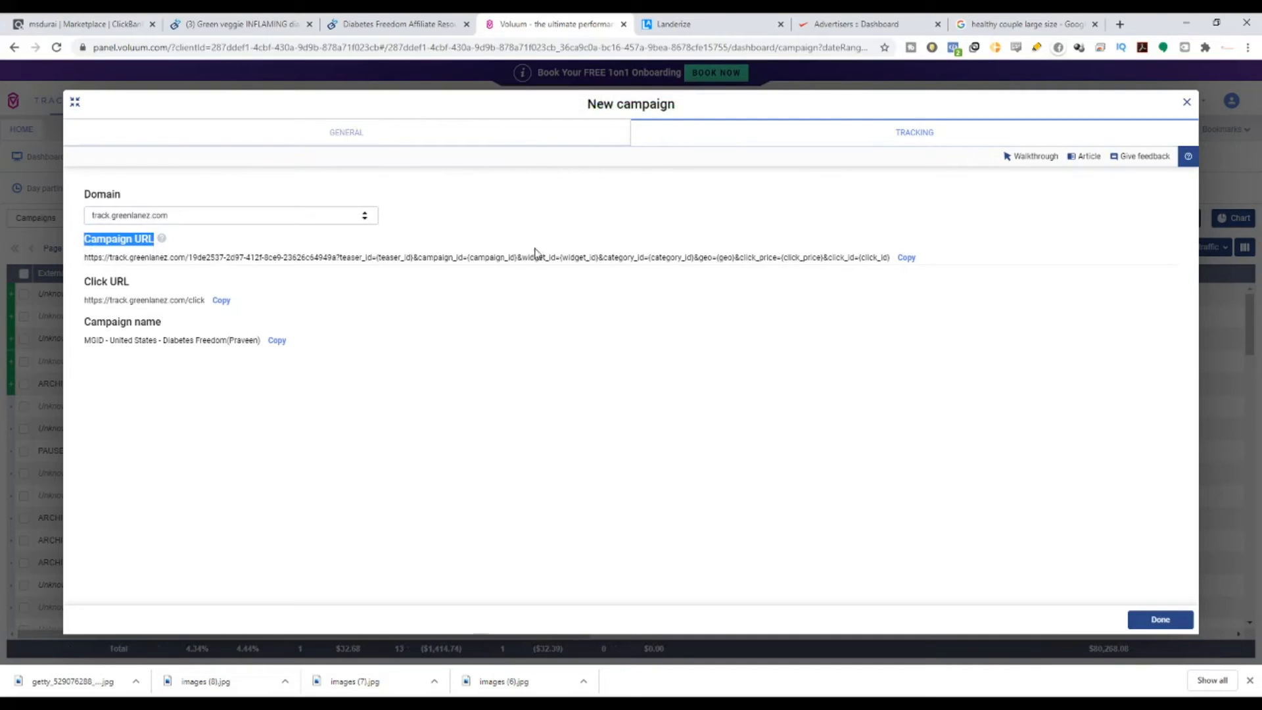
Step: Switch to the MGID dashboard and add a new campaign named Diabetes Freedom with campaign type Product Promotions
{"action": "left_click", "coordinate": [899, 23]}
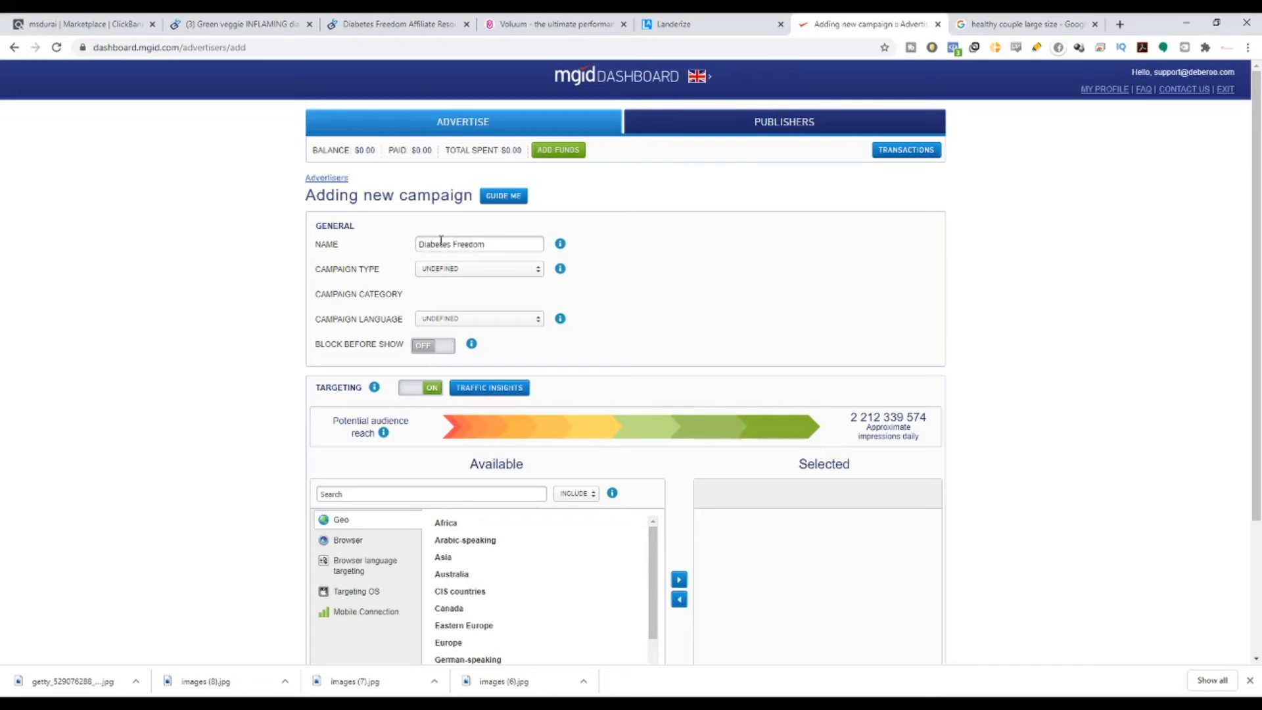
{"action": "left_click", "coordinate": [452, 268]}
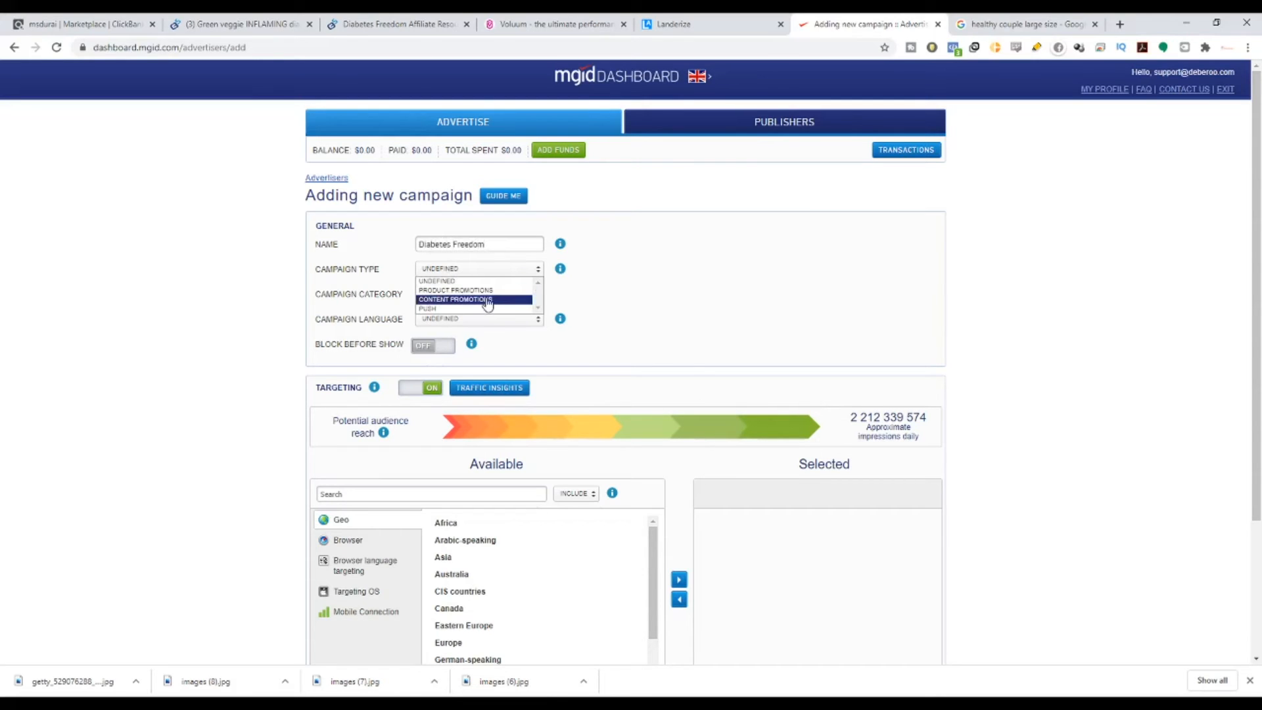
{"action": "left_click", "coordinate": [487, 302]}
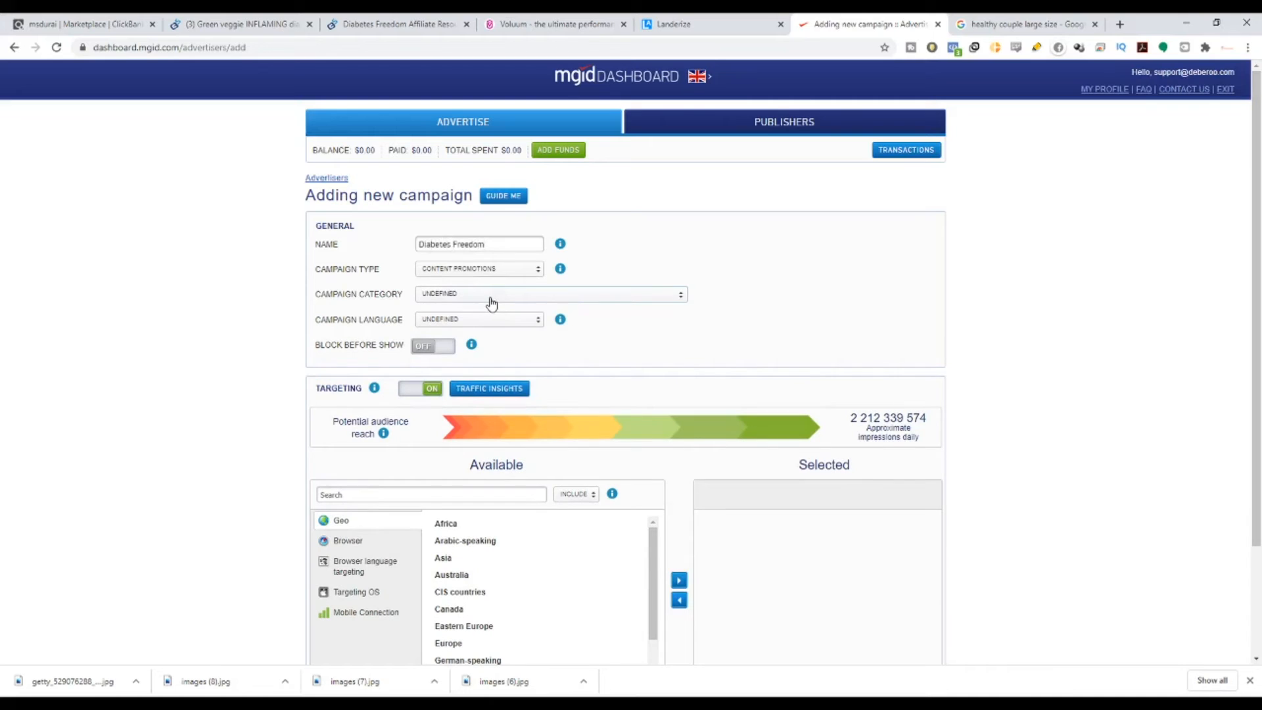
{"action": "left_click", "coordinate": [491, 301]}
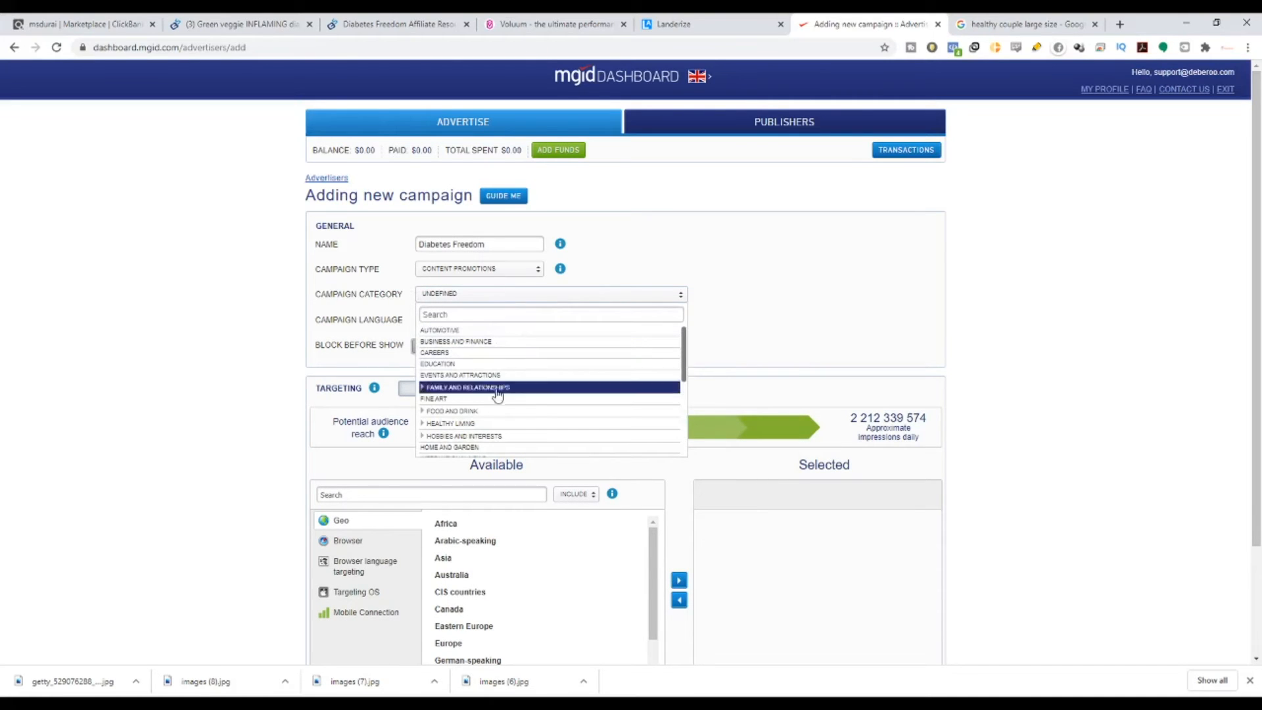
{"action": "left_click", "coordinate": [478, 269]}
{"action": "left_click", "coordinate": [478, 296]}
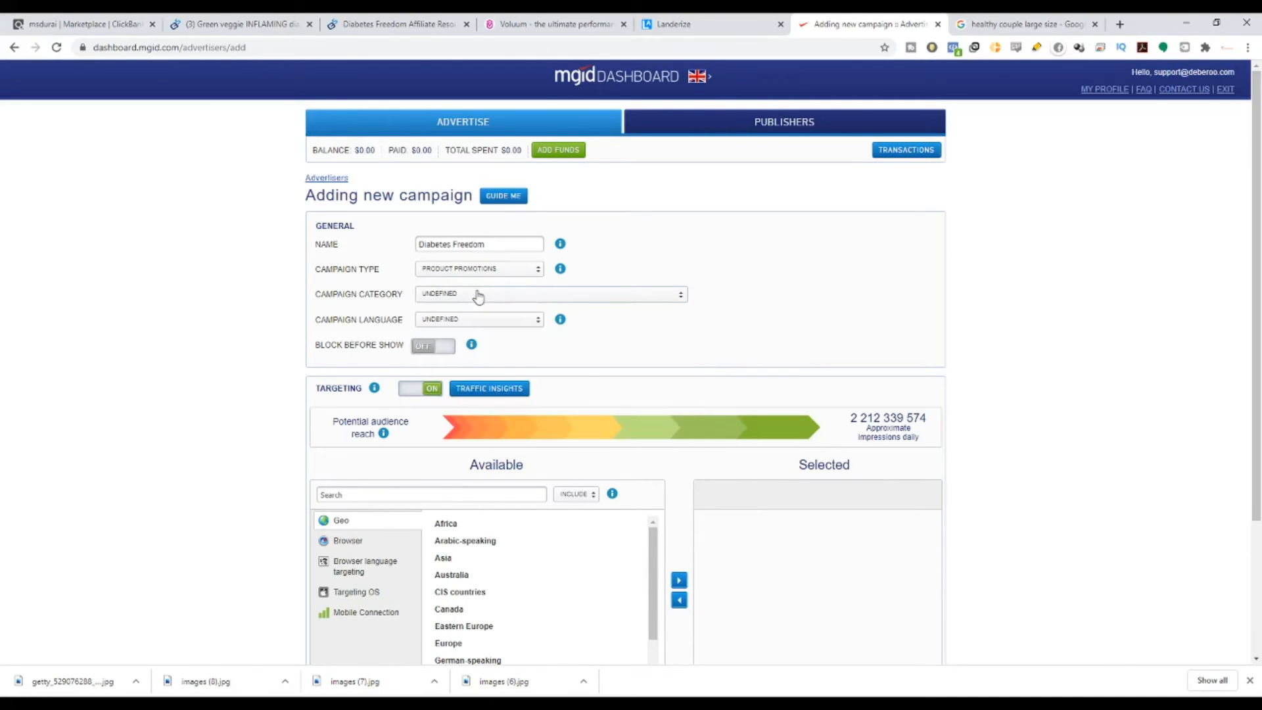
Step: Set the campaign category to Nutrition under Healthy Living and the campaign language to English
{"action": "left_click", "coordinate": [478, 295]}
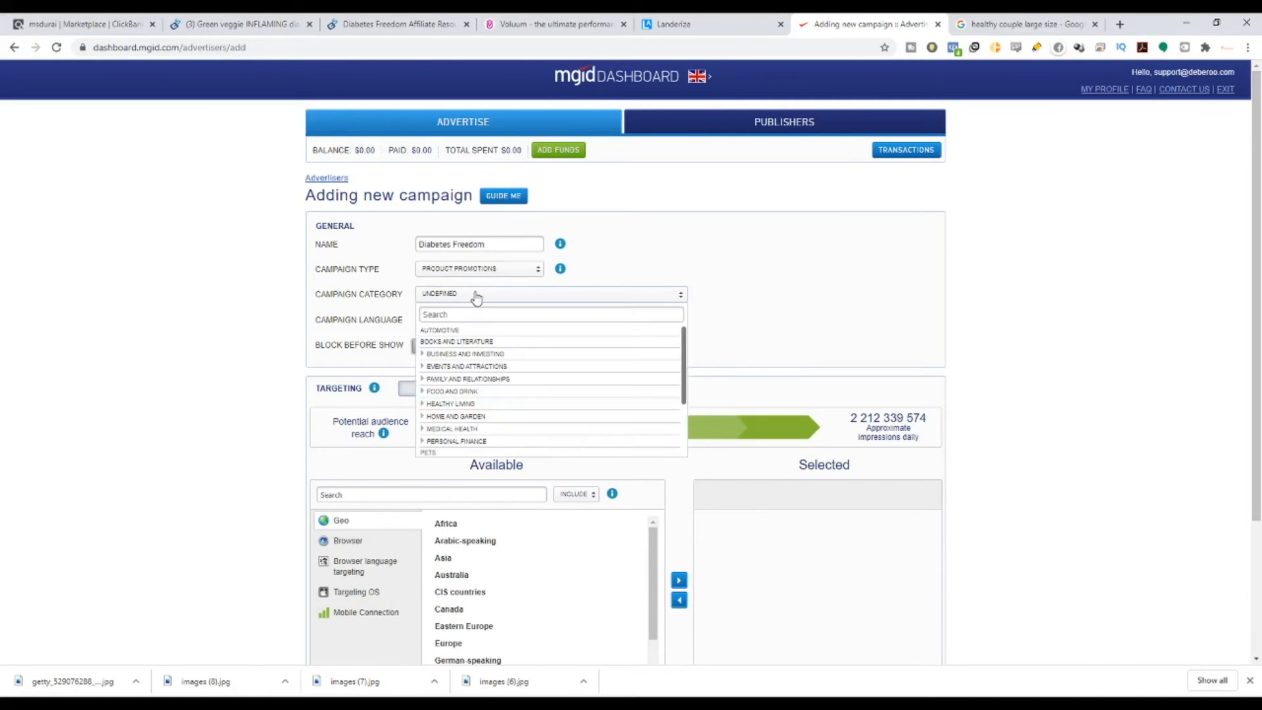
{"action": "left_click", "coordinate": [429, 405]}
{"action": "scroll", "coordinate": [506, 401], "scroll_direction": "down", "scroll_amount": 3}
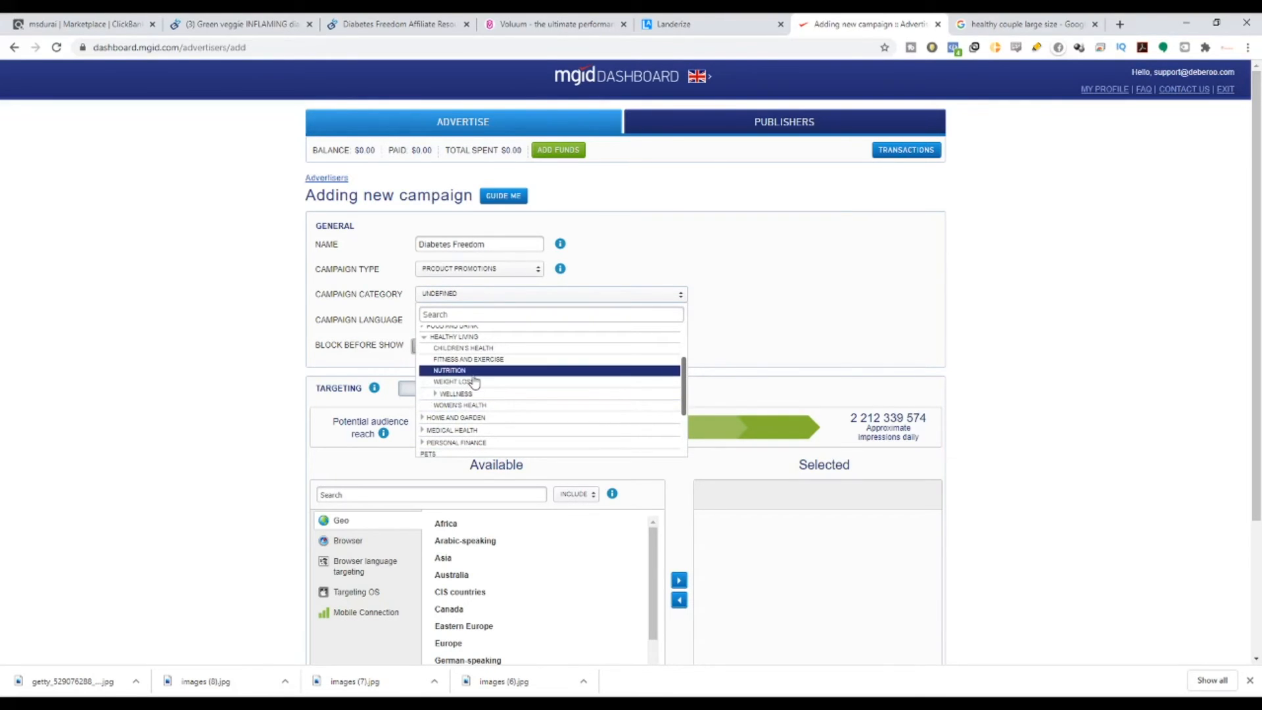
{"action": "left_click", "coordinate": [474, 375]}
{"action": "left_click", "coordinate": [447, 319]}
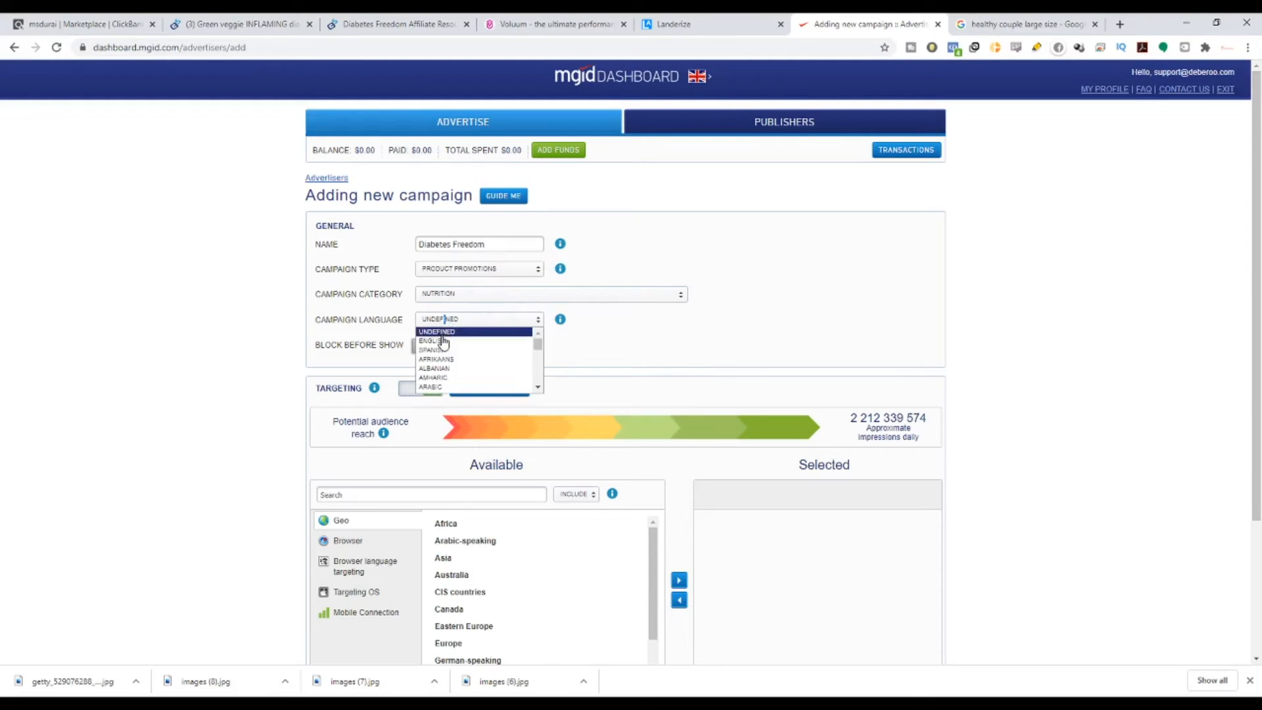
{"action": "left_click", "coordinate": [444, 341]}
{"action": "left_click_drag", "start_coordinate": [331, 346], "coordinate": [434, 355]}
Step: Check the Diabetes Freedom affiliate page for the recommended demographics and the countries to target or avoid
{"action": "scroll", "coordinate": [434, 355], "scroll_direction": "down", "scroll_amount": 1}
{"action": "scroll", "coordinate": [490, 261], "scroll_direction": "down", "scroll_amount": 2}
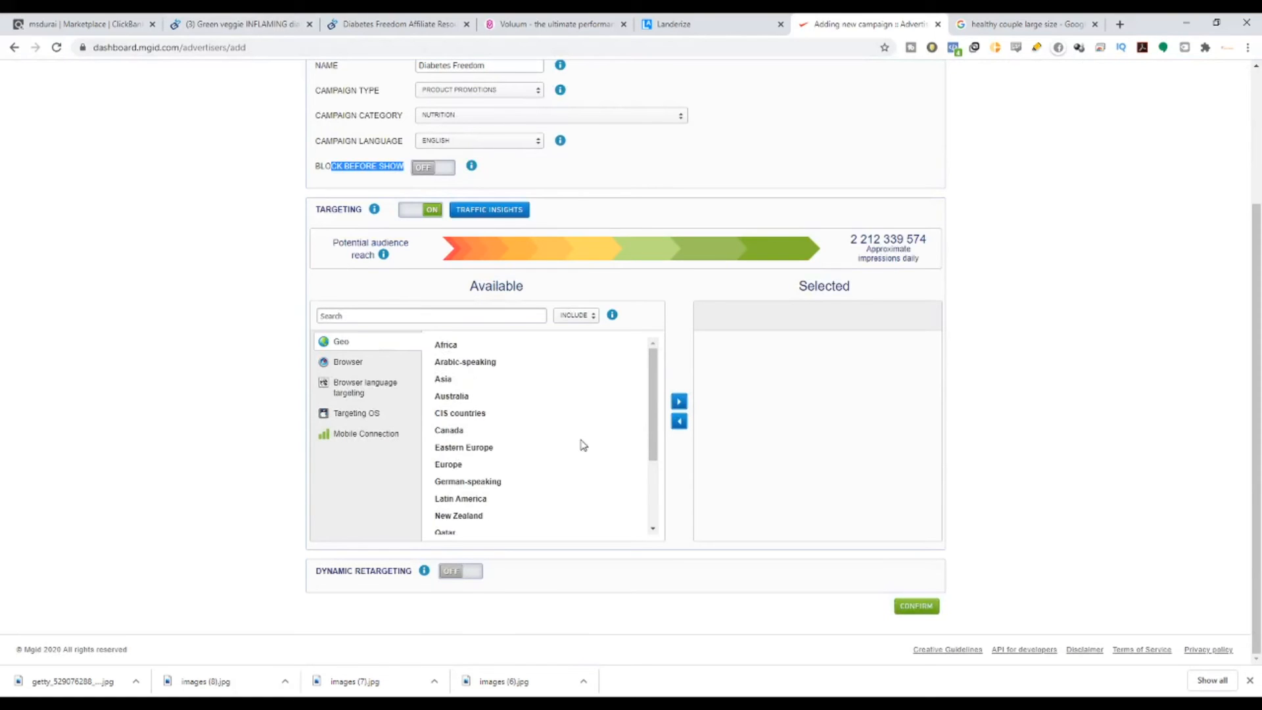
{"action": "left_click", "coordinate": [348, 23]}
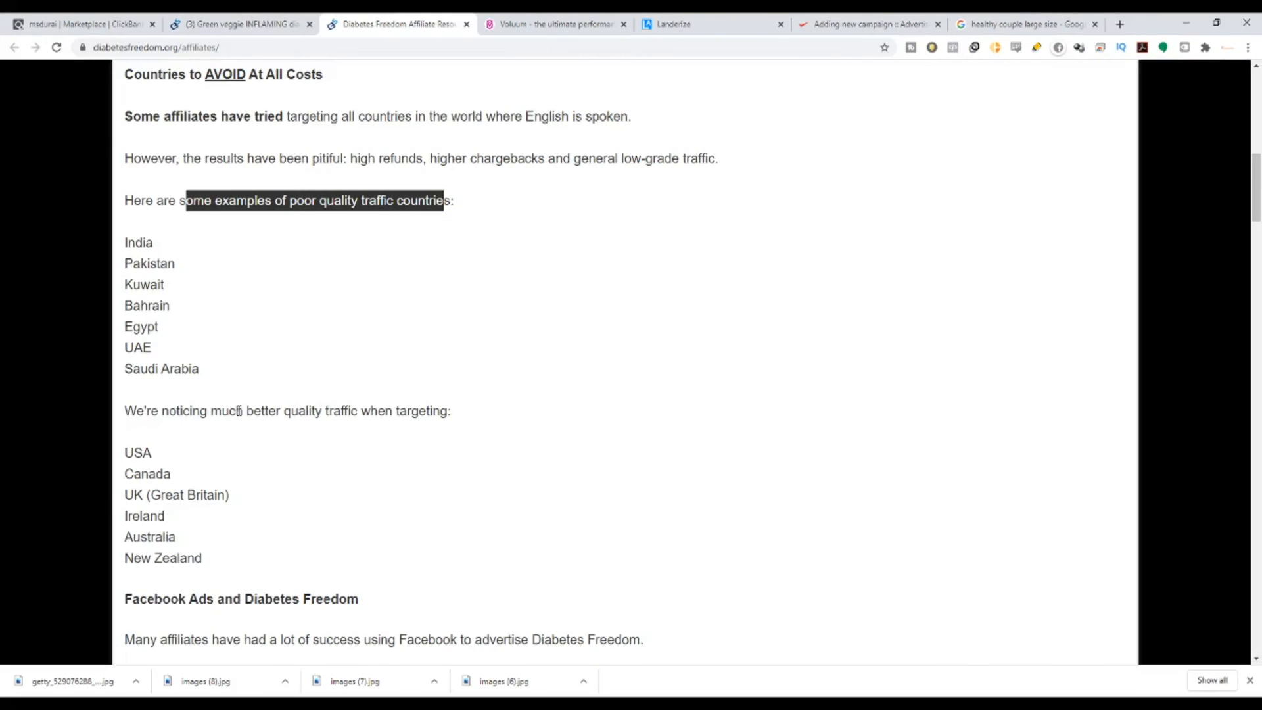
{"action": "scroll", "coordinate": [239, 411], "scroll_direction": "down", "scroll_amount": 4}
{"action": "scroll", "coordinate": [238, 413], "scroll_direction": "up", "scroll_amount": 8}
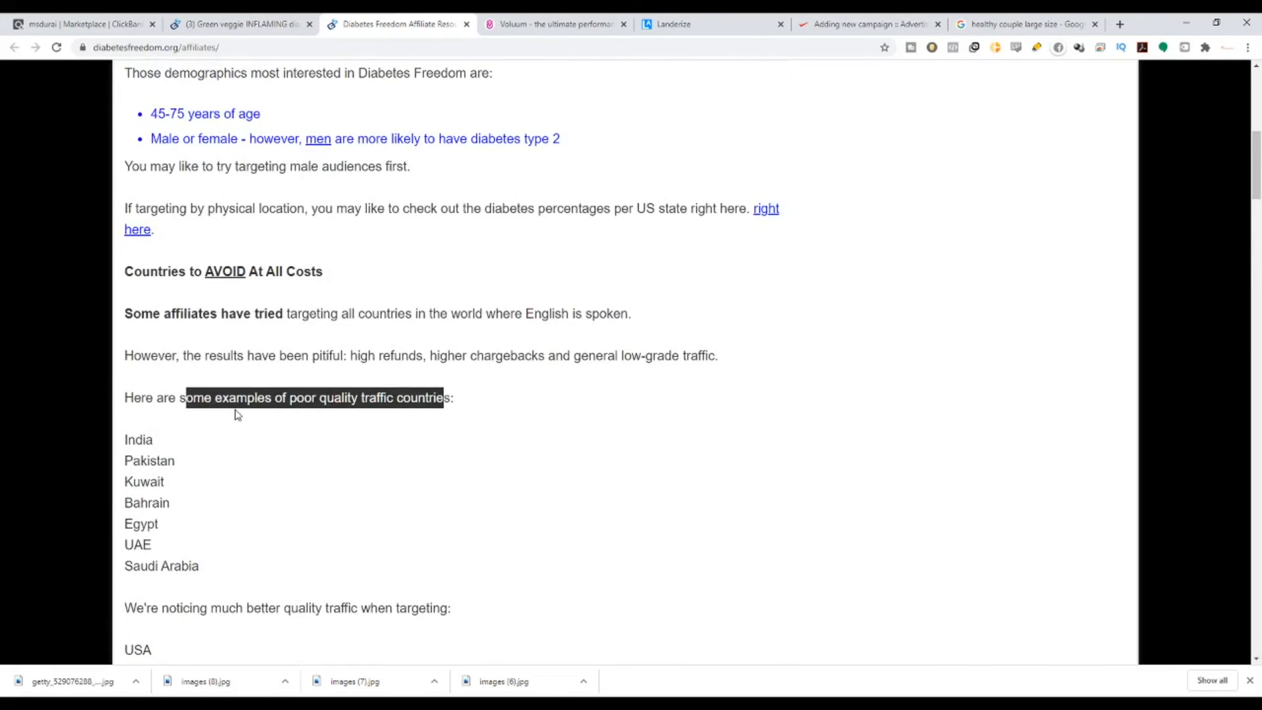
{"action": "scroll", "coordinate": [238, 415], "scroll_direction": "up", "scroll_amount": 1}
{"action": "scroll", "coordinate": [191, 197], "scroll_direction": "down", "scroll_amount": 2}
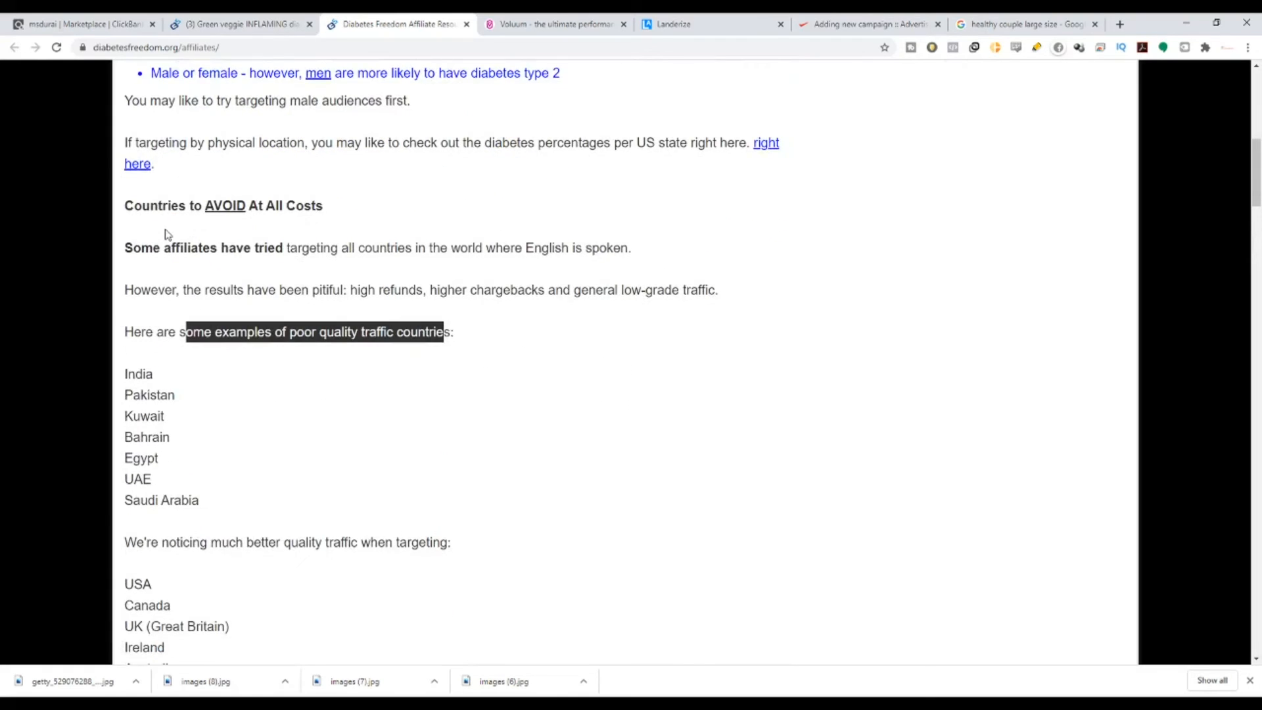
{"action": "scroll", "coordinate": [166, 234], "scroll_direction": "up", "scroll_amount": 1}
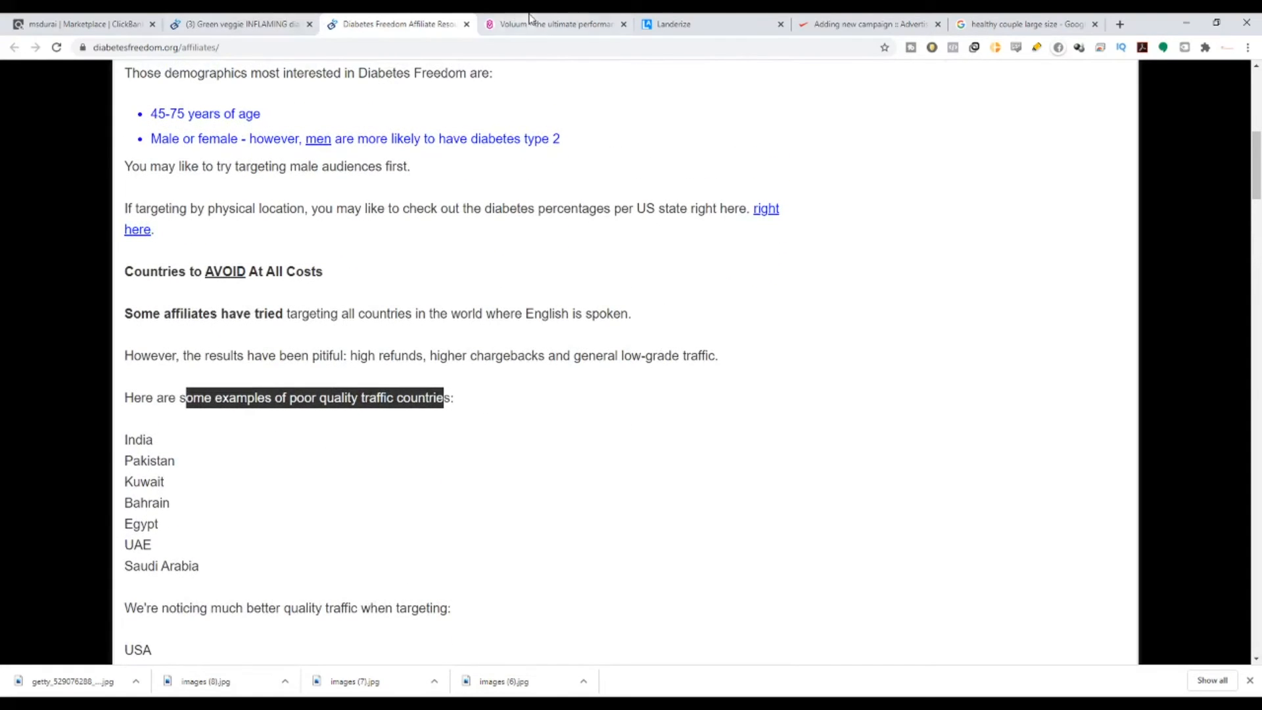
Step: Return to the MGID campaign and add USA with all its regions to the included geo targeting
{"action": "left_click", "coordinate": [857, 26]}
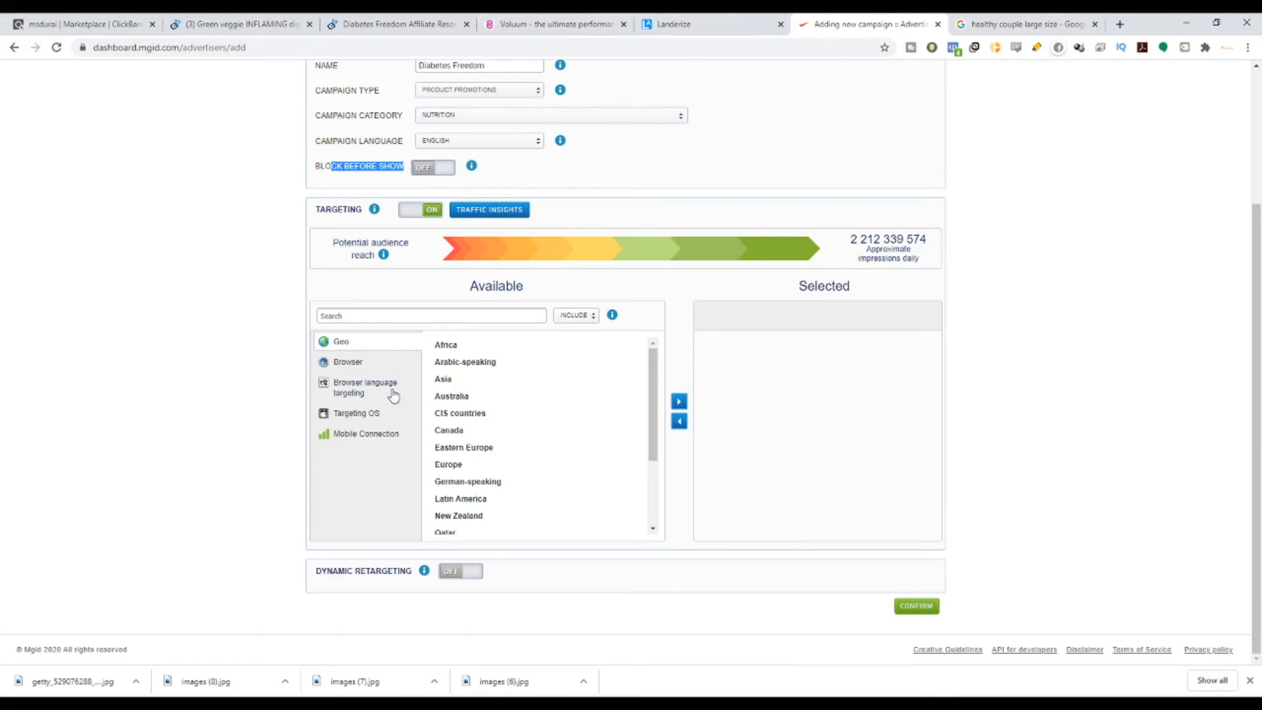
{"action": "left_click", "coordinate": [495, 315]}
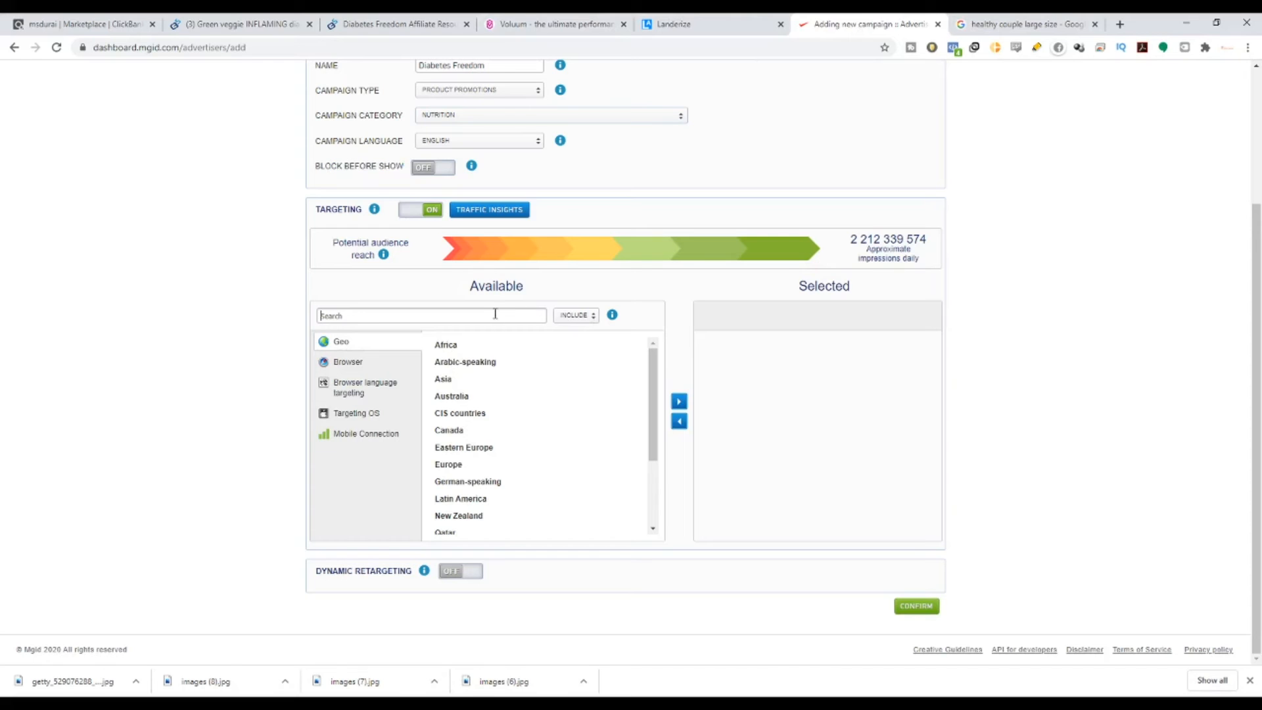
{"action": "key", "text": "BackSpace"}
{"action": "key", "text": "BackSpace"}
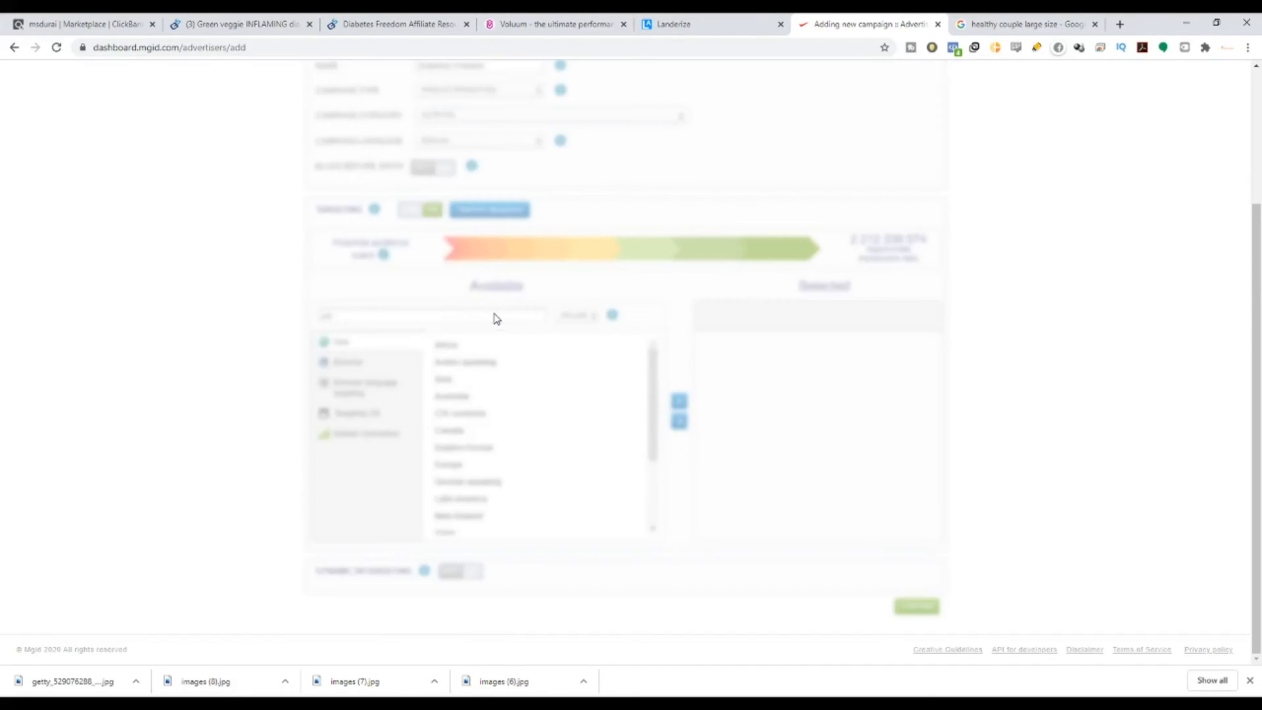
{"action": "type", "text": "nited"}
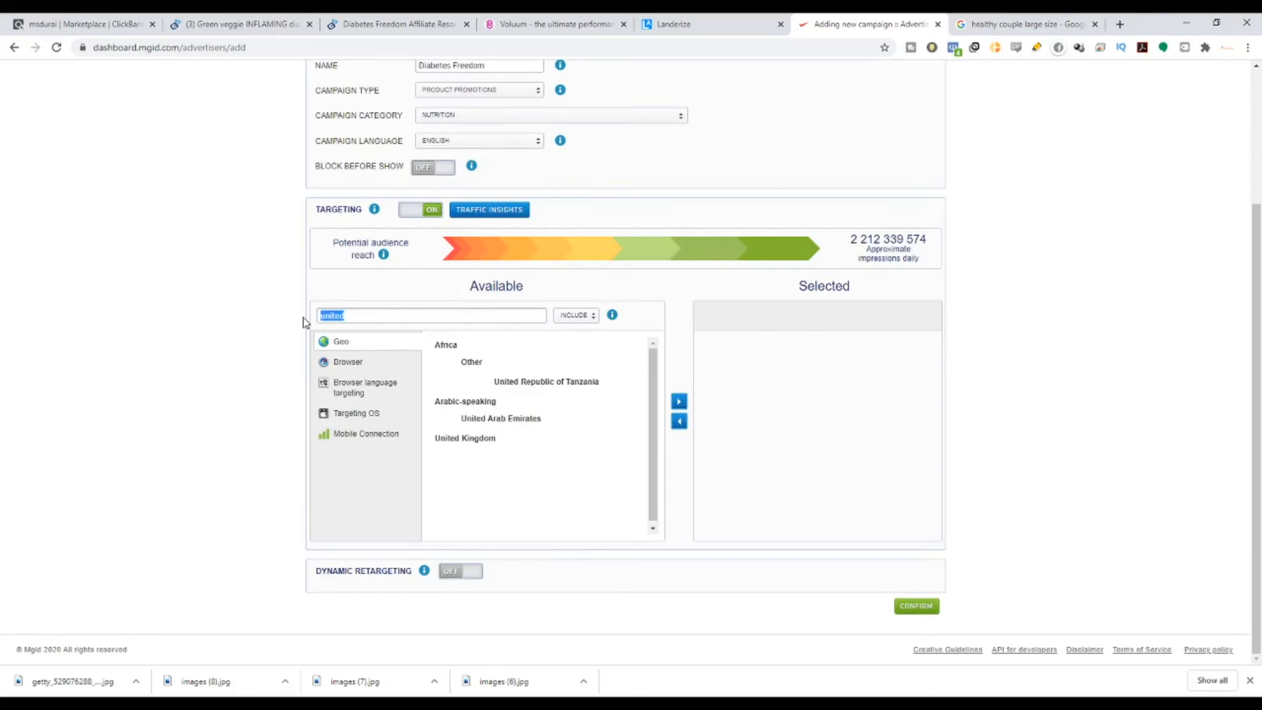
{"action": "type", "text": "usa"}
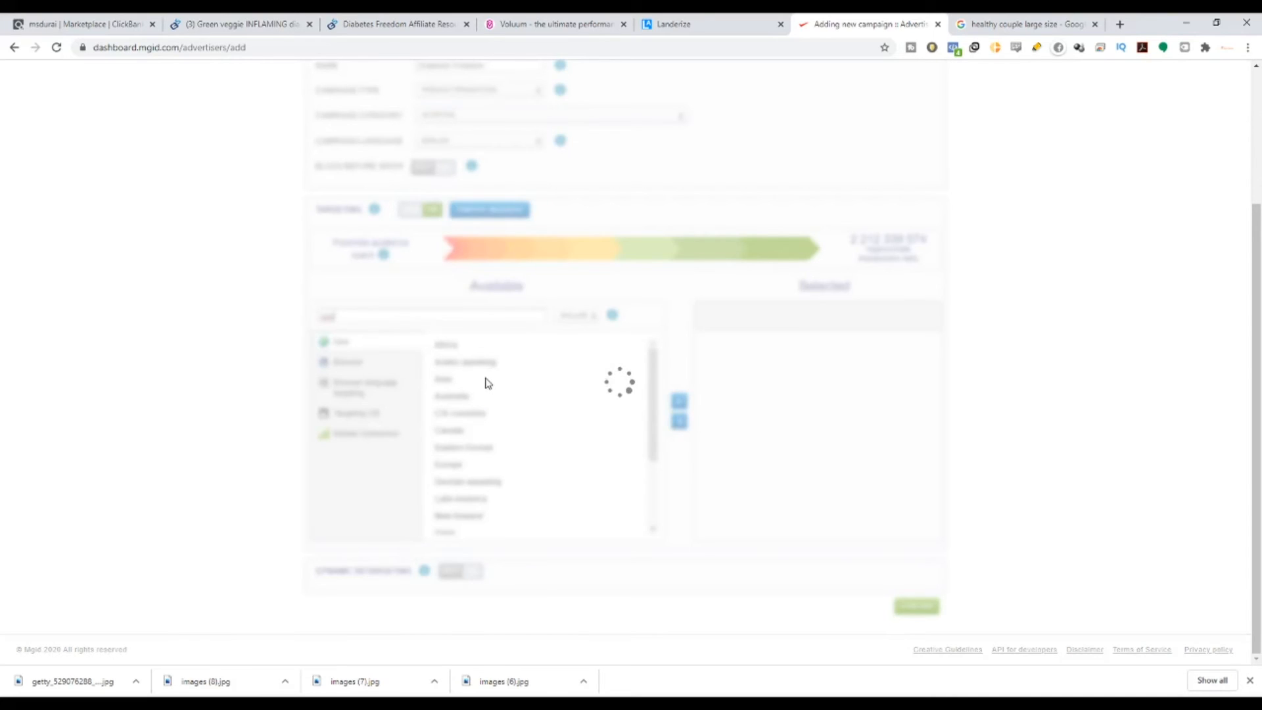
{"action": "scroll", "coordinate": [569, 492], "scroll_direction": "down", "scroll_amount": 1}
{"action": "scroll", "coordinate": [569, 492], "scroll_direction": "down", "scroll_amount": 5}
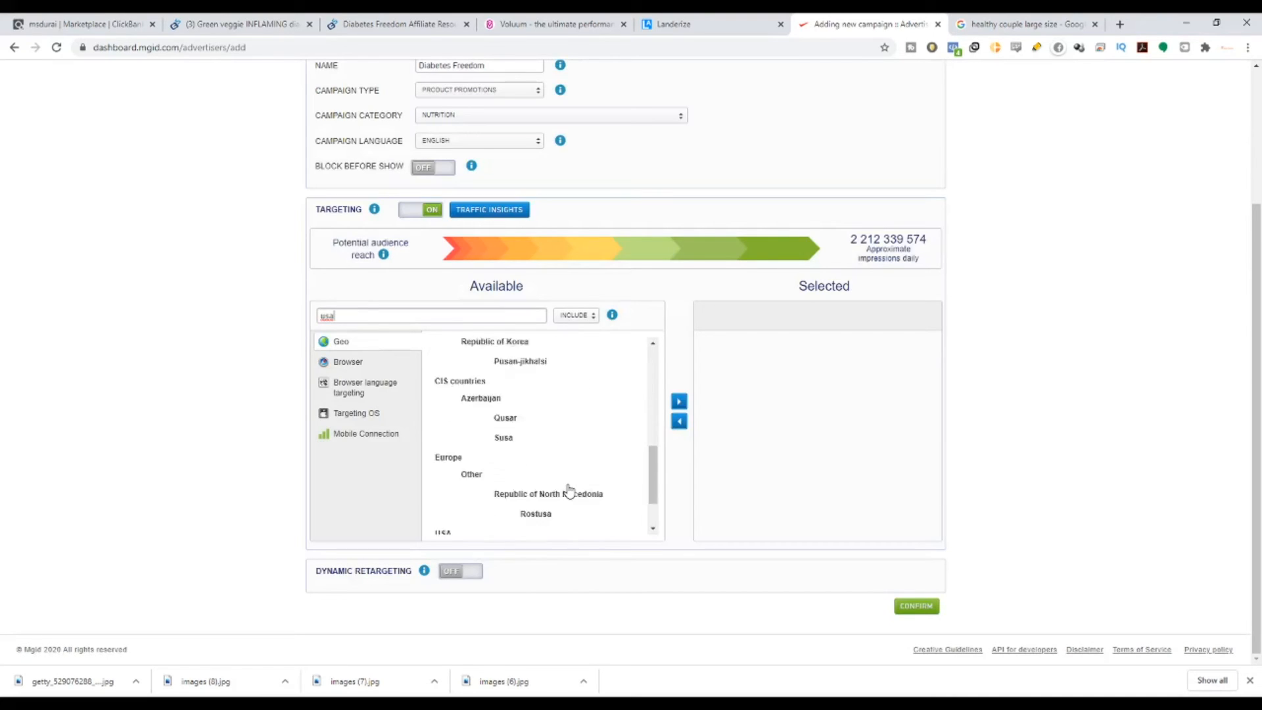
{"action": "left_click", "coordinate": [482, 469]}
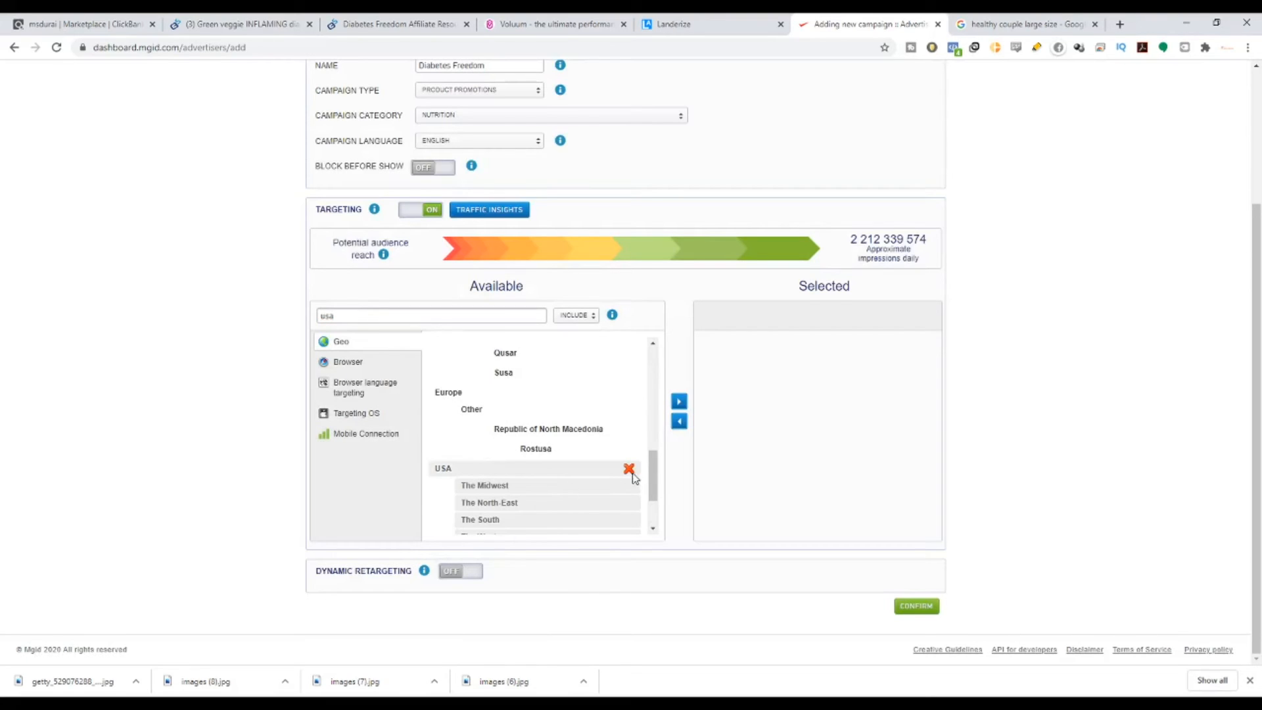
{"action": "left_click", "coordinate": [677, 403]}
Step: Look over the browser targeting options and add English as the included browser language
{"action": "left_click", "coordinate": [349, 364]}
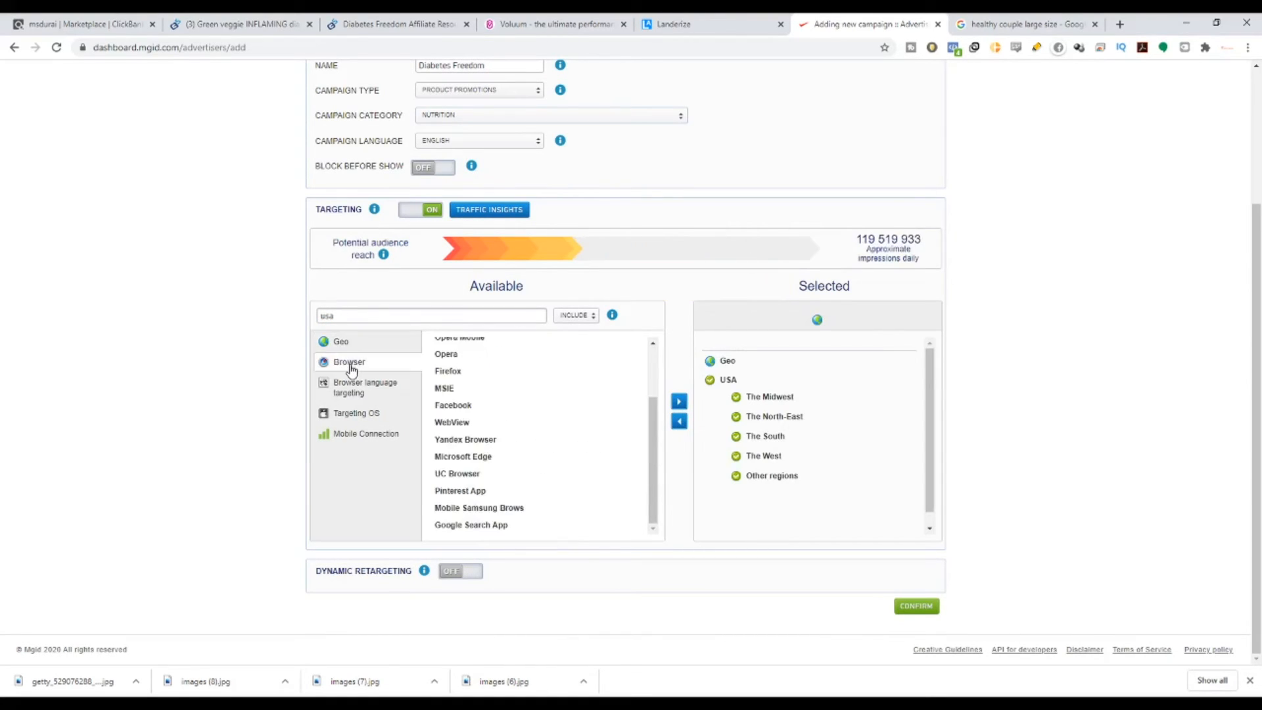
{"action": "scroll", "coordinate": [490, 410], "scroll_direction": "up", "scroll_amount": 3}
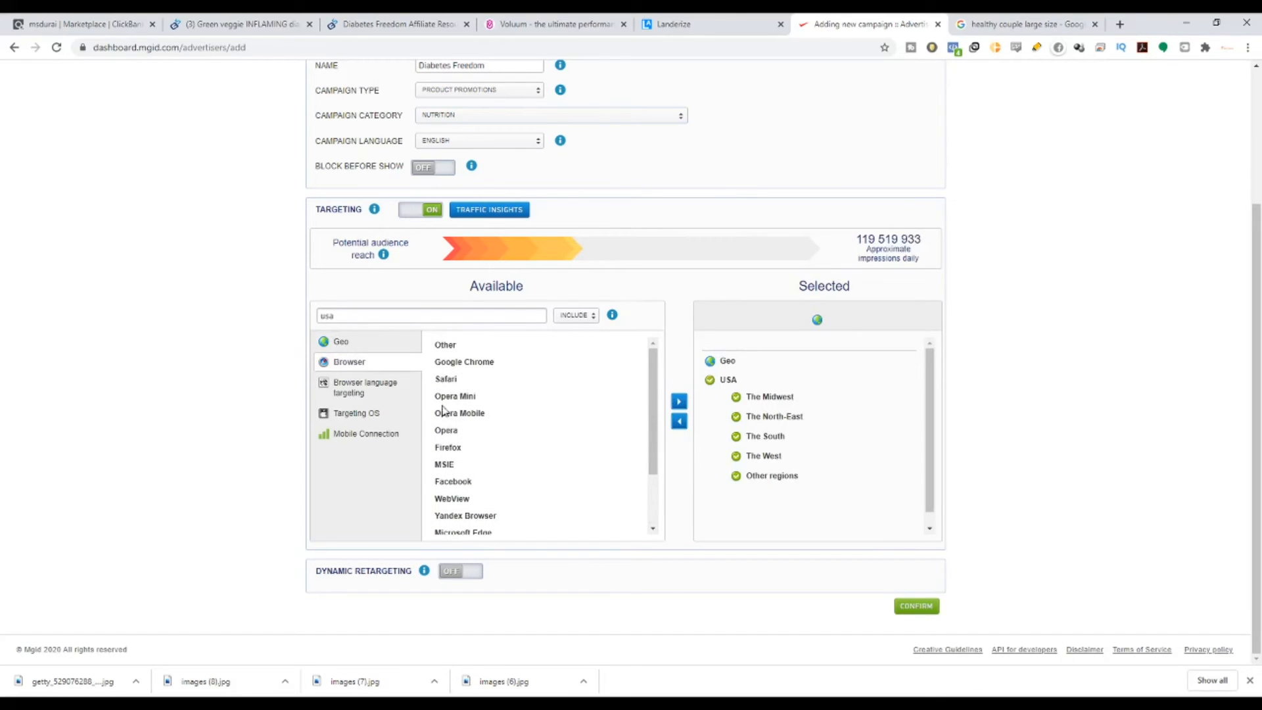
{"action": "left_click", "coordinate": [361, 398]}
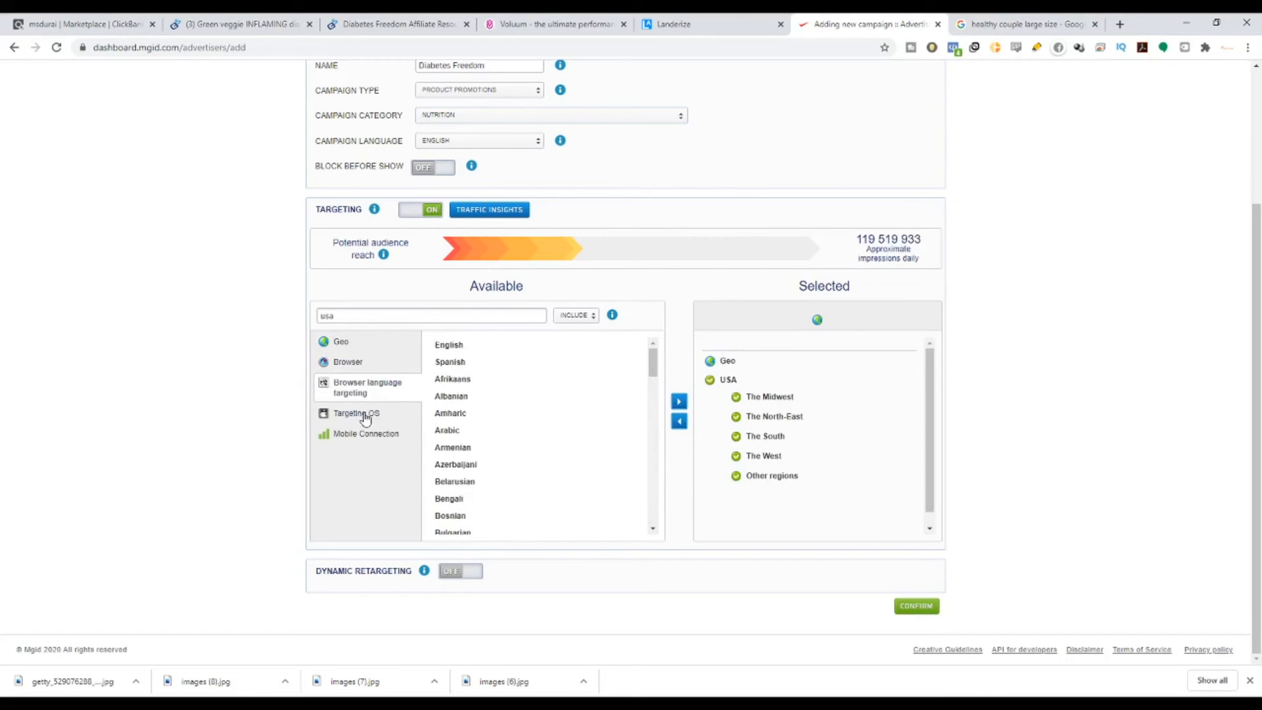
{"action": "left_click", "coordinate": [447, 346]}
{"action": "left_click", "coordinate": [678, 399]}
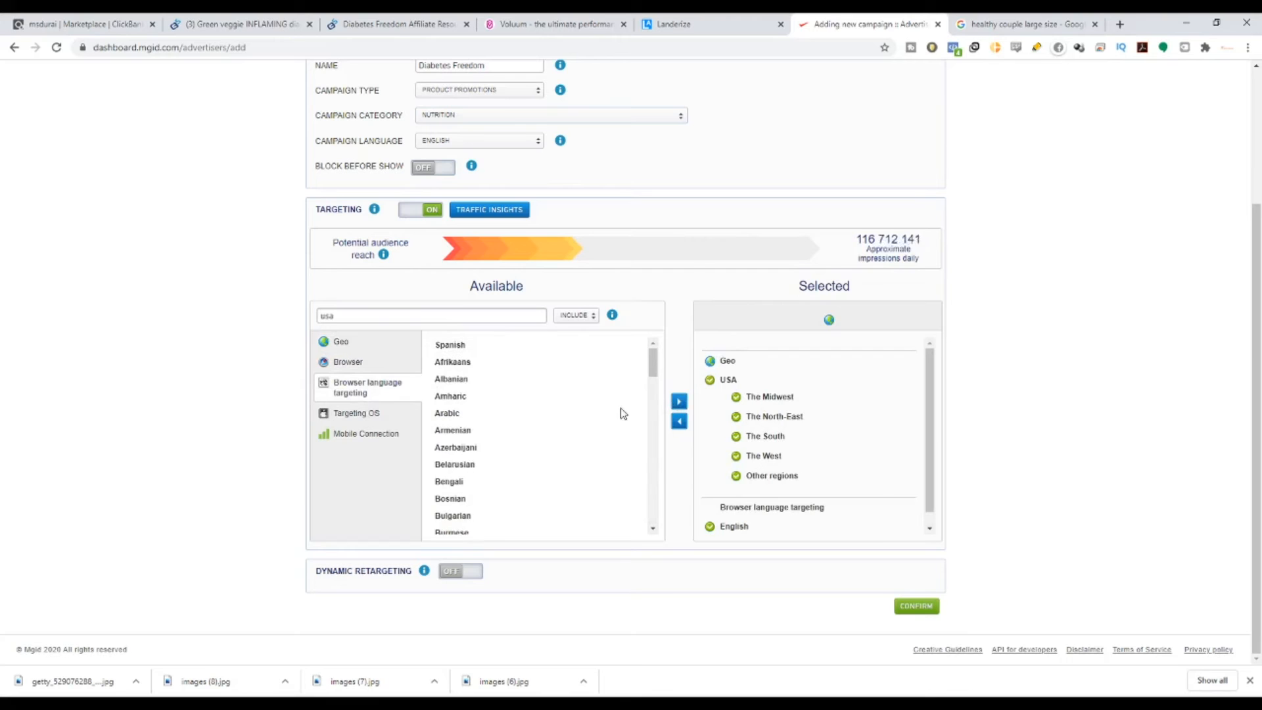
Step: Open the operating system targeting, select Mobile OS and look through its Android and iOS versions
{"action": "left_click", "coordinate": [365, 415]}
{"action": "left_click", "coordinate": [468, 365]}
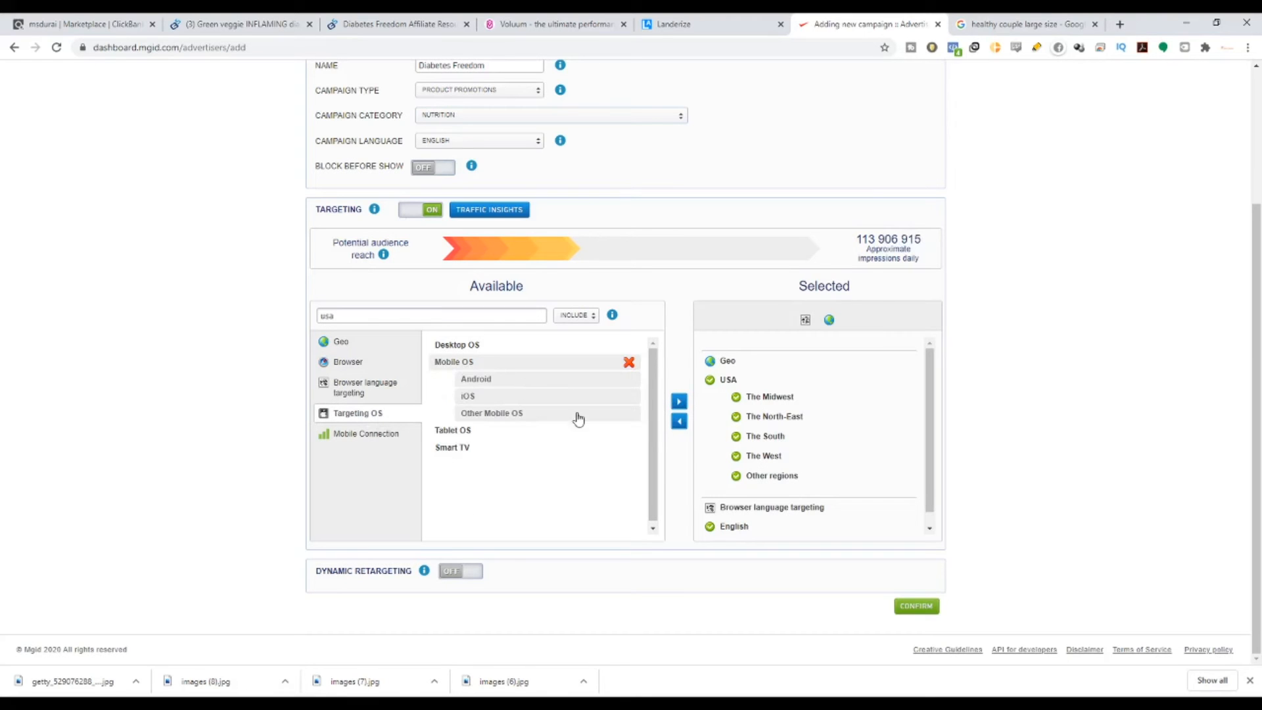
{"action": "left_click_drag", "start_coordinate": [677, 402], "coordinate": [688, 361]}
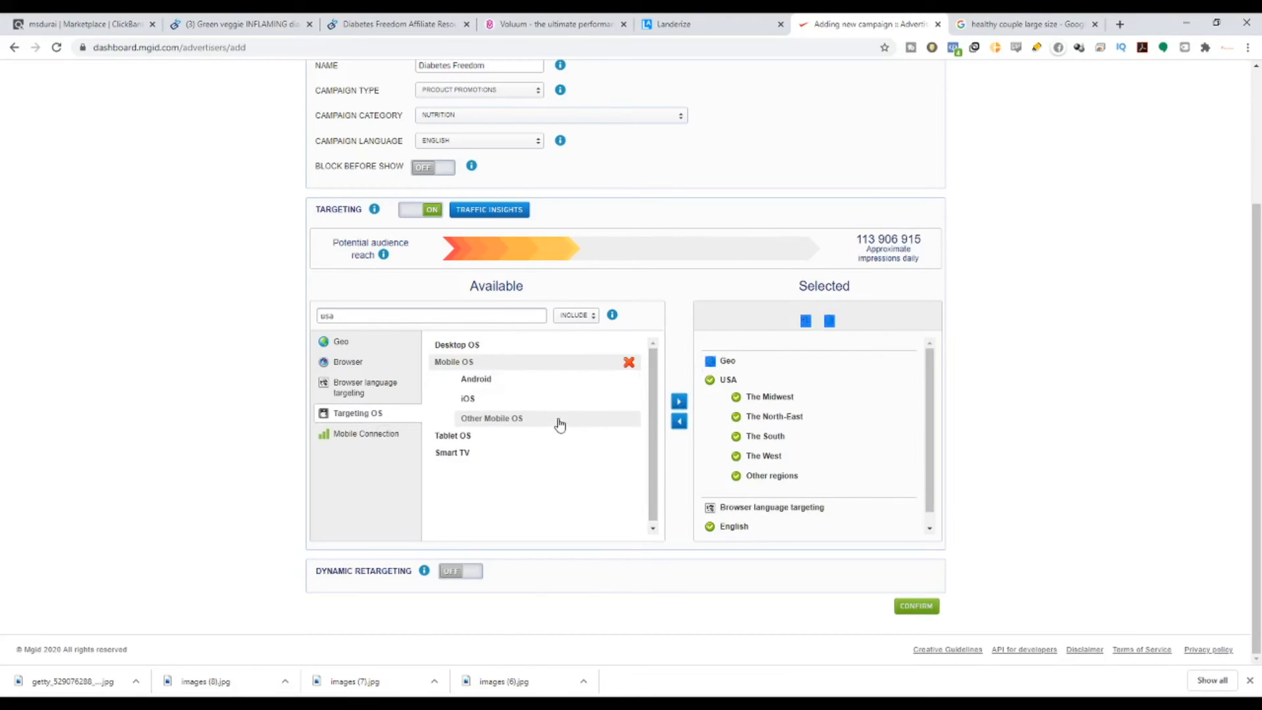
{"action": "left_click", "coordinate": [522, 381]}
{"action": "scroll", "coordinate": [551, 408], "scroll_direction": "down", "scroll_amount": 3}
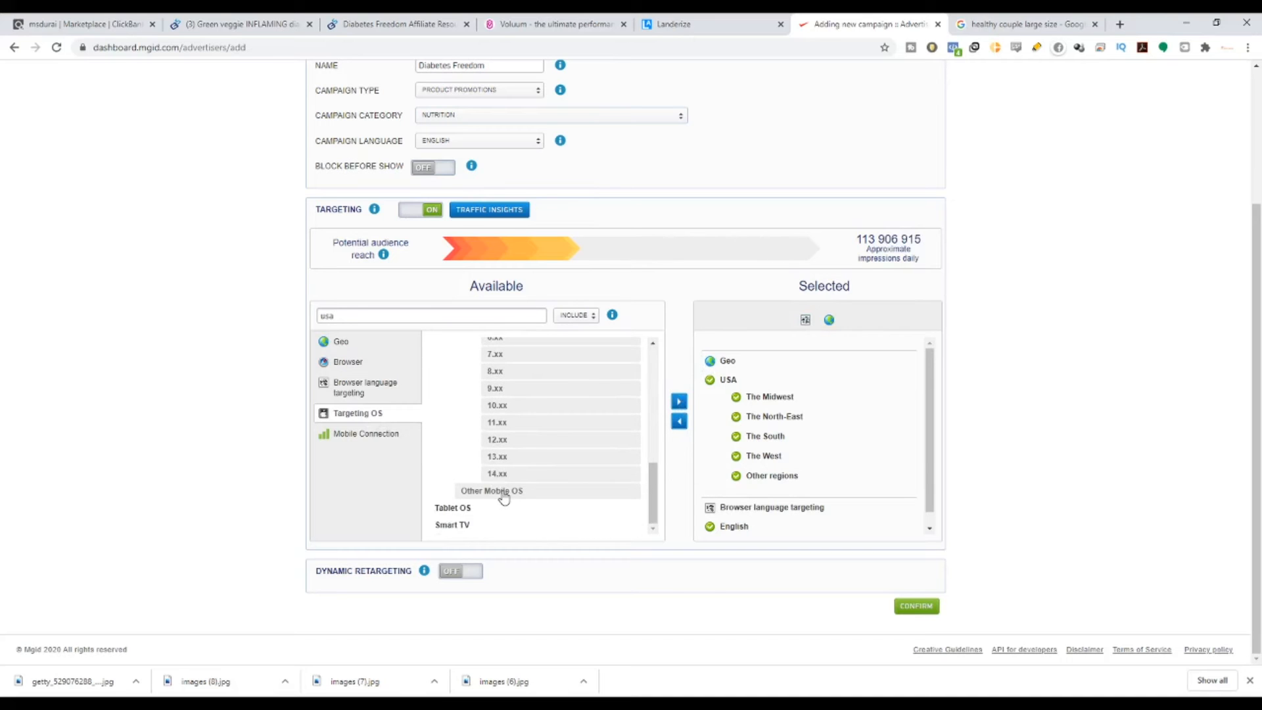
{"action": "scroll", "coordinate": [526, 492], "scroll_direction": "up", "scroll_amount": 1}
{"action": "scroll", "coordinate": [559, 486], "scroll_direction": "down", "scroll_amount": 1}
{"action": "scroll", "coordinate": [592, 494], "scroll_direction": "up", "scroll_amount": 3}
{"action": "scroll", "coordinate": [578, 493], "scroll_direction": "up", "scroll_amount": 4}
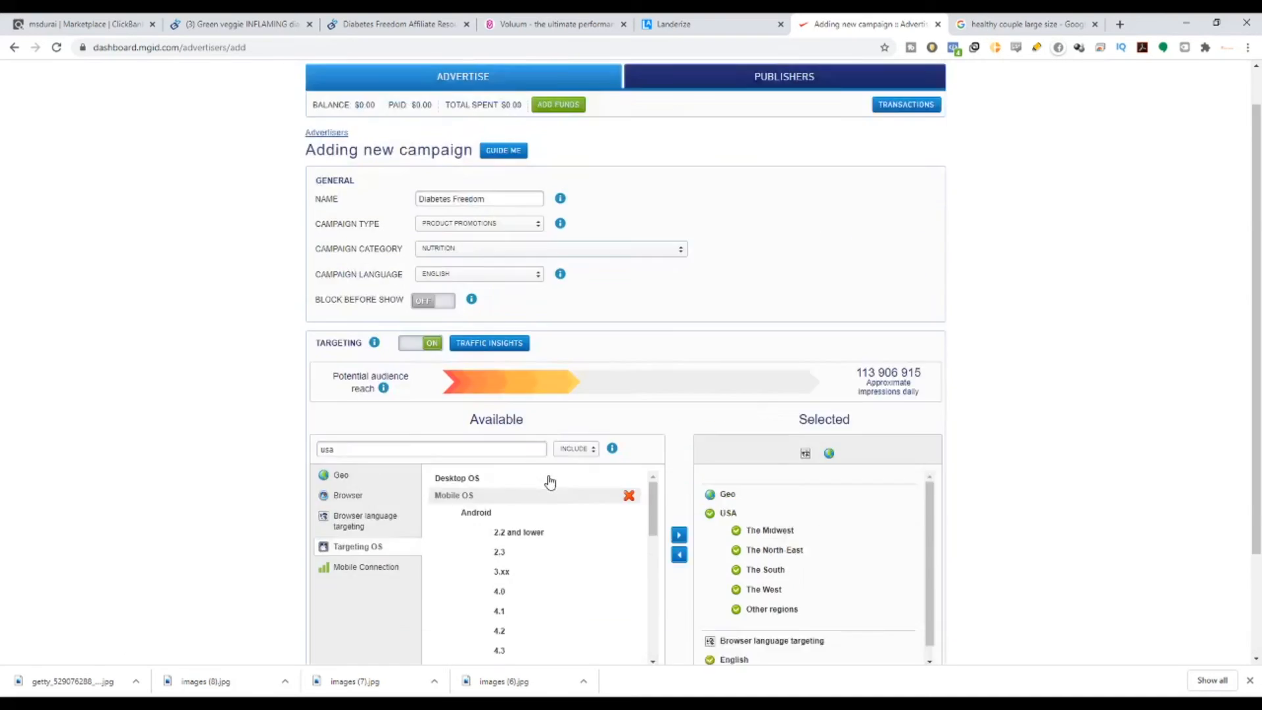
{"action": "scroll", "coordinate": [546, 509], "scroll_direction": "down", "scroll_amount": 6}
{"action": "scroll", "coordinate": [605, 493], "scroll_direction": "up", "scroll_amount": 5}
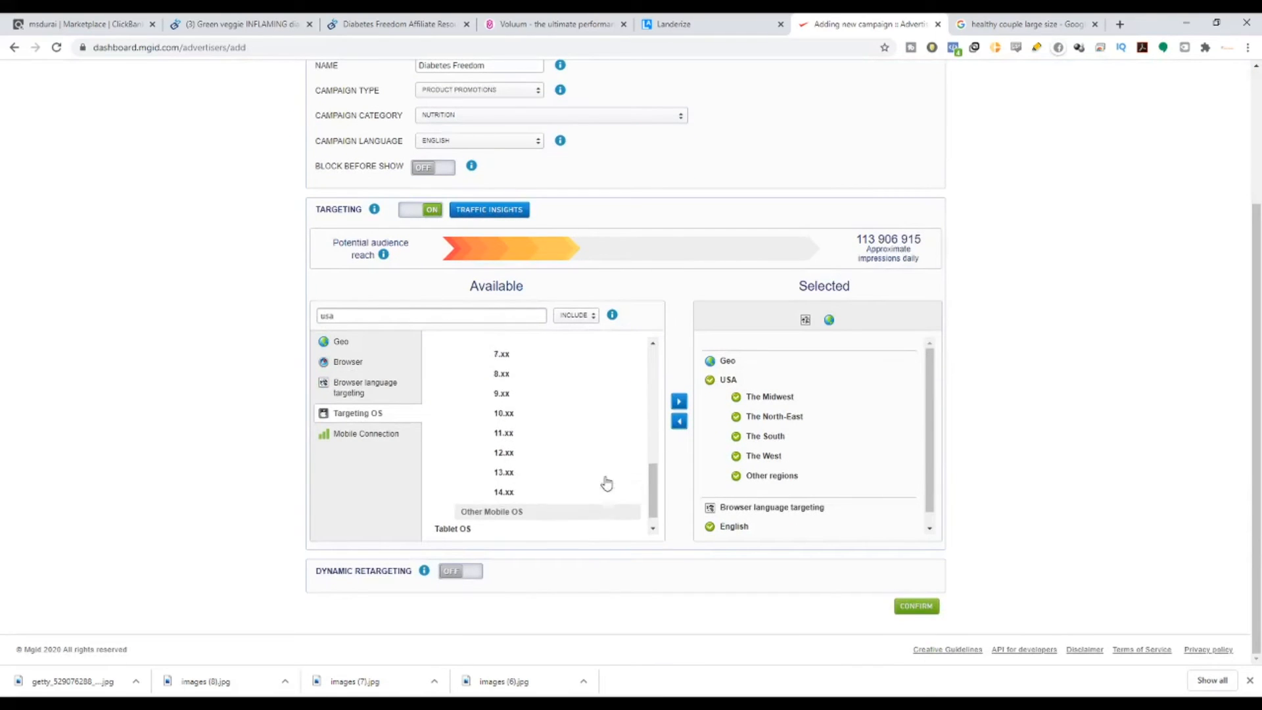
Step: Add Mobile OS with all its Android and iOS versions to the included targeting
{"action": "left_click", "coordinate": [480, 380]}
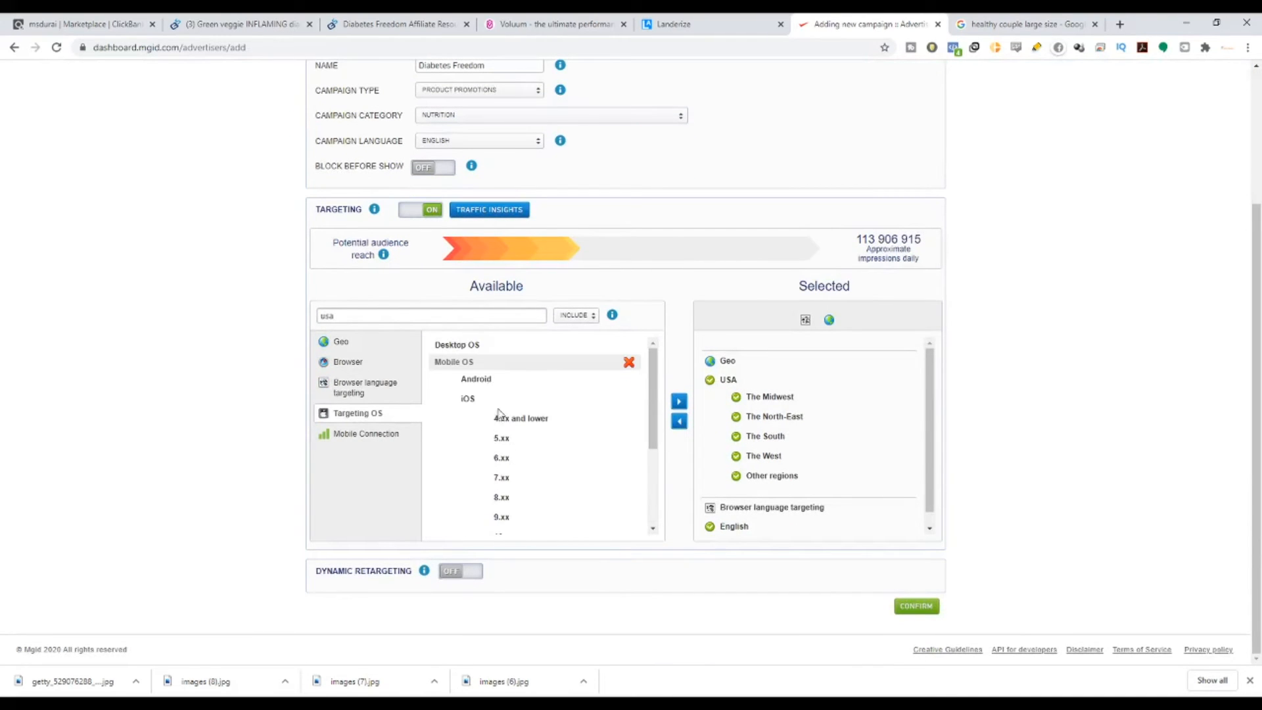
{"action": "scroll", "coordinate": [500, 447], "scroll_direction": "down", "scroll_amount": 3}
{"action": "scroll", "coordinate": [486, 453], "scroll_direction": "up", "scroll_amount": 5}
{"action": "left_click", "coordinate": [478, 447]}
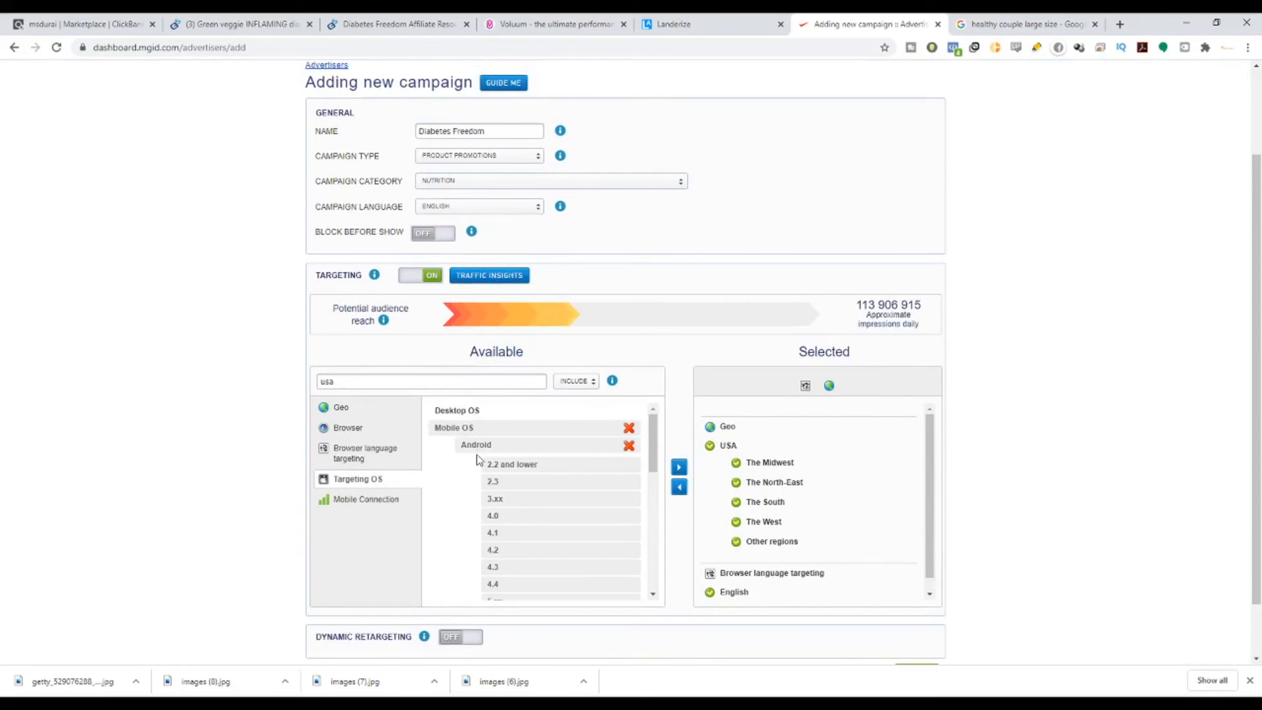
{"action": "scroll", "coordinate": [487, 473], "scroll_direction": "down", "scroll_amount": 5}
{"action": "scroll", "coordinate": [475, 503], "scroll_direction": "up", "scroll_amount": 3}
{"action": "left_click", "coordinate": [473, 524]}
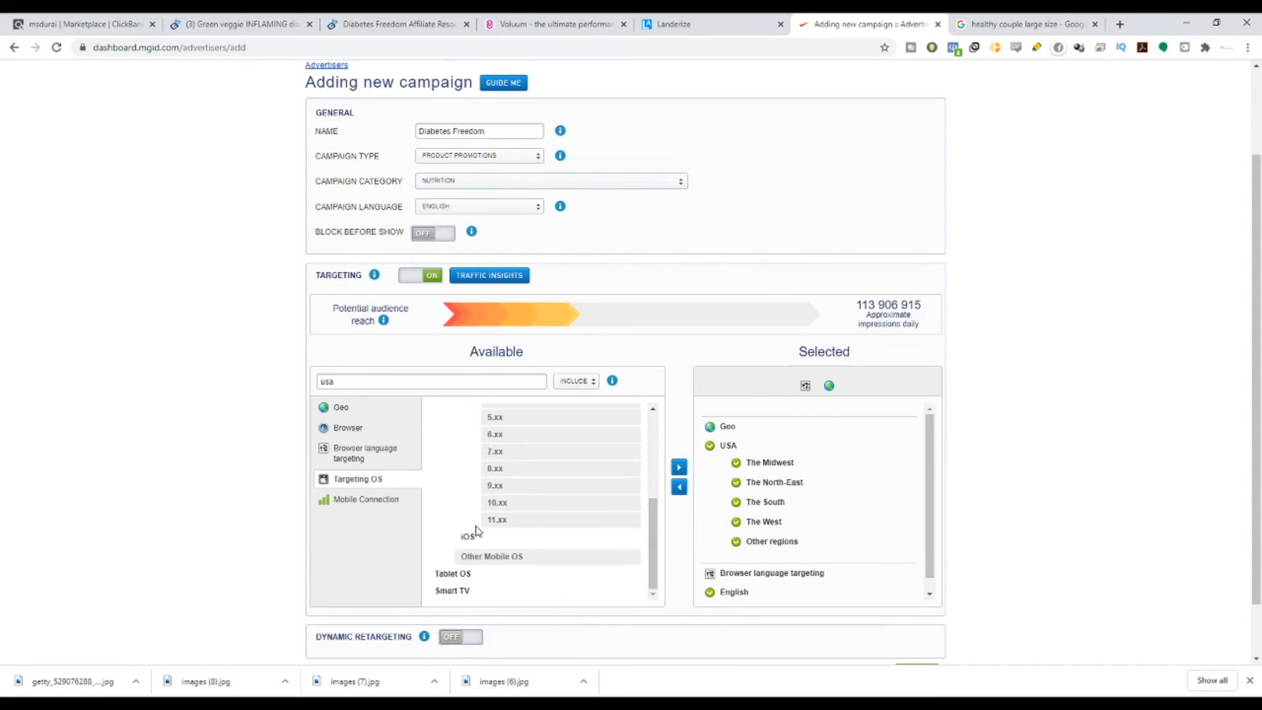
{"action": "left_click", "coordinate": [468, 536]}
{"action": "left_click", "coordinate": [679, 468]}
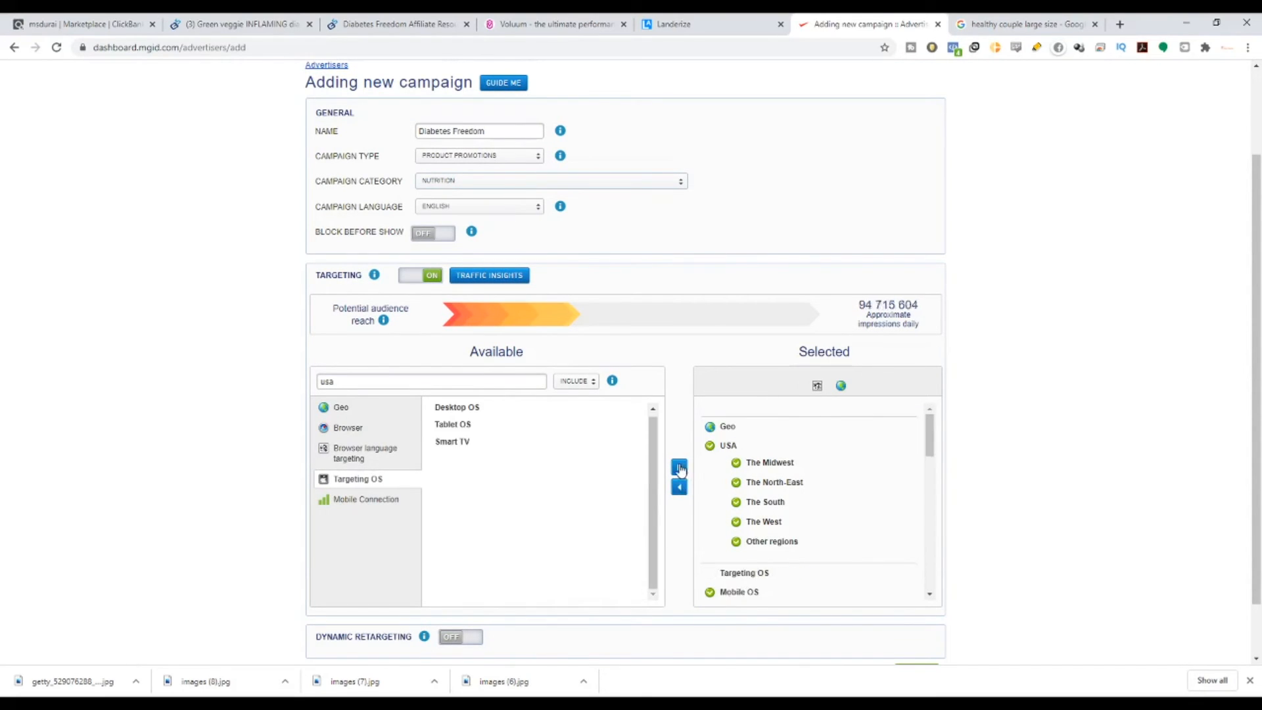
{"action": "scroll", "coordinate": [368, 485], "scroll_direction": "down", "scroll_amount": 1}
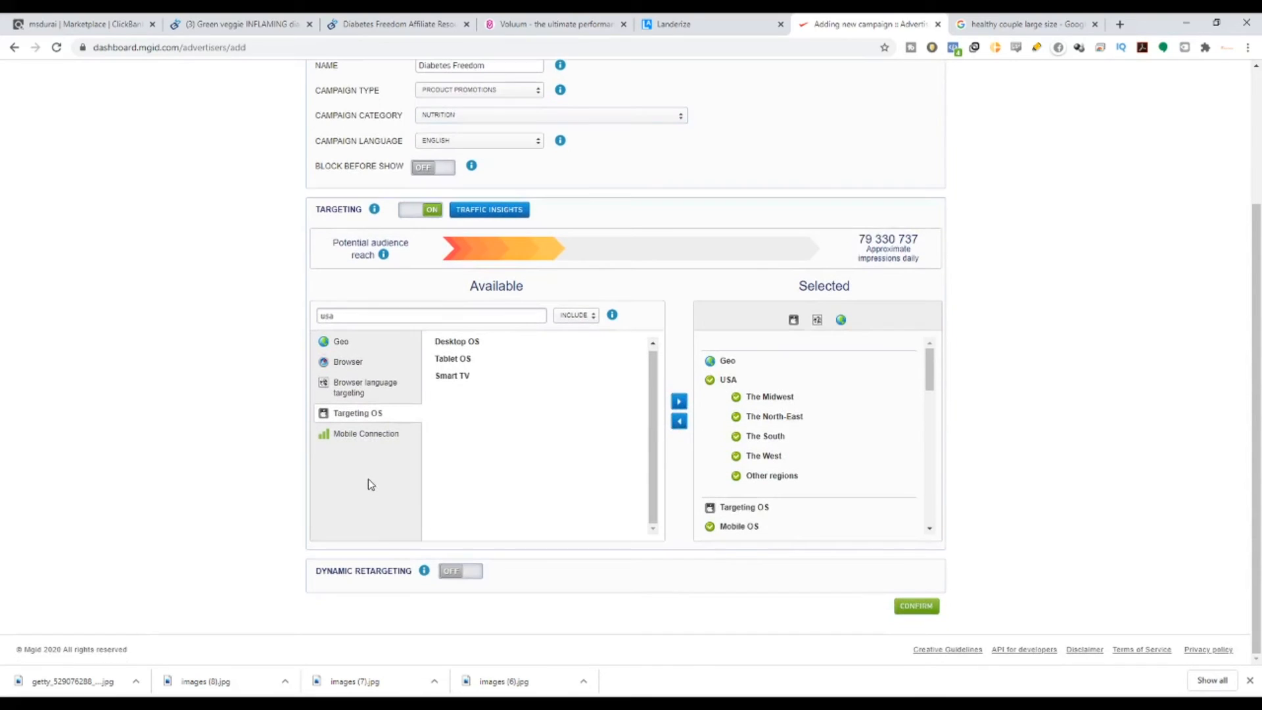
Step: Confirm the campaign targeting and set the campaign limits to Select Budget
{"action": "left_click", "coordinate": [925, 606]}
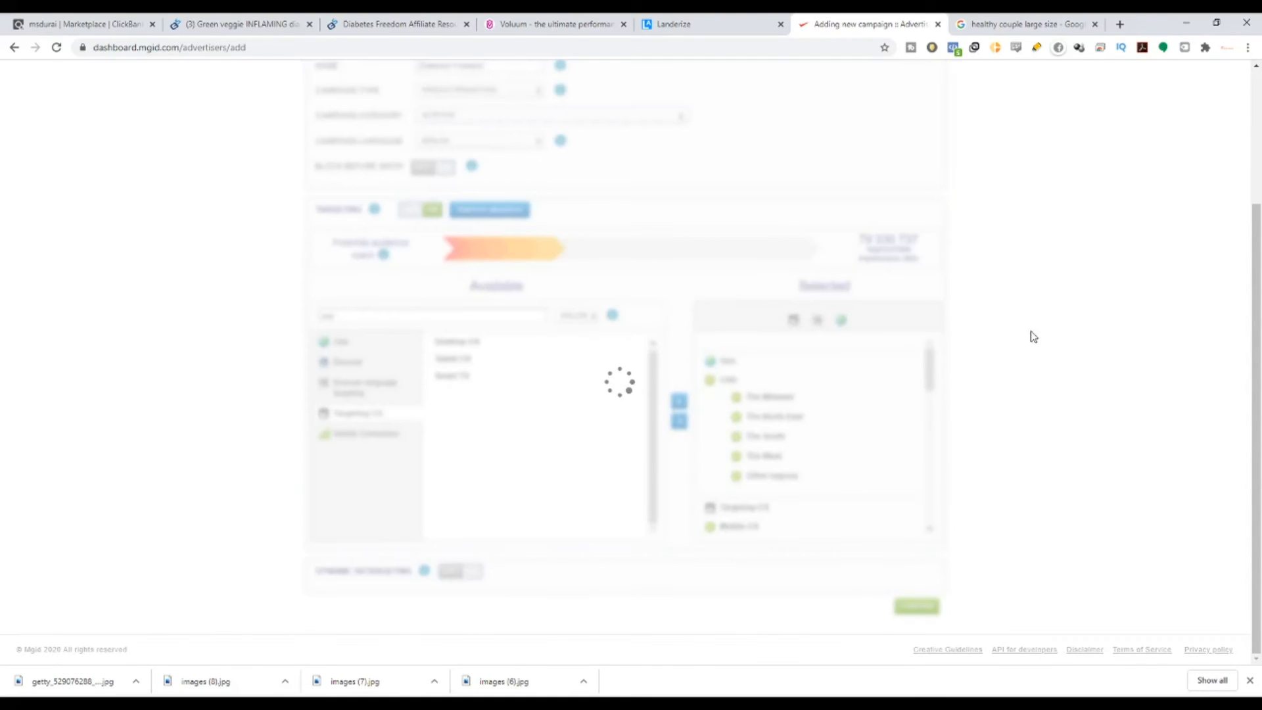
{"action": "scroll", "coordinate": [900, 368], "scroll_direction": "down", "scroll_amount": 5}
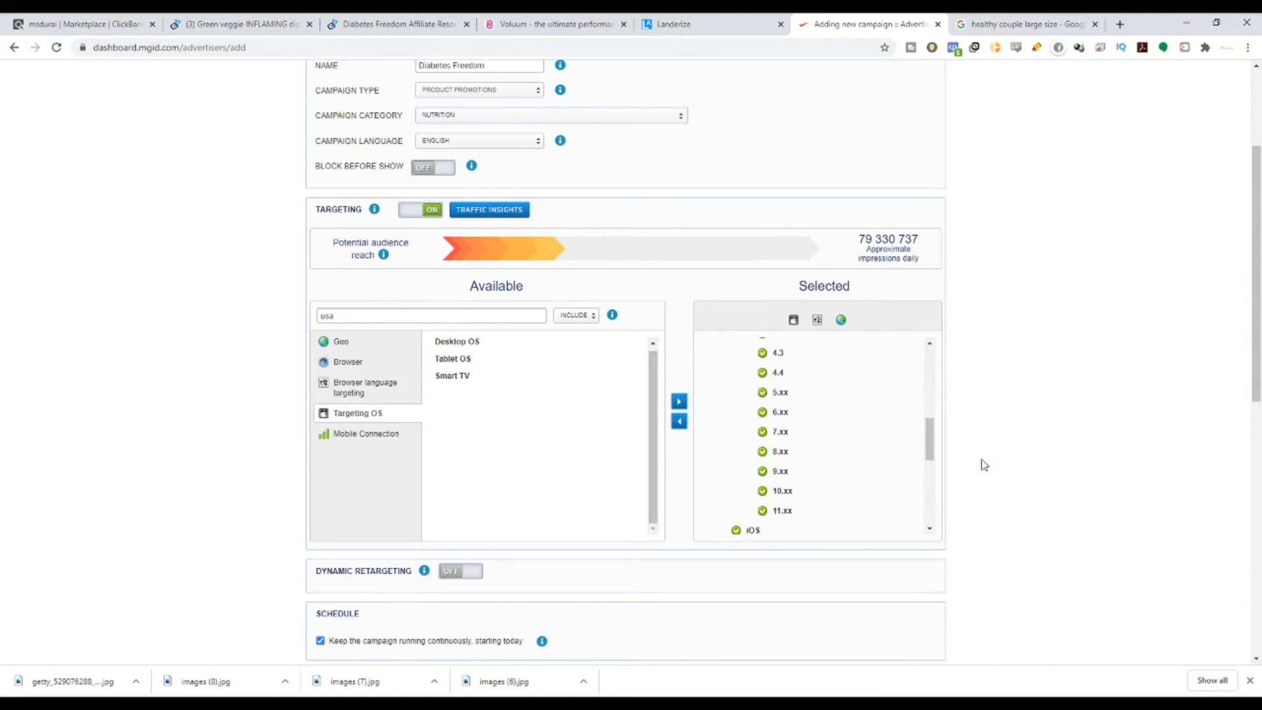
{"action": "scroll", "coordinate": [1065, 462], "scroll_direction": "down", "scroll_amount": 4}
{"action": "scroll", "coordinate": [1063, 460], "scroll_direction": "down", "scroll_amount": 3}
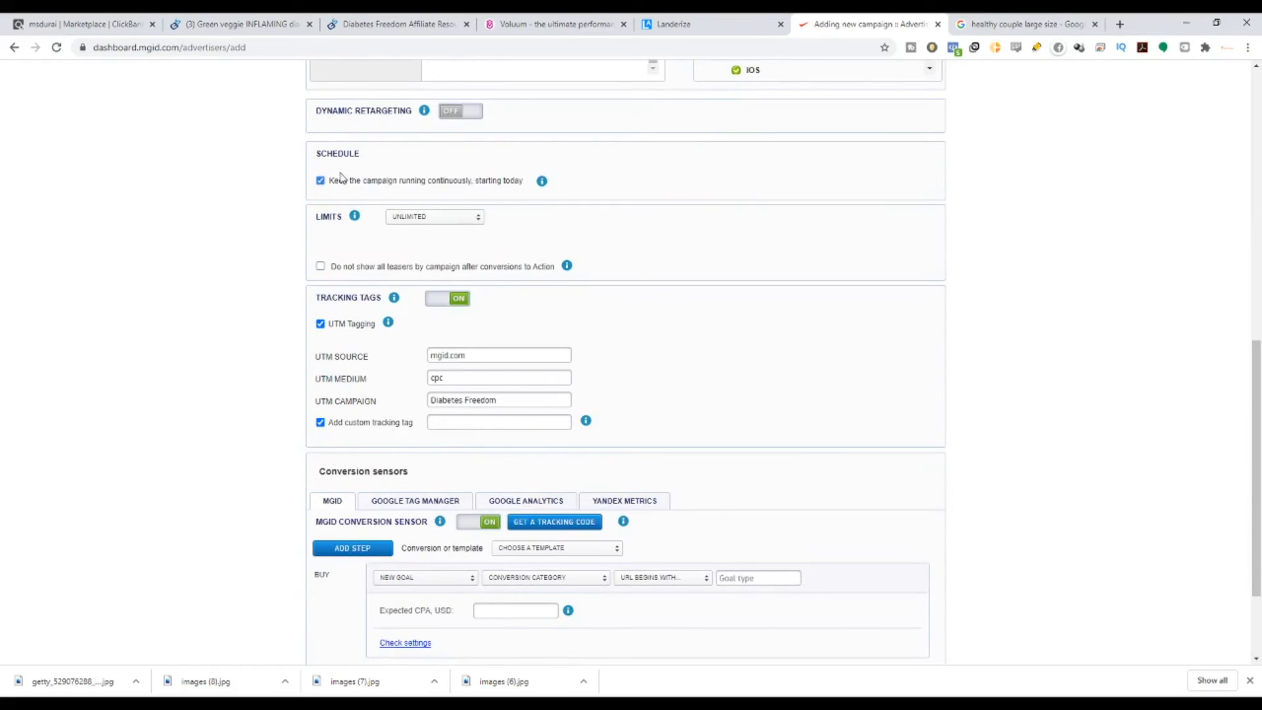
{"action": "left_click_drag", "start_coordinate": [314, 161], "coordinate": [352, 156]}
{"action": "left_click", "coordinate": [324, 222]}
{"action": "left_click", "coordinate": [451, 220]}
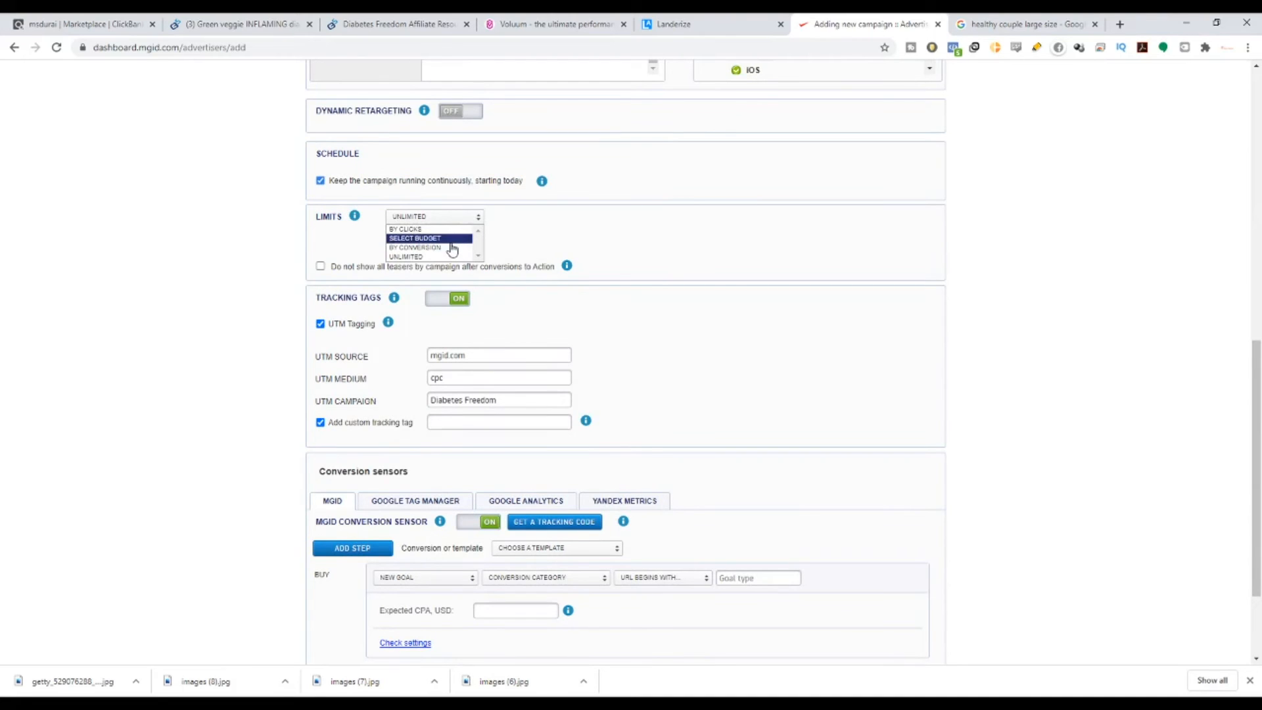
{"action": "left_click", "coordinate": [451, 240]}
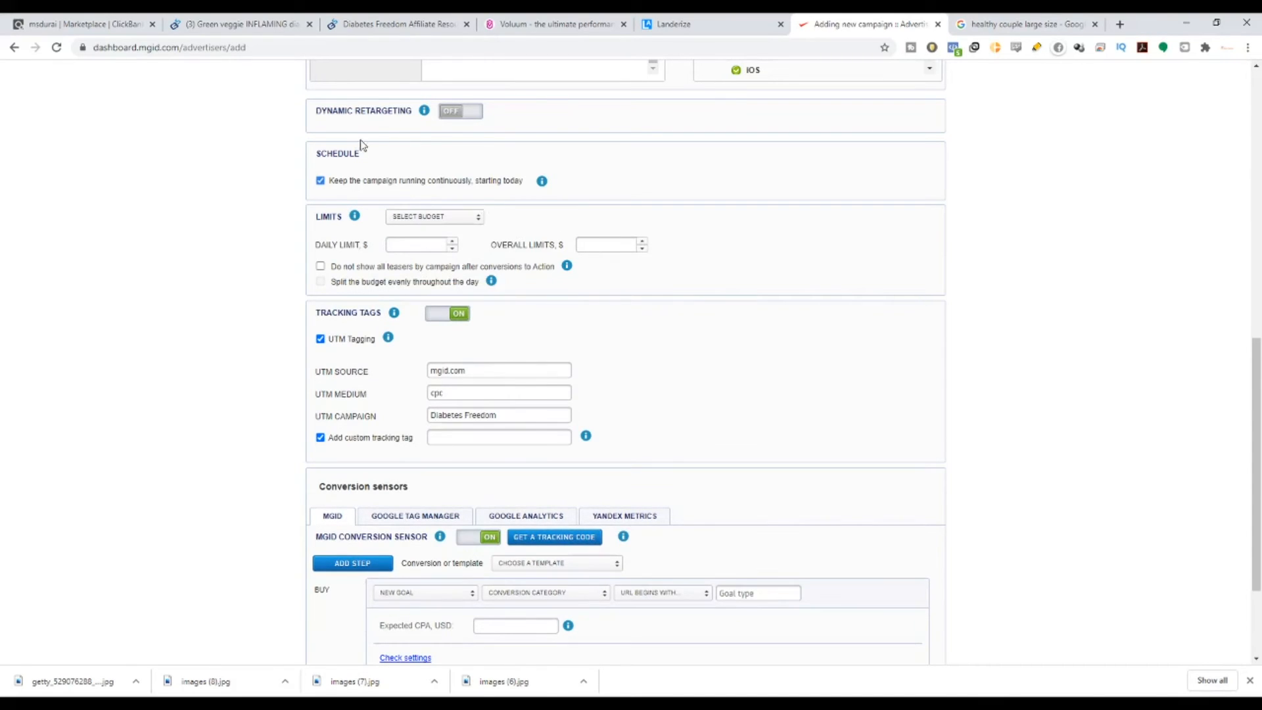
Step: Go to the Diabetes Freedom affiliate page and check the commission rates for the offer and its upsells
{"action": "left_click", "coordinate": [275, 21]}
{"action": "left_click", "coordinate": [447, 24]}
{"action": "scroll", "coordinate": [477, 375], "scroll_direction": "up", "scroll_amount": 10}
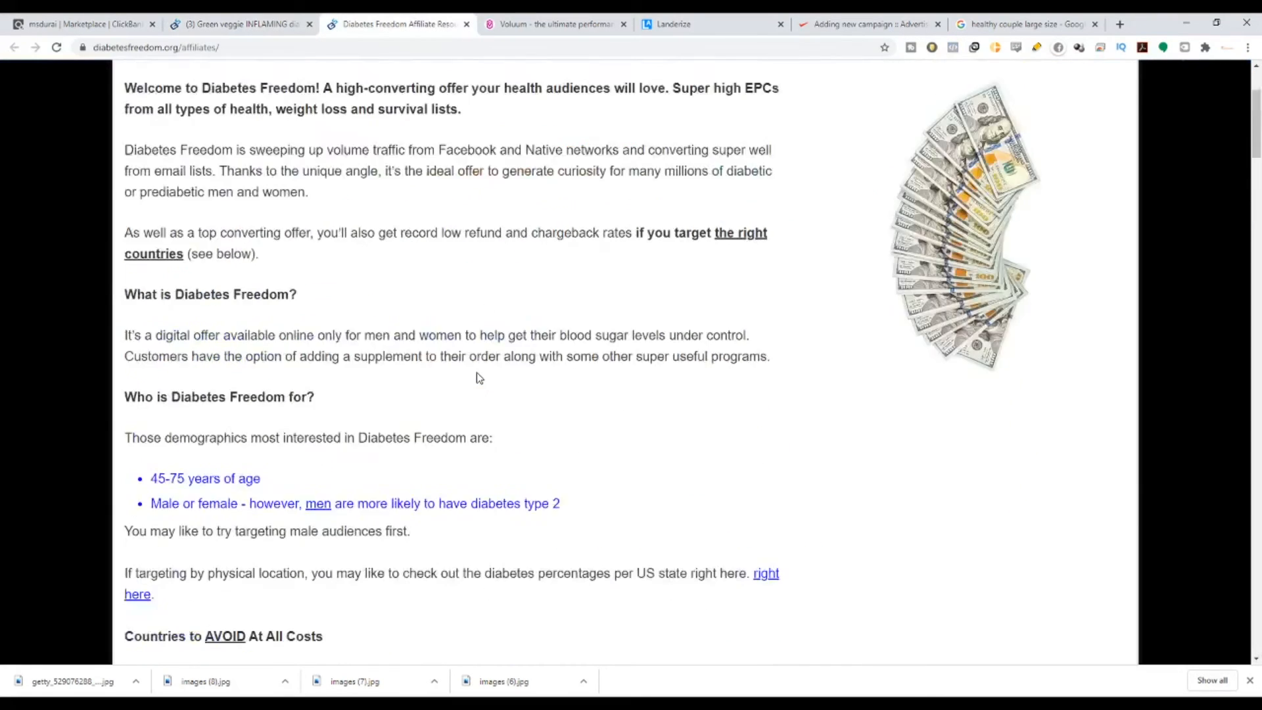
{"action": "scroll", "coordinate": [476, 384], "scroll_direction": "down", "scroll_amount": 1}
{"action": "scroll", "coordinate": [476, 383], "scroll_direction": "down", "scroll_amount": 20}
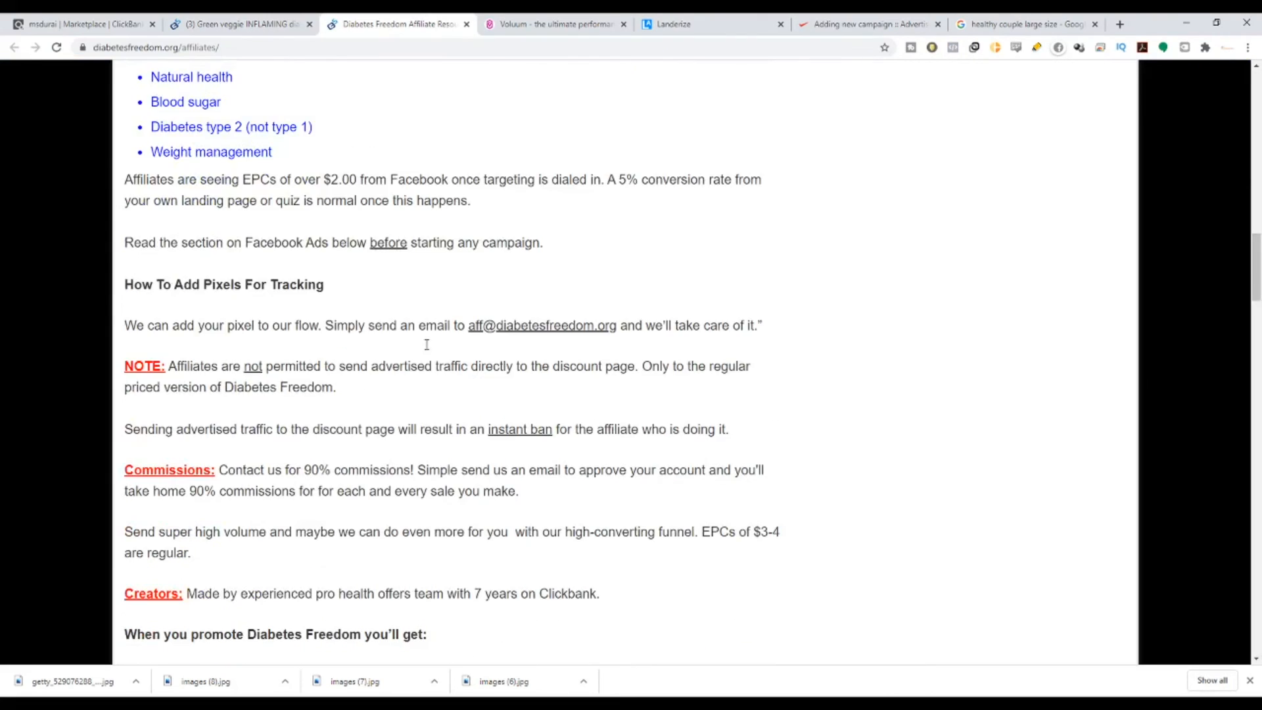
{"action": "scroll", "coordinate": [366, 392], "scroll_direction": "up", "scroll_amount": 1}
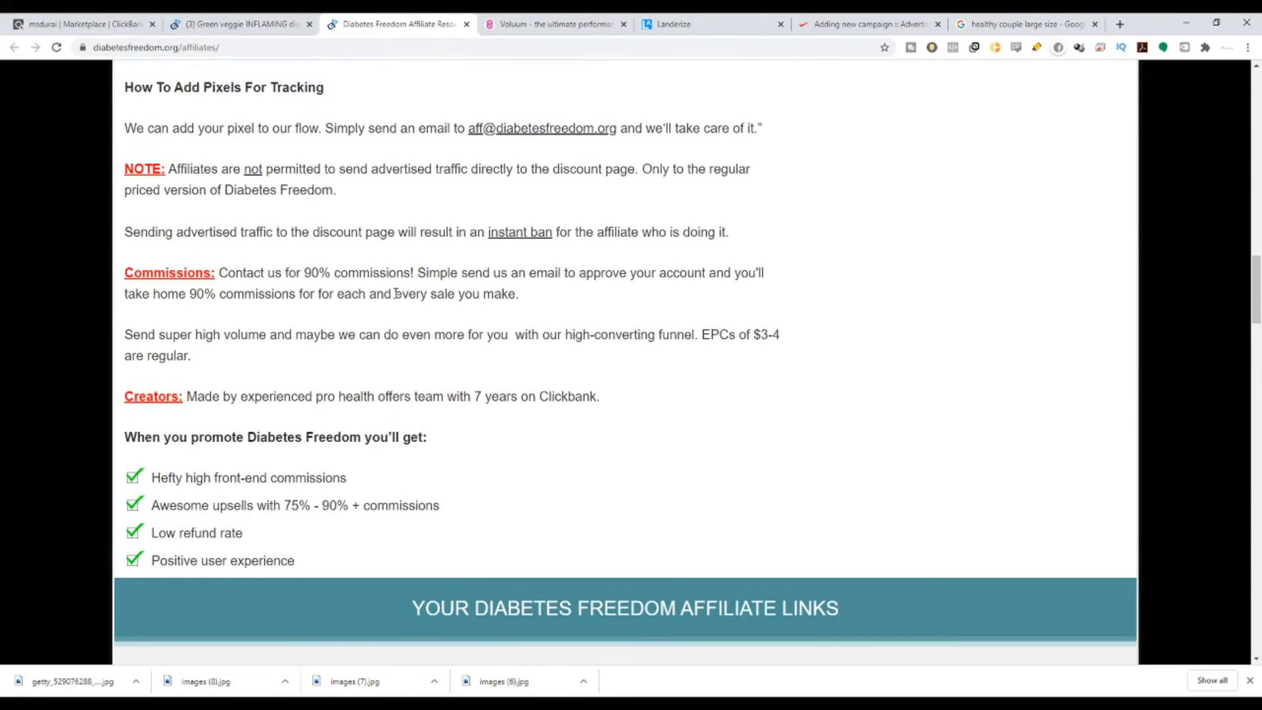
{"action": "scroll", "coordinate": [236, 346], "scroll_direction": "down", "scroll_amount": 9}
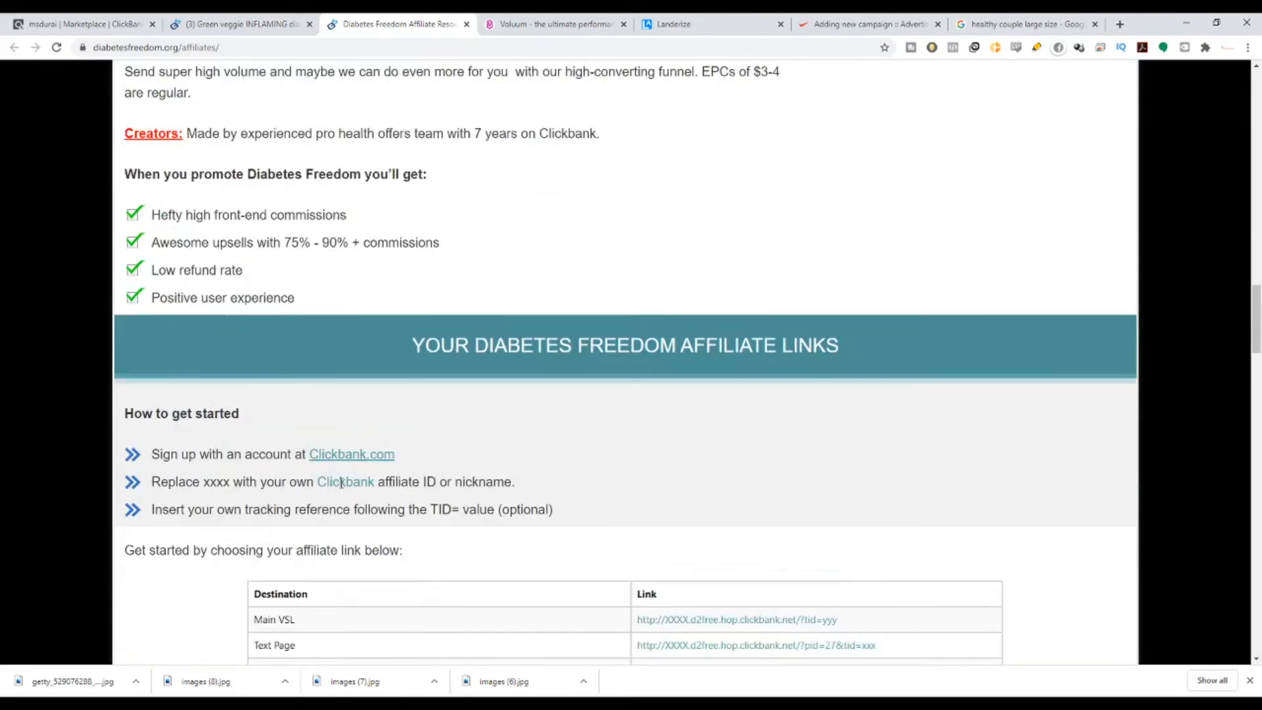
{"action": "scroll", "coordinate": [520, 417], "scroll_direction": "down", "scroll_amount": 9}
{"action": "scroll", "coordinate": [516, 438], "scroll_direction": "up", "scroll_amount": 14}
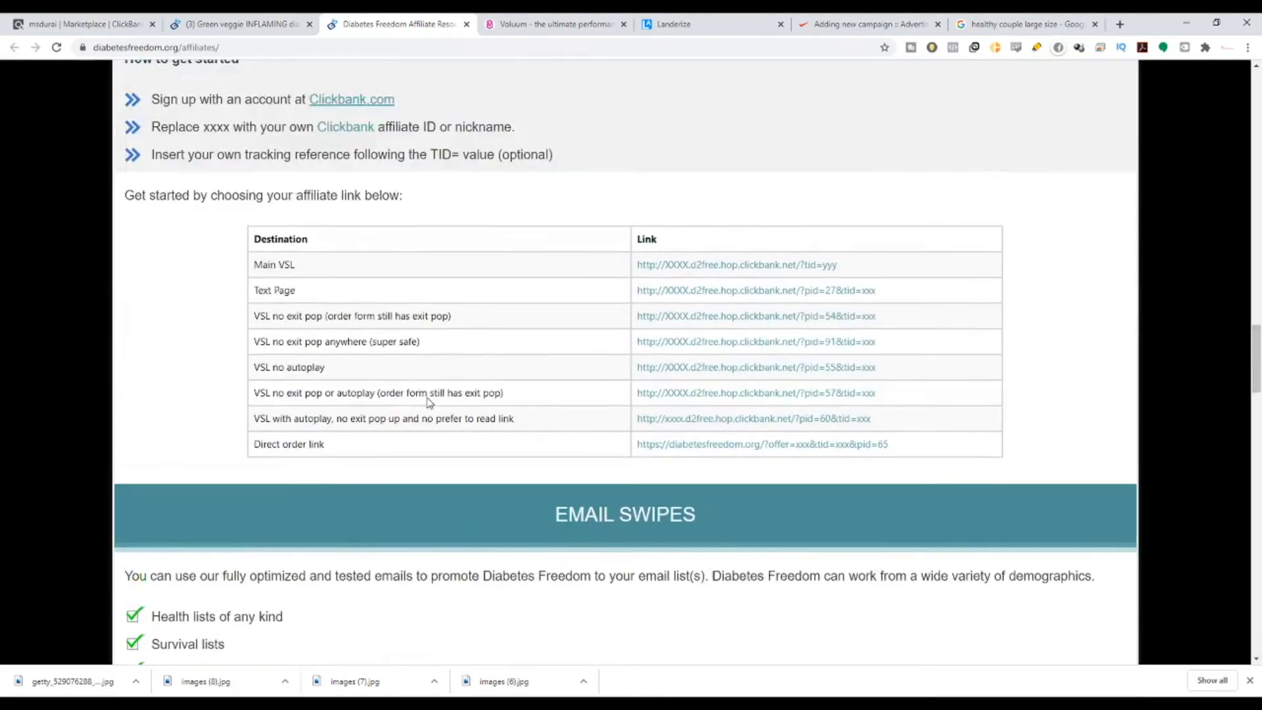
{"action": "left_click_drag", "start_coordinate": [277, 378], "coordinate": [299, 376]}
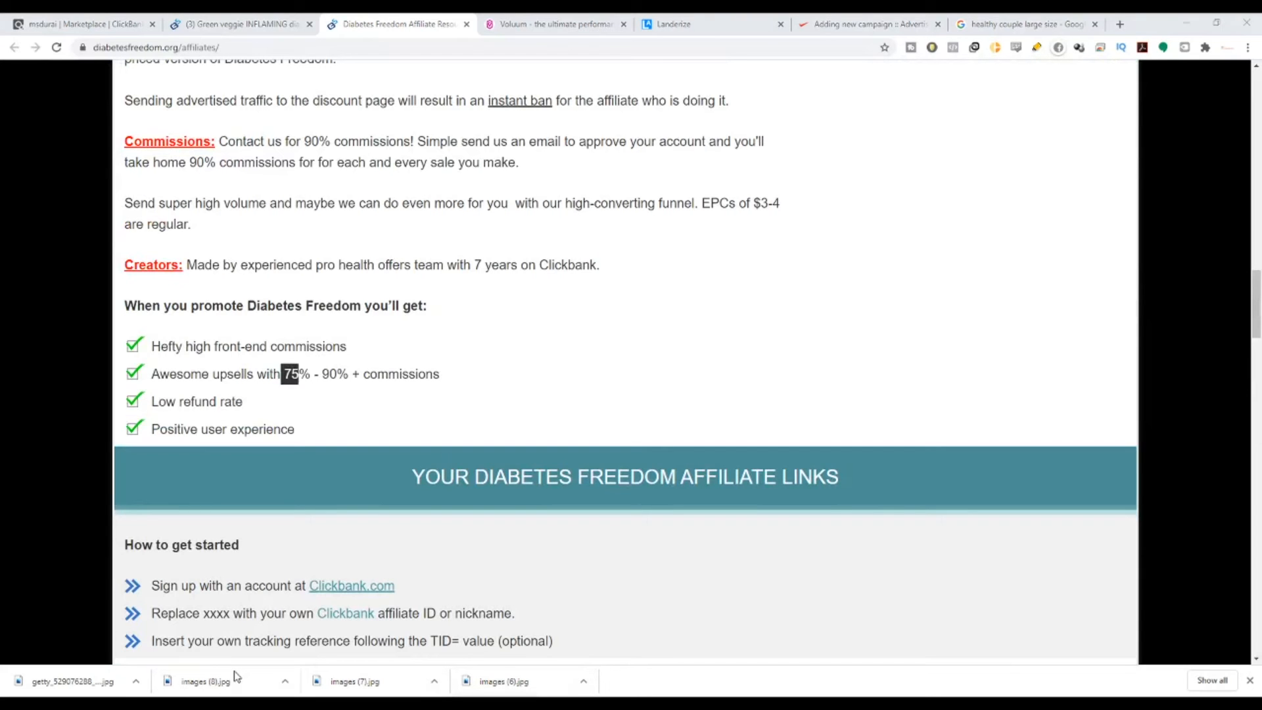
Step: Open the order form from the Diabetes Freedom sales page, dismiss the voucher offer and check the product price
{"action": "left_click", "coordinate": [267, 19]}
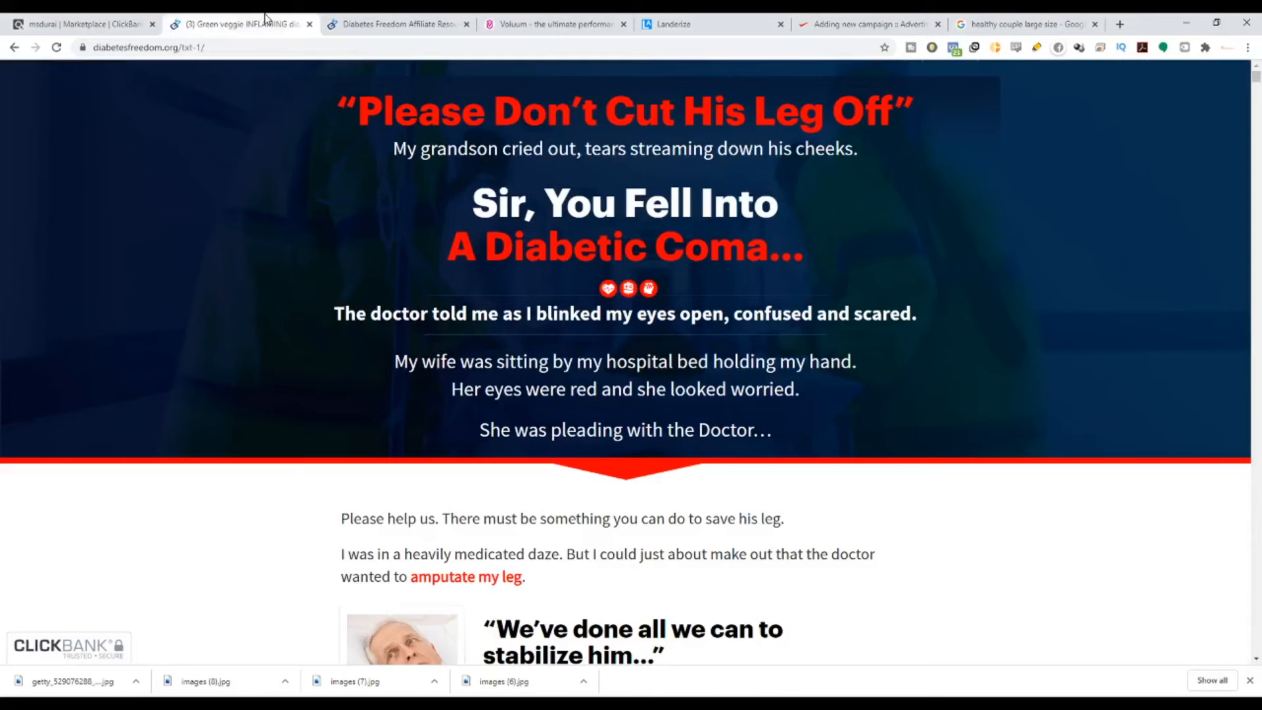
{"action": "scroll", "coordinate": [693, 328], "scroll_direction": "down", "scroll_amount": 9}
{"action": "left_click_drag", "start_coordinate": [1256, 74], "coordinate": [1236, 574]}
{"action": "scroll", "coordinate": [712, 569], "scroll_direction": "down", "scroll_amount": 20}
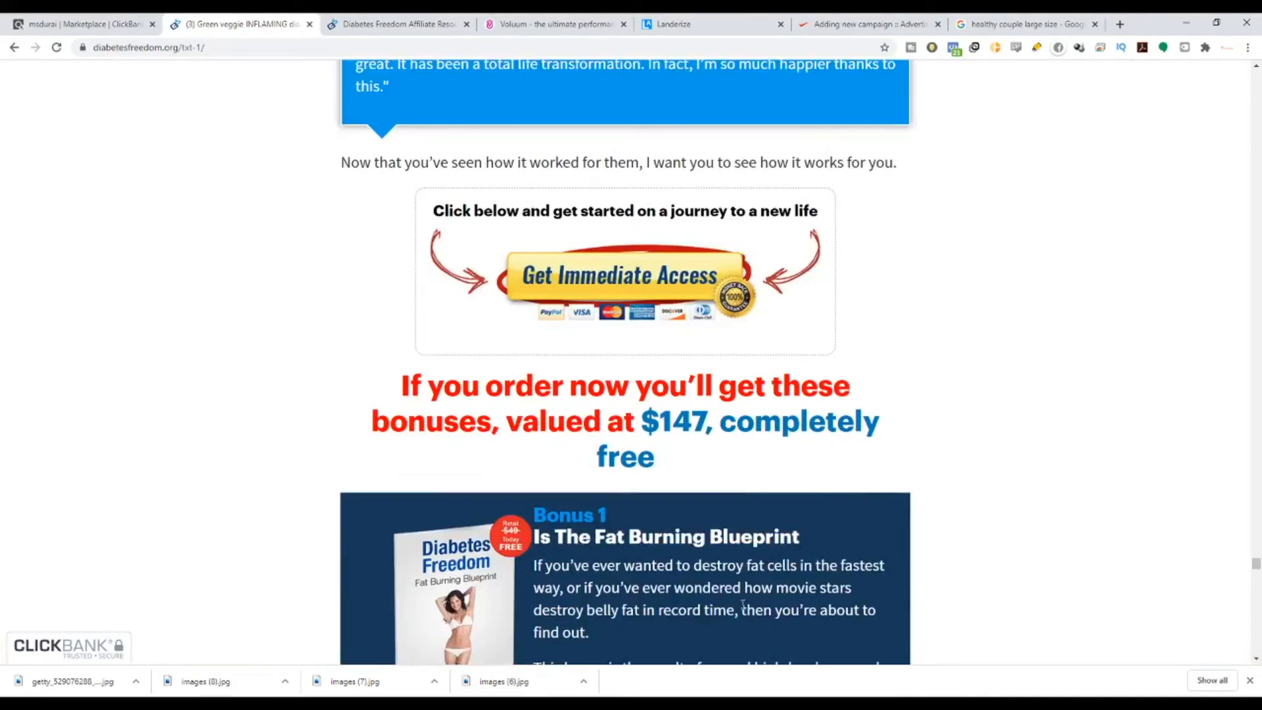
{"action": "scroll", "coordinate": [684, 501], "scroll_direction": "down", "scroll_amount": 20}
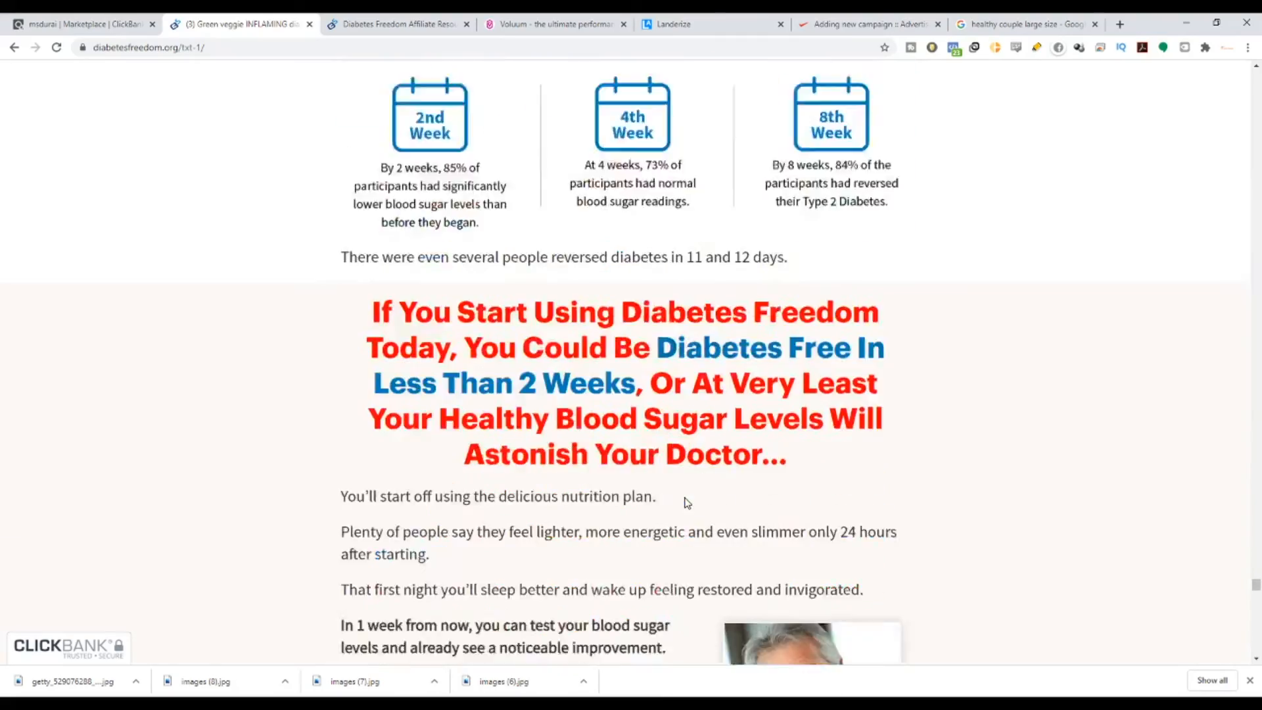
{"action": "mouse_move", "coordinate": [1255, 611]}
{"action": "left_mouse_down"}
{"action": "mouse_move", "coordinate": [1255, 641]}
{"action": "mouse_move", "coordinate": [1254, 630]}
{"action": "left_mouse_up"}
{"action": "scroll", "coordinate": [908, 608], "scroll_direction": "down", "scroll_amount": 15}
{"action": "scroll", "coordinate": [909, 608], "scroll_direction": "down", "scroll_amount": 10}
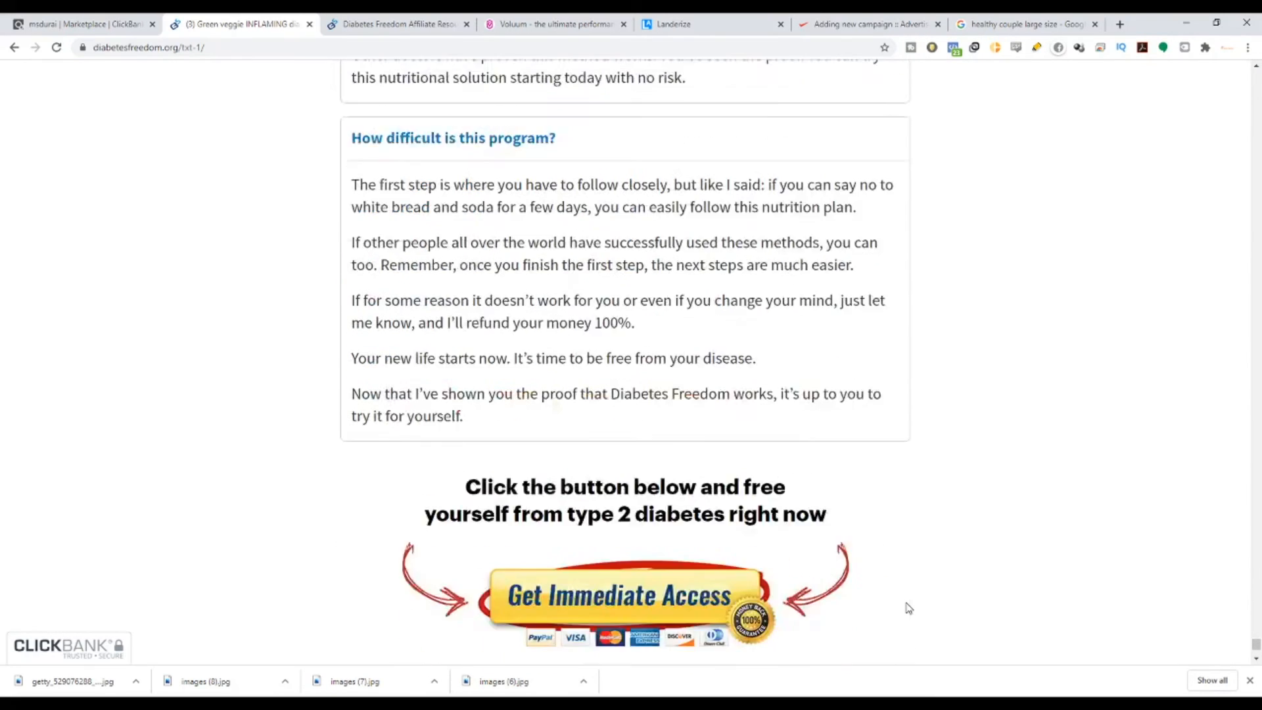
{"action": "left_click", "coordinate": [634, 406]}
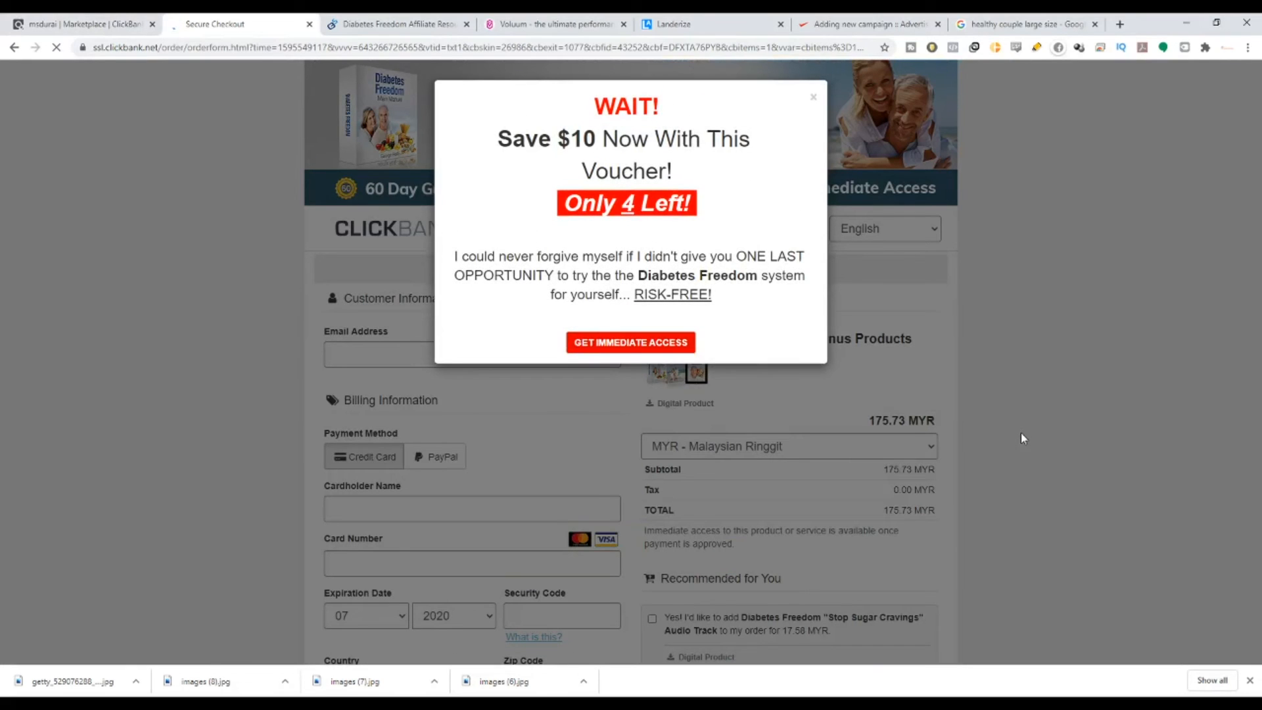
{"action": "left_click", "coordinate": [813, 98]}
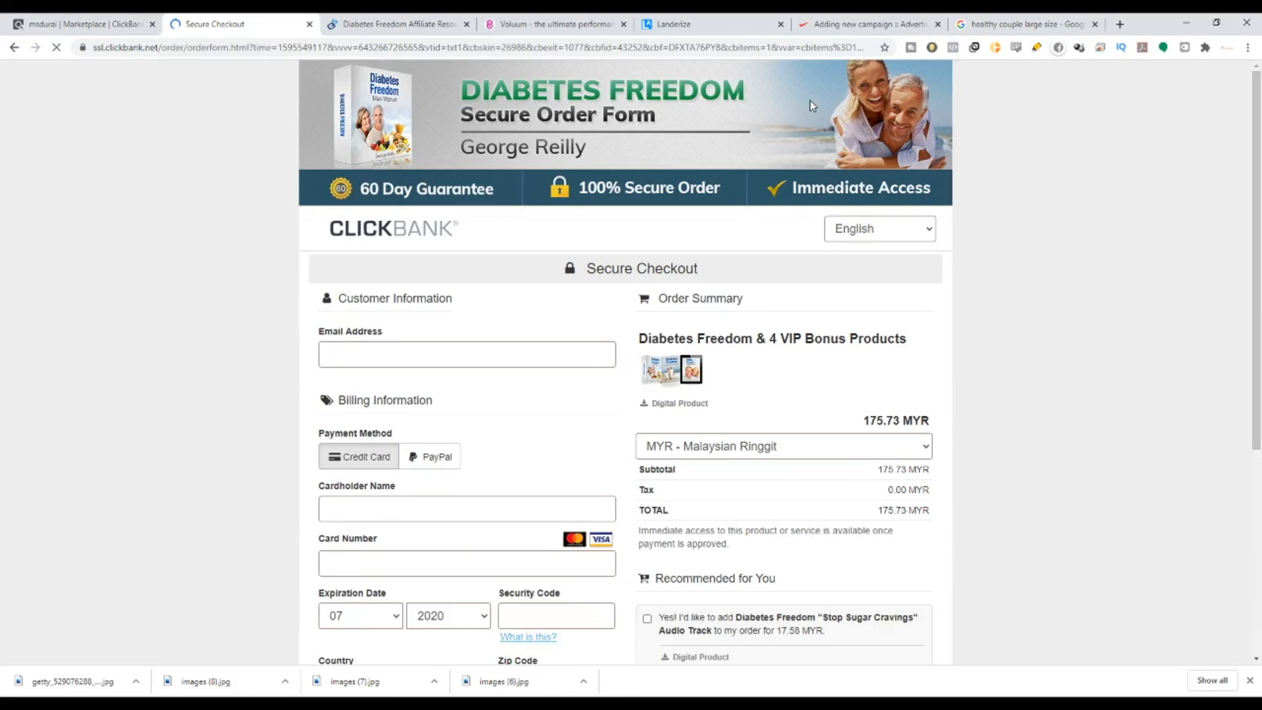
{"action": "scroll", "coordinate": [579, 455], "scroll_direction": "down", "scroll_amount": 1}
{"action": "scroll", "coordinate": [579, 455], "scroll_direction": "down", "scroll_amount": 3}
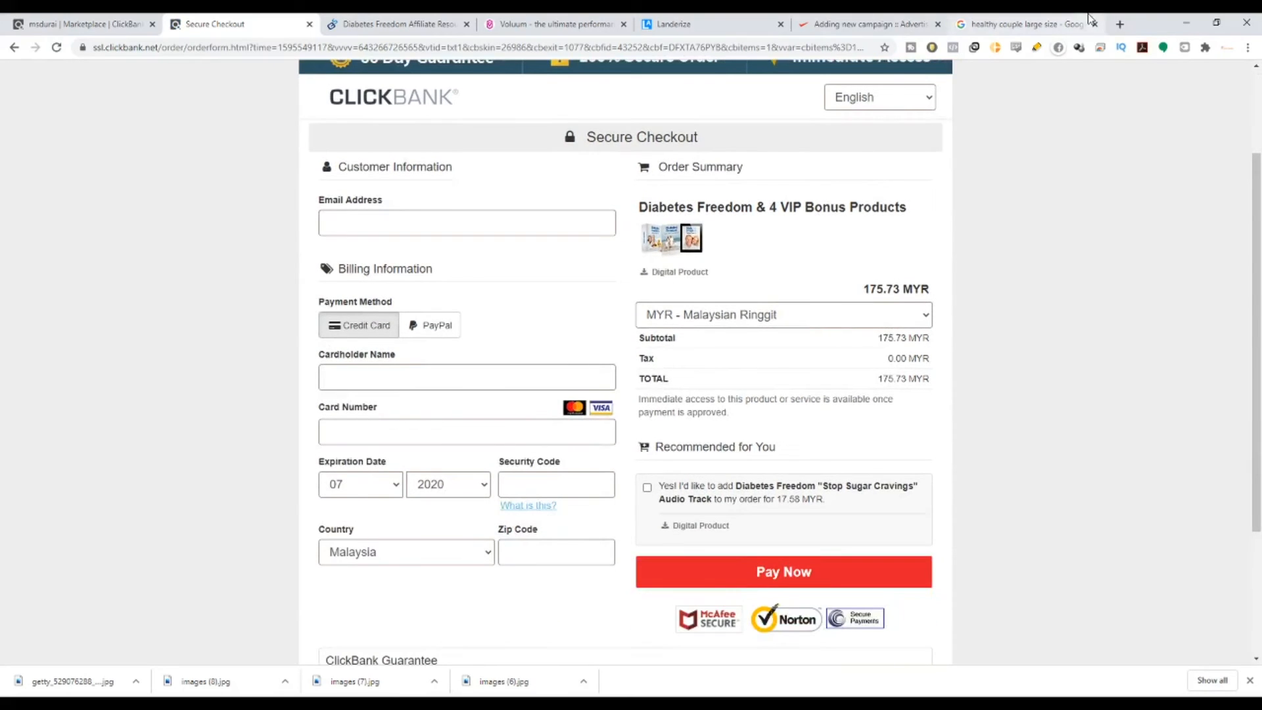
Step: Search Google for "myr to usd" in place of the healthy couple image search
{"action": "left_click", "coordinate": [1053, 24]}
{"action": "left_click", "coordinate": [143, 48]}
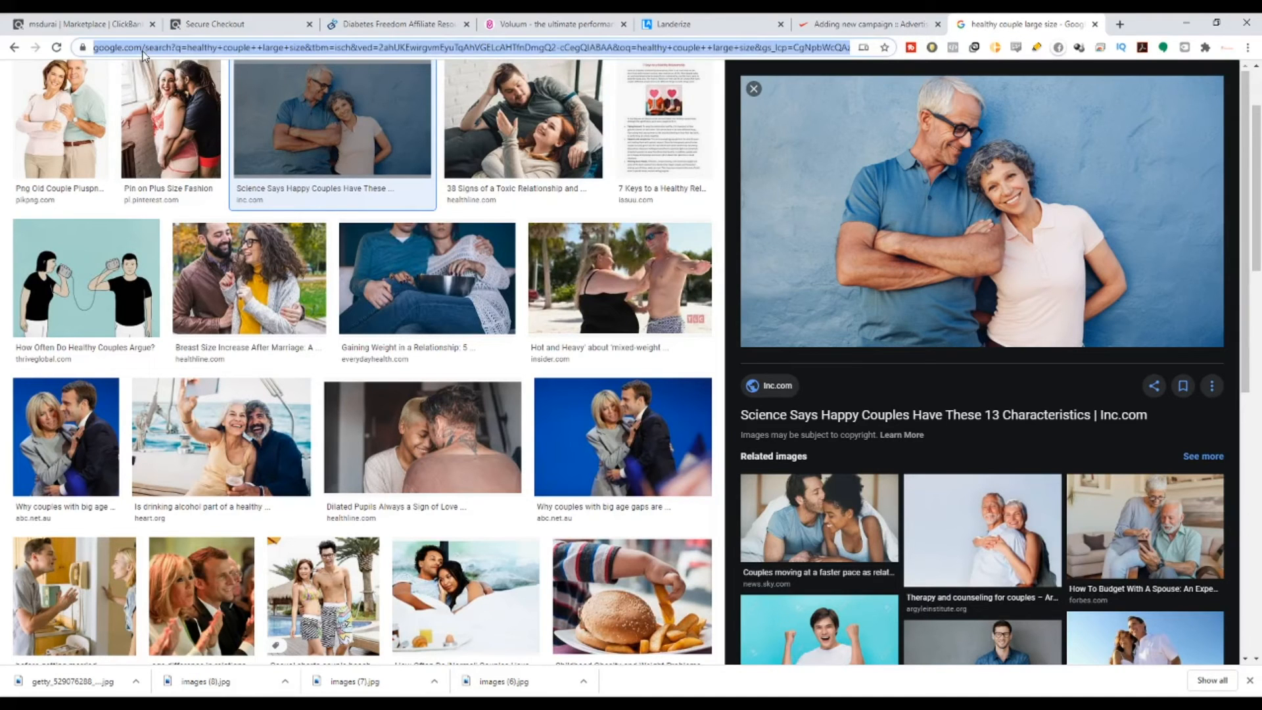
{"action": "type", "text": "mala"}
{"action": "key", "text": "BackSpace"}
{"action": "key", "text": "BackSpace"}
{"action": "key", "text": "BackSpace"}
{"action": "key", "text": "BackSpace"}
{"action": "key", "text": "BackSpace"}
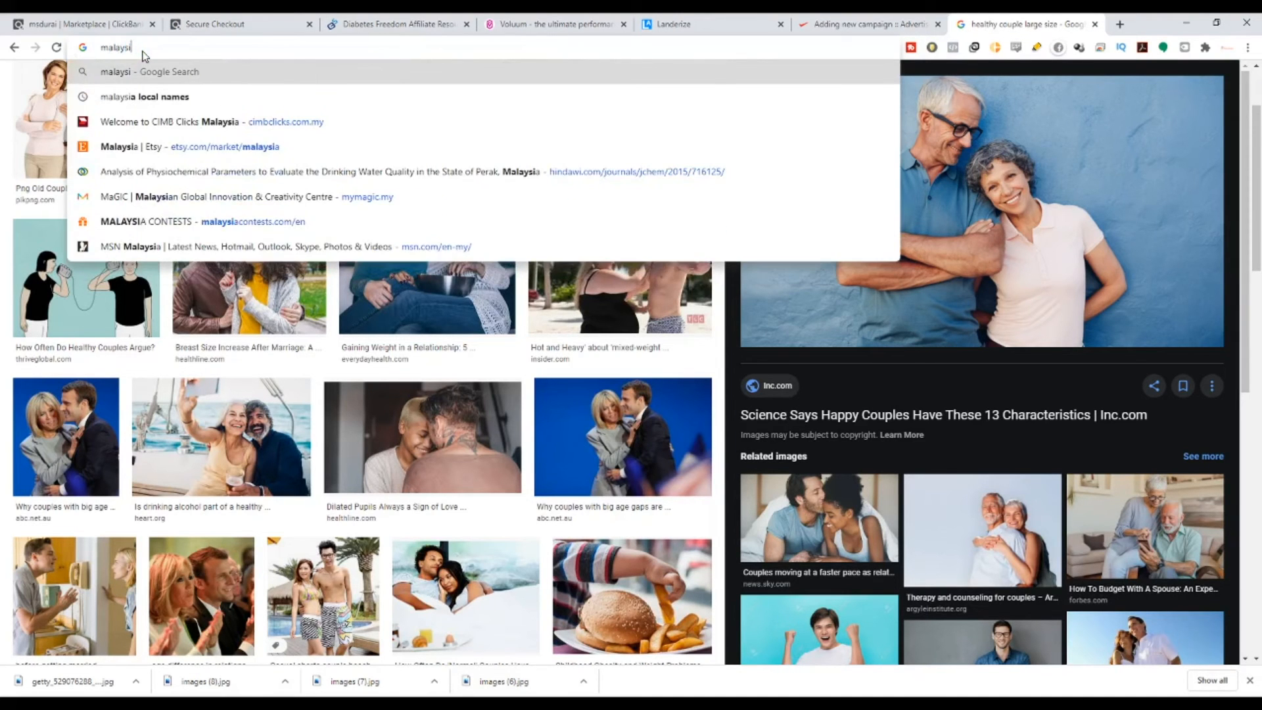
{"action": "type", "text": "myr "}
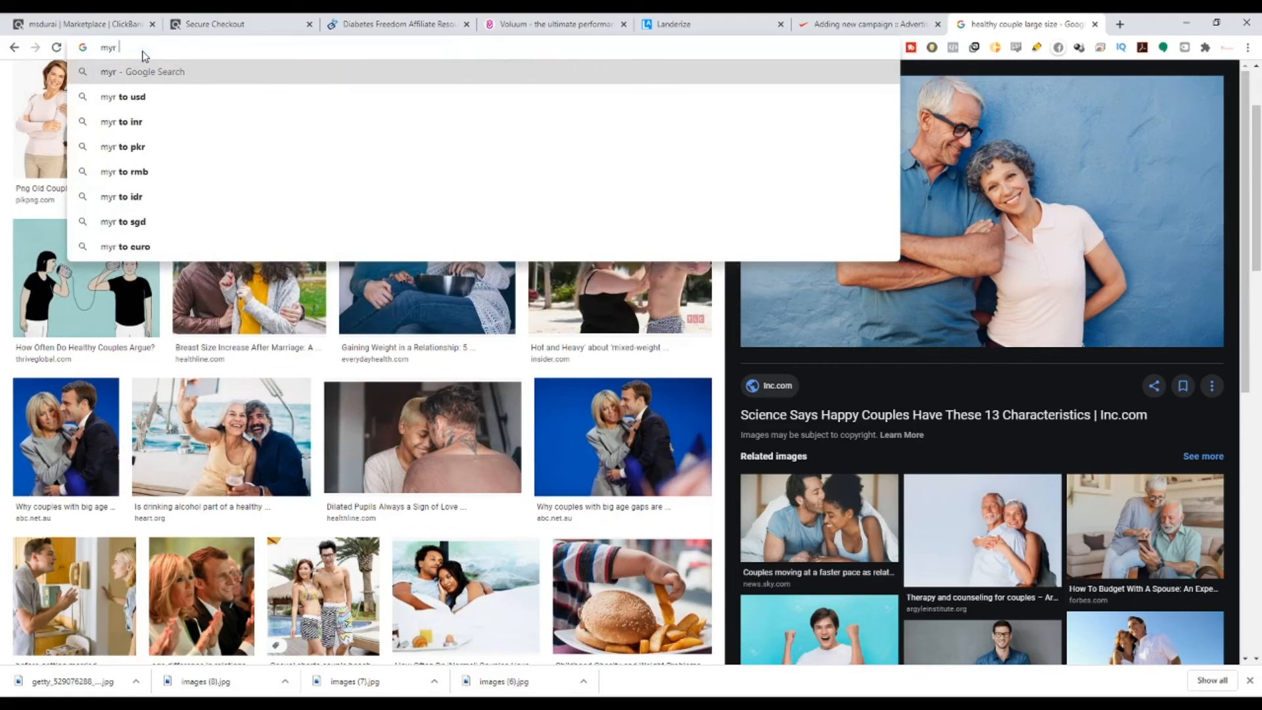
{"action": "type", "text": "to usd"}
{"action": "key", "text": "Return"}
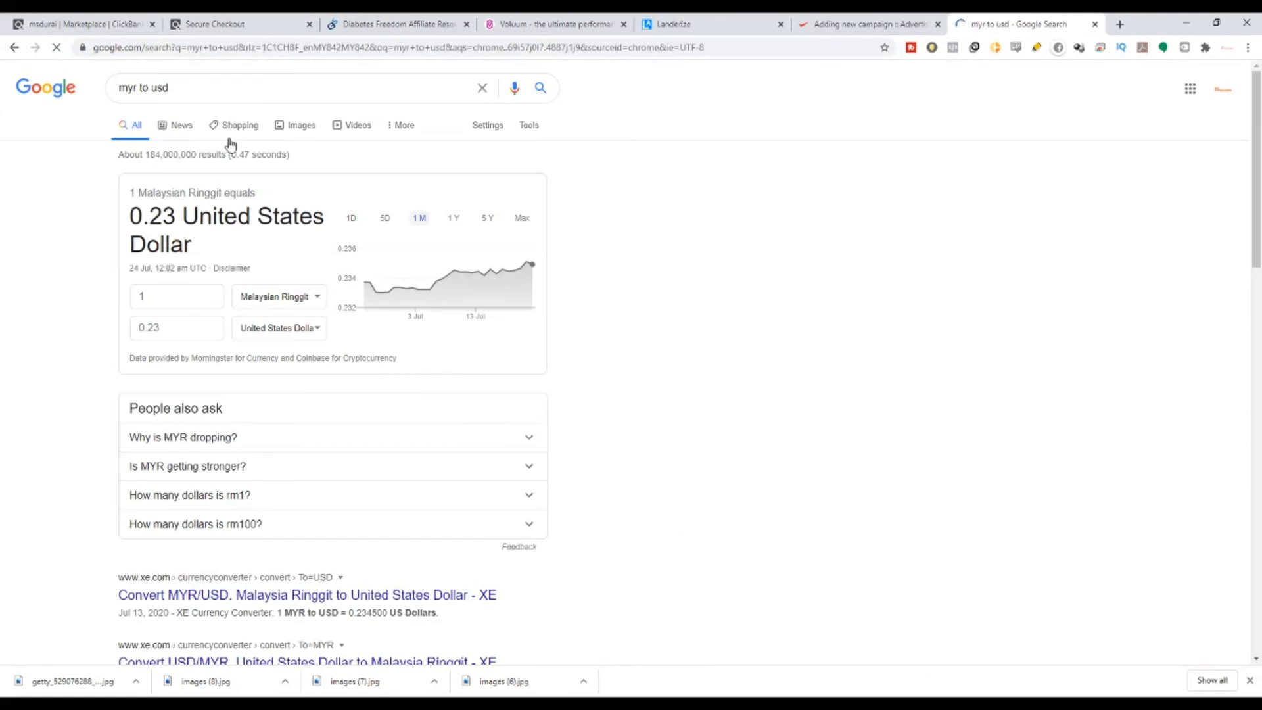
Step: Convert 176 Malaysian Ringgit to United States Dollars in the currency converter
{"action": "left_click", "coordinate": [170, 296]}
{"action": "type", "text": "76"}
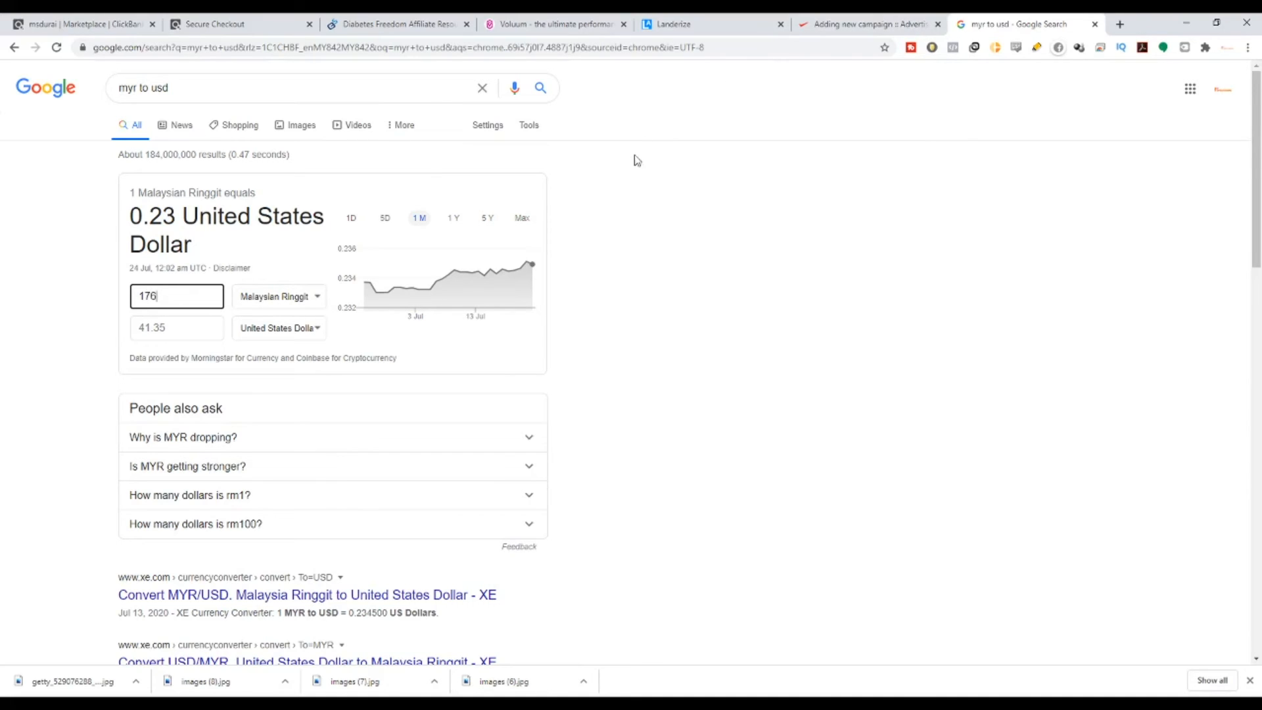
{"action": "left_click", "coordinate": [554, 704]}
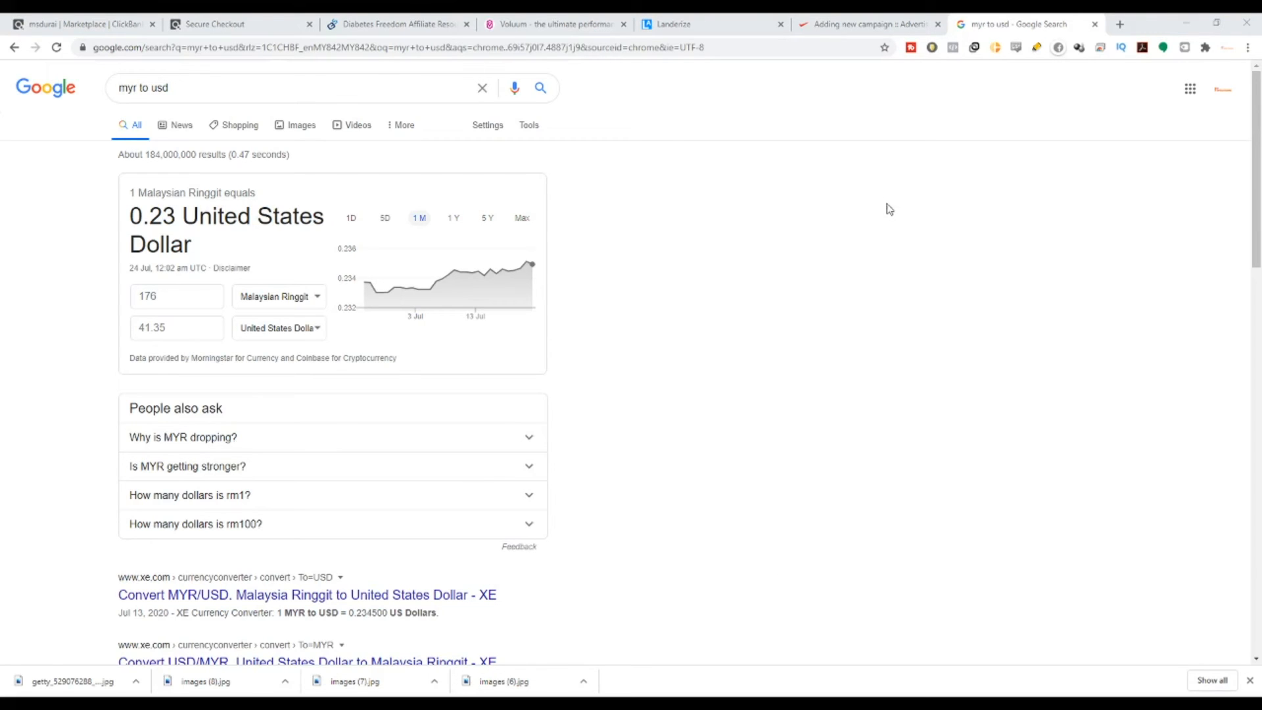
{"action": "left_click", "coordinate": [1213, 263]}
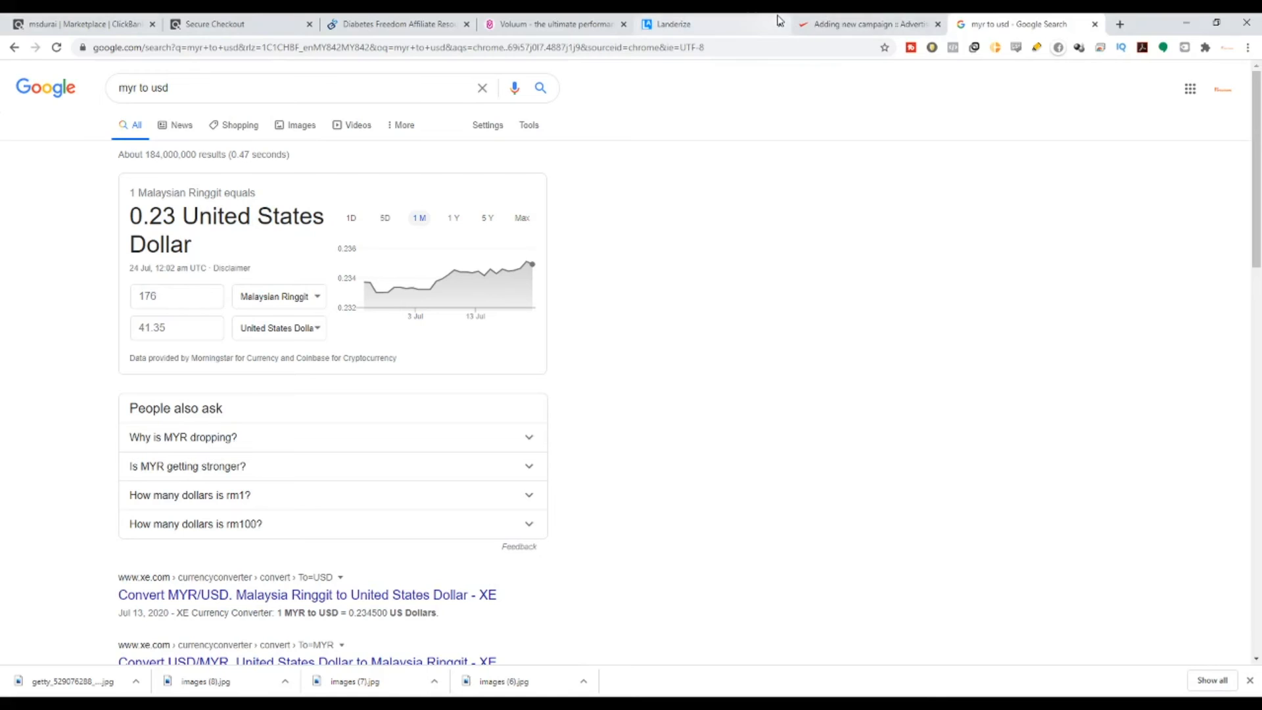
Step: Switch back to the new MGID campaign form and set the daily limit to $31
{"action": "left_click", "coordinate": [807, 26]}
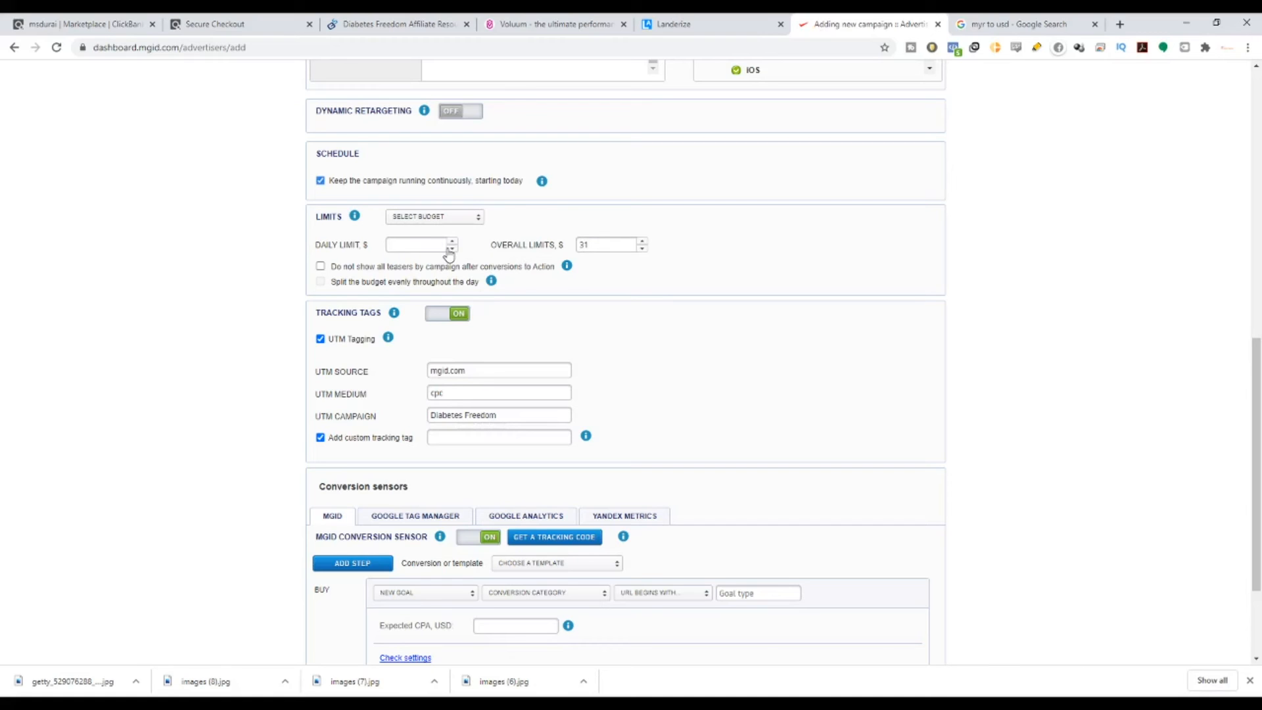
{"action": "type", "text": "31"}
{"action": "scroll", "coordinate": [409, 312], "scroll_direction": "down", "scroll_amount": 3}
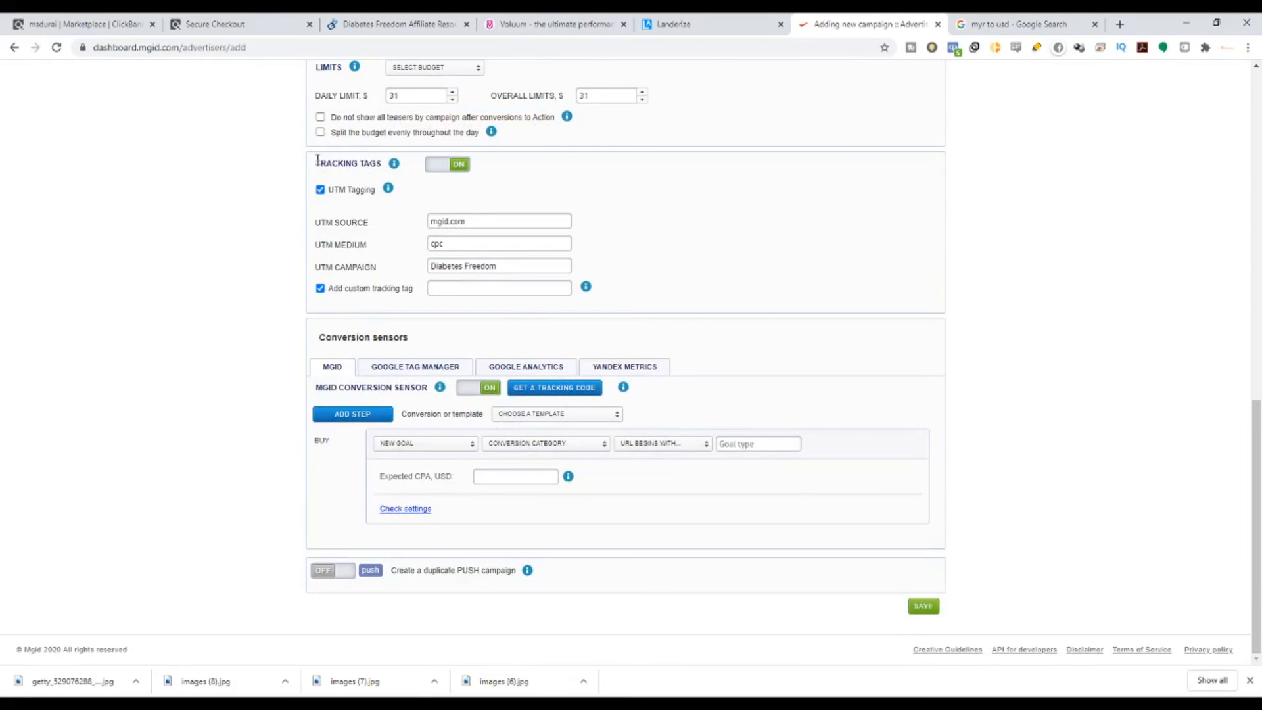
Step: Try the Voluum.com template for the MGID conversion sensor and dismiss the postback links dialog
{"action": "left_click_drag", "start_coordinate": [318, 160], "coordinate": [379, 173]}
{"action": "left_click_drag", "start_coordinate": [330, 337], "coordinate": [408, 338]}
{"action": "left_click", "coordinate": [555, 414]}
{"action": "scroll", "coordinate": [544, 482], "scroll_direction": "down", "scroll_amount": 5}
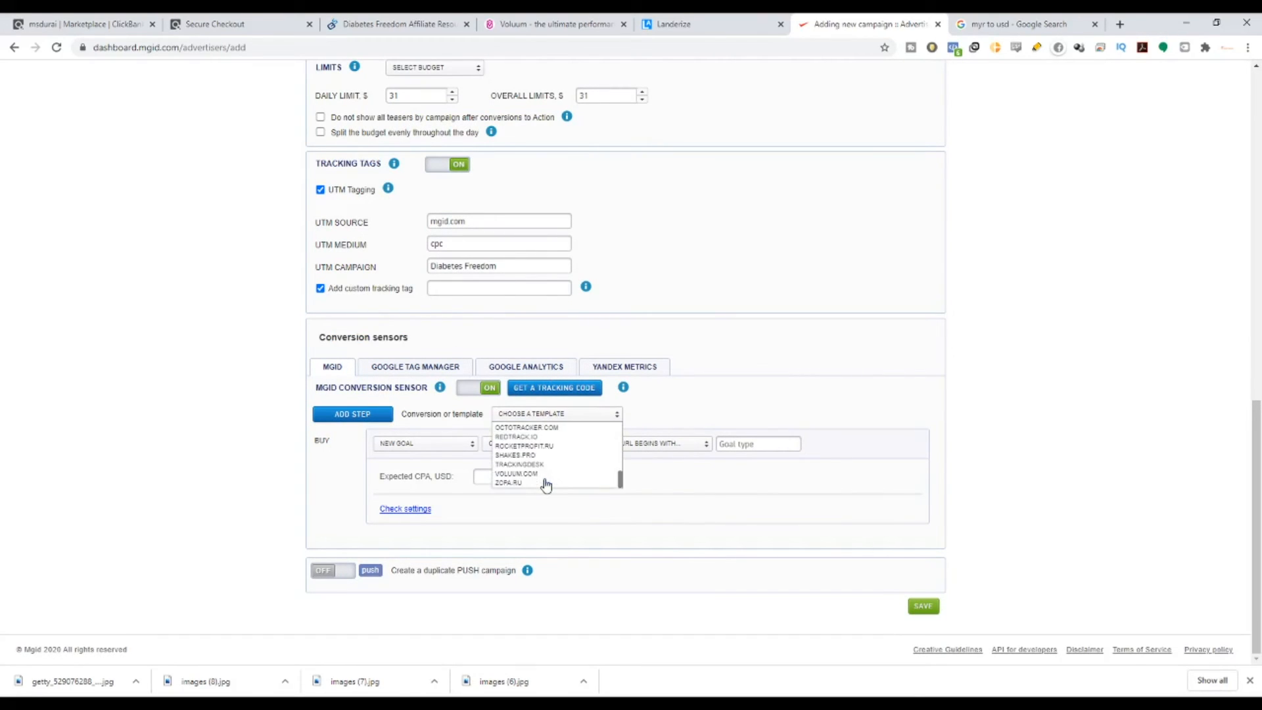
{"action": "left_click", "coordinate": [540, 474]}
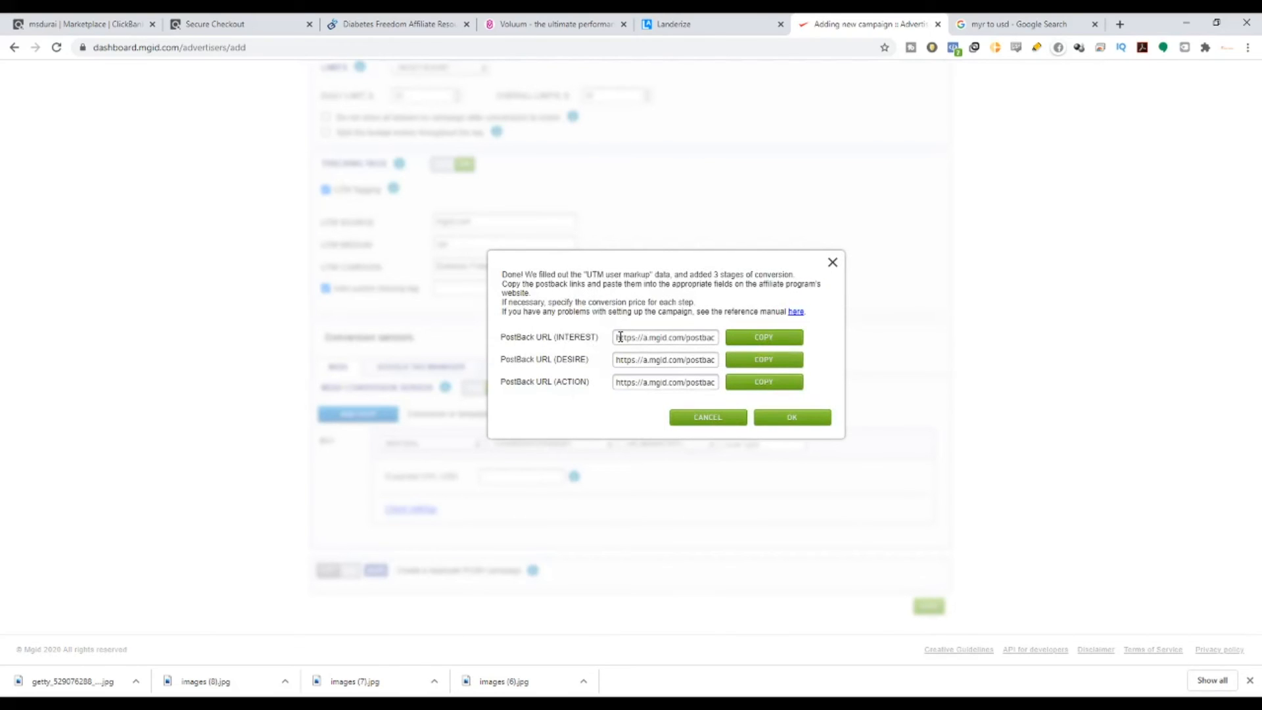
{"action": "left_click_drag", "start_coordinate": [613, 337], "coordinate": [693, 351]}
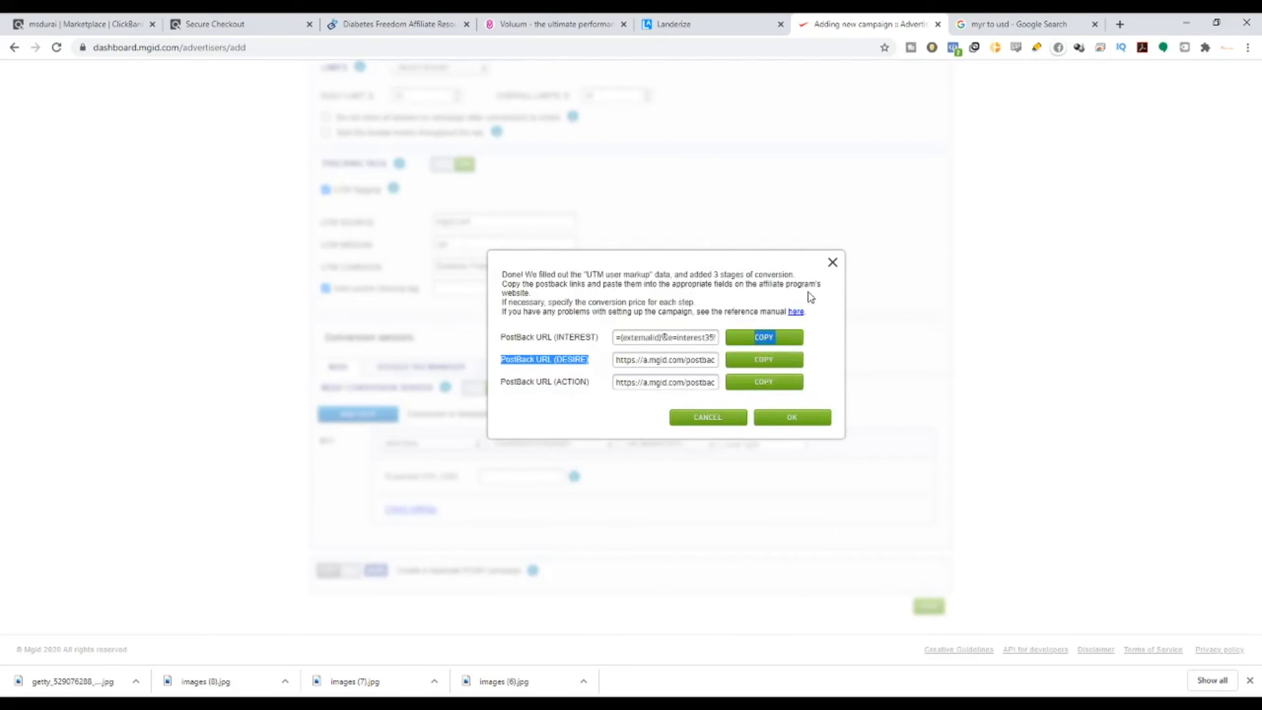
{"action": "left_click", "coordinate": [829, 261]}
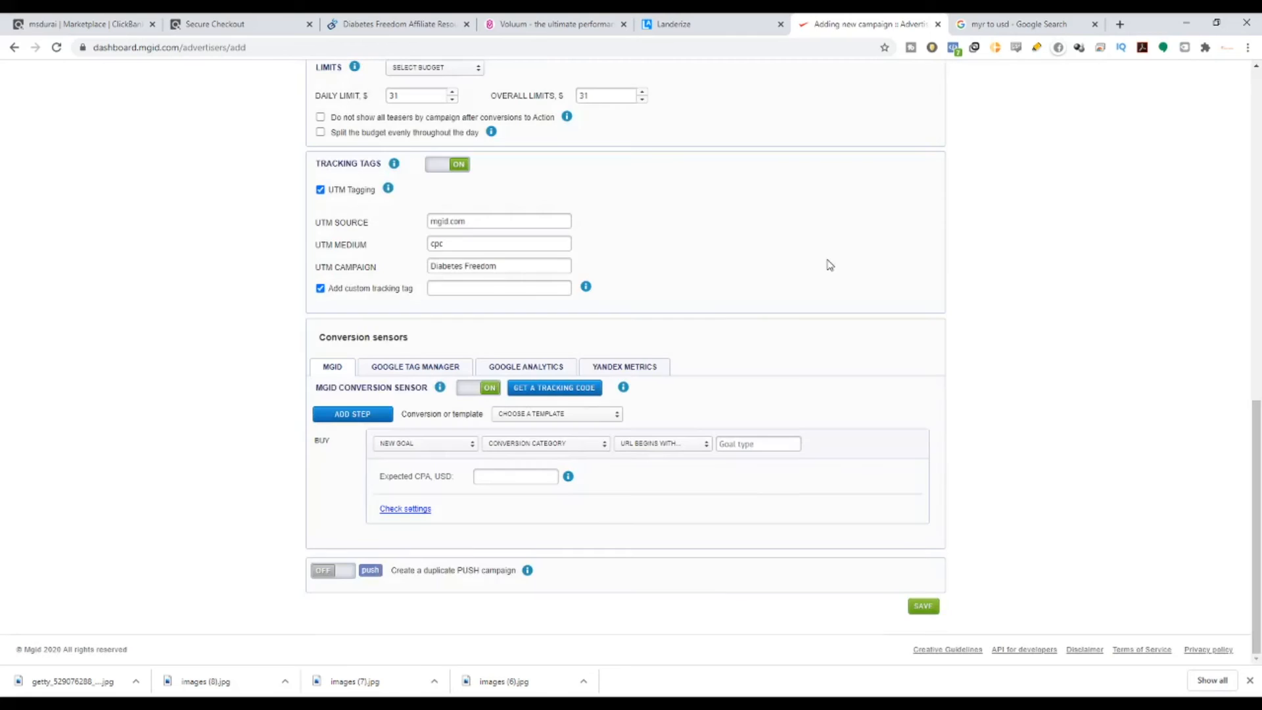
Step: Turn off the MGID conversion sensor and save the campaign, choosing to continue without tracking
{"action": "left_click", "coordinate": [461, 388]}
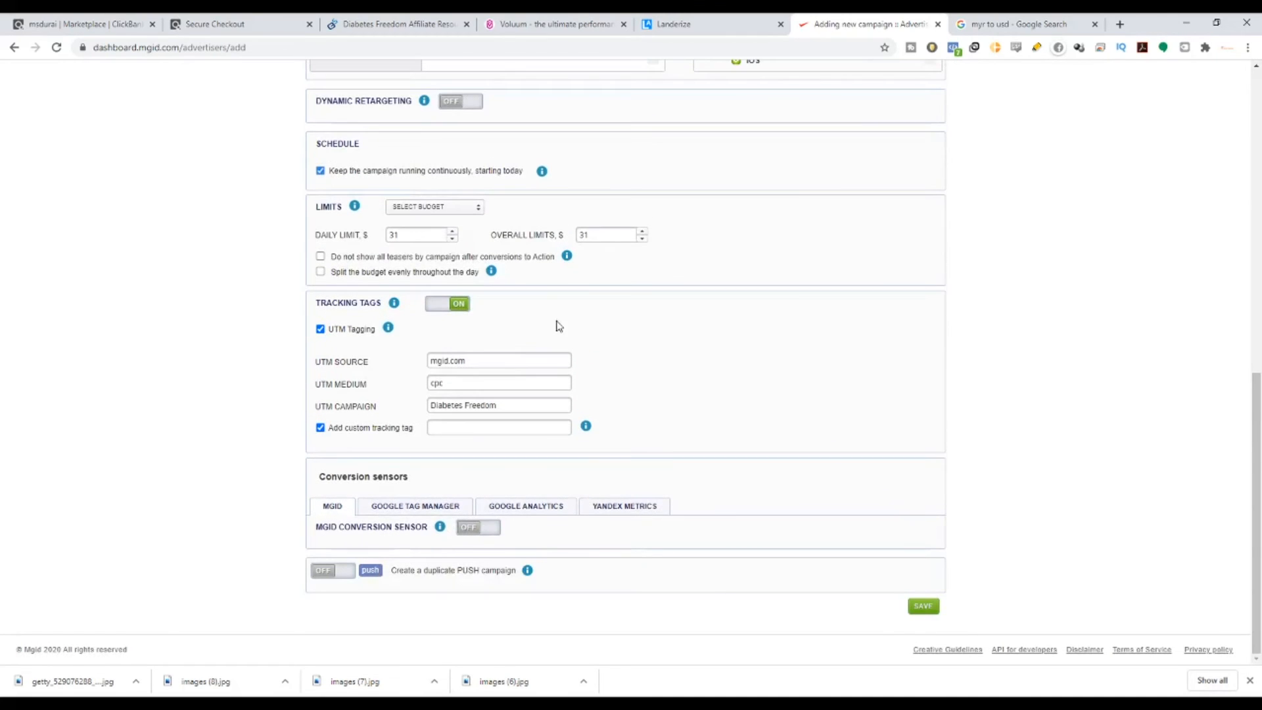
{"action": "left_click", "coordinate": [924, 606]}
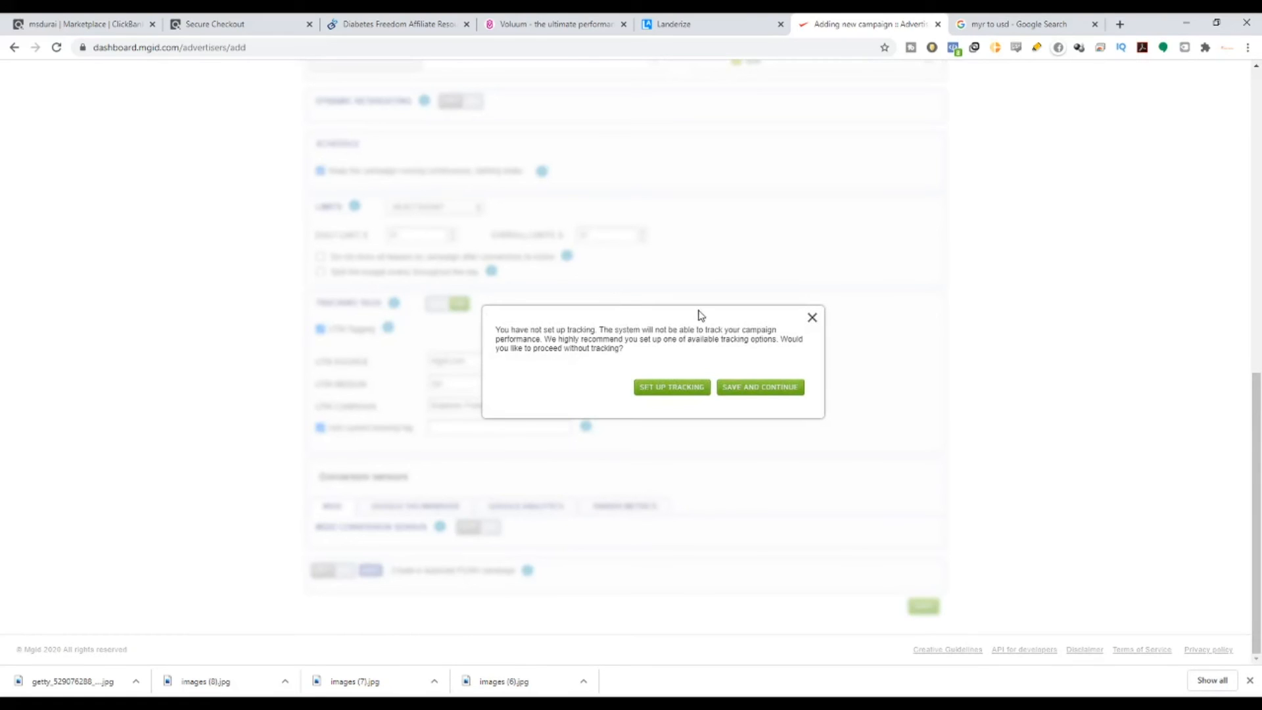
{"action": "left_click", "coordinate": [751, 390]}
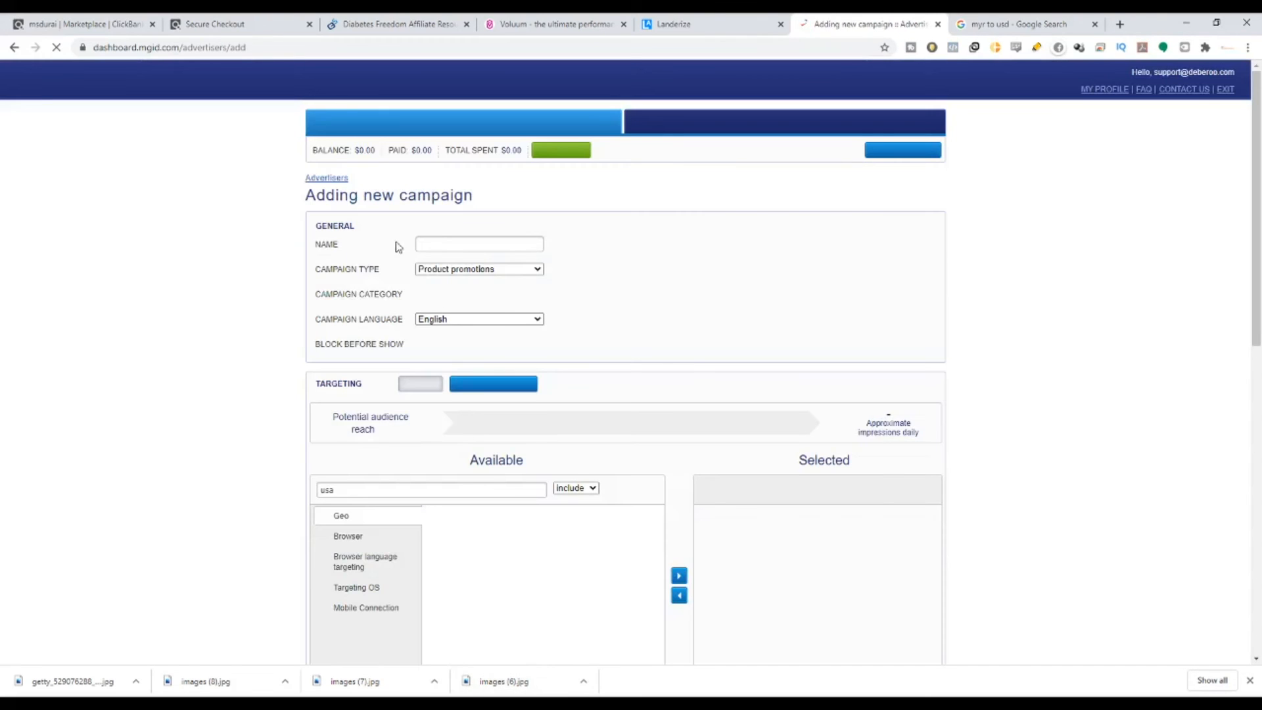
Step: Turn off the tracking tags for the Diabetes Freedom campaign and submit it without tracking
{"action": "scroll", "coordinate": [395, 245], "scroll_direction": "down", "scroll_amount": 10}
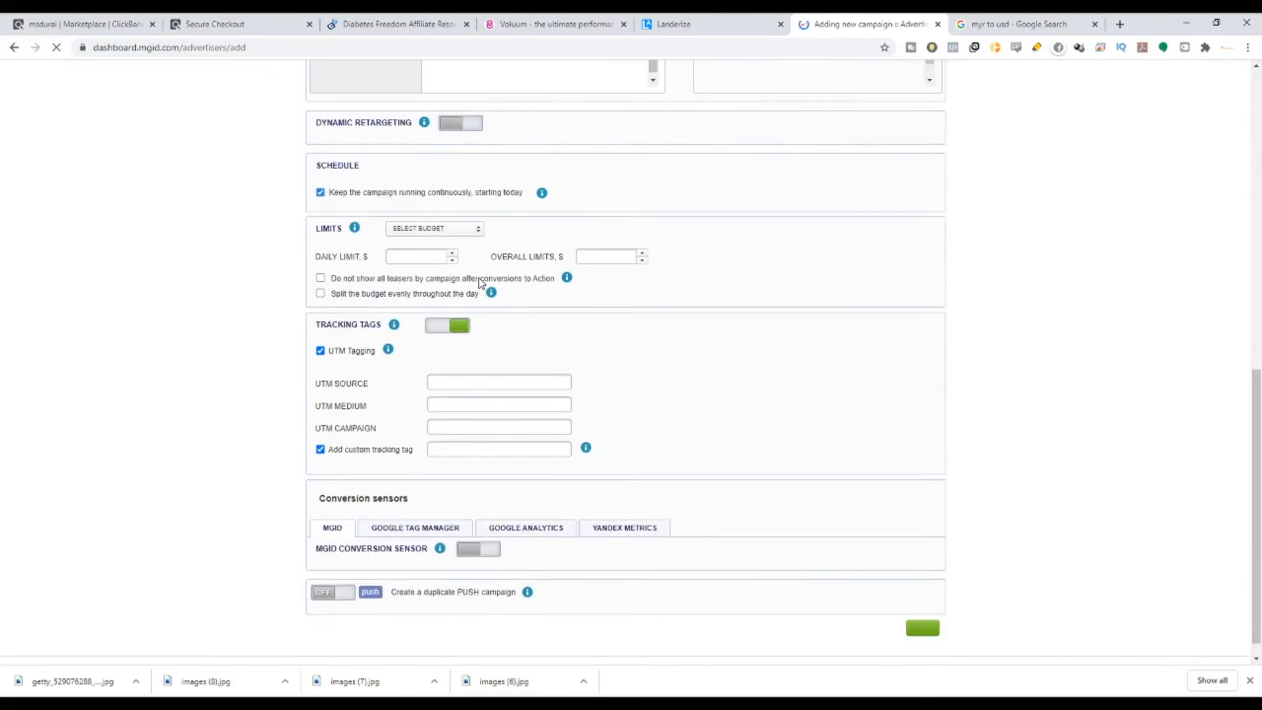
{"action": "scroll", "coordinate": [479, 283], "scroll_direction": "up", "scroll_amount": 10}
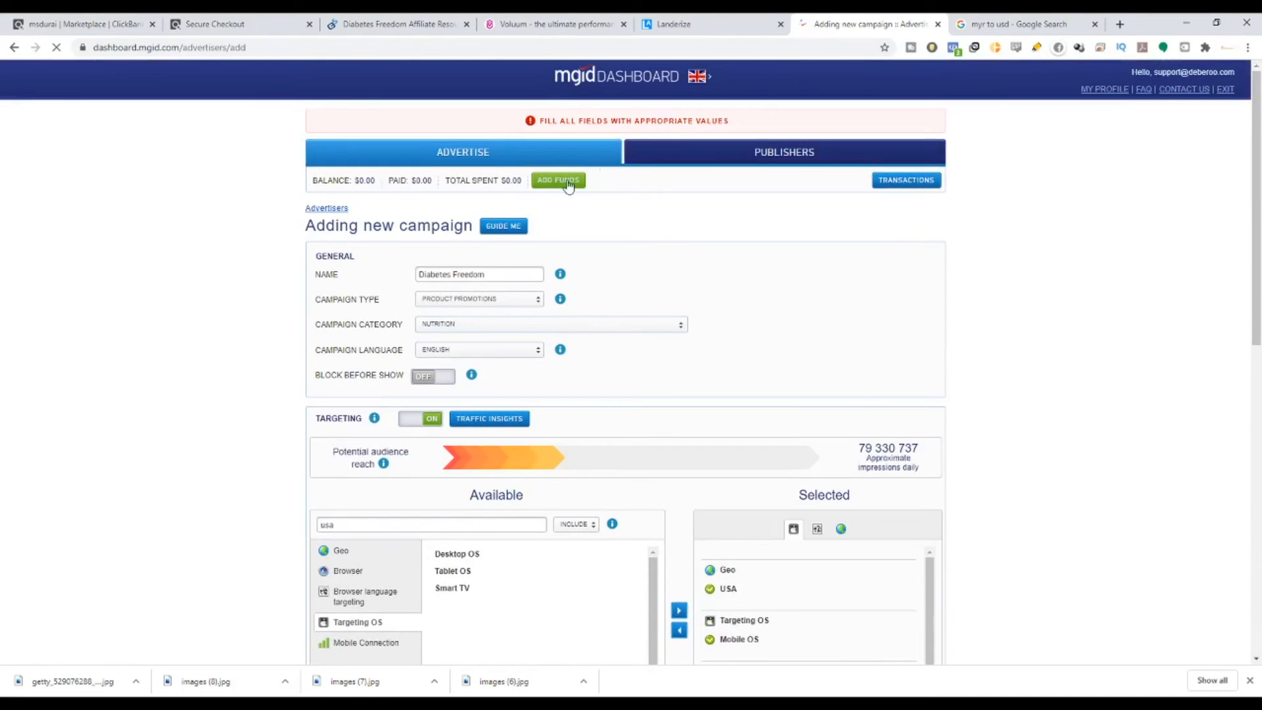
{"action": "scroll", "coordinate": [543, 447], "scroll_direction": "down", "scroll_amount": 3}
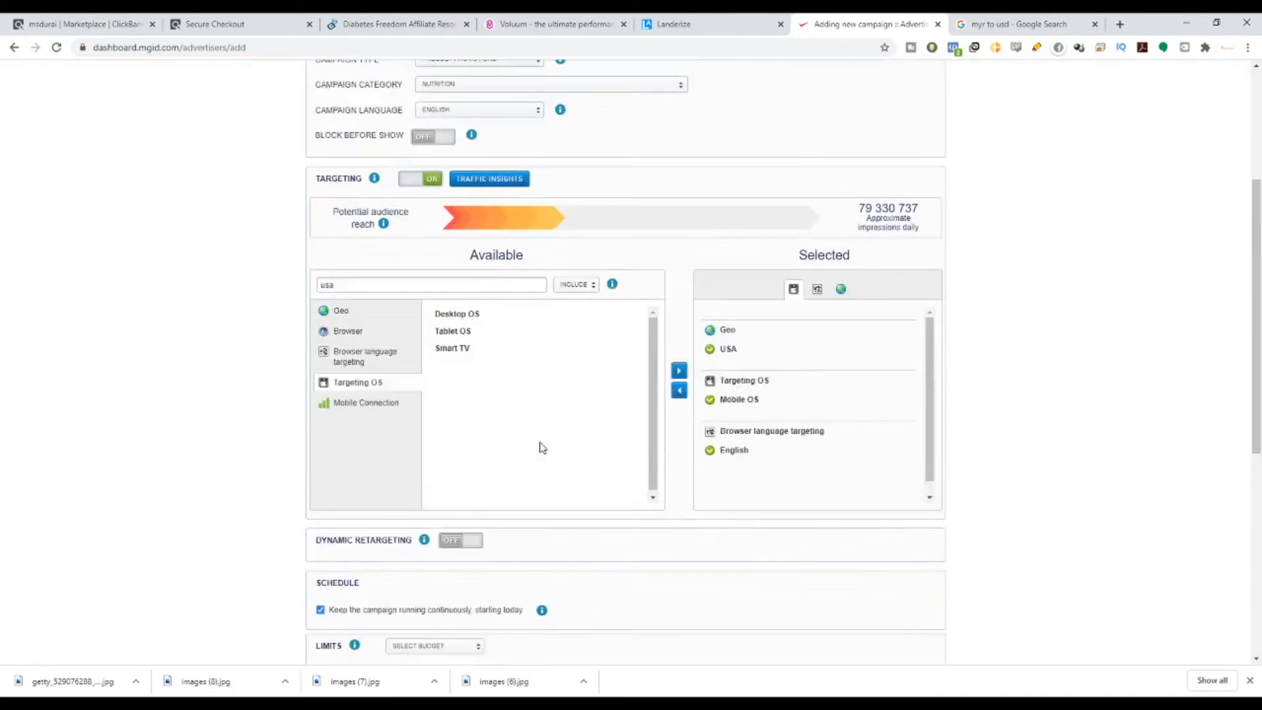
{"action": "scroll", "coordinate": [543, 448], "scroll_direction": "down", "scroll_amount": 5}
{"action": "scroll", "coordinate": [535, 437], "scroll_direction": "up", "scroll_amount": 7}
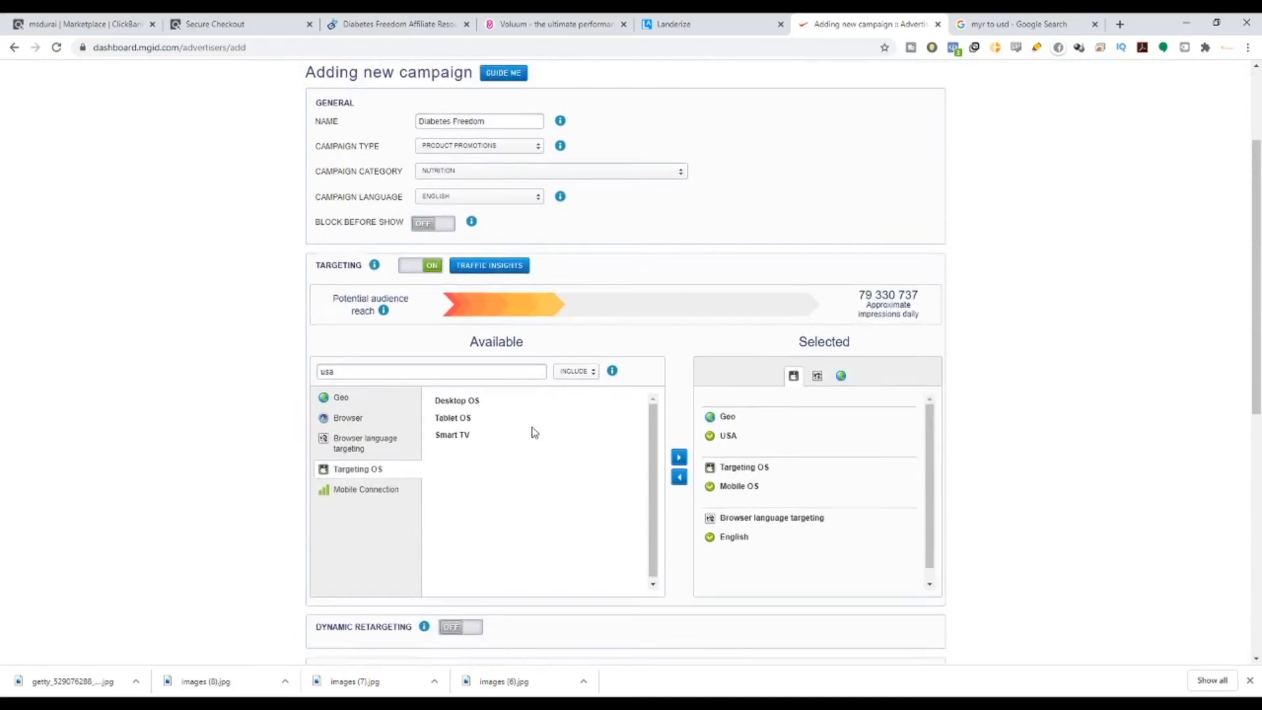
{"action": "scroll", "coordinate": [535, 432], "scroll_direction": "up", "scroll_amount": 1}
{"action": "scroll", "coordinate": [530, 427], "scroll_direction": "down", "scroll_amount": 5}
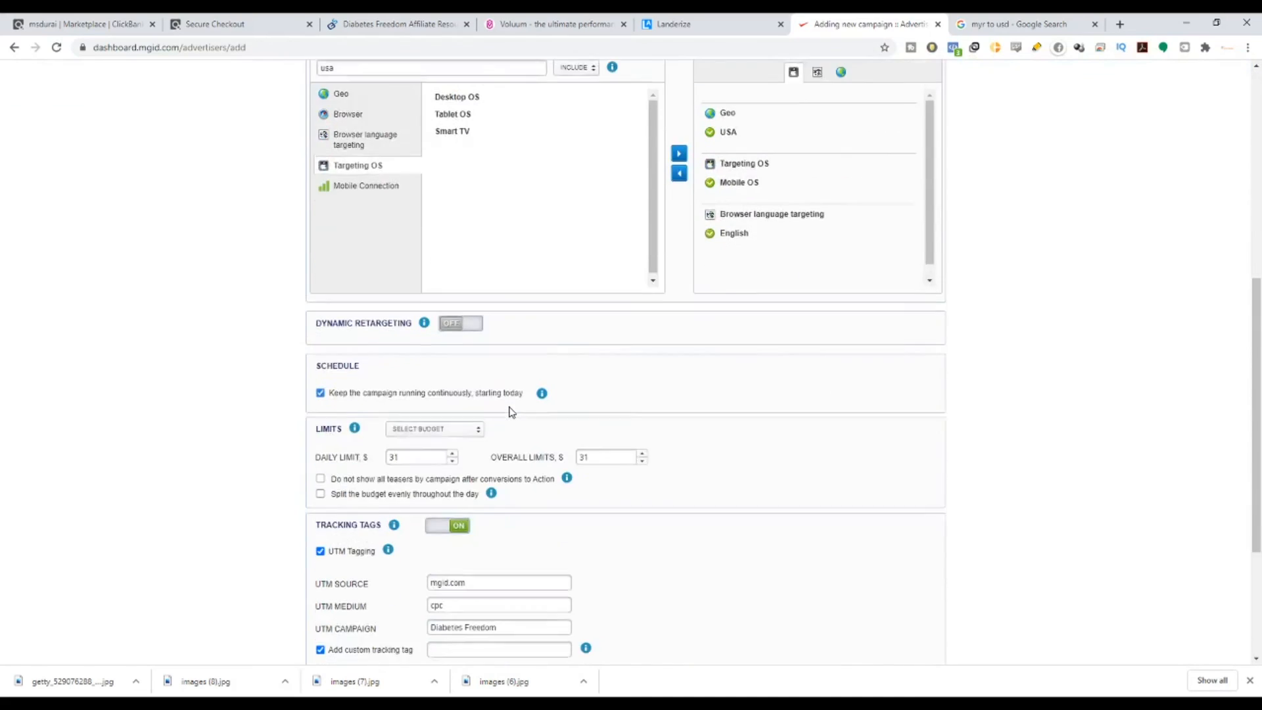
{"action": "scroll", "coordinate": [497, 389], "scroll_direction": "down", "scroll_amount": 3}
{"action": "mouse_move", "coordinate": [387, 351]}
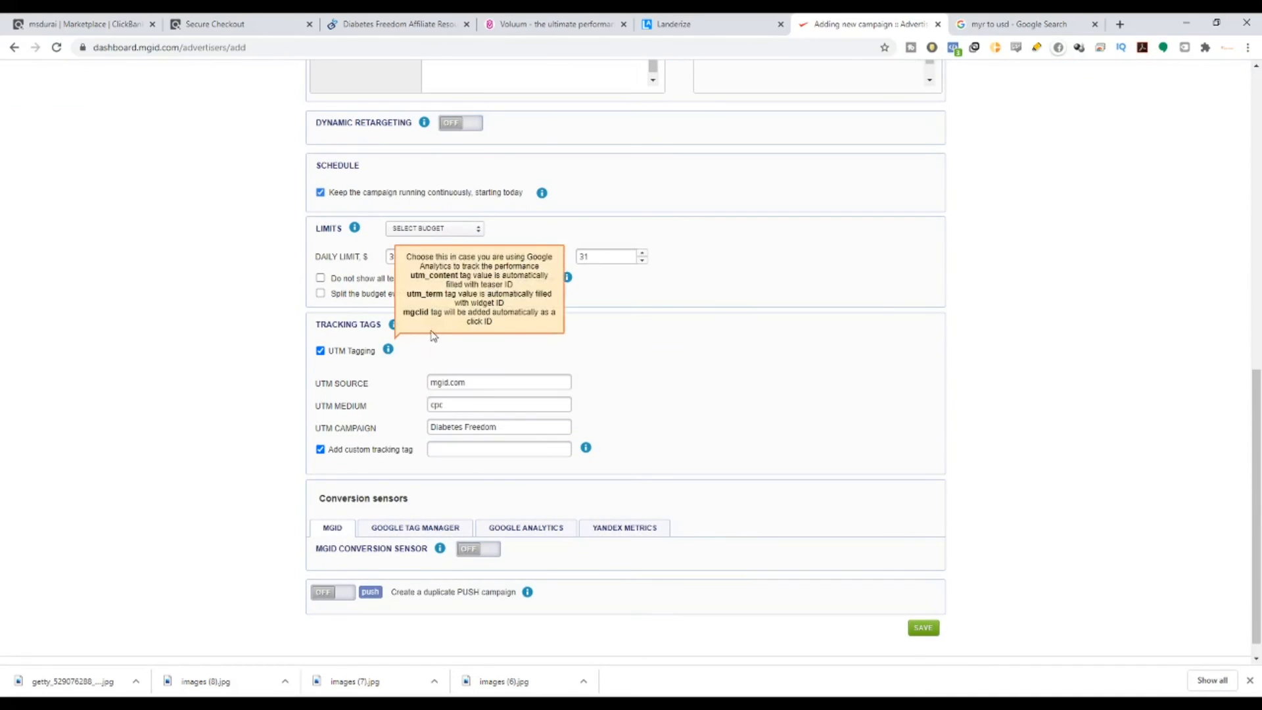
{"action": "left_click", "coordinate": [436, 326]}
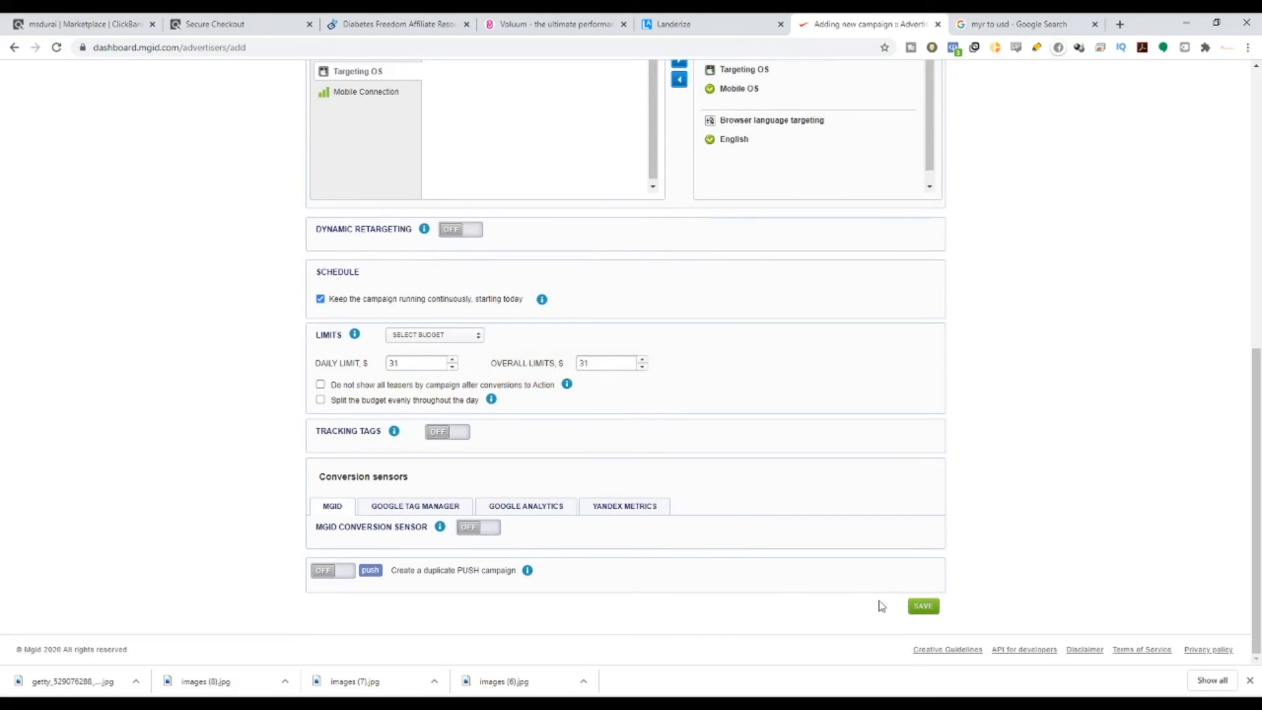
{"action": "left_click", "coordinate": [925, 607]}
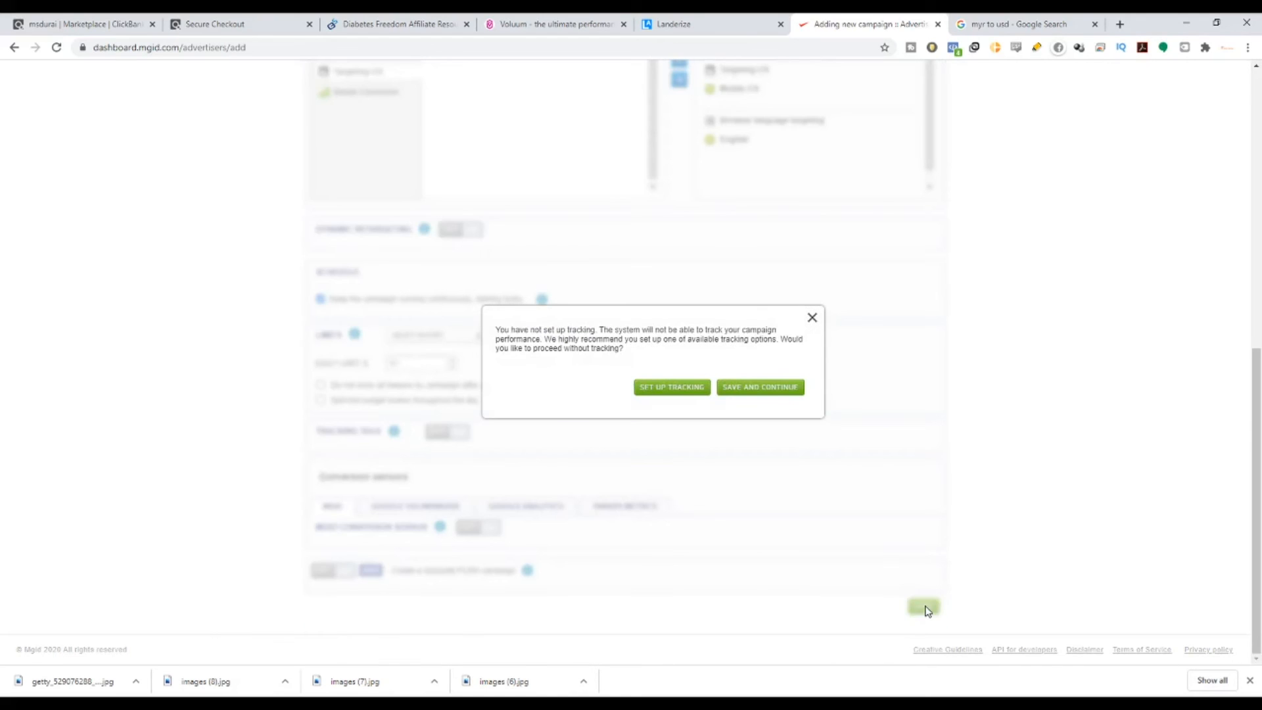
{"action": "left_click", "coordinate": [776, 388]}
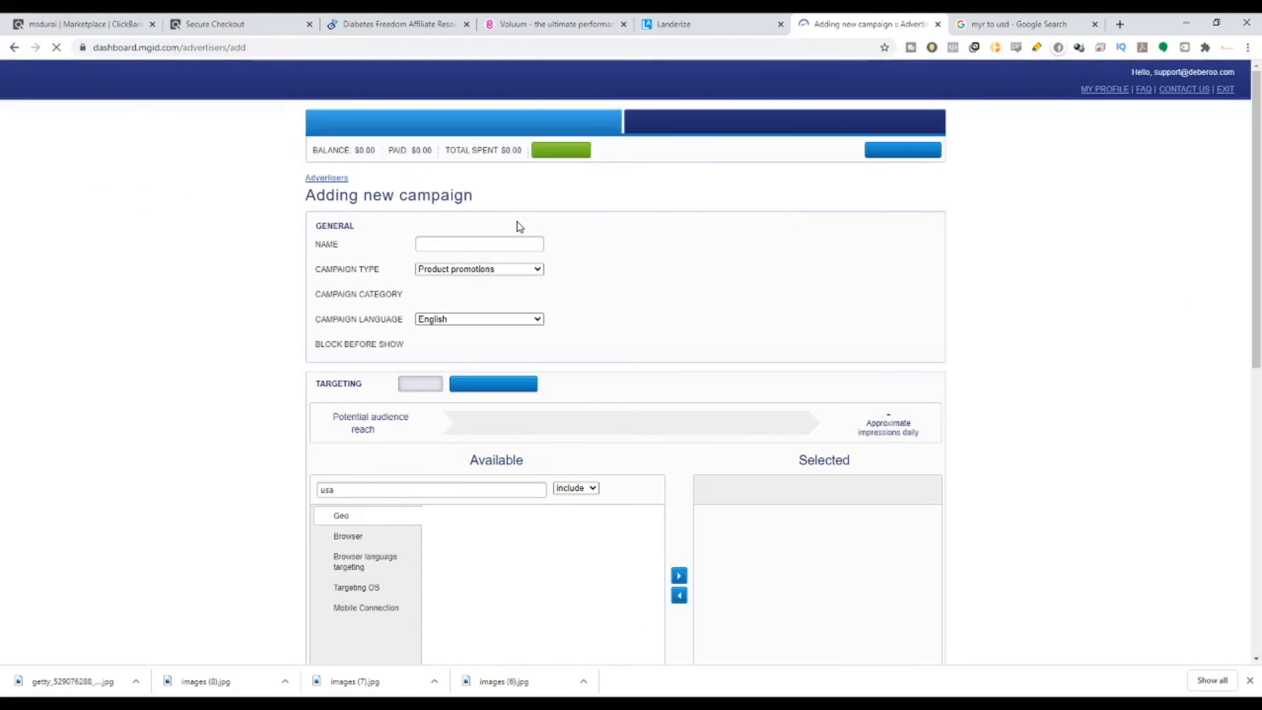
Step: Split the budget evenly throughout the day, leaving the option to hide teasers after conversions to Action disabled
{"action": "scroll", "coordinate": [519, 227], "scroll_direction": "down", "scroll_amount": 2}
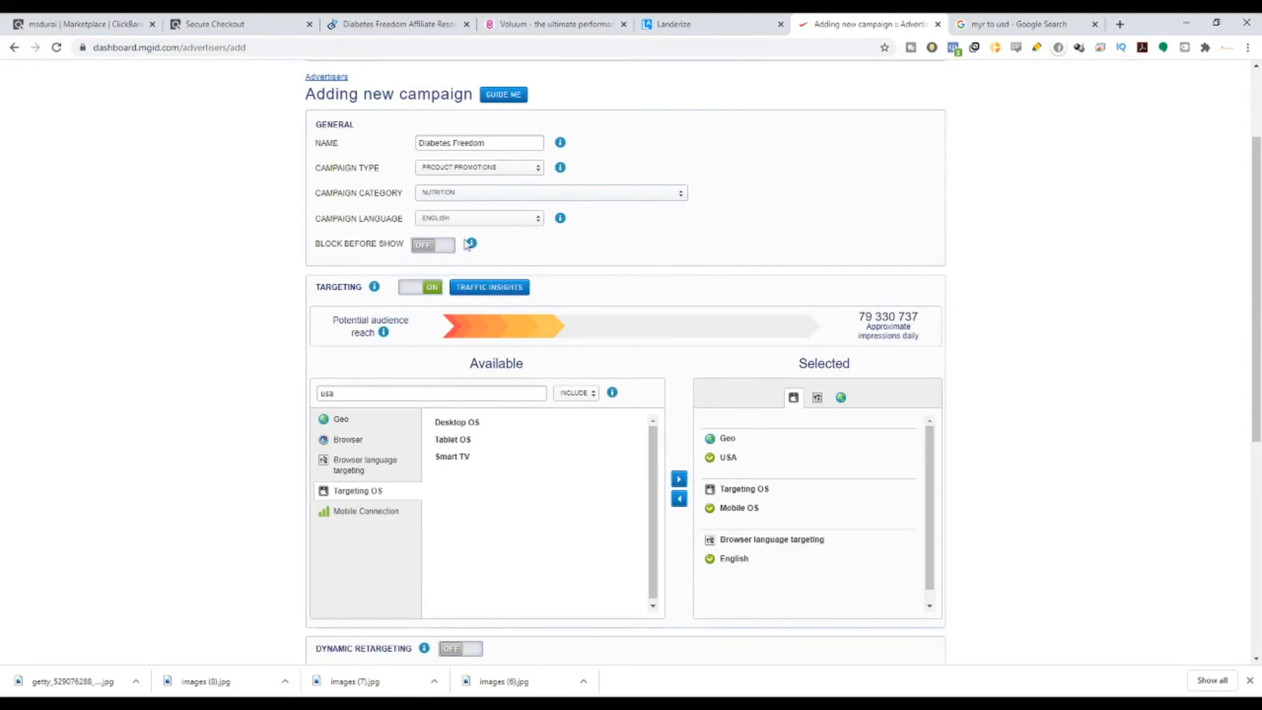
{"action": "scroll", "coordinate": [658, 328], "scroll_direction": "down", "scroll_amount": 3}
{"action": "scroll", "coordinate": [659, 348], "scroll_direction": "down", "scroll_amount": 1}
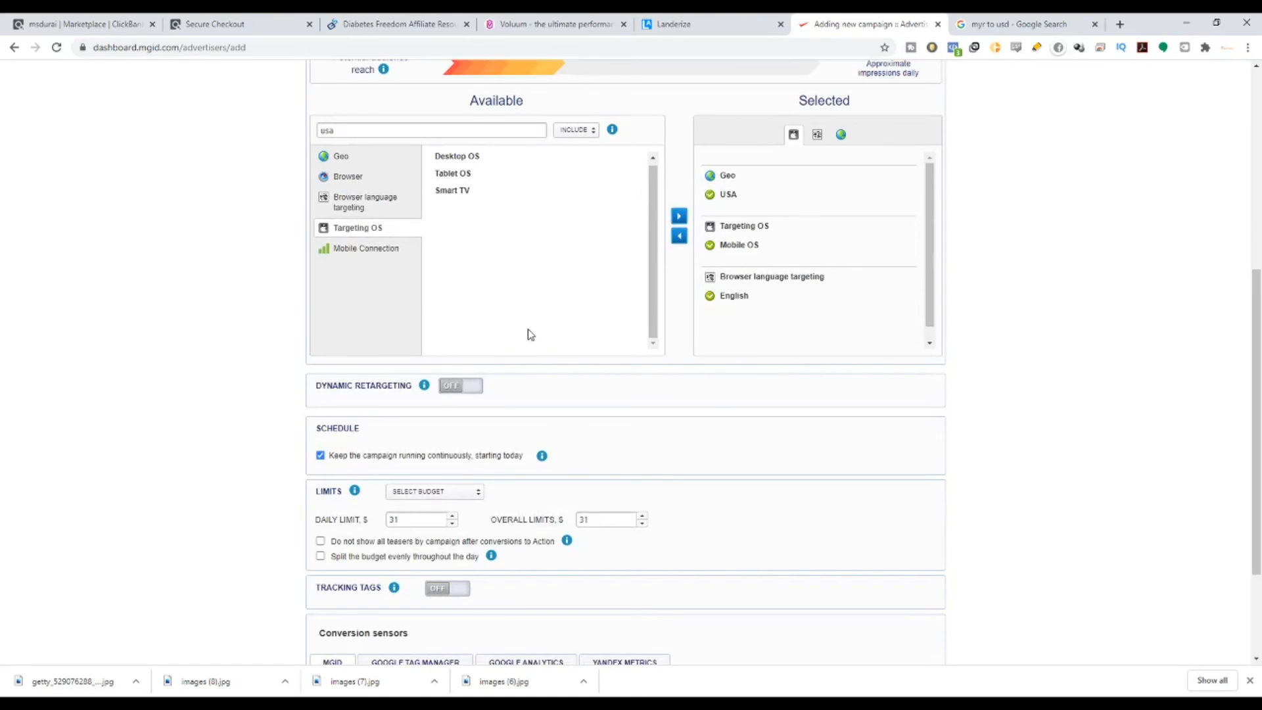
{"action": "scroll", "coordinate": [424, 421], "scroll_direction": "down", "scroll_amount": 2}
{"action": "scroll", "coordinate": [471, 428], "scroll_direction": "down", "scroll_amount": 1}
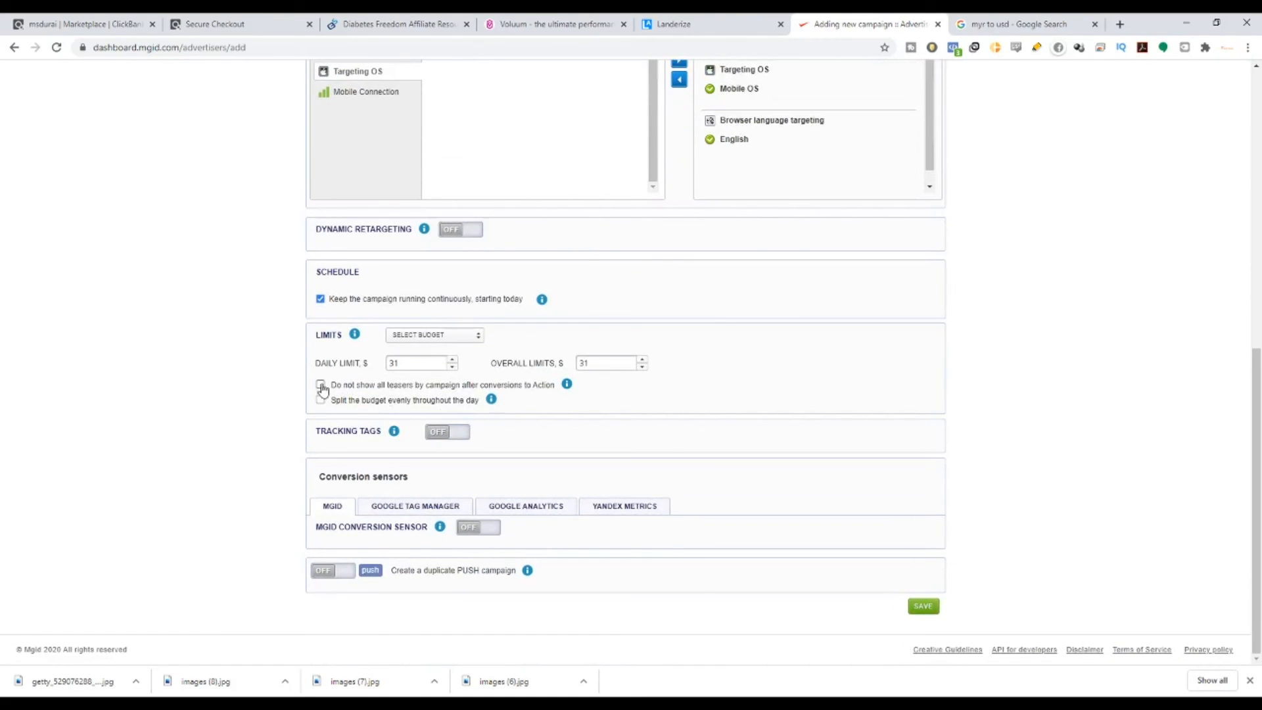
{"action": "left_click", "coordinate": [440, 337]}
{"action": "left_click", "coordinate": [320, 385]}
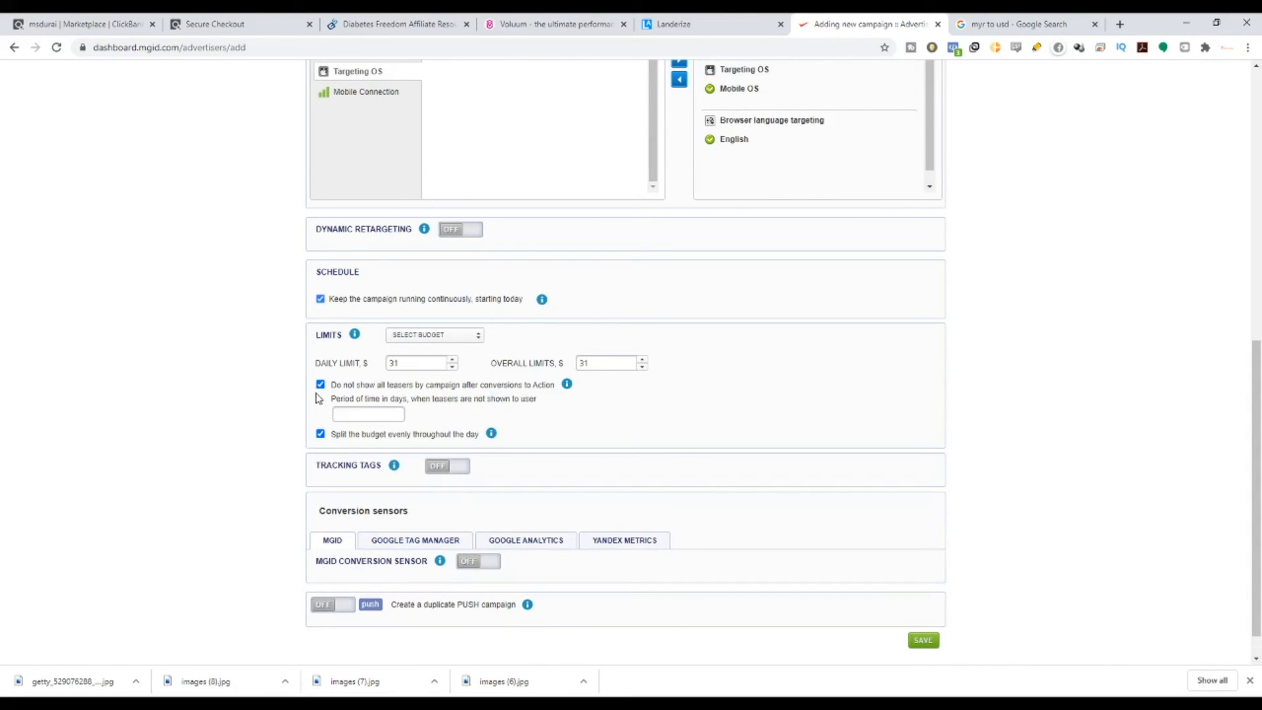
{"action": "left_click", "coordinate": [320, 385]}
{"action": "left_click", "coordinate": [320, 400]}
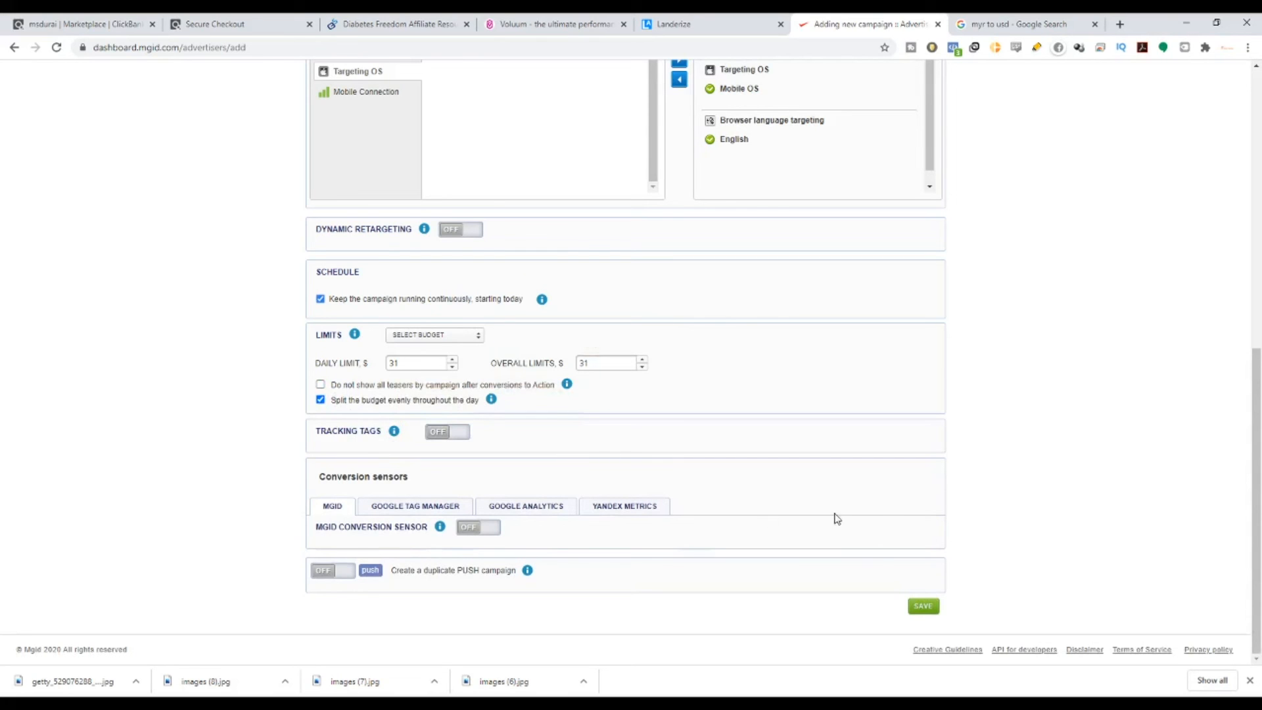
Step: Set both the daily and overall limits to $50 and submit the campaign without tracking
{"action": "scroll", "coordinate": [833, 519], "scroll_direction": "up", "scroll_amount": 10}
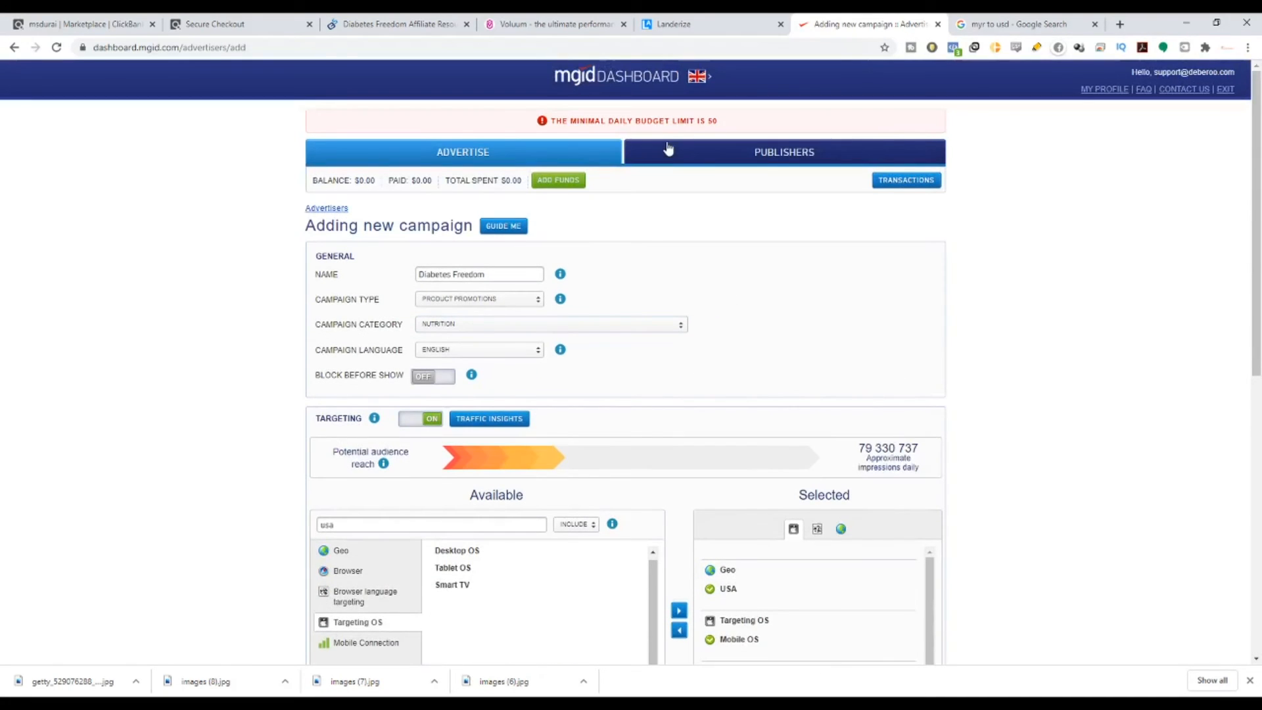
{"action": "scroll", "coordinate": [663, 379], "scroll_direction": "down", "scroll_amount": 5}
{"action": "scroll", "coordinate": [663, 380], "scroll_direction": "down", "scroll_amount": 3}
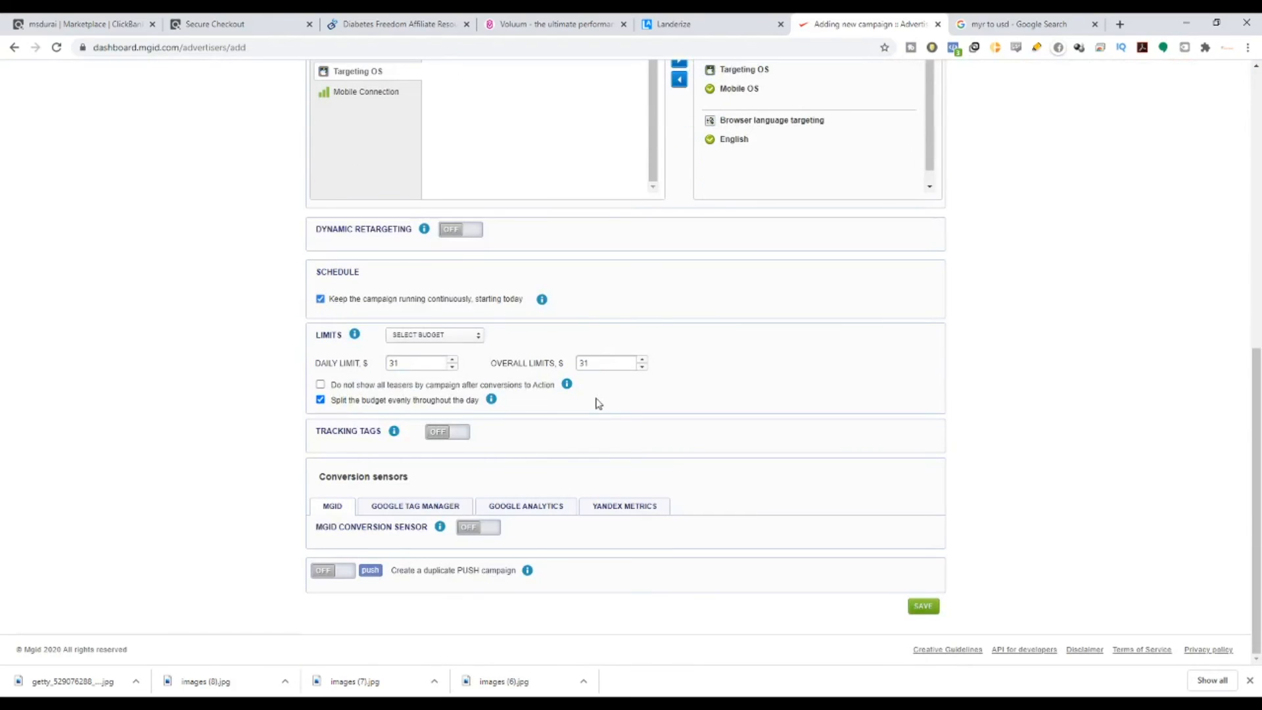
{"action": "left_click_drag", "start_coordinate": [408, 361], "coordinate": [376, 365]}
{"action": "type", "text": "50"}
{"action": "left_click_drag", "start_coordinate": [586, 360], "coordinate": [571, 370]}
{"action": "left_click", "coordinate": [922, 614]}
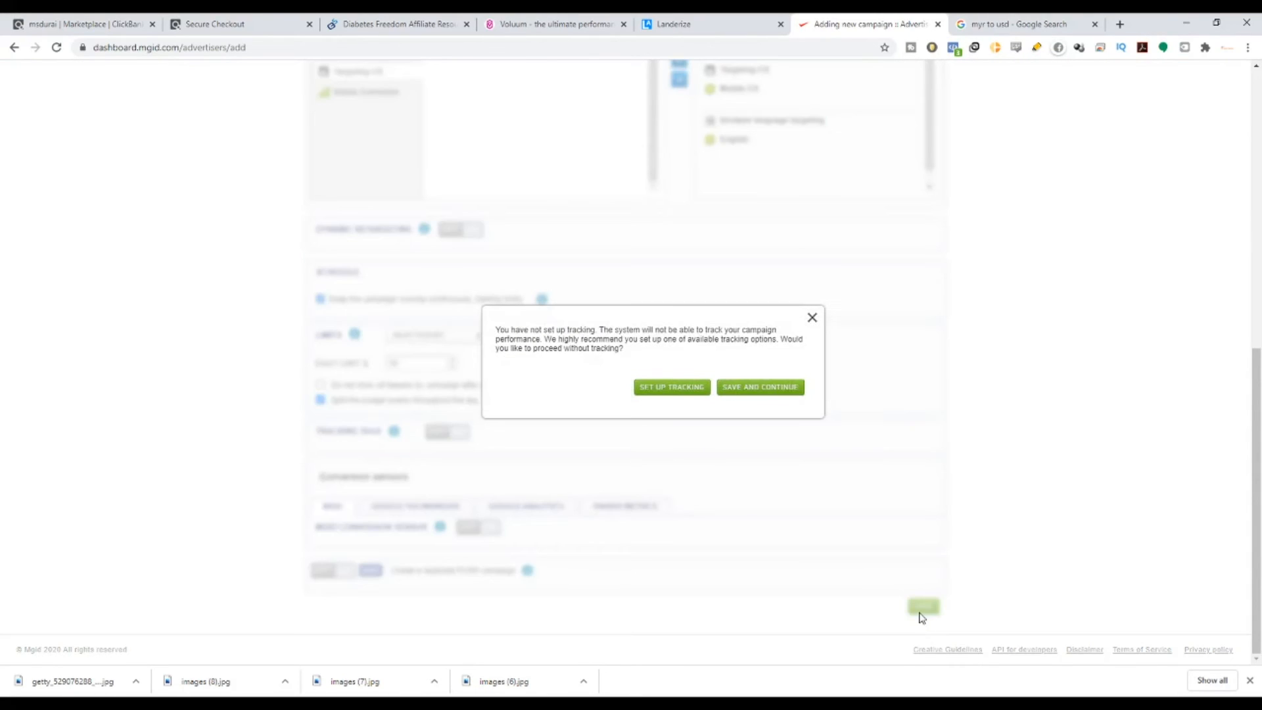
{"action": "left_click", "coordinate": [772, 392]}
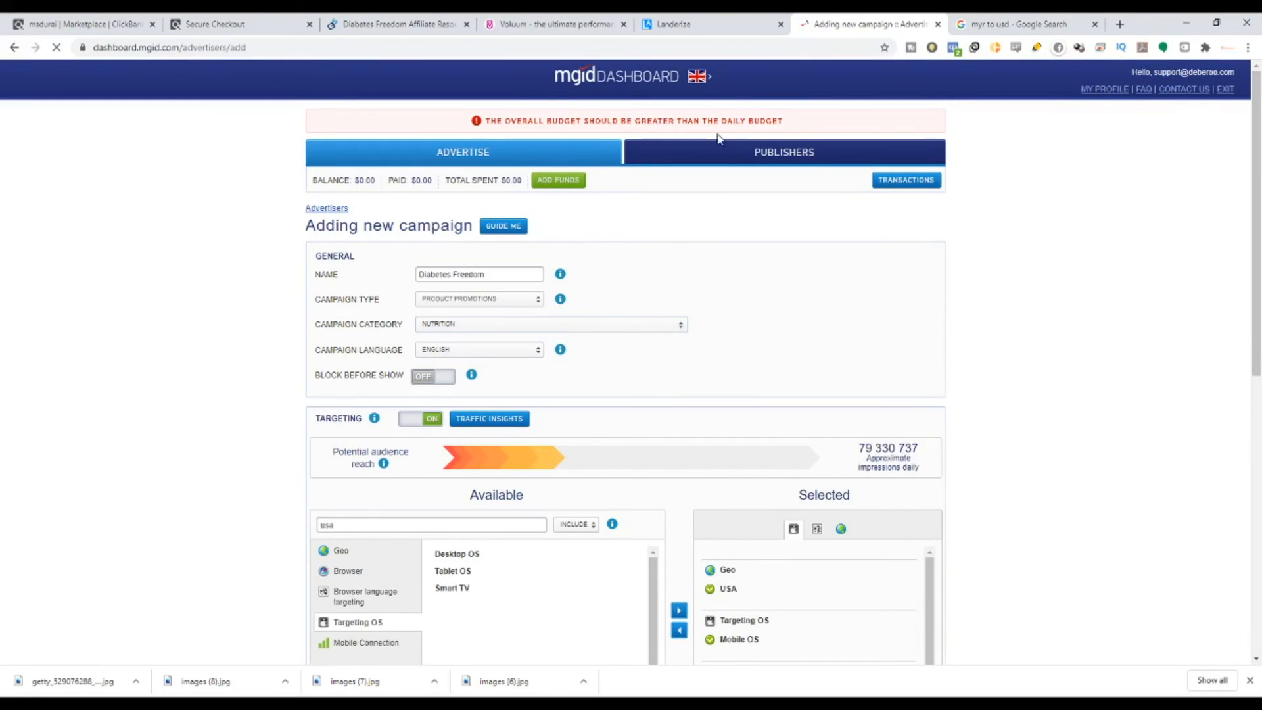
Step: Raise the overall limit to $60 and save the campaign without tracking
{"action": "scroll", "coordinate": [657, 381], "scroll_direction": "down", "scroll_amount": 8}
{"action": "double_click", "coordinate": [587, 364]}
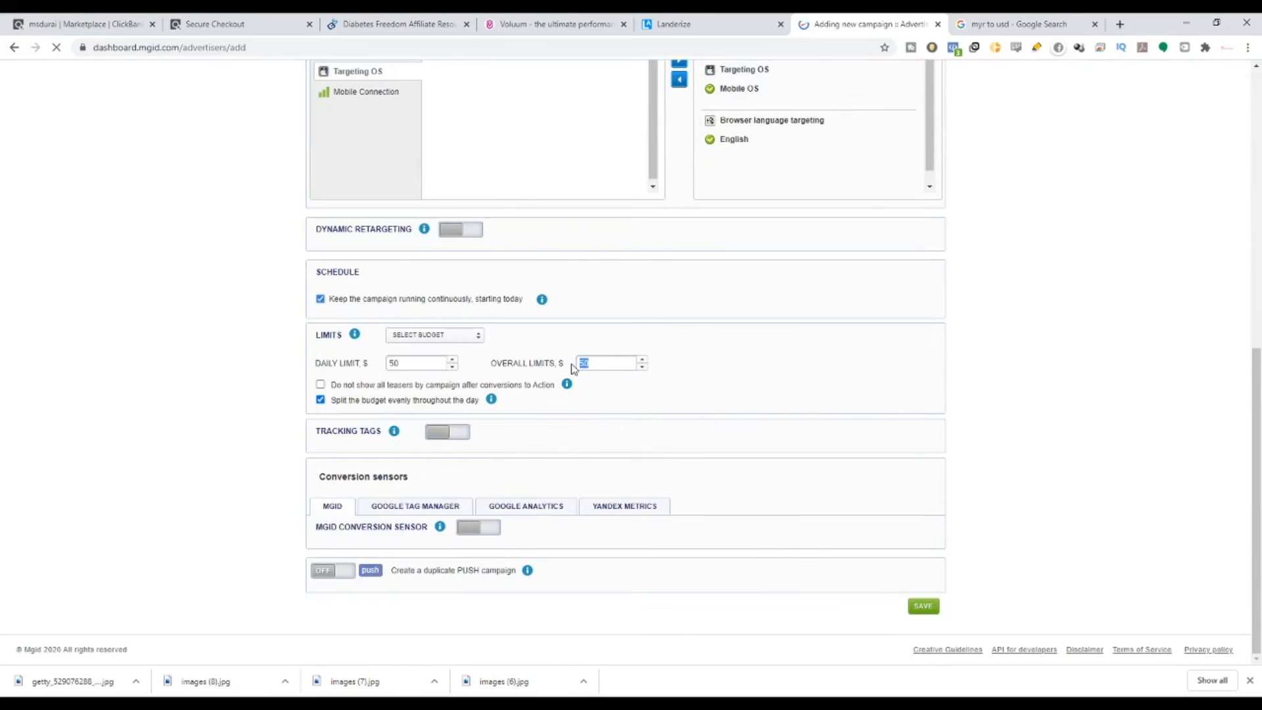
{"action": "type", "text": "60"}
{"action": "left_click", "coordinate": [921, 607]}
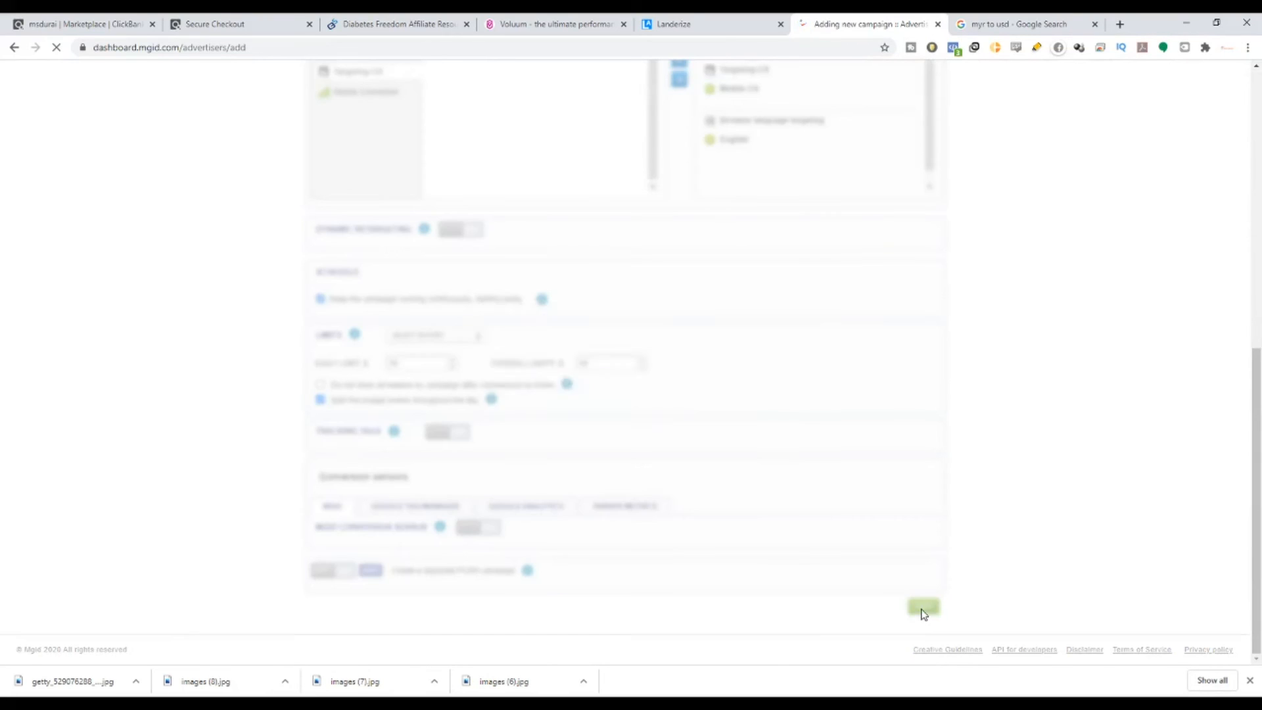
{"action": "left_click", "coordinate": [781, 393]}
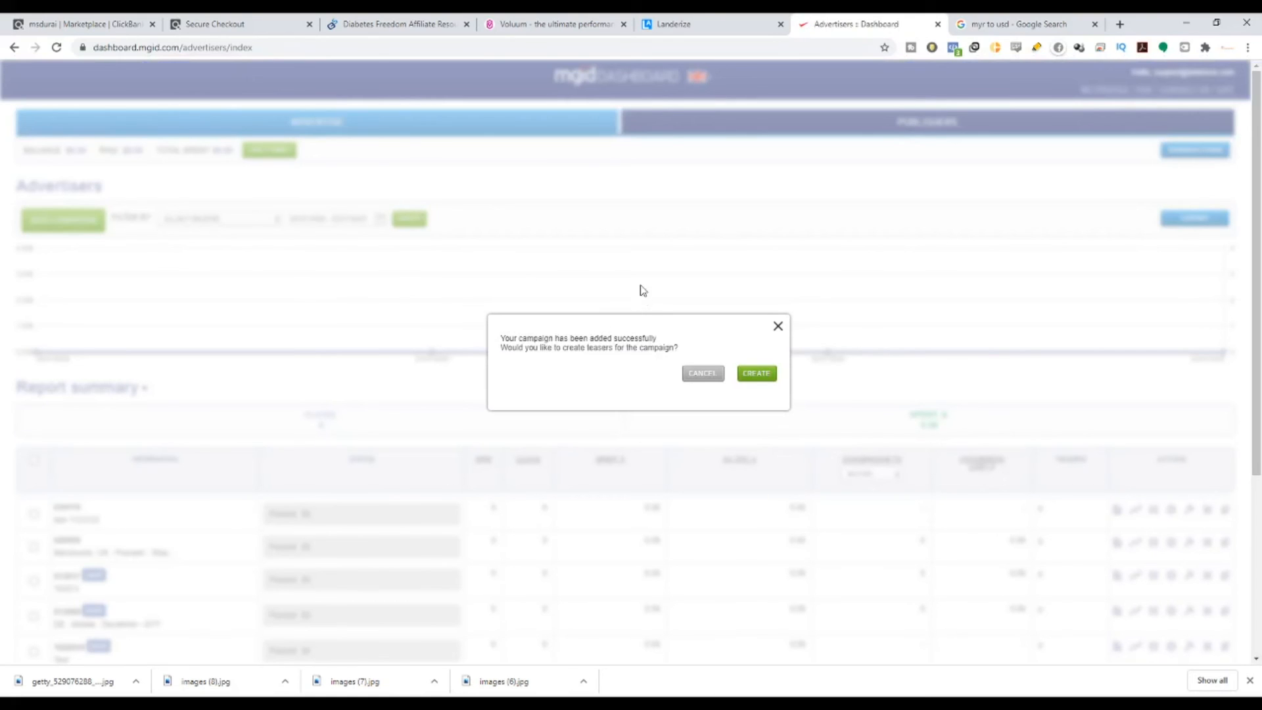
Step: Start creating teasers for the saved campaign and look over the new ad form and its content policies
{"action": "left_click_drag", "start_coordinate": [526, 349], "coordinate": [683, 354]}
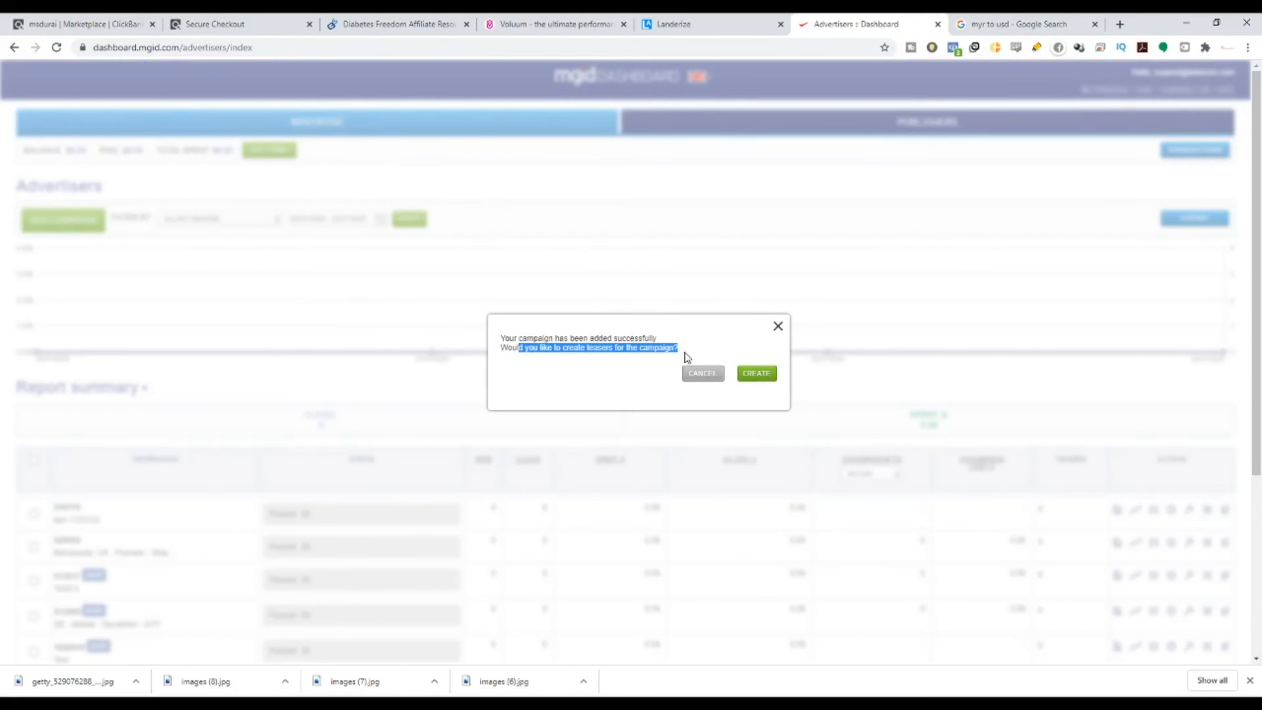
{"action": "left_click", "coordinate": [761, 374]}
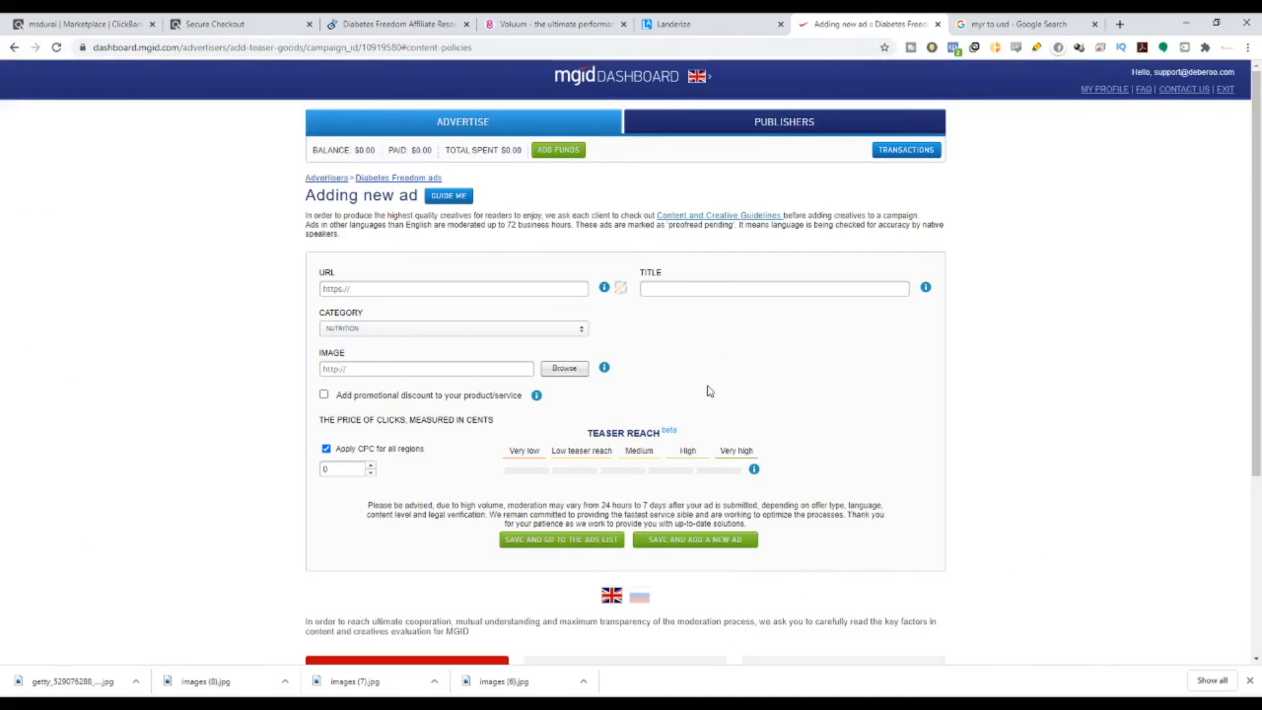
{"action": "scroll", "coordinate": [710, 391], "scroll_direction": "down", "scroll_amount": 1}
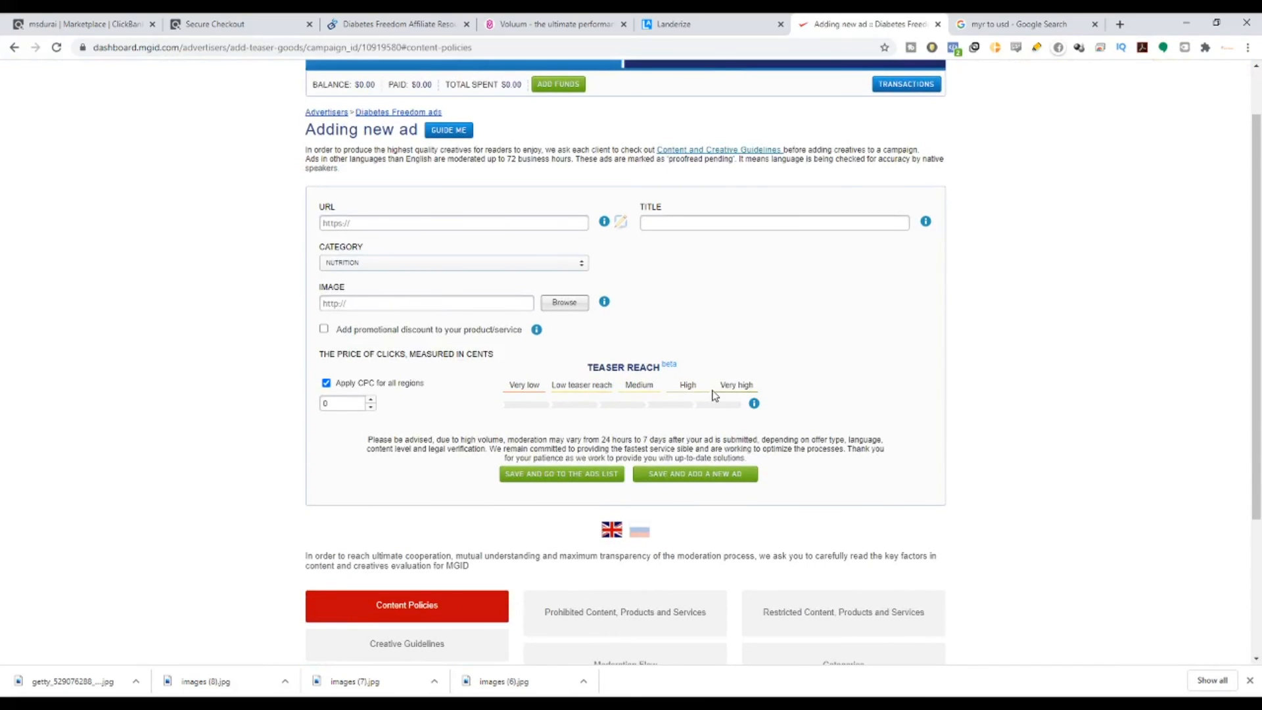
{"action": "scroll", "coordinate": [738, 395], "scroll_direction": "down", "scroll_amount": 3}
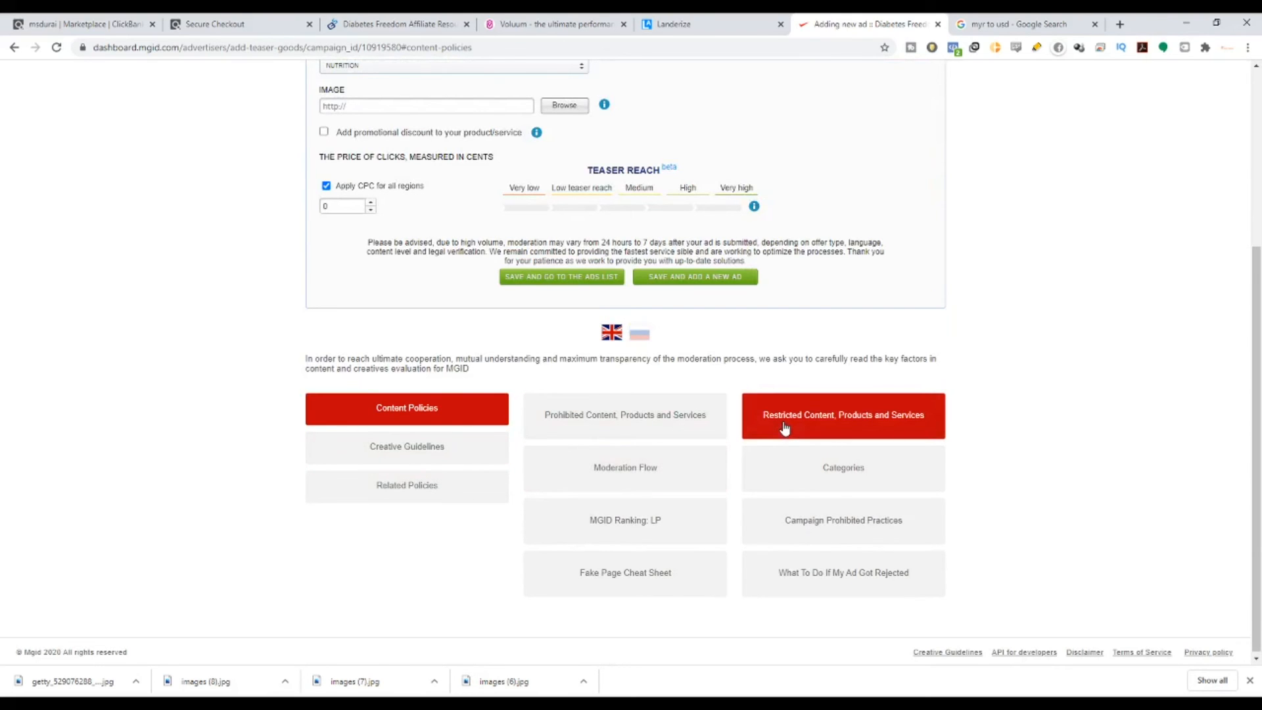
{"action": "scroll", "coordinate": [784, 428], "scroll_direction": "up", "scroll_amount": 4}
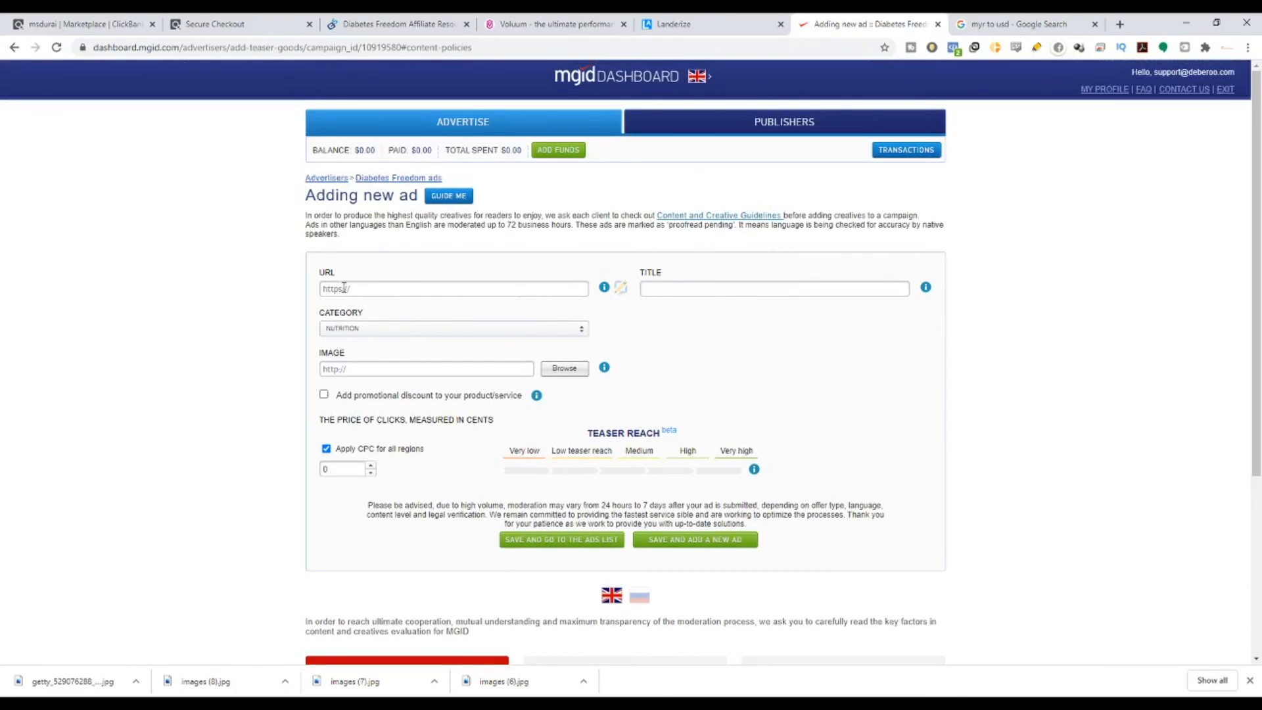
Step: Copy the tracking campaign URL from Voluum and paste it into the URL field of the new MGID ad
{"action": "left_click", "coordinate": [529, 24]}
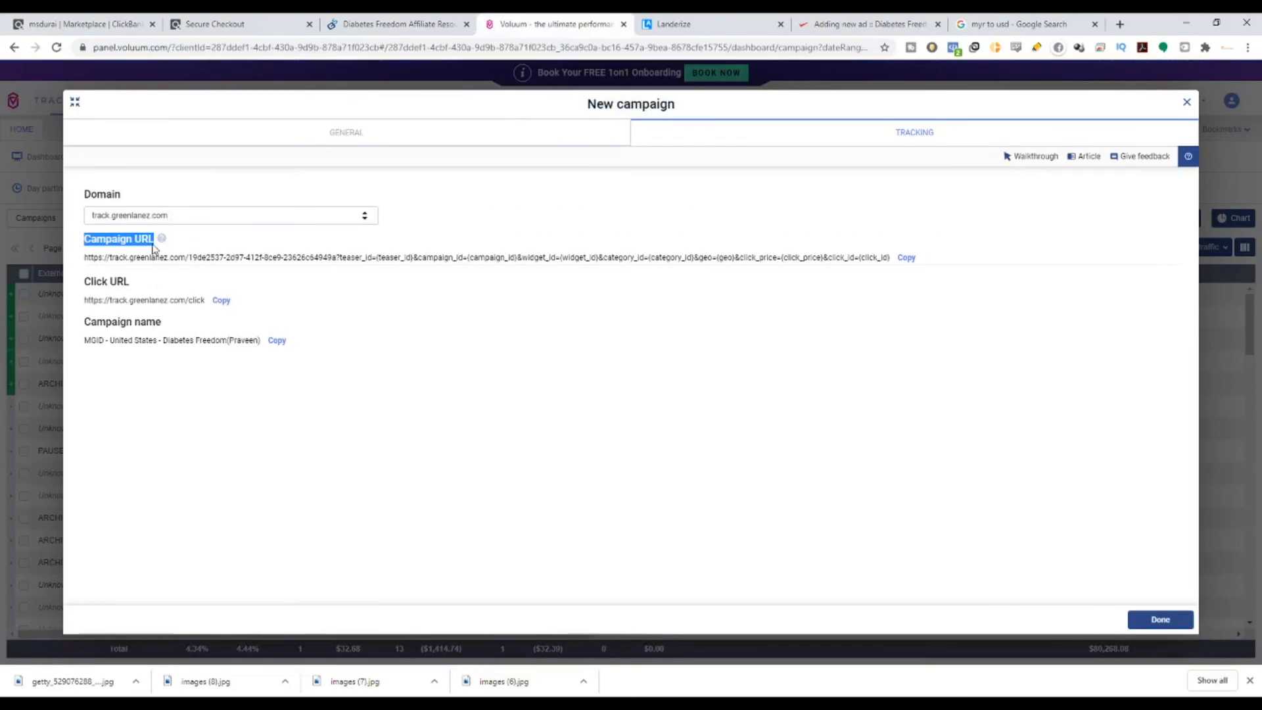
{"action": "left_click", "coordinate": [907, 257]}
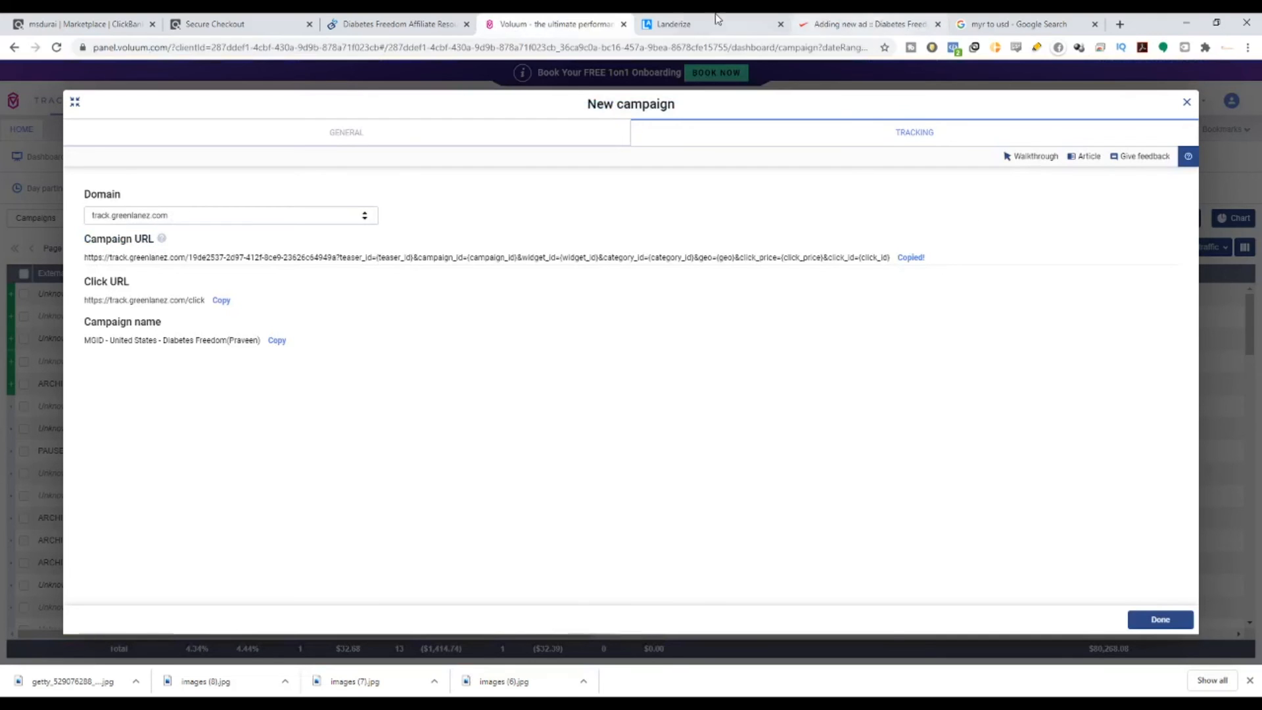
{"action": "left_click", "coordinate": [854, 22]}
{"action": "key", "text": "ctrl+v"}
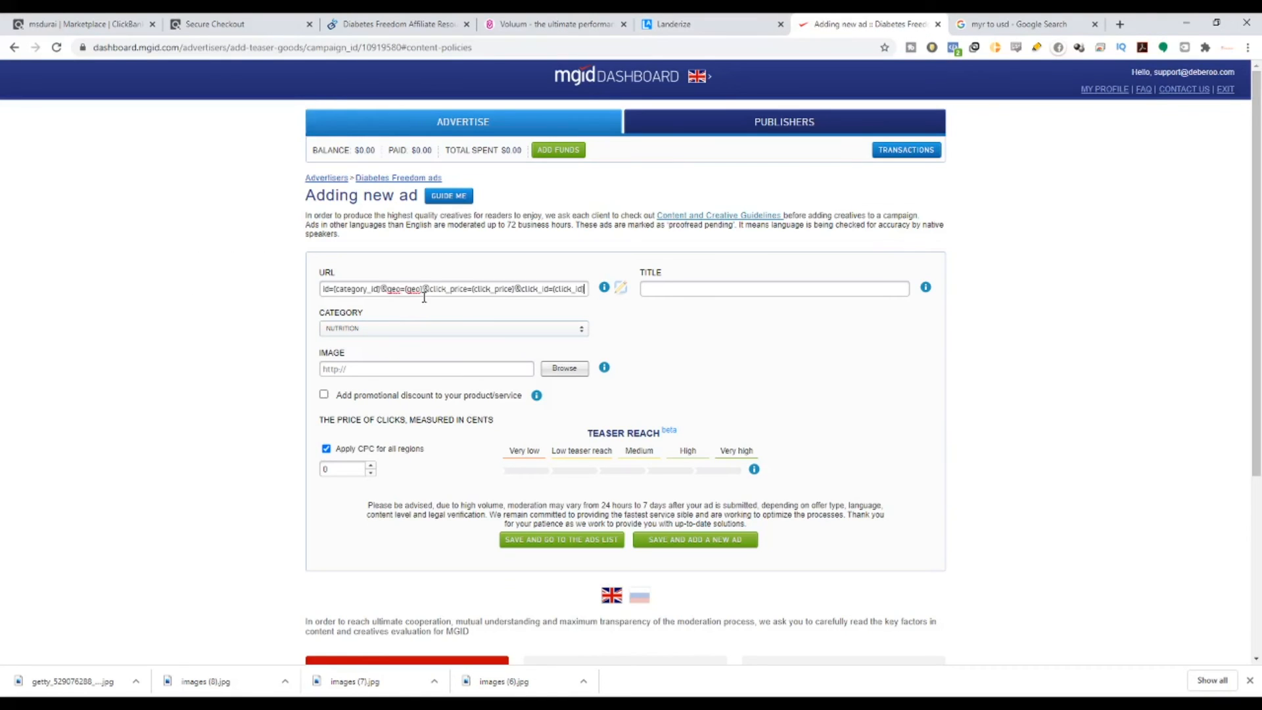
{"action": "left_click", "coordinate": [715, 294]}
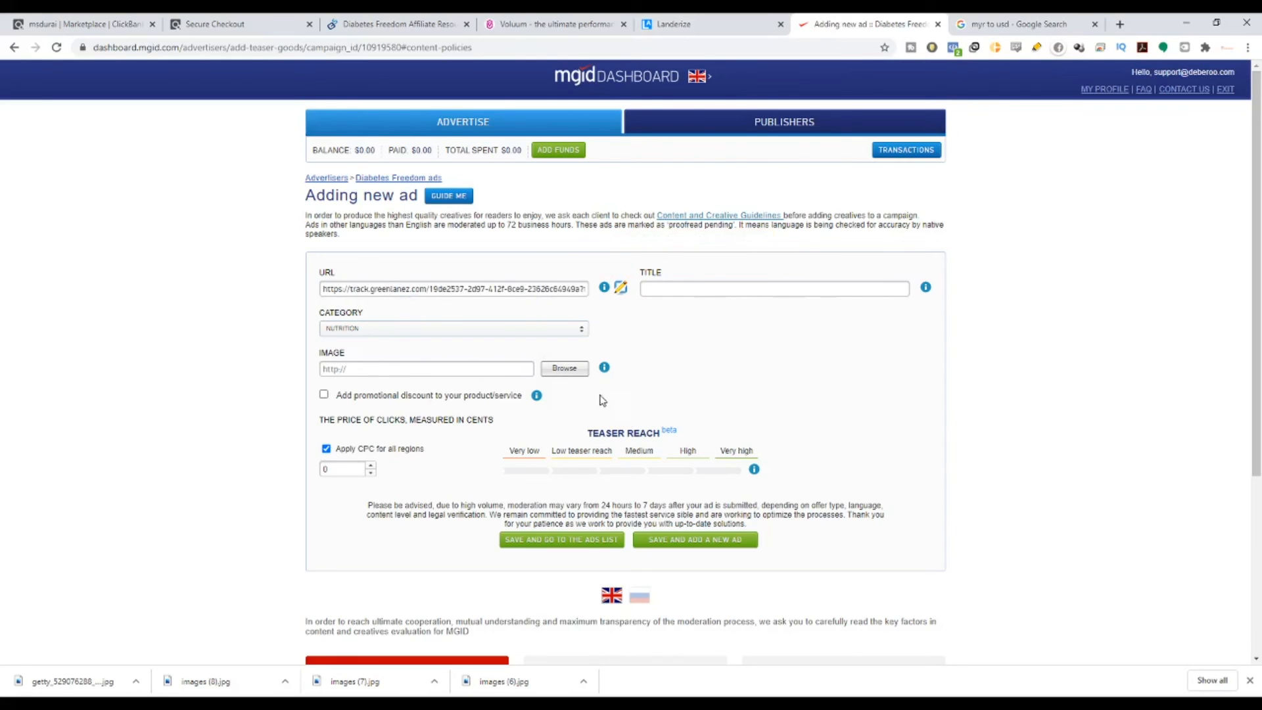
Step: Switch to Anstrex by loading anstrex.com in place of the currency conversion search
{"action": "left_click", "coordinate": [1010, 21]}
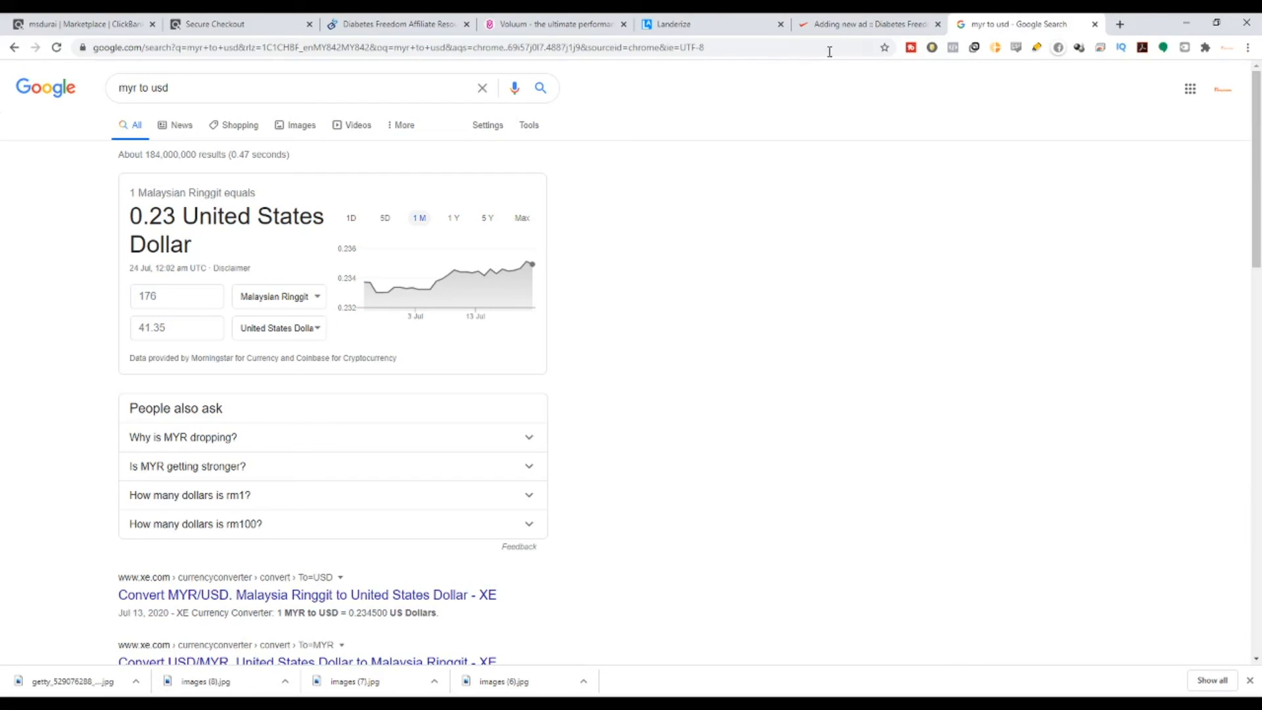
{"action": "left_click", "coordinate": [734, 49]}
{"action": "type", "text": "an strex.com"}
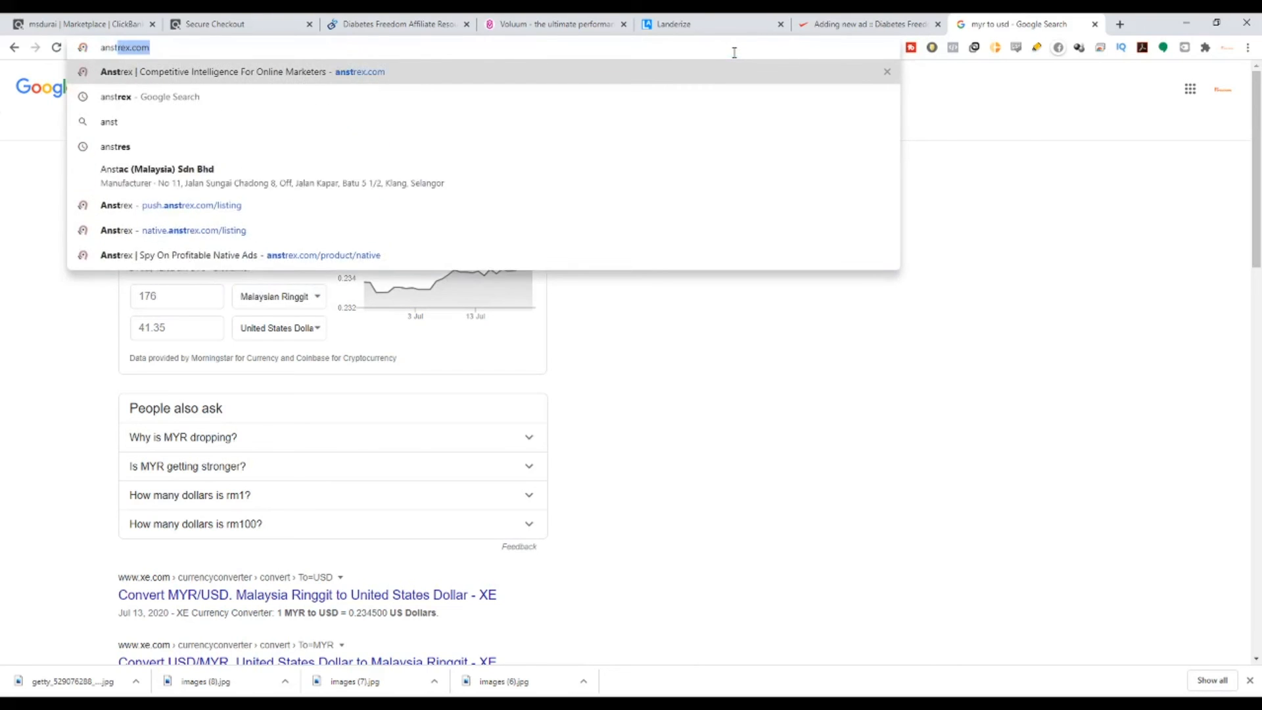
{"action": "key", "text": "Return"}
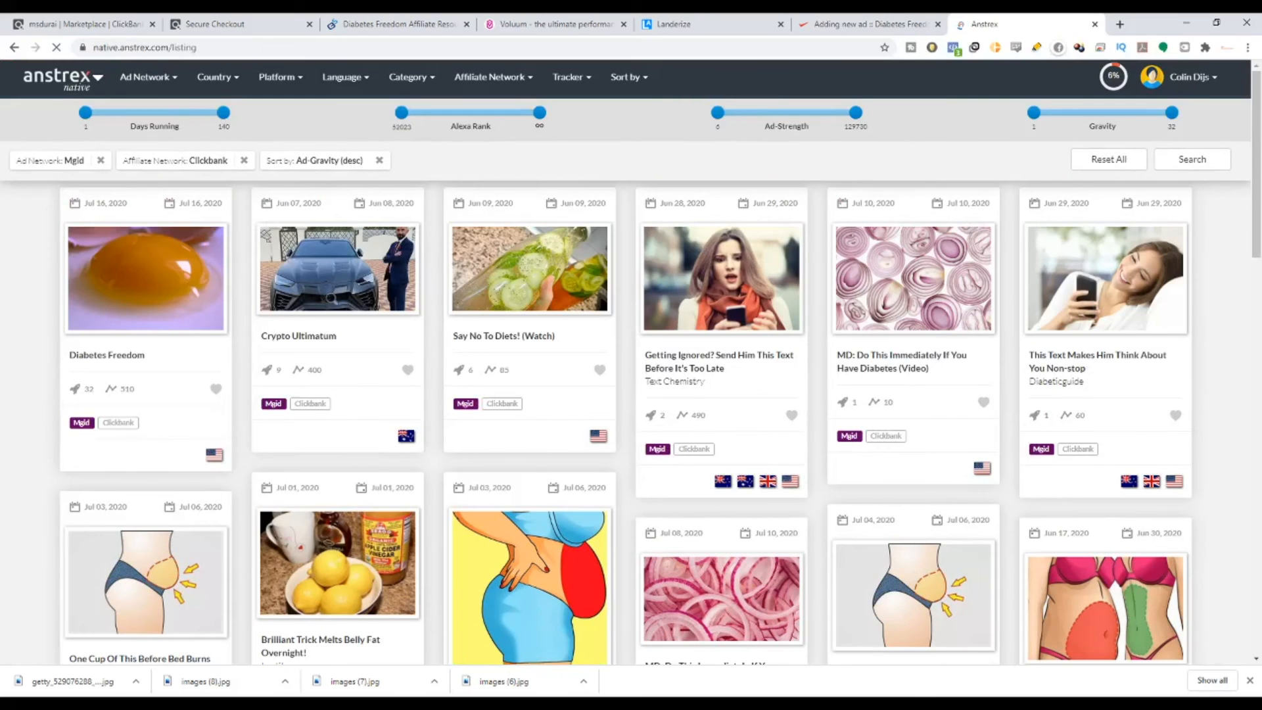
Step: Save the egg yolk and red-belly illustration ad images from Anstrex and try to choose one for the MGID teaser
{"action": "left_click", "coordinate": [171, 275]}
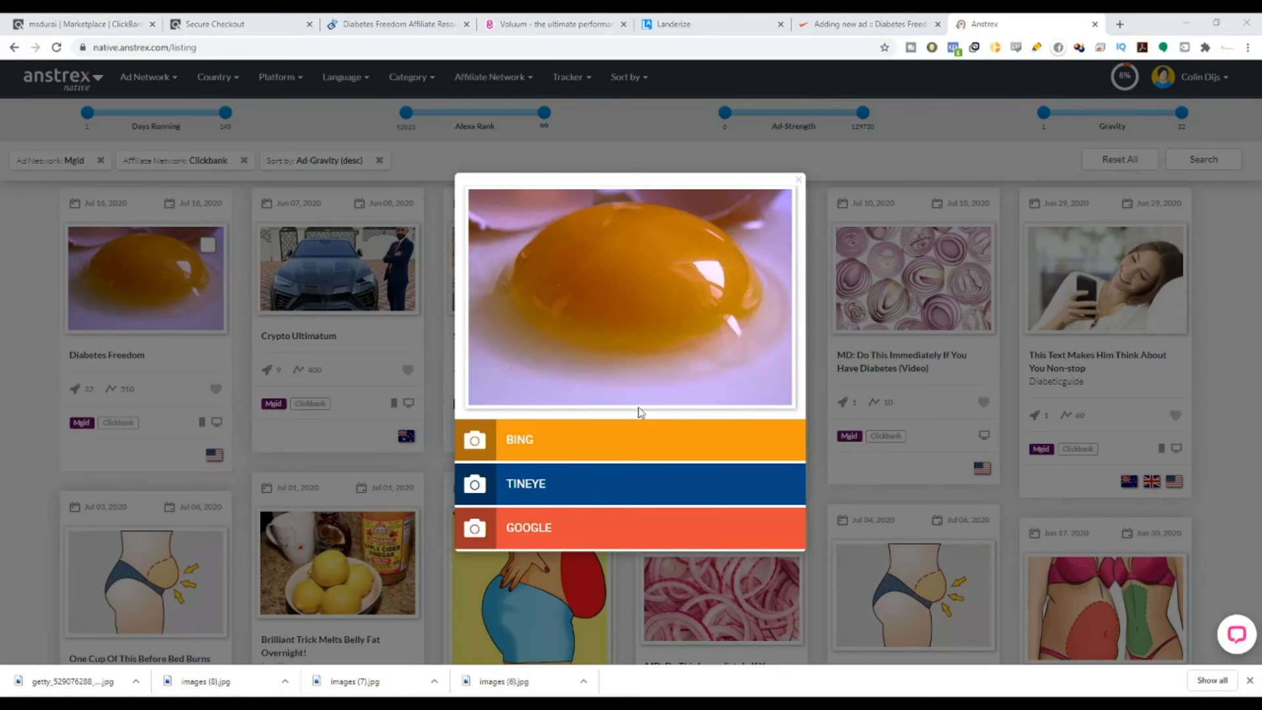
{"action": "left_click", "coordinate": [428, 463]}
{"action": "scroll", "coordinate": [494, 508], "scroll_direction": "down", "scroll_amount": 3}
{"action": "left_click", "coordinate": [525, 394]}
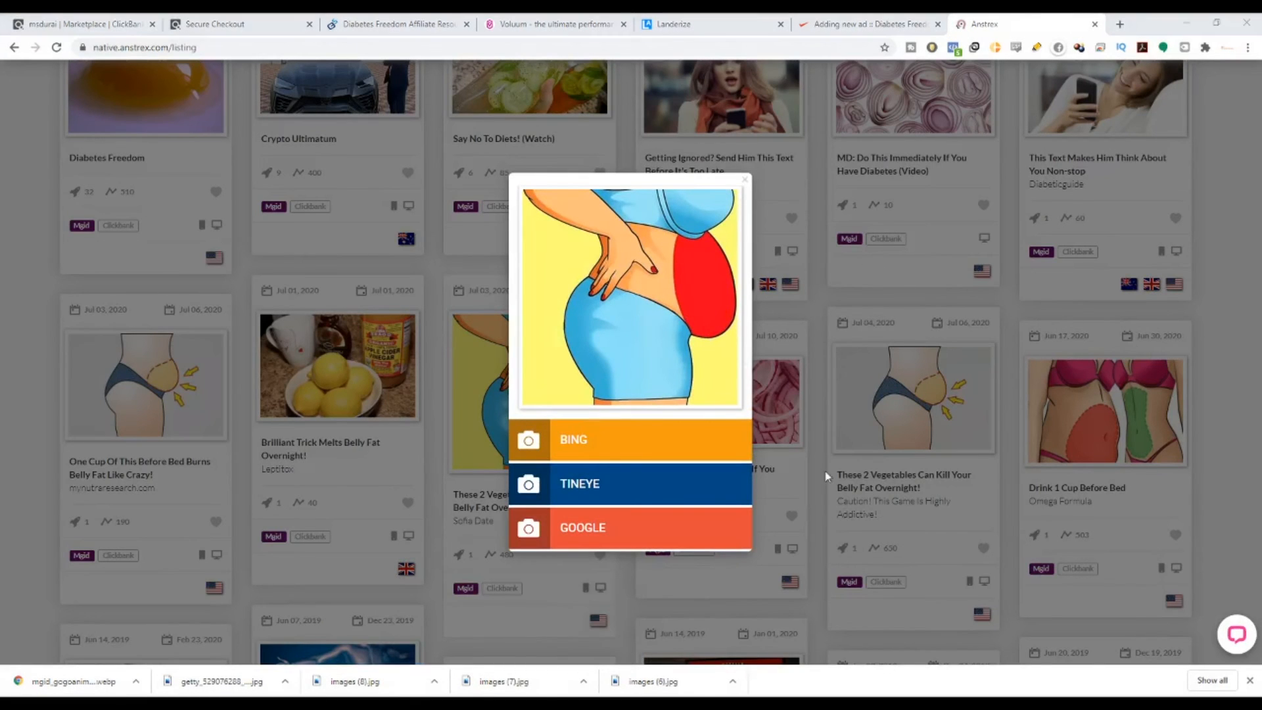
{"action": "left_click", "coordinate": [534, 351]}
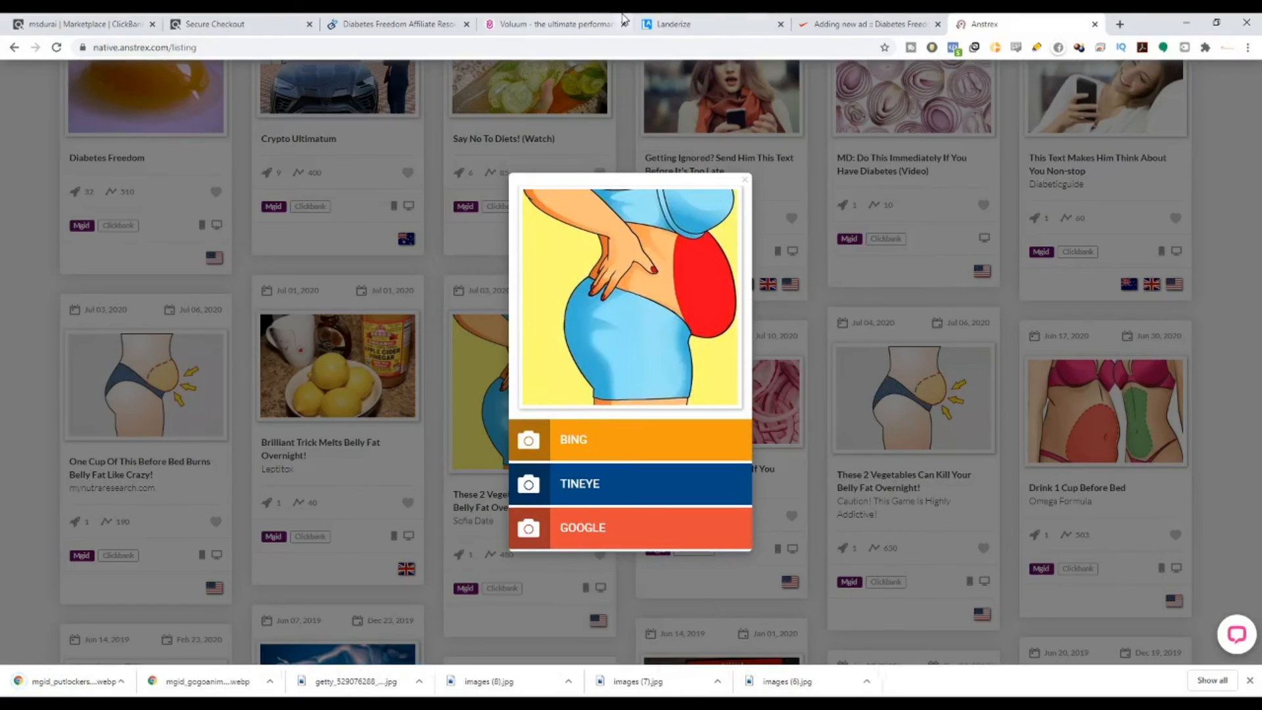
{"action": "left_click", "coordinate": [834, 22]}
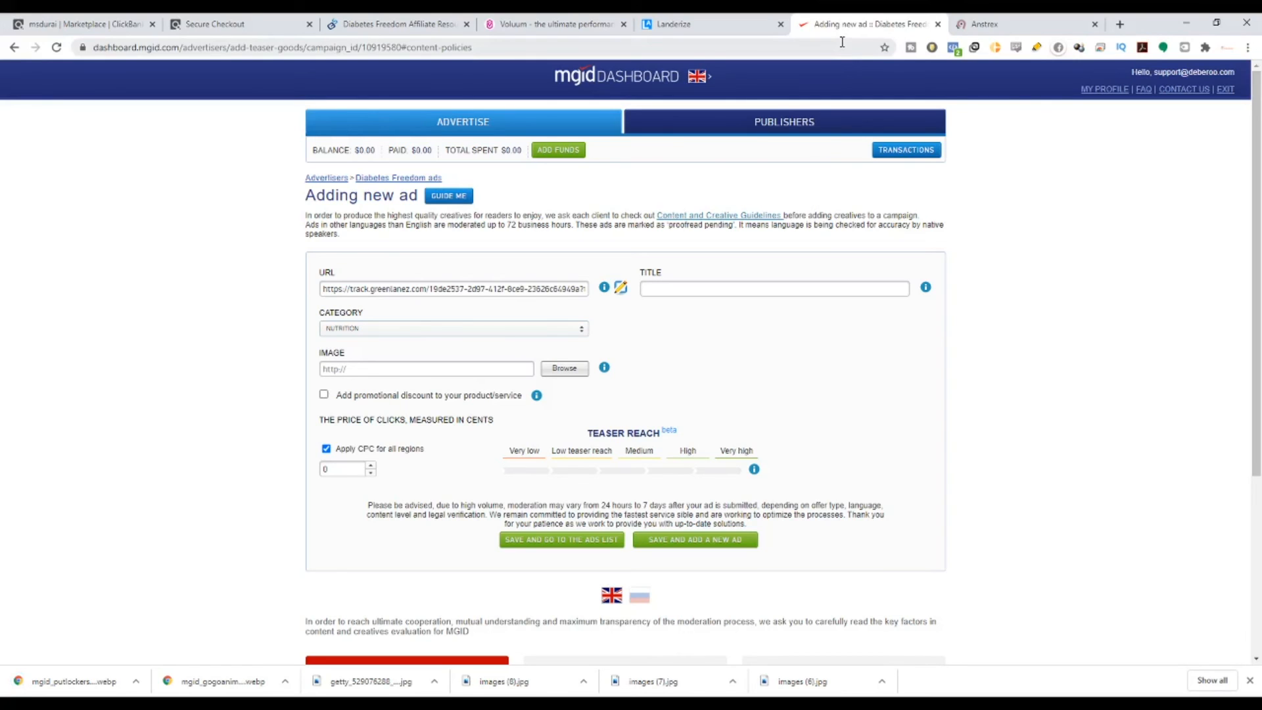
{"action": "left_click", "coordinate": [566, 366]}
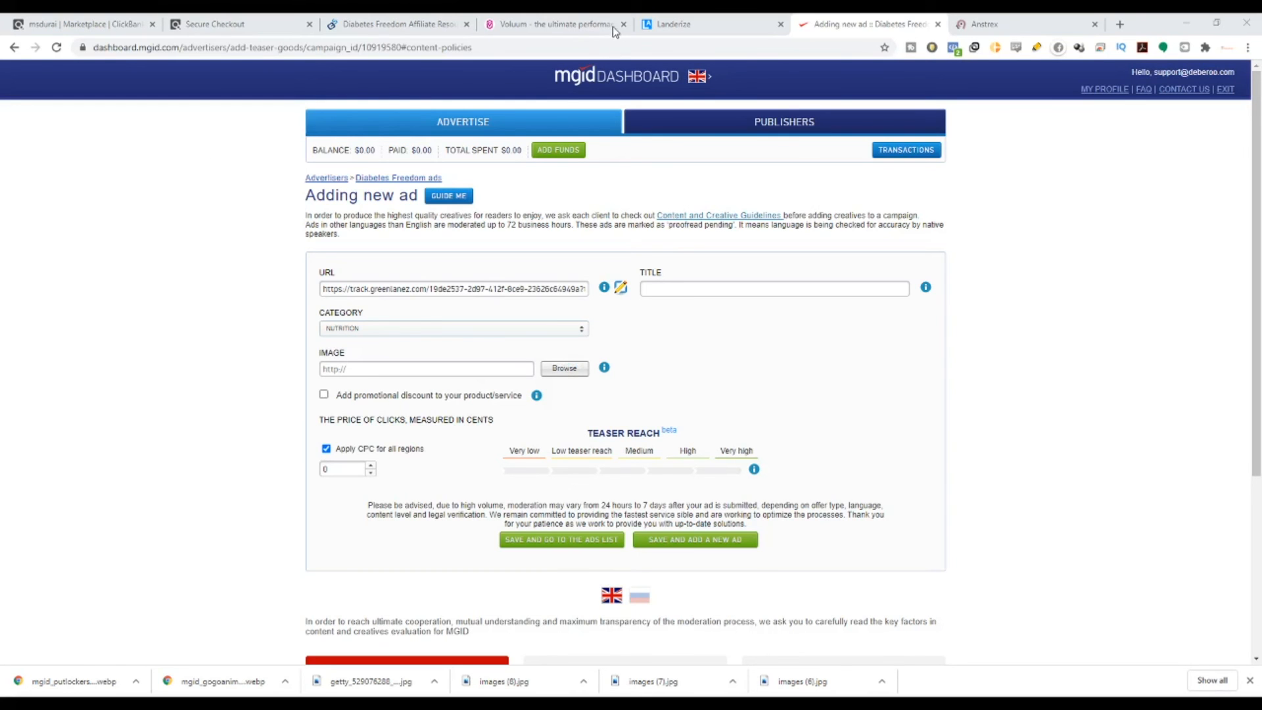
Step: Run a Google reverse image search on the Diabetes Freedom ad's egg picture and save a copy as unnamed.jpg
{"action": "left_click", "coordinate": [972, 25]}
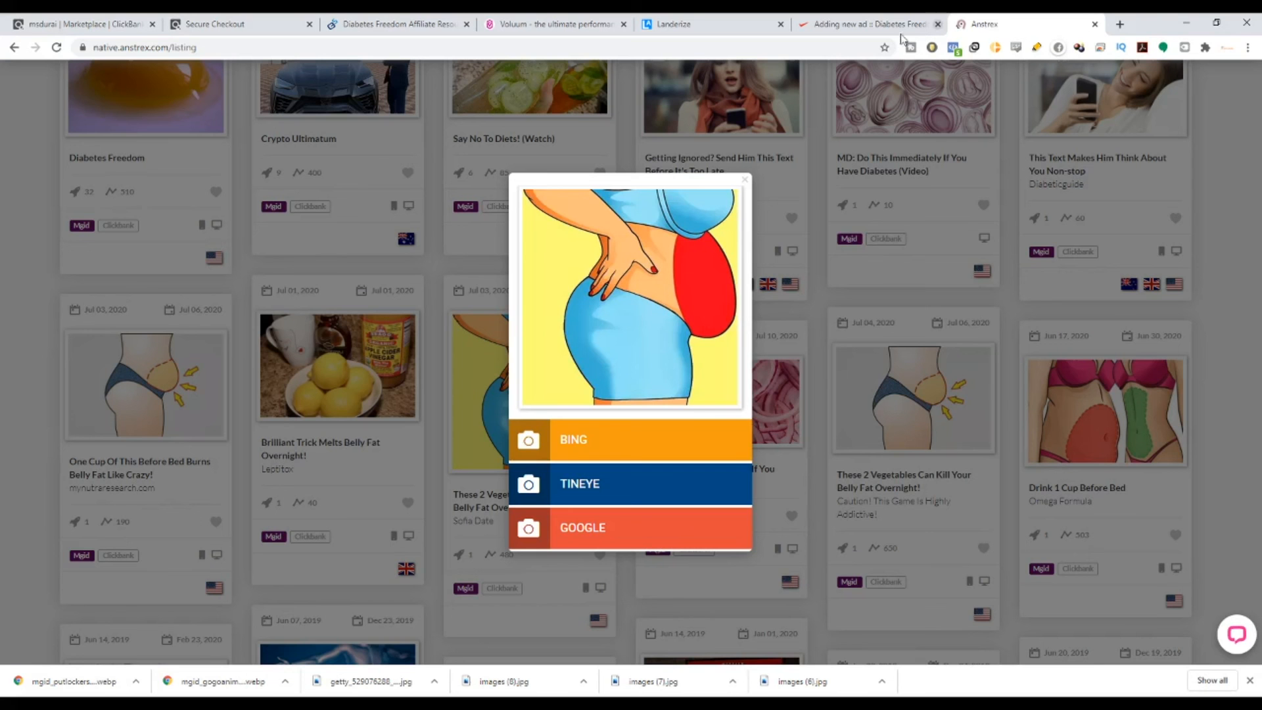
{"action": "left_click", "coordinate": [130, 188]}
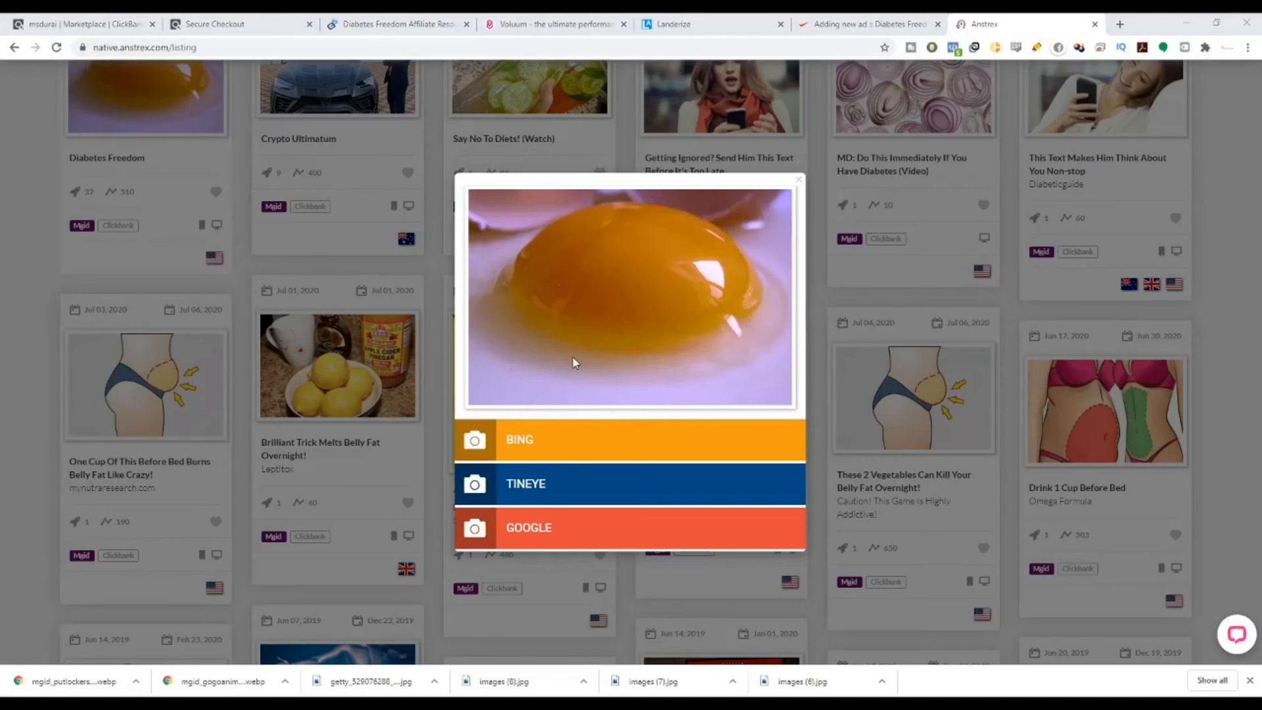
{"action": "left_click", "coordinate": [568, 526]}
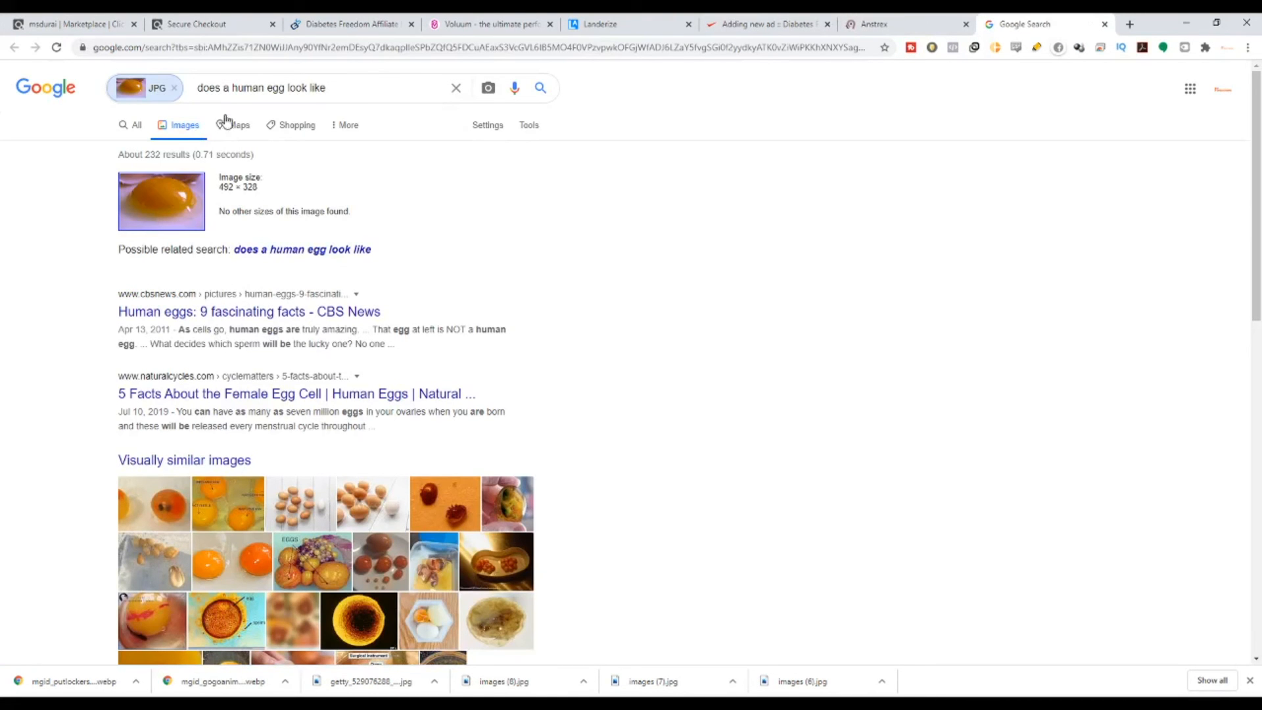
{"action": "scroll", "coordinate": [299, 463], "scroll_direction": "down", "scroll_amount": 1}
{"action": "scroll", "coordinate": [282, 427], "scroll_direction": "down", "scroll_amount": 5}
{"action": "scroll", "coordinate": [274, 403], "scroll_direction": "up", "scroll_amount": 5}
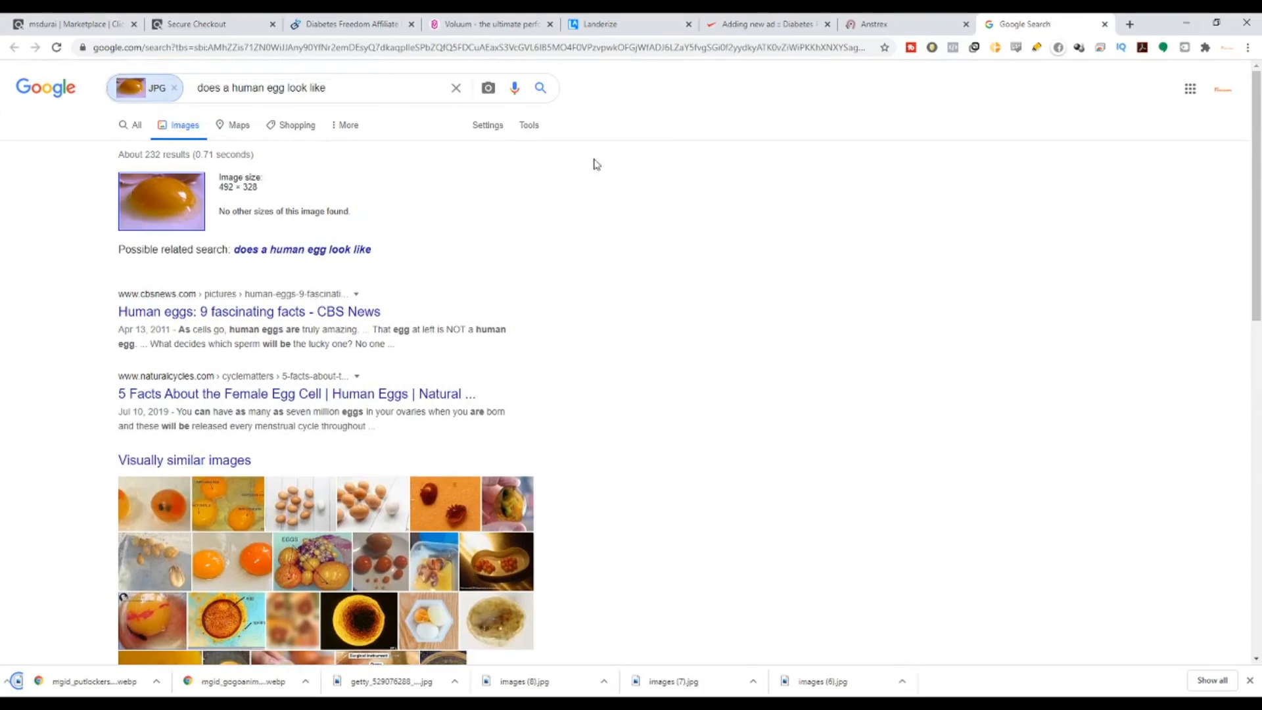
Step: Try to upload unnamed.jpg as the MGID teaser image and check the required image dimensions
{"action": "left_click", "coordinate": [763, 24]}
{"action": "left_click", "coordinate": [567, 369]}
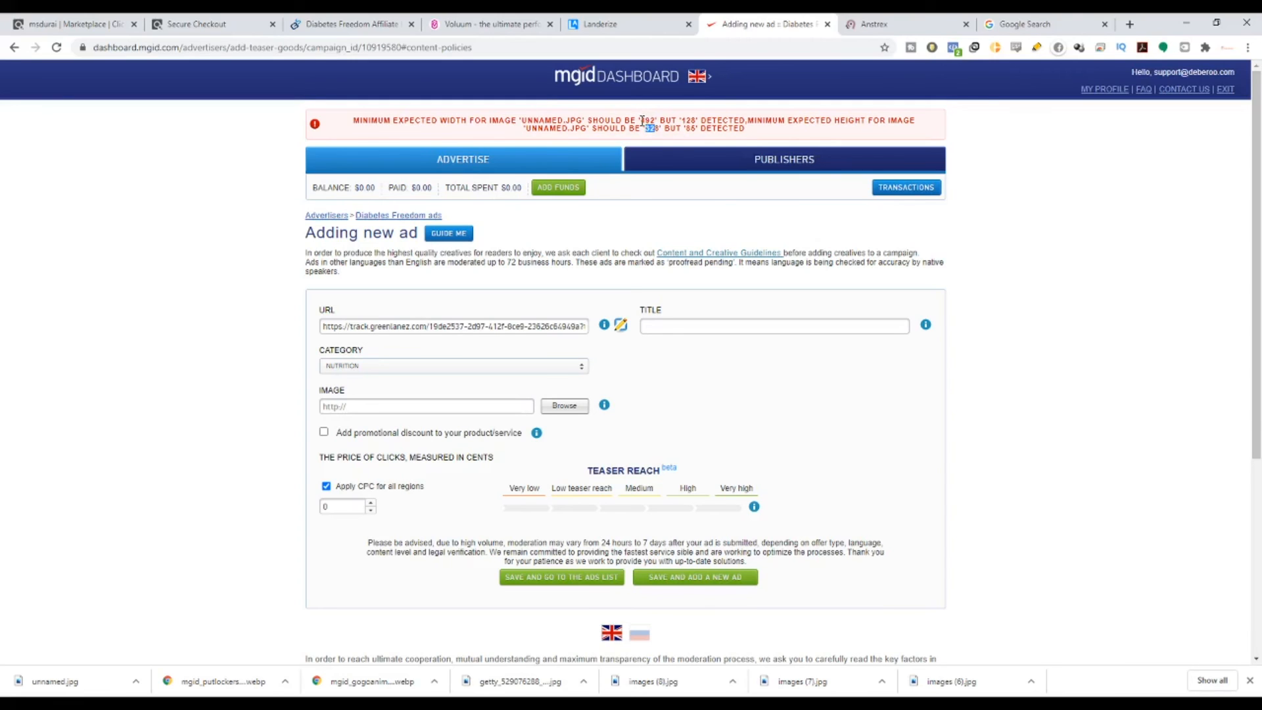
{"action": "double_click", "coordinate": [687, 121]}
Step: Switch to Canva by loading it in place of the Google reverse image search
{"action": "left_click", "coordinate": [1025, 23]}
{"action": "left_click", "coordinate": [832, 48]}
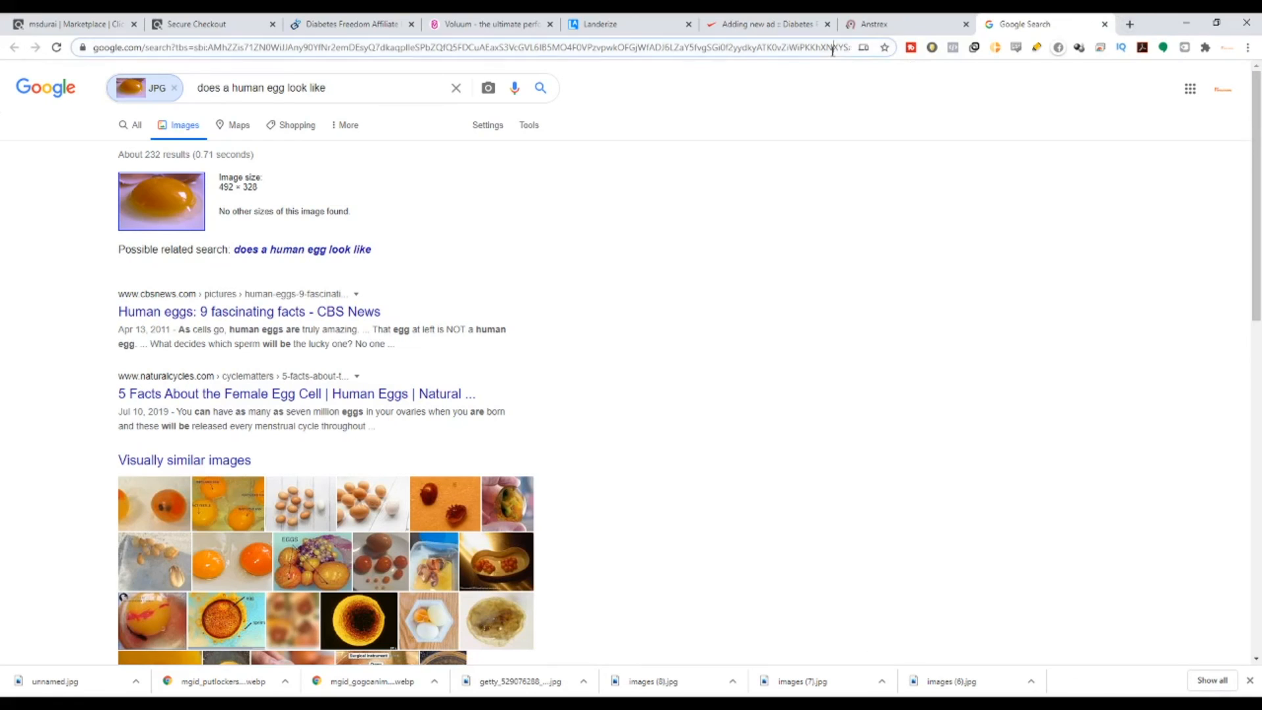
{"action": "type", "text": "canva"}
{"action": "key", "text": "Return"}
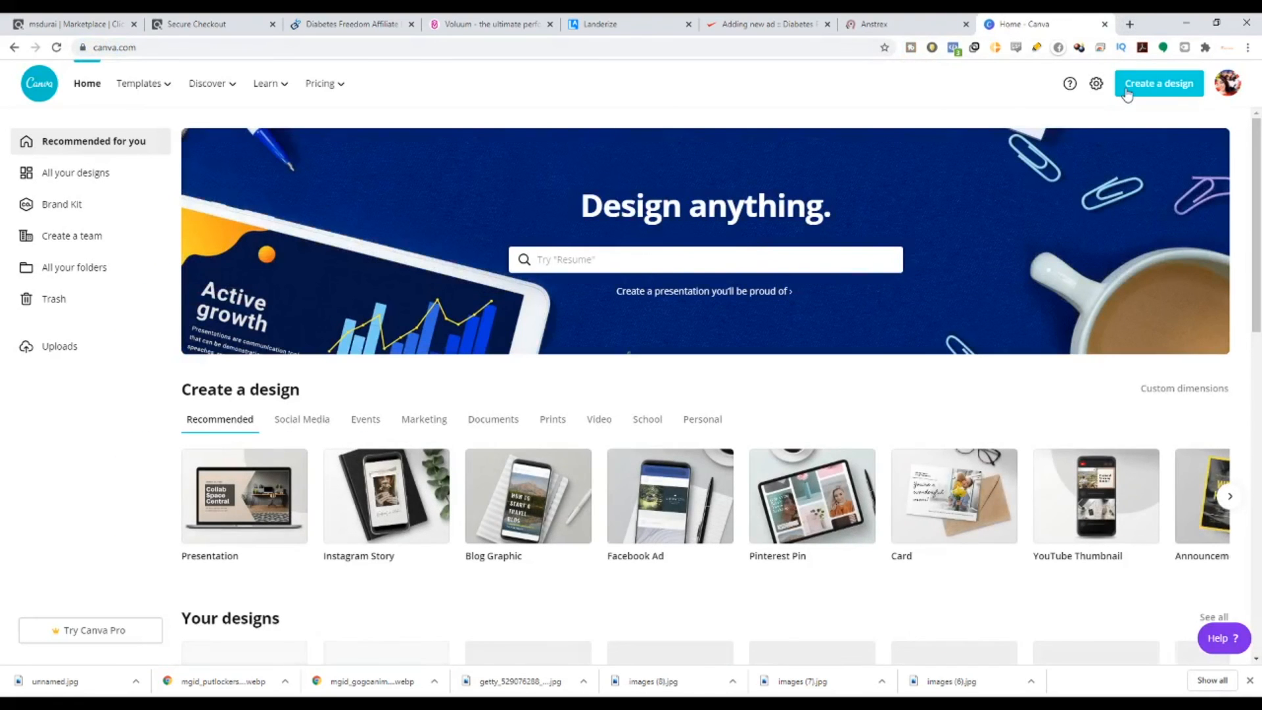
Step: Create a Canva design with custom dimensions of 492 × 128 px, checking MGID's image size requirement on the way
{"action": "left_click", "coordinate": [1126, 92]}
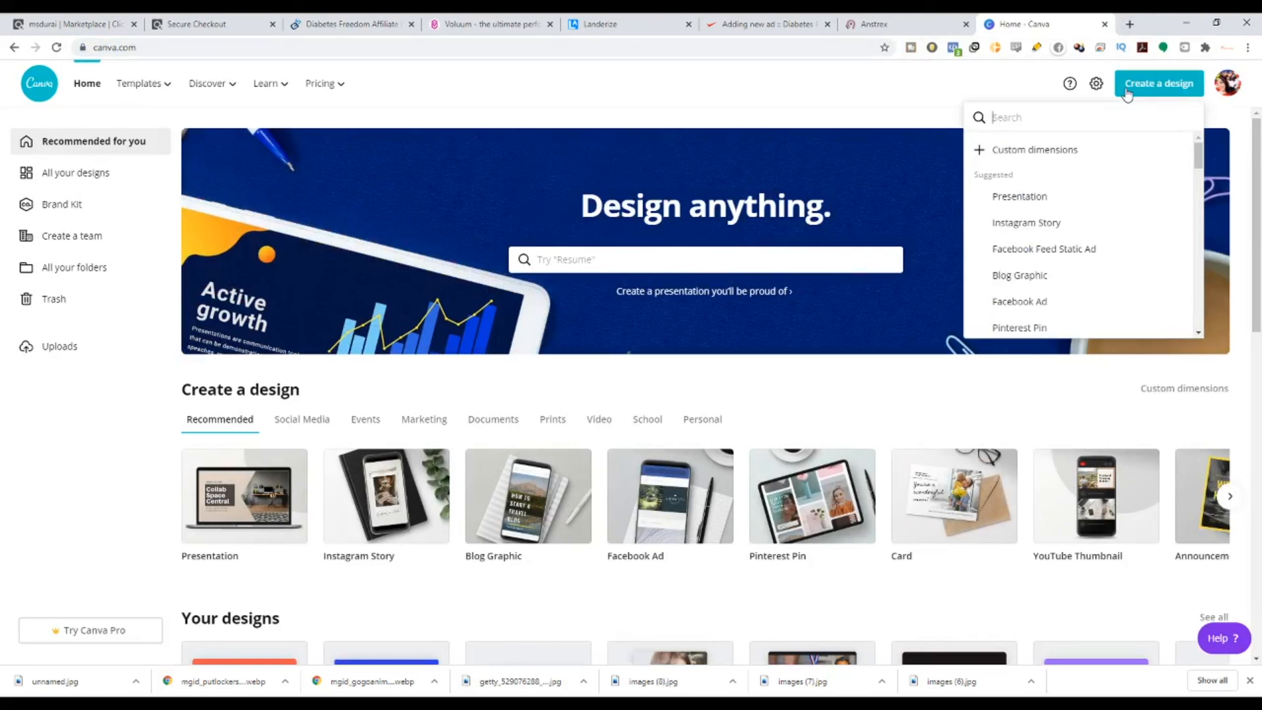
{"action": "left_click", "coordinate": [1091, 161]}
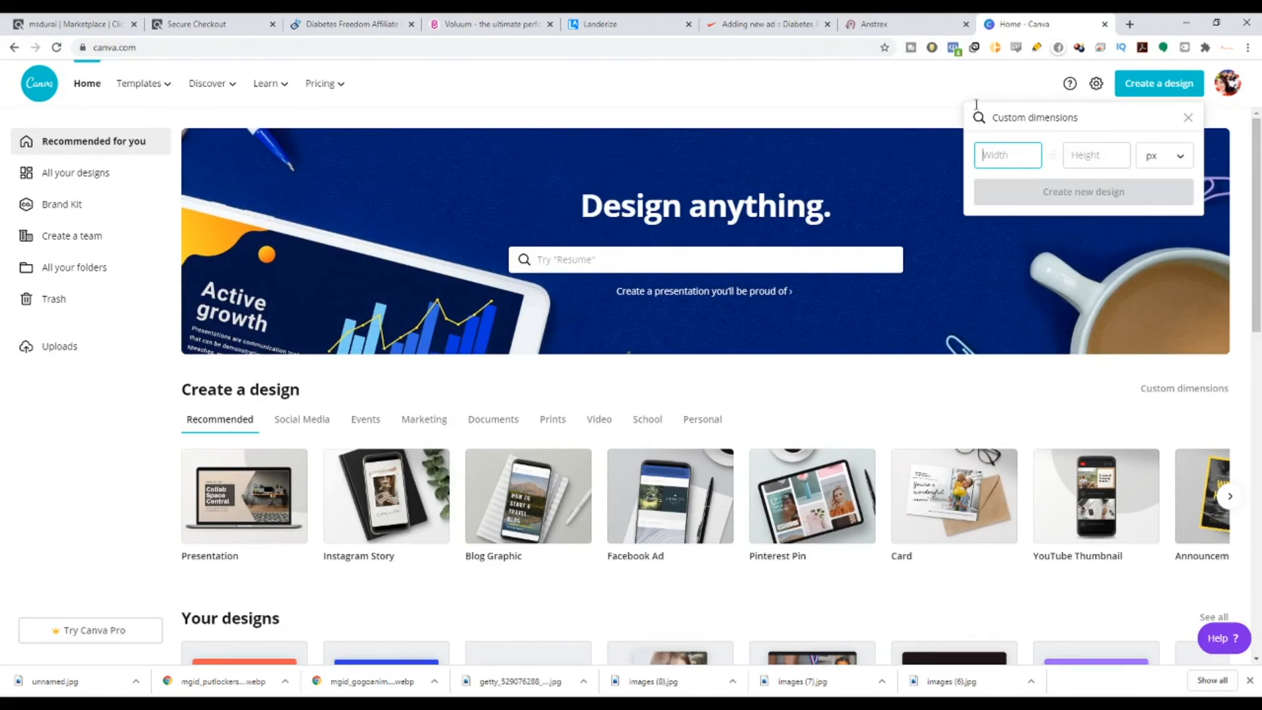
{"action": "left_click", "coordinate": [615, 23]}
{"action": "left_click", "coordinate": [730, 26]}
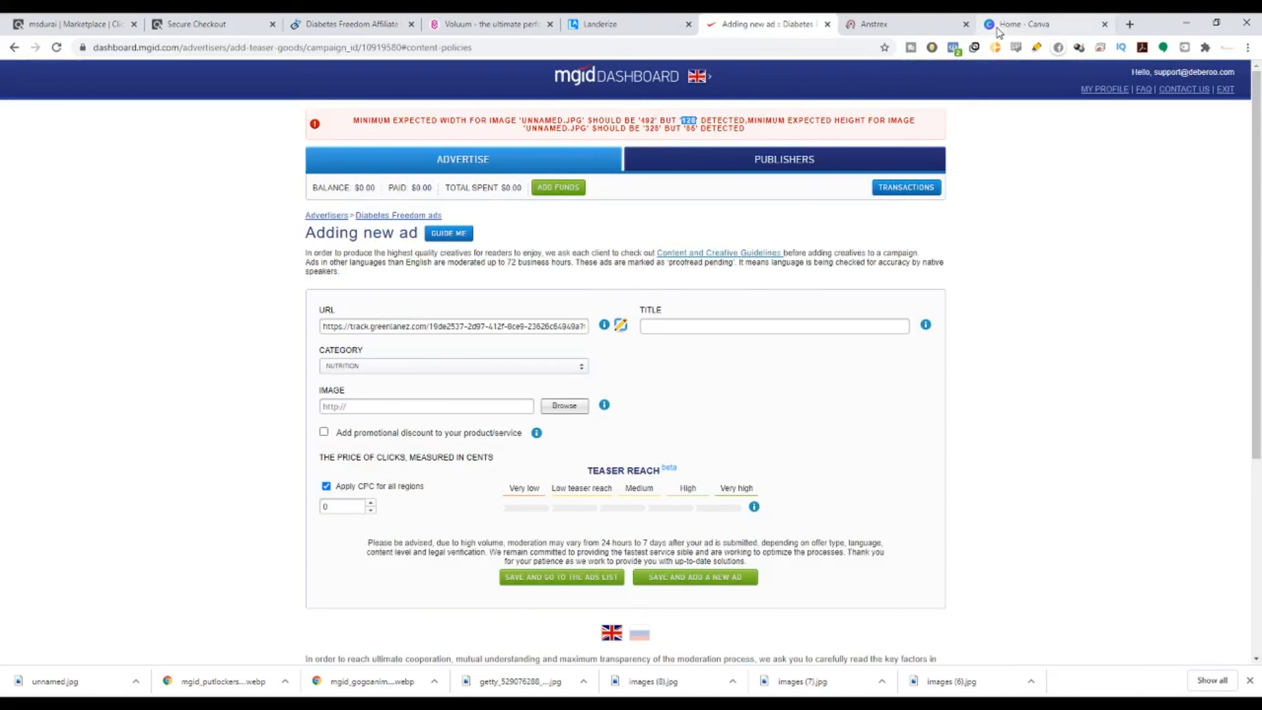
{"action": "left_click", "coordinate": [1023, 25]}
{"action": "type", "text": "492"}
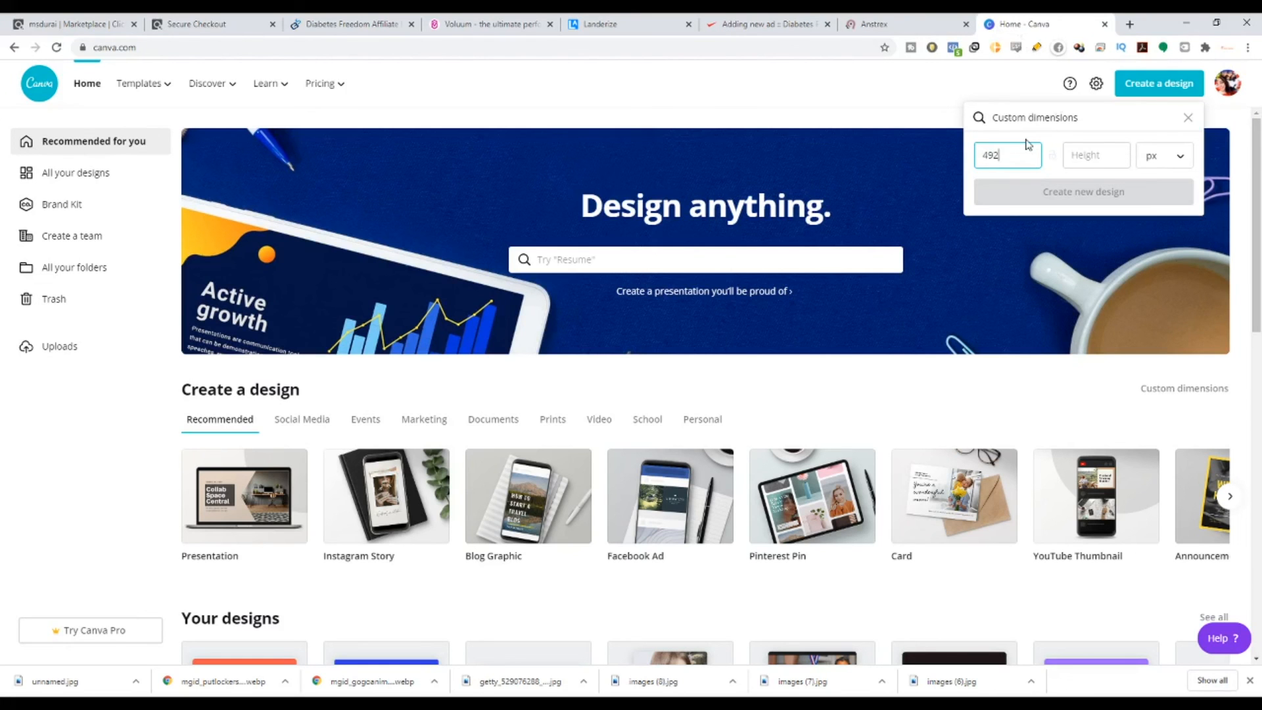
{"action": "key", "text": "Tab"}
{"action": "type", "text": "128"}
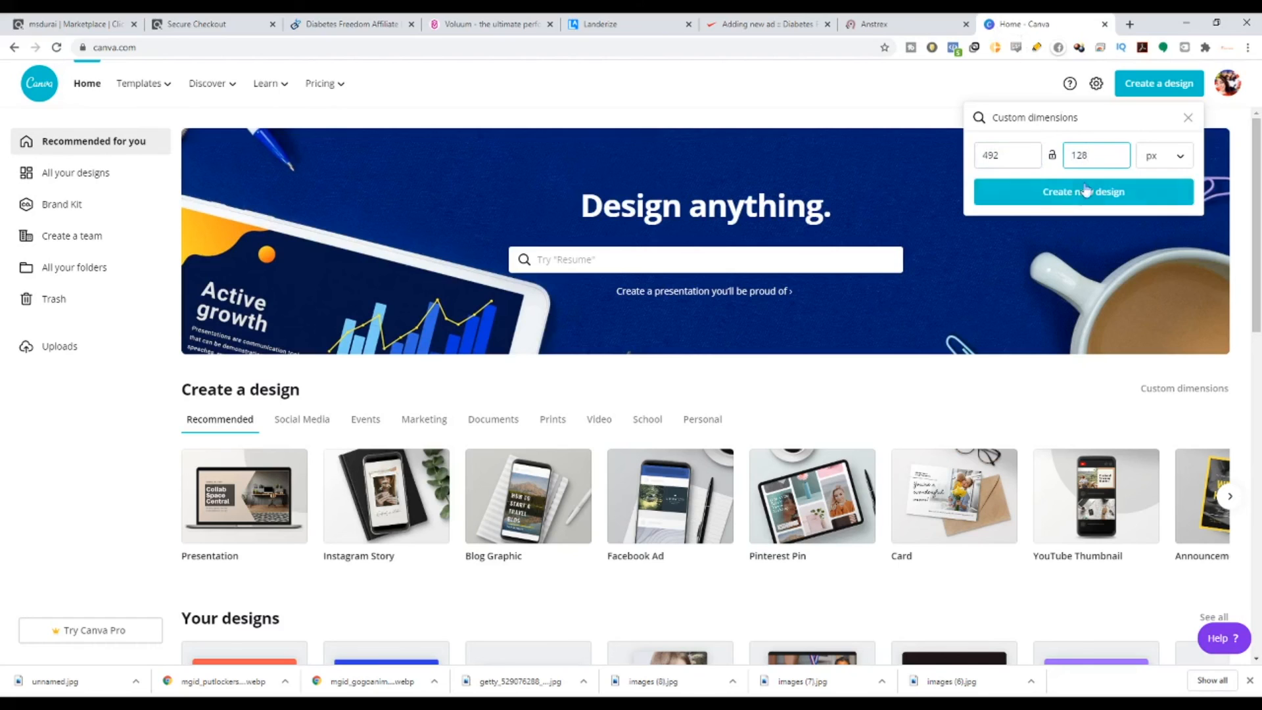
{"action": "left_click", "coordinate": [1086, 191]}
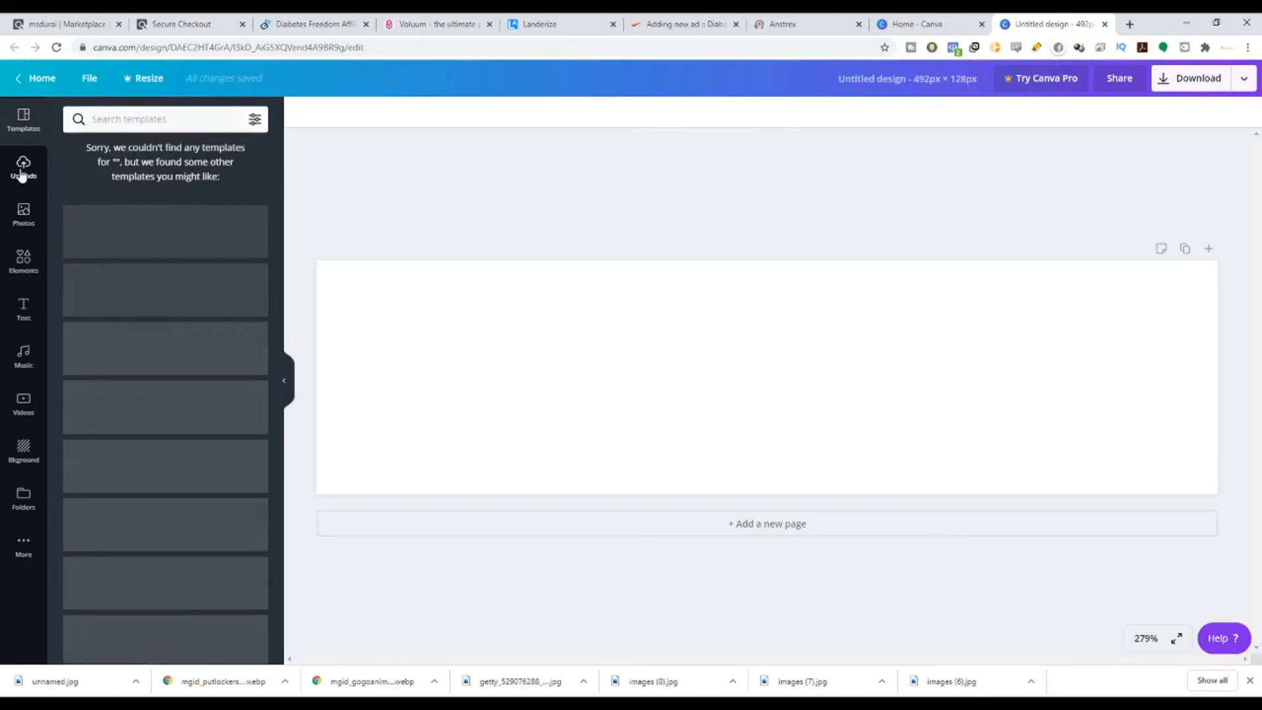
Step: Upload the saved egg picture to the Canva image uploads
{"action": "left_click", "coordinate": [23, 166]}
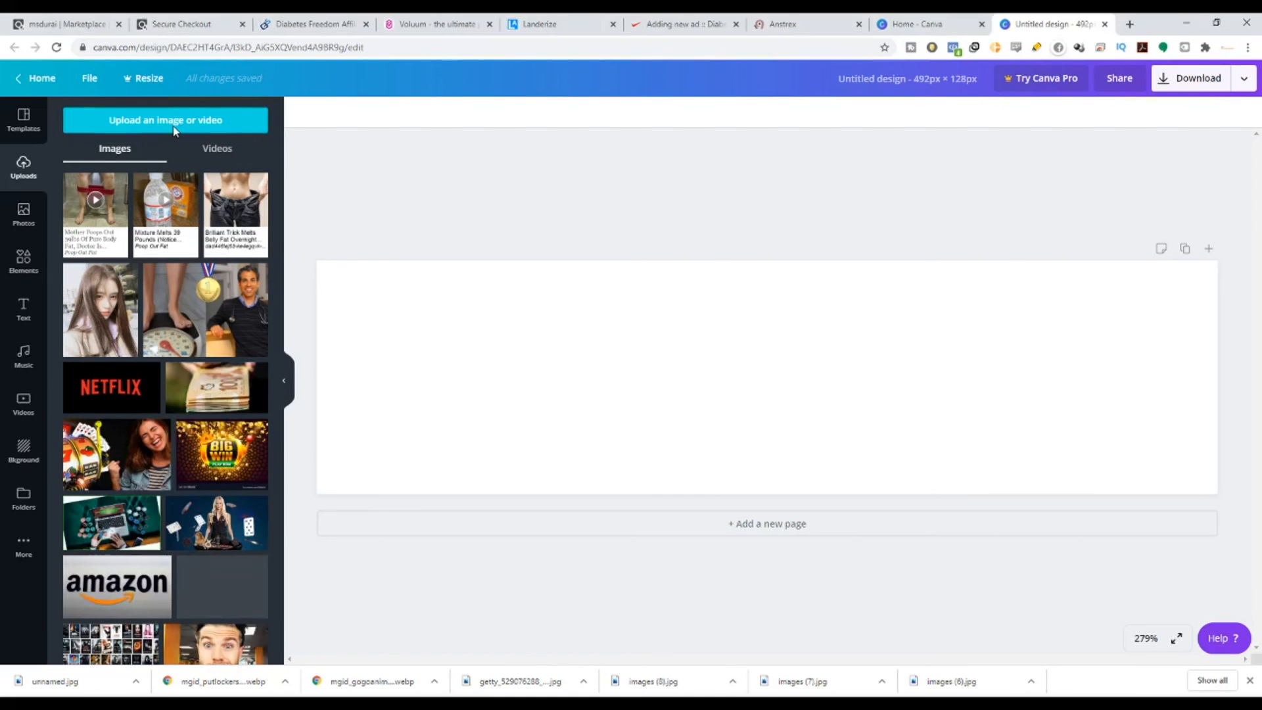
{"action": "left_click", "coordinate": [175, 130]}
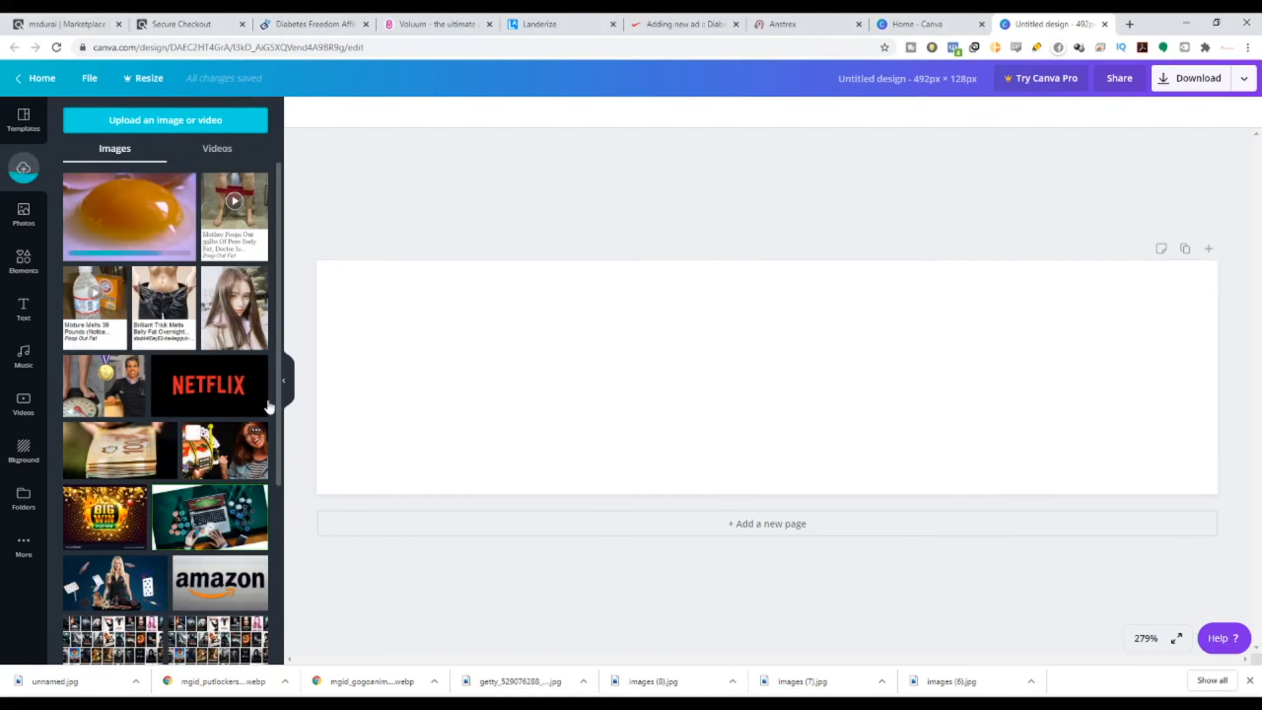
{"action": "left_click", "coordinate": [137, 202]}
{"action": "key", "text": "Delete"}
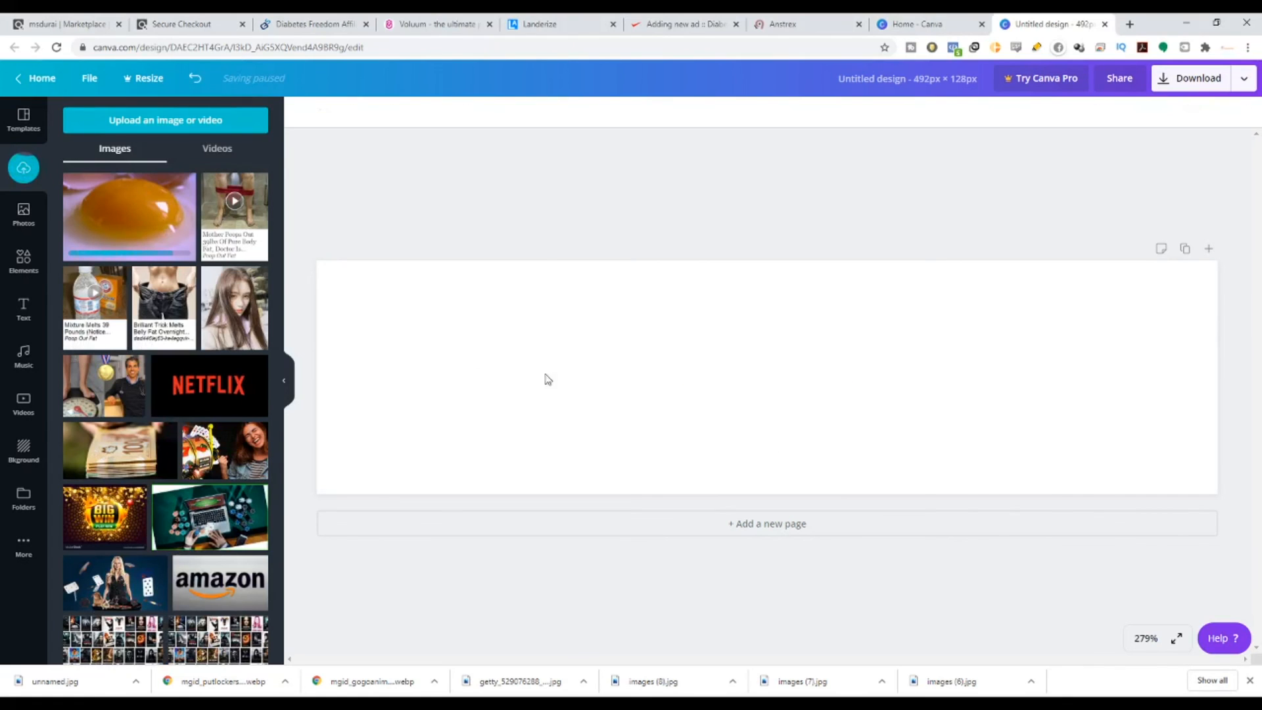
{"action": "left_click", "coordinate": [138, 212]}
{"action": "left_click_drag", "start_coordinate": [687, 325], "coordinate": [591, 311]}
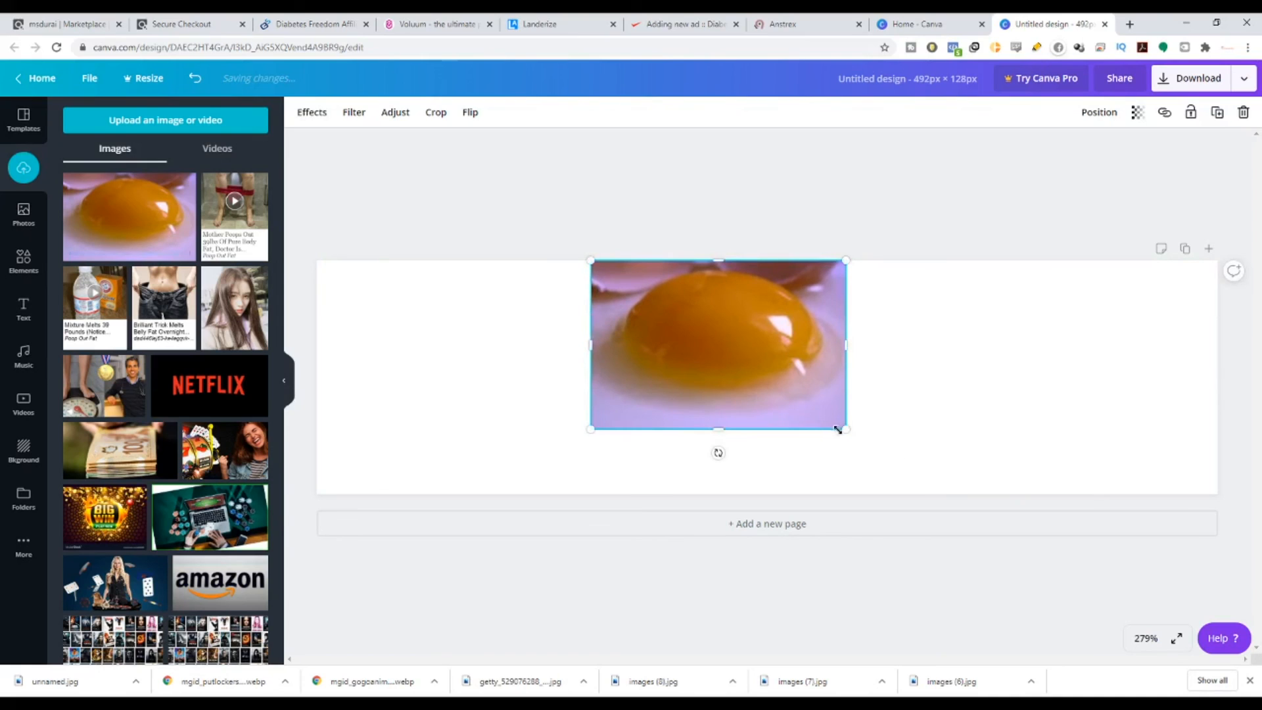
{"action": "key", "text": "Delete"}
Step: Place the uploaded egg picture on the canvas, enlarge it to the full canvas height and shift it slightly off centre
{"action": "left_click", "coordinate": [109, 230]}
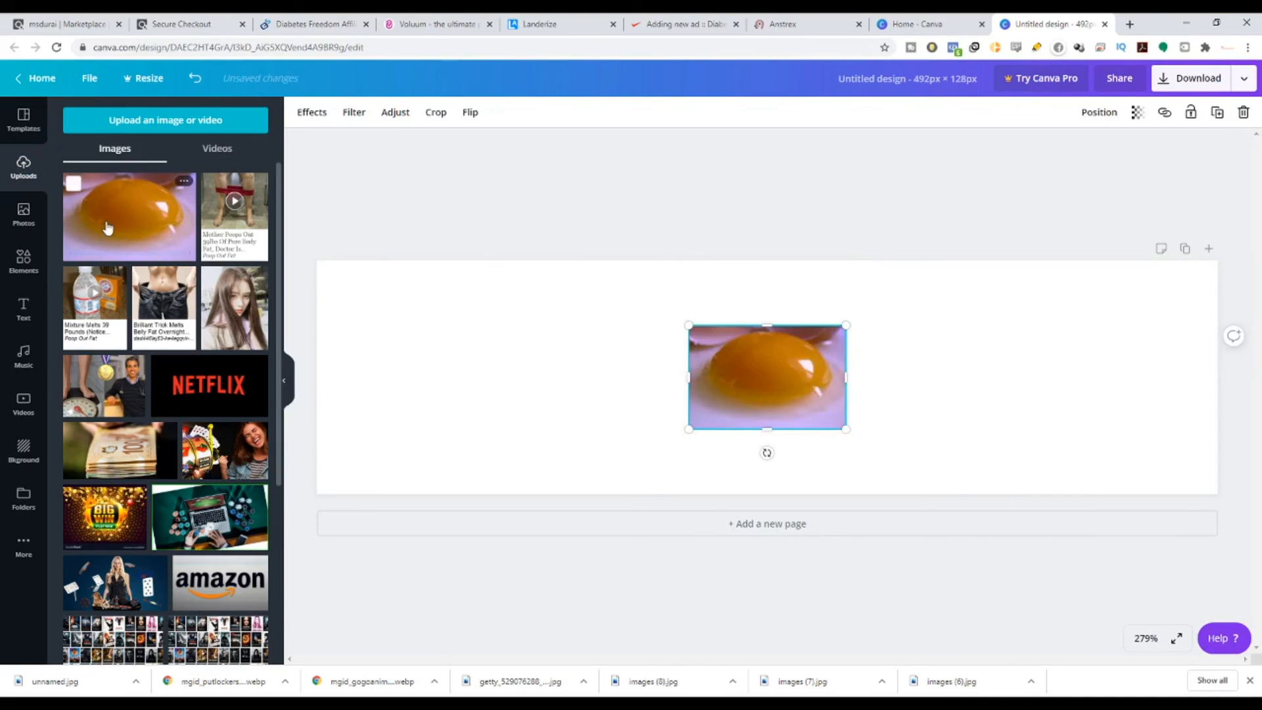
{"action": "left_click_drag", "start_coordinate": [687, 325], "coordinate": [583, 261]}
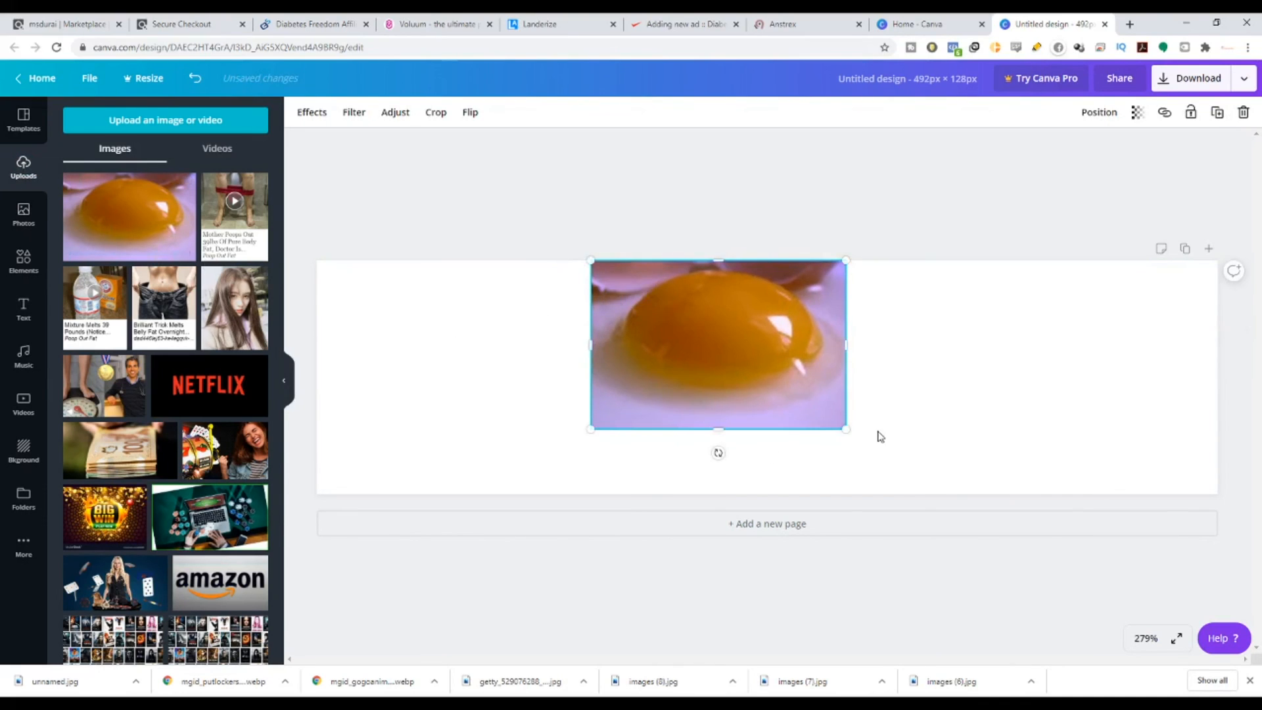
{"action": "left_click_drag", "start_coordinate": [845, 428], "coordinate": [944, 499]}
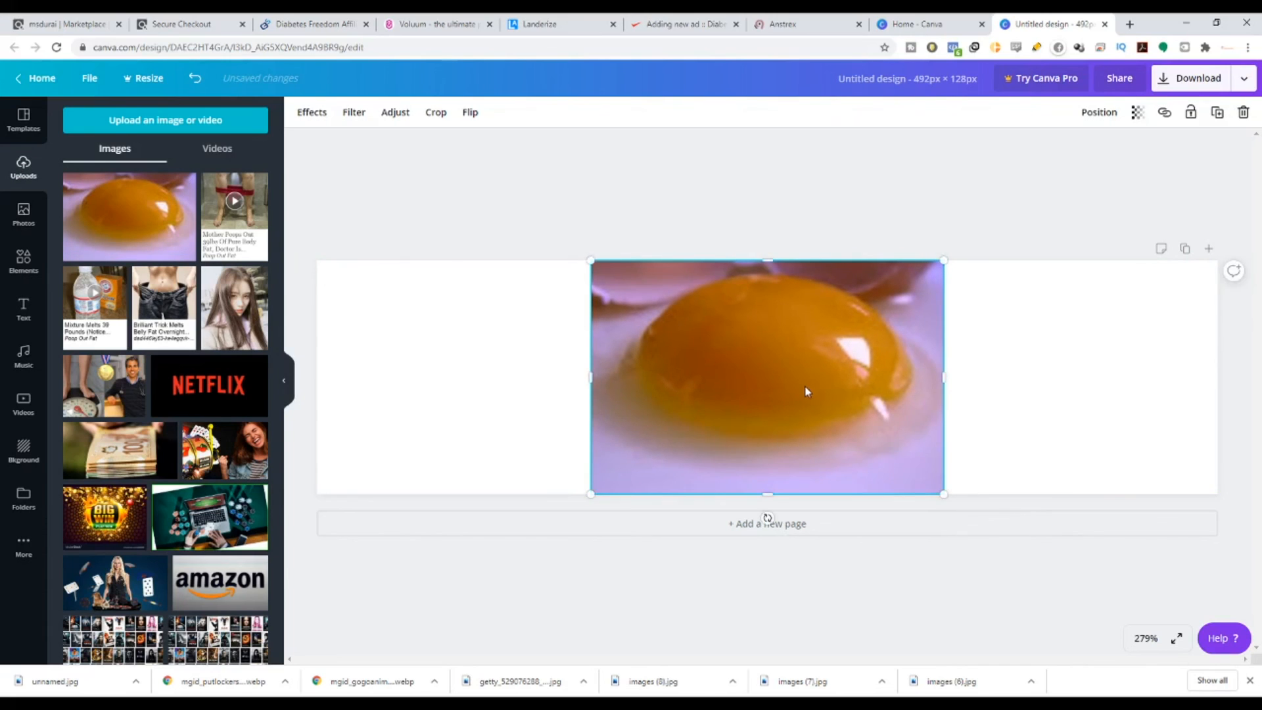
{"action": "left_click_drag", "start_coordinate": [805, 385], "coordinate": [794, 385]}
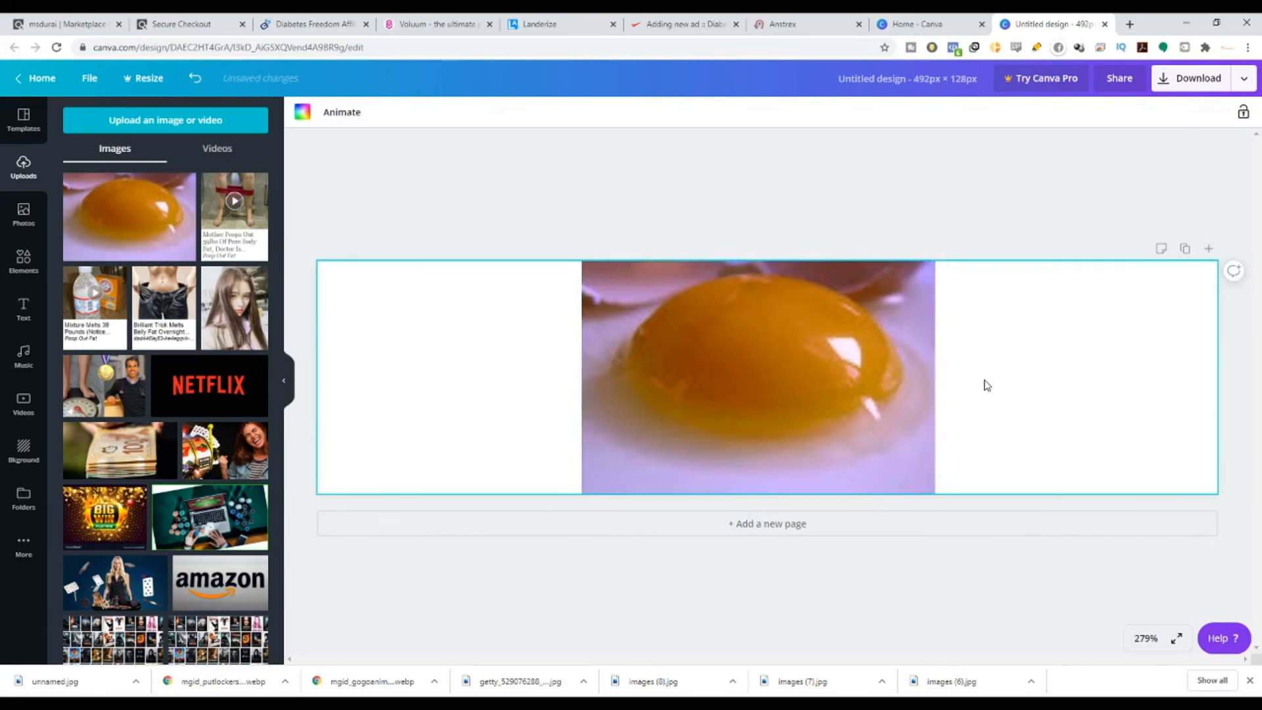
Step: Try purple shades for the canvas background and set it to dark blue from the default colours
{"action": "left_click", "coordinate": [303, 113]}
{"action": "left_click", "coordinate": [218, 340]}
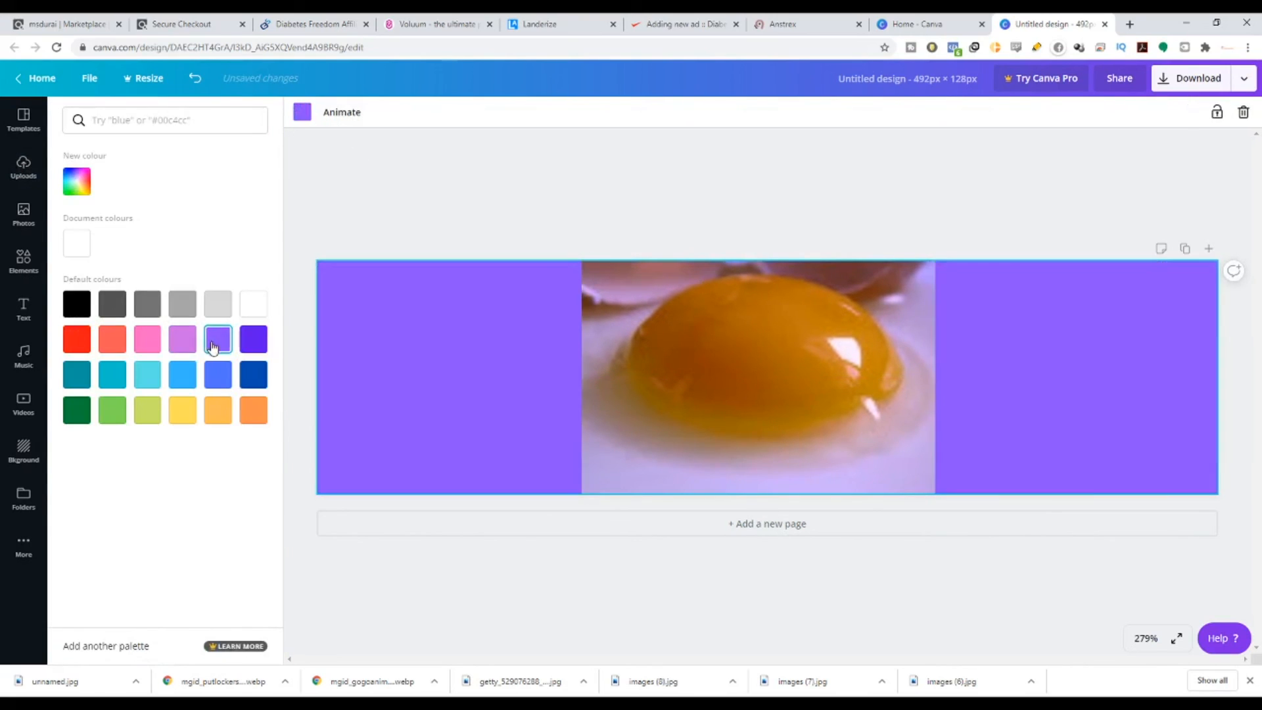
{"action": "left_click", "coordinate": [254, 340]}
{"action": "left_click", "coordinate": [258, 381]}
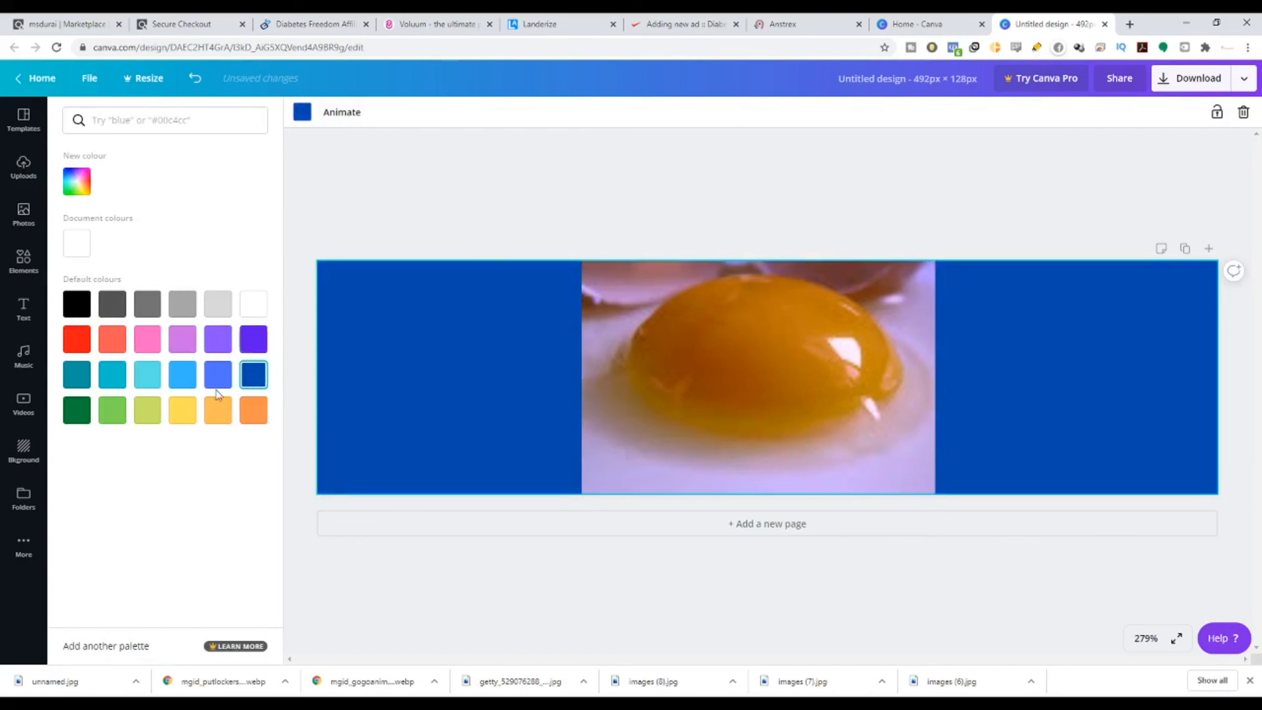
Step: Try blue, grey, black, pink and purple shades from the default colours as the canvas background
{"action": "left_click", "coordinate": [216, 378]}
{"action": "left_click", "coordinate": [188, 378]}
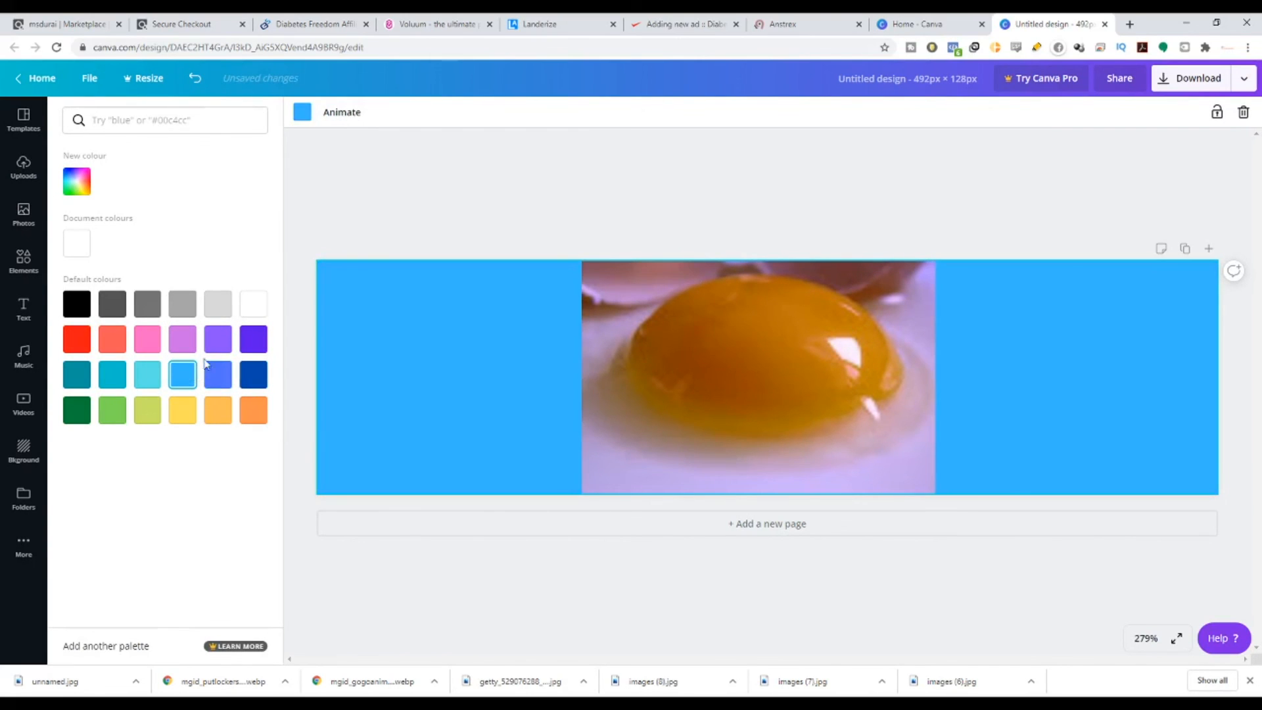
{"action": "left_click", "coordinate": [254, 338]}
{"action": "left_click", "coordinate": [253, 306]}
{"action": "left_click", "coordinate": [192, 307]}
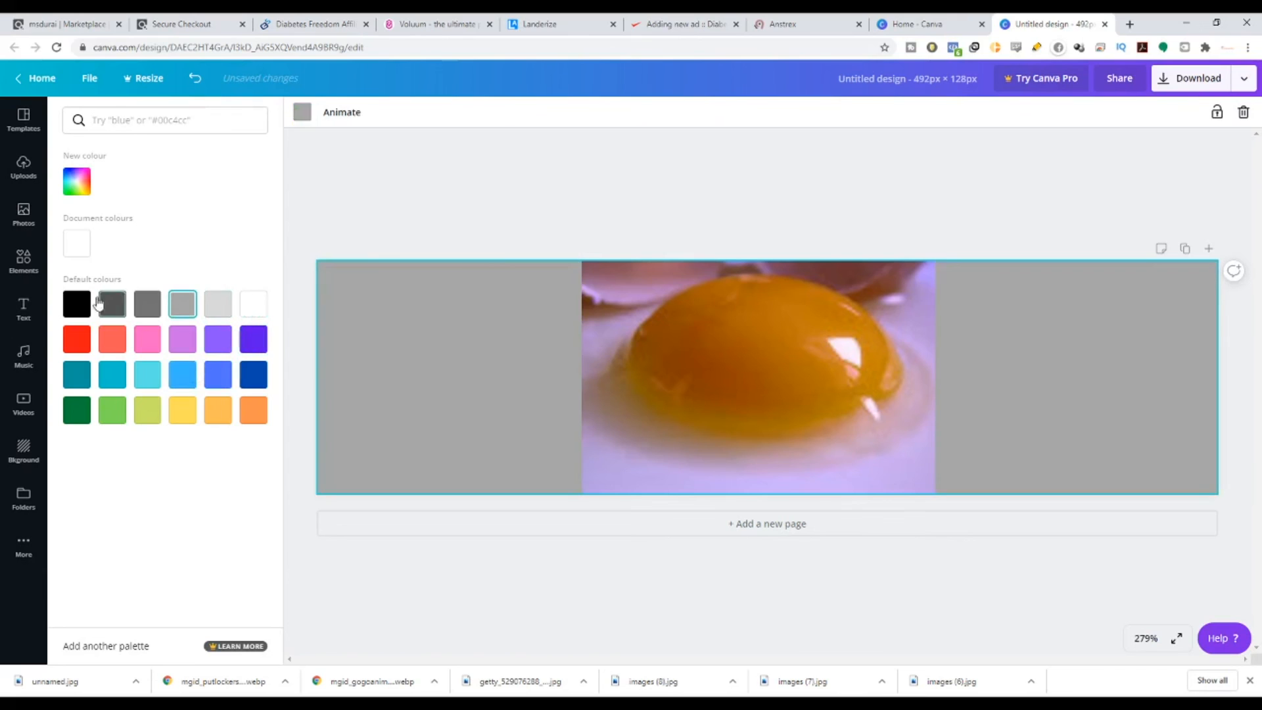
{"action": "left_click", "coordinate": [76, 304]}
{"action": "left_click", "coordinate": [182, 304]}
{"action": "left_click", "coordinate": [143, 314]}
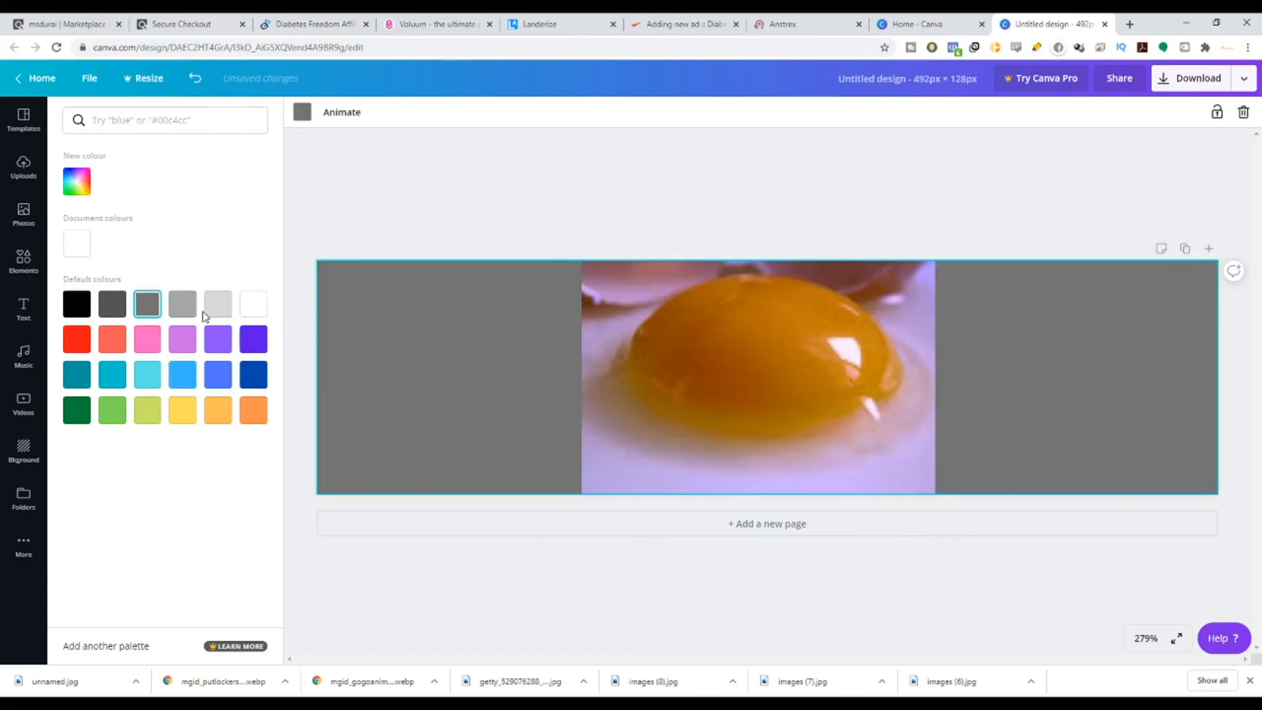
{"action": "left_click", "coordinate": [215, 313]}
{"action": "left_click", "coordinate": [181, 339]}
{"action": "left_click", "coordinate": [157, 340]}
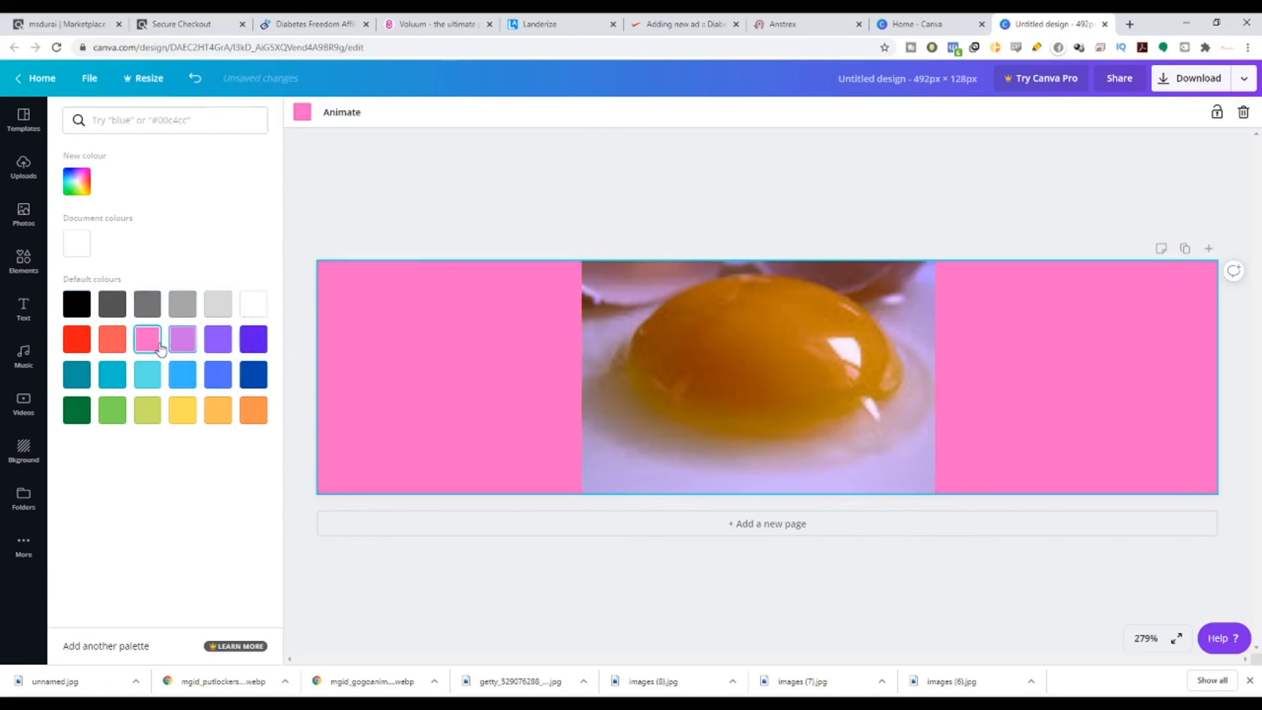
{"action": "left_click", "coordinate": [218, 340]}
{"action": "left_click", "coordinate": [257, 343]}
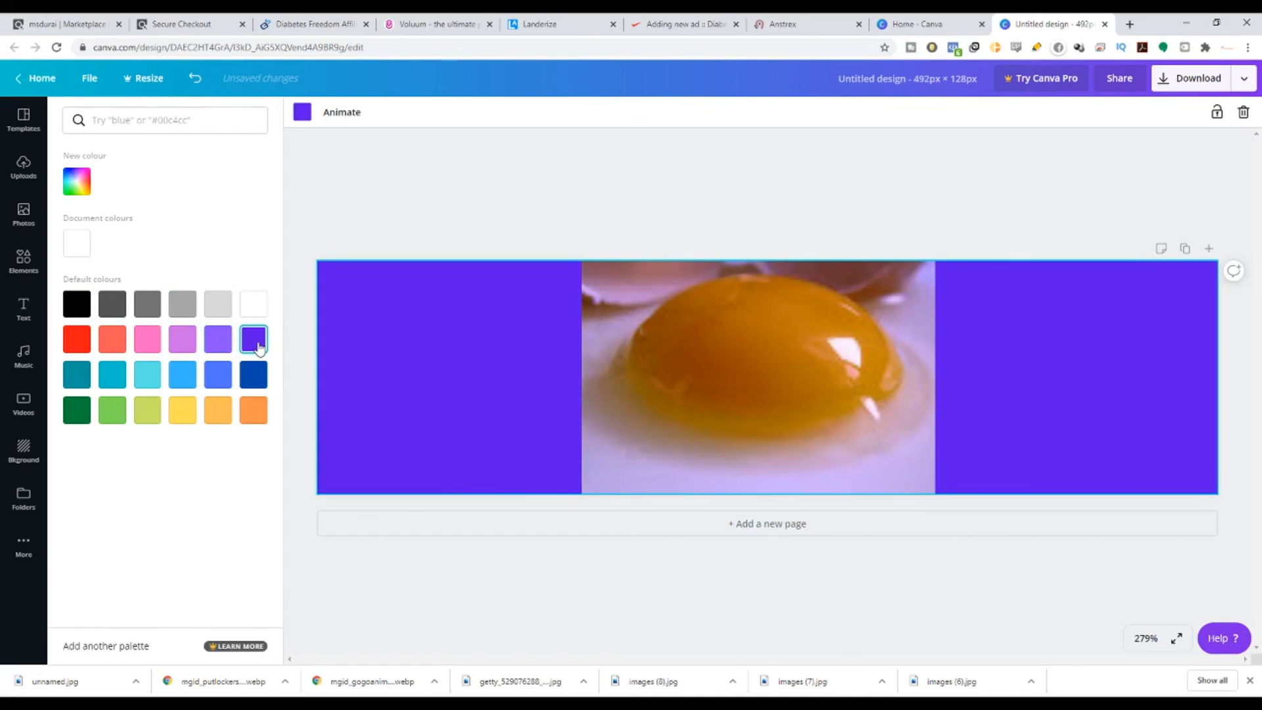
{"action": "left_click", "coordinate": [178, 348]}
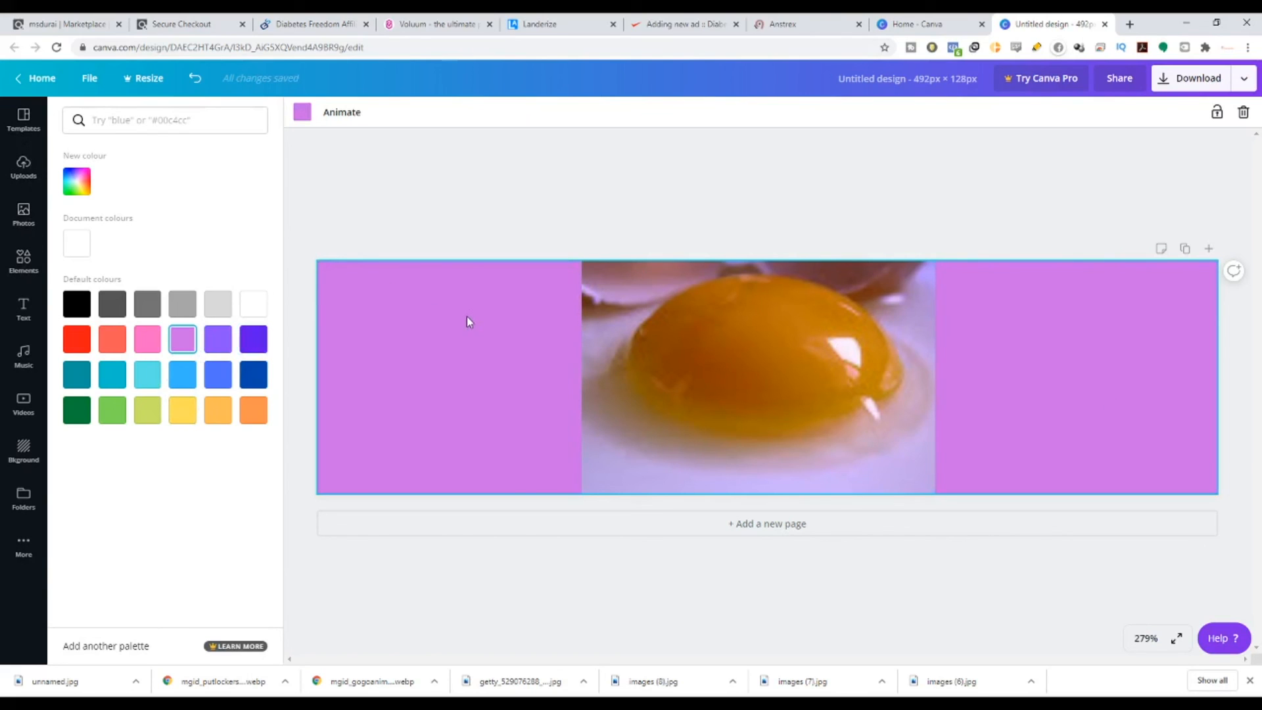
Step: Set the canvas background back to white from the document colours and download the design as PNG
{"action": "left_click", "coordinate": [77, 244]}
{"action": "left_click", "coordinate": [1162, 79]}
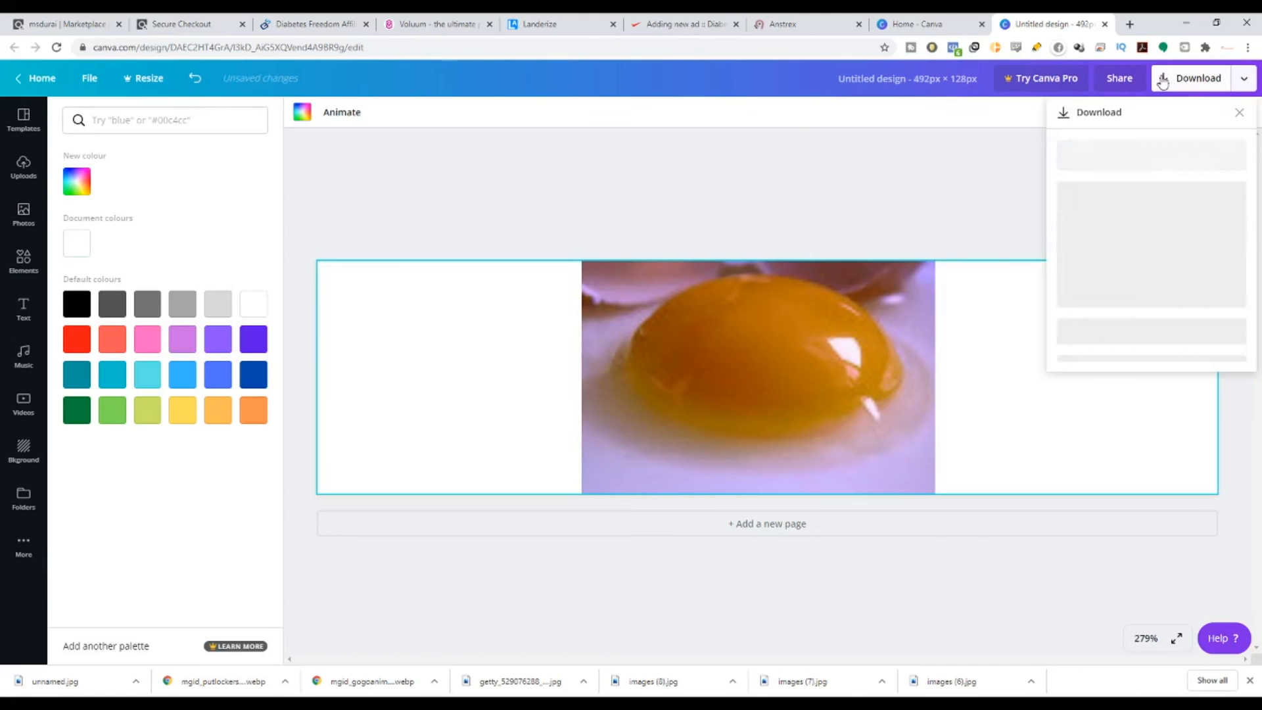
{"action": "left_click", "coordinate": [1154, 304]}
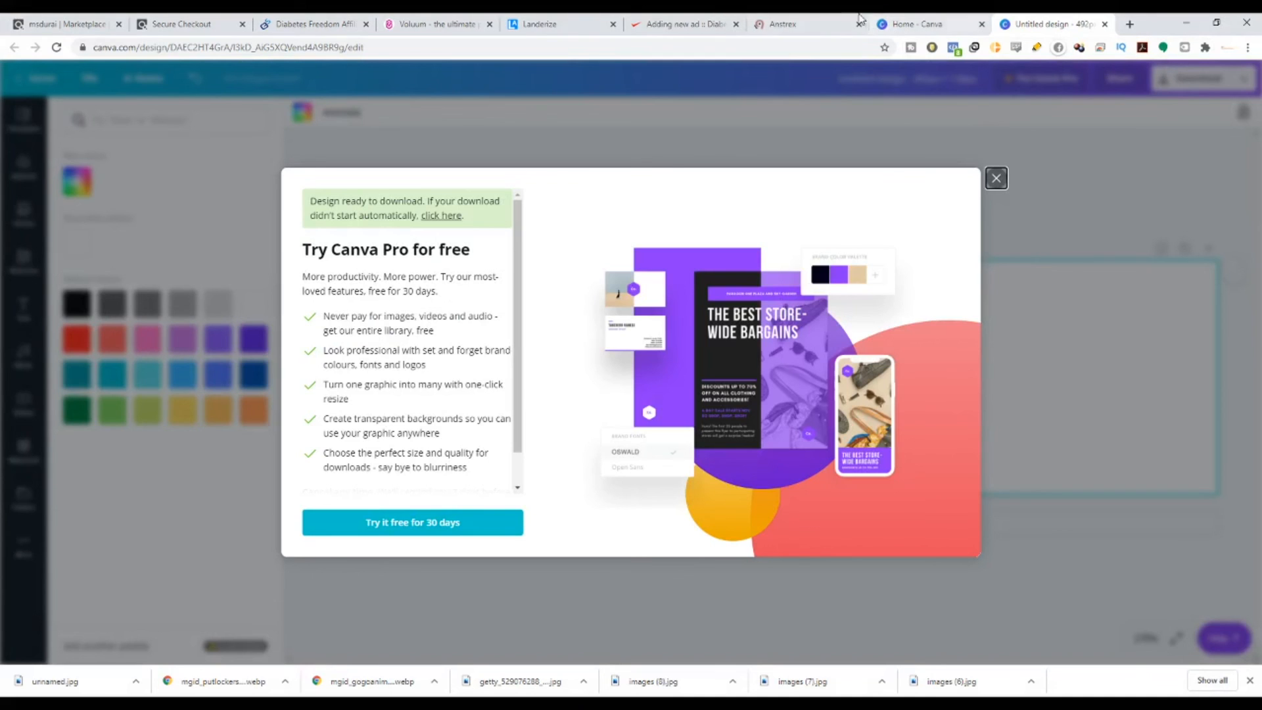
Step: Try to upload the downloaded 492 × 128 px design as the MGID ad image and check the required height
{"action": "left_click", "coordinate": [782, 24]}
{"action": "left_click", "coordinate": [647, 19]}
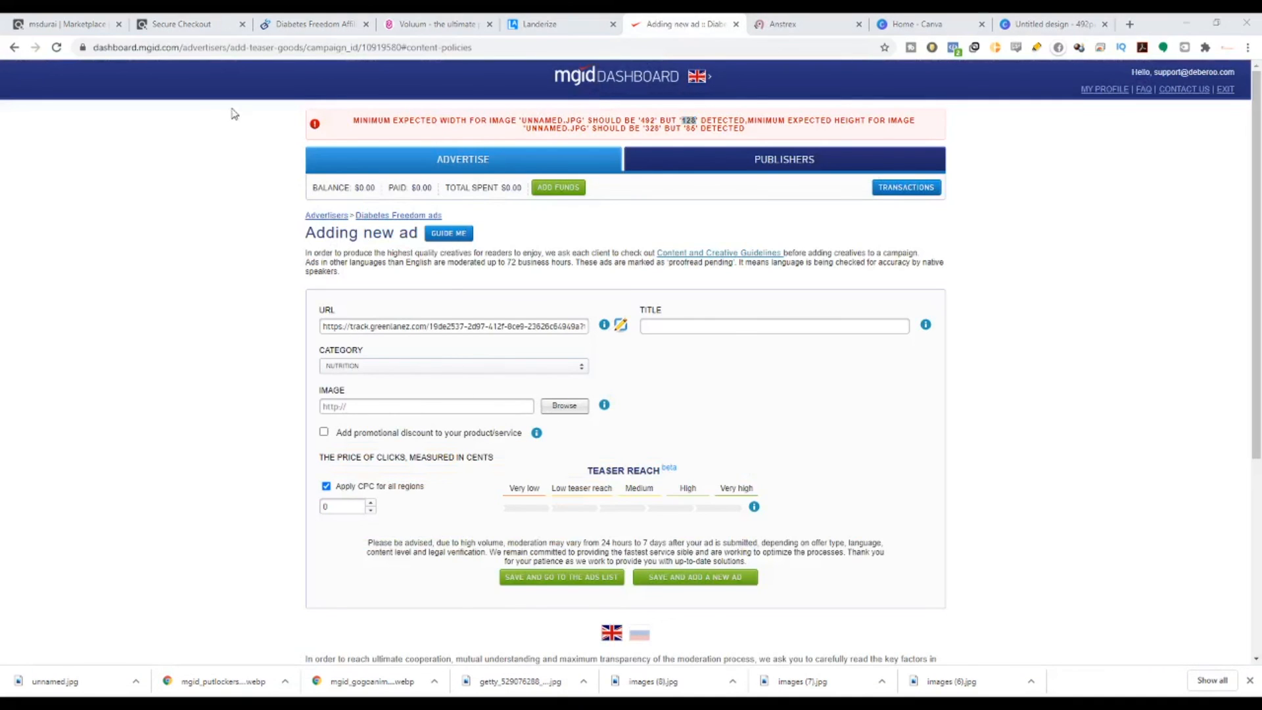
{"action": "double_click", "coordinate": [201, 121]}
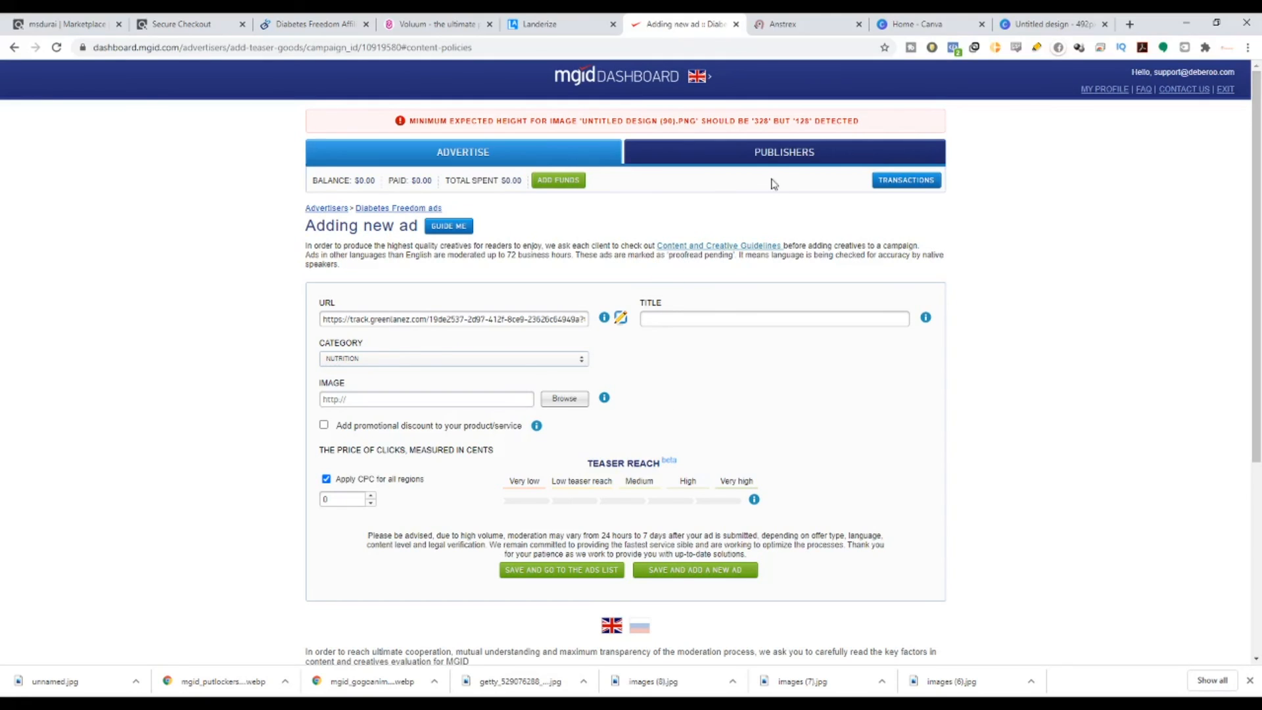
{"action": "left_click_drag", "start_coordinate": [753, 122], "coordinate": [764, 137]}
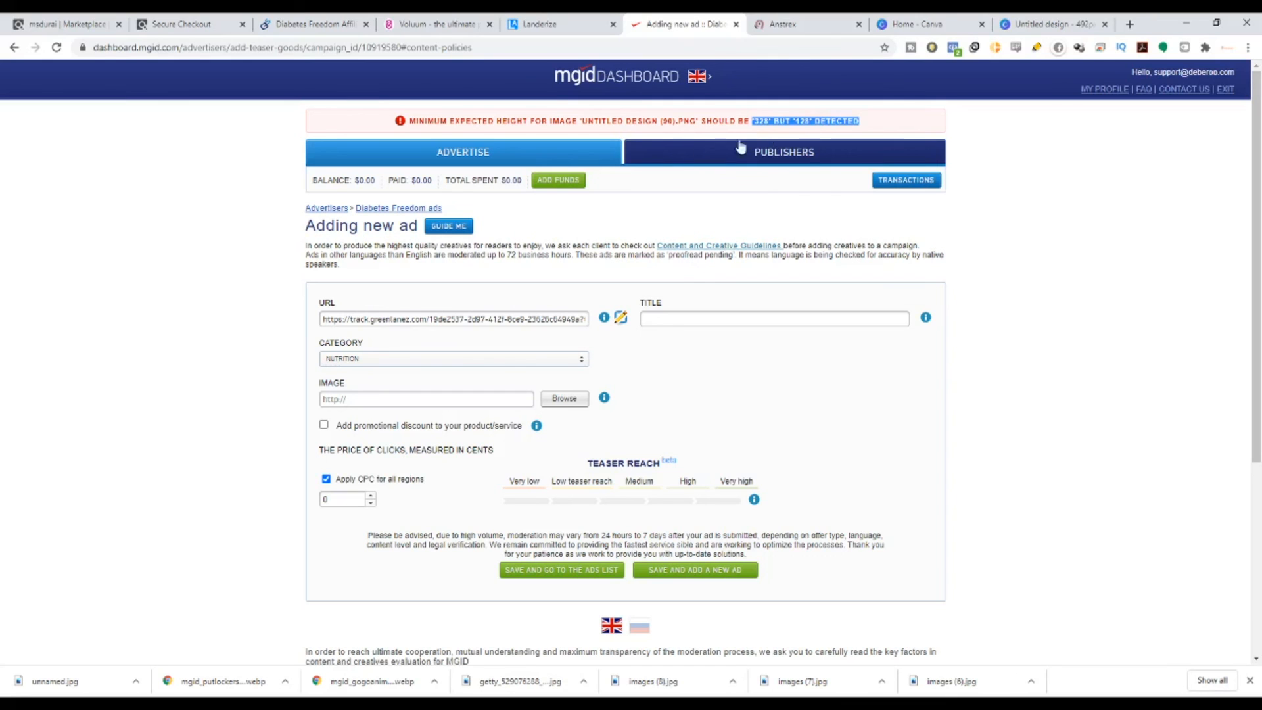
Step: Create a Canva design with custom dimensions of 492 × 328 px and close the earlier 492 × 128 px design
{"action": "left_click", "coordinate": [1033, 29]}
{"action": "left_click", "coordinate": [1071, 103]}
{"action": "left_click", "coordinate": [947, 26]}
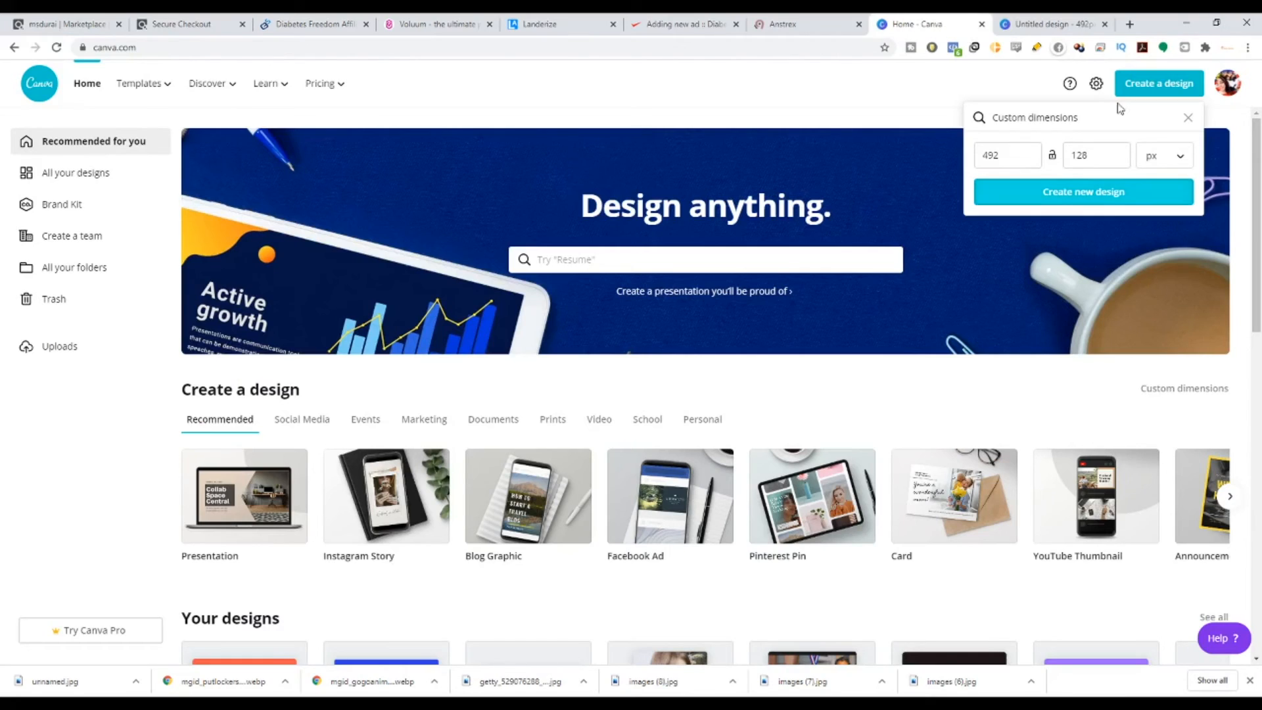
{"action": "double_click", "coordinate": [1072, 156]}
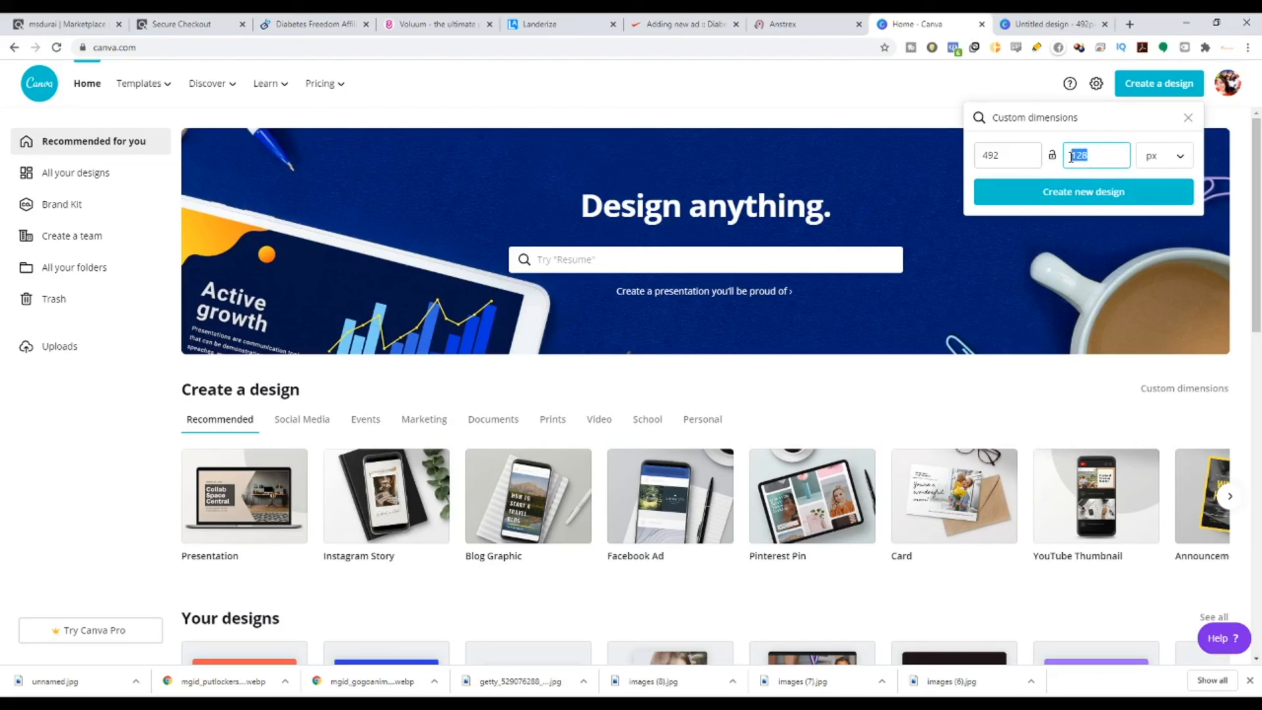
{"action": "type", "text": "32"}
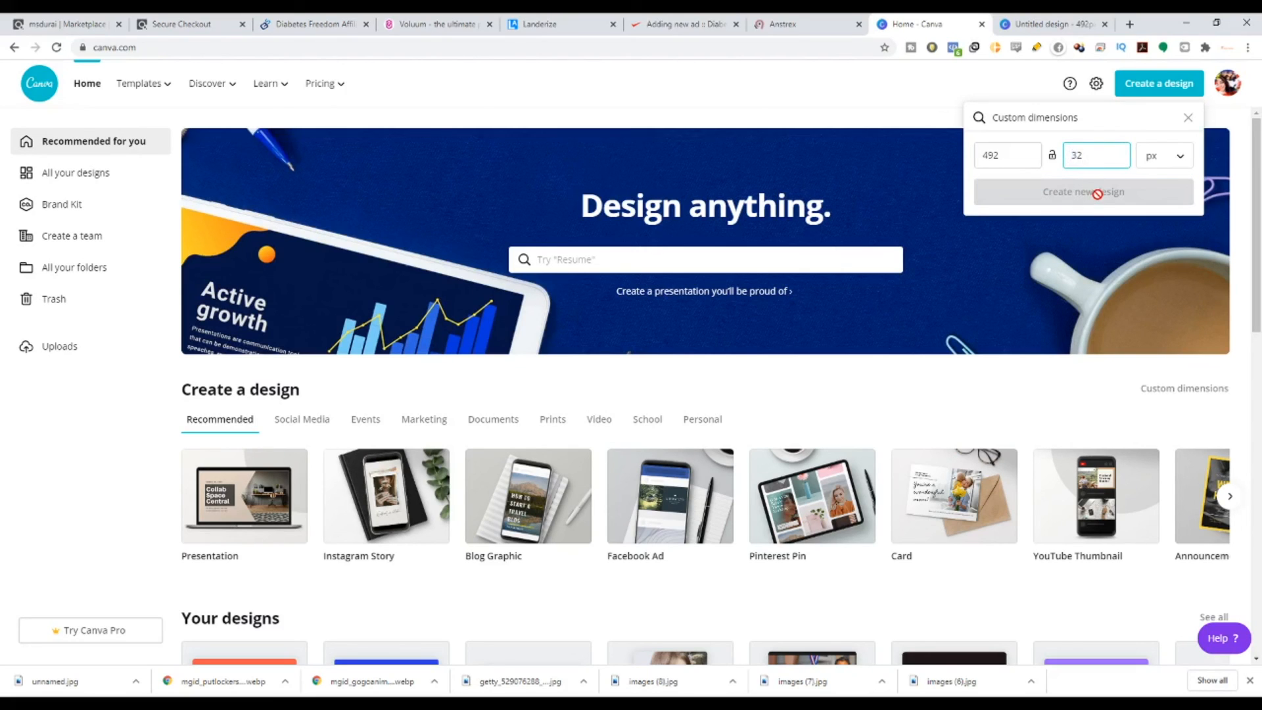
{"action": "type", "text": "8"}
{"action": "left_click", "coordinate": [1099, 192]}
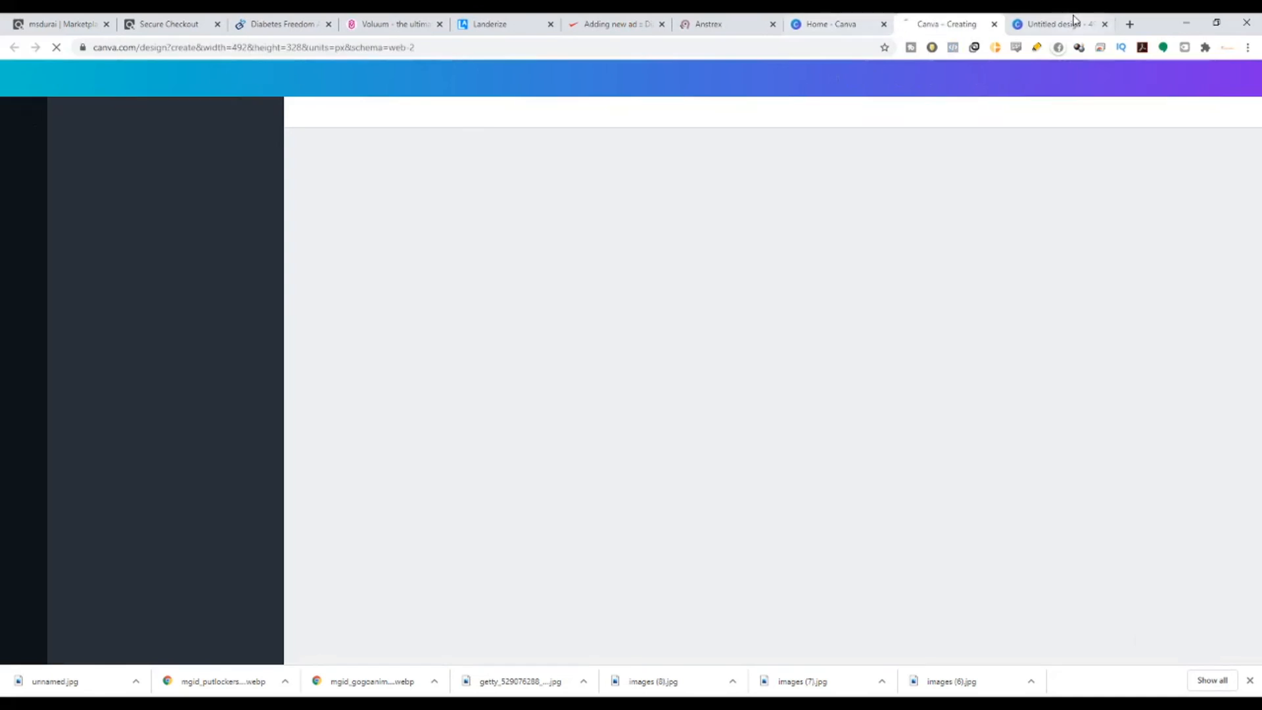
{"action": "left_click", "coordinate": [1073, 20]}
{"action": "left_click", "coordinate": [1105, 24]}
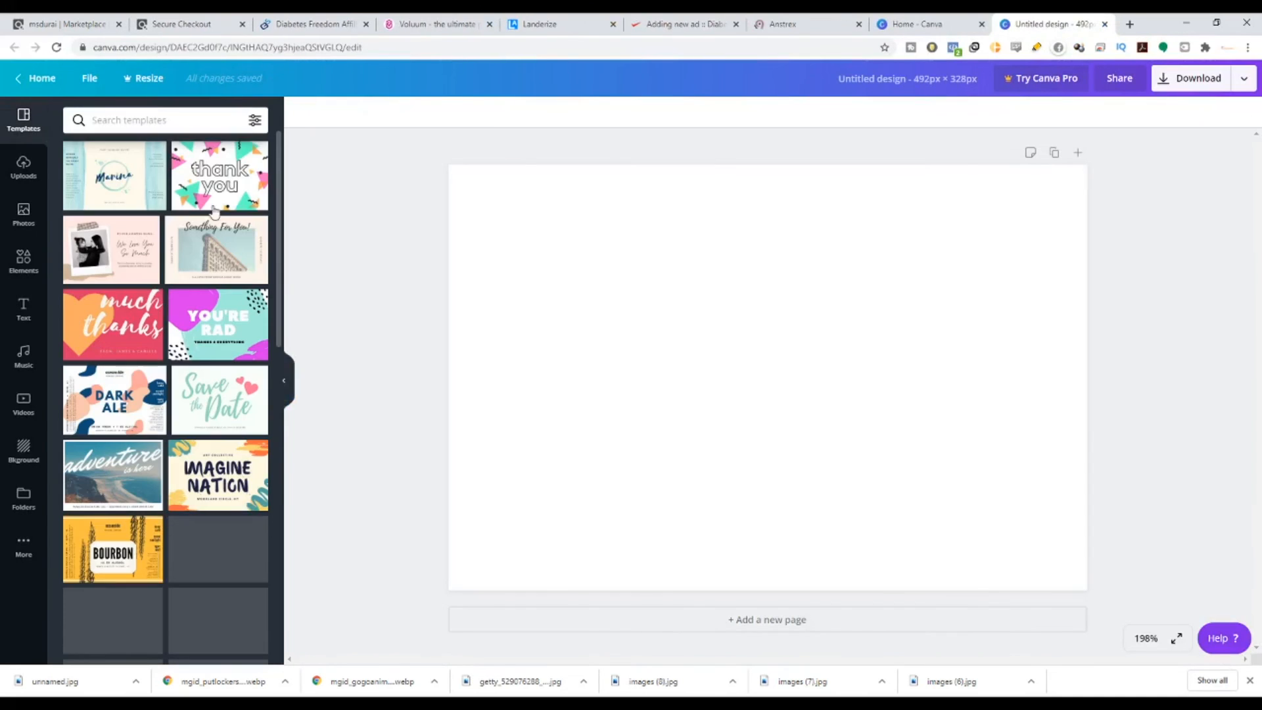
Step: Fill the whole canvas with the uploaded egg picture and download the design as PNG
{"action": "left_click", "coordinate": [23, 168]}
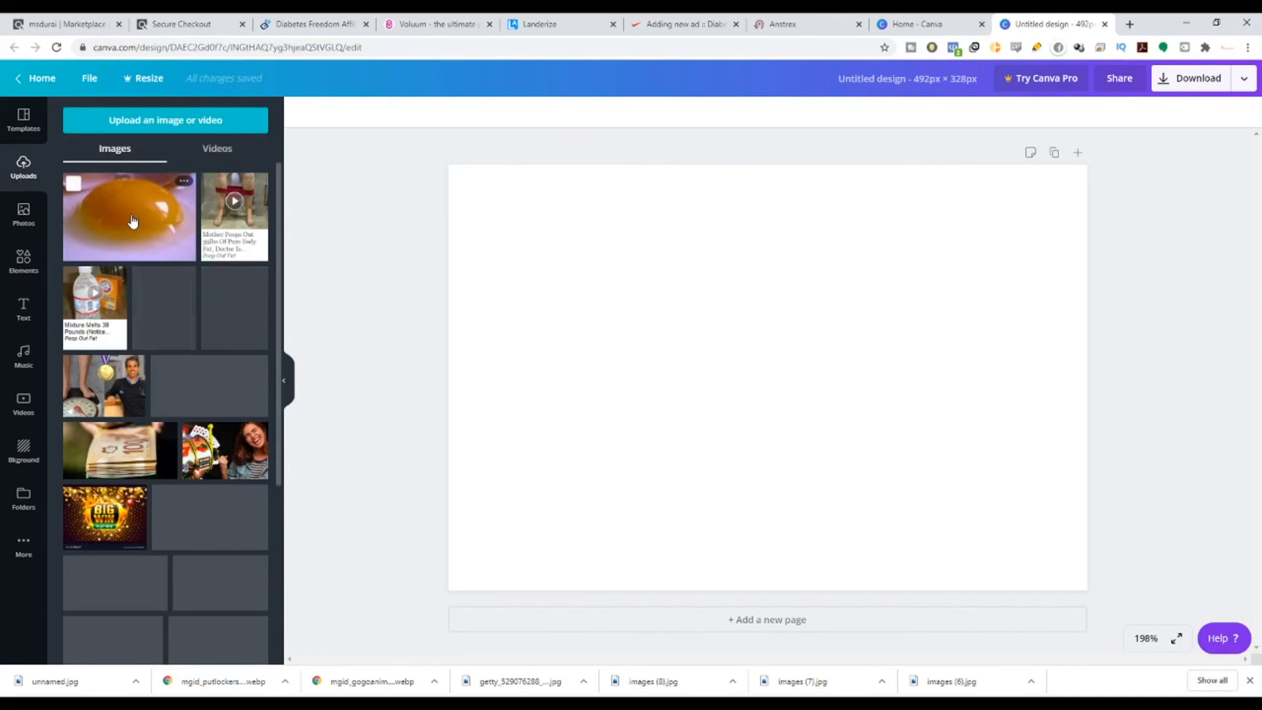
{"action": "left_click", "coordinate": [132, 221]}
{"action": "left_click_drag", "start_coordinate": [755, 408], "coordinate": [639, 337]}
{"action": "key", "text": "Delete"}
{"action": "left_click_drag", "start_coordinate": [155, 227], "coordinate": [479, 214]}
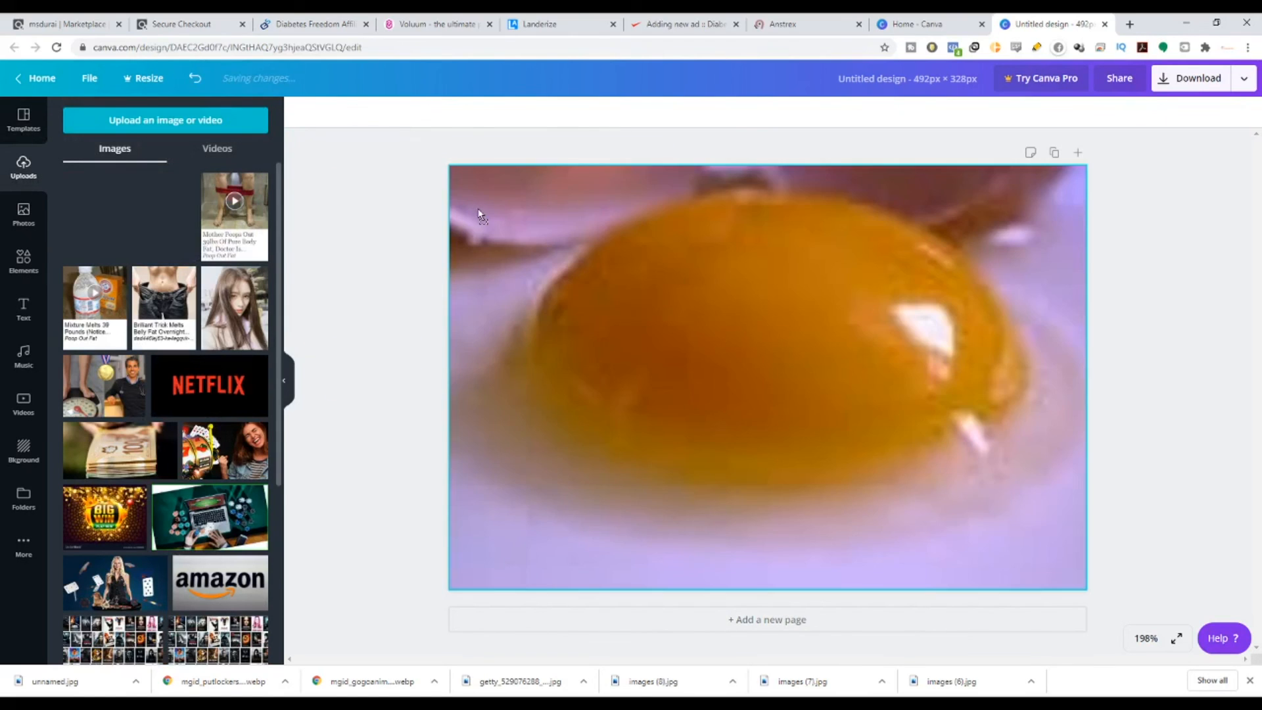
{"action": "left_click", "coordinate": [1201, 82]}
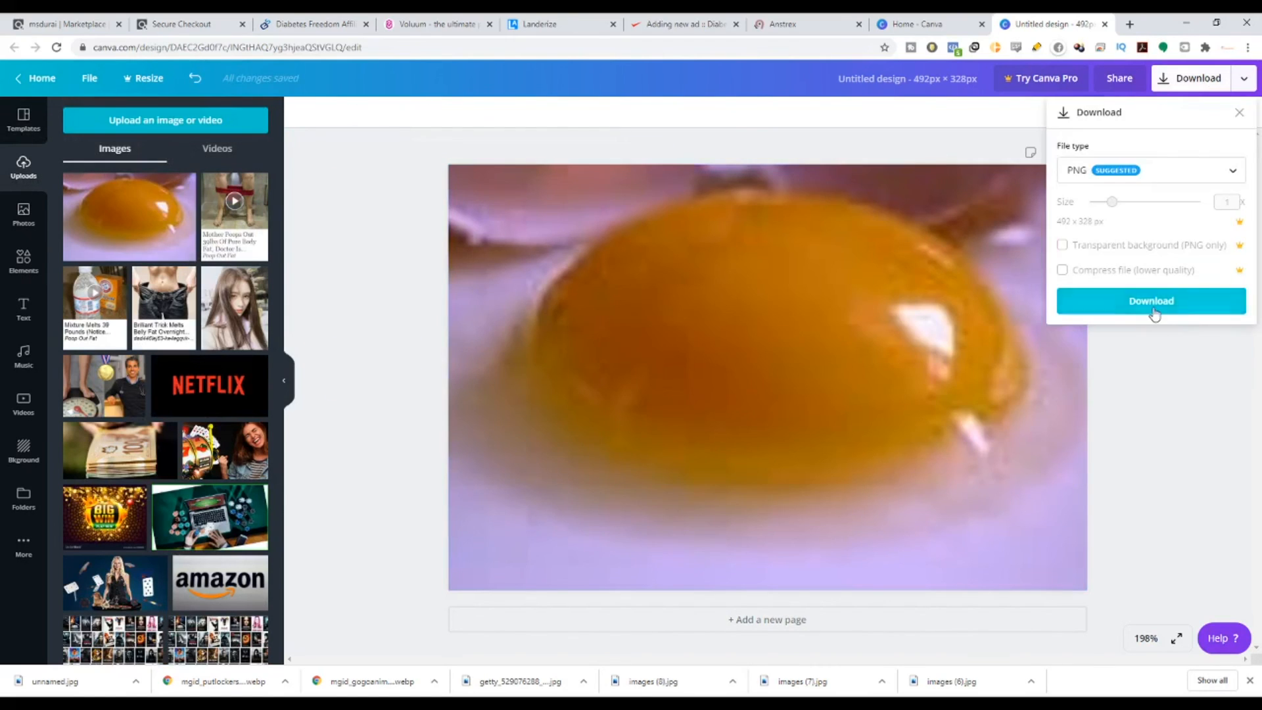
{"action": "left_click", "coordinate": [1152, 302]}
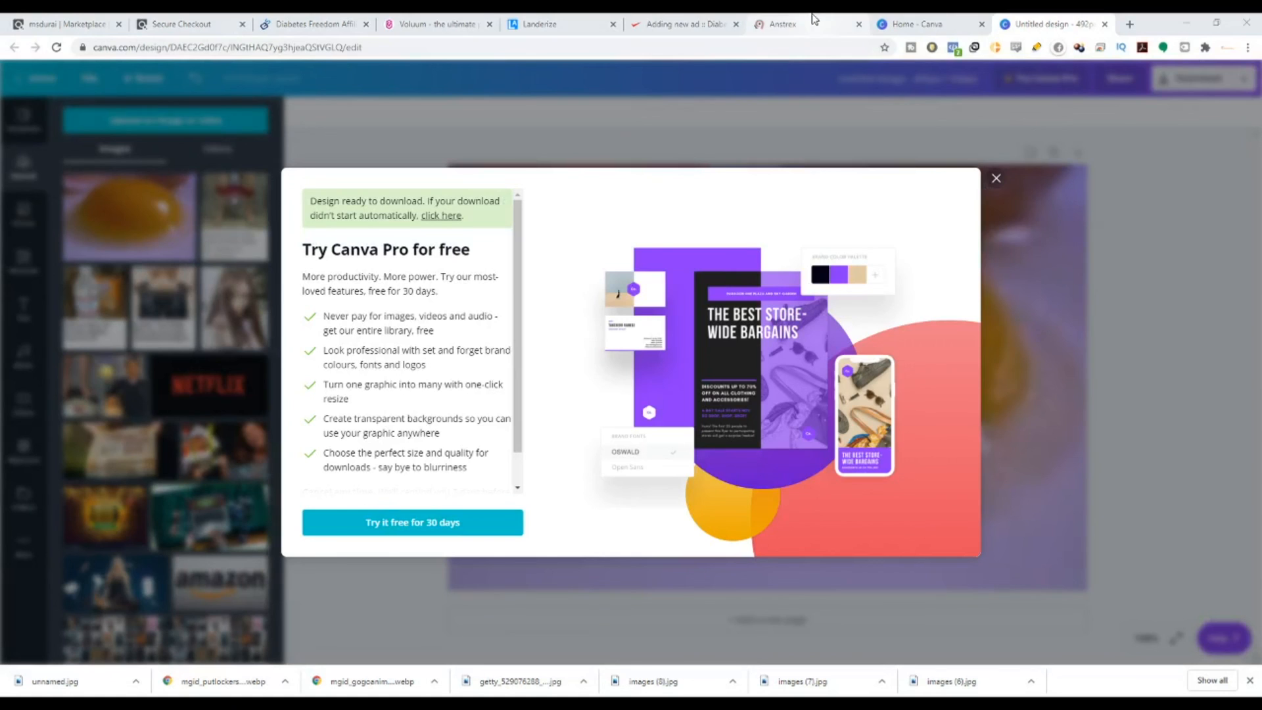
Step: Switch to the MGID new-ad form and upload the downloaded 492 × 328 px egg design as the ad image
{"action": "left_click", "coordinate": [661, 24]}
{"action": "left_click", "coordinate": [557, 411]}
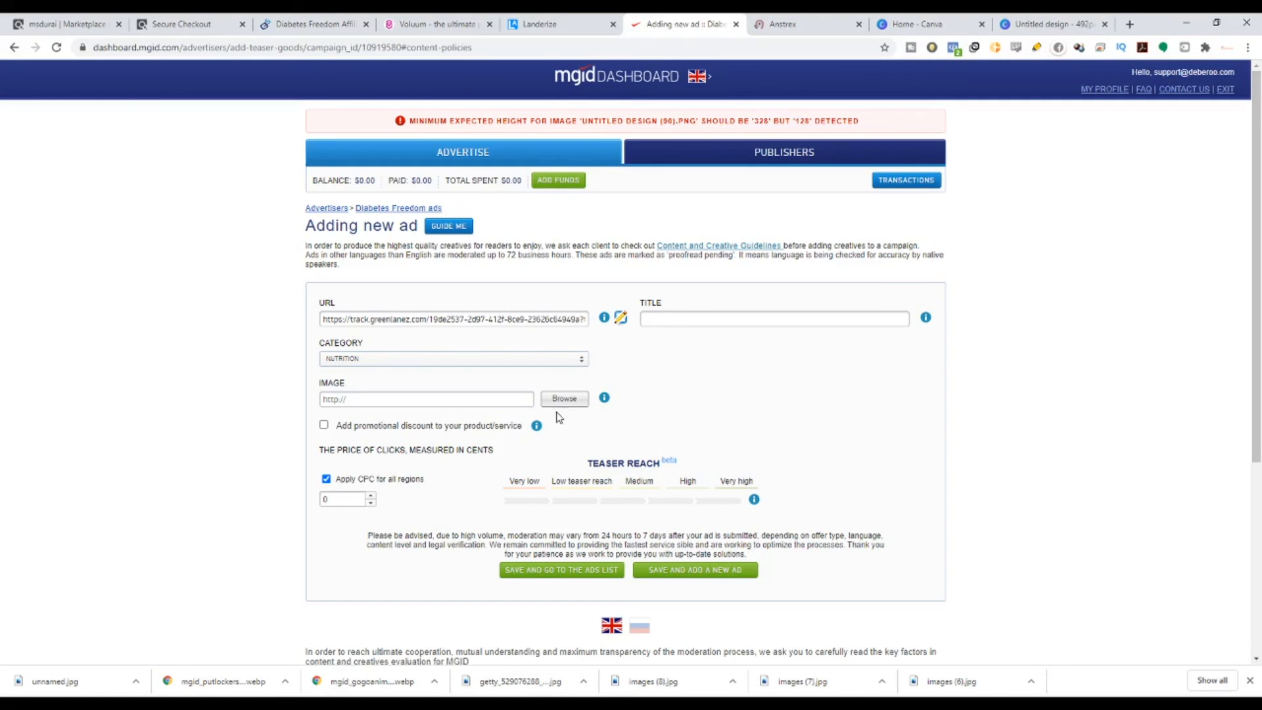
{"action": "double_click", "coordinate": [188, 121]}
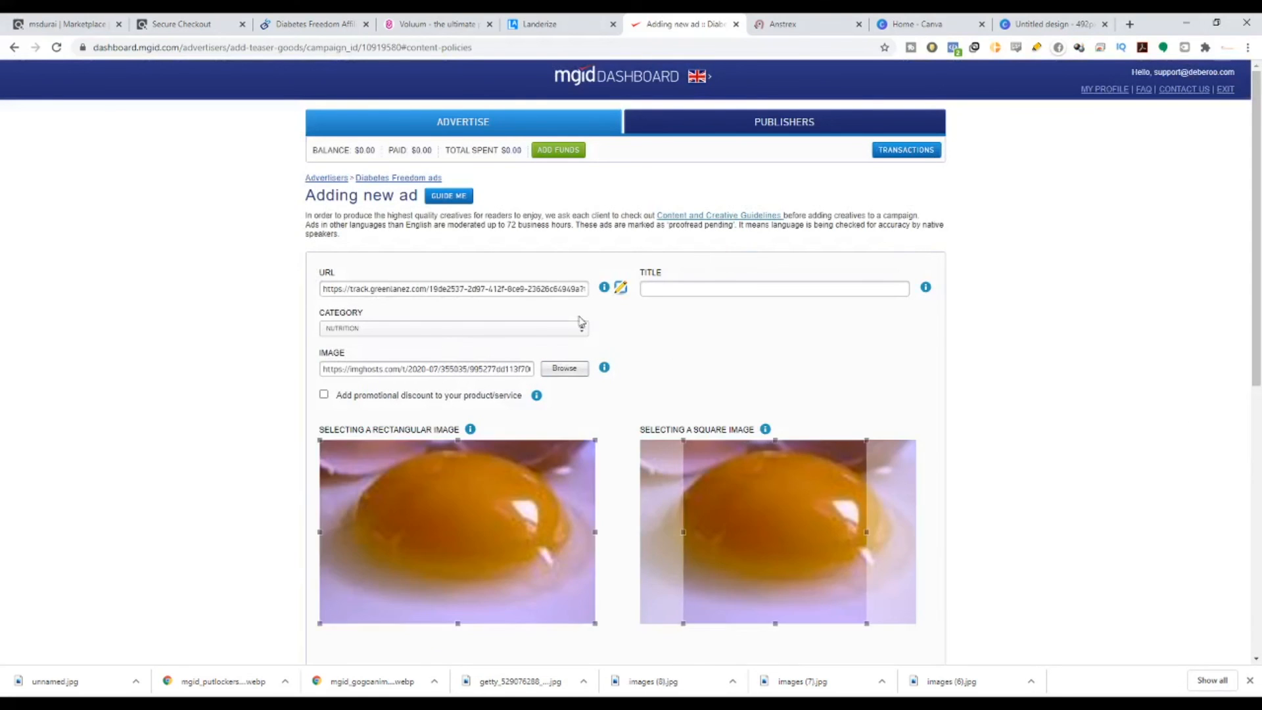
{"action": "scroll", "coordinate": [649, 373], "scroll_direction": "down", "scroll_amount": 2}
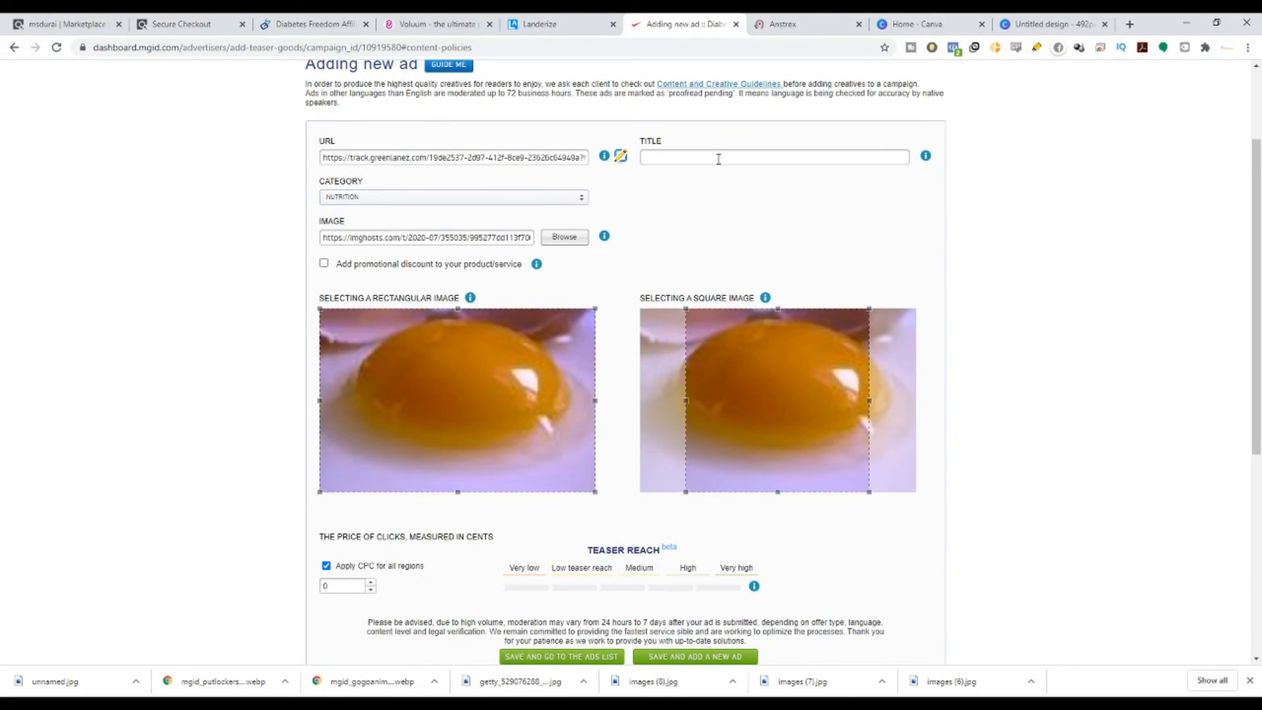
Step: Browse the competing ads in Anstrex and copy the ad title "MD: Do This Immediately If You Have Diabetes (Video)"
{"action": "left_click", "coordinate": [786, 23]}
{"action": "left_click", "coordinate": [2, 262]}
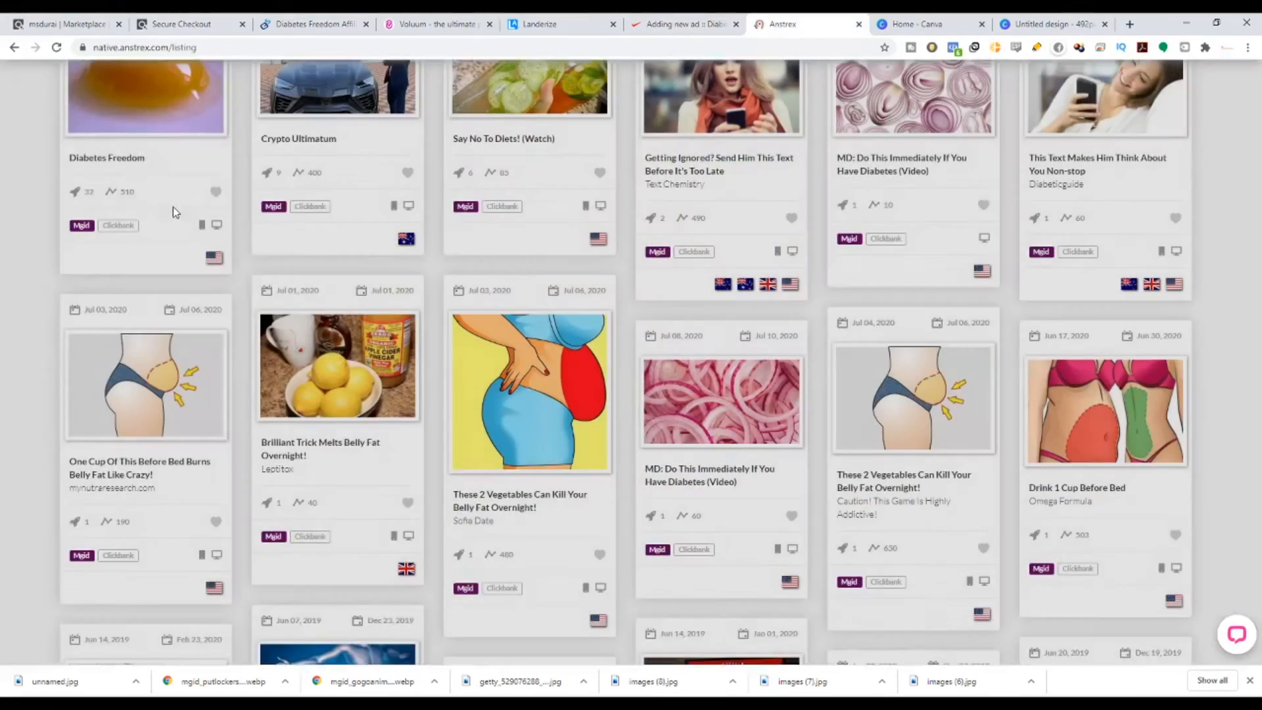
{"action": "scroll", "coordinate": [174, 208], "scroll_direction": "up", "scroll_amount": 2}
{"action": "scroll", "coordinate": [383, 306], "scroll_direction": "up", "scroll_amount": 1}
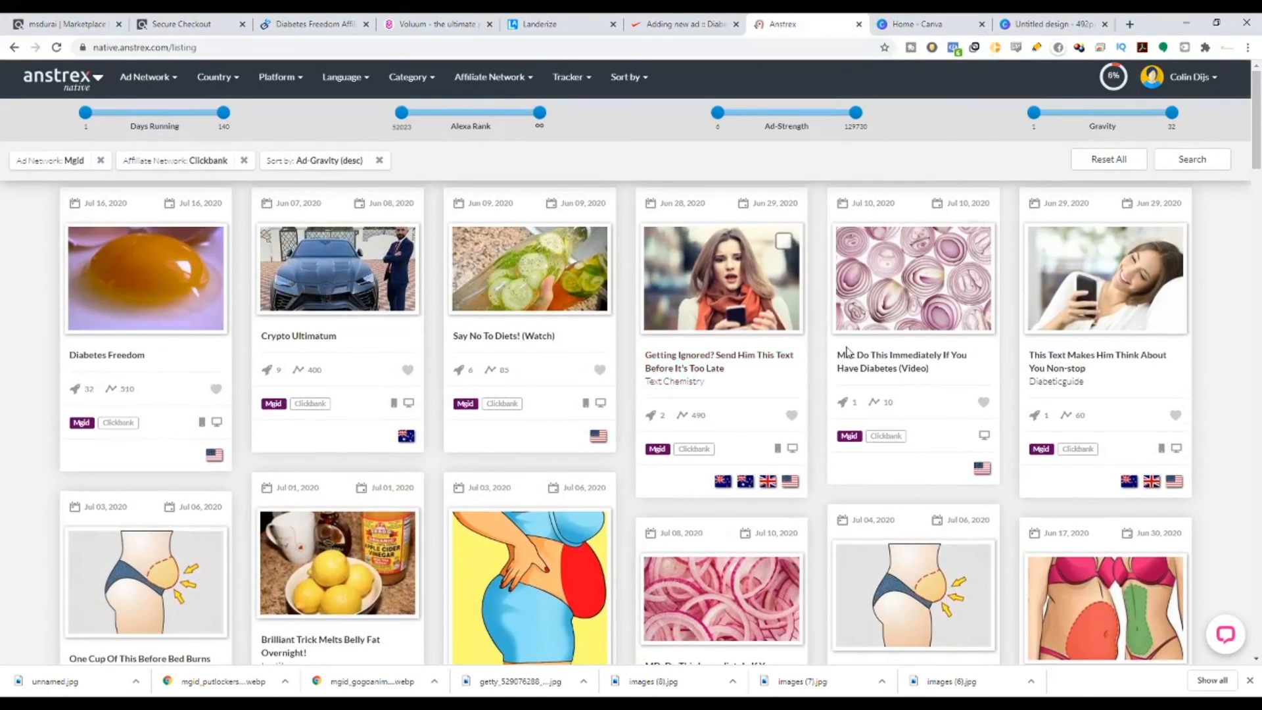
{"action": "scroll", "coordinate": [411, 440], "scroll_direction": "down", "scroll_amount": 3}
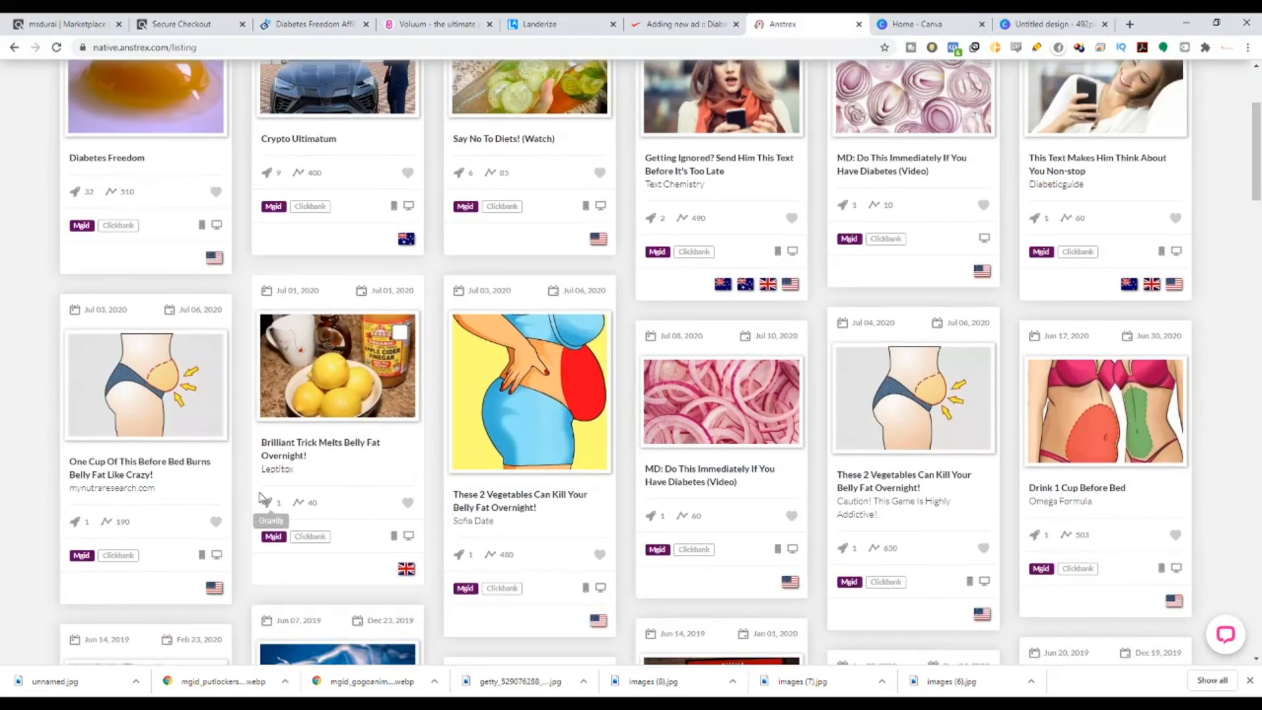
{"action": "left_click_drag", "start_coordinate": [184, 490], "coordinate": [92, 492]}
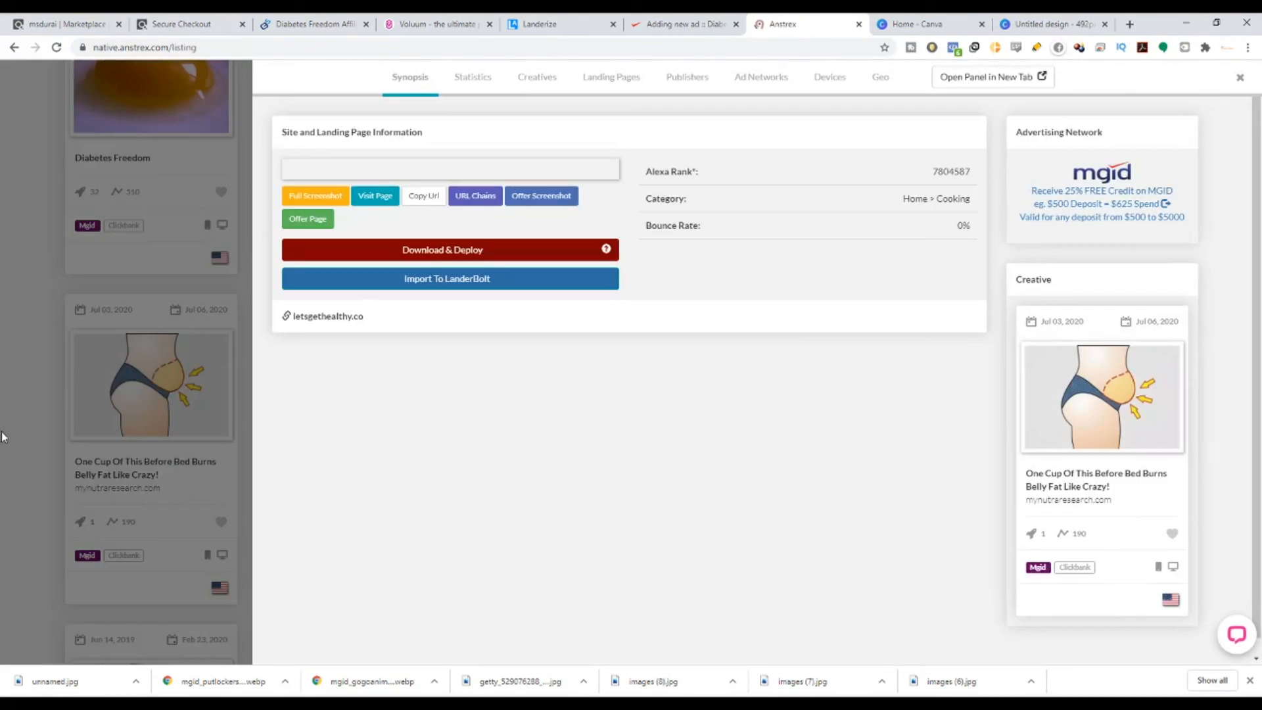
{"action": "left_click", "coordinate": [2, 375]}
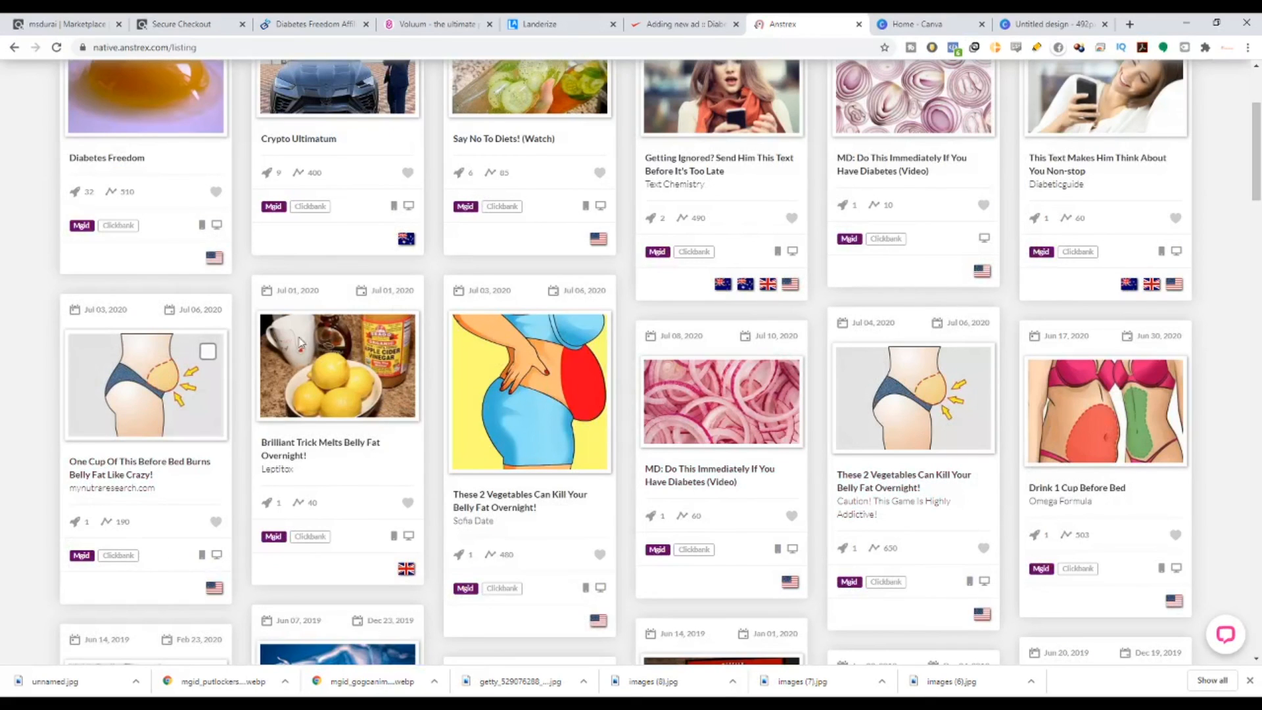
{"action": "left_click", "coordinate": [780, 395]}
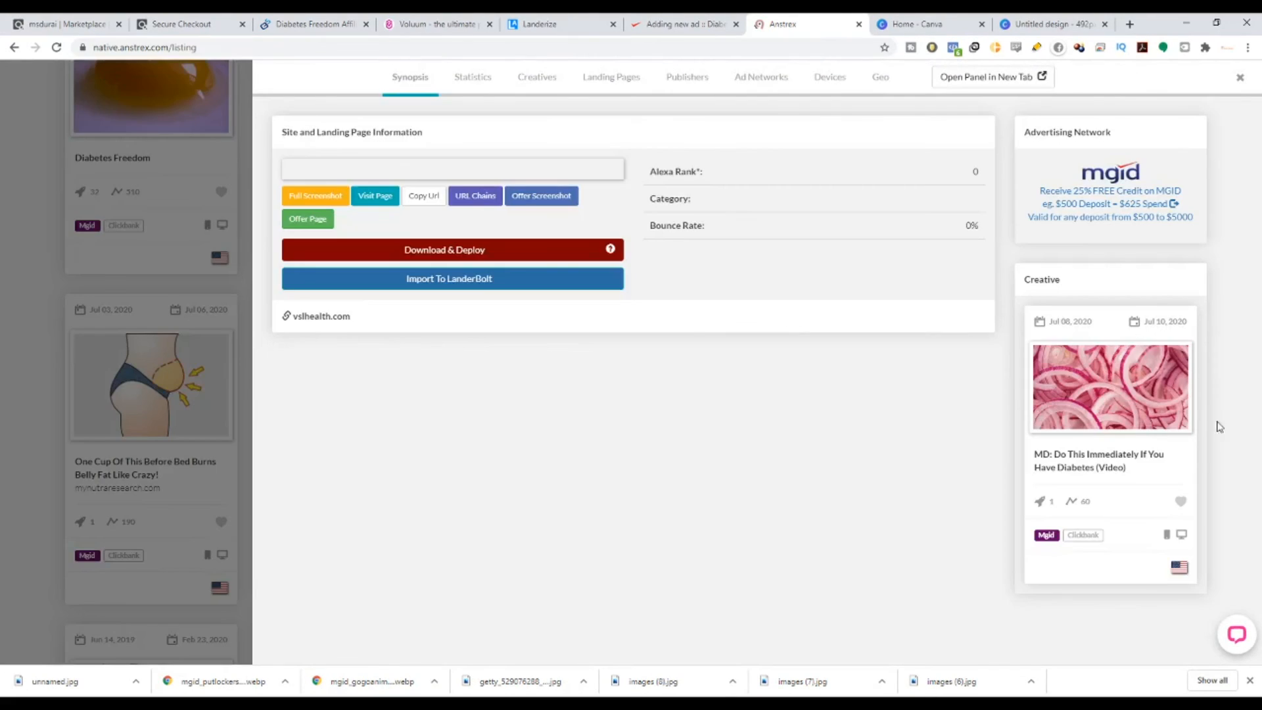
{"action": "left_click_drag", "start_coordinate": [1170, 469], "coordinate": [1033, 460]}
{"action": "key", "text": "ctrl+c"}
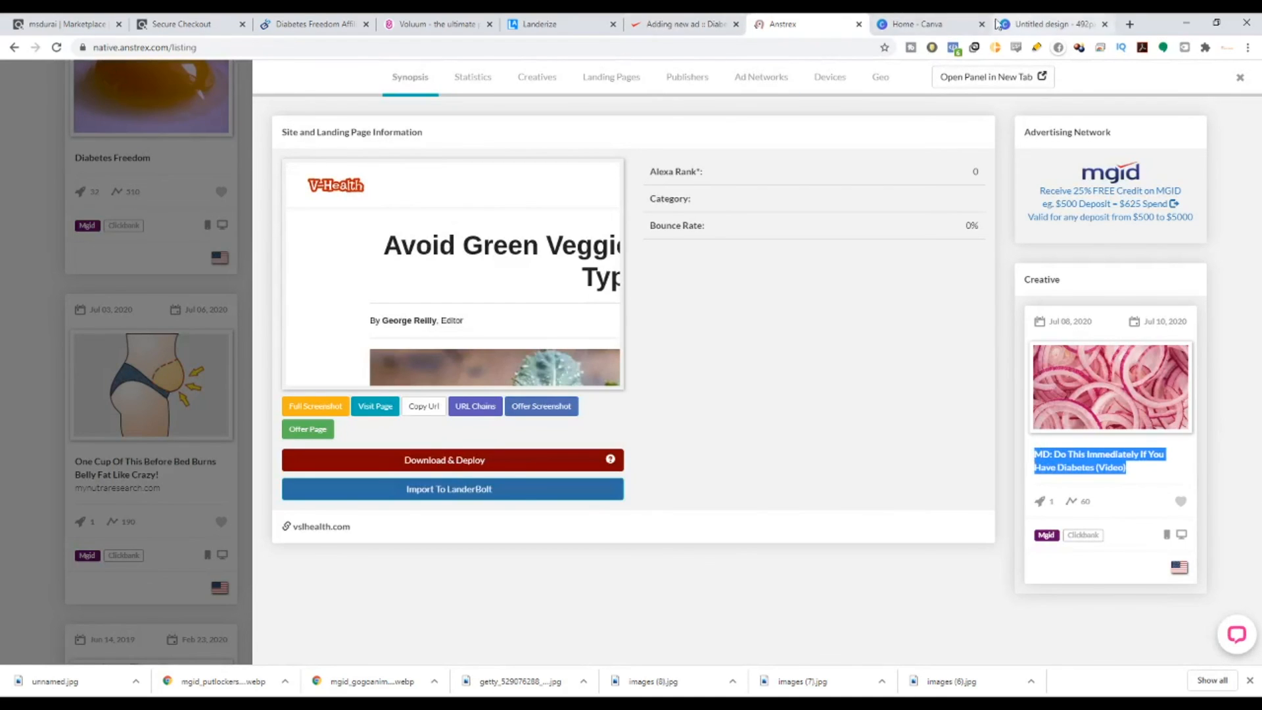
Step: Paste the copied headline as the MGID ad's title, then save the ad and go to the ads list
{"action": "left_click", "coordinate": [684, 24]}
{"action": "left_click", "coordinate": [676, 158]}
{"action": "key", "text": "ctrl+v"}
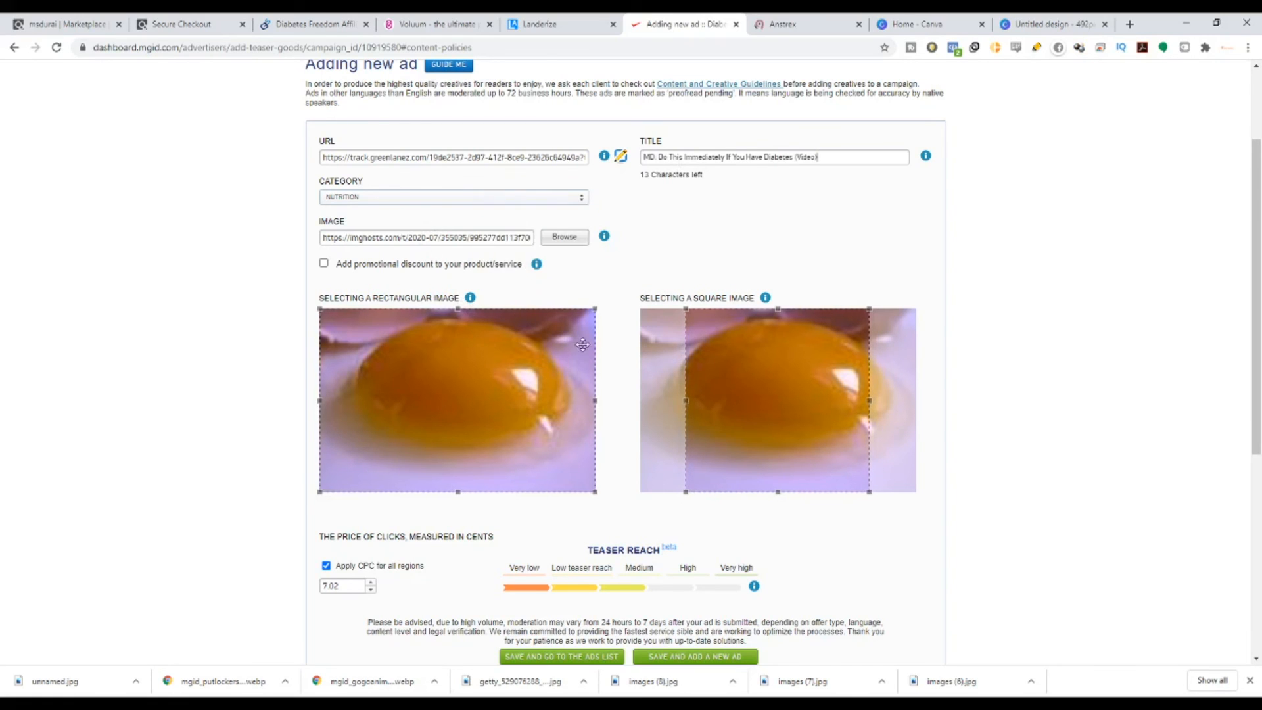
{"action": "scroll", "coordinate": [583, 344], "scroll_direction": "down", "scroll_amount": 3}
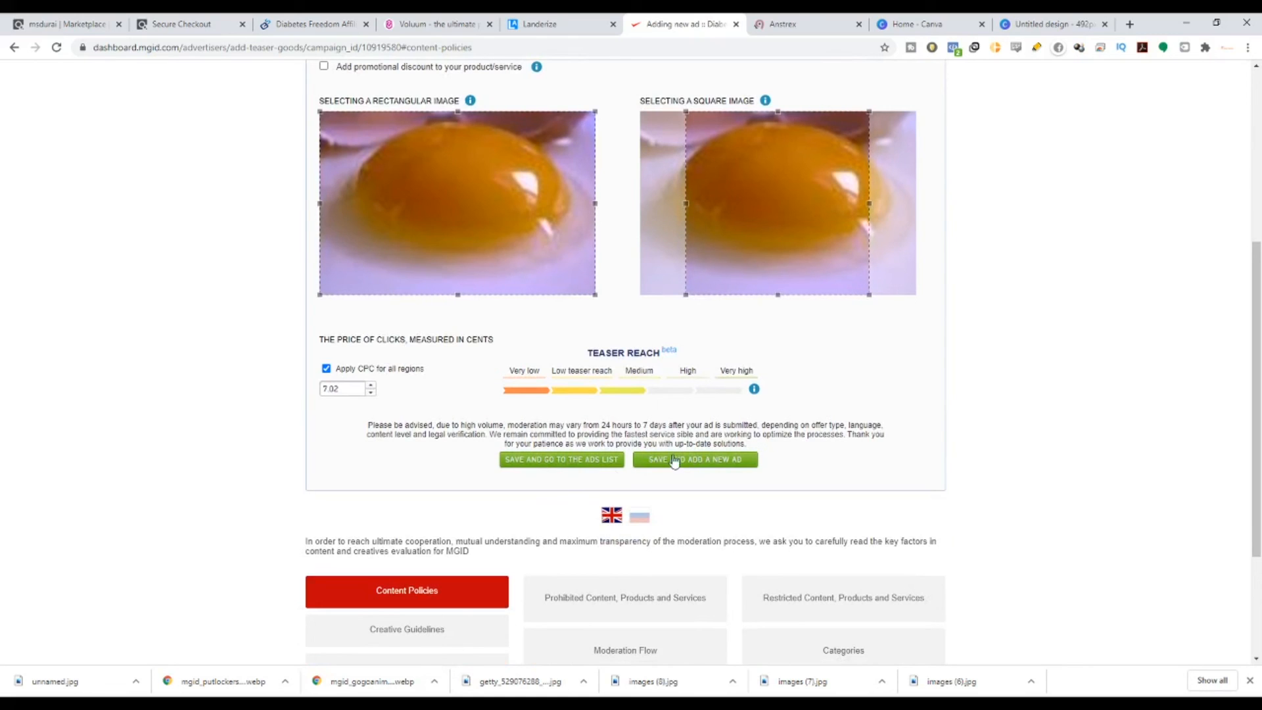
{"action": "left_click", "coordinate": [555, 461]}
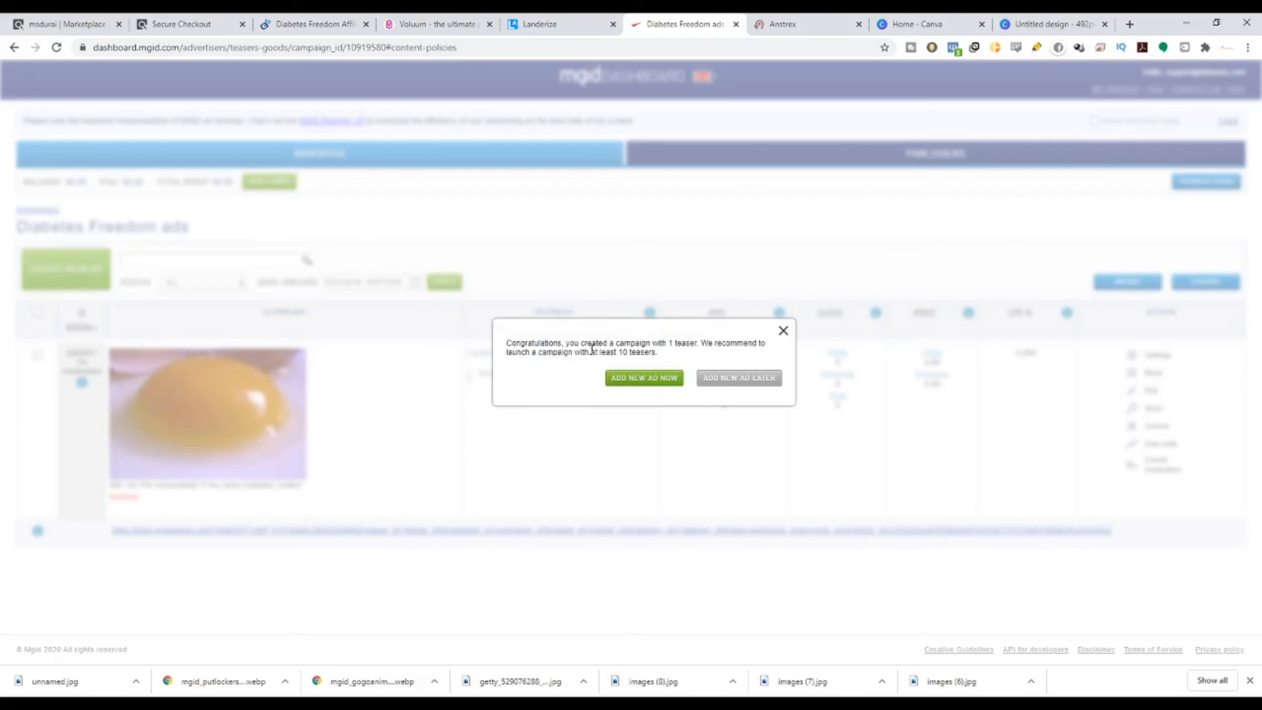
Step: Review MGID's recommended number of teasers and look back at the Anstrex ad and the Landerize landing page
{"action": "left_click_drag", "start_coordinate": [597, 353], "coordinate": [713, 348]}
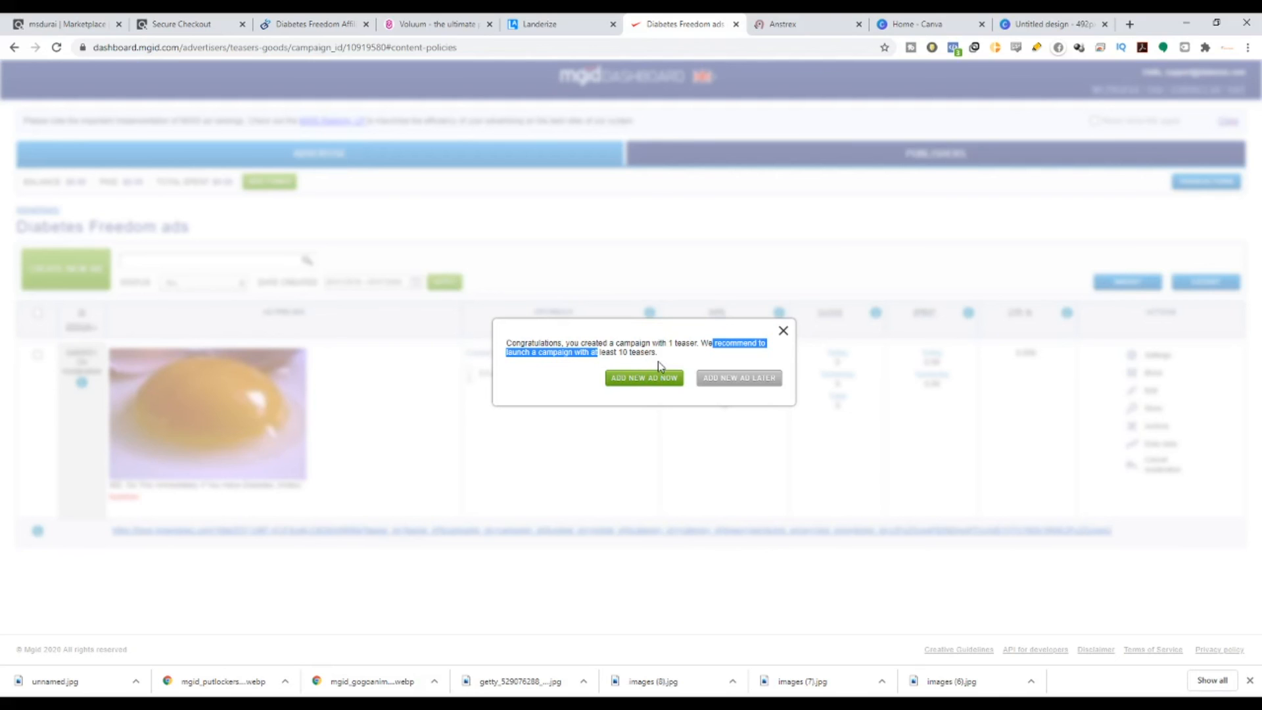
{"action": "left_click", "coordinate": [419, 20]}
{"action": "left_click", "coordinate": [792, 21]}
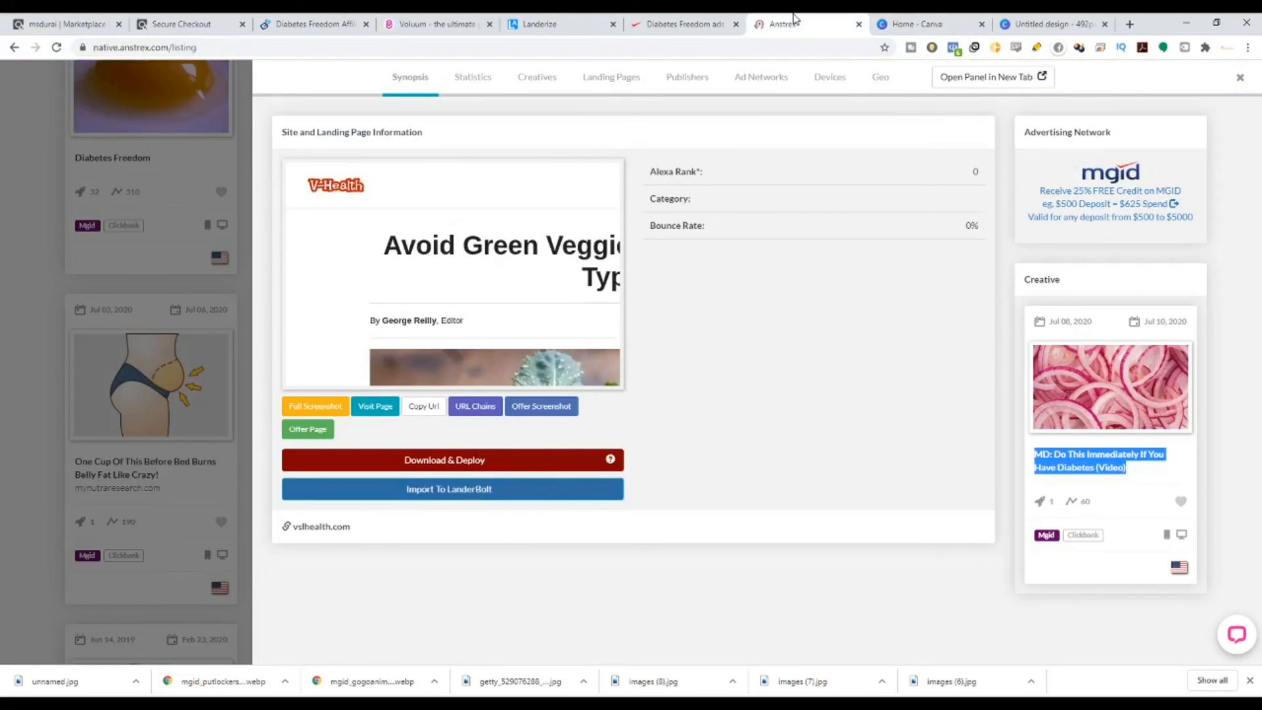
{"action": "left_click", "coordinate": [540, 20]}
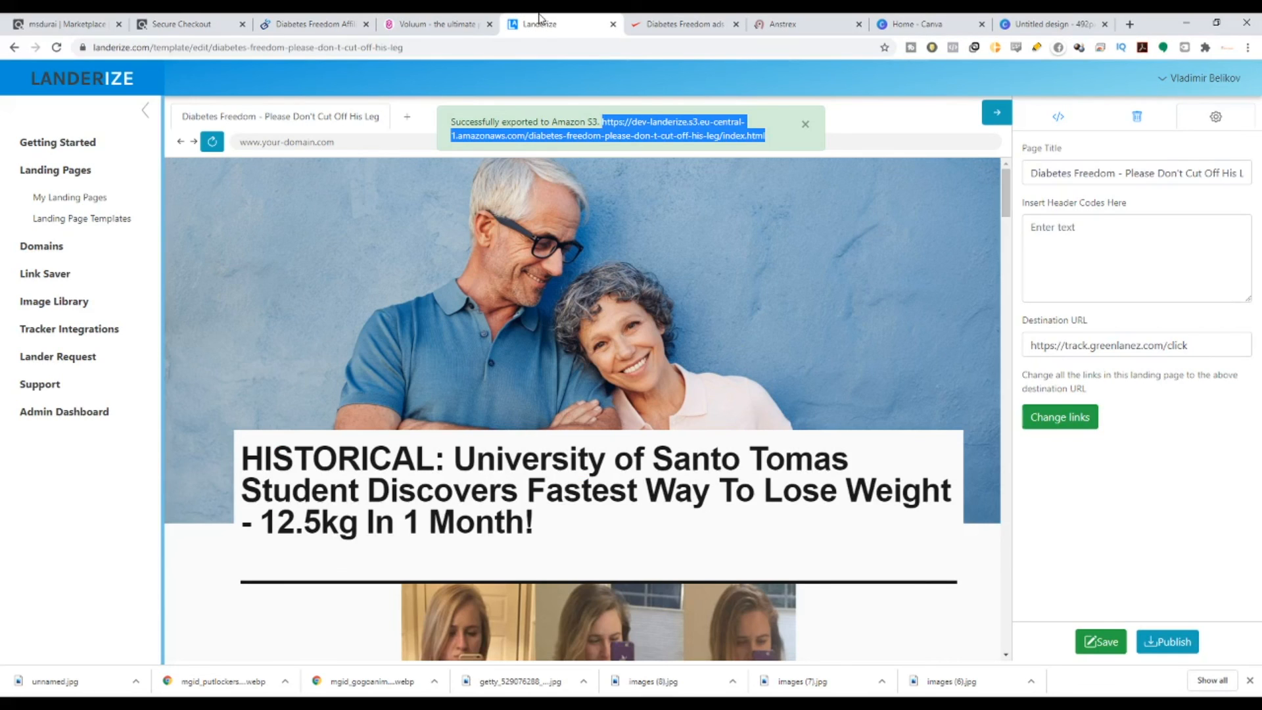